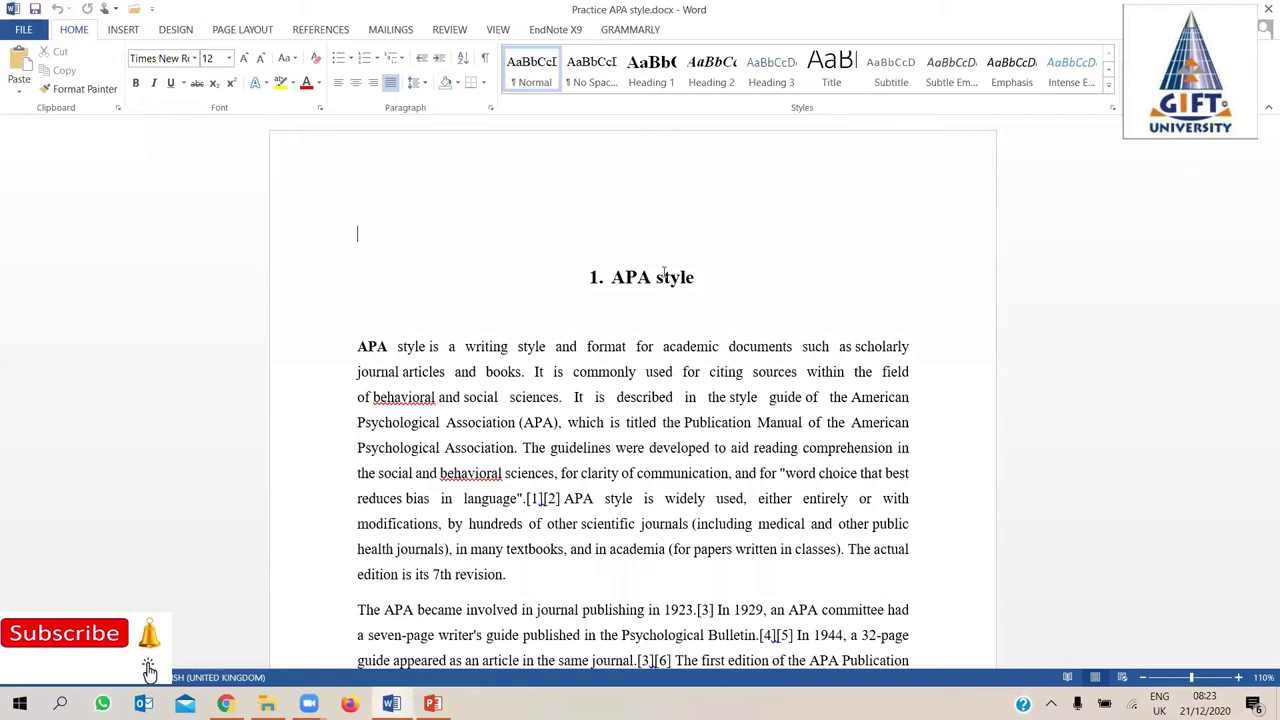
# Open the Navigation pane beside the Practice APA style document with Ctrl+F
pyautogui.hotkey('ctrl', 'f')
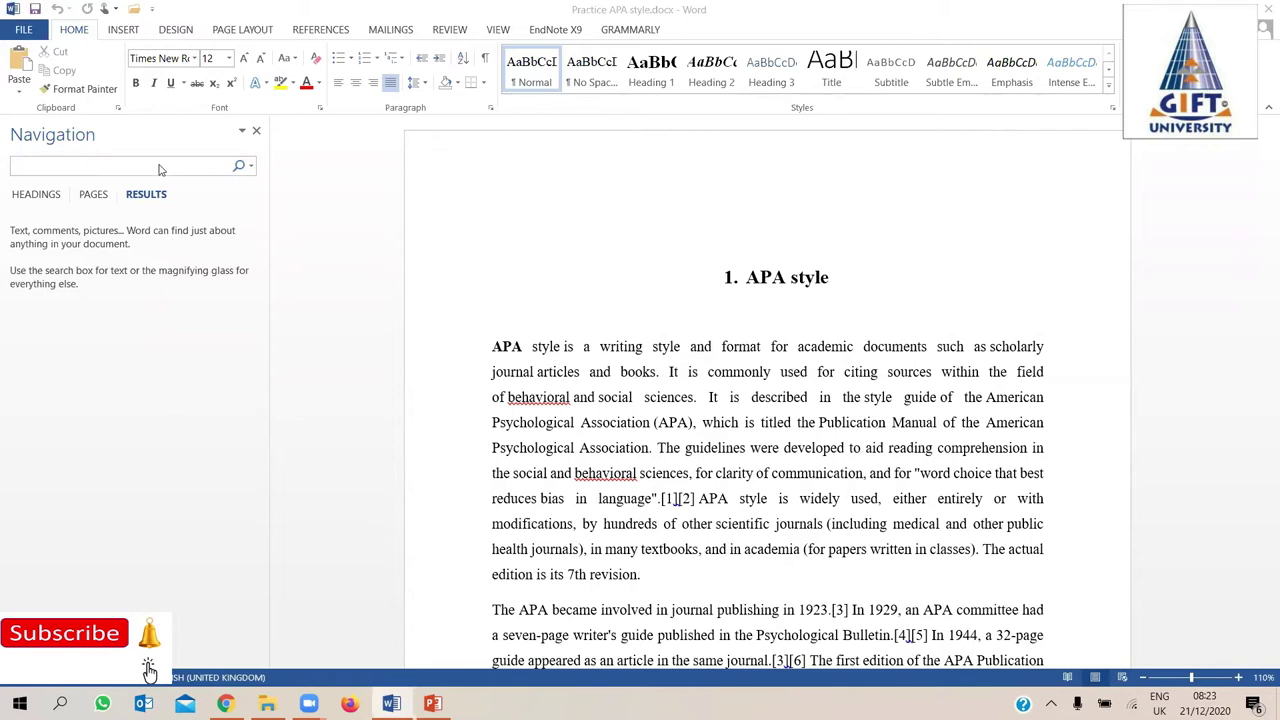
# Search the document for 'APA style', correcting the typo, so its 4 matches are highlighted
pyautogui.press('Escape')
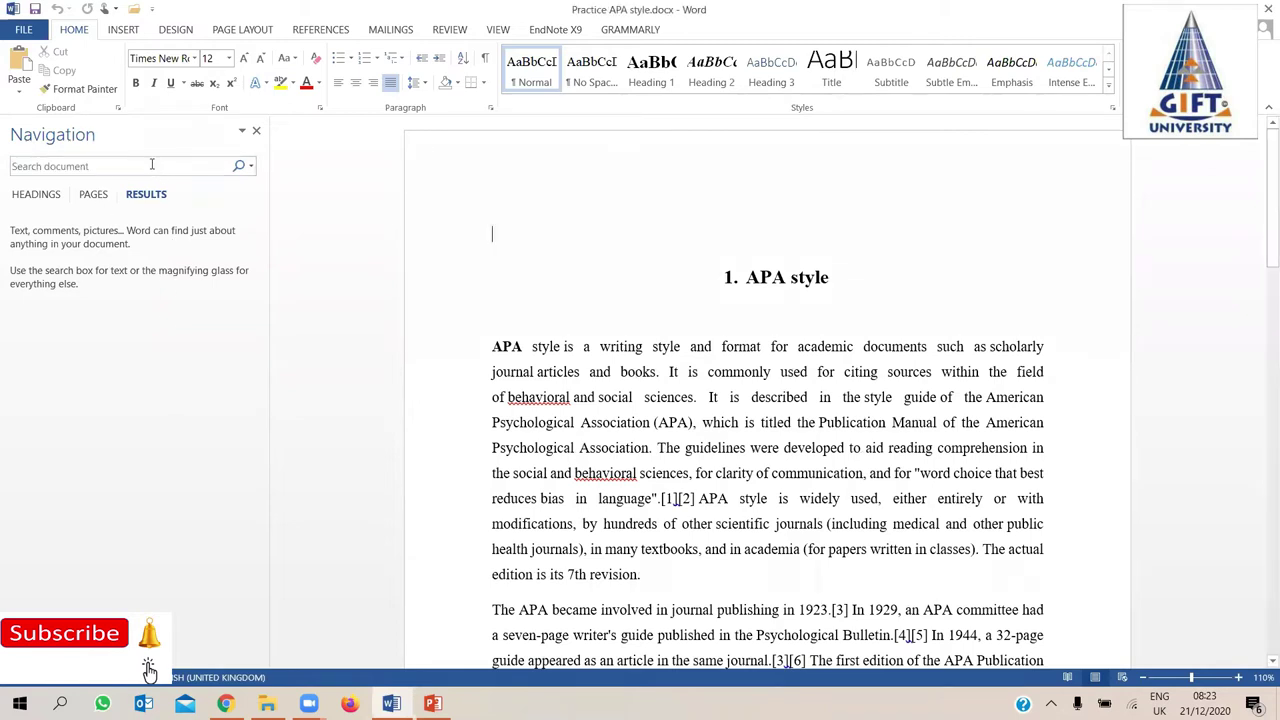
pyautogui.hotkey('ctrl', 'f')
pyautogui.write('APA')
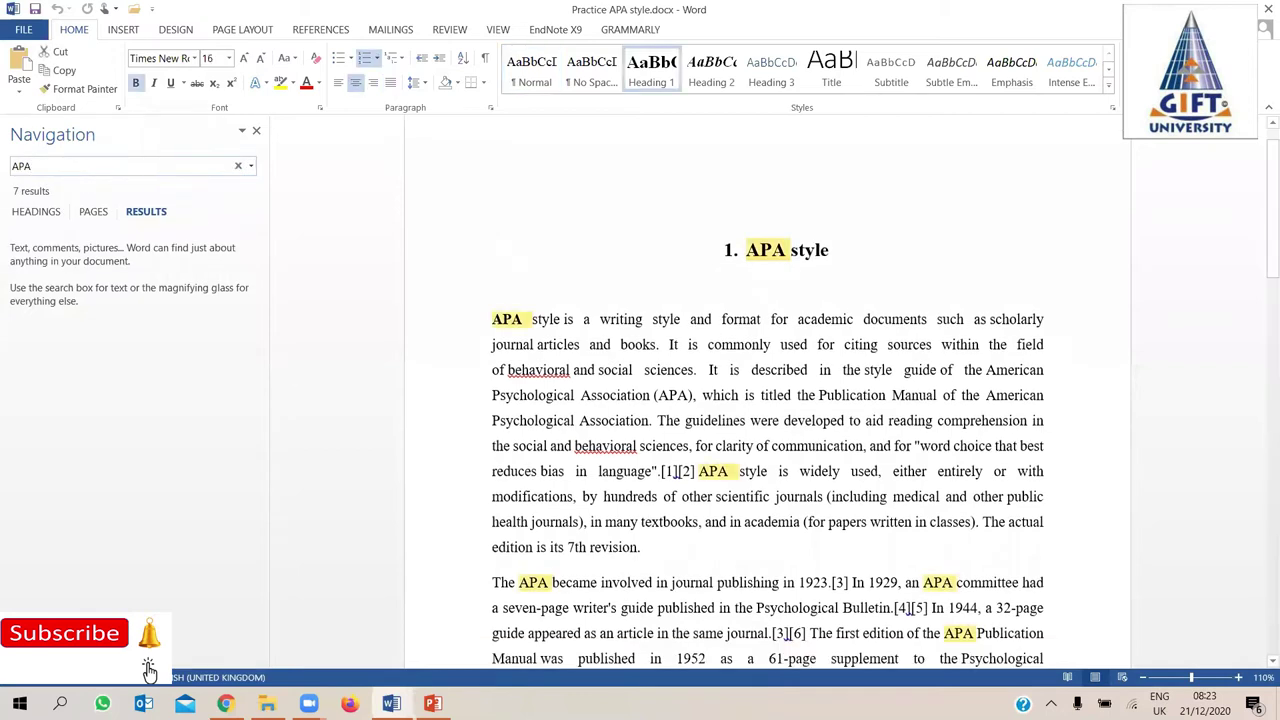
pyautogui.write(' st')
pyautogui.write('tyle')
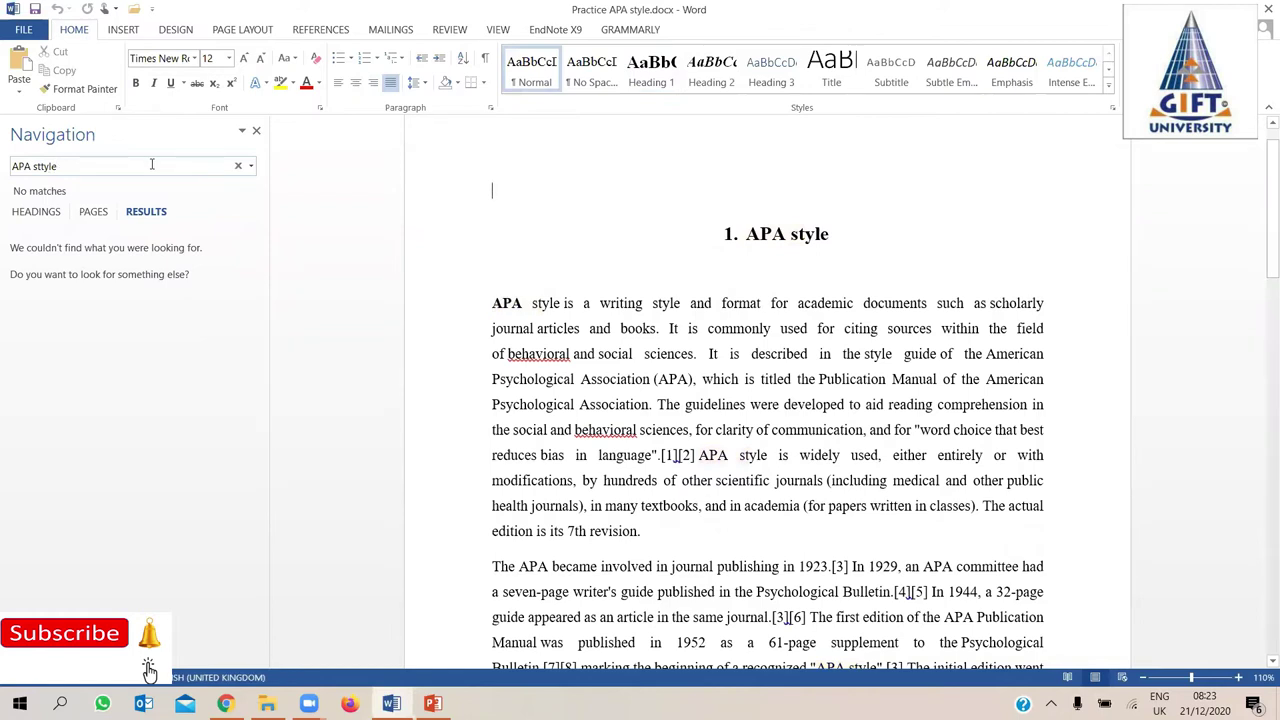
pyautogui.press('BackSpace')
pyautogui.press('BackSpace')
pyautogui.press('BackSpace')
pyautogui.press('BackSpace')
pyautogui.write('yle')
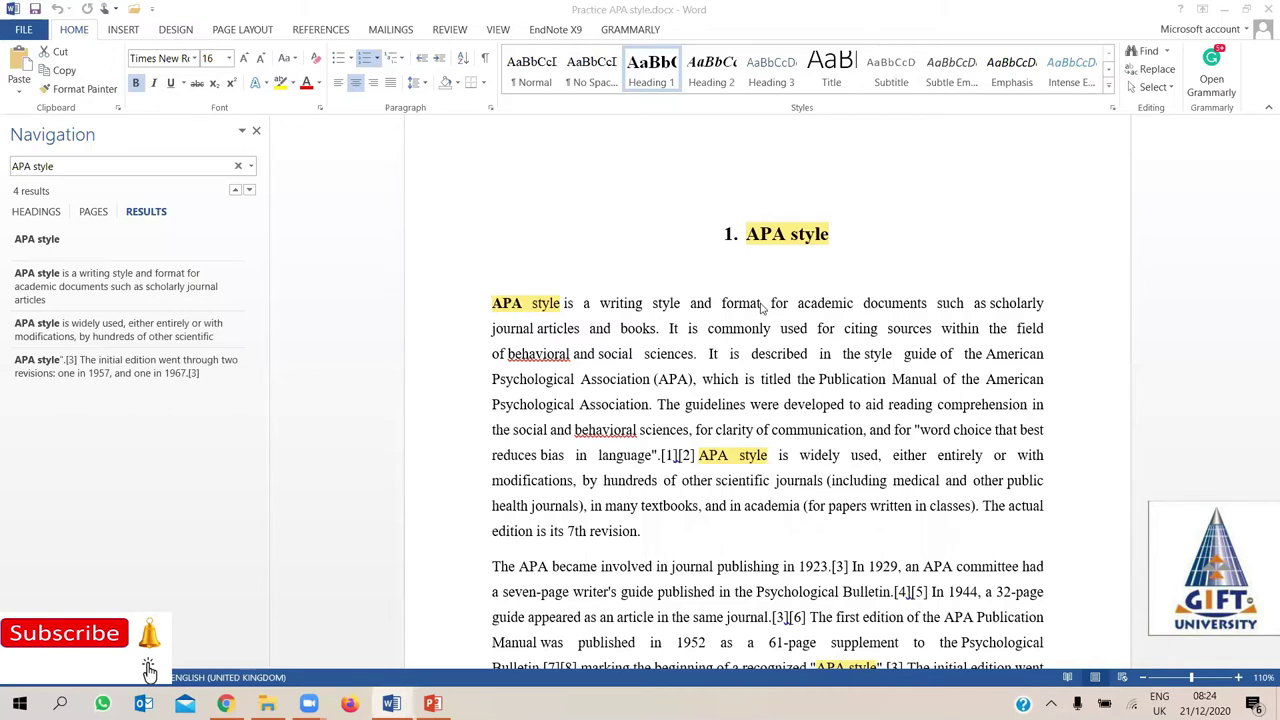
pyautogui.click(84, 162)
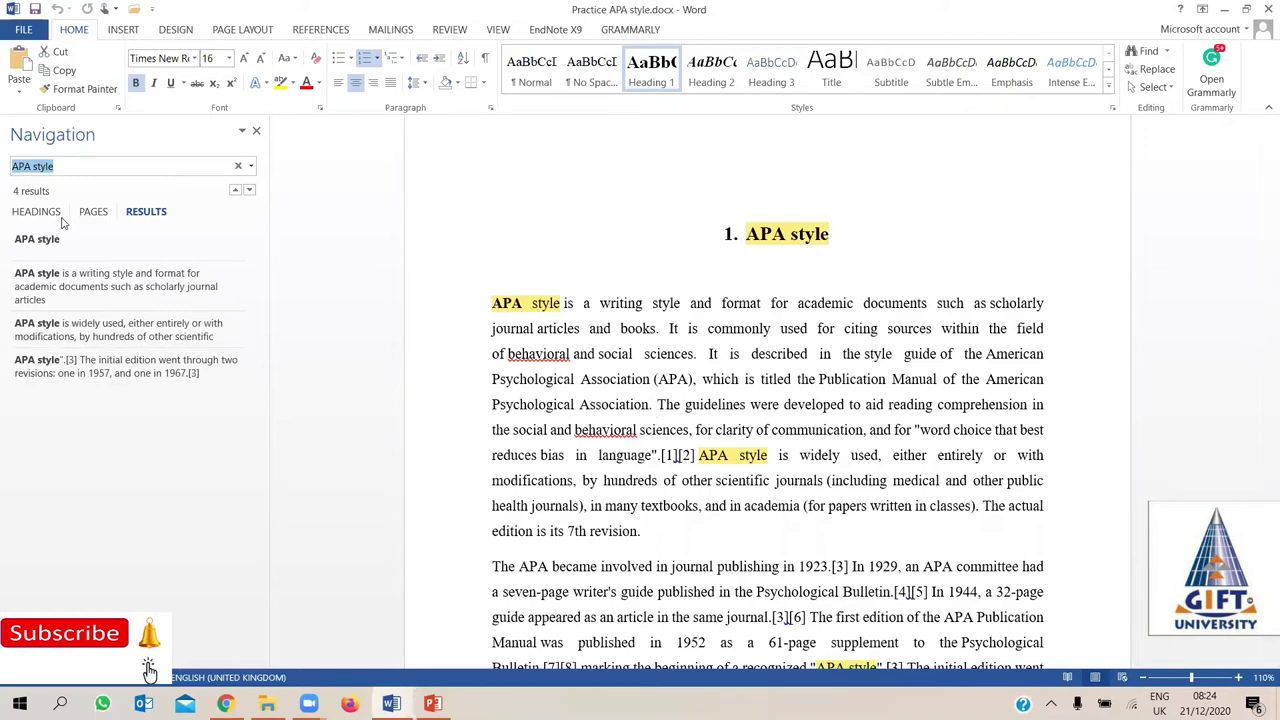
pyautogui.click(556, 356)
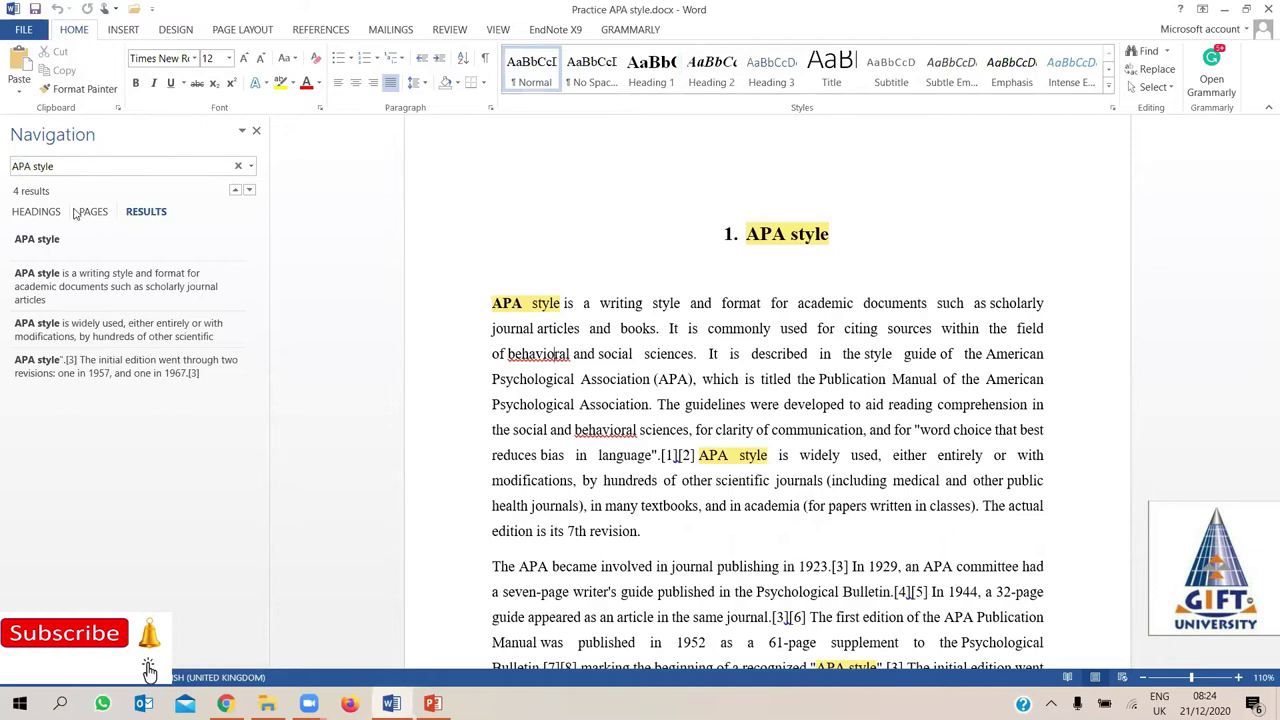
# Show the heading outline and jump between Publication Manual, Psychological Bulletin and 1.1 Scientific journals
pyautogui.click(40, 213)
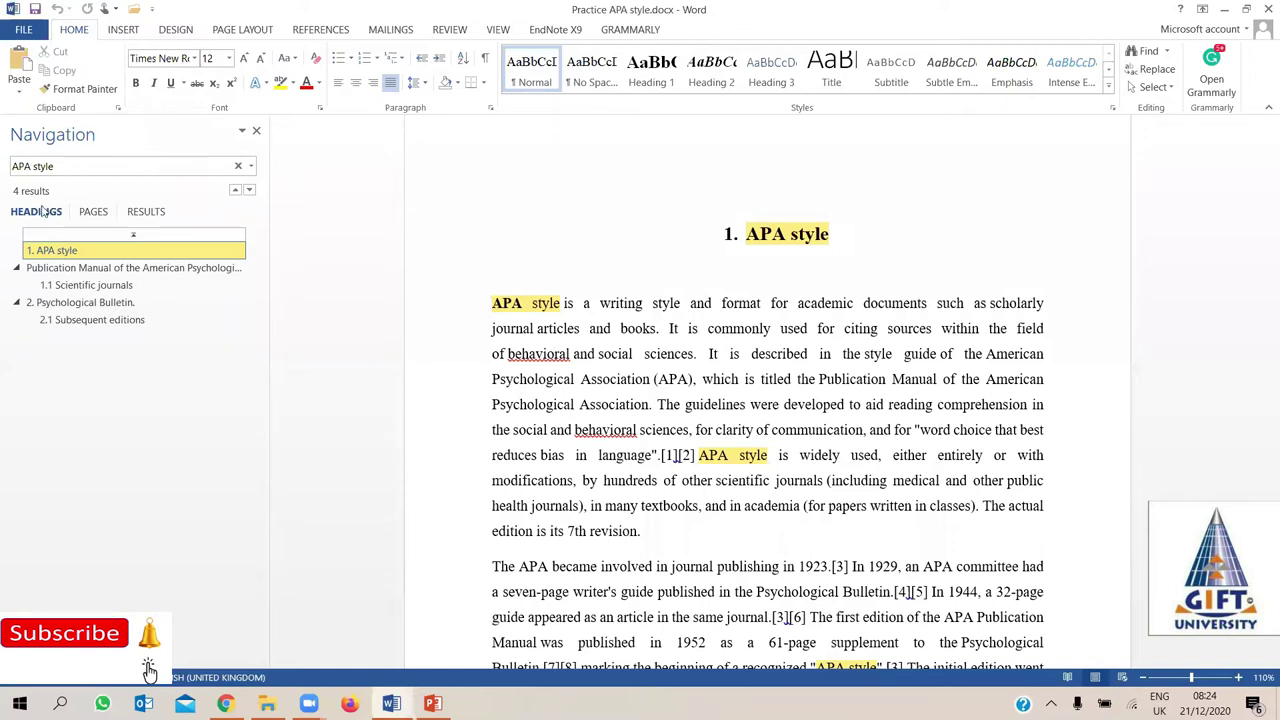
pyautogui.click(56, 268)
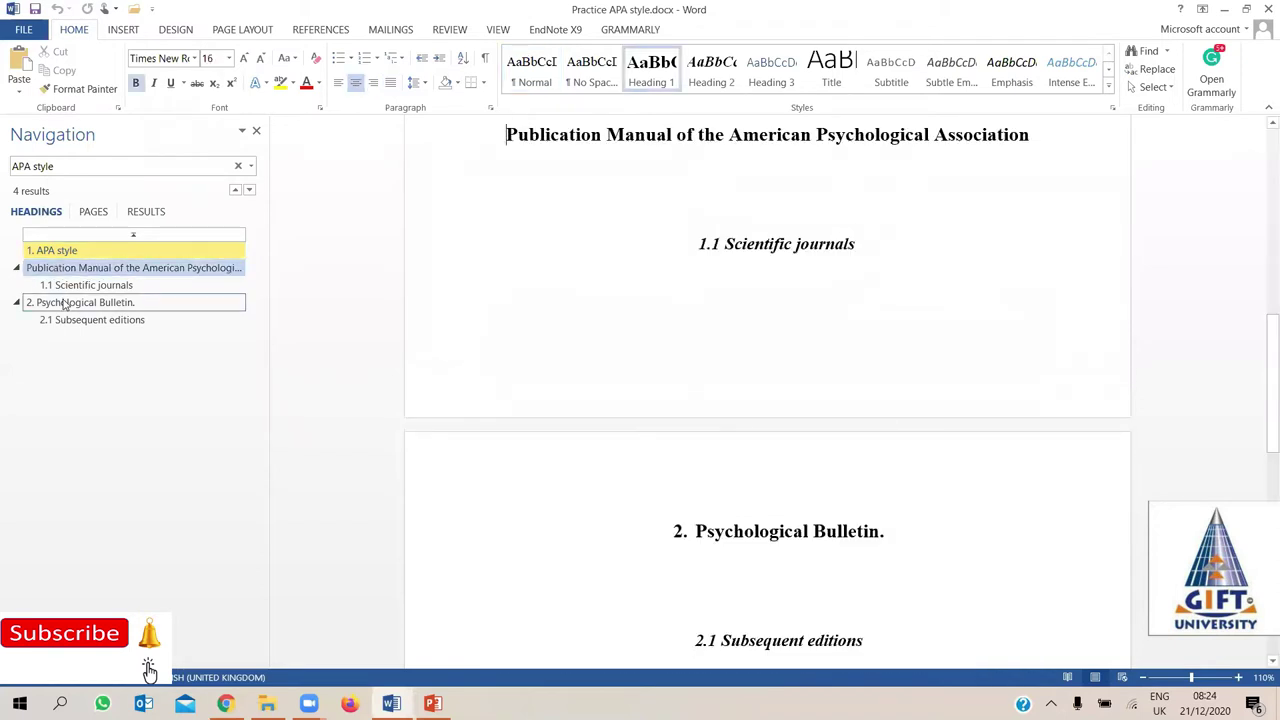
pyautogui.click(64, 305)
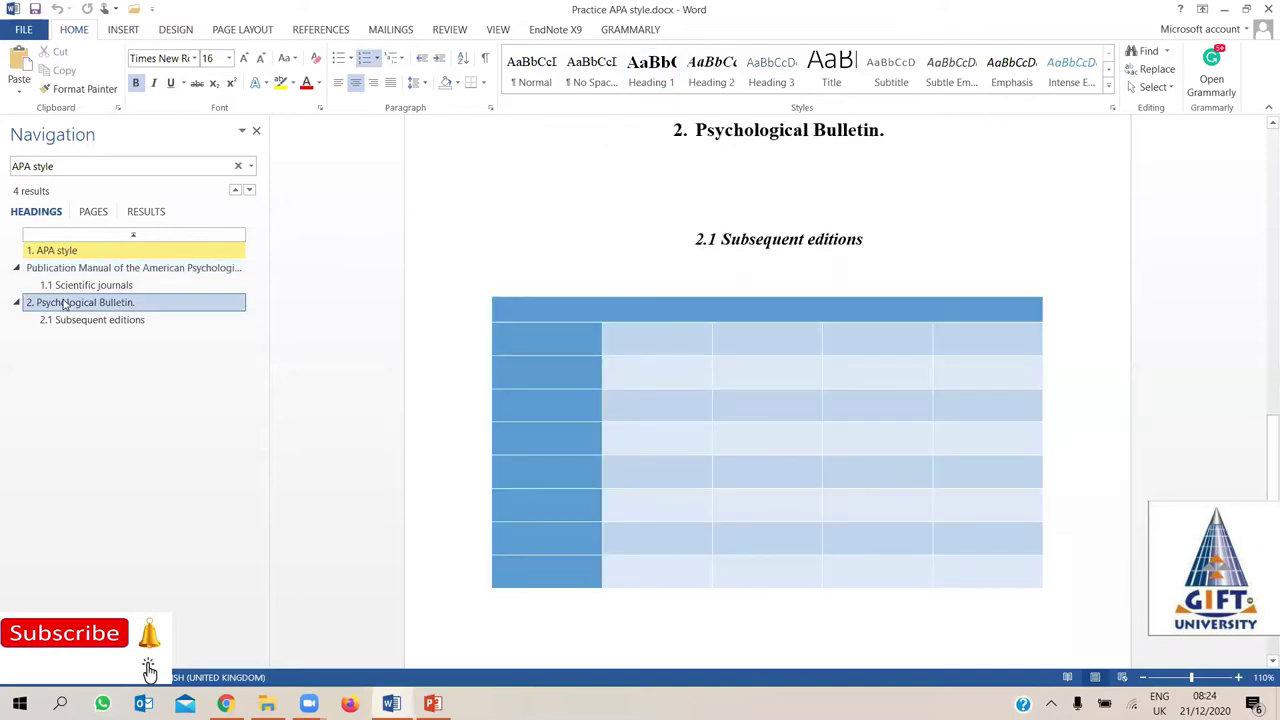
pyautogui.click(60, 272)
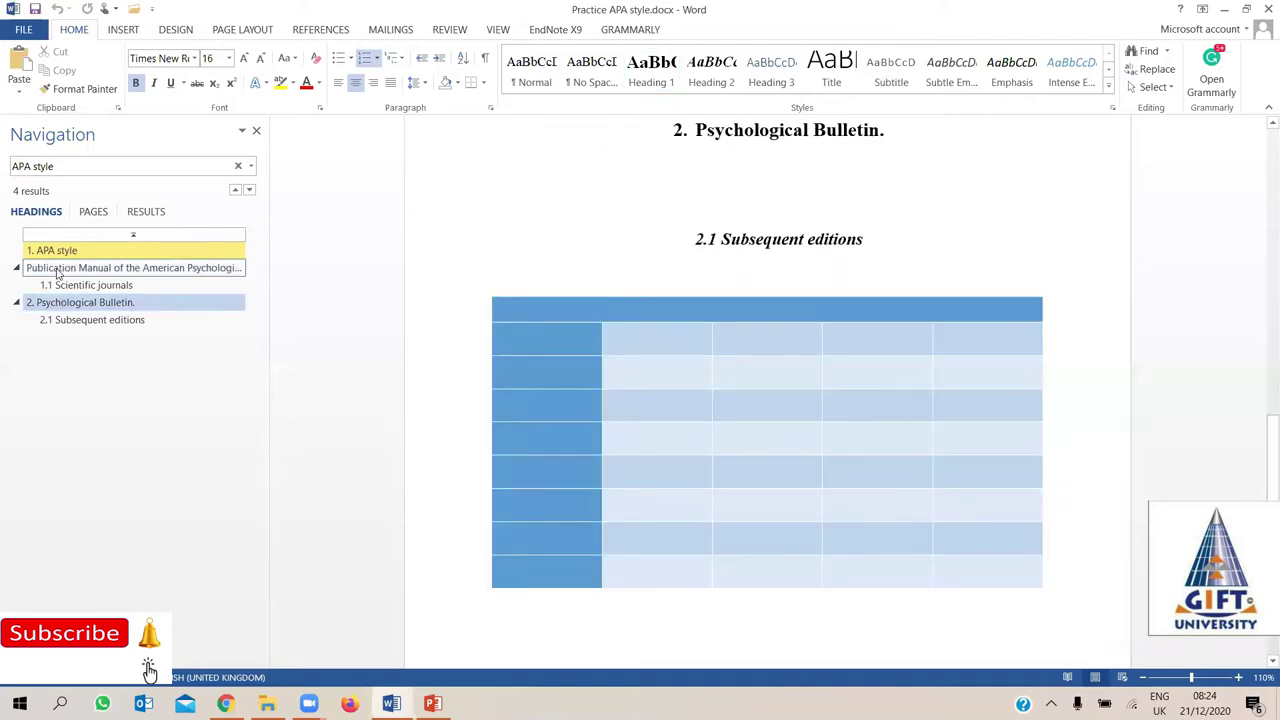
pyautogui.click(55, 305)
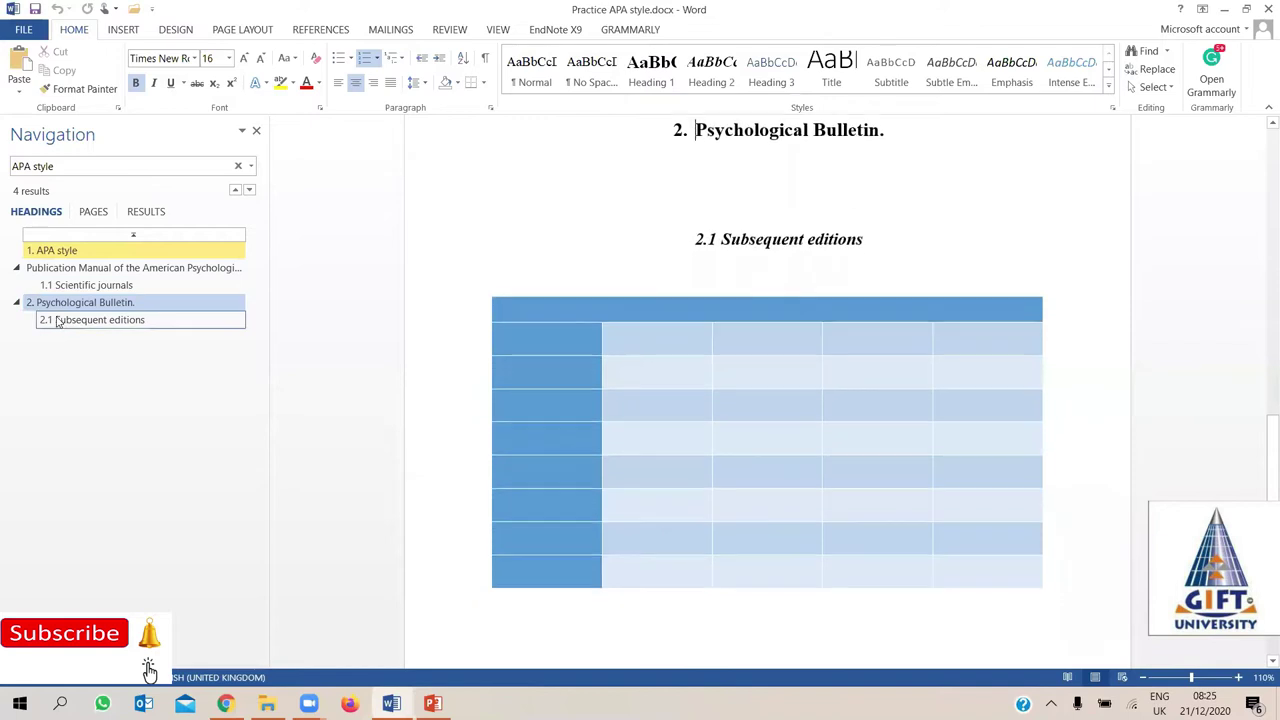
pyautogui.click(85, 288)
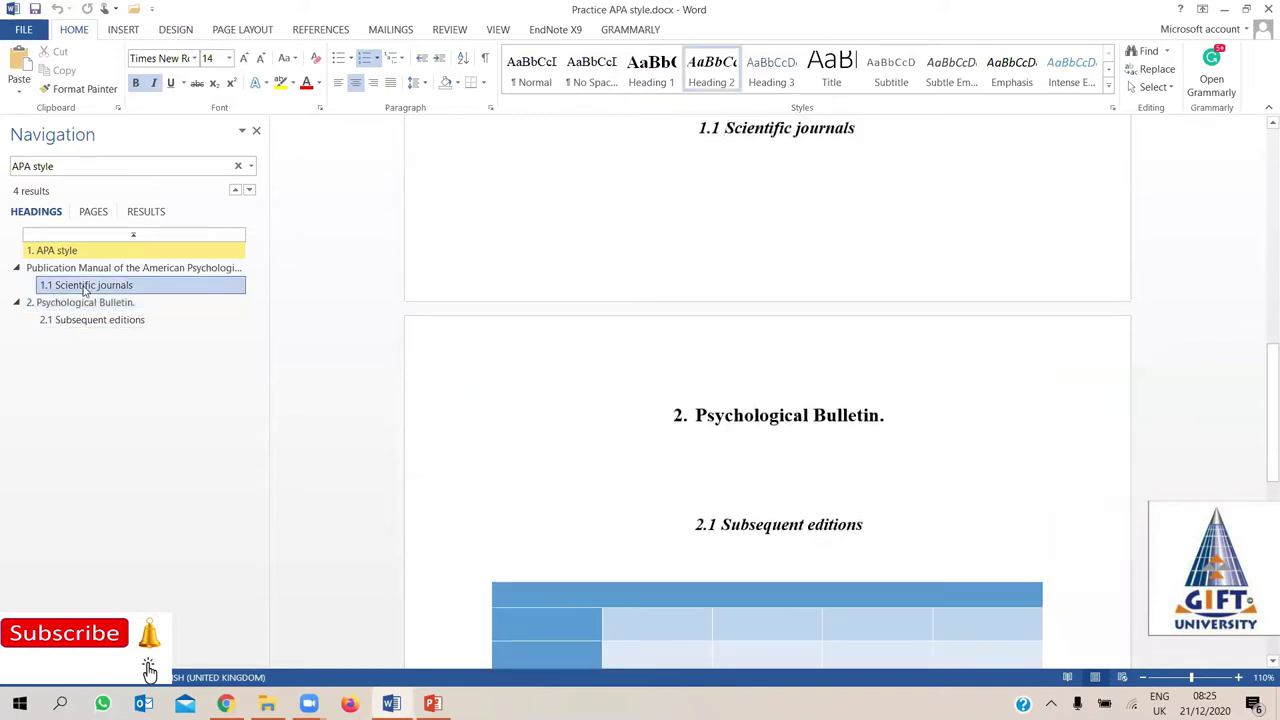
# Browse between 2.1 Subsequent editions, Psychological Bulletin and 1.1 Scientific journals, ending at the 2.1 table
pyautogui.click(84, 321)
pyautogui.click(86, 289)
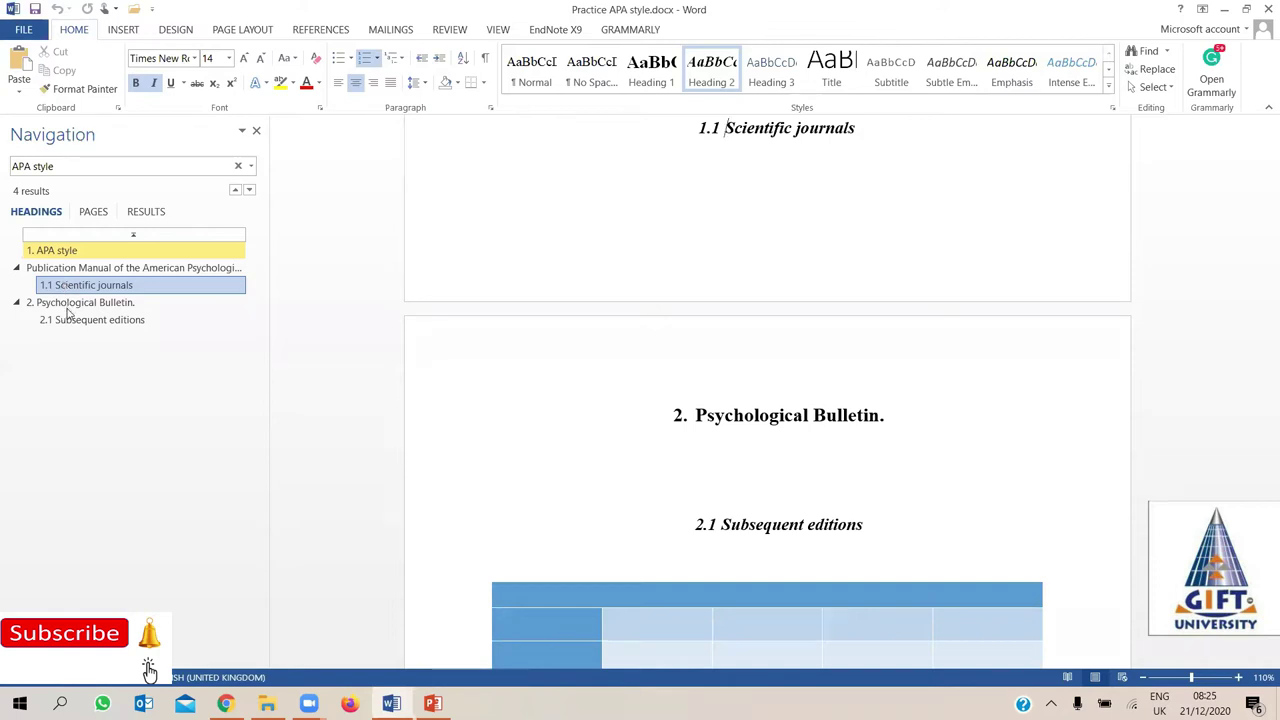
pyautogui.click(790, 522)
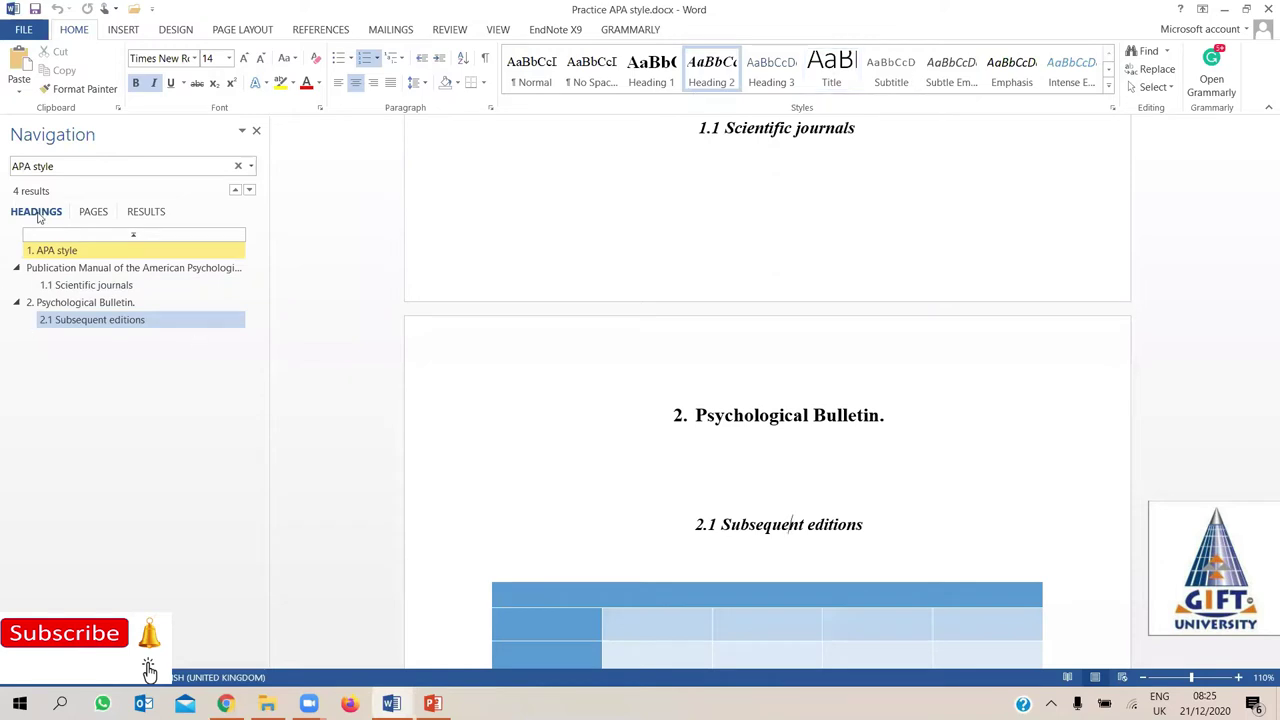
pyautogui.click(46, 300)
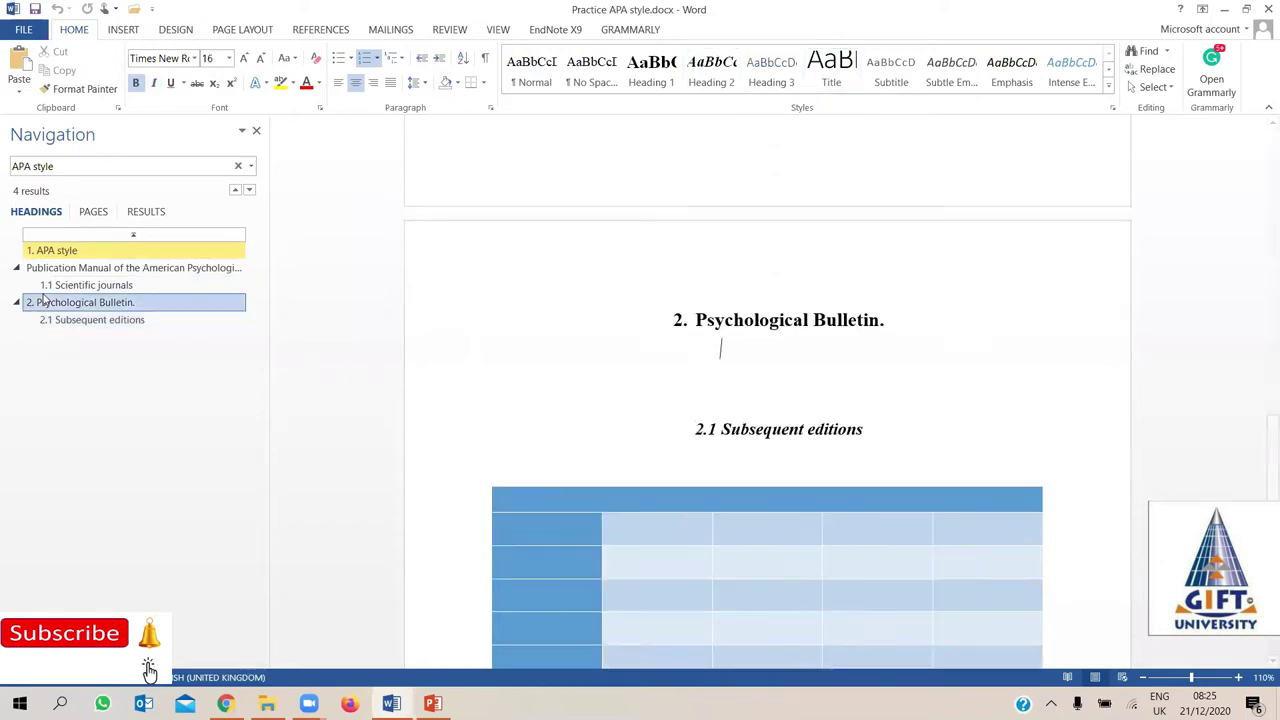
pyautogui.click(56, 286)
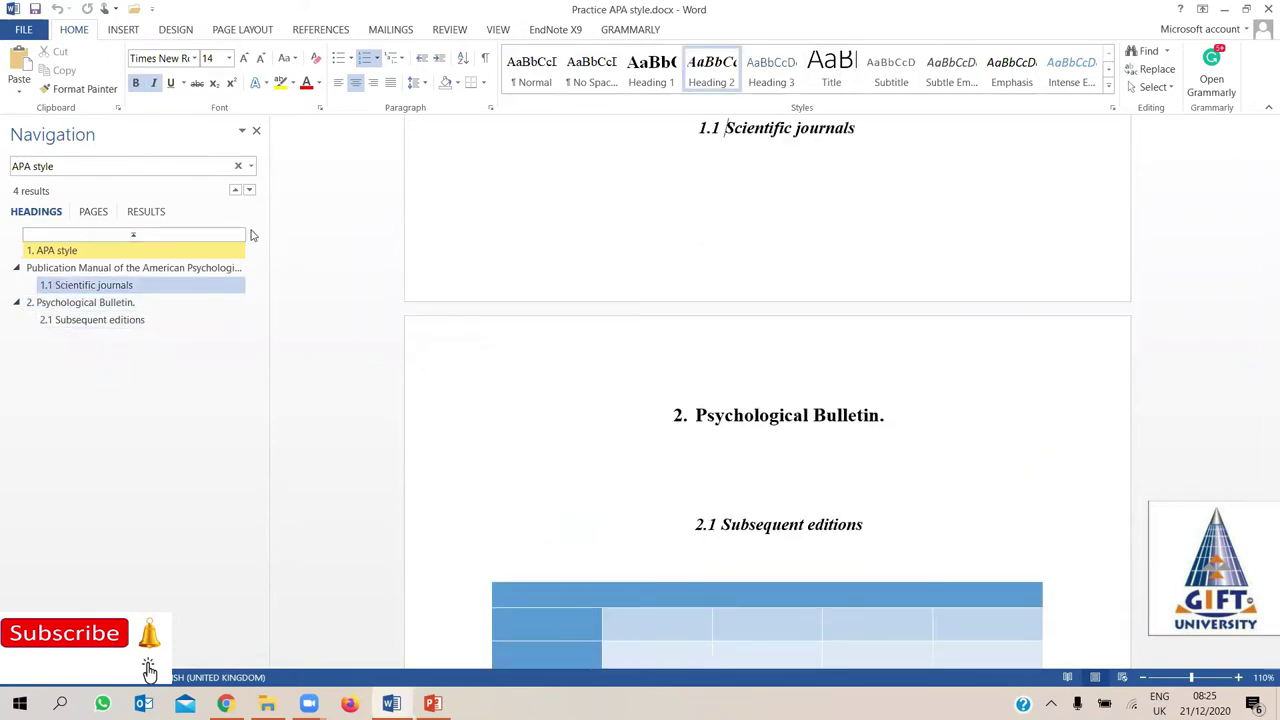
pyautogui.click(60, 322)
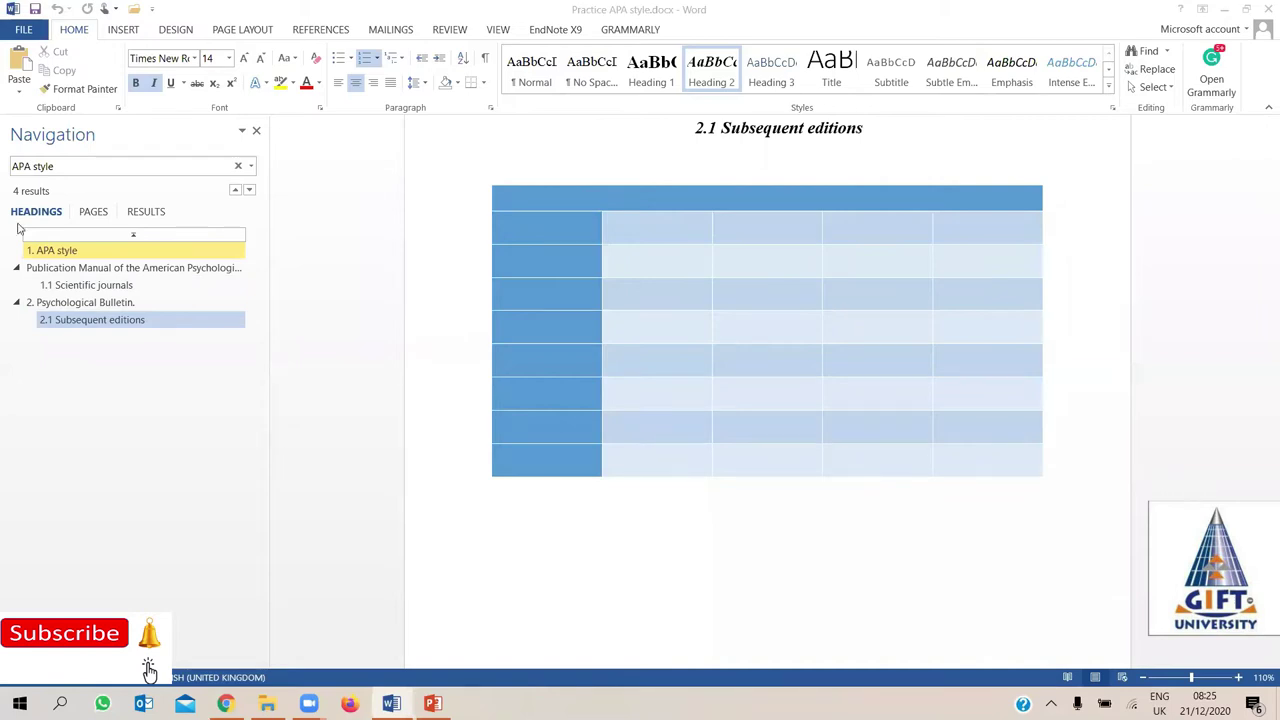
pyautogui.click(915, 542)
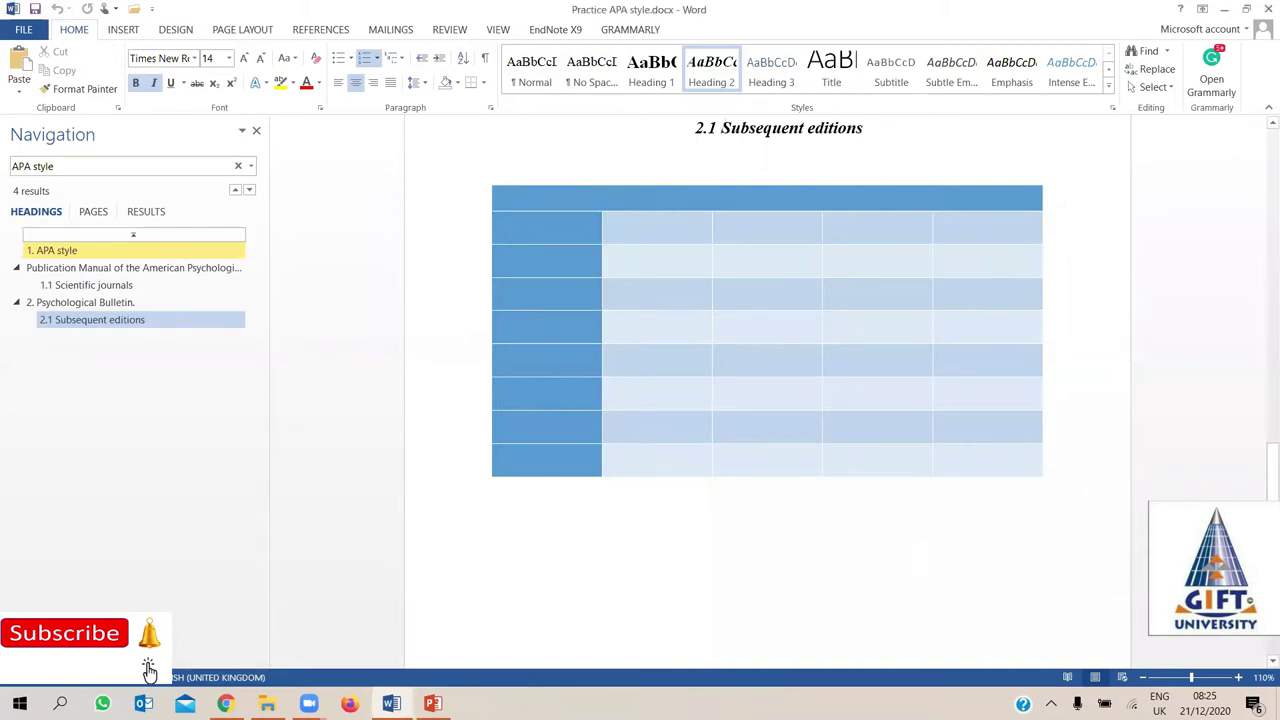
pyautogui.moveTo(1268, 475); pyautogui.dragTo(1262, 405)
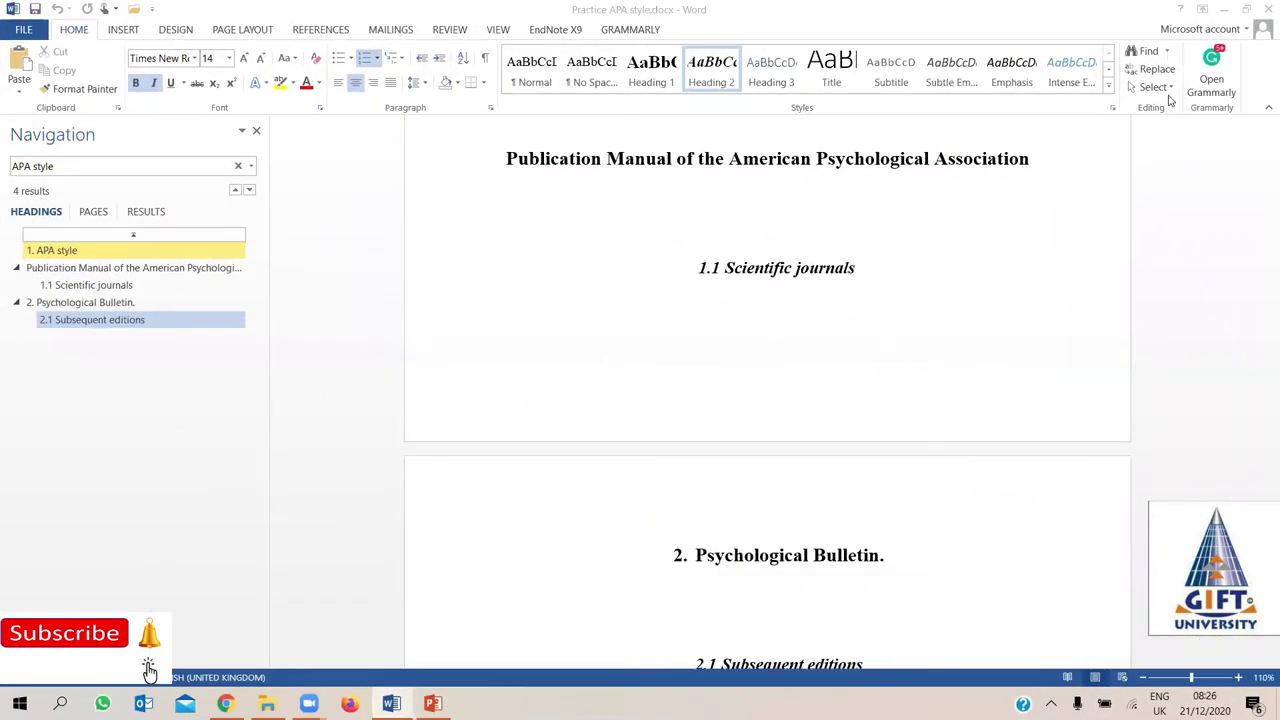
# Use Go To from the Find menu to jump to page 2, then close the dialog
pyautogui.click(1166, 52)
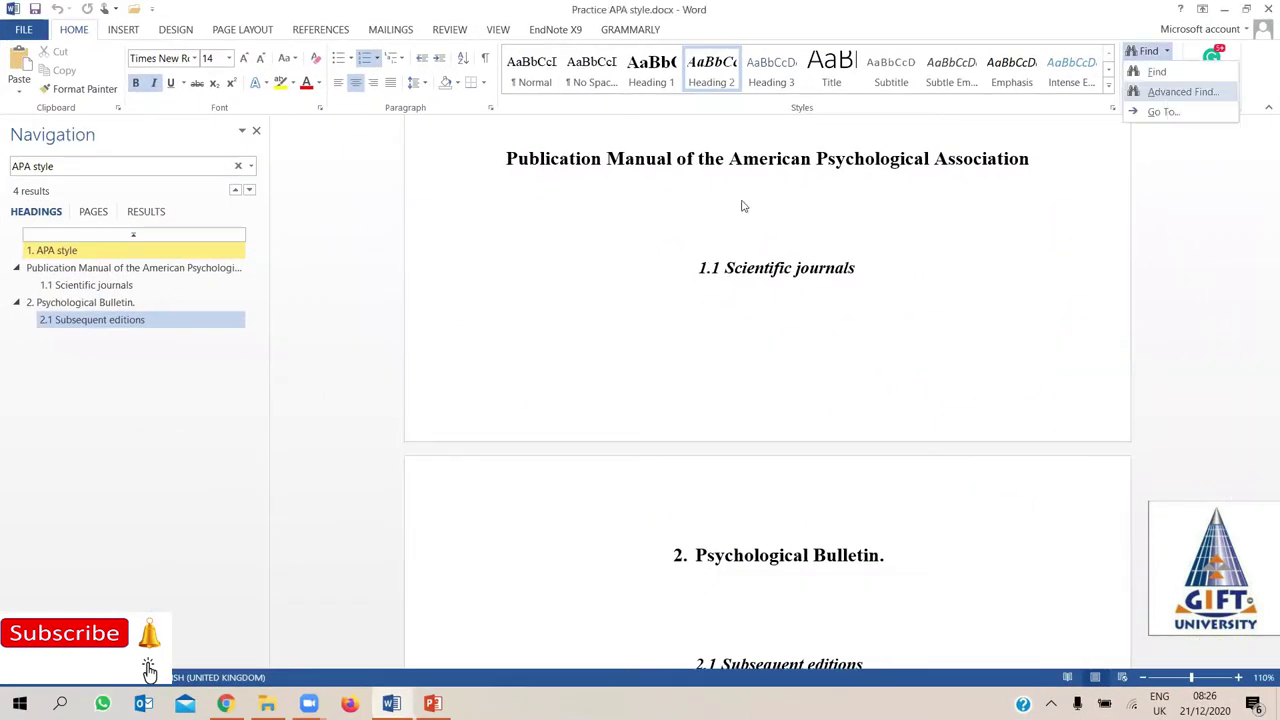
pyautogui.click(1160, 113)
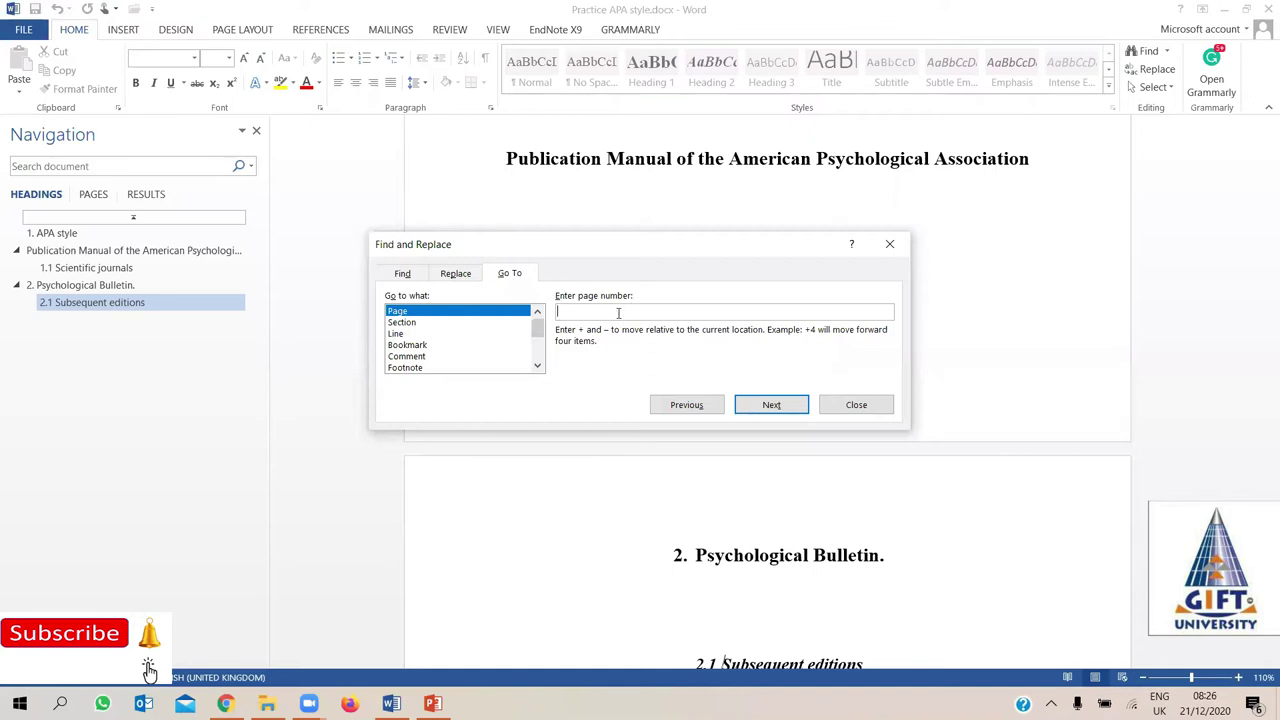
pyautogui.write('2')
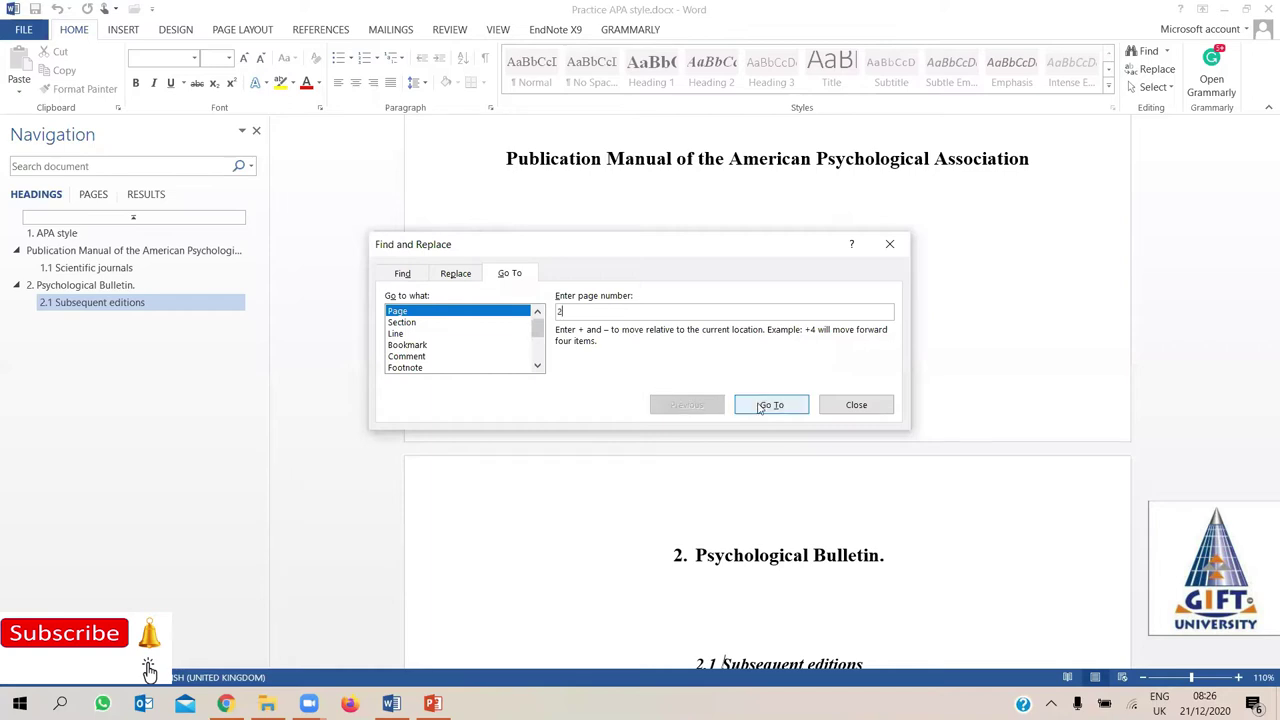
pyautogui.click(759, 407)
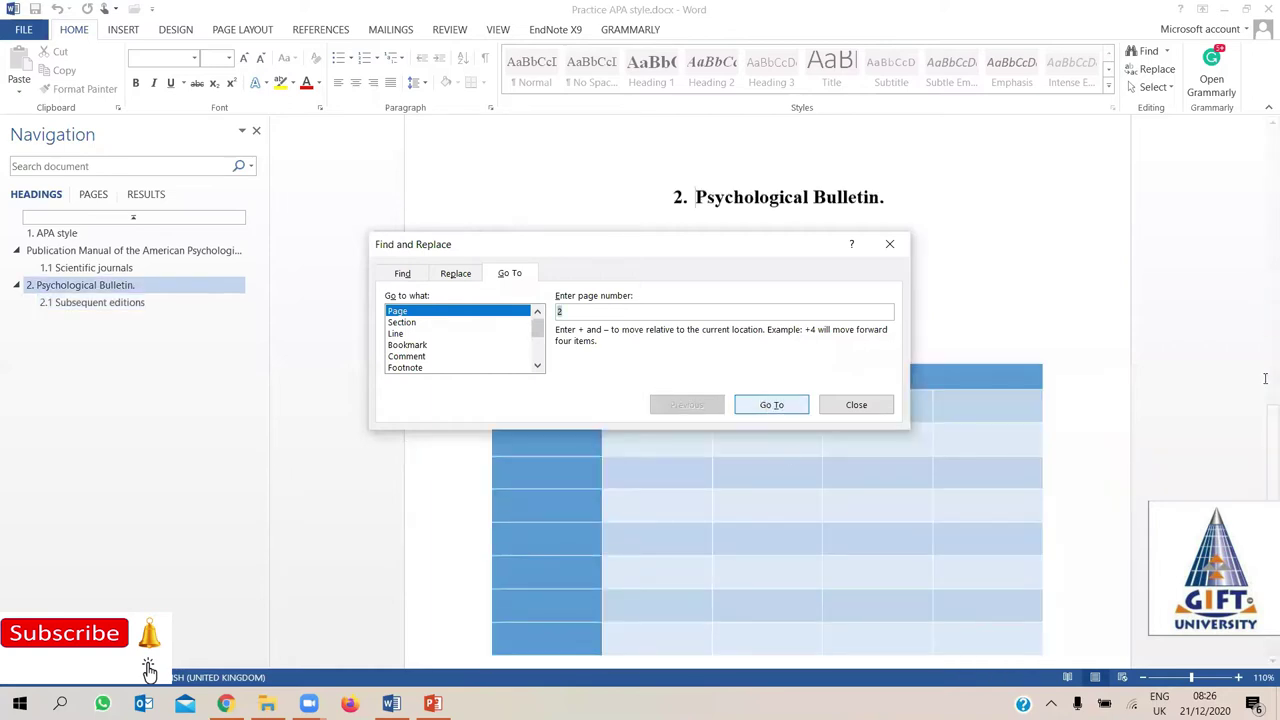
pyautogui.scroll(-10, 1262, 433)
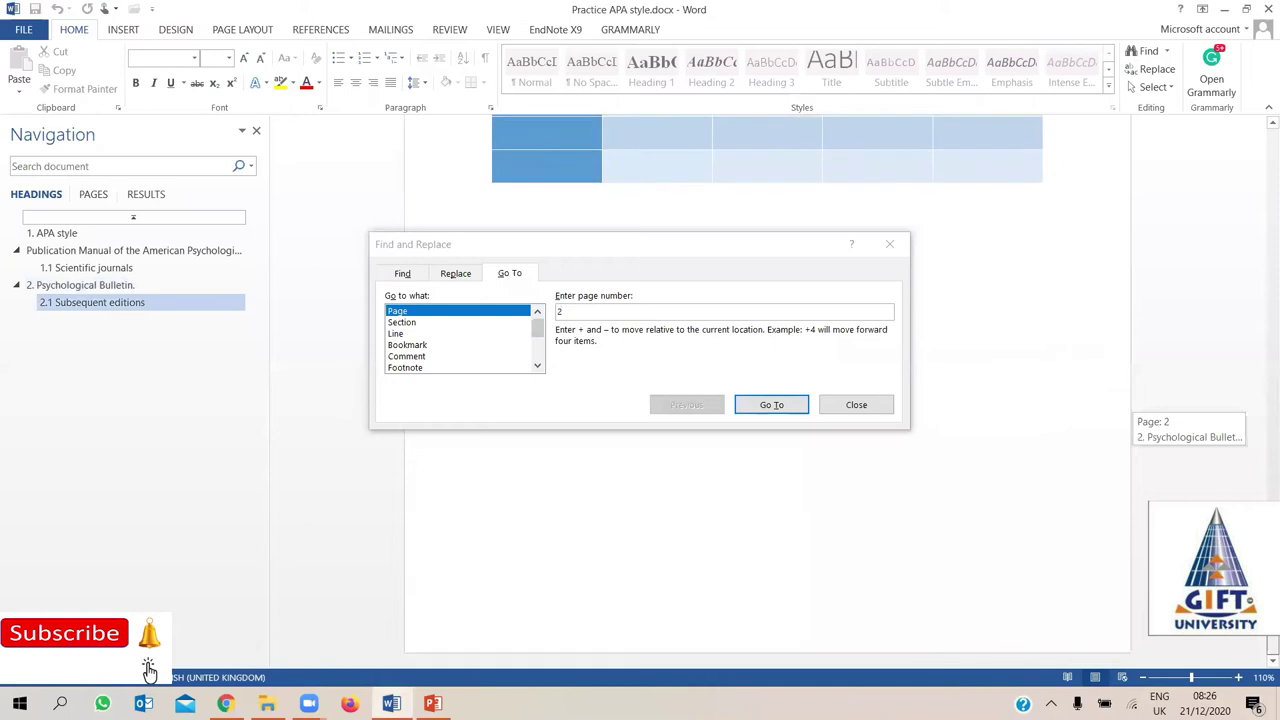
pyautogui.click(1197, 300)
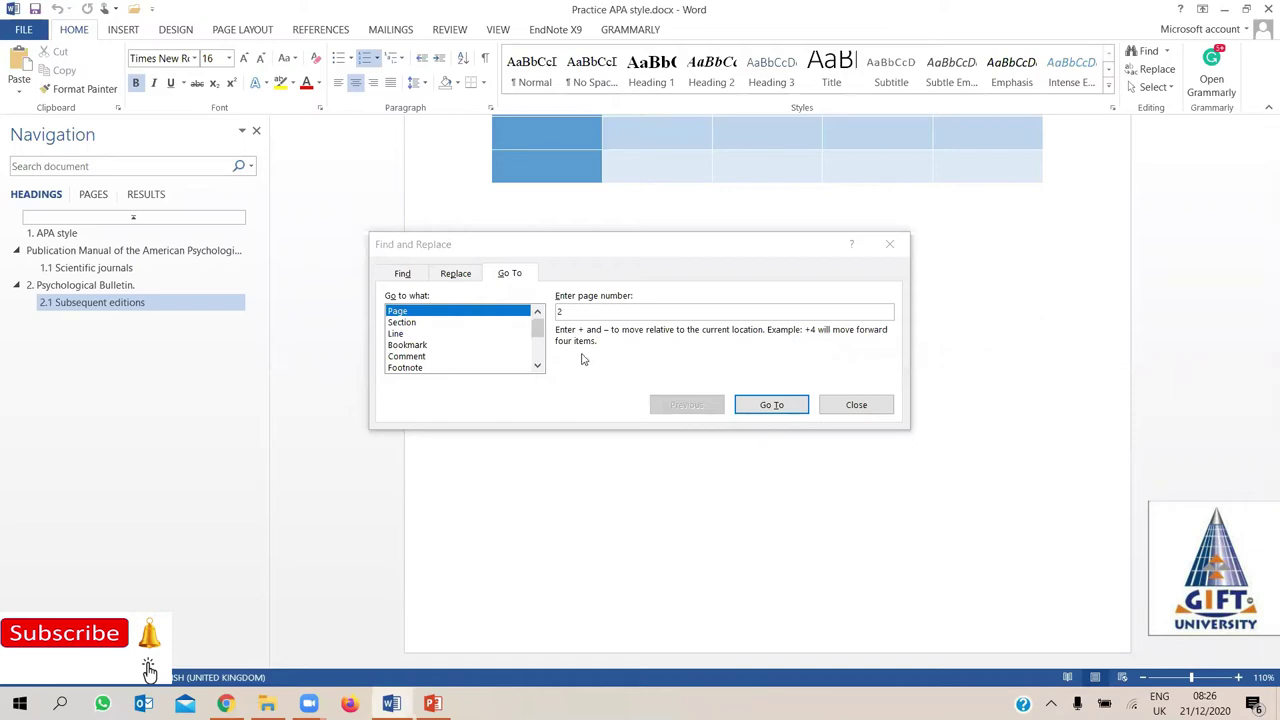
pyautogui.click(856, 405)
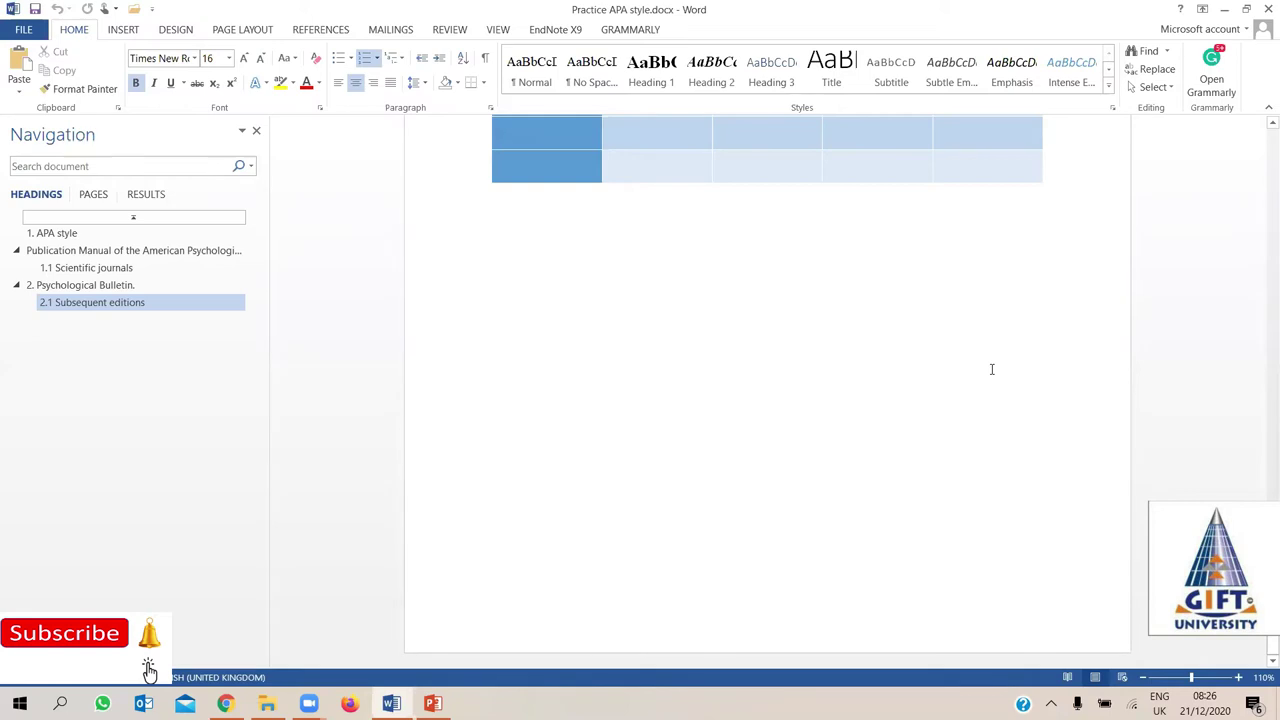
# Jump to page 6, showing the 2.1 Subsequent editions table, and close the Go To window
pyautogui.click(971, 357)
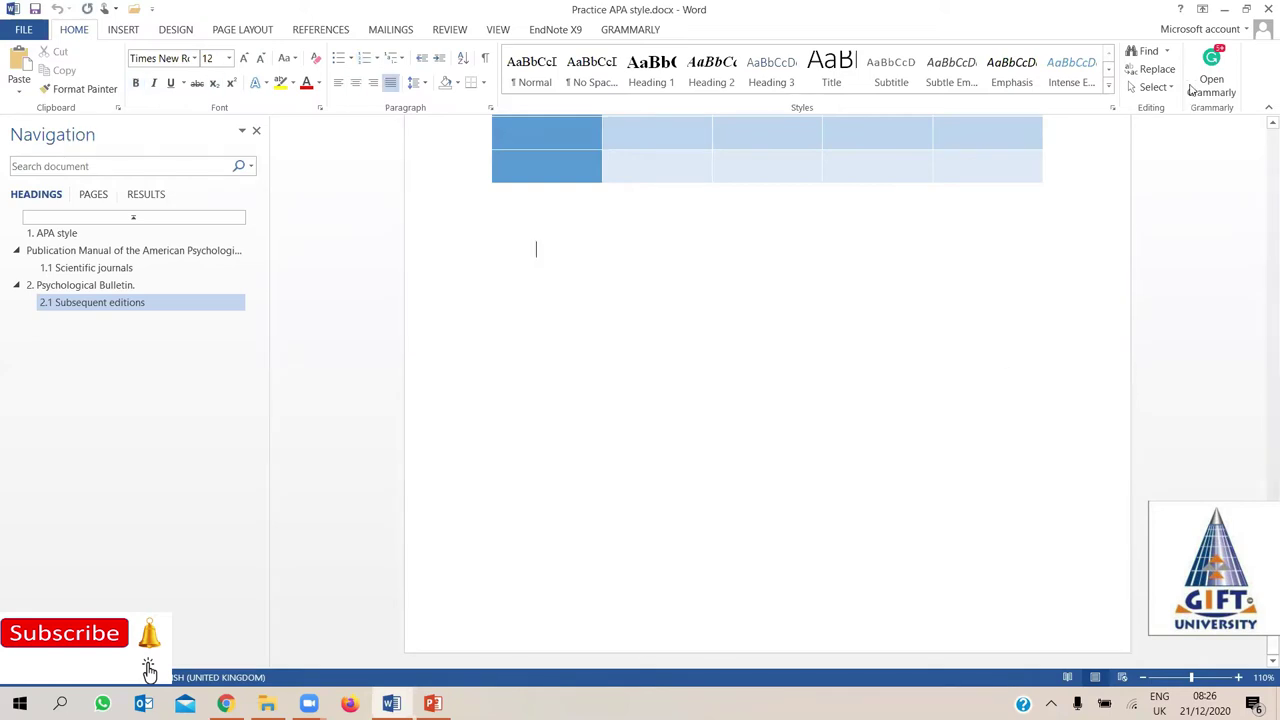
pyautogui.hotkey('ctrl', 'g')
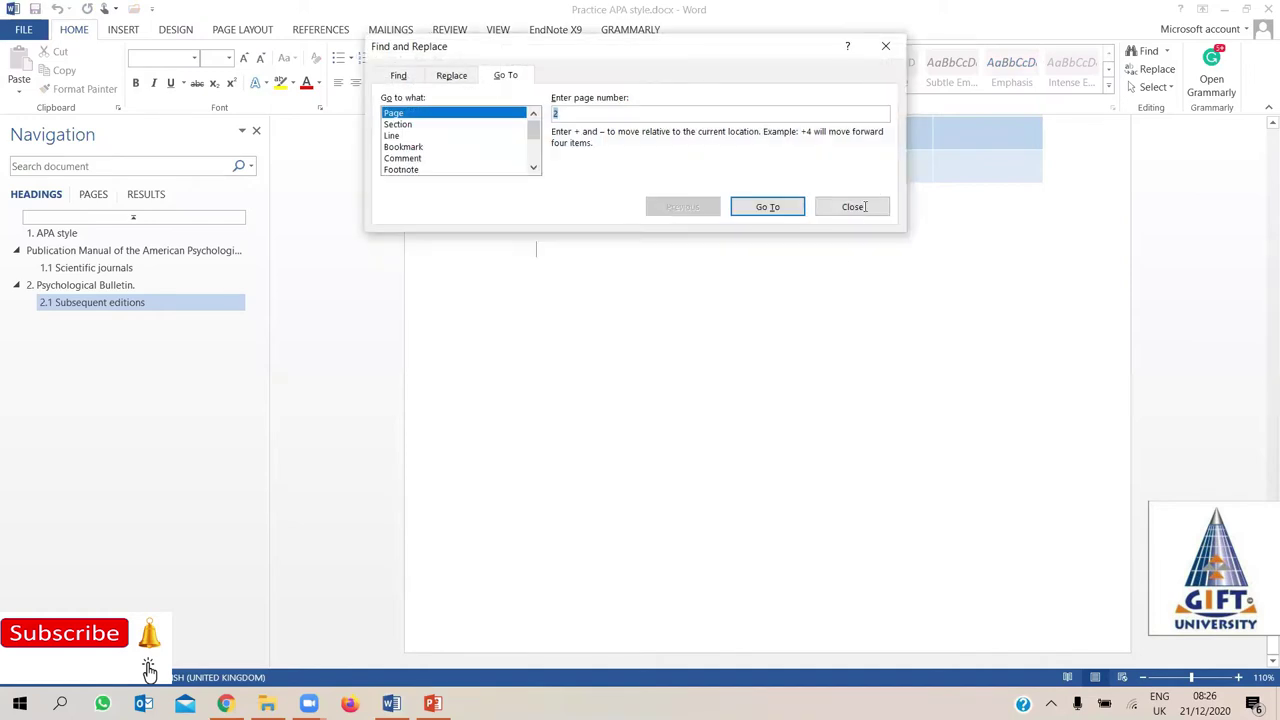
pyautogui.press('Escape')
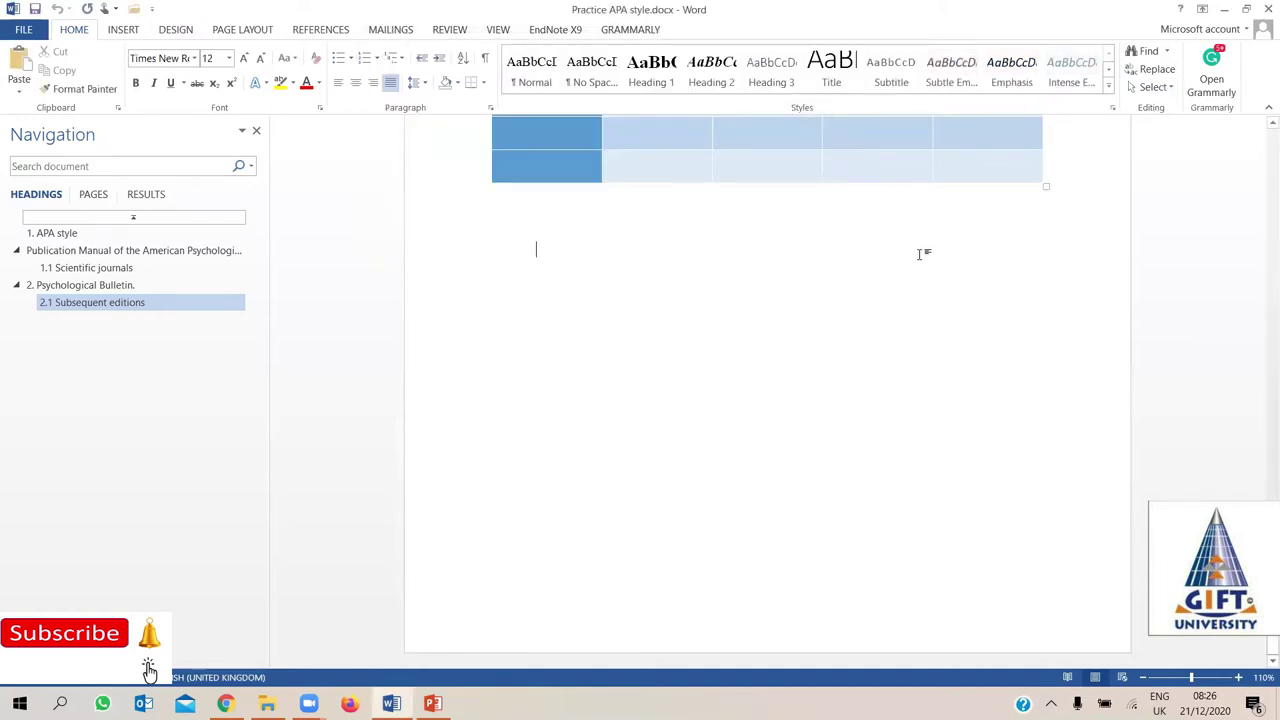
pyautogui.hotkey('ctrl', 'g')
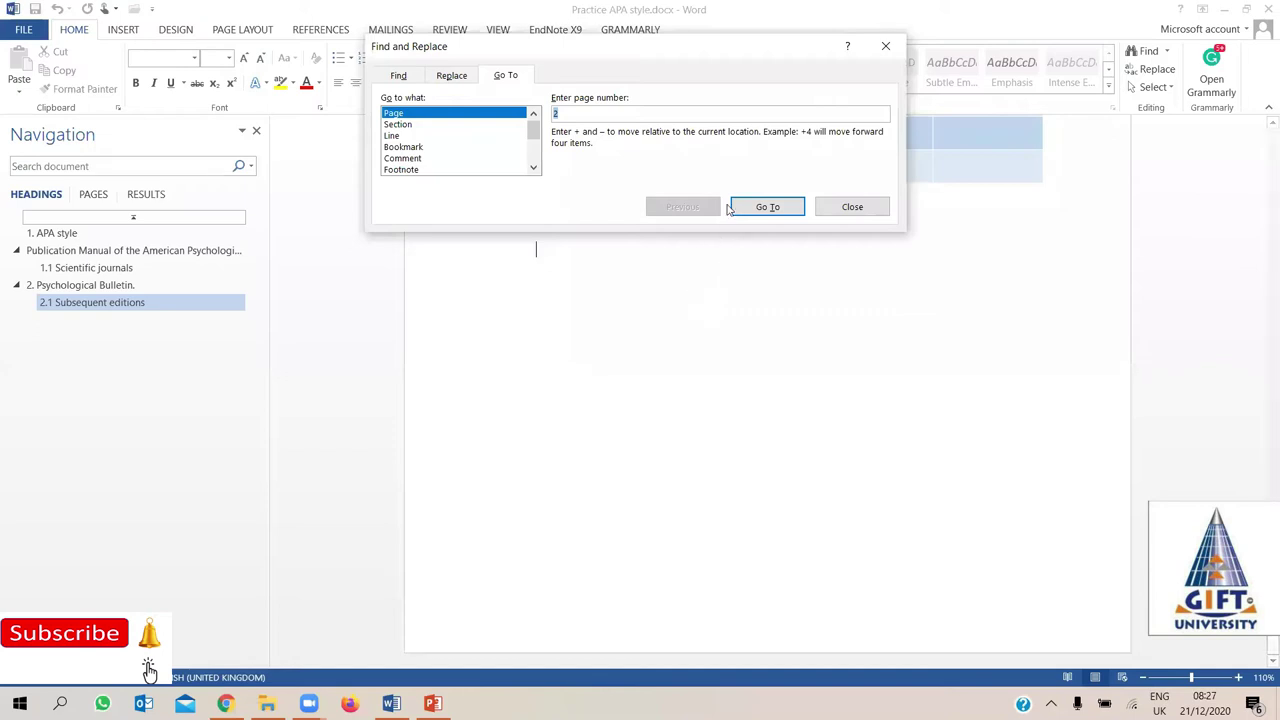
pyautogui.click(352, 250)
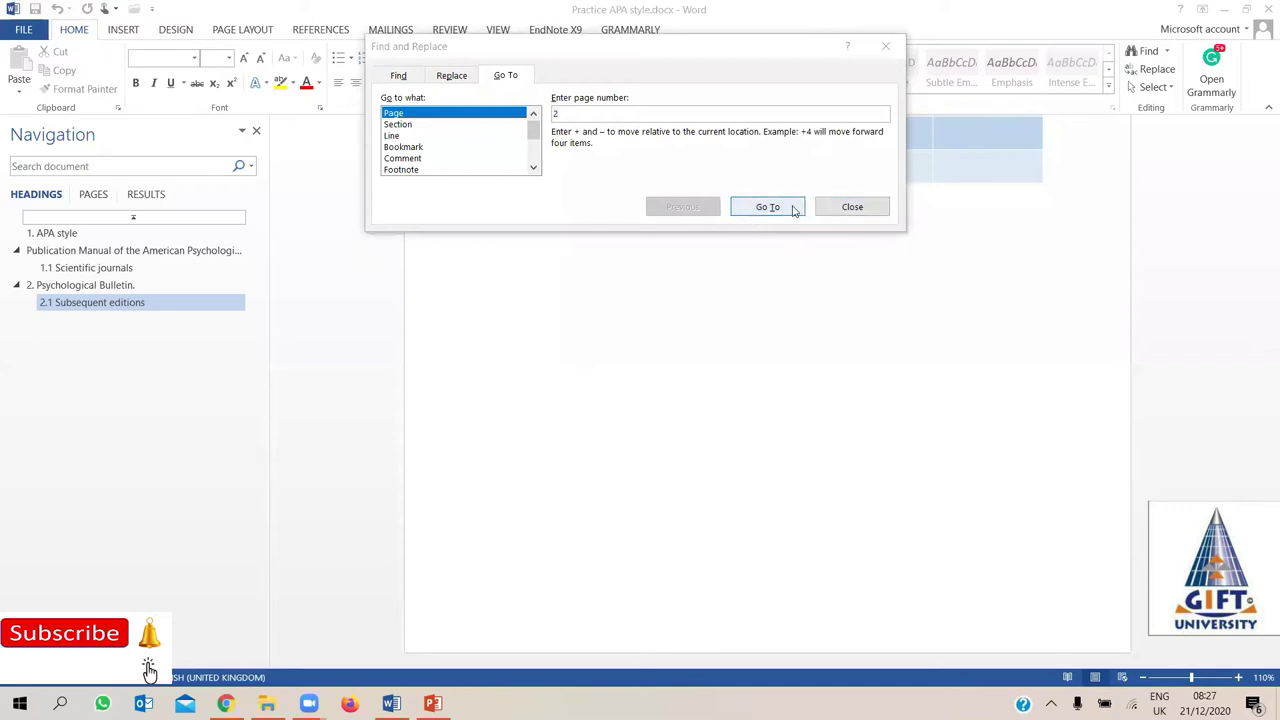
pyautogui.click(579, 114)
pyautogui.write('6')
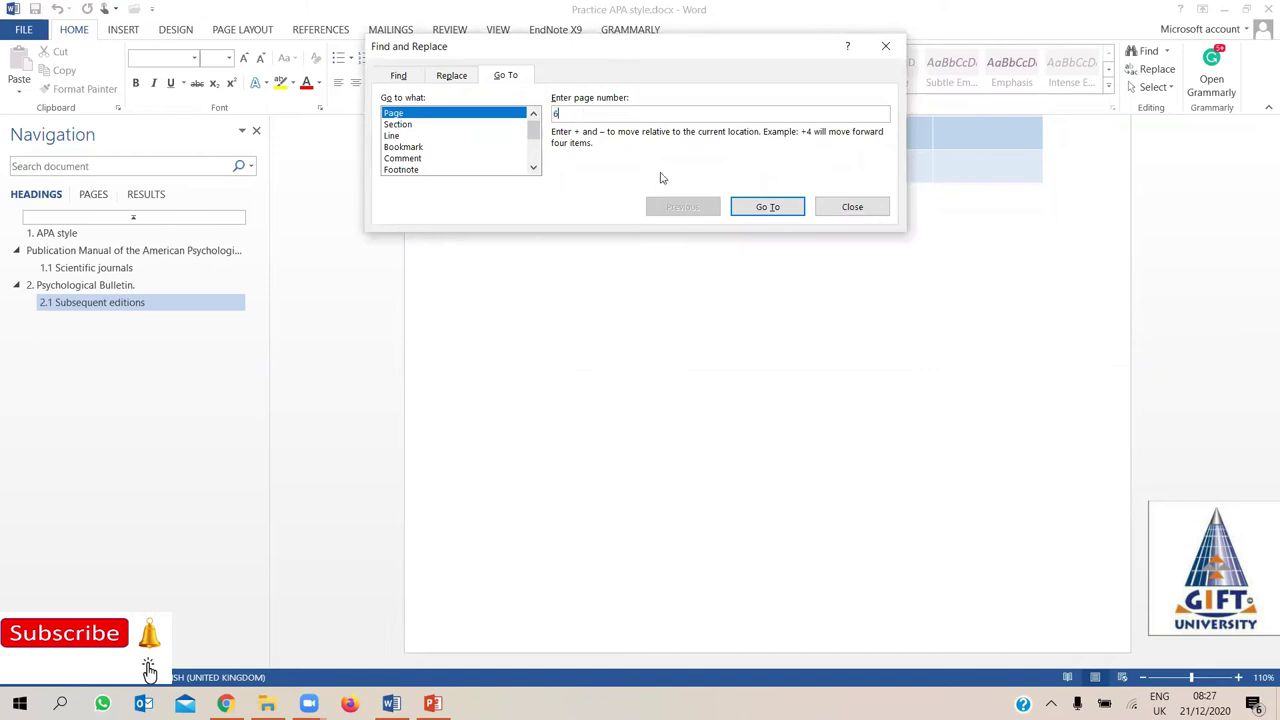
pyautogui.click(770, 208)
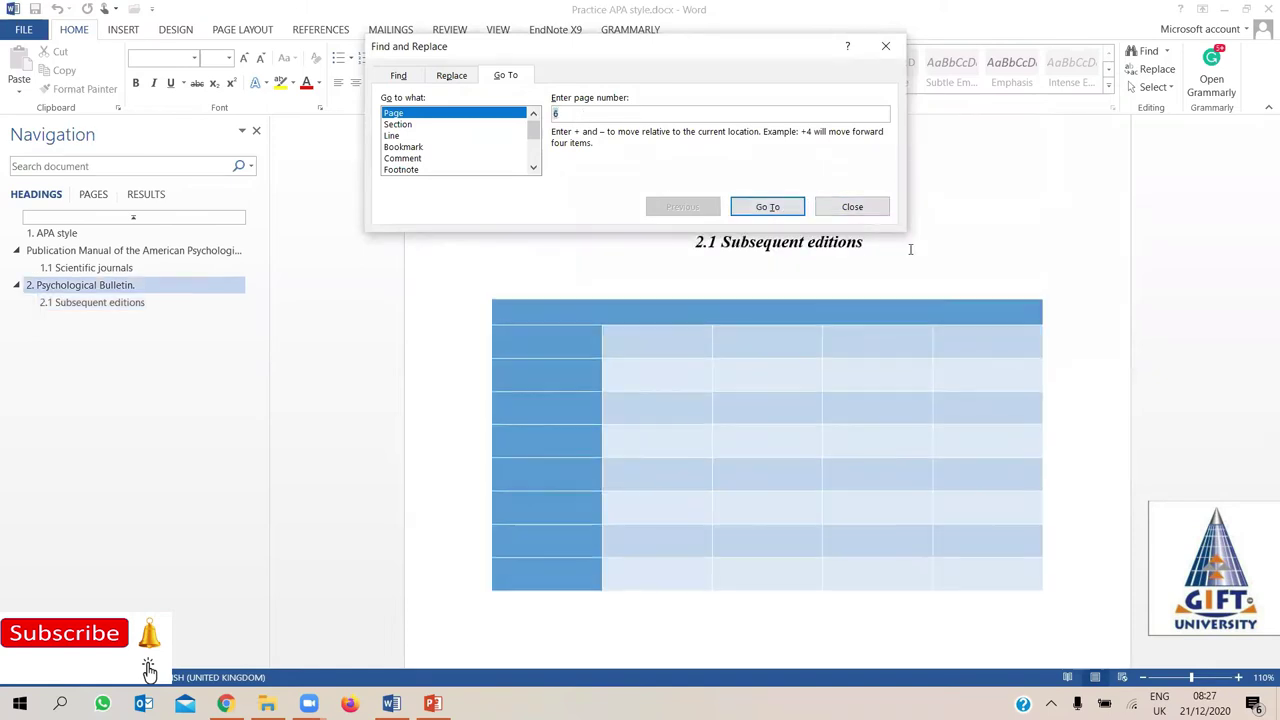
pyautogui.click(855, 206)
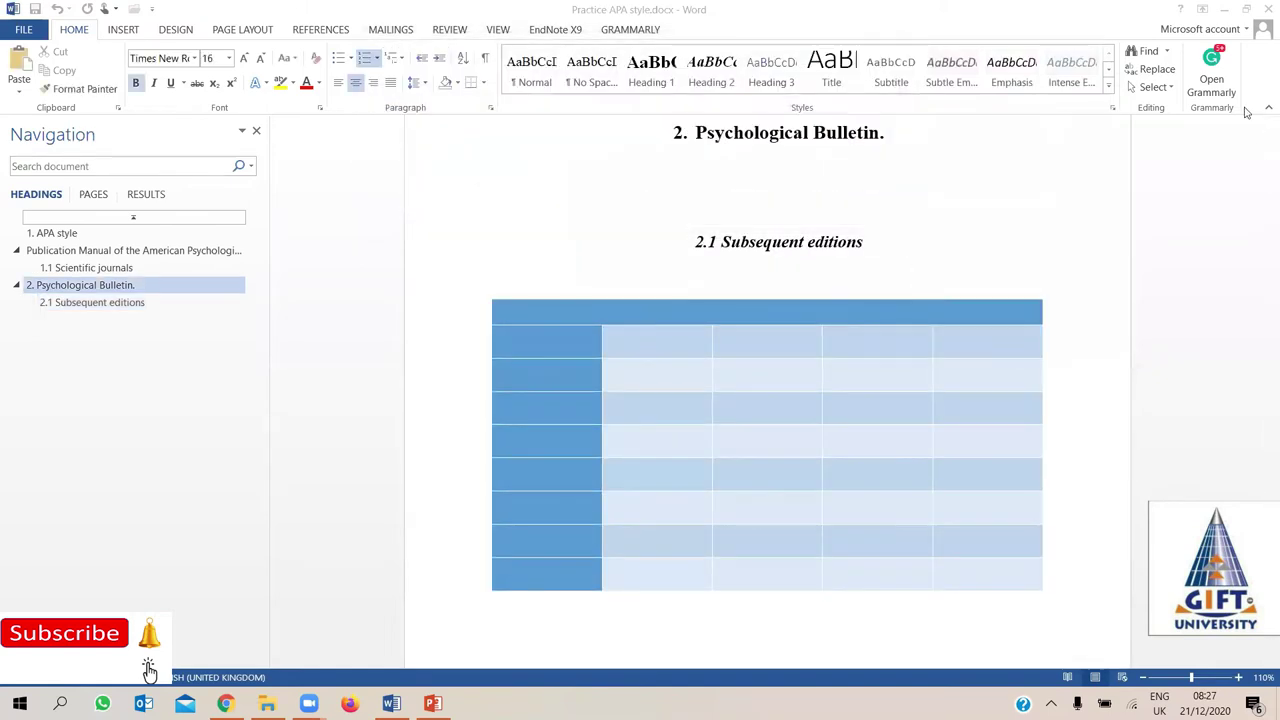
pyautogui.click(1166, 51)
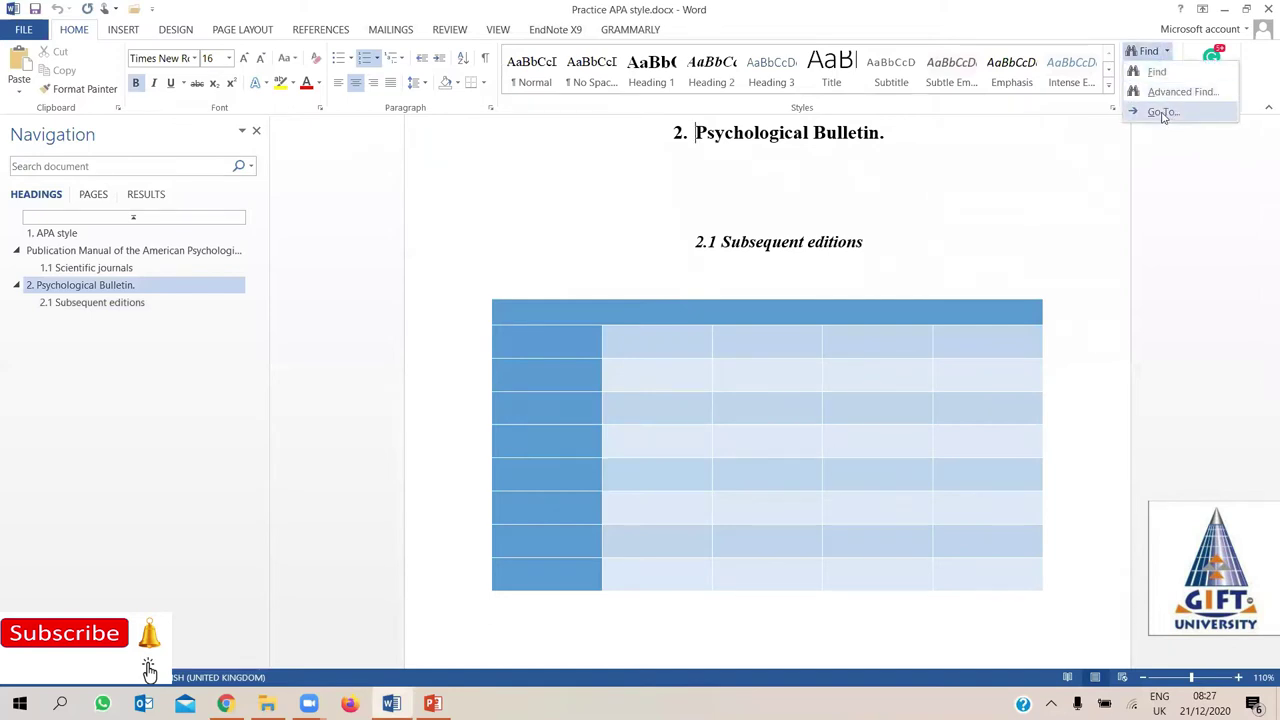
# Open Advanced Find with 'APA style' as the search text, checking the Replace tab
pyautogui.click(1158, 94)
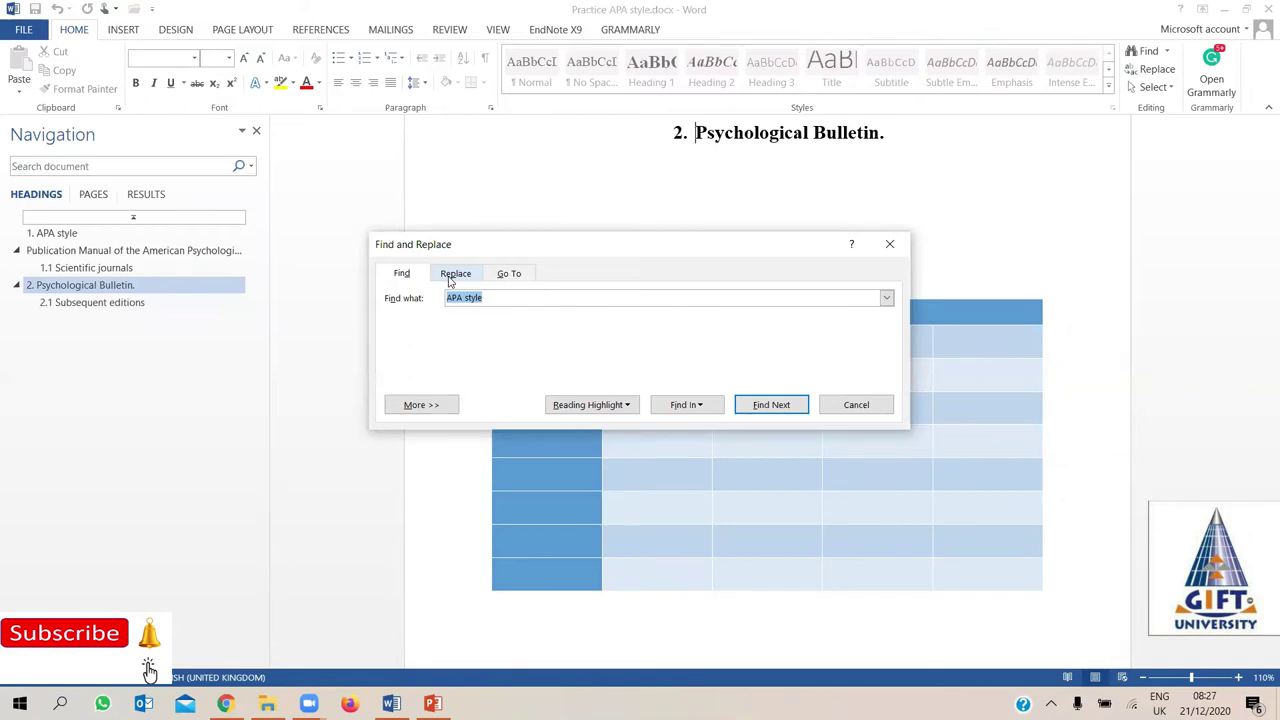
pyautogui.click(449, 281)
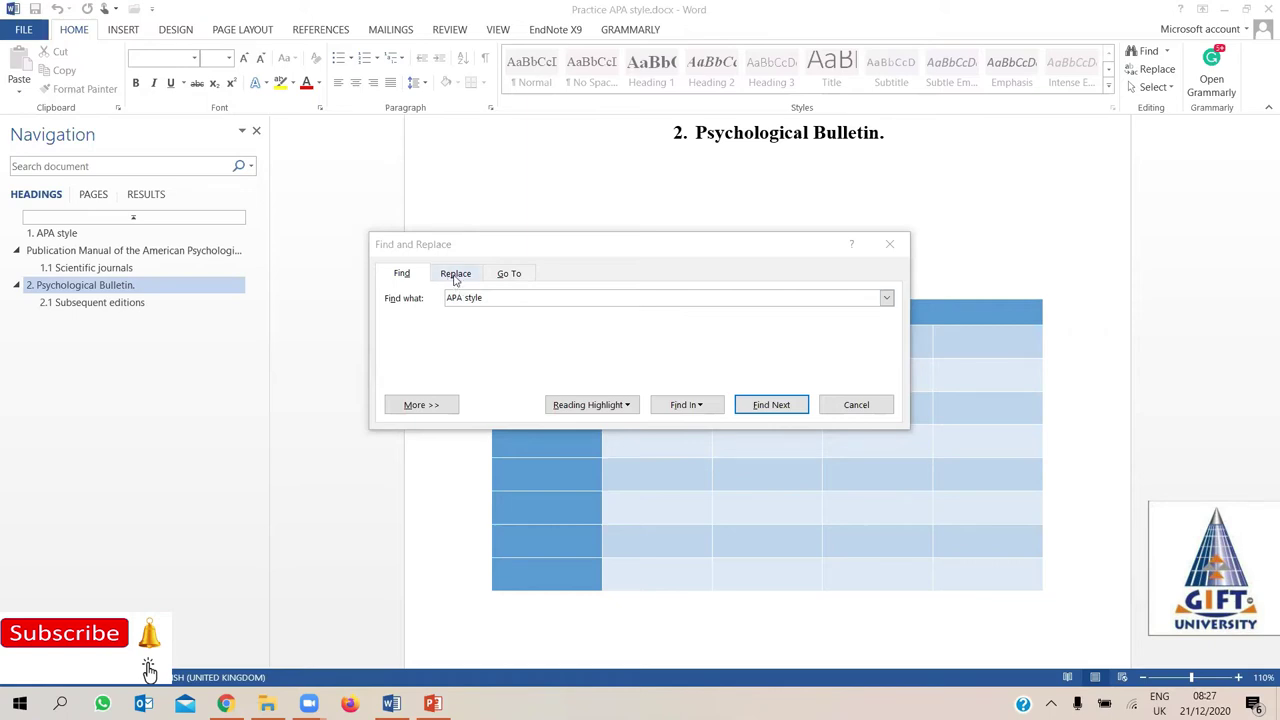
pyautogui.click(455, 278)
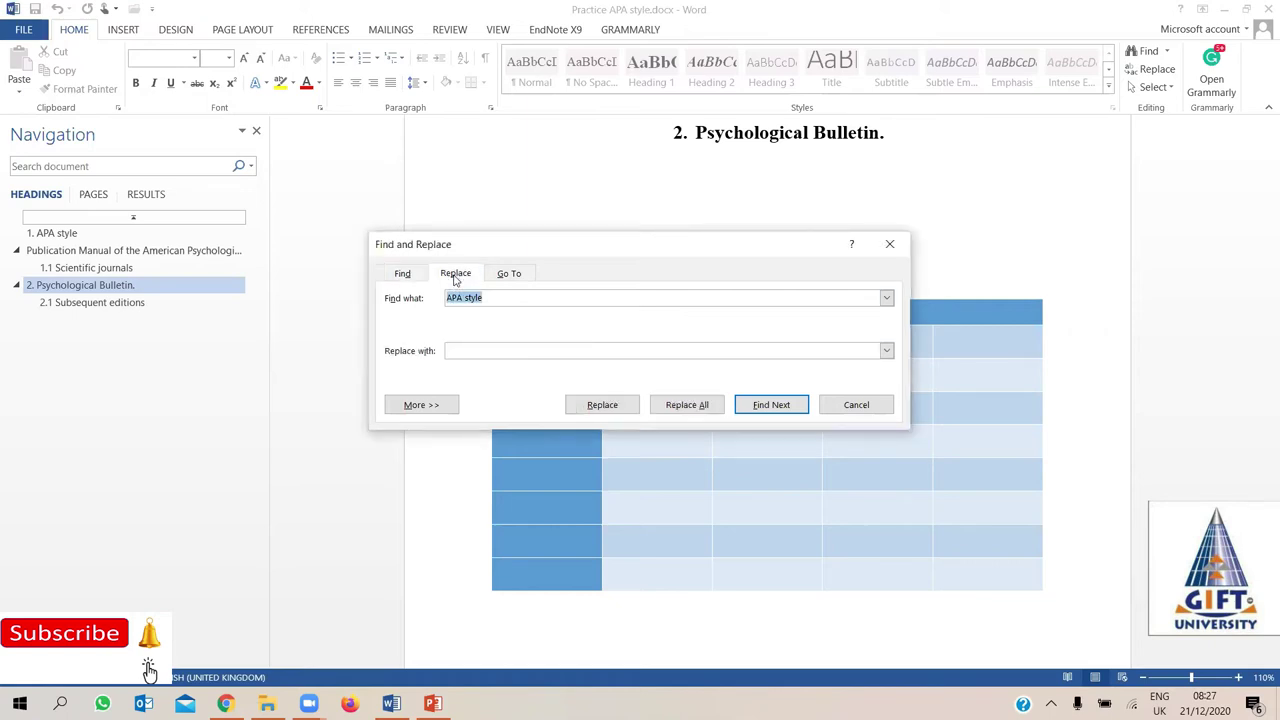
pyautogui.click(403, 273)
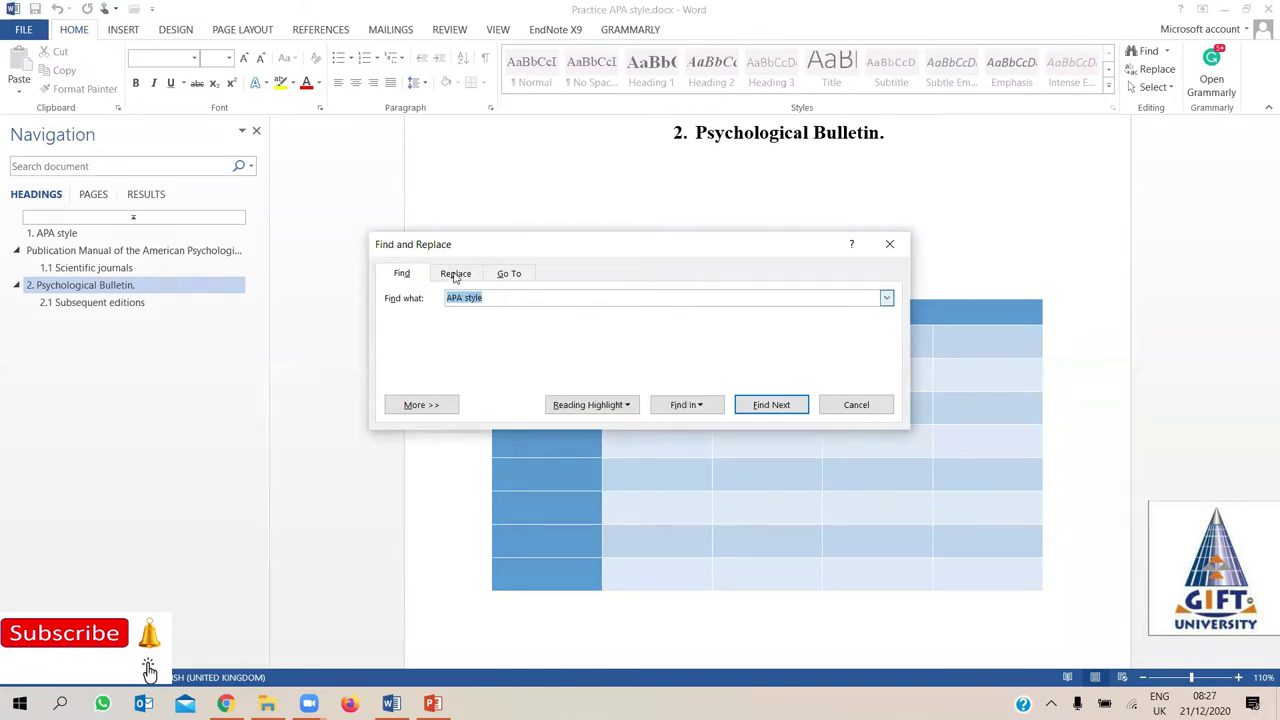
# Replace every 'APA style' in the document with 'APC Style' using Replace All
pyautogui.click(455, 276)
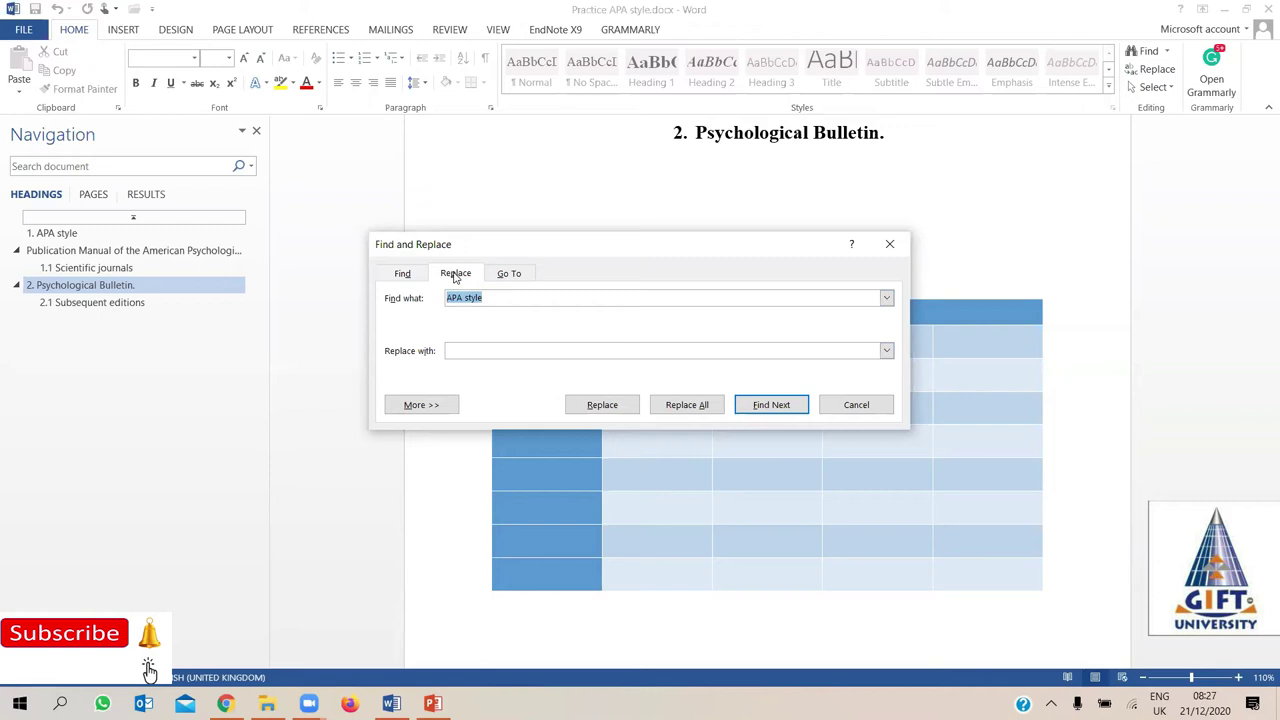
pyautogui.click(462, 348)
pyautogui.write('A')
pyautogui.write('PC')
pyautogui.write('St')
pyautogui.write('yle')
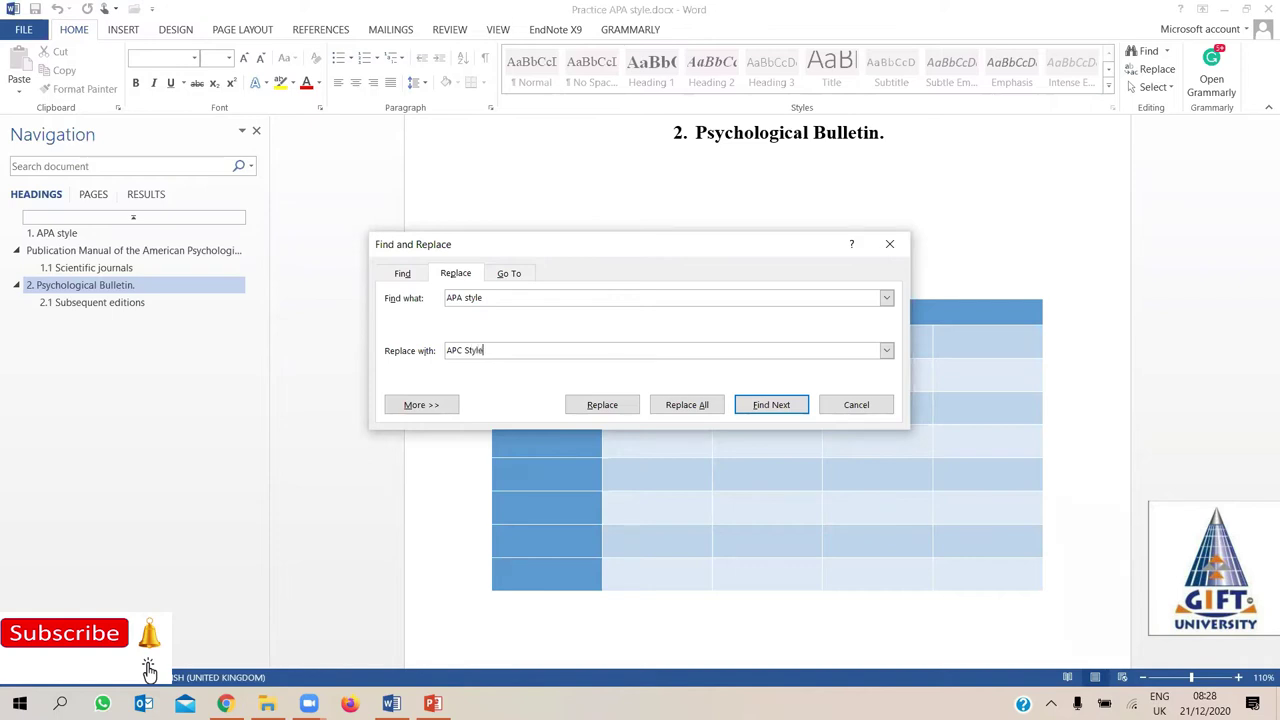
pyautogui.click(577, 405)
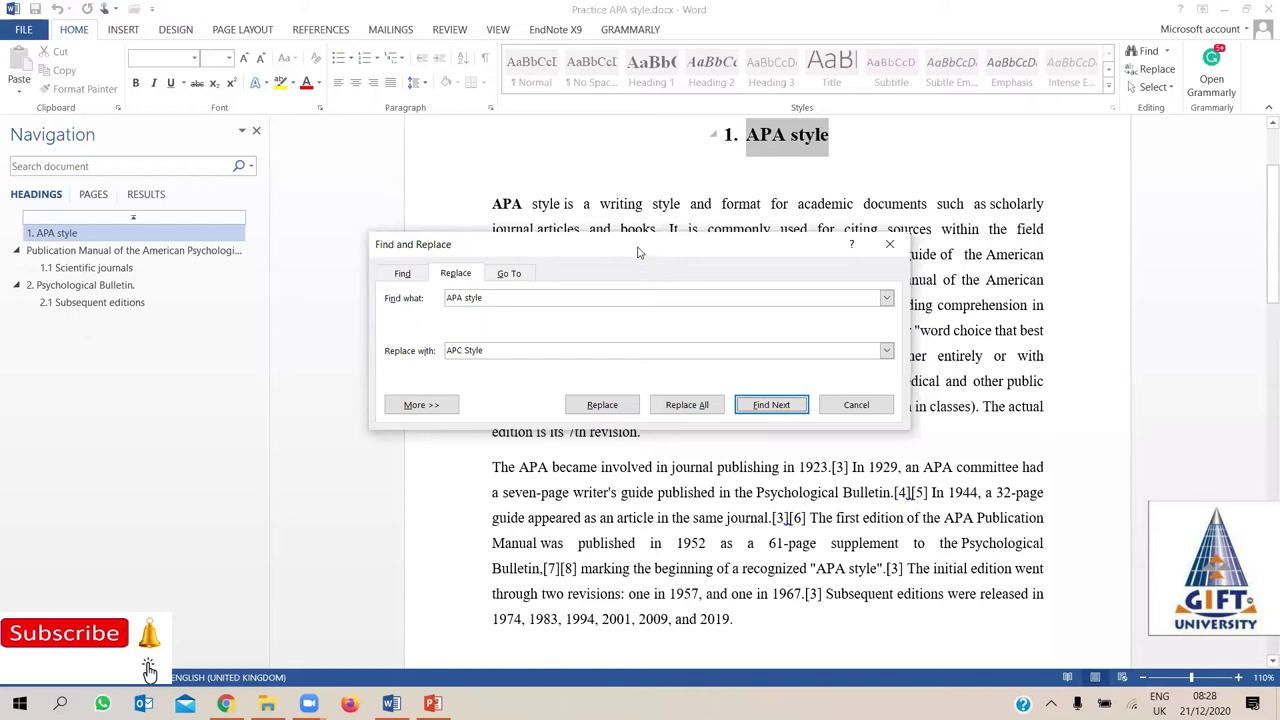
pyautogui.moveTo(632, 244); pyautogui.dragTo(617, 202)
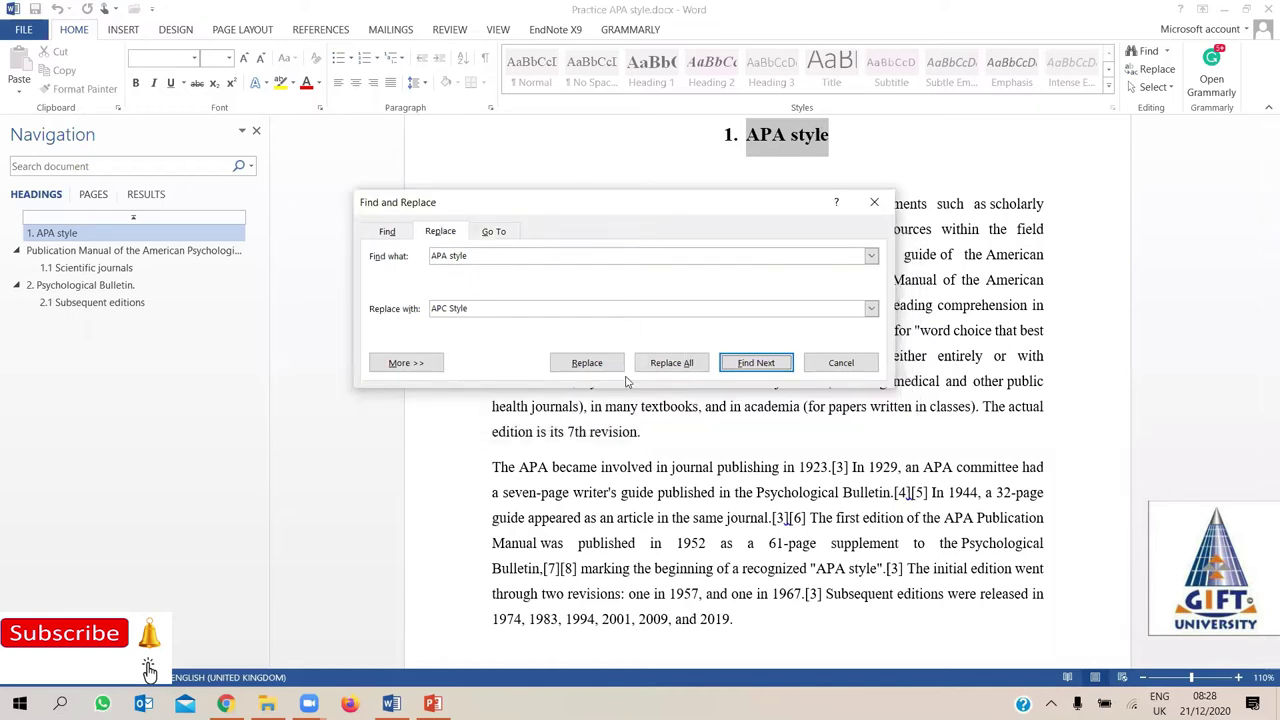
pyautogui.click(657, 366)
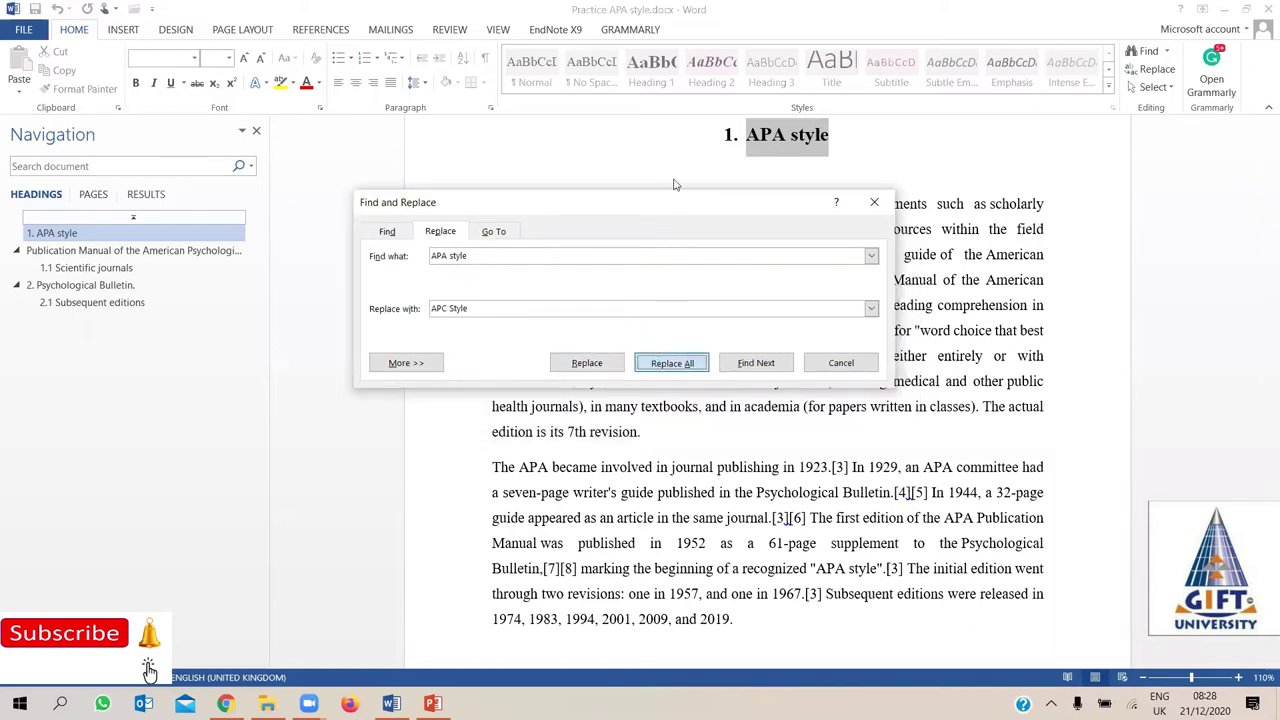
pyautogui.press('Return')
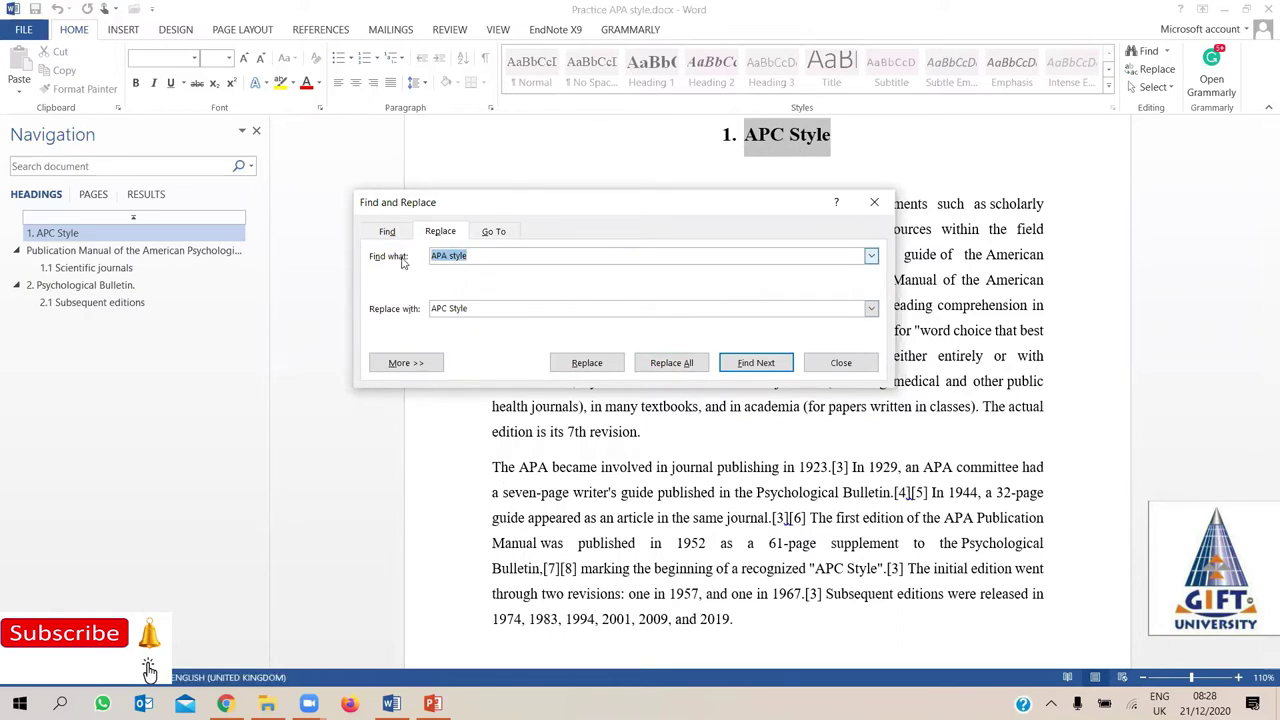
# Set the replacement text back to 'APA style', try Replace All, and dismiss the 0-replacements message
pyautogui.moveTo(487, 308); pyautogui.dragTo(370, 308)
pyautogui.write('APA style')
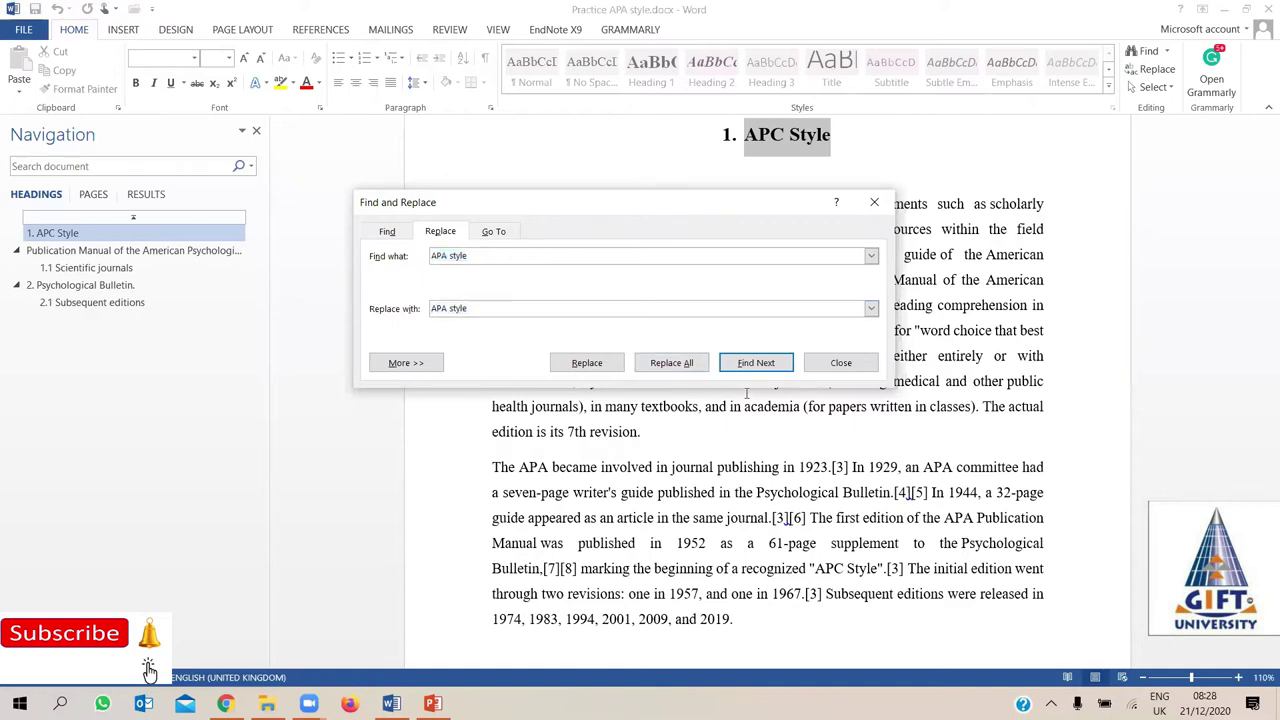
pyautogui.click(677, 364)
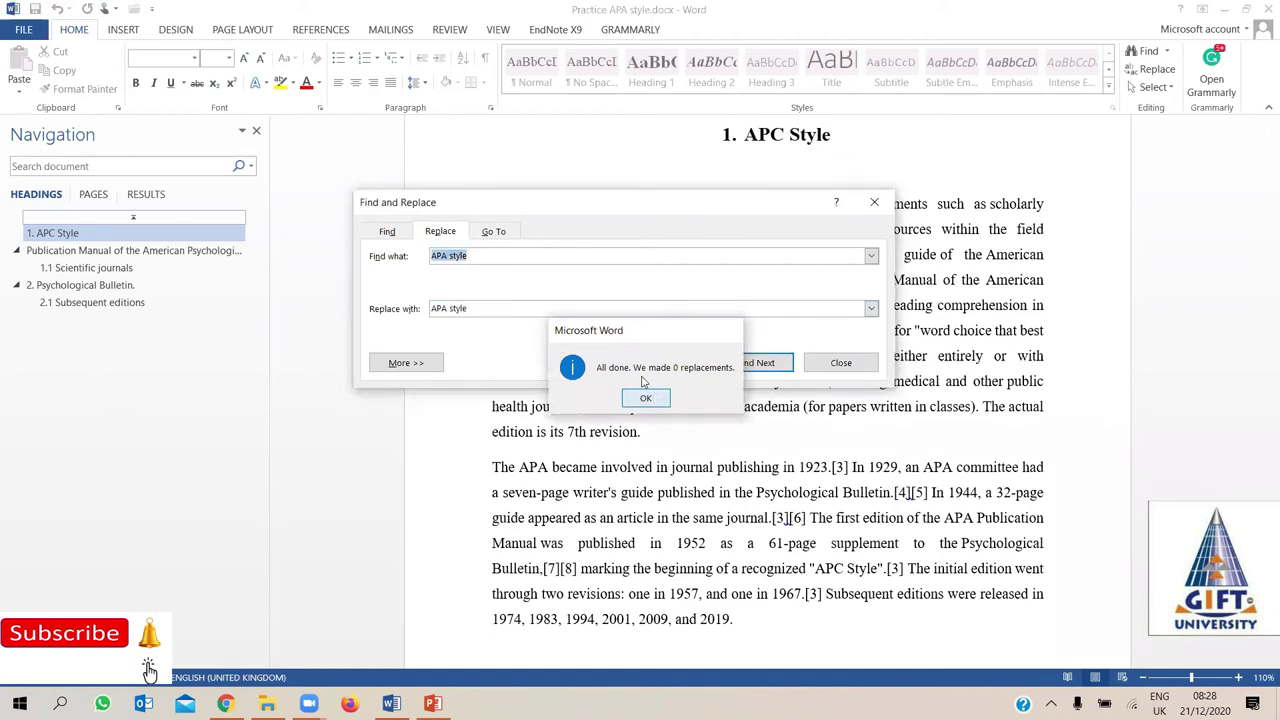
pyautogui.click(650, 398)
pyautogui.click(476, 308)
pyautogui.click(470, 256)
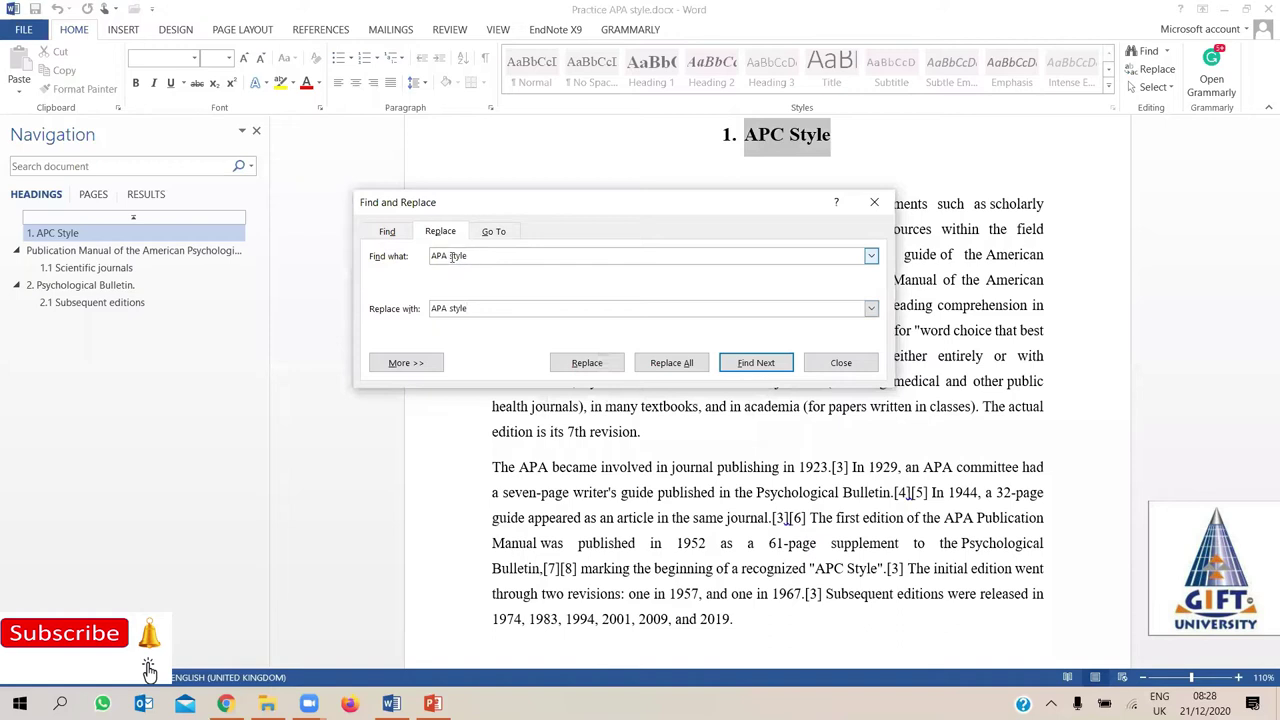
# Change the search text to 'APC style', replace all with 'APA style', and close the dialog
pyautogui.click(442, 256)
pyautogui.press('BackSpace')
pyautogui.write('C')
pyautogui.click(597, 364)
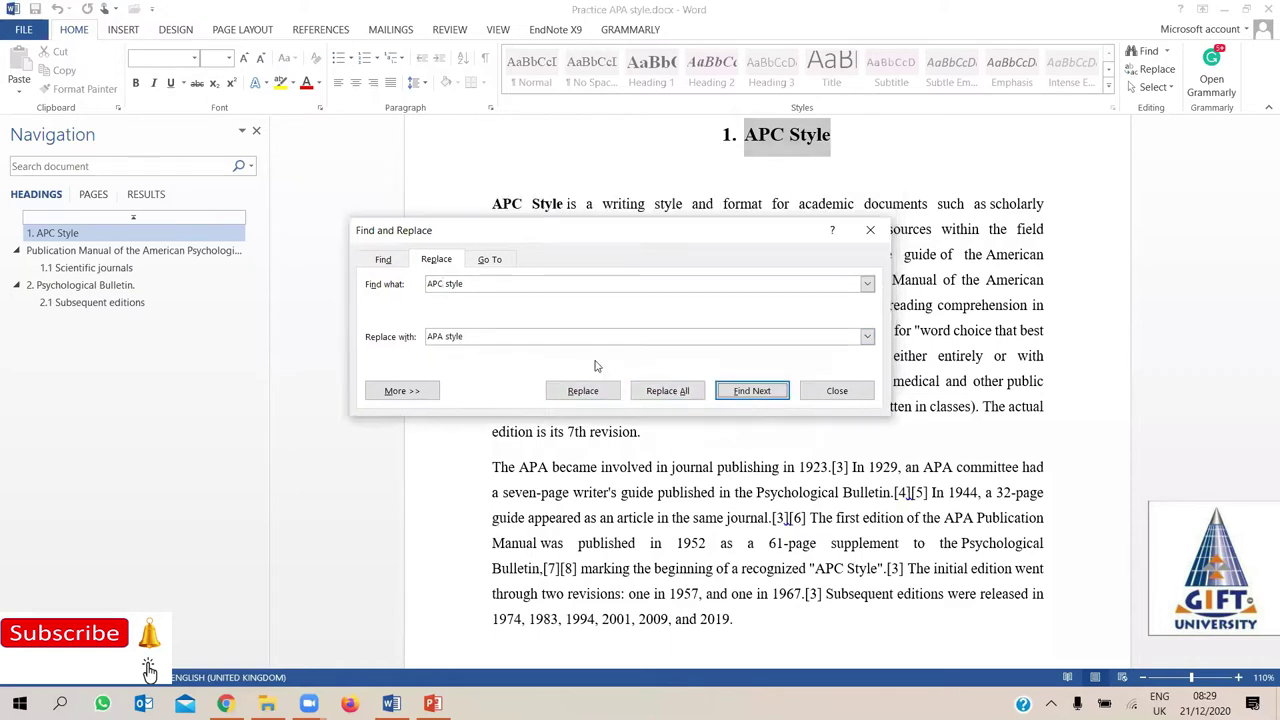
pyautogui.click(661, 392)
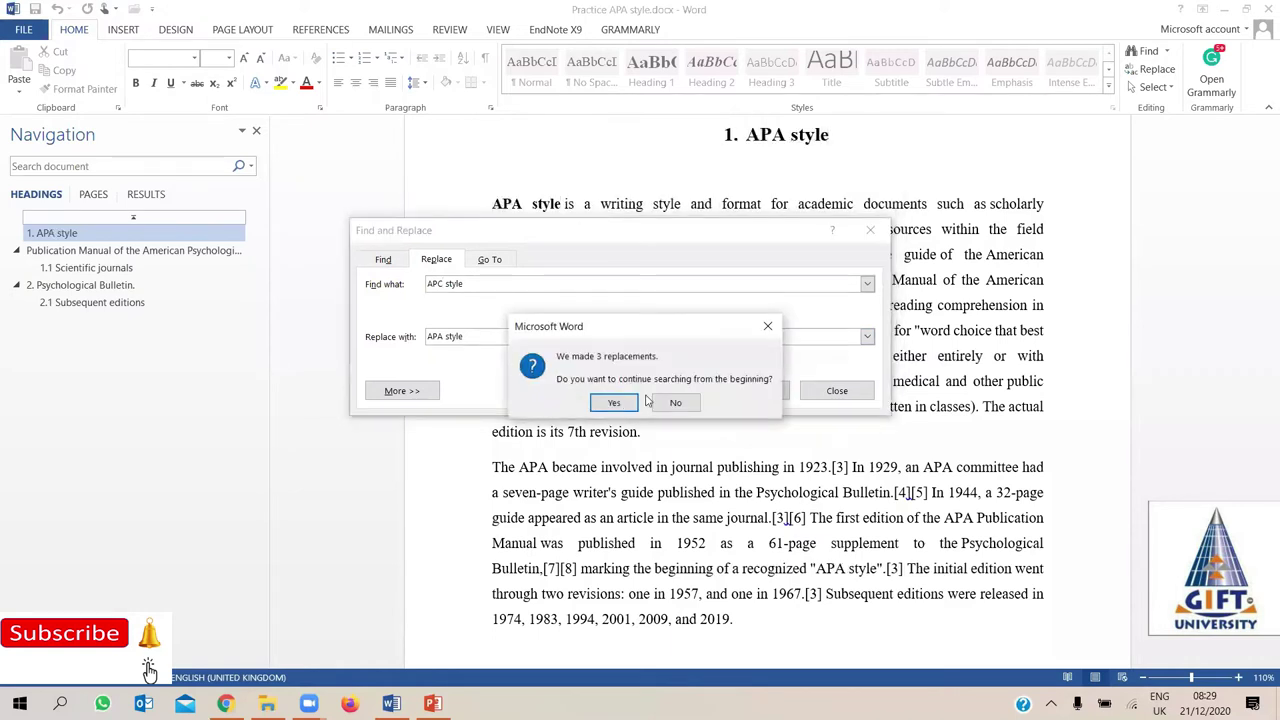
pyautogui.click(613, 400)
pyautogui.click(642, 399)
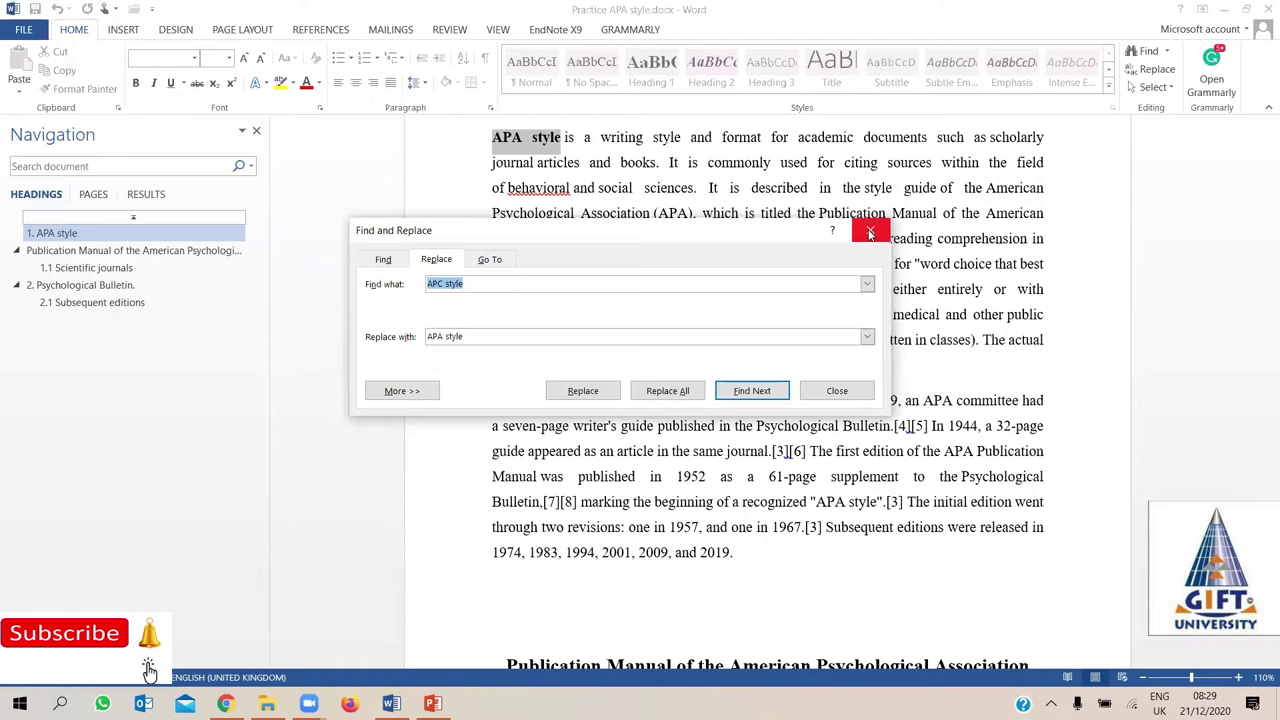
pyautogui.click(870, 233)
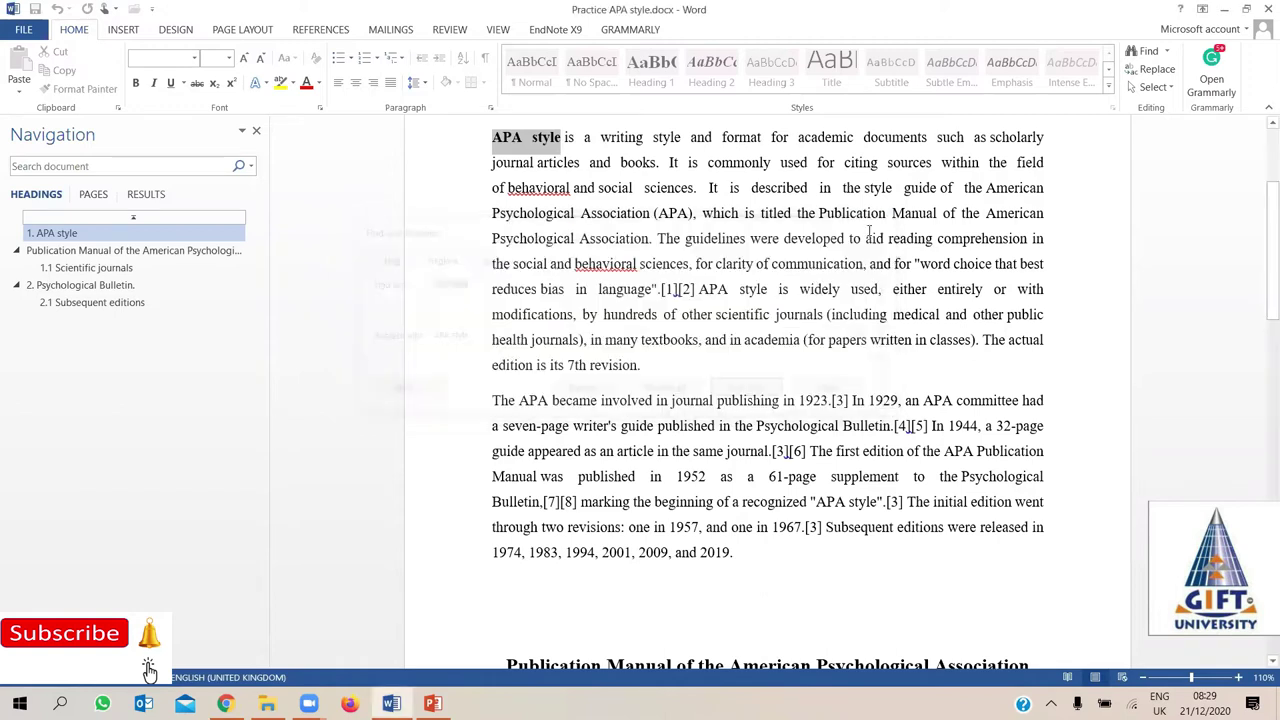
pyautogui.click(1167, 52)
pyautogui.click(653, 240)
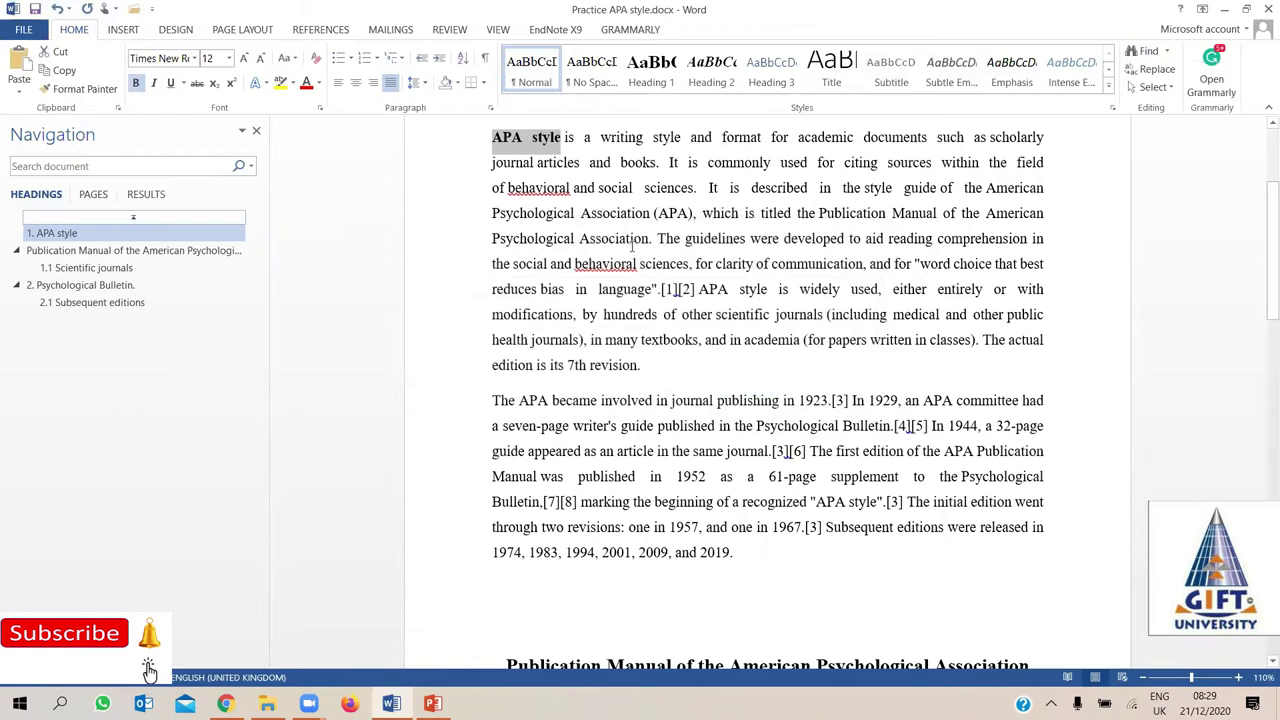
# Search the main document for 'APC style' with Highlight All, confirming no matches are found
pyautogui.hotkey('ctrl', 'g')
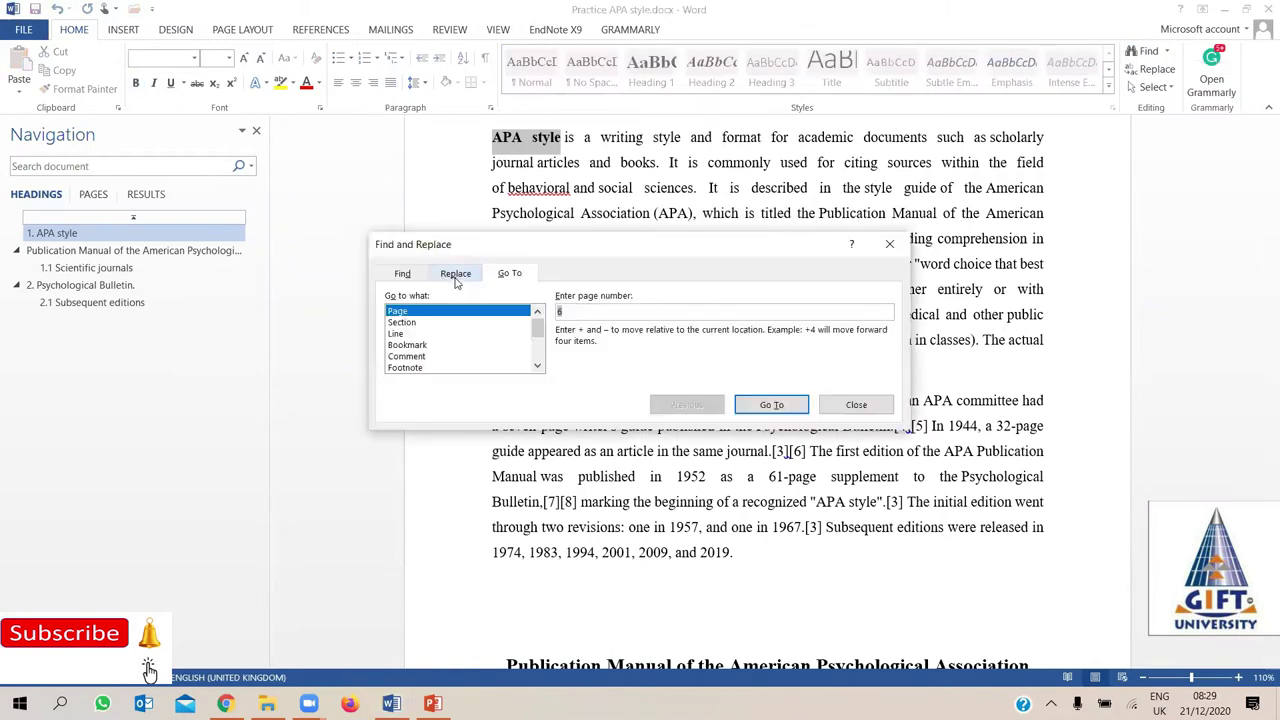
pyautogui.hotkey('ctrl', 'h')
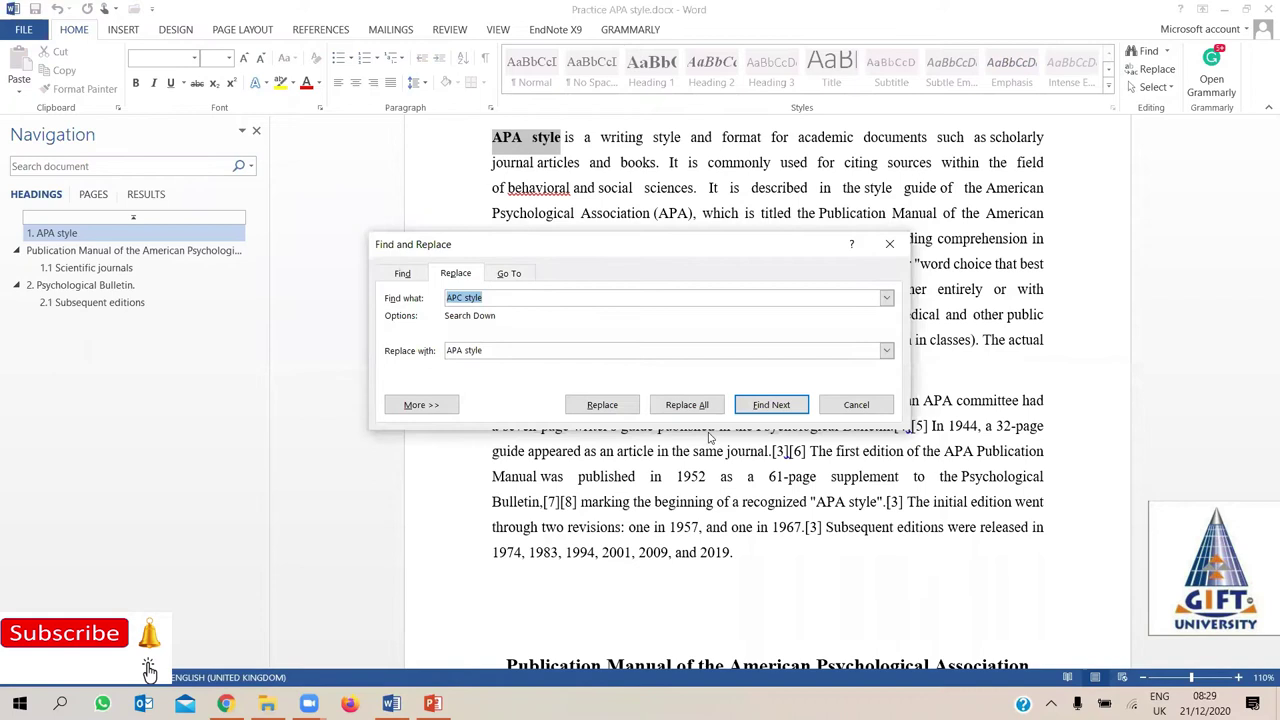
pyautogui.hotkey('alt', 'd')
pyautogui.click(625, 407)
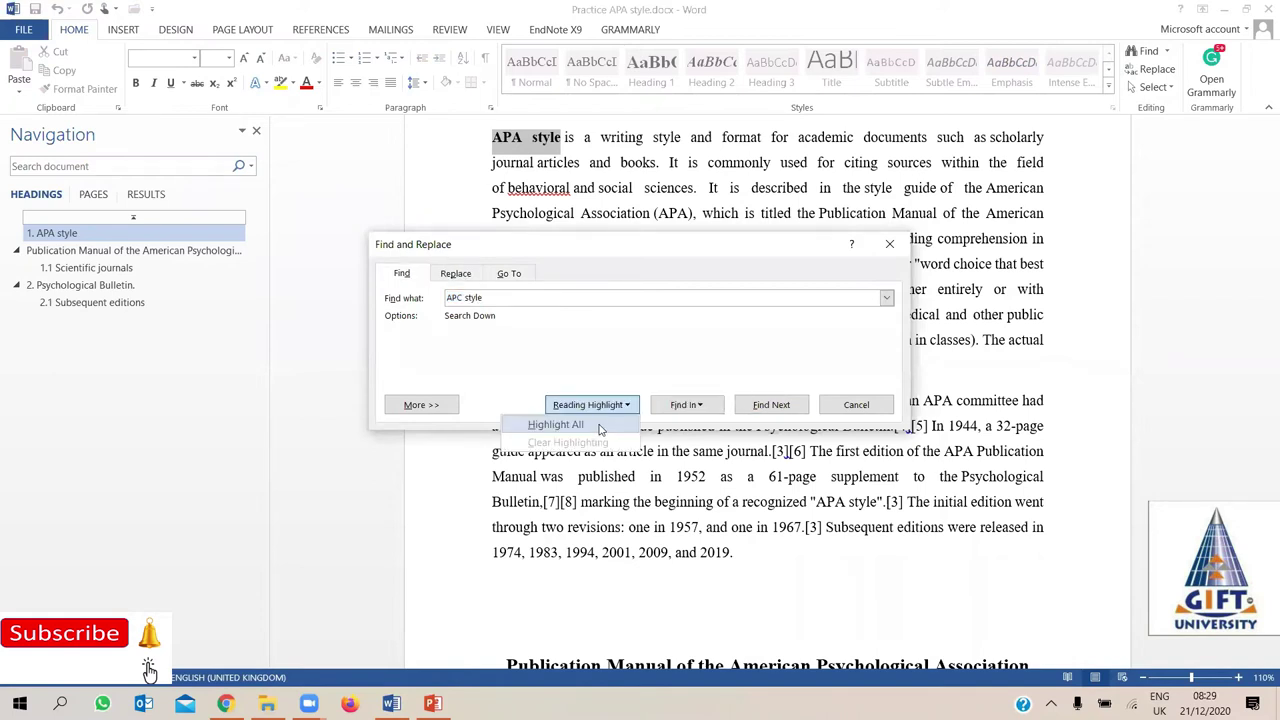
pyautogui.click(598, 427)
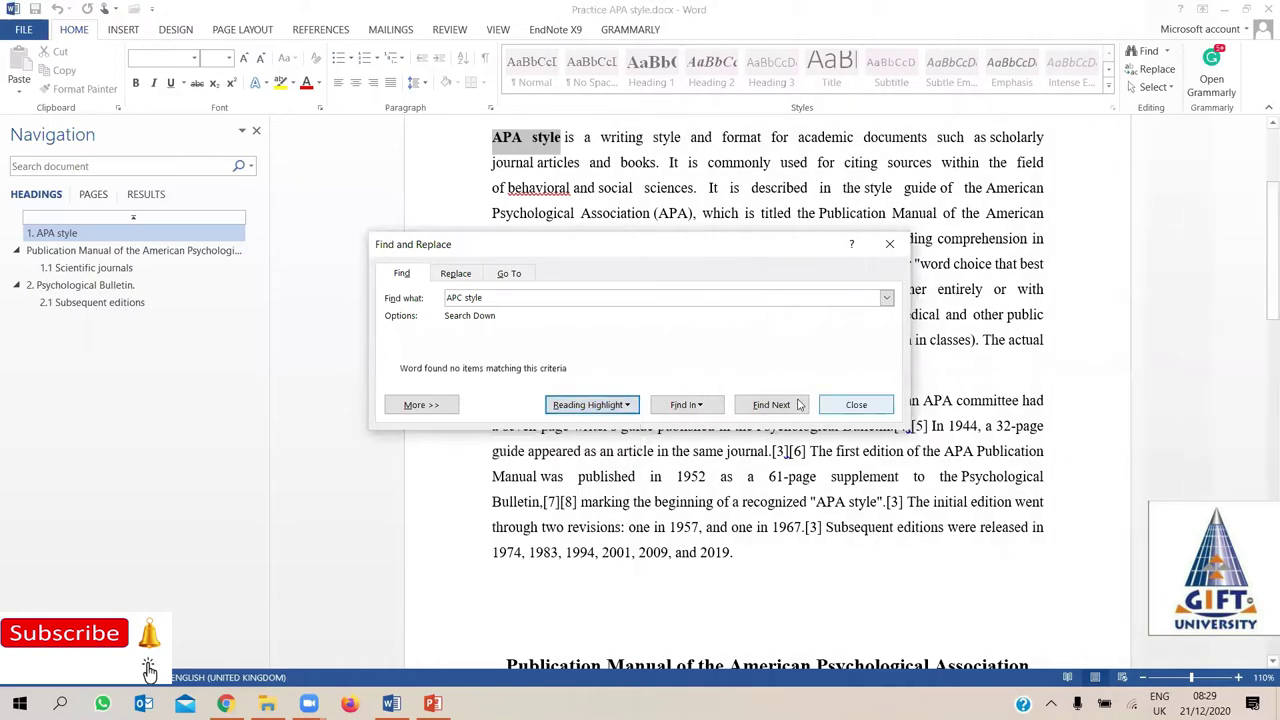
pyautogui.click(577, 408)
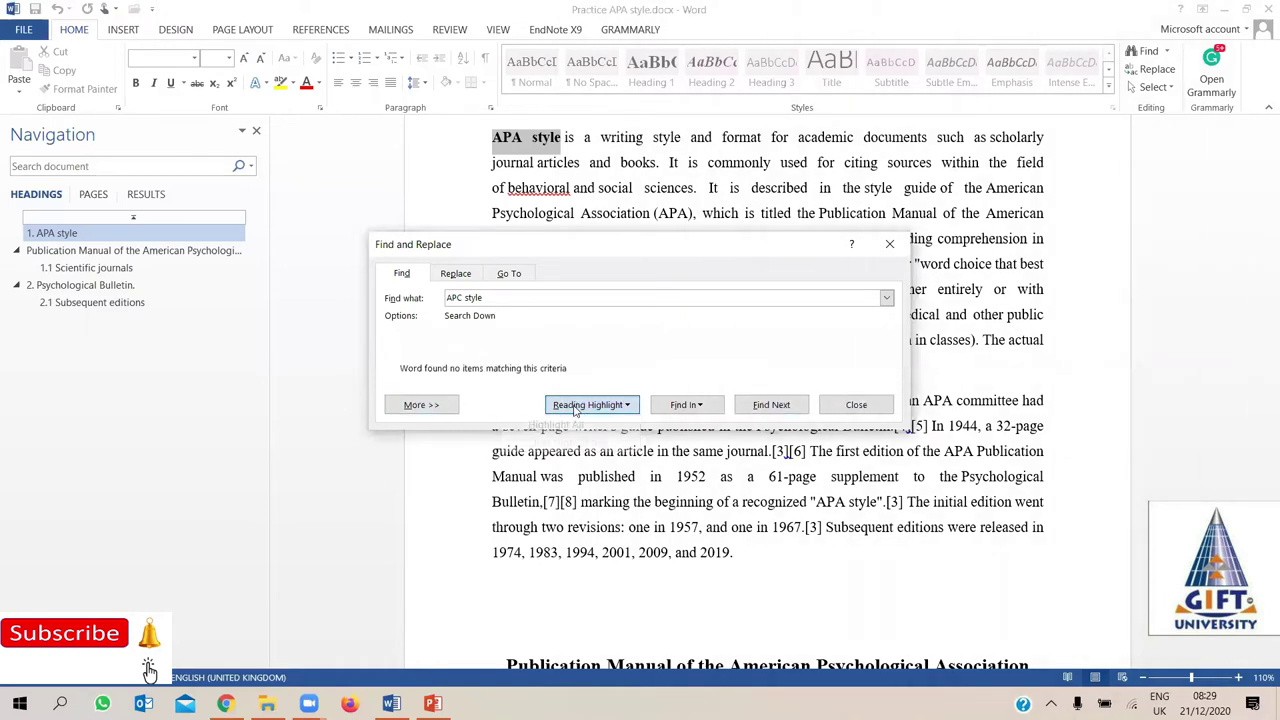
pyautogui.click(573, 425)
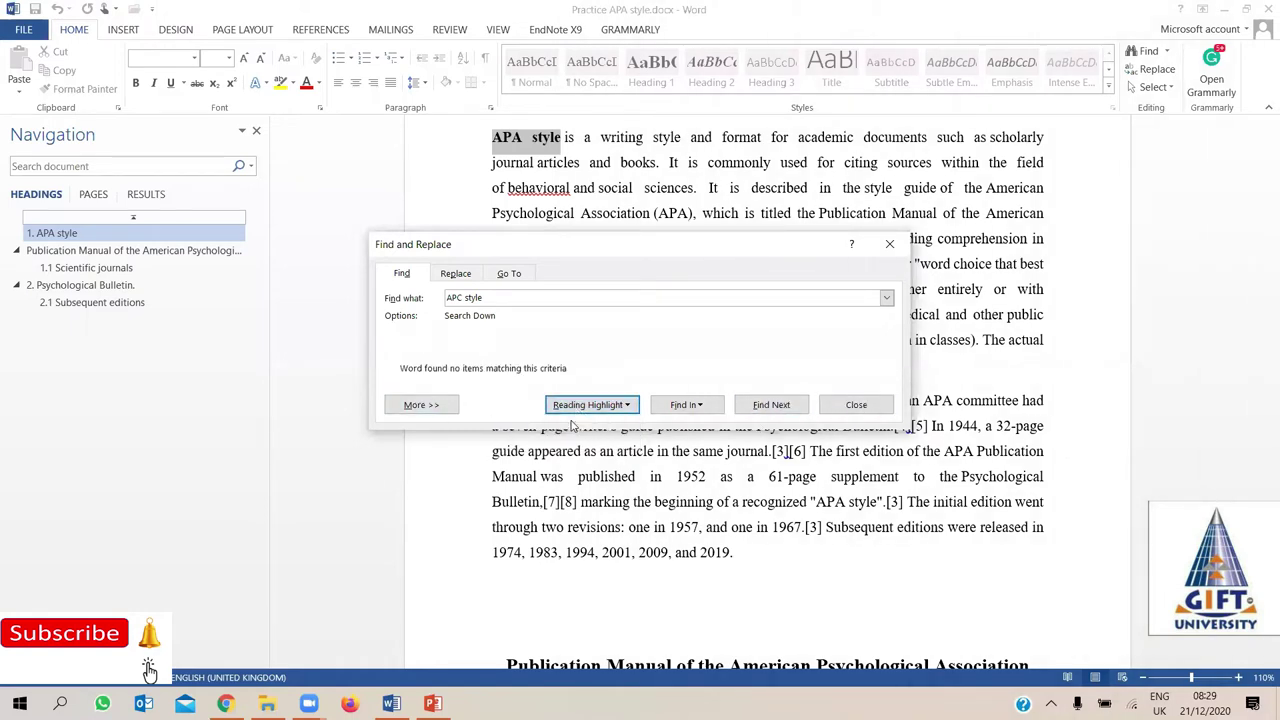
pyautogui.click(684, 410)
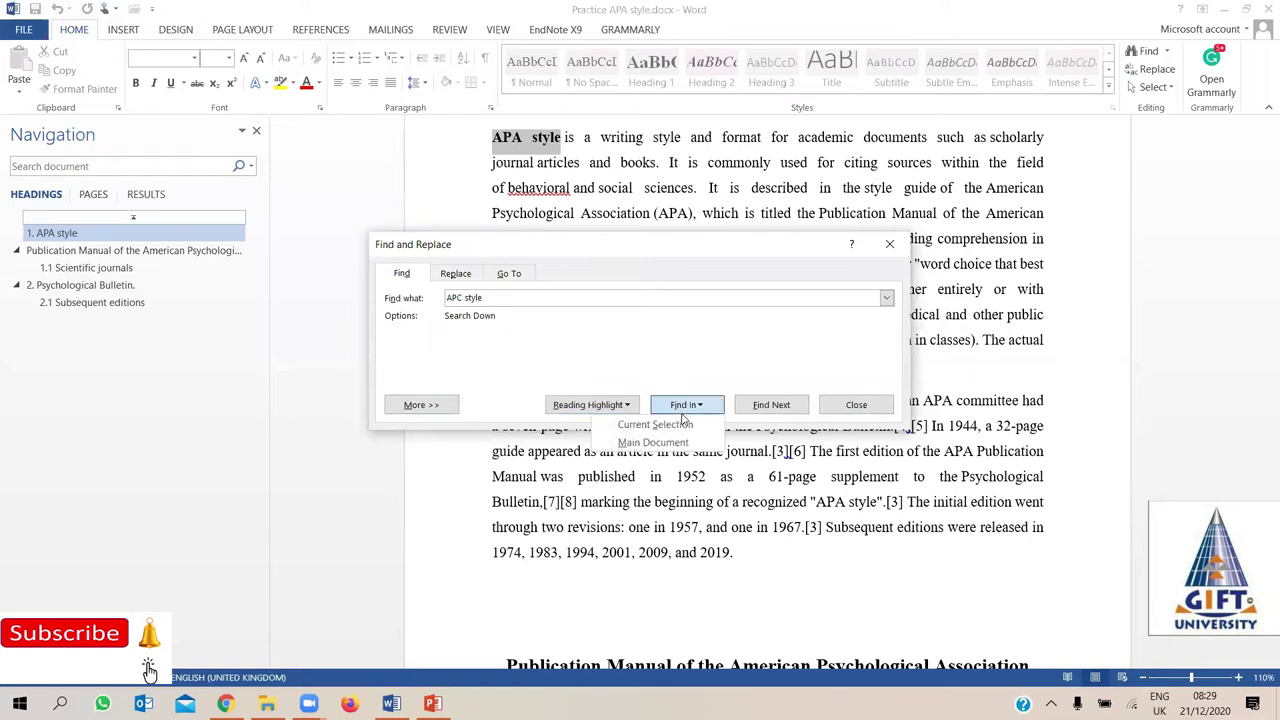
pyautogui.click(683, 425)
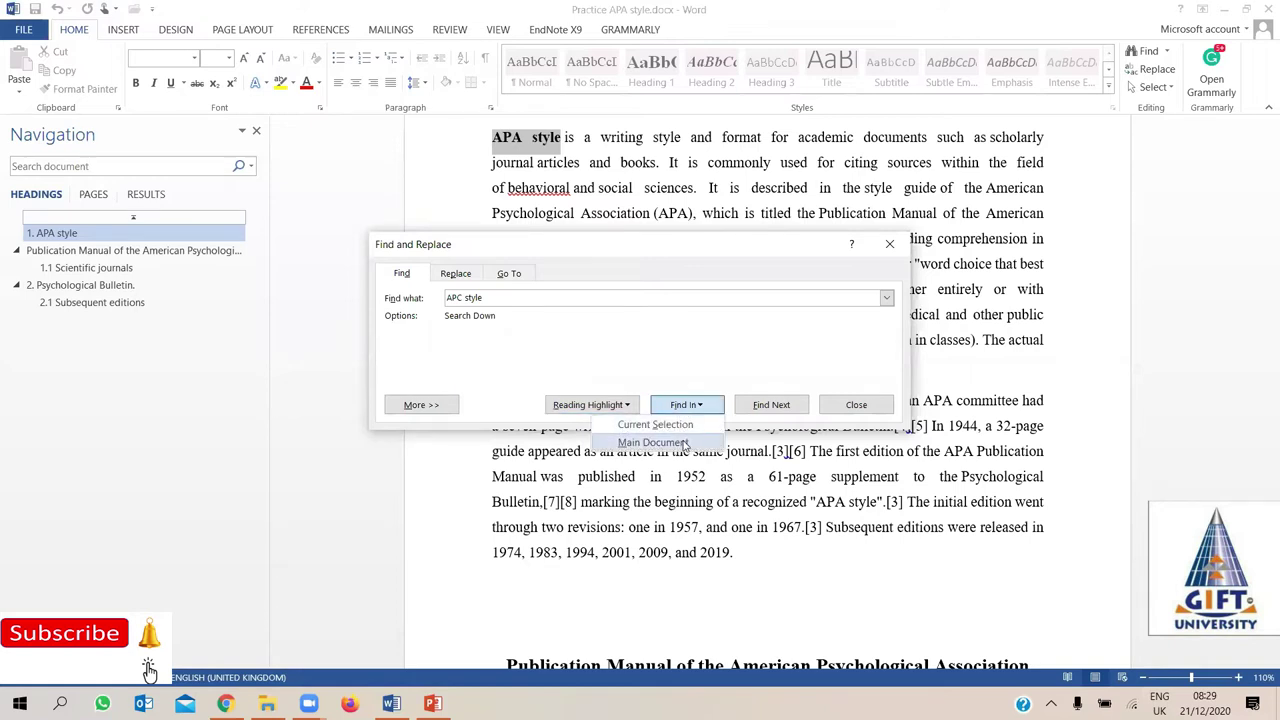
pyautogui.click(758, 413)
pyautogui.press('Return')
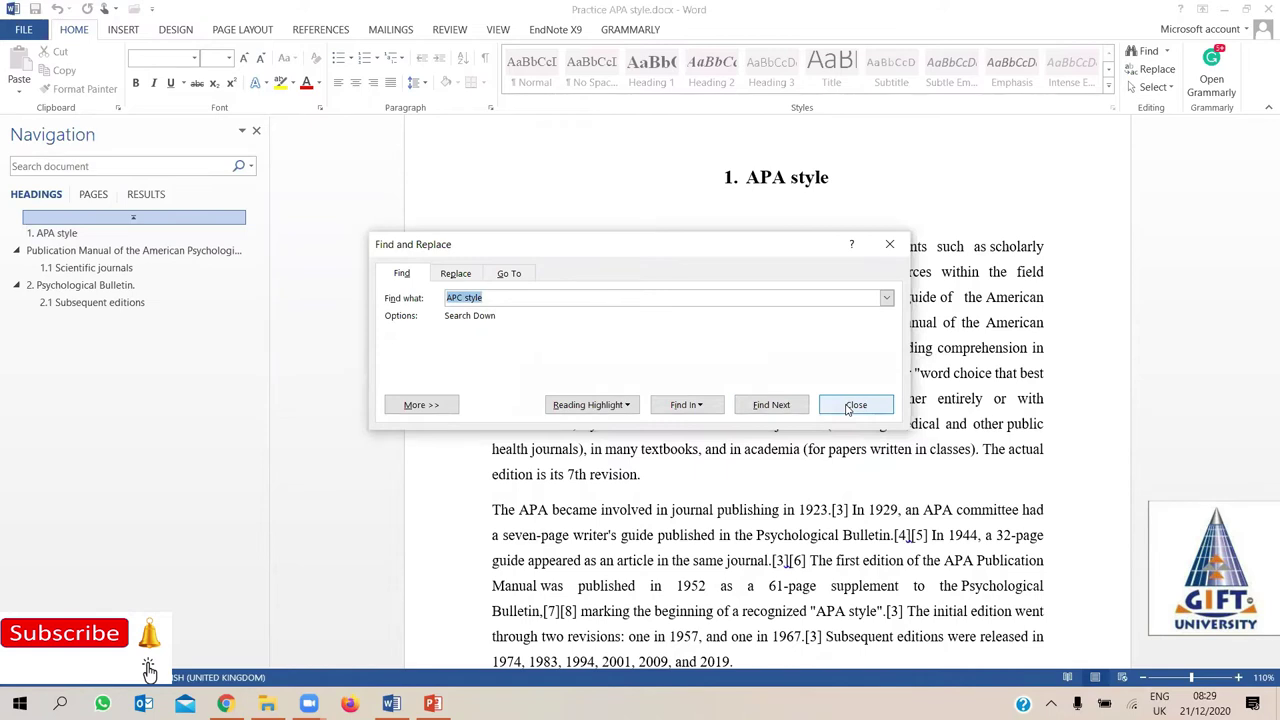
# Correct the search term to 'APA style' and find its first match, the 1. APA style heading
pyautogui.click(422, 405)
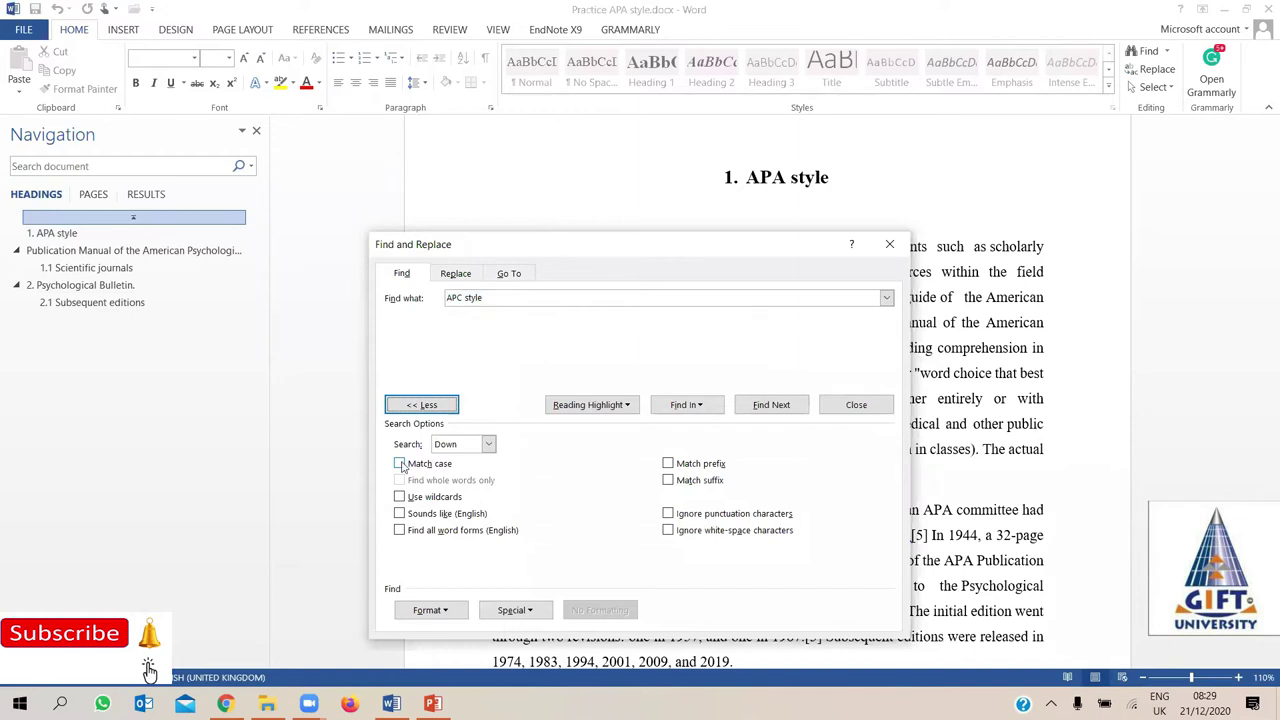
pyautogui.click(501, 300)
pyautogui.click(464, 297)
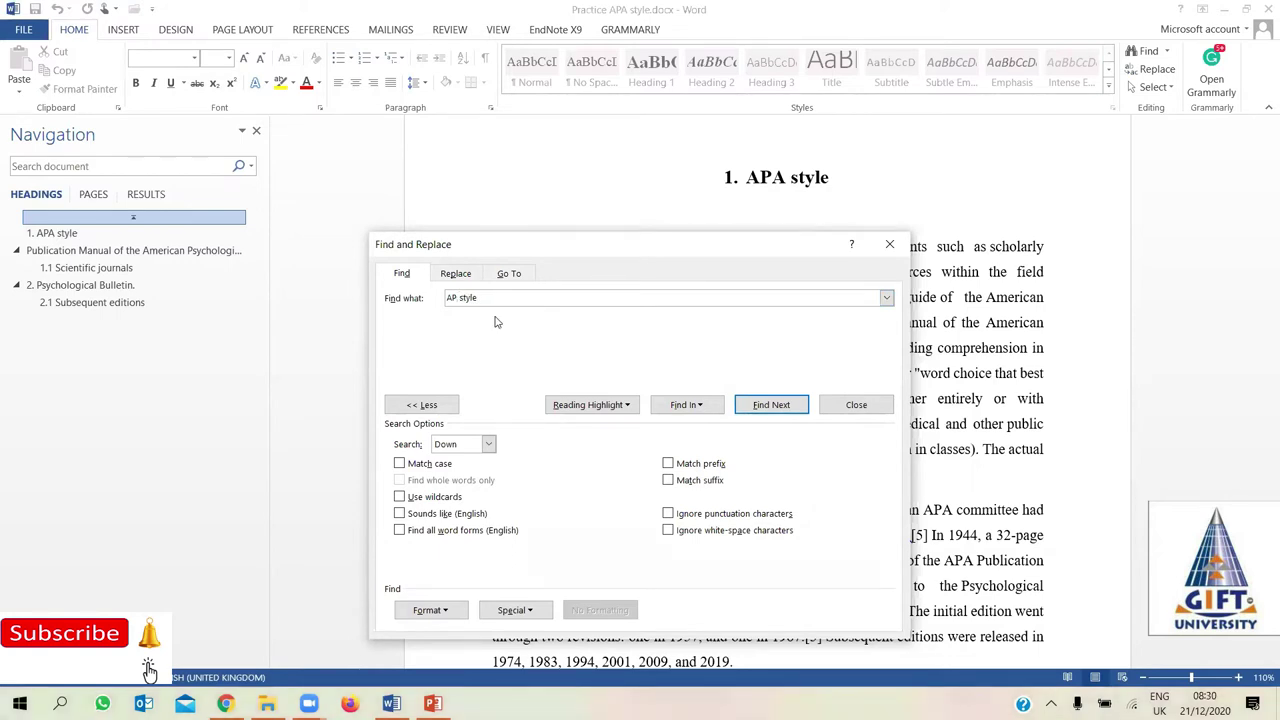
pyautogui.tripleClick(451, 297)
pyautogui.click(454, 297)
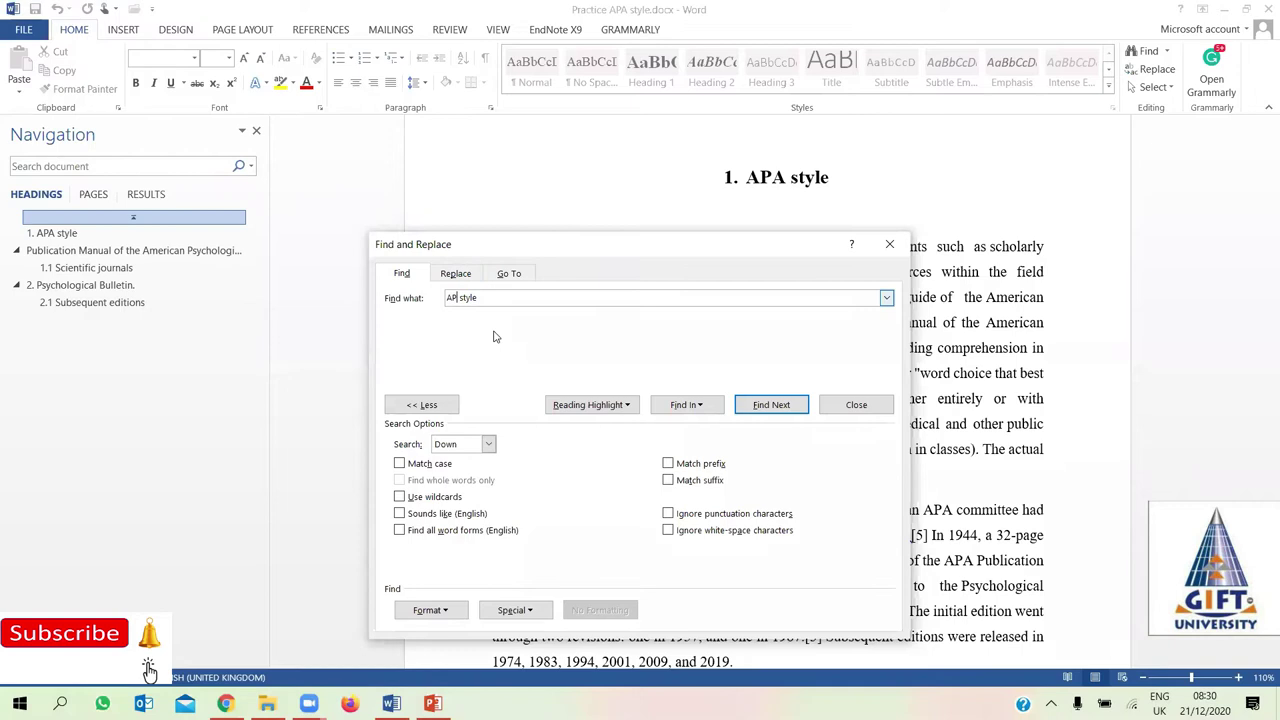
pyautogui.write('A')
pyautogui.click(767, 410)
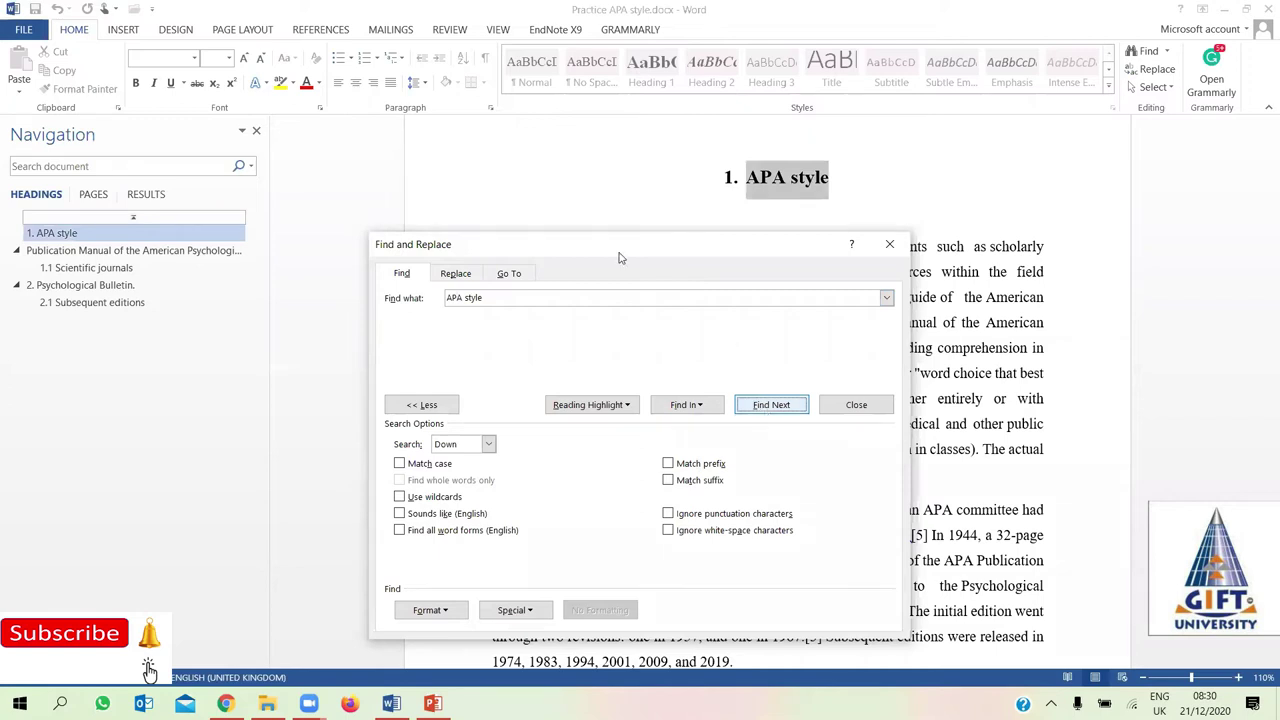
pyautogui.moveTo(612, 248); pyautogui.dragTo(1109, 161)
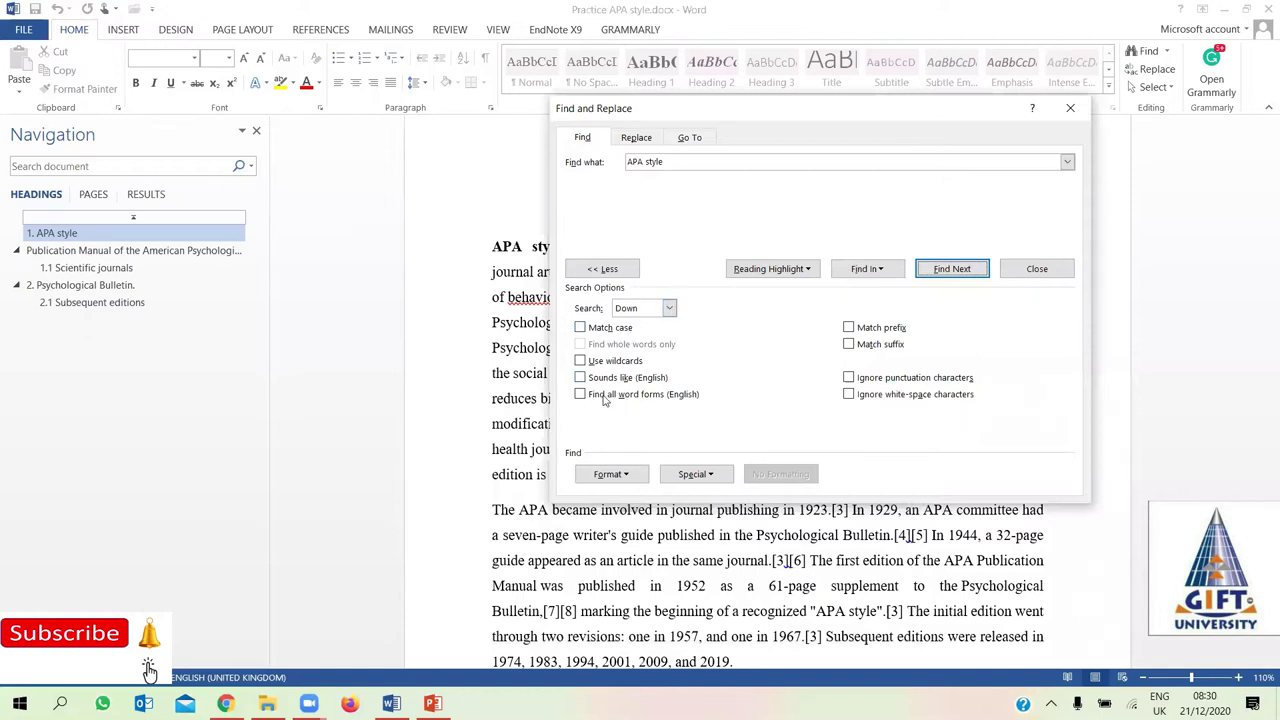
# Step through the remaining 'APA style' matches until the search finishes, then close Find and Replace
pyautogui.click(602, 269)
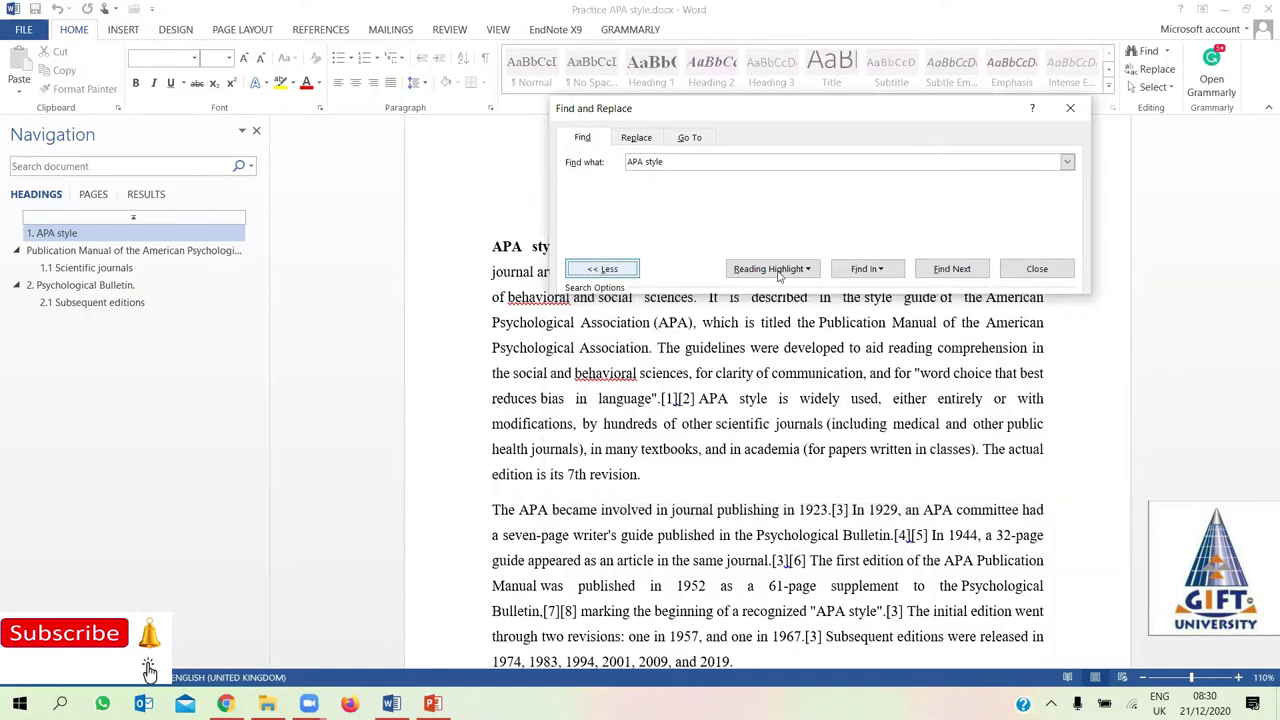
pyautogui.click(955, 268)
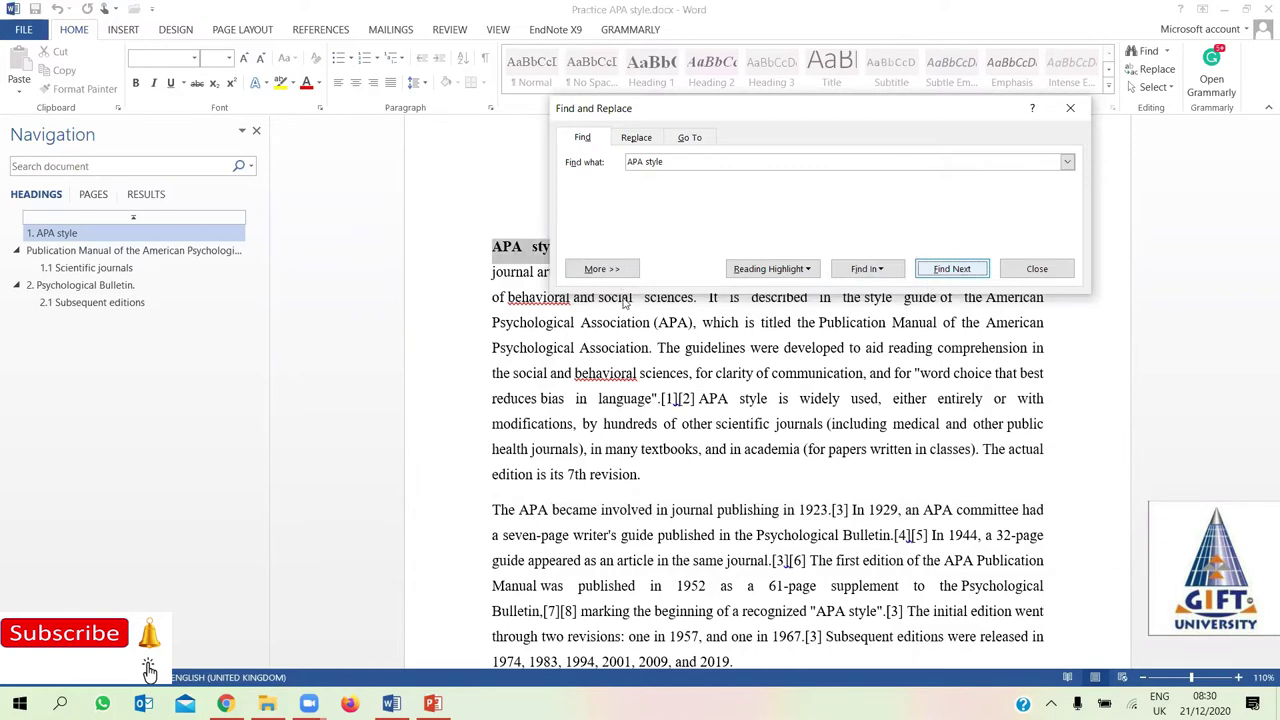
pyautogui.click(946, 270)
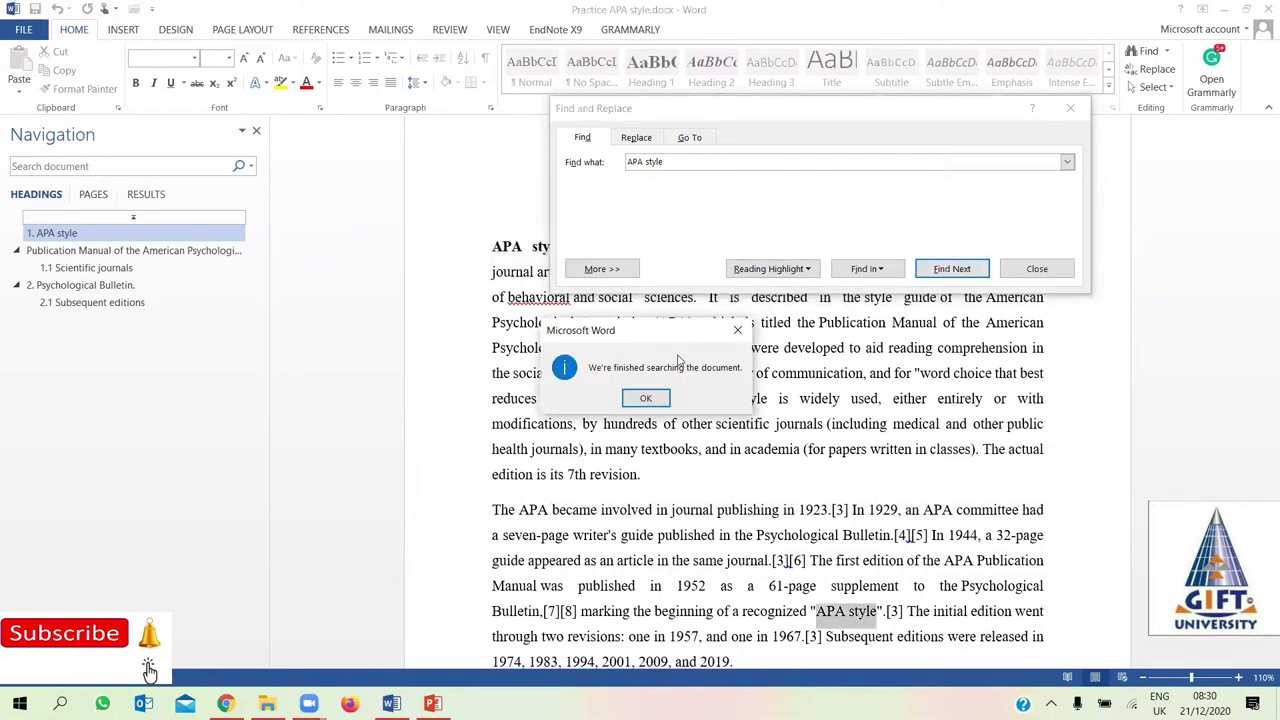
pyautogui.click(655, 403)
pyautogui.click(1032, 272)
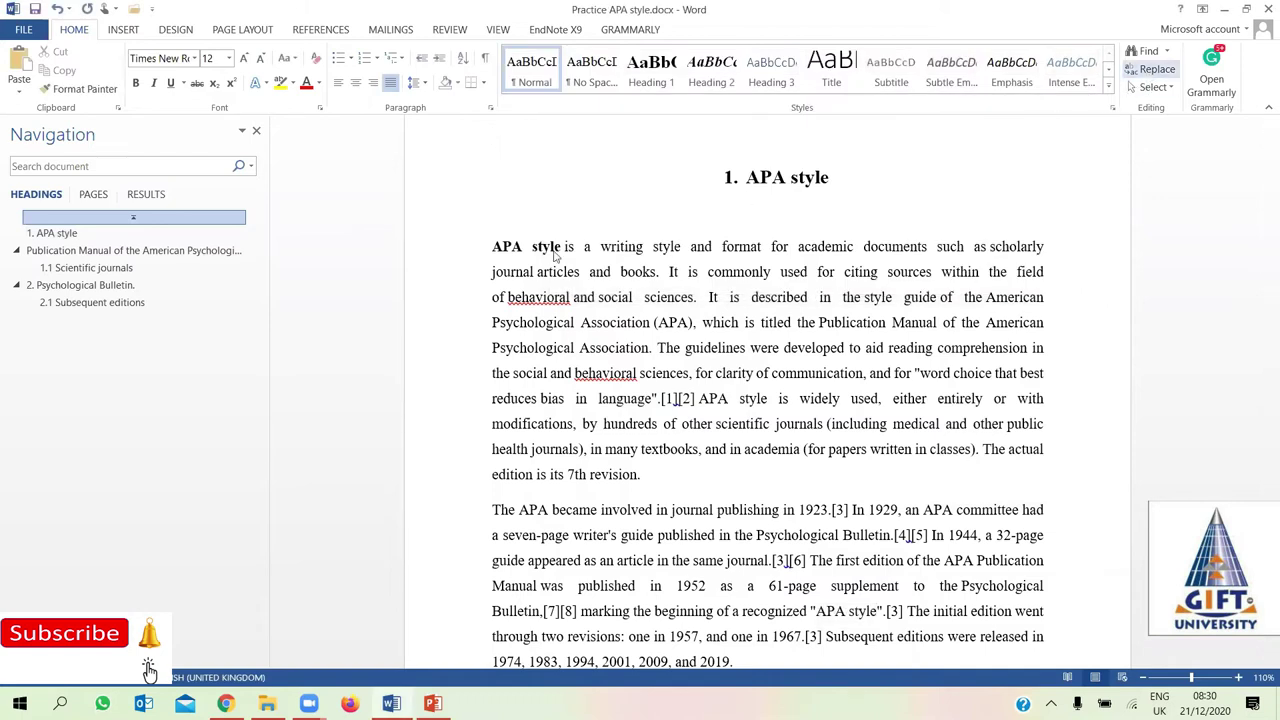
pyautogui.hotkey('ctrl', 'h')
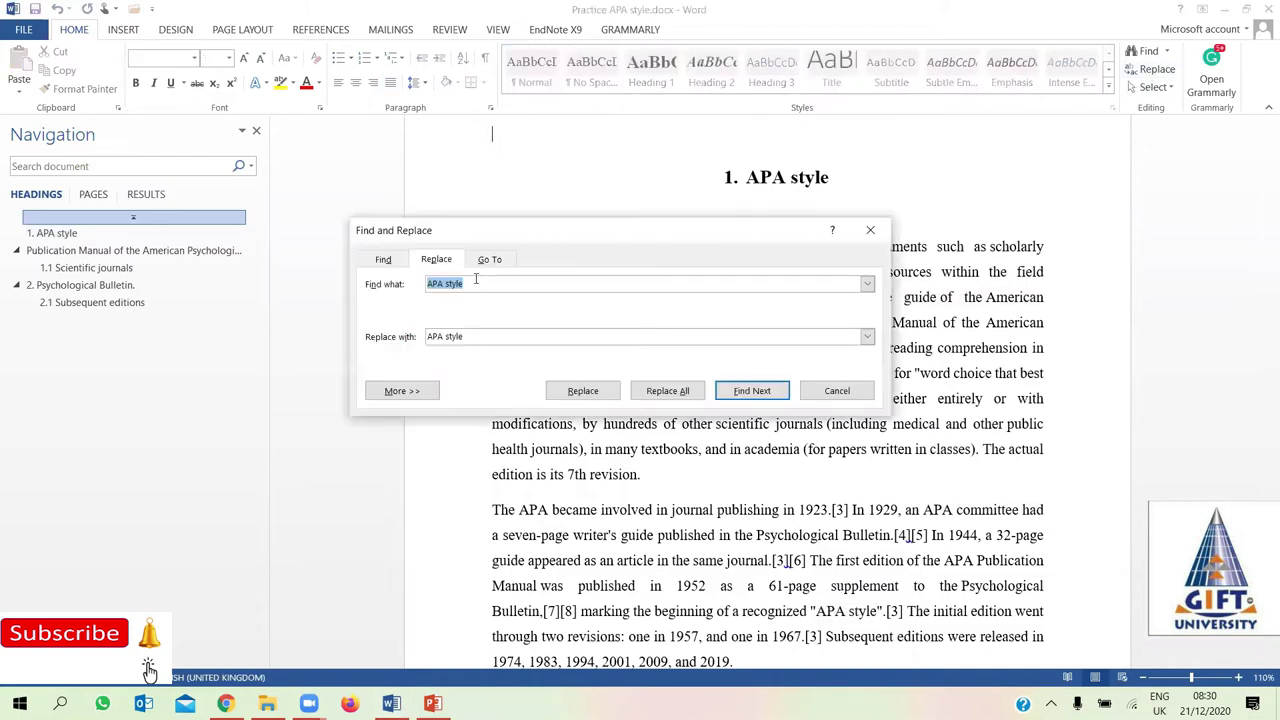
pyautogui.click(850, 394)
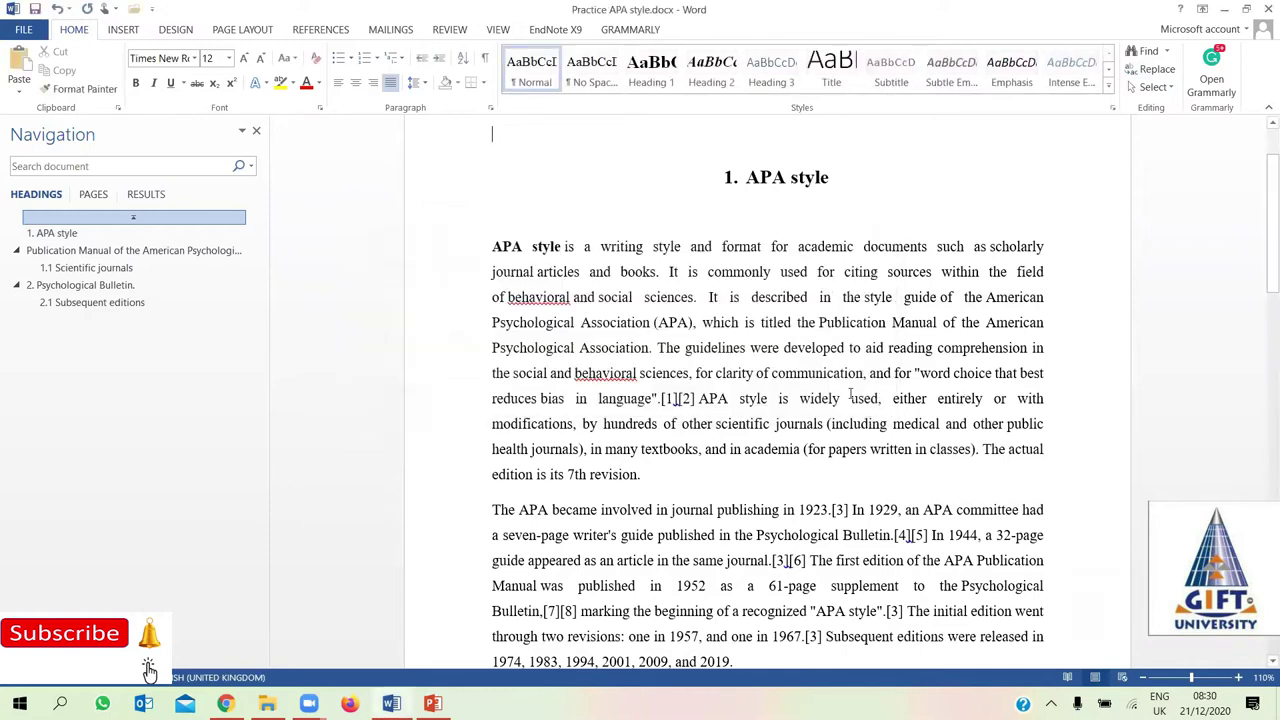
pyautogui.click(1153, 88)
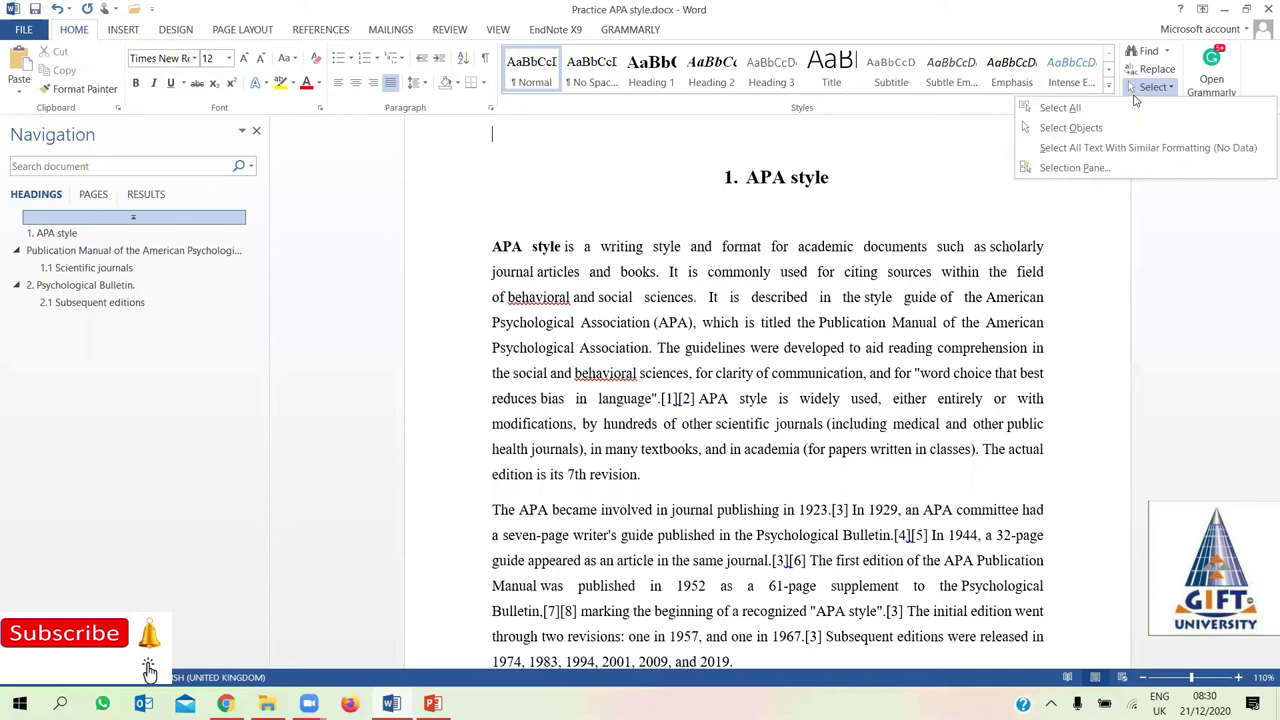
# After trying Ctrl+A and Select Objects, select all text formatted like the body paragraphs
pyautogui.click(1135, 92)
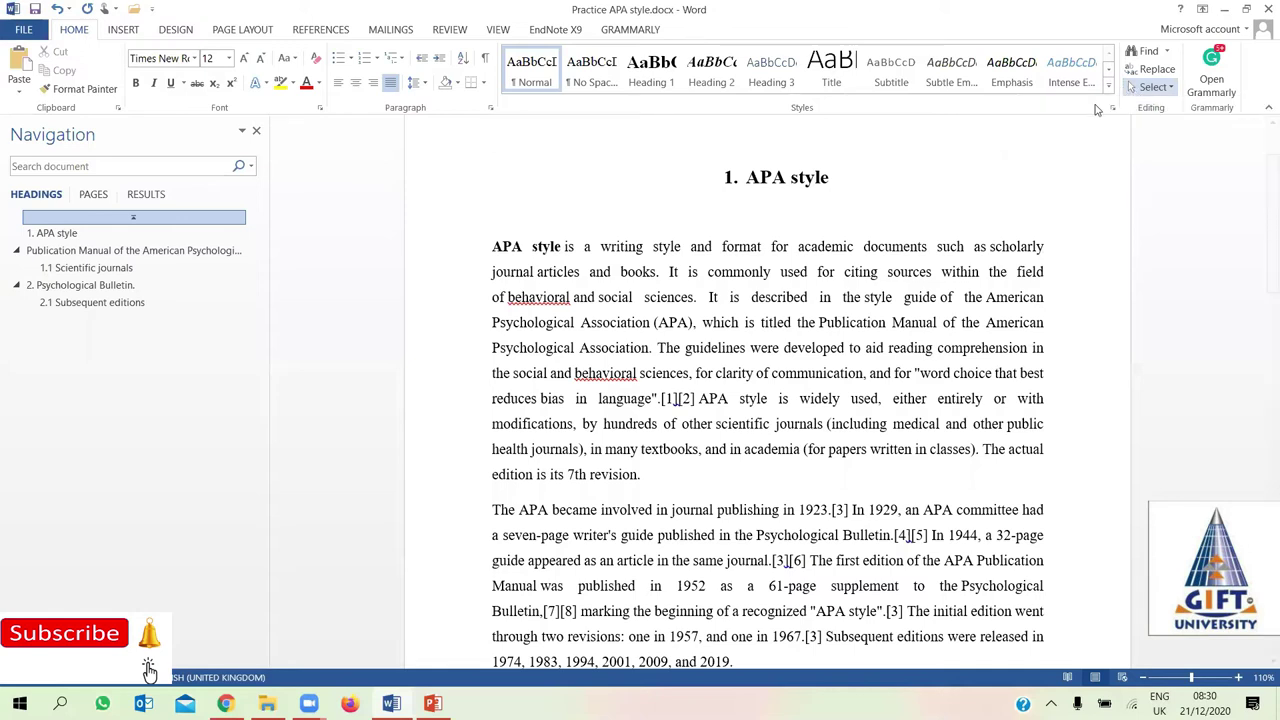
pyautogui.hotkey('ctrl', 'a')
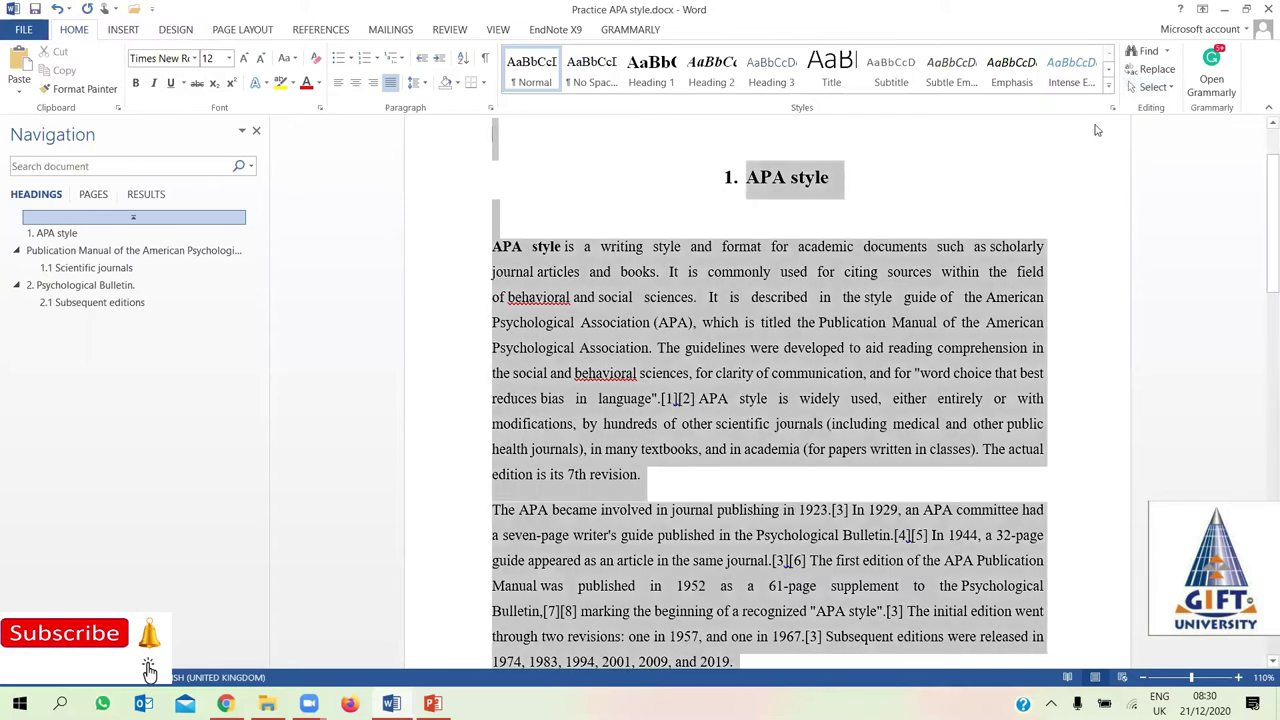
pyautogui.click(880, 278)
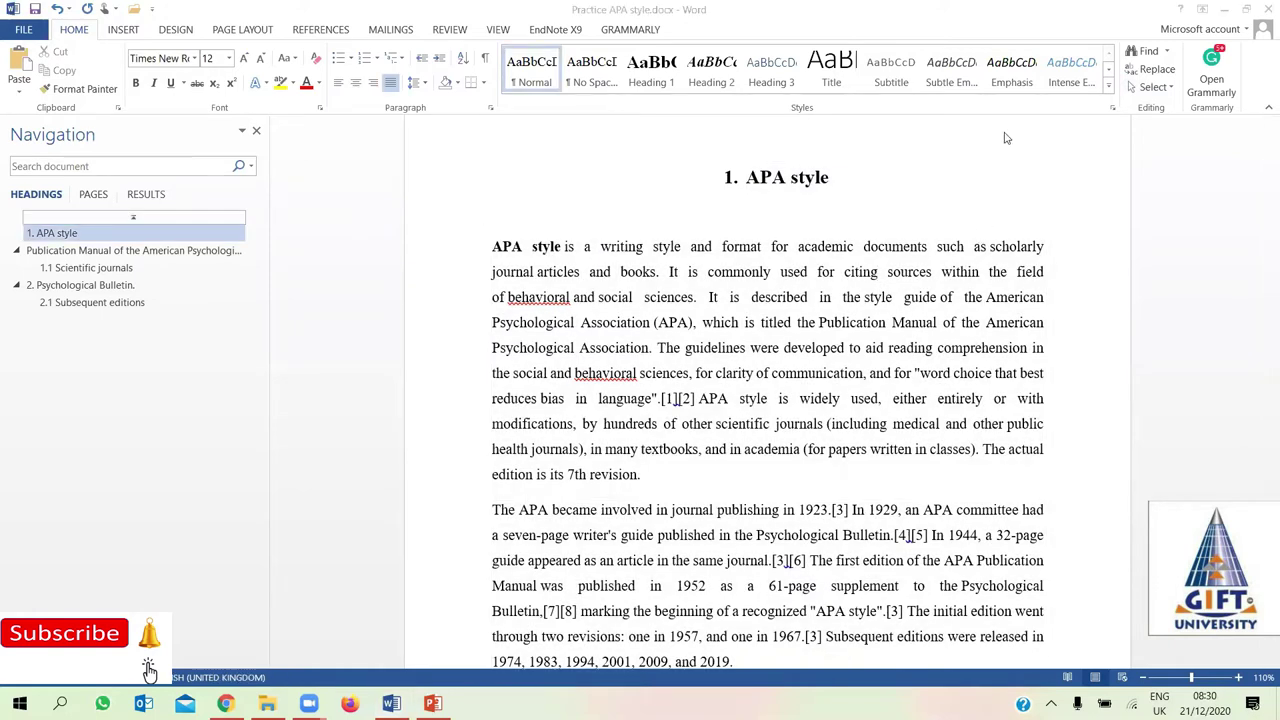
pyautogui.click(1160, 88)
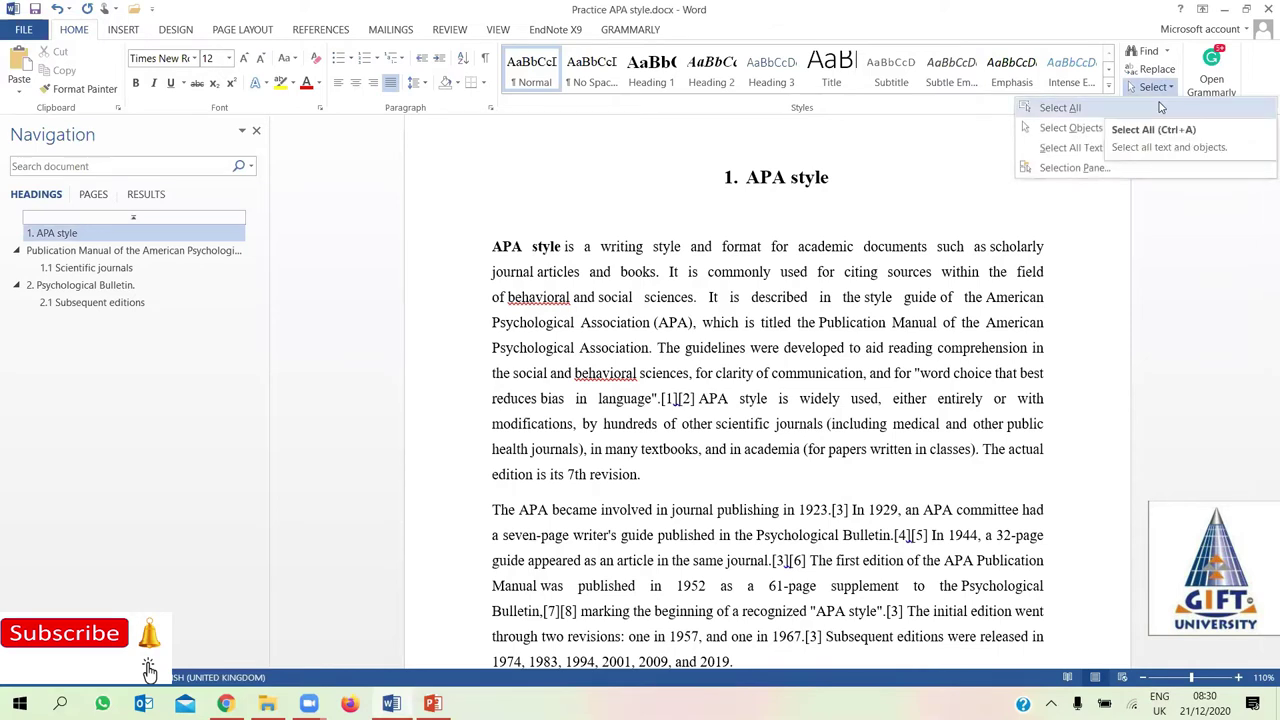
pyautogui.click(1070, 128)
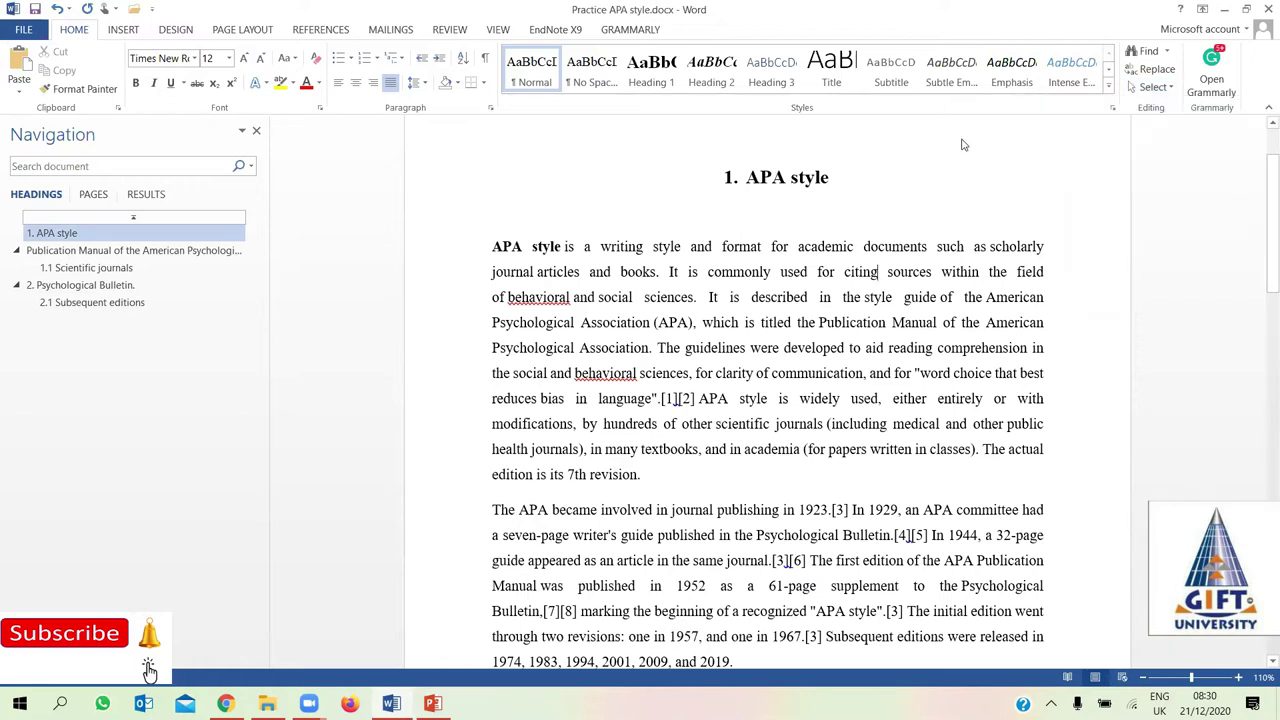
pyautogui.click(1166, 88)
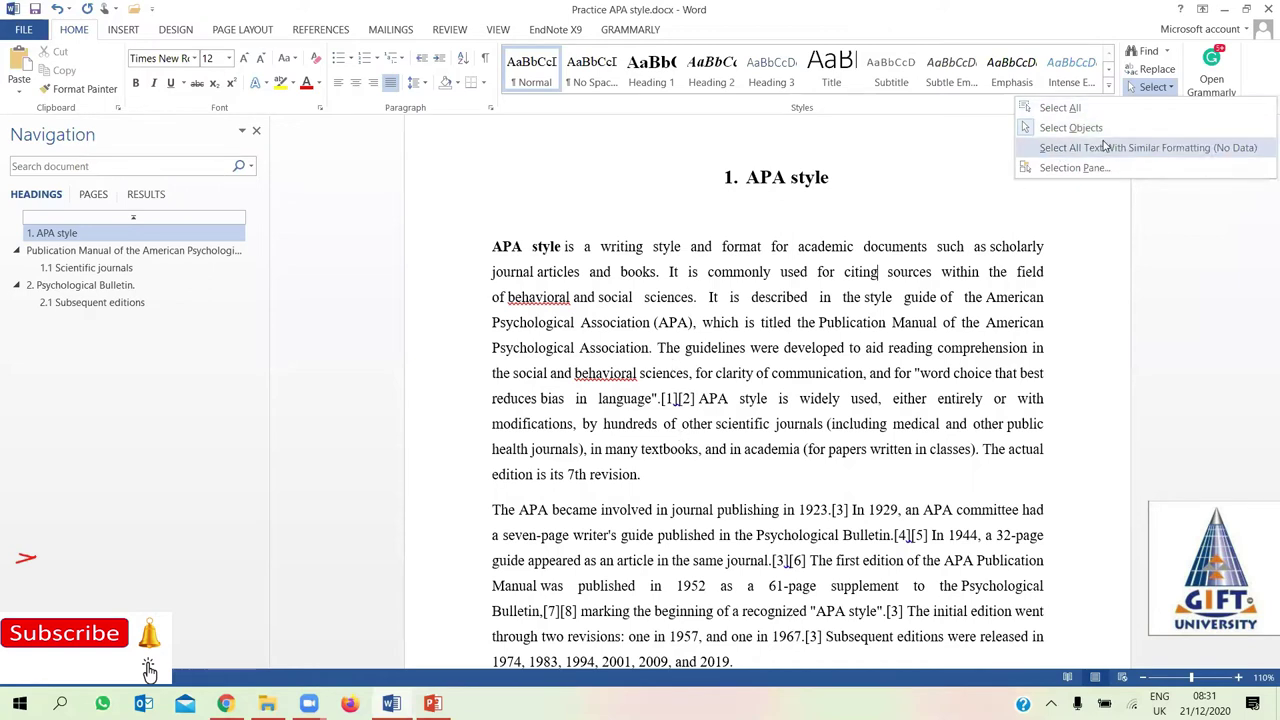
pyautogui.click(1104, 147)
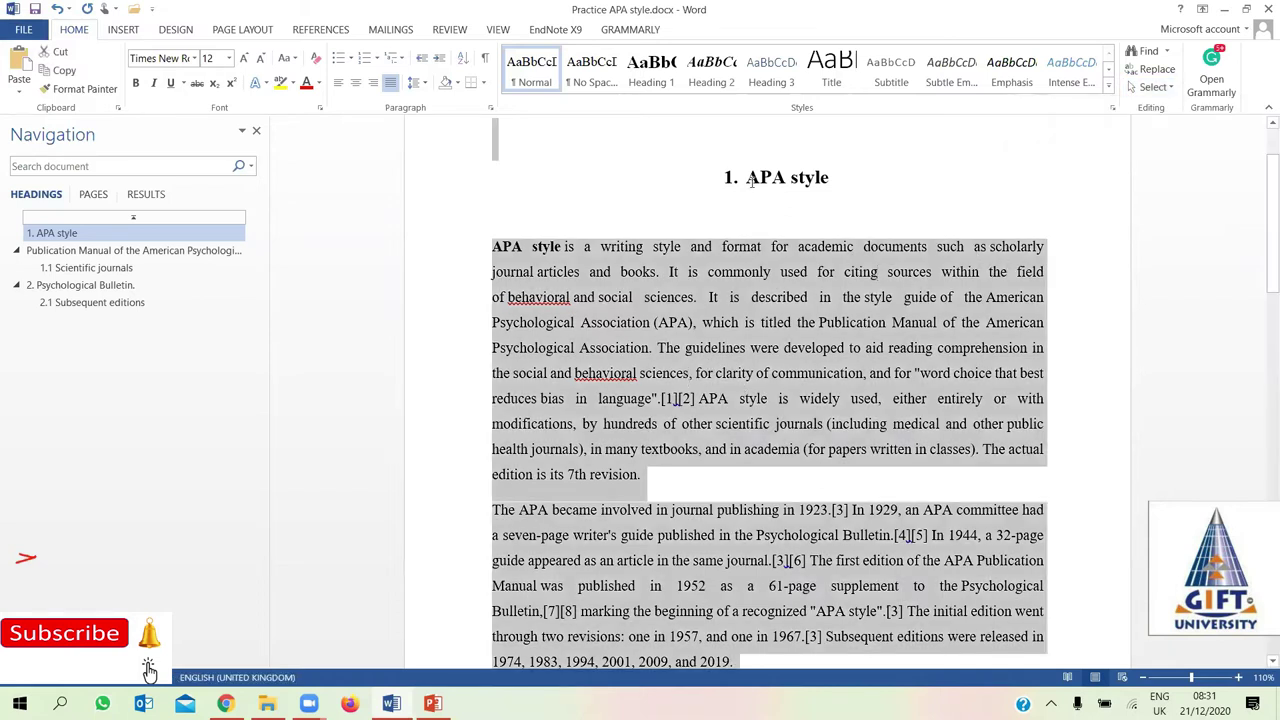
# Select every heading formatted like the 'APA style' heading using Select Text with Similar Formatting
pyautogui.click(793, 177)
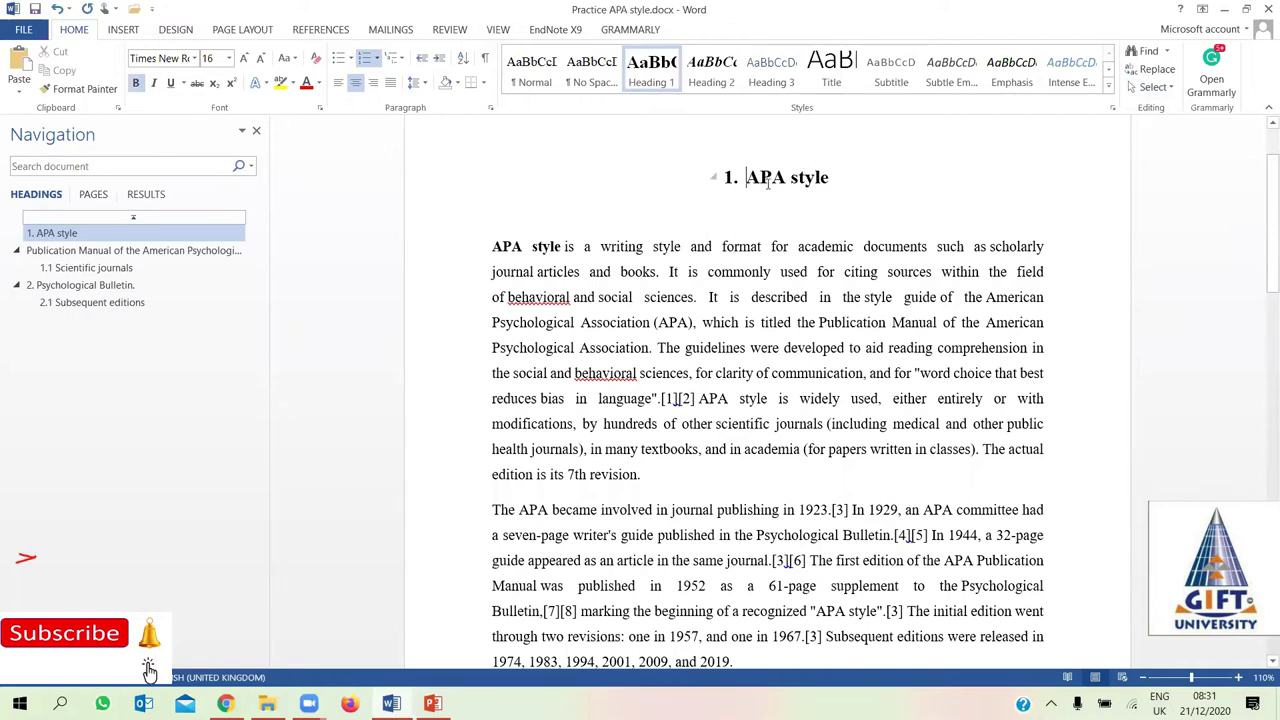
pyautogui.click(1153, 87)
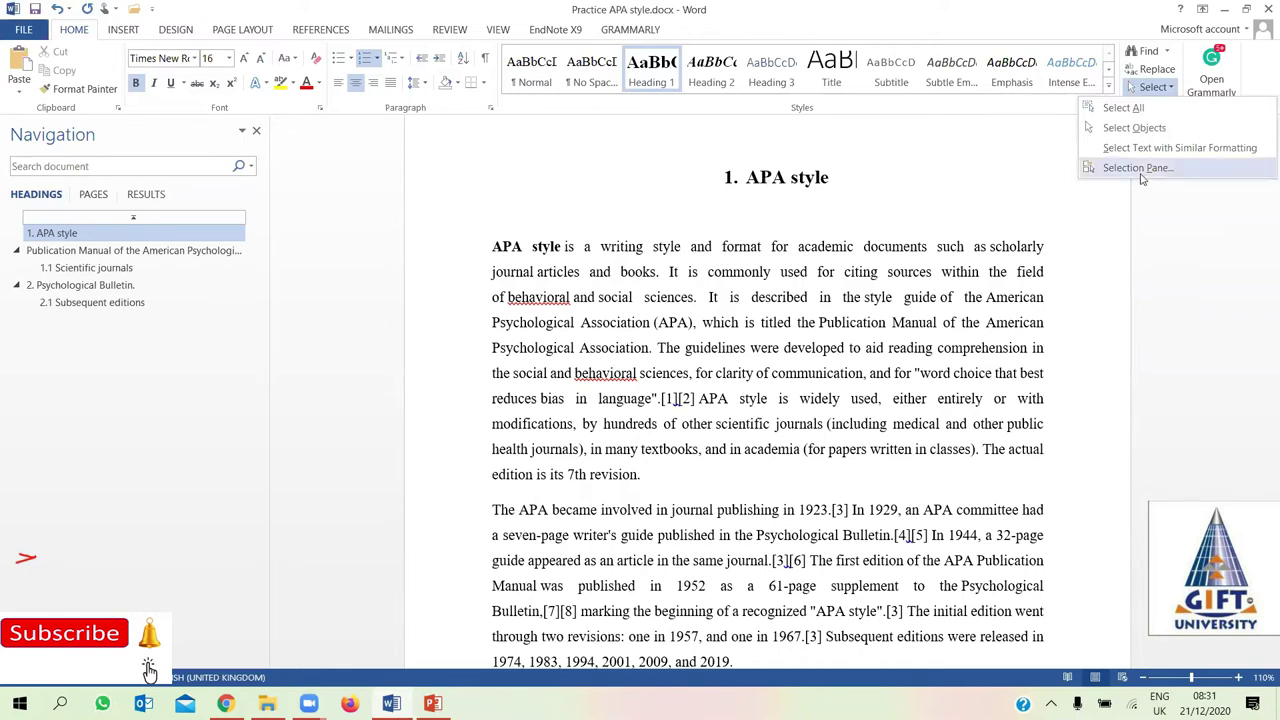
pyautogui.click(1125, 145)
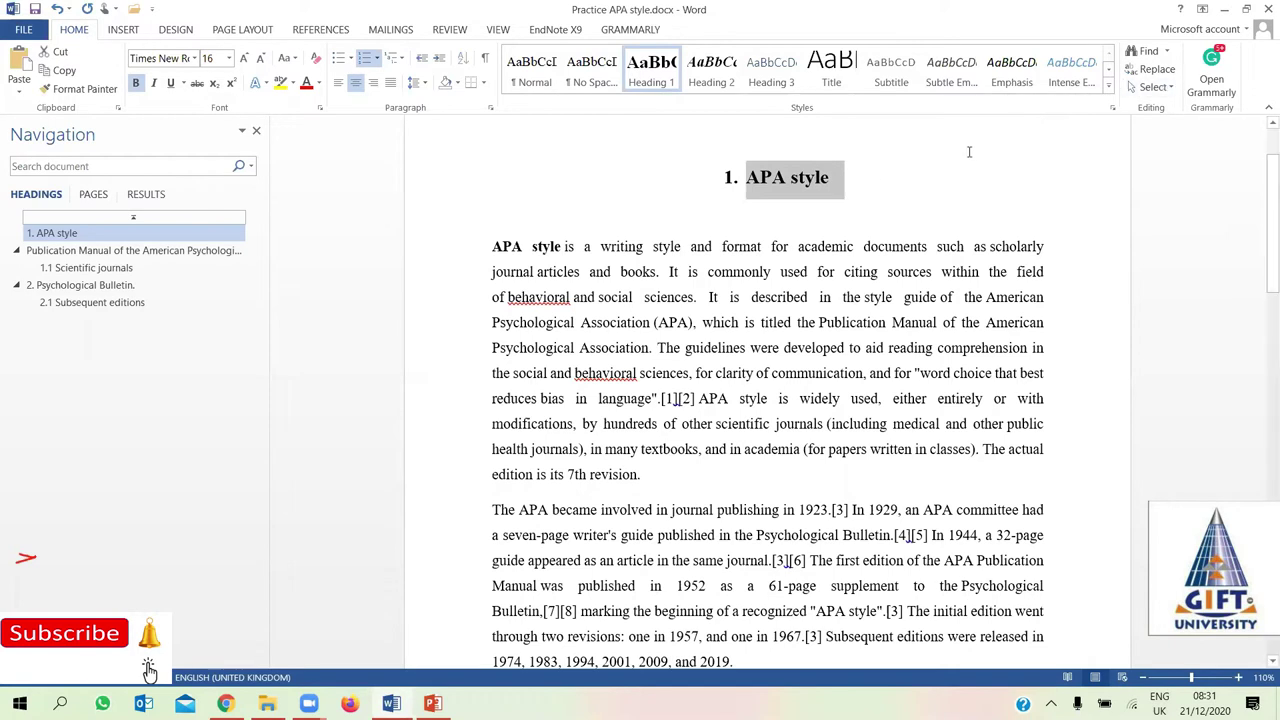
pyautogui.moveTo(1262, 211); pyautogui.dragTo(1263, 283)
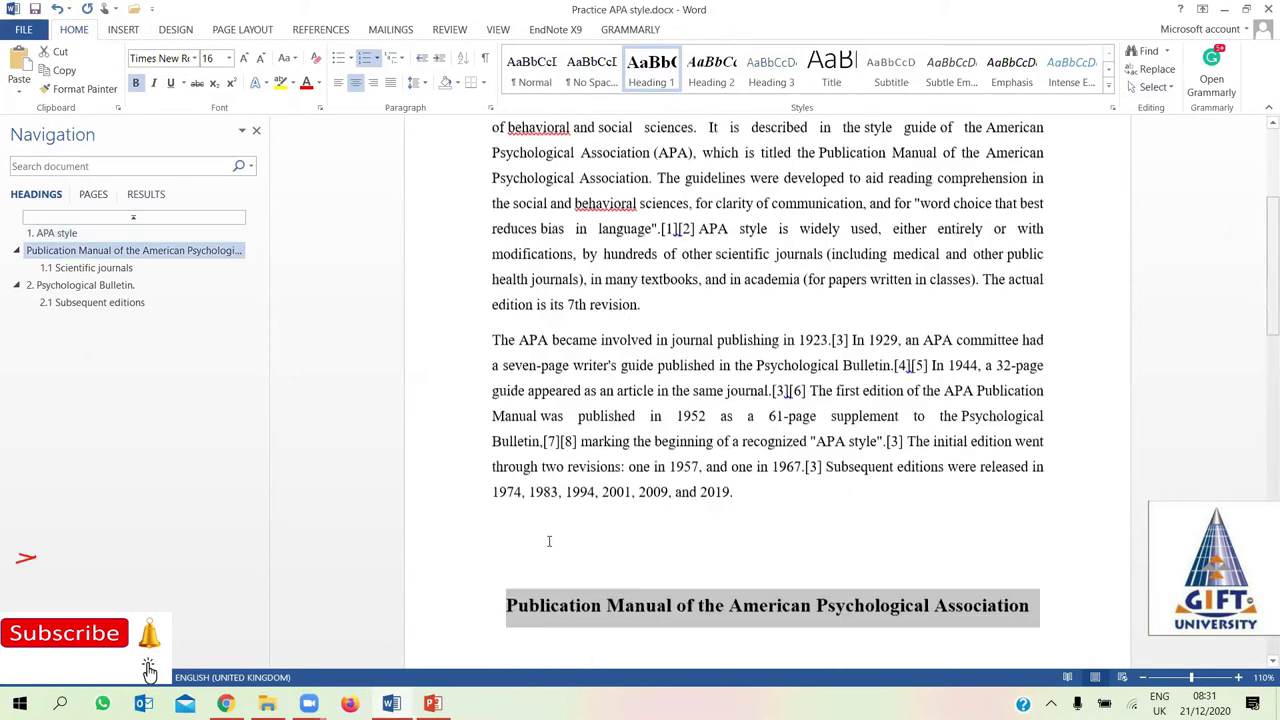
pyautogui.scroll(-2, 1258, 421)
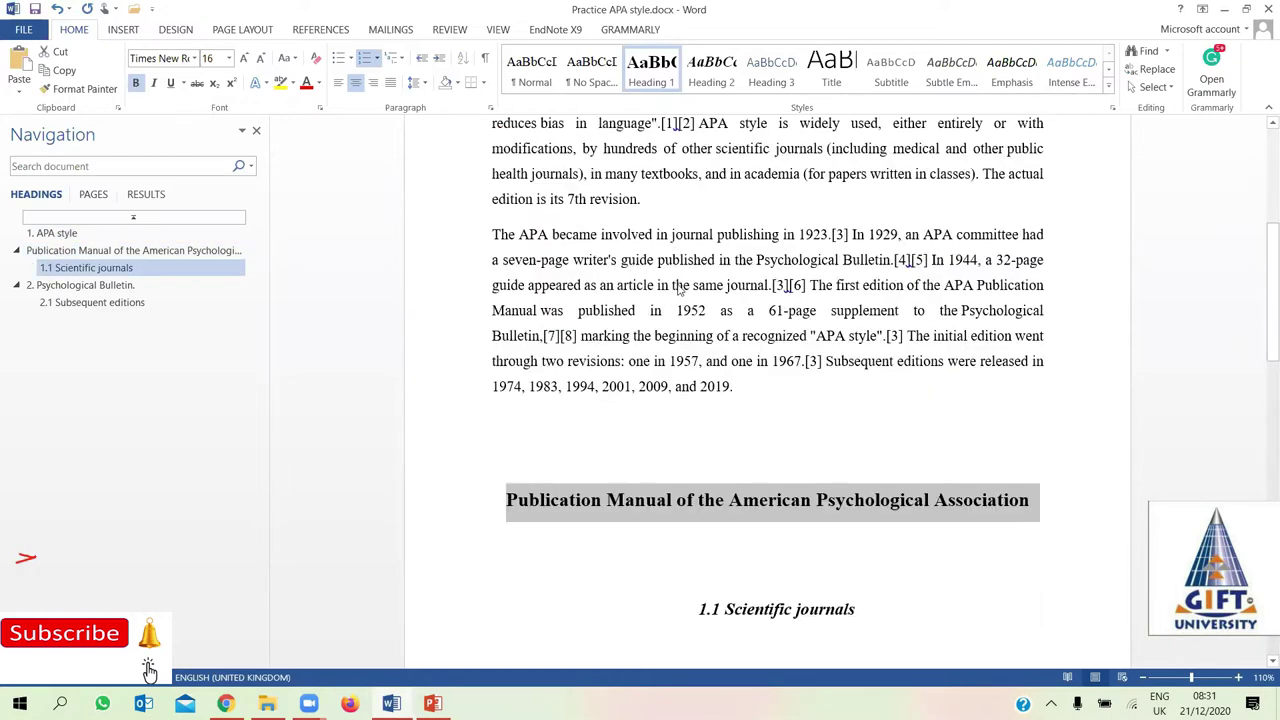
pyautogui.scroll(7, 791, 243)
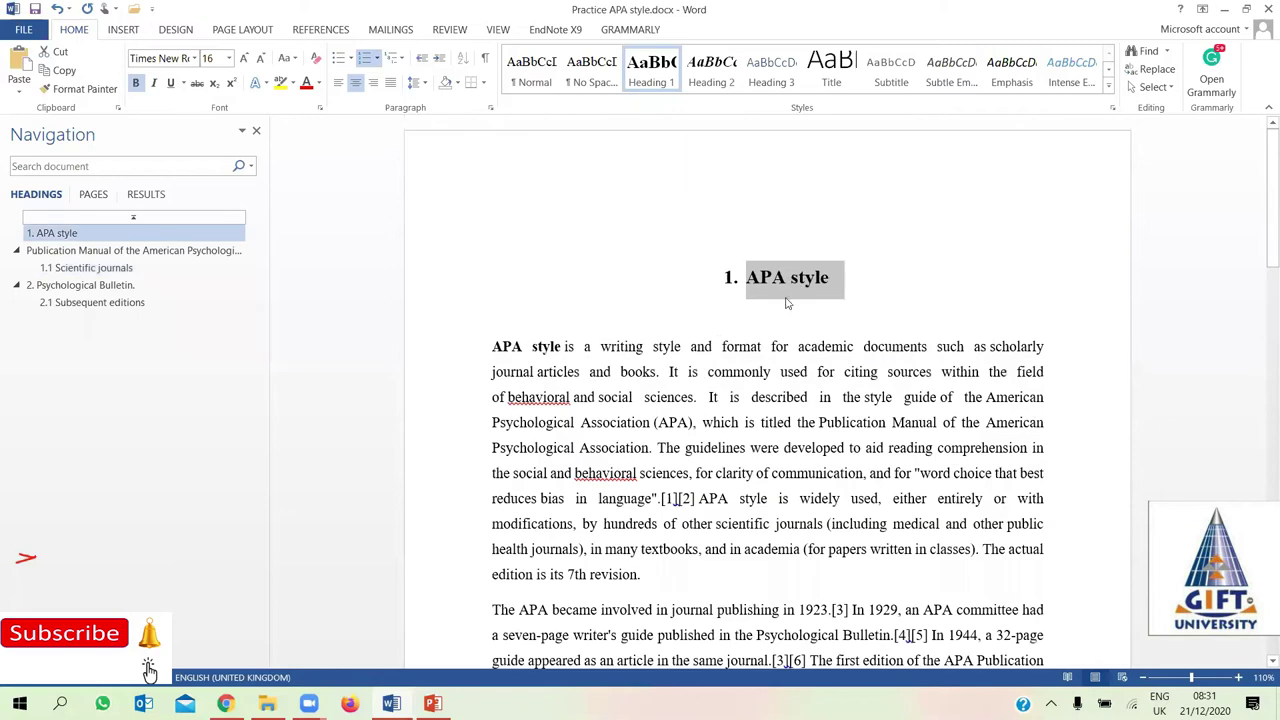
# Reselect all body text with matching formatting and scroll through the document
pyautogui.moveTo(493, 343); pyautogui.dragTo(619, 457)
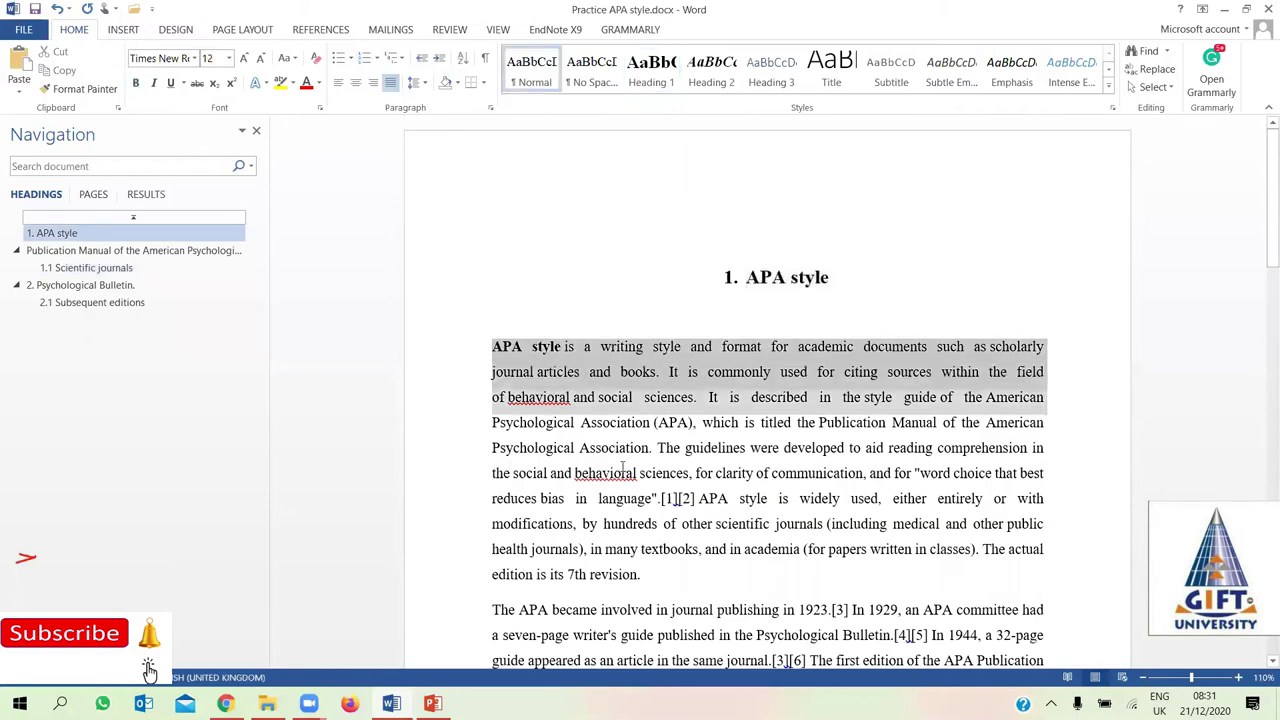
pyautogui.click(584, 404)
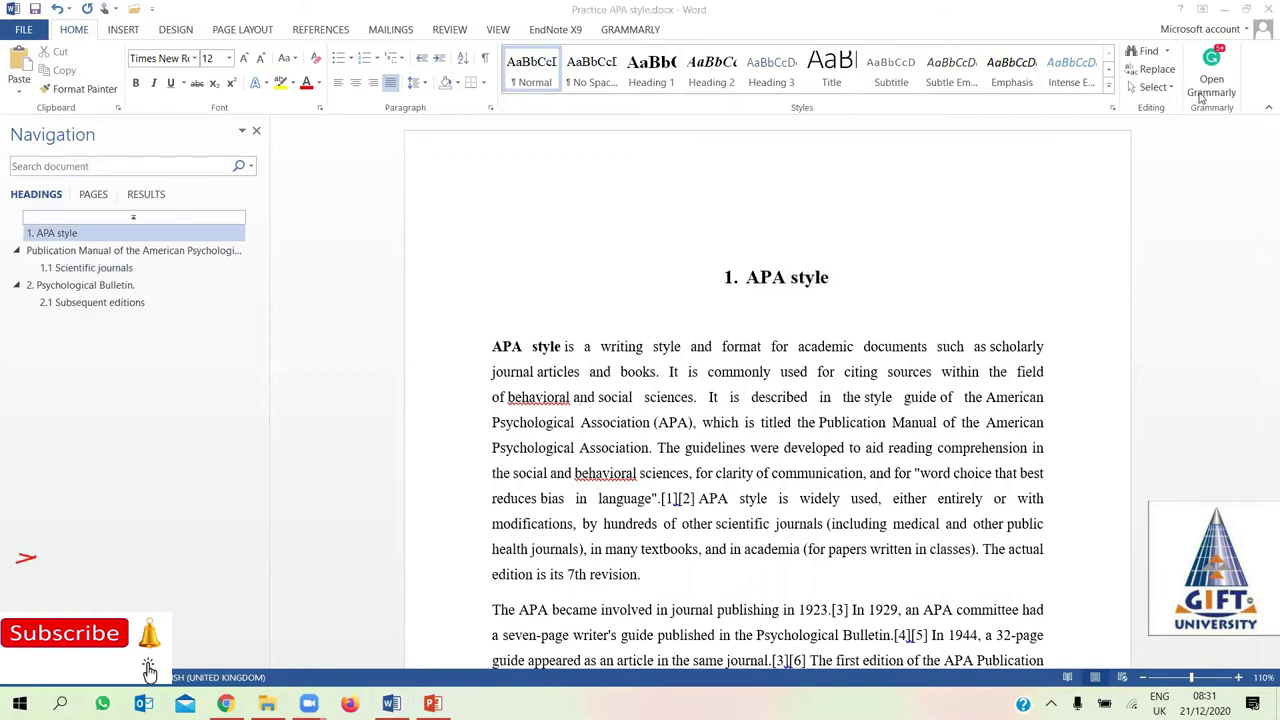
pyautogui.click(1168, 90)
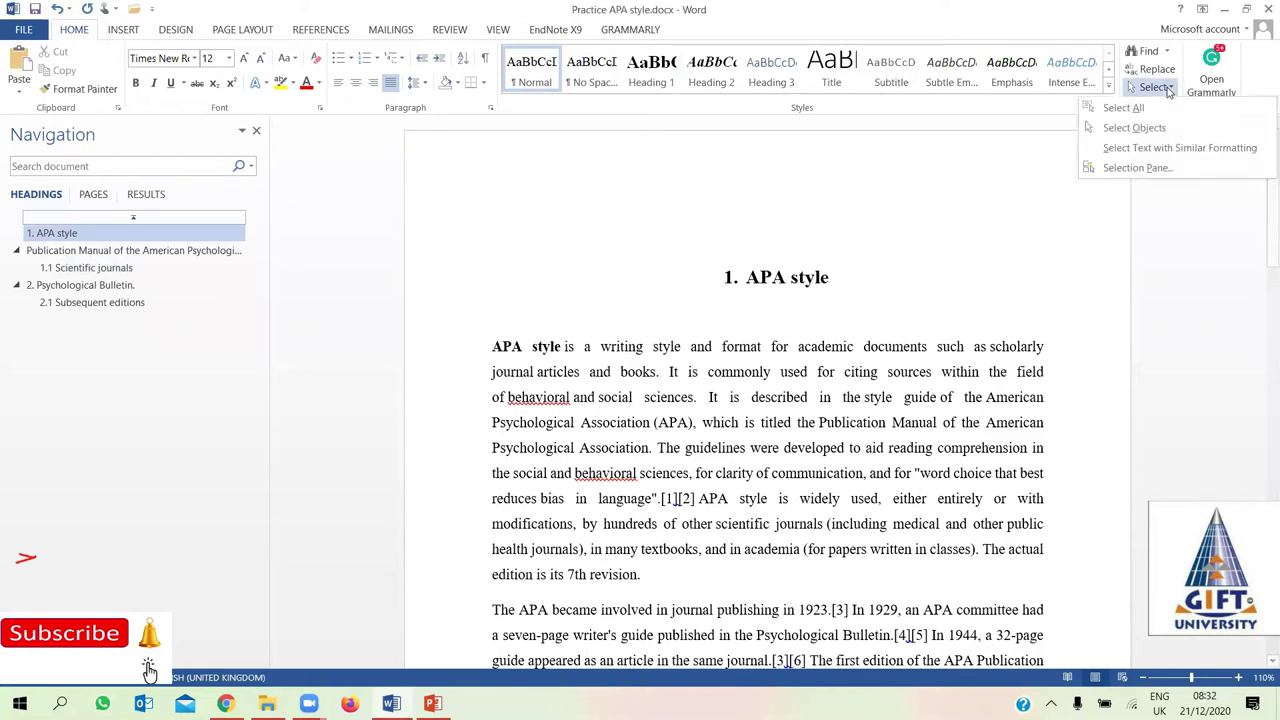
pyautogui.click(1162, 150)
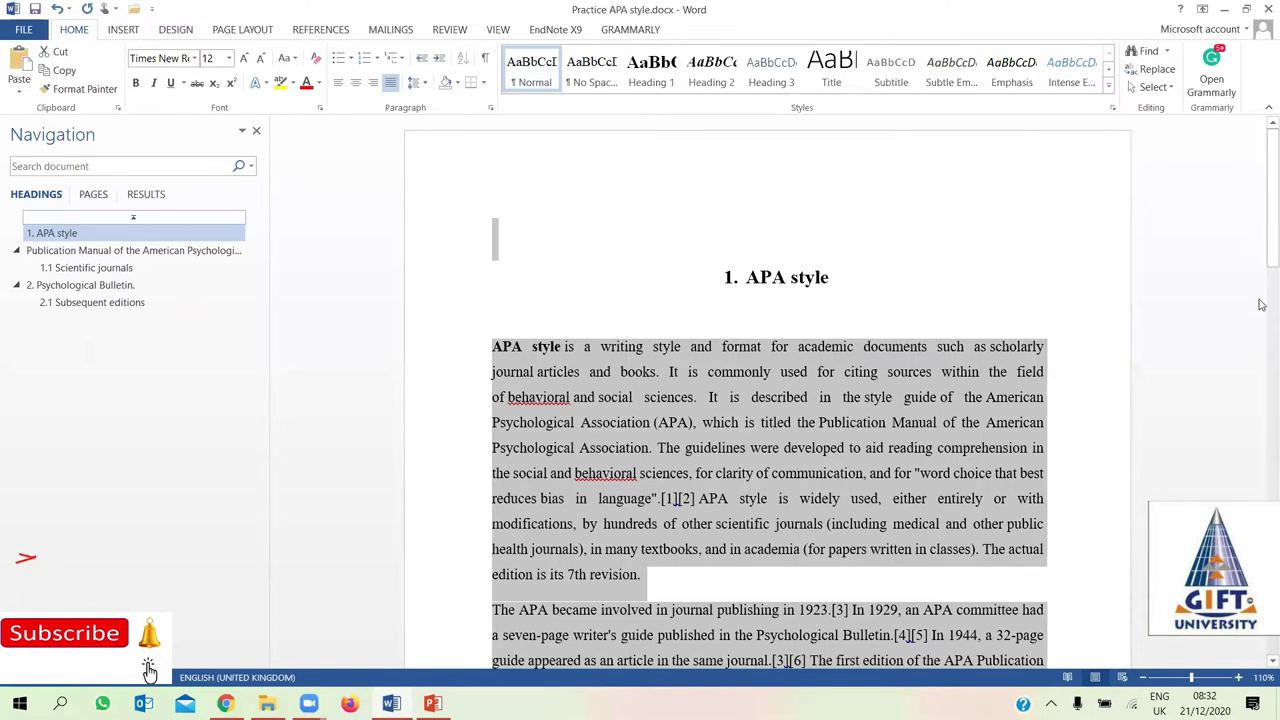
pyautogui.moveTo(1261, 368); pyautogui.dragTo(1261, 477)
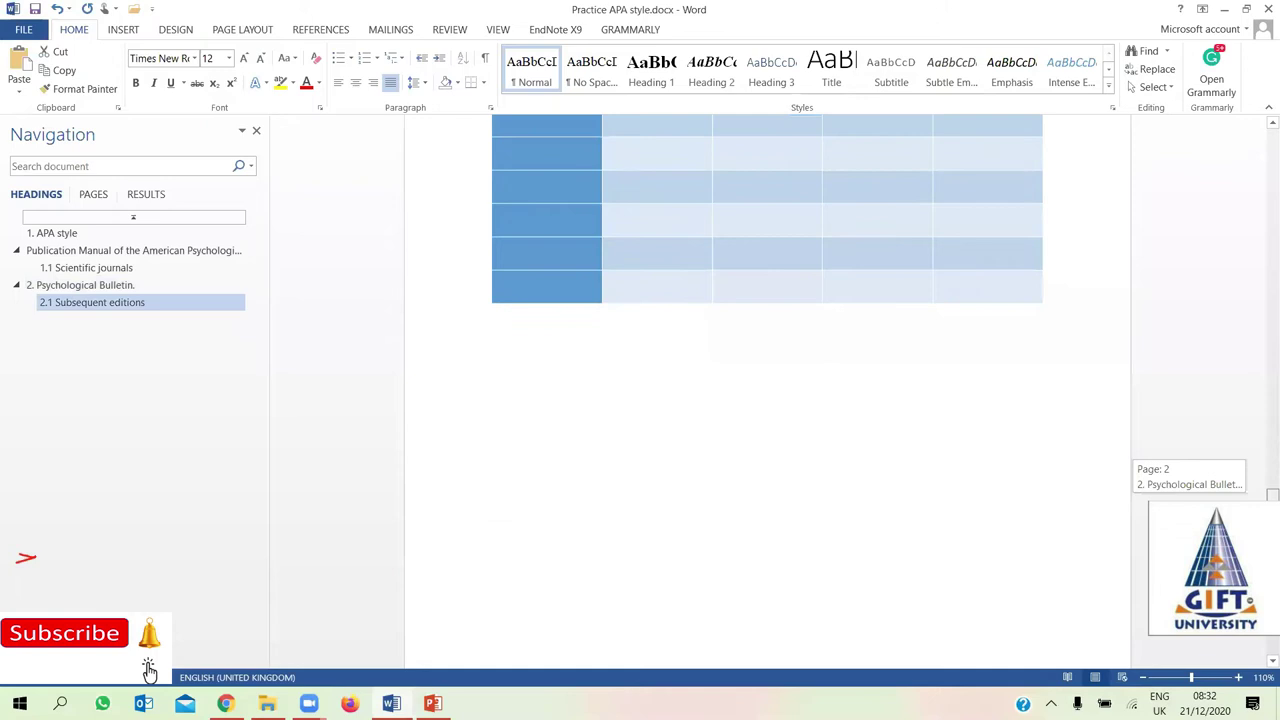
pyautogui.moveTo(1261, 477); pyautogui.dragTo(1261, 200)
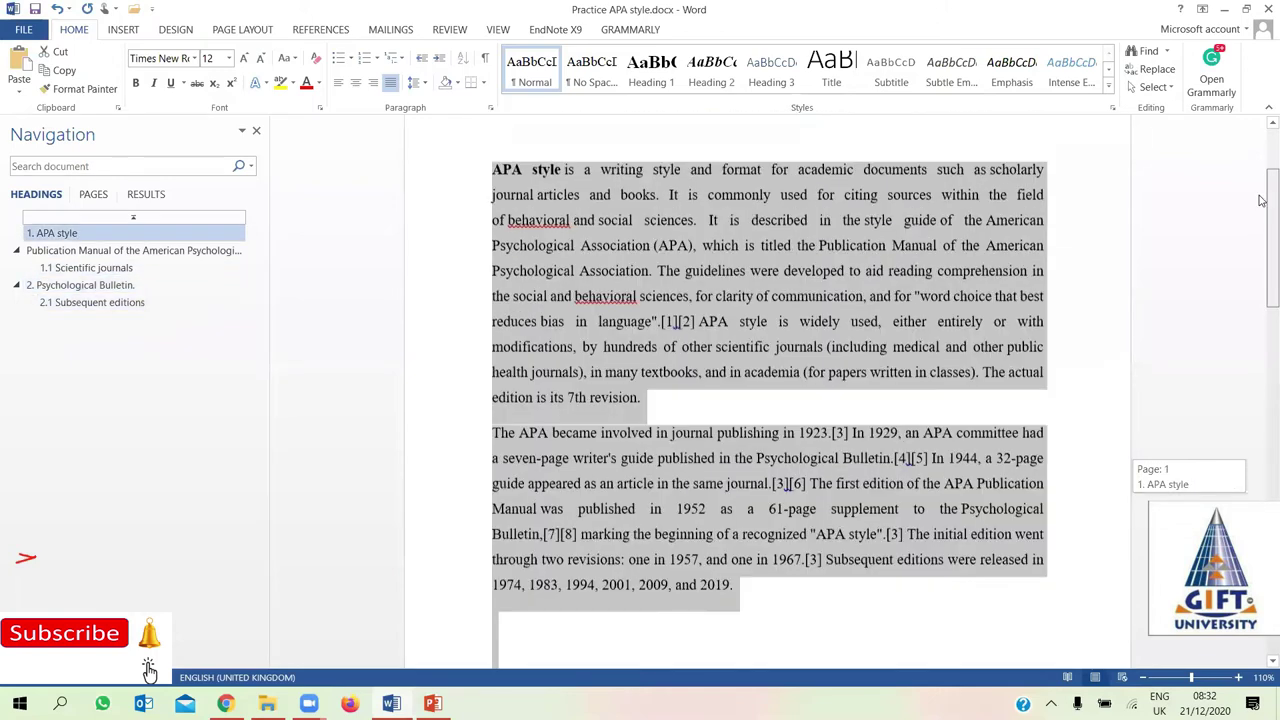
pyautogui.scroll(1, 873, 279)
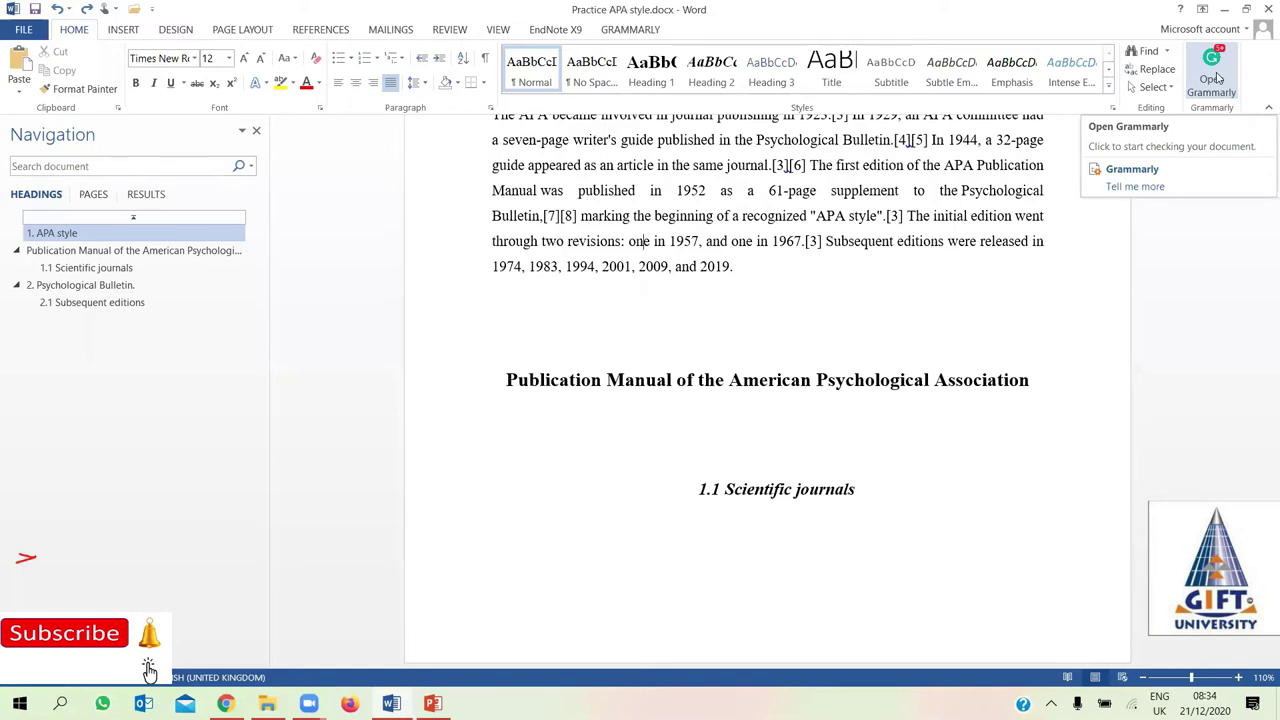
pyautogui.click(597, 166)
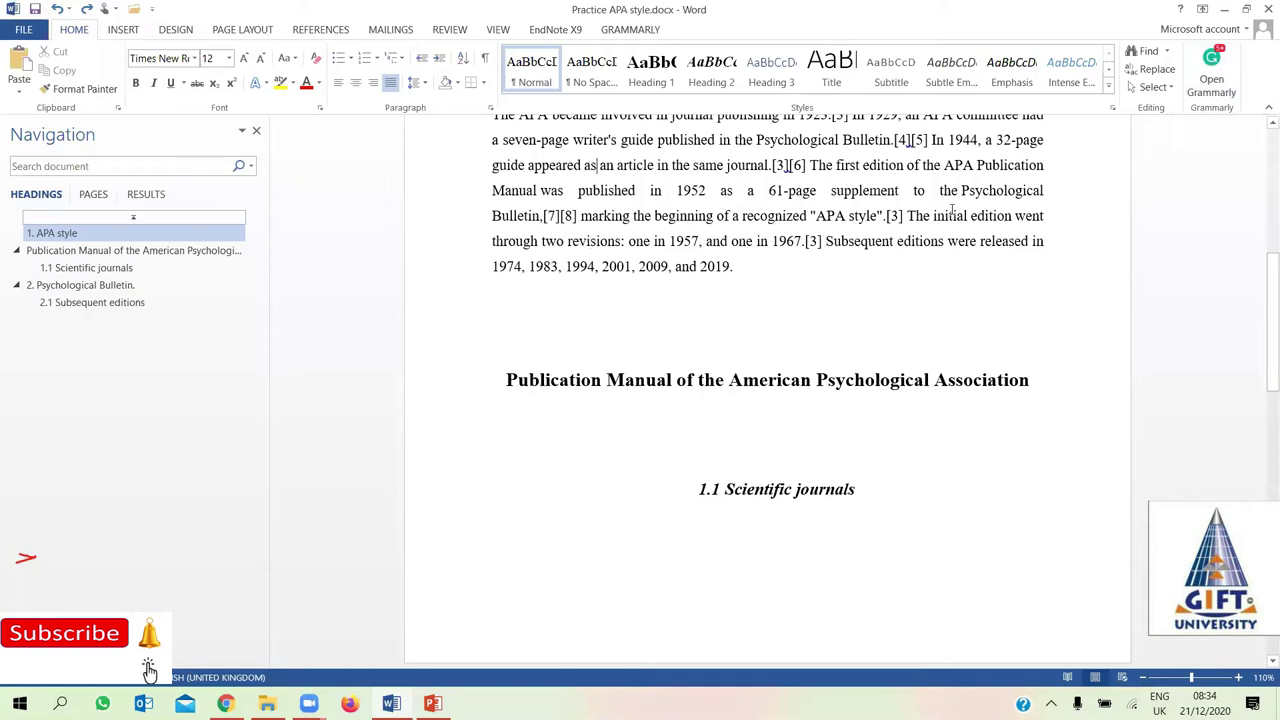
pyautogui.click(666, 216)
pyautogui.rightClick(684, 212)
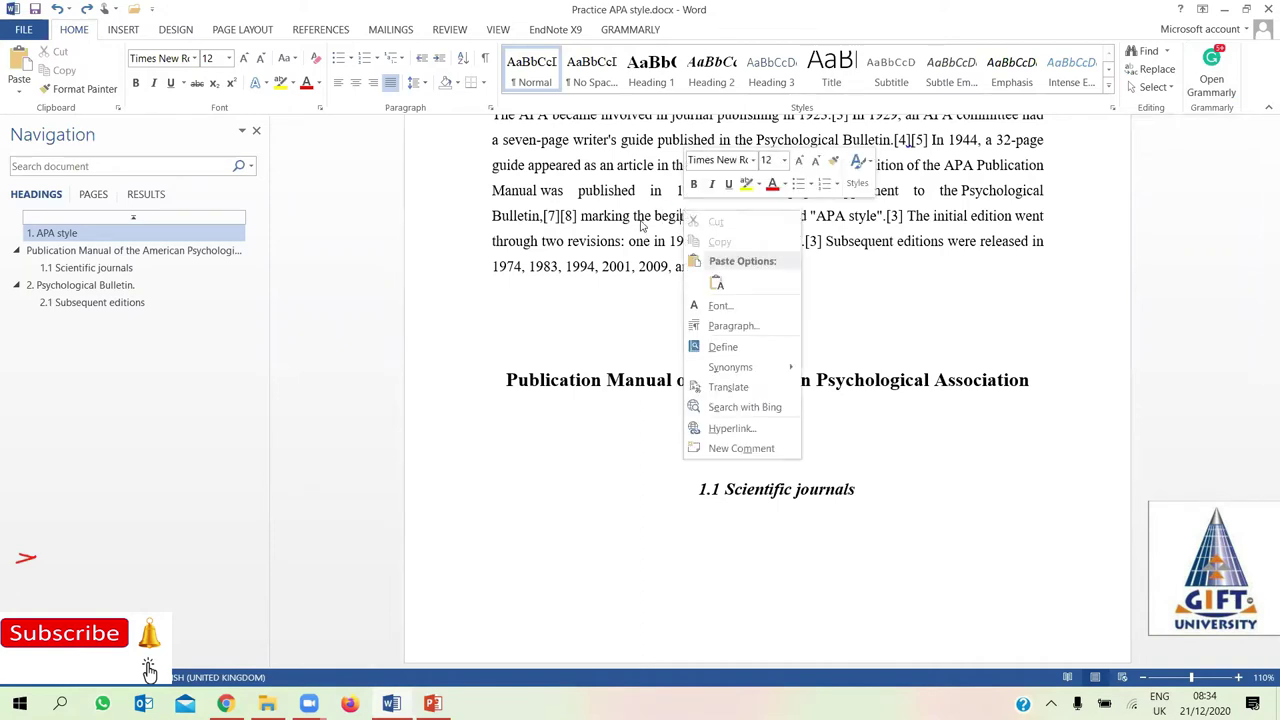
pyautogui.press('Escape')
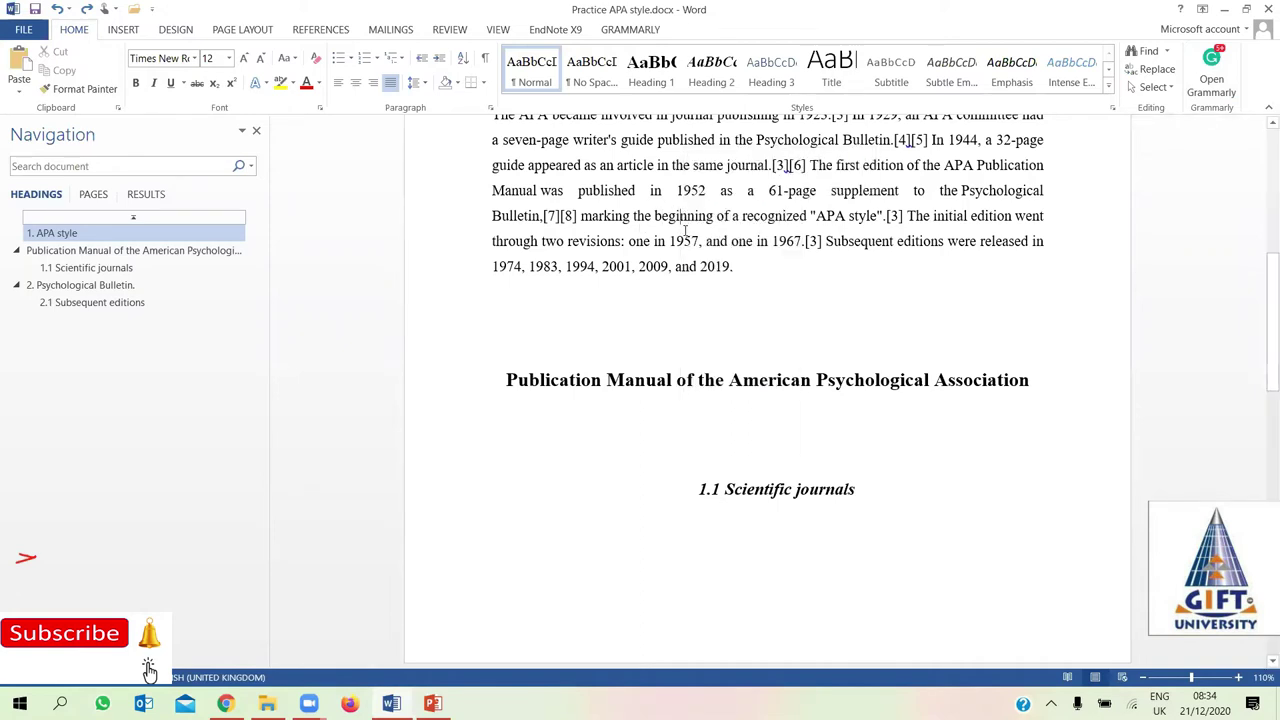
pyautogui.write('f')
pyautogui.click(705, 266)
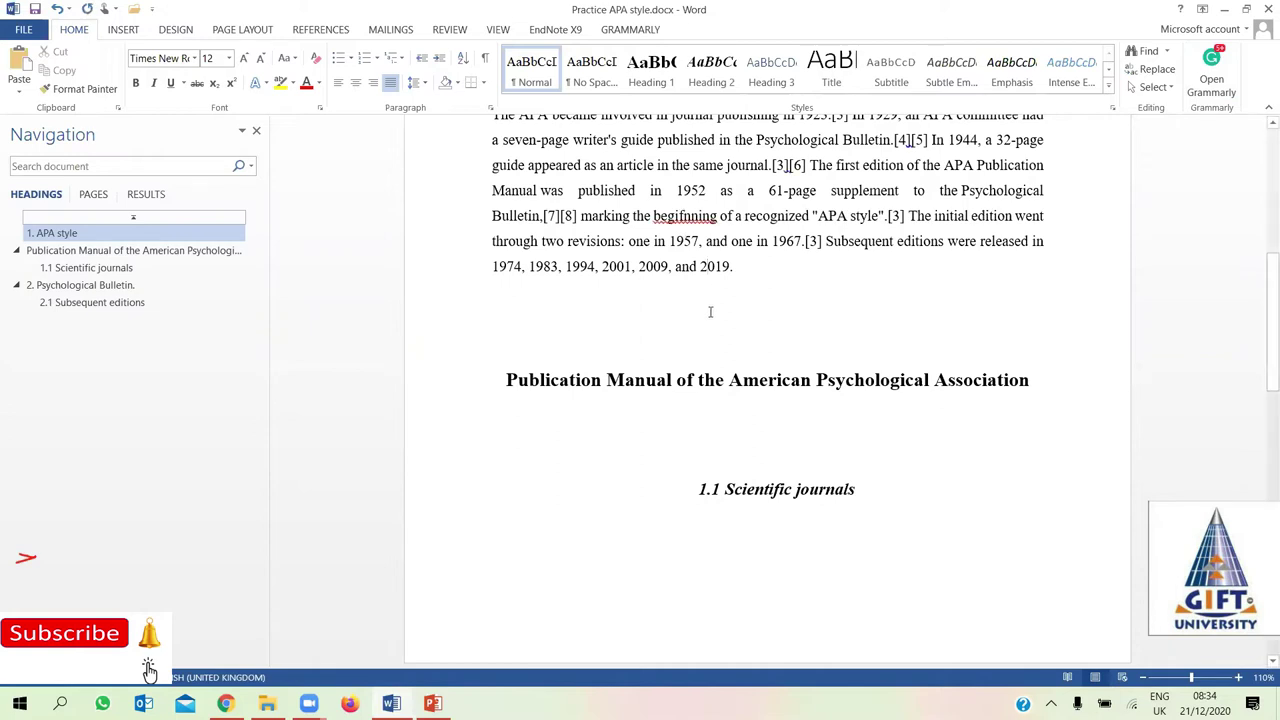
pyautogui.rightClick(689, 215)
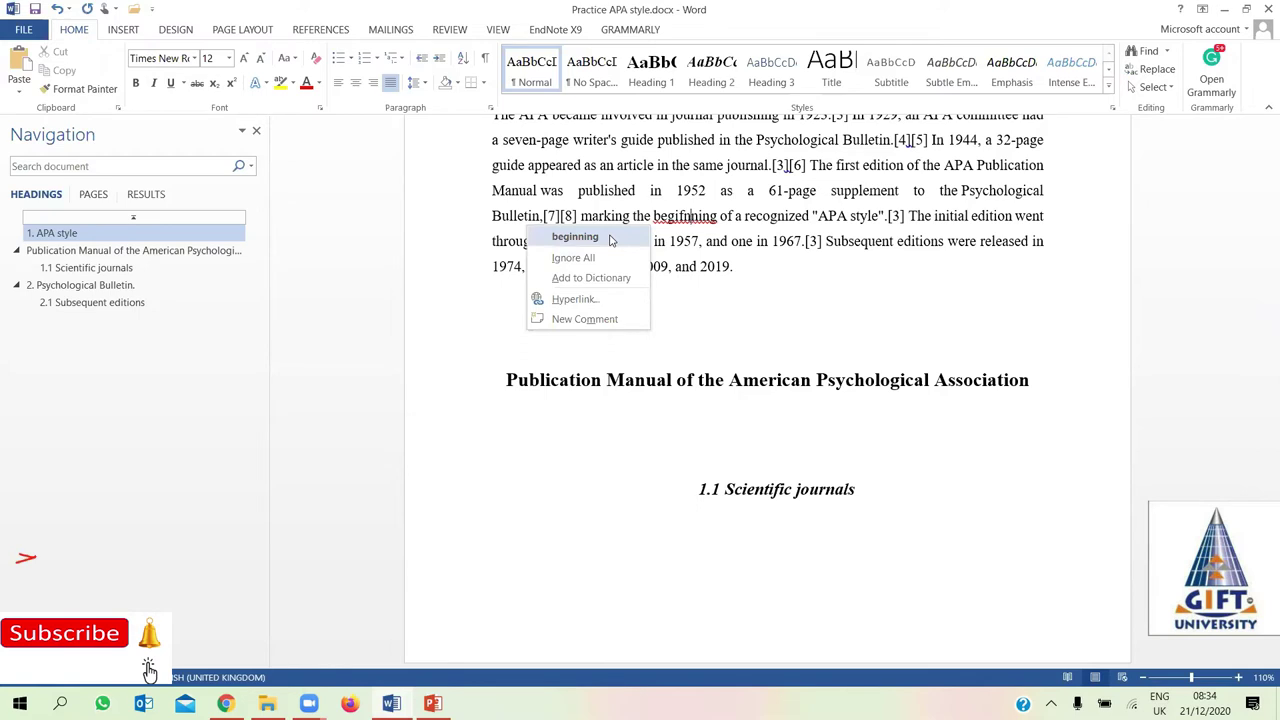
pyautogui.click(612, 238)
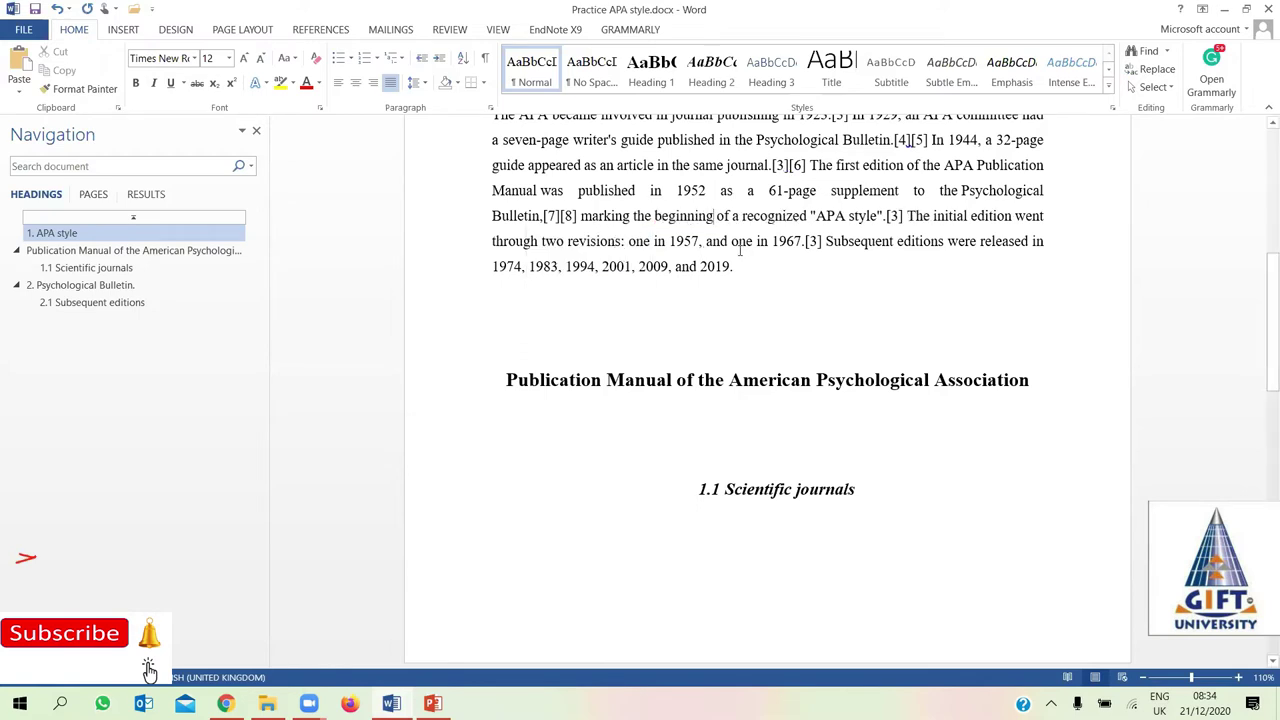
pyautogui.moveTo(545, 217); pyautogui.dragTo(768, 229)
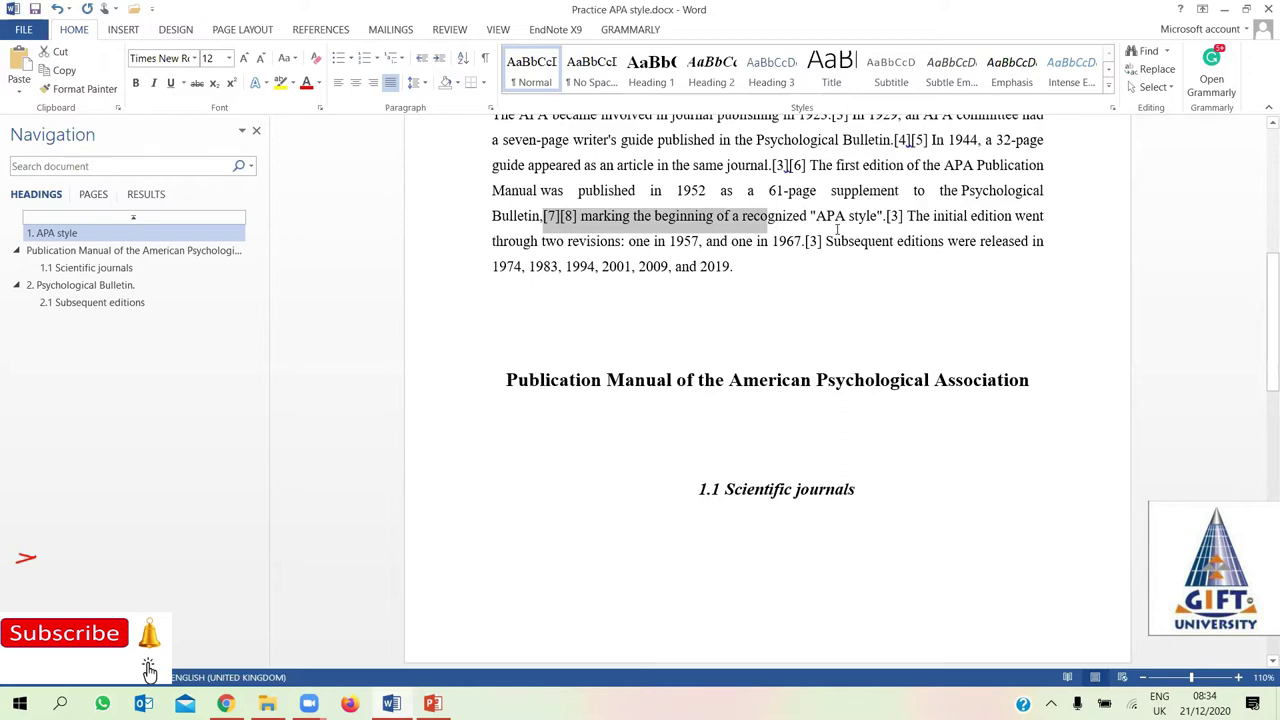
pyautogui.click(701, 216)
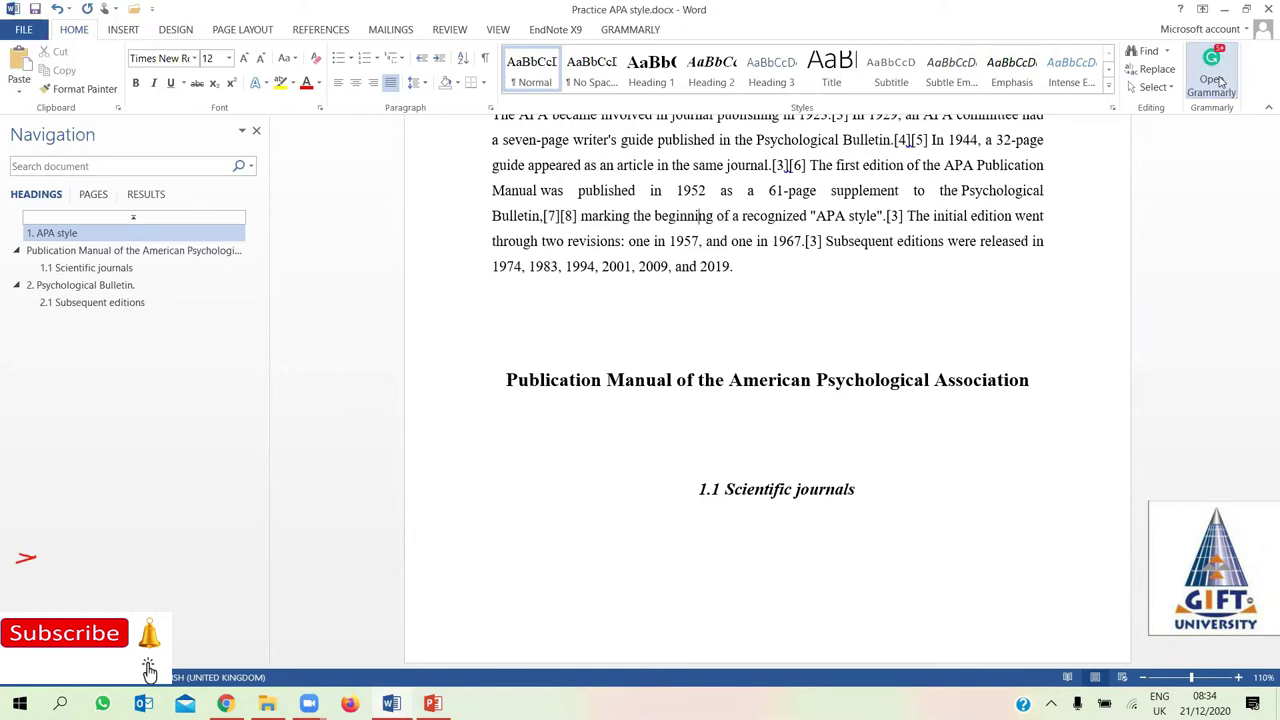
# In Grammarly, go back to the earlier suggestion and delete the redundant 'in' before 'academia'
pyautogui.click(1218, 80)
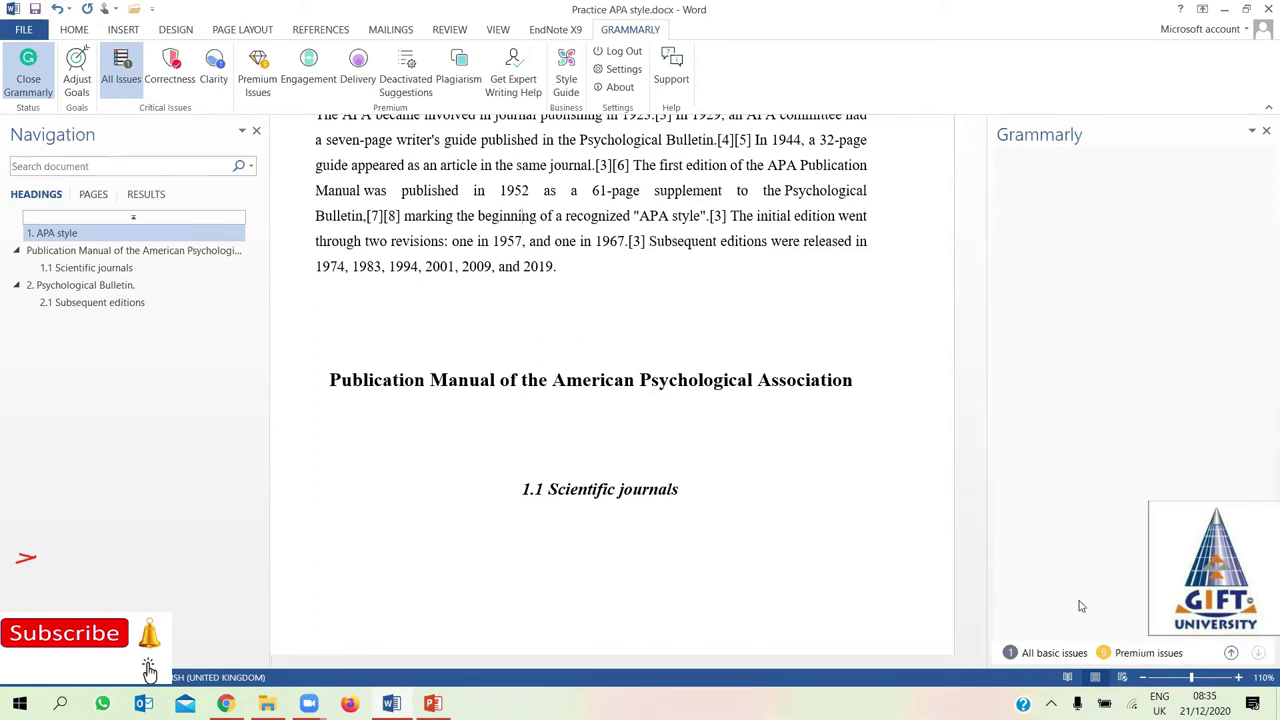
pyautogui.click(1232, 654)
pyautogui.click(1232, 655)
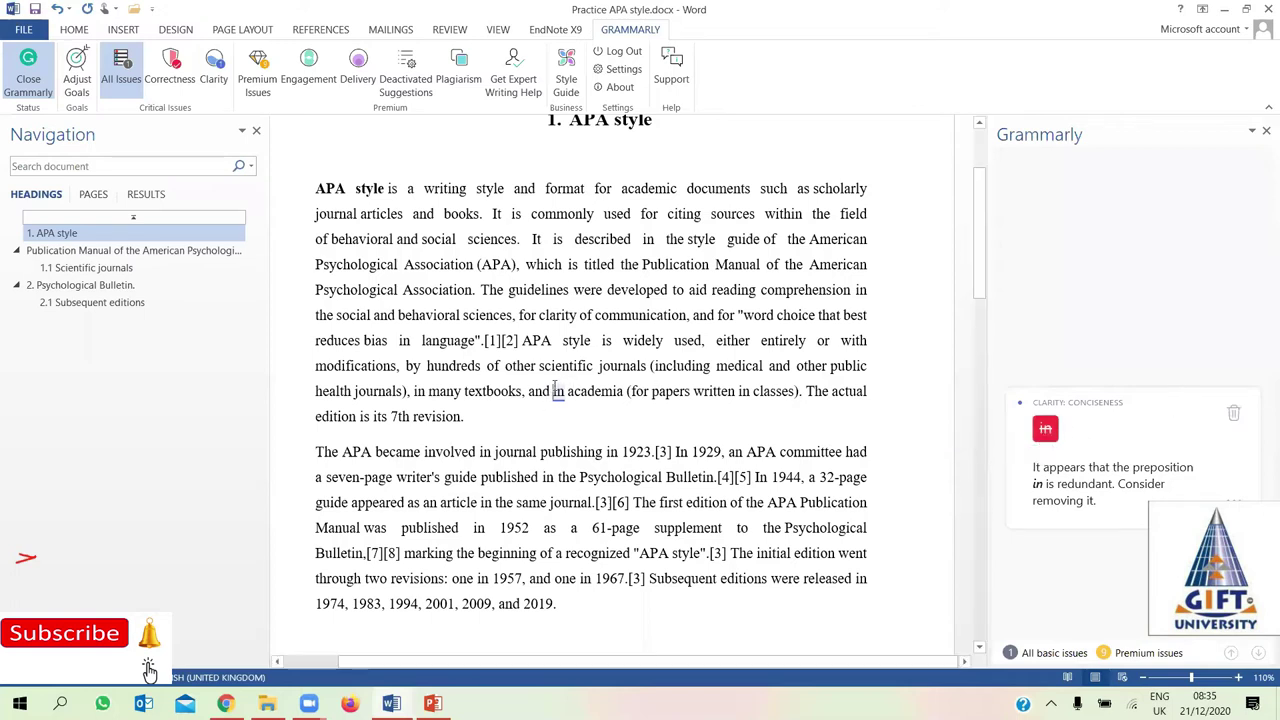
pyautogui.click(1045, 436)
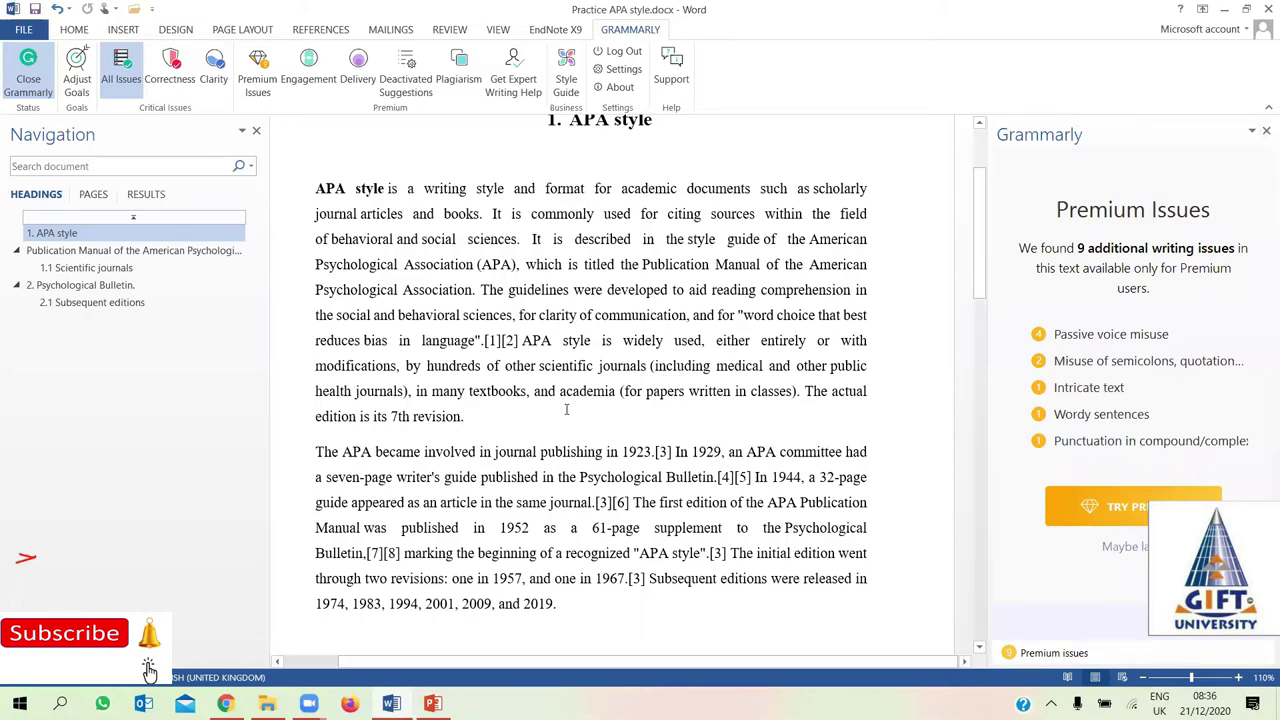
# Practice selecting 'journal publishing in 1923' by dragging and the word 'were' by double-clicking
pyautogui.click(509, 291)
pyautogui.moveTo(494, 452); pyautogui.dragTo(830, 477)
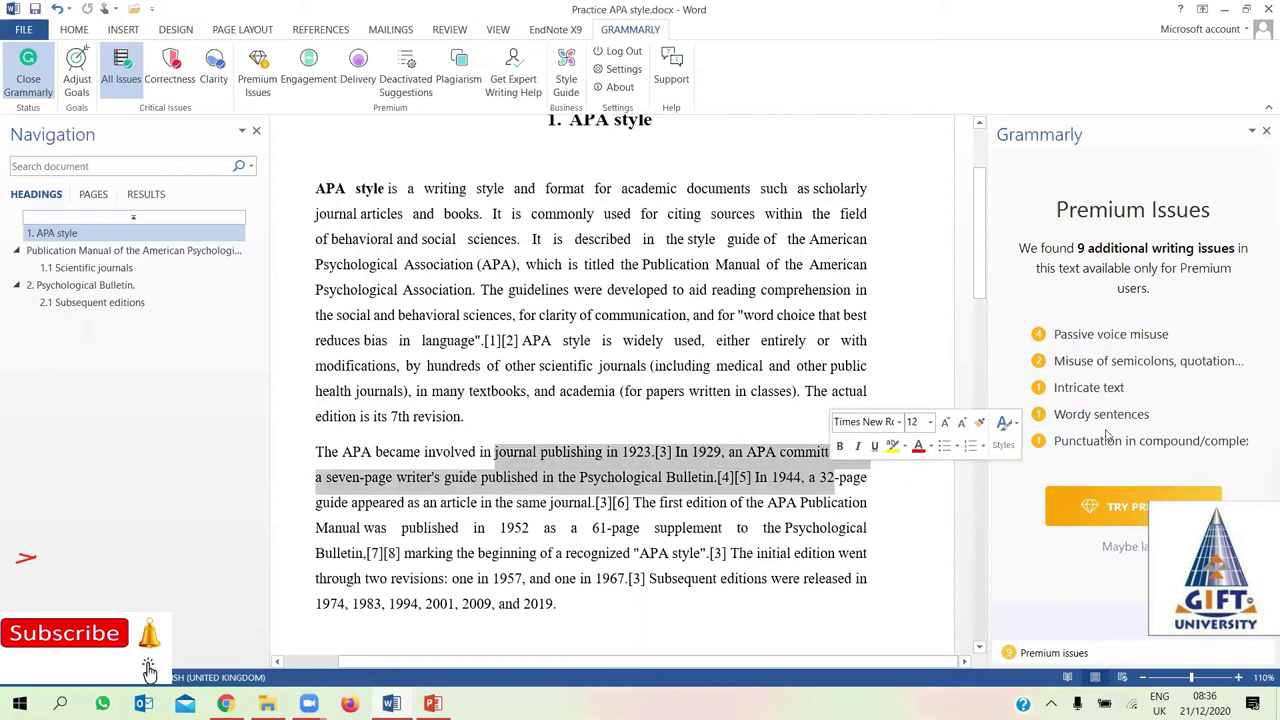
pyautogui.click(654, 391)
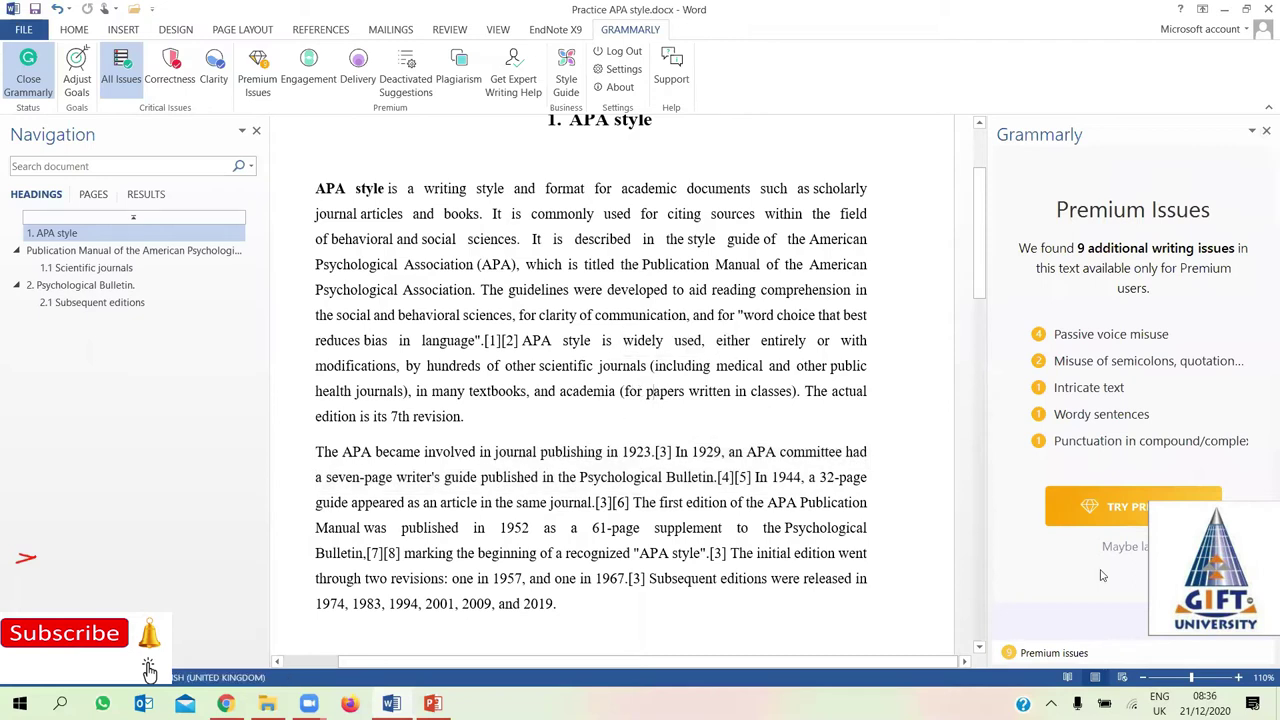
pyautogui.doubleClick(588, 290)
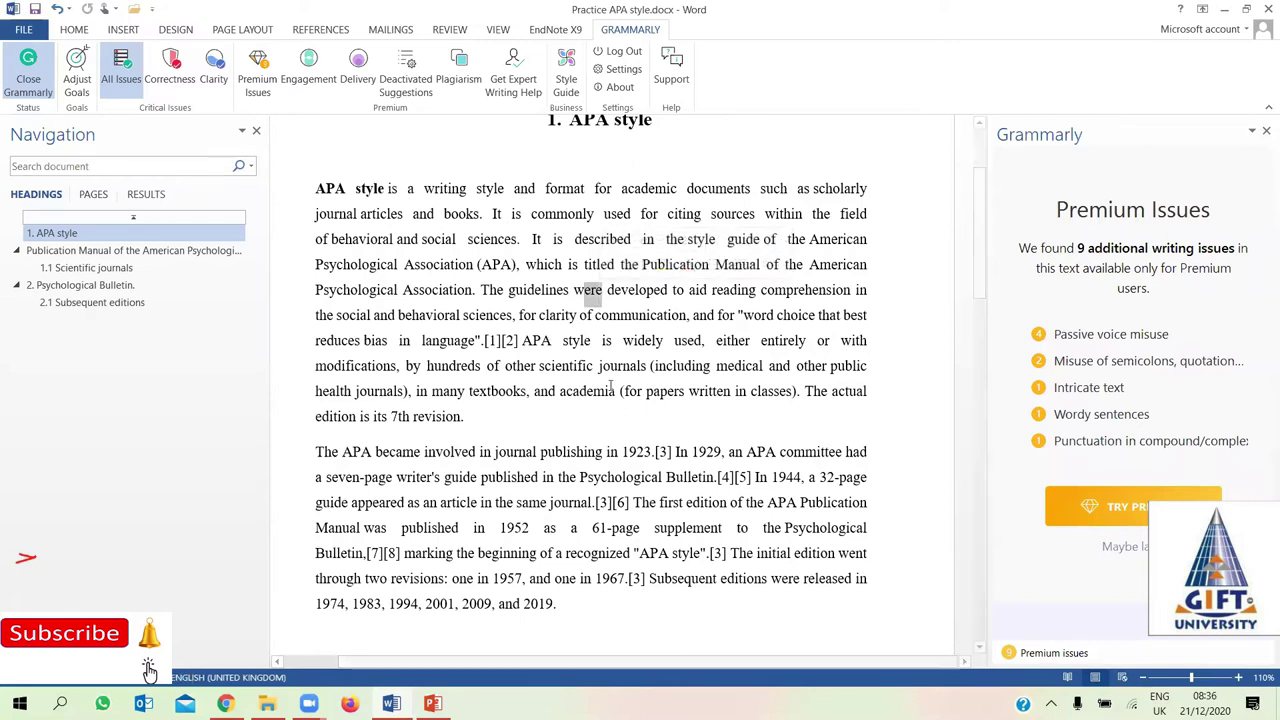
pyautogui.click(550, 373)
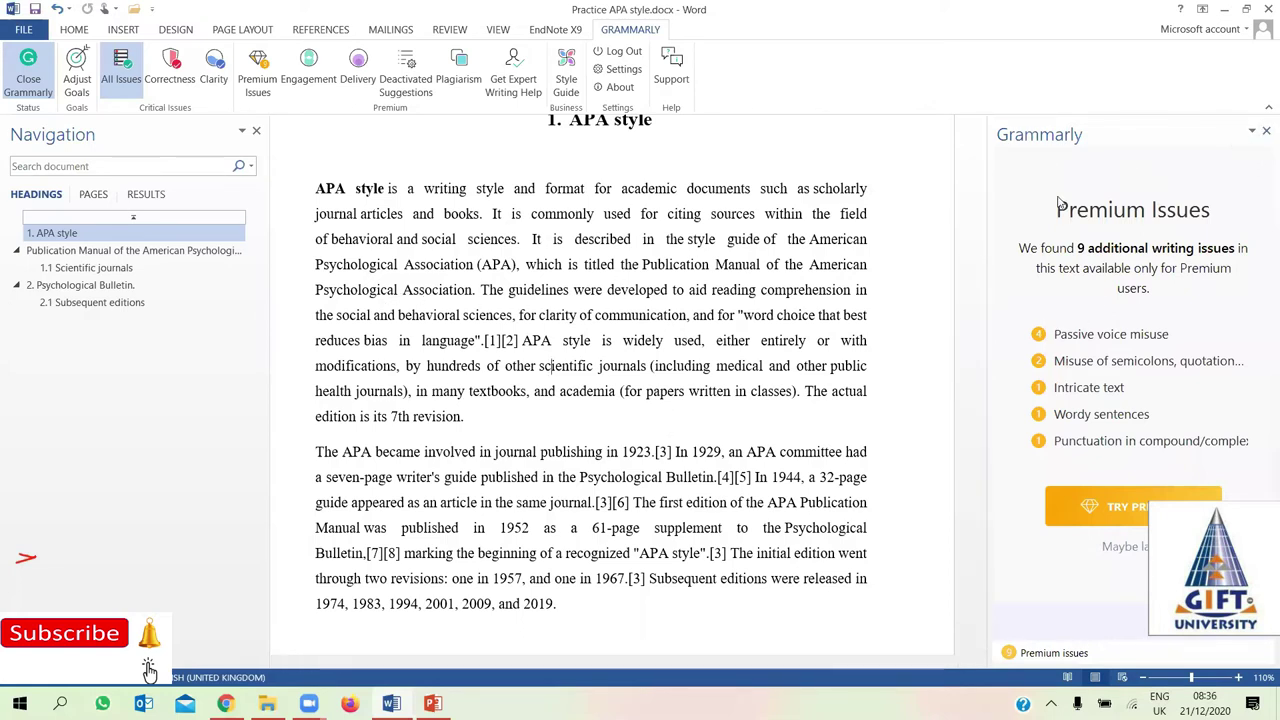
# Practice selecting from 'other scientific journals' to the end of the paragraph
pyautogui.click(678, 315)
pyautogui.moveTo(540, 368); pyautogui.dragTo(600, 412)
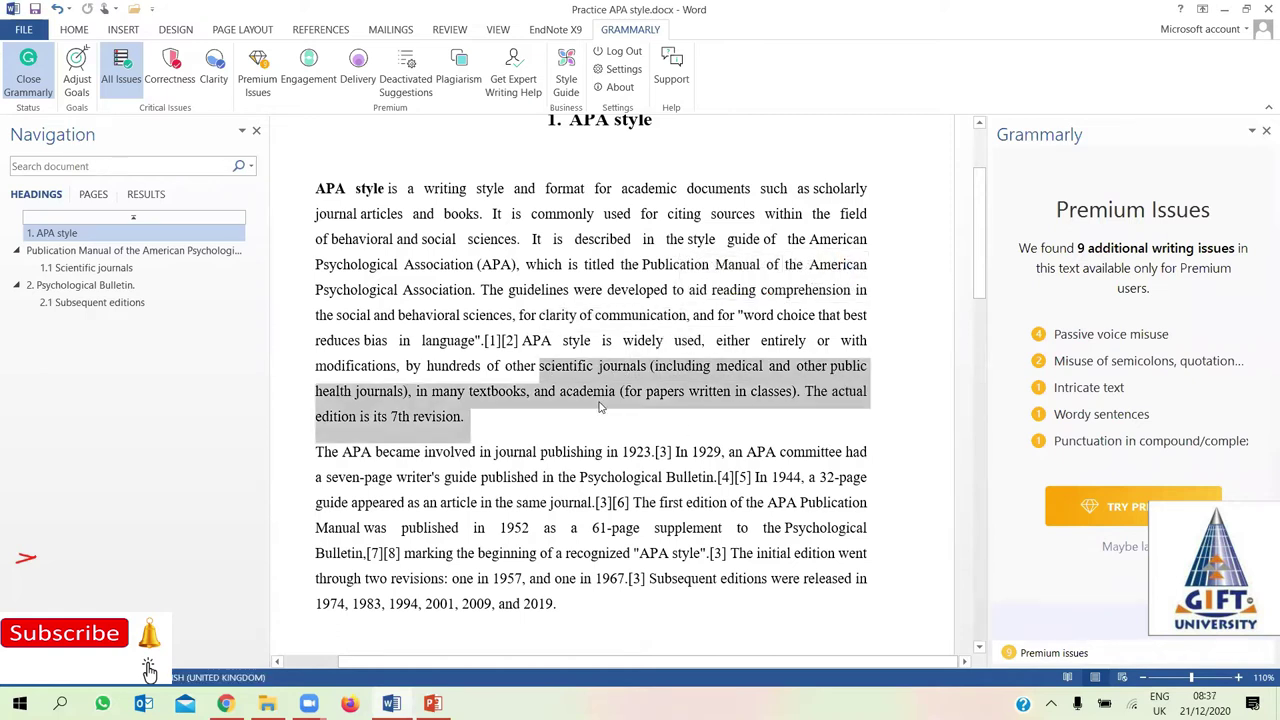
pyautogui.moveTo(508, 366)
pyautogui.mouseDown()
pyautogui.moveTo(632, 392)
pyautogui.moveTo(588, 415)
pyautogui.mouseUp()
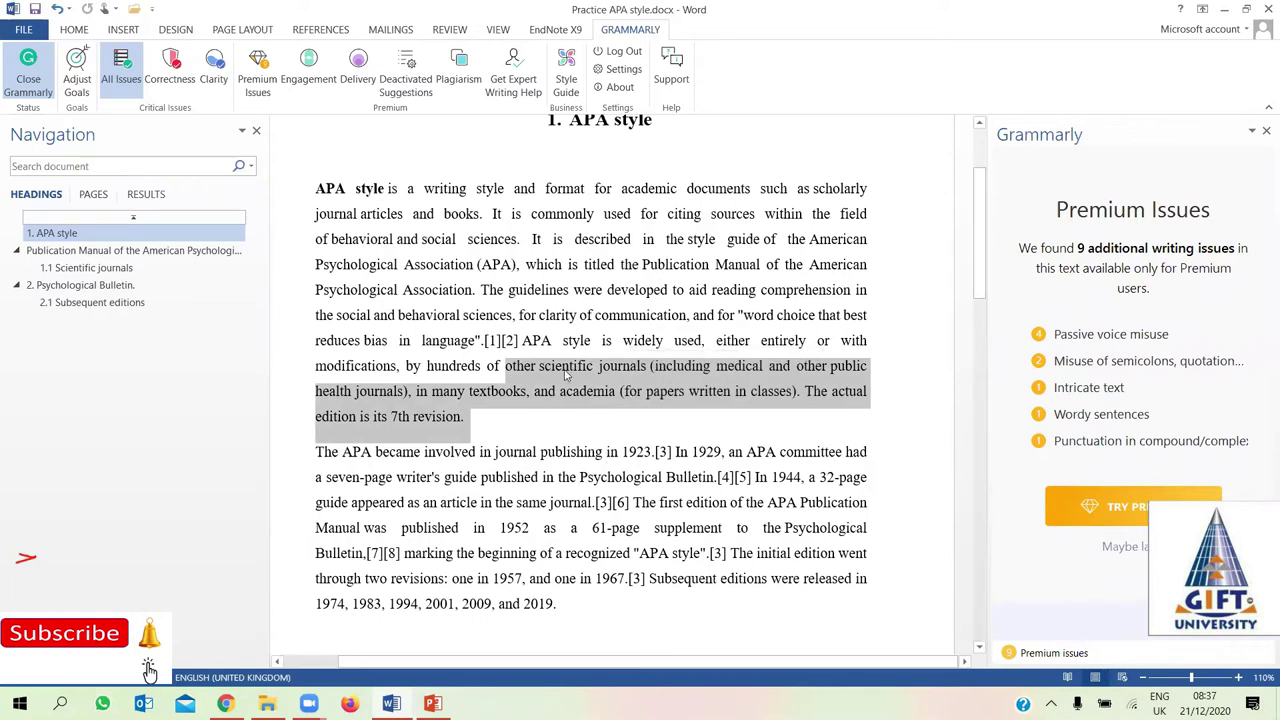
pyautogui.click(577, 393)
pyautogui.moveTo(506, 368); pyautogui.dragTo(570, 427)
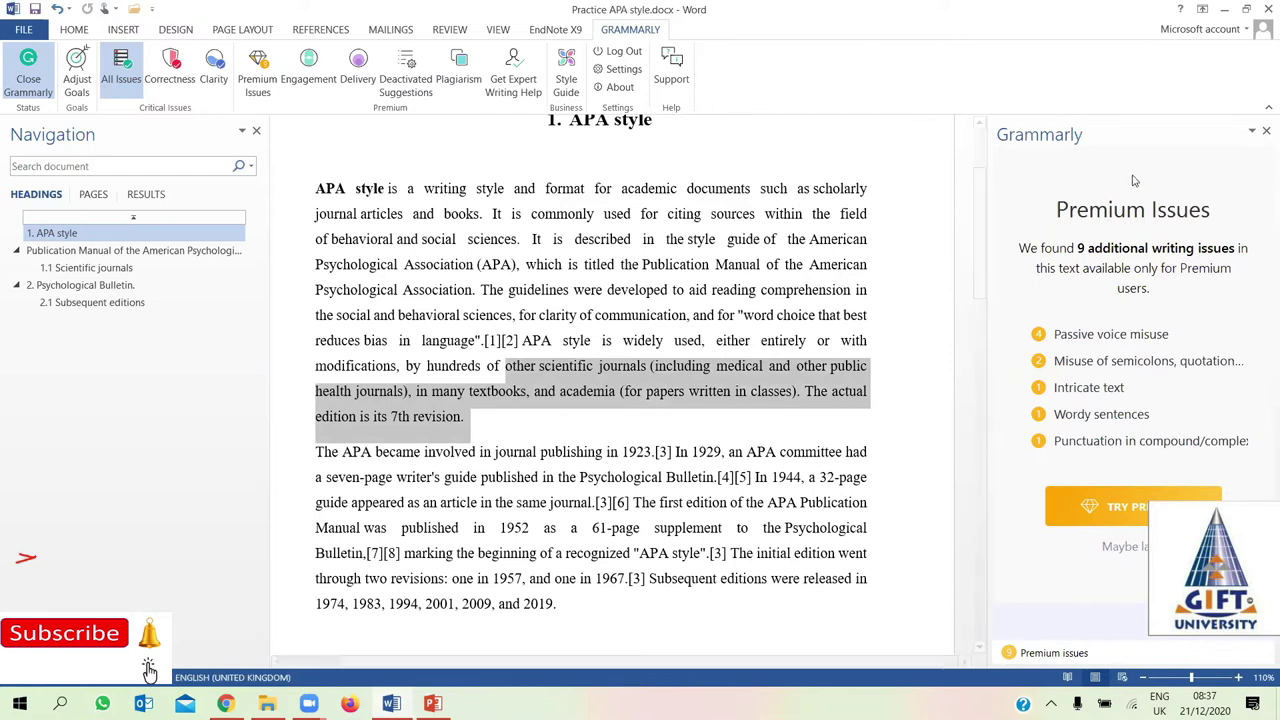
pyautogui.click(677, 245)
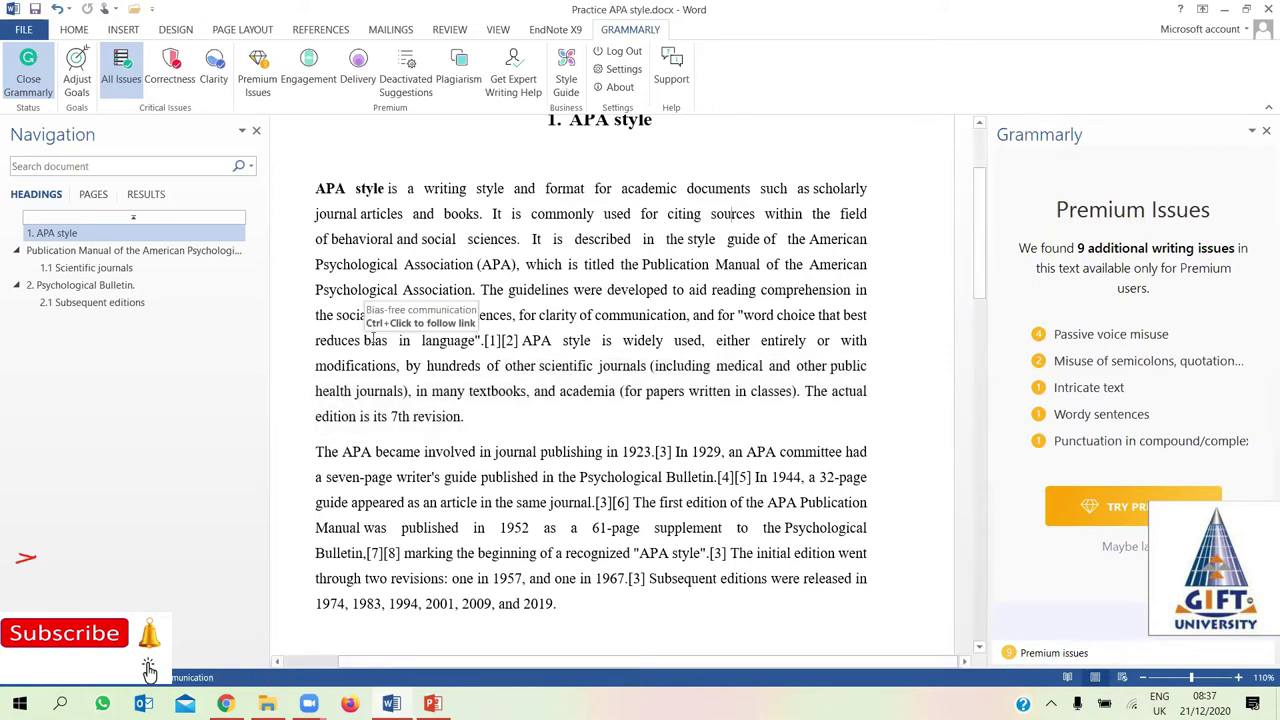
# Select from 'social sciences' into the next paragraph, clear it, and return to Home
pyautogui.moveTo(421, 240); pyautogui.dragTo(600, 432)
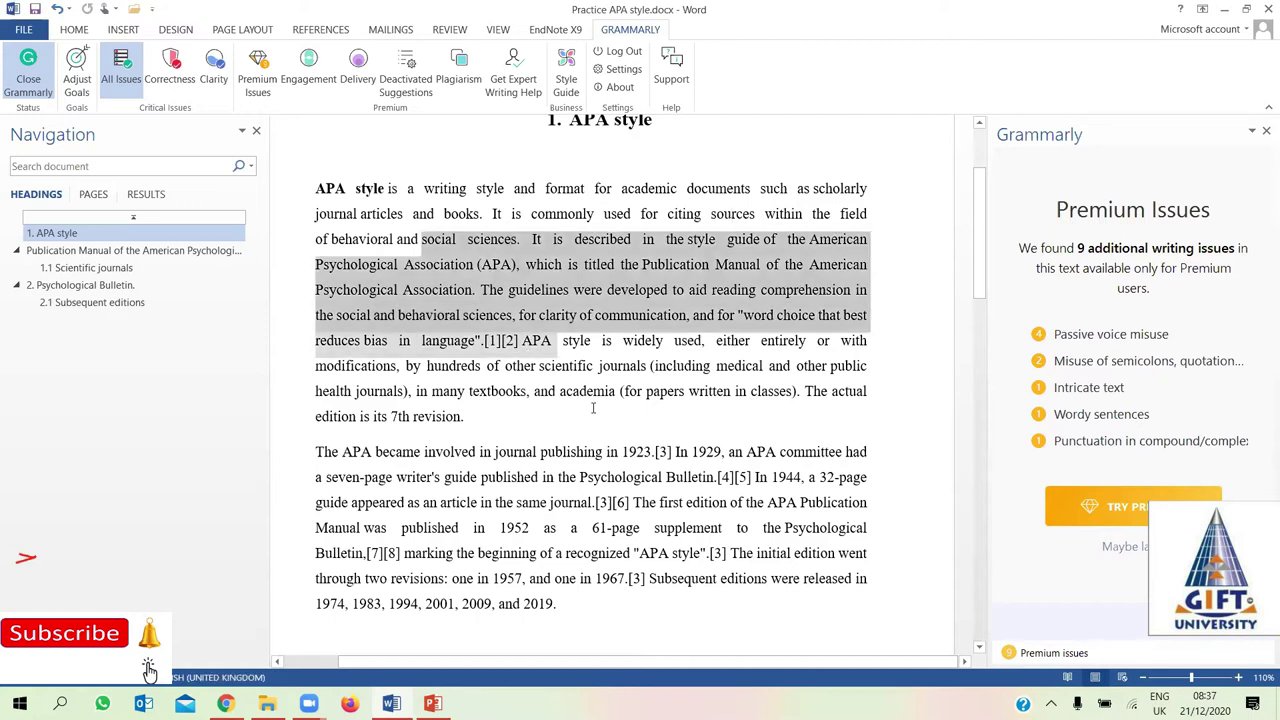
pyautogui.keyDown('shift'); pyautogui.click(660, 585); pyautogui.keyUp('shift')
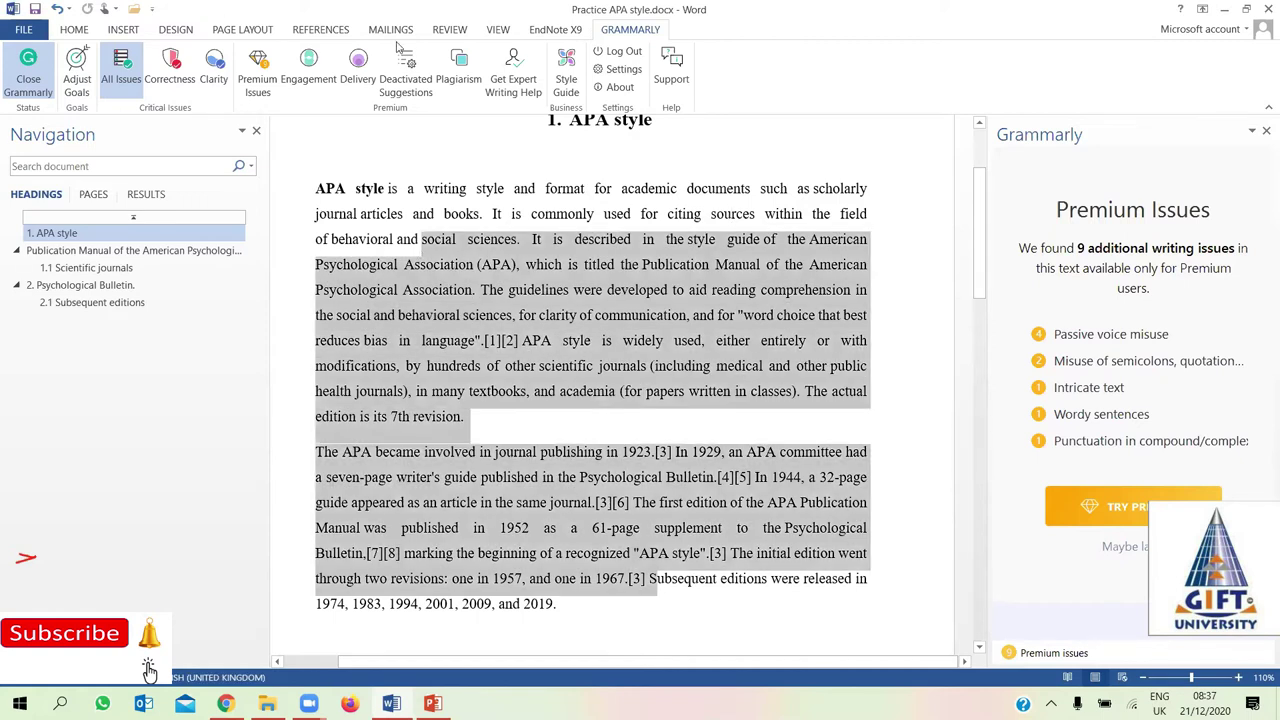
pyautogui.click(508, 393)
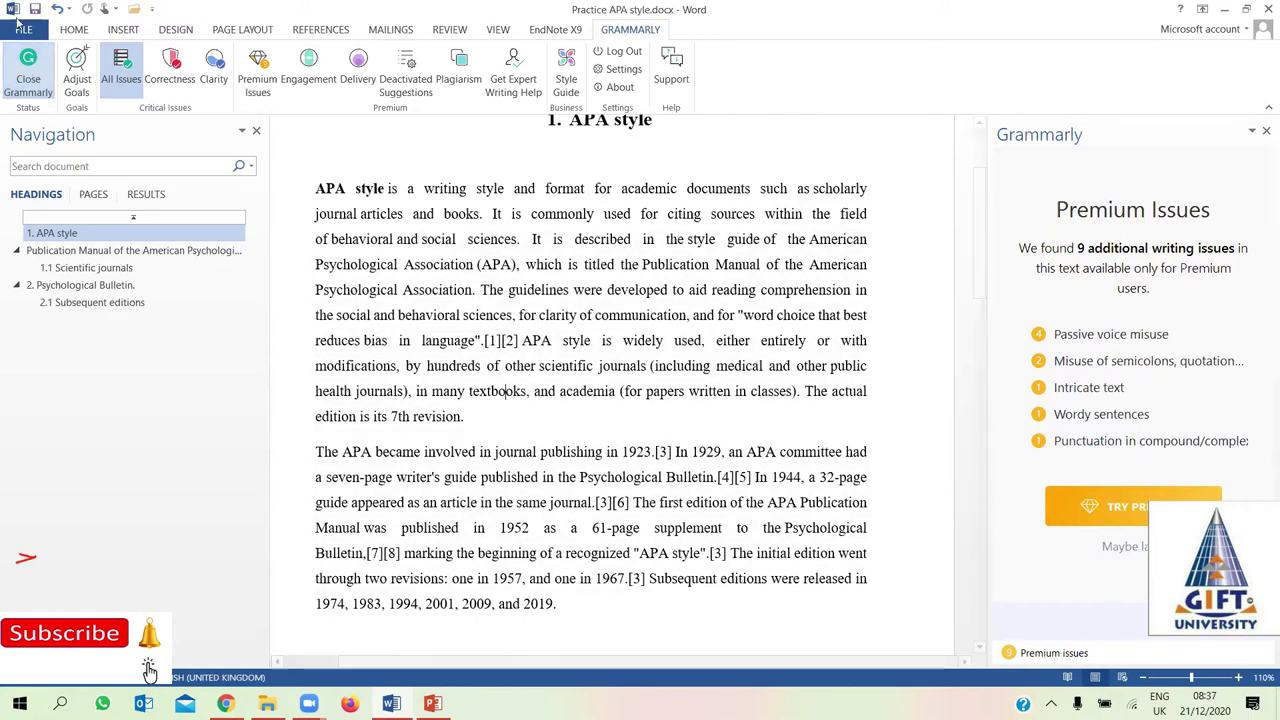
pyautogui.click(72, 30)
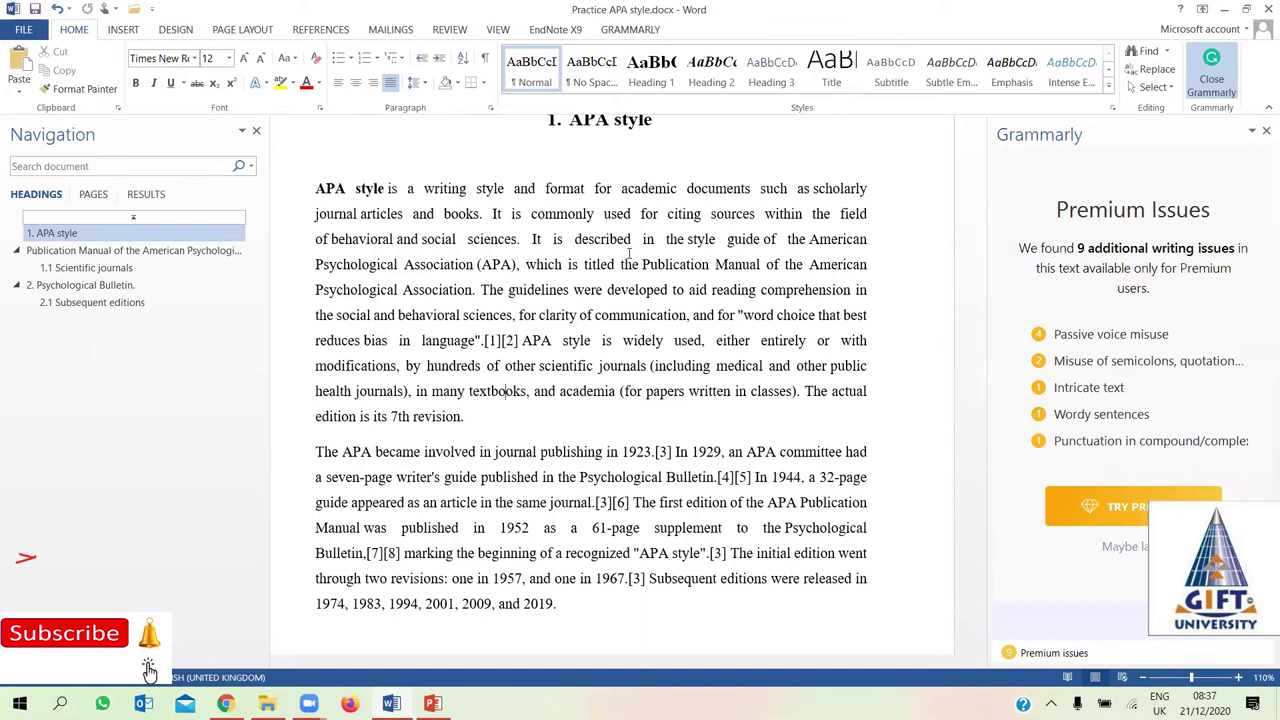
# Close the Grammarly panel and correct both 'behavioral' words to 'behavioural' from spelling suggestions
pyautogui.click(1264, 132)
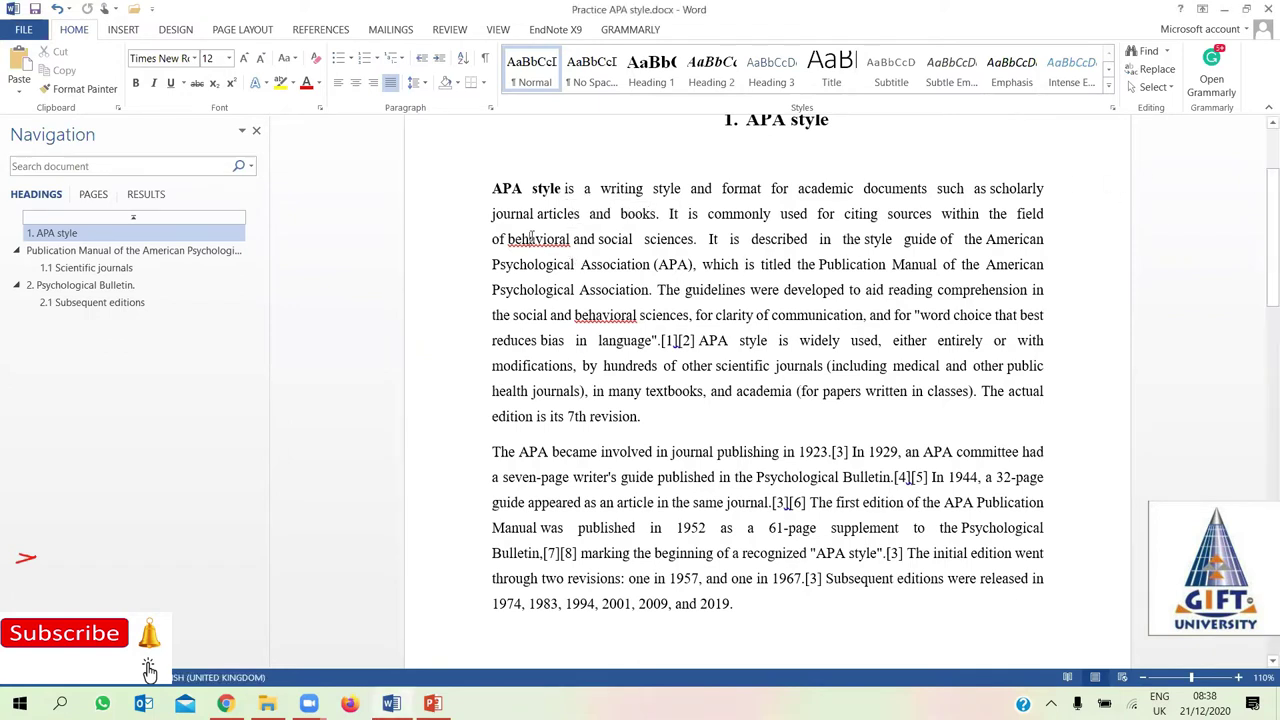
pyautogui.rightClick(549, 243)
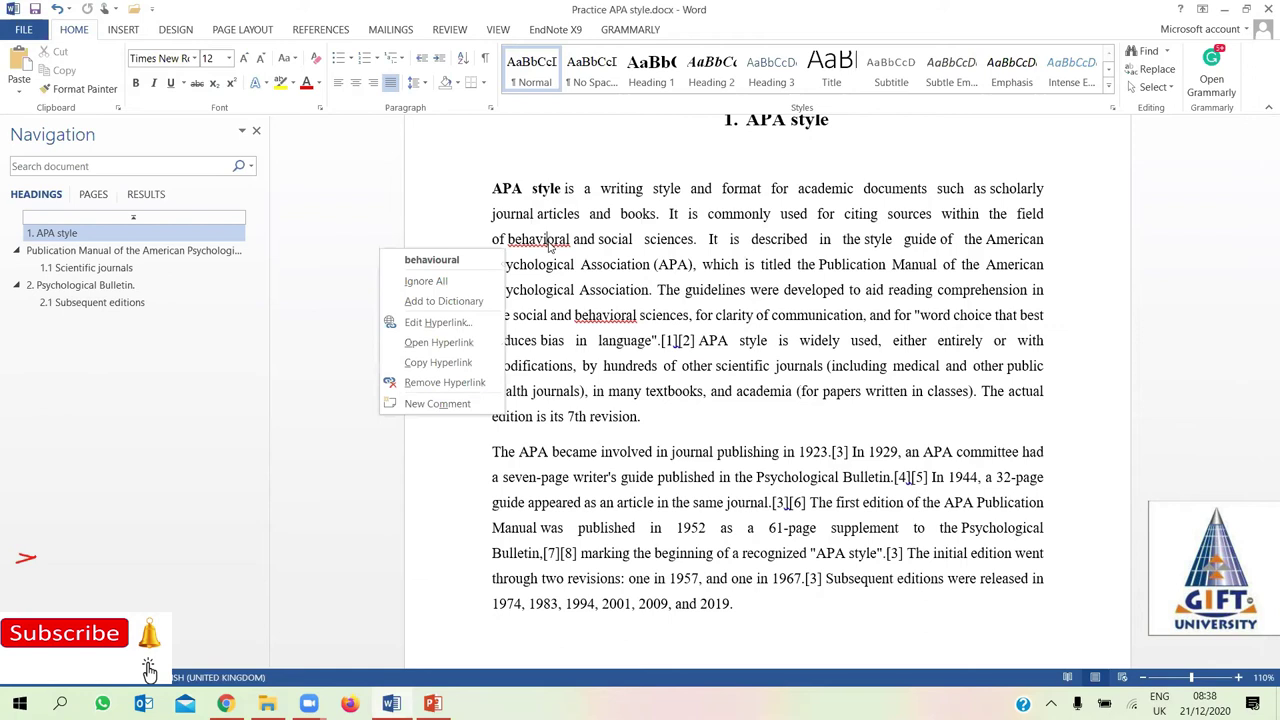
pyautogui.click(489, 262)
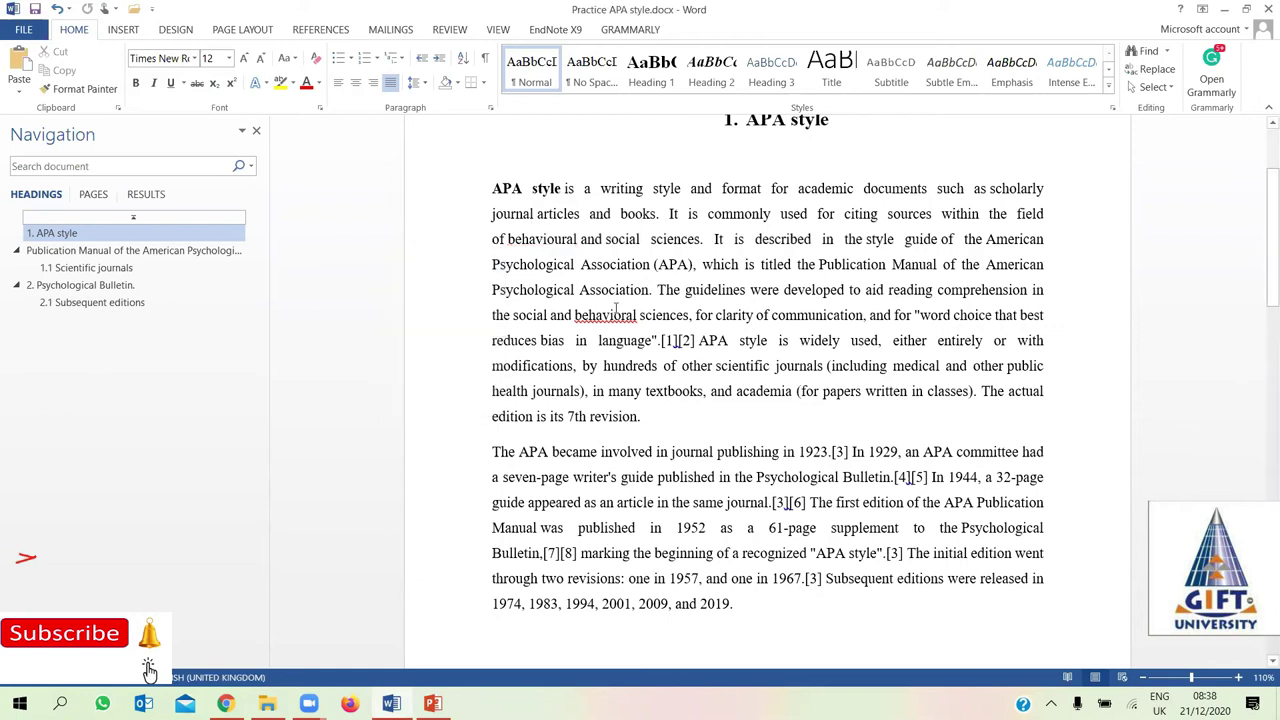
pyautogui.rightClick(617, 312)
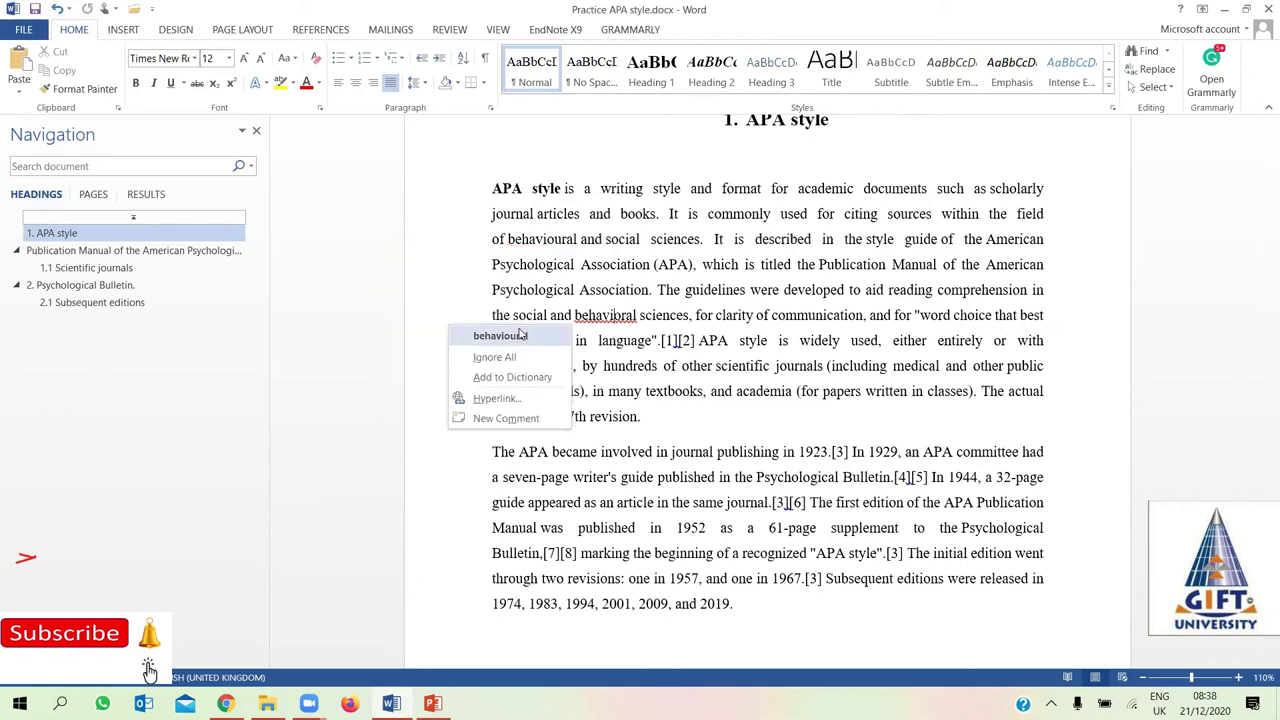
pyautogui.click(524, 313)
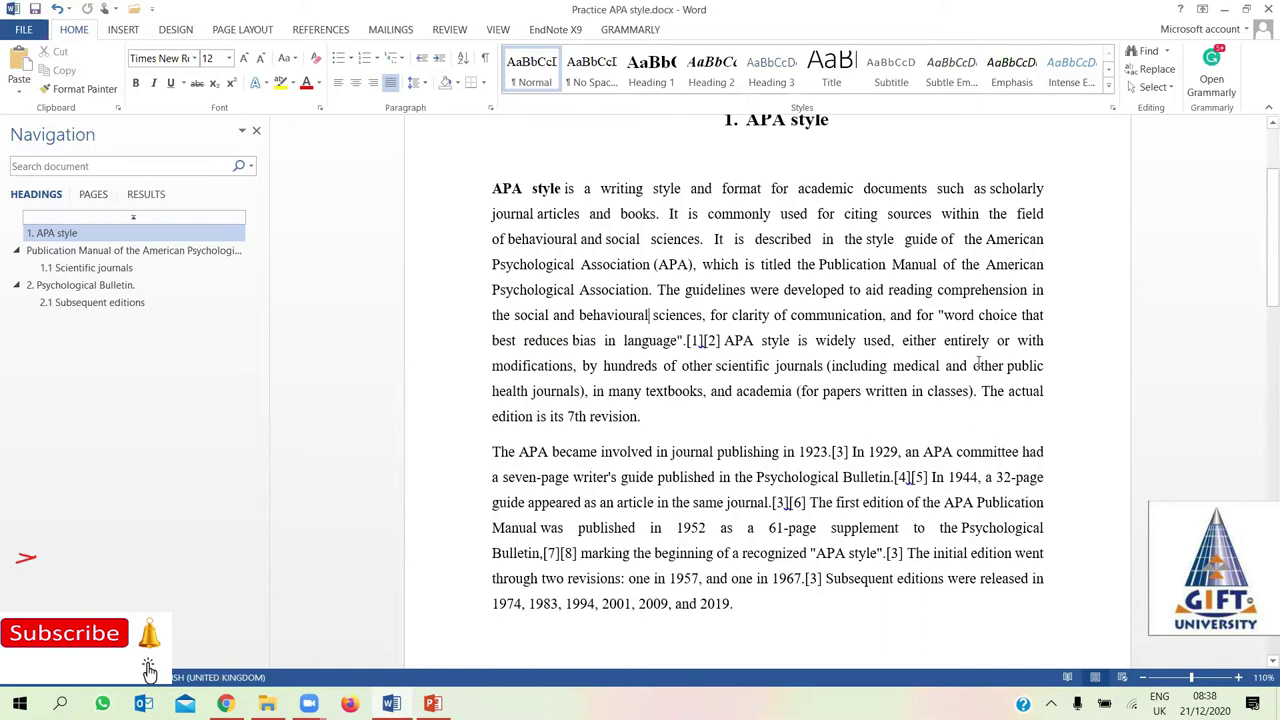
pyautogui.rightClick(622, 310)
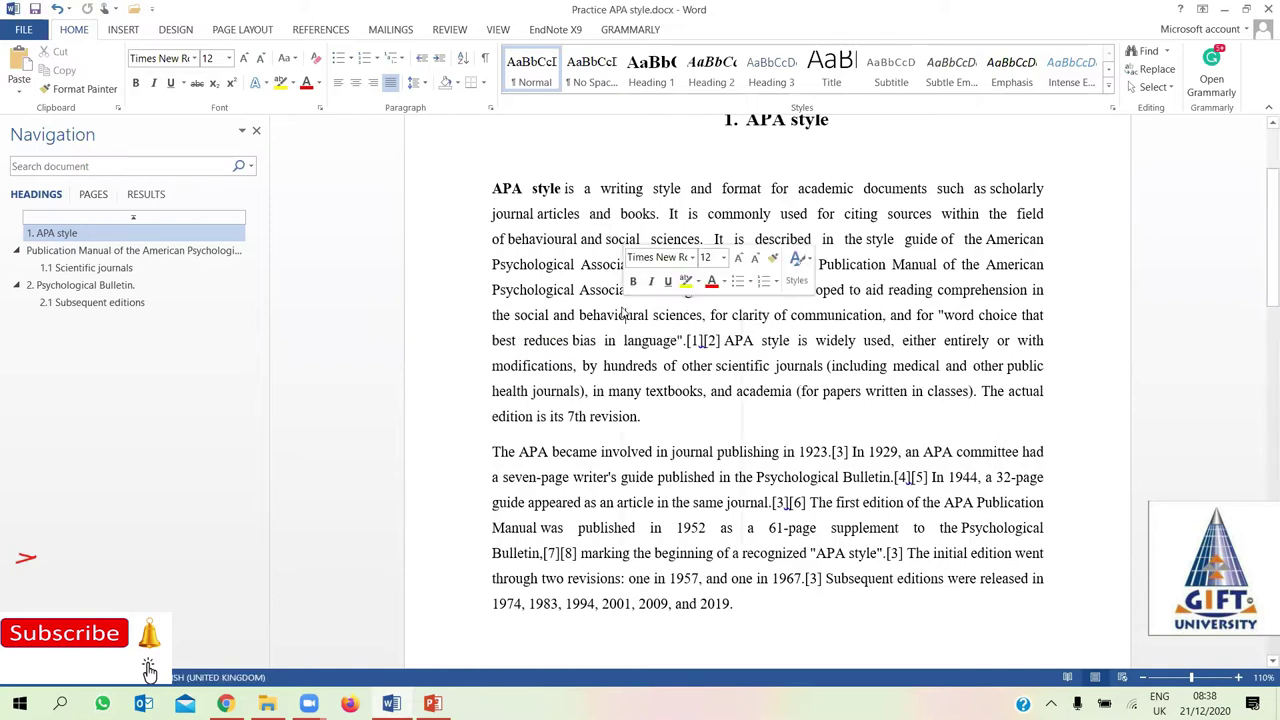
pyautogui.click(573, 305)
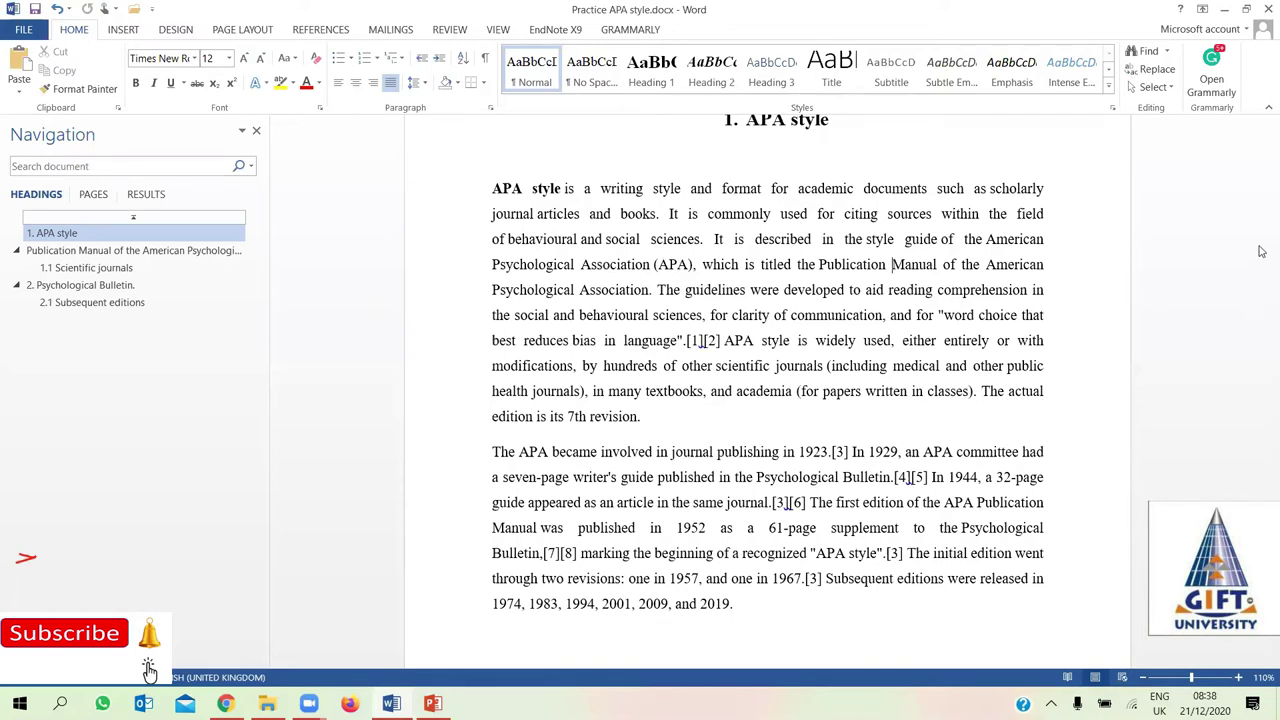
# Select the text from 'Association.' through 'language', then clear the selection
pyautogui.moveTo(1262, 256); pyautogui.dragTo(1261, 251)
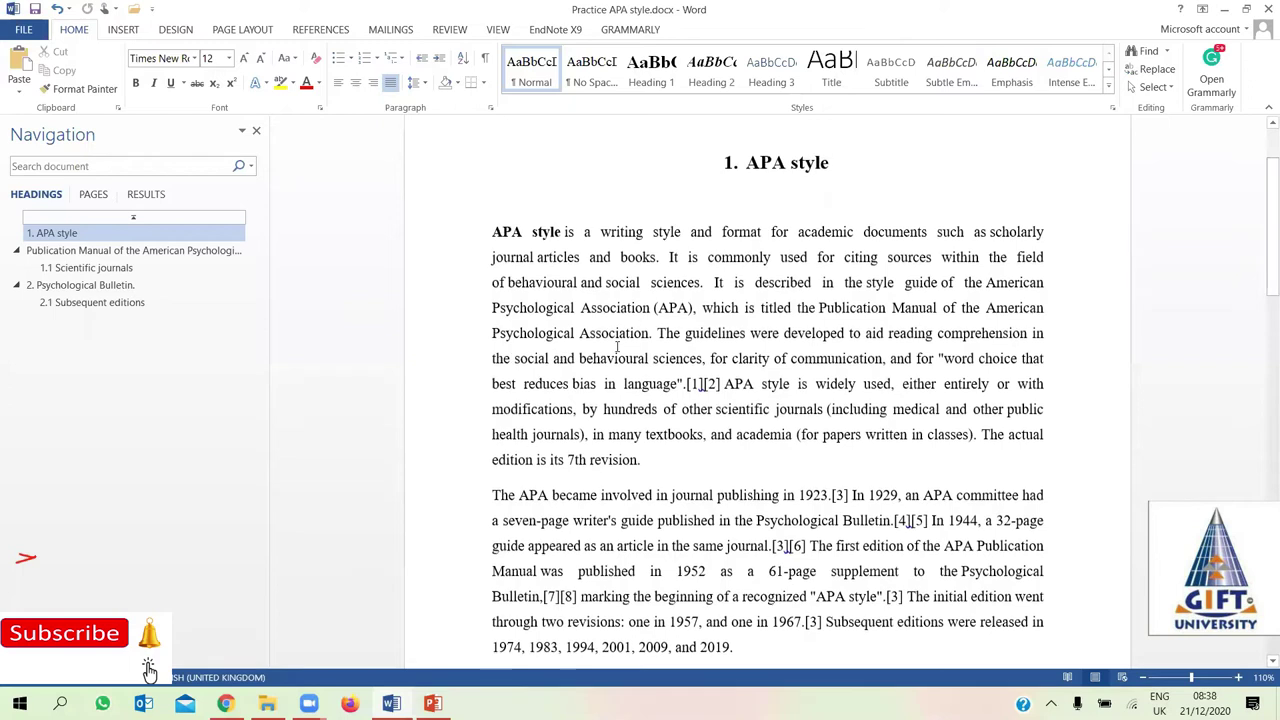
pyautogui.moveTo(579, 330); pyautogui.dragTo(718, 374)
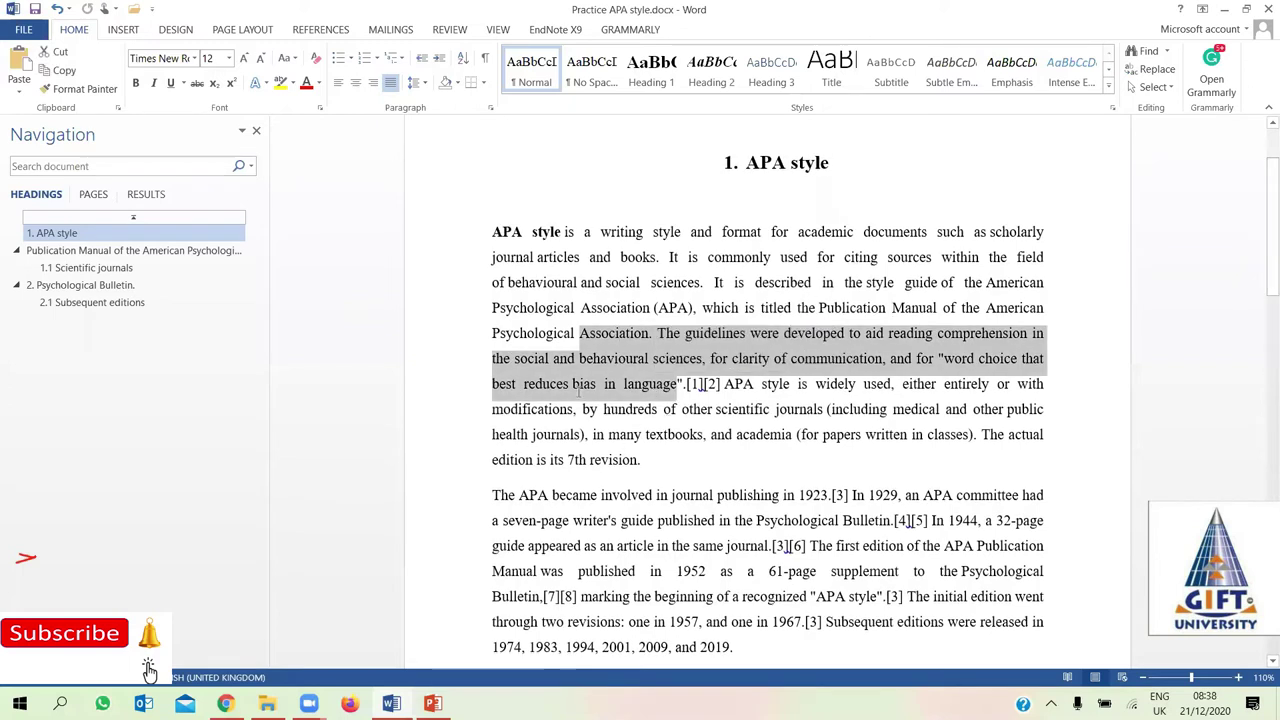
pyautogui.click(620, 434)
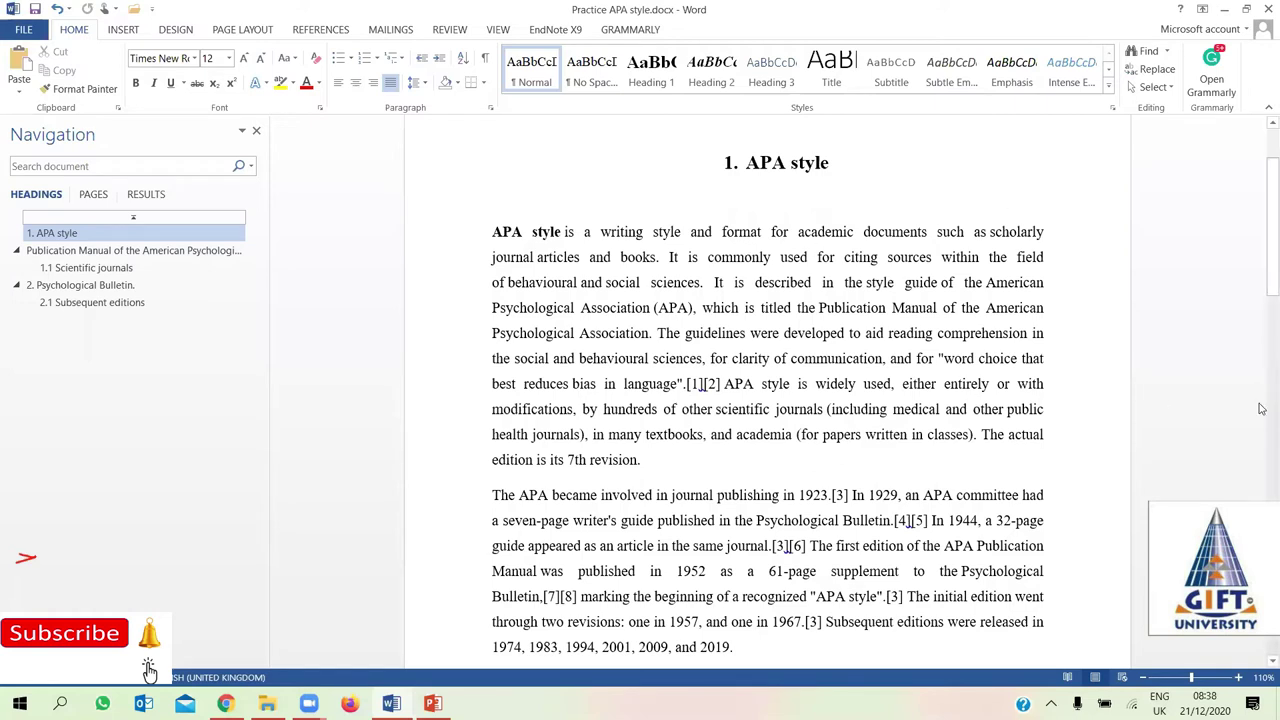
# Scroll to the top, set the caret in the APA style section, and show Insert commands
pyautogui.moveTo(1261, 273); pyautogui.dragTo(1261, 350)
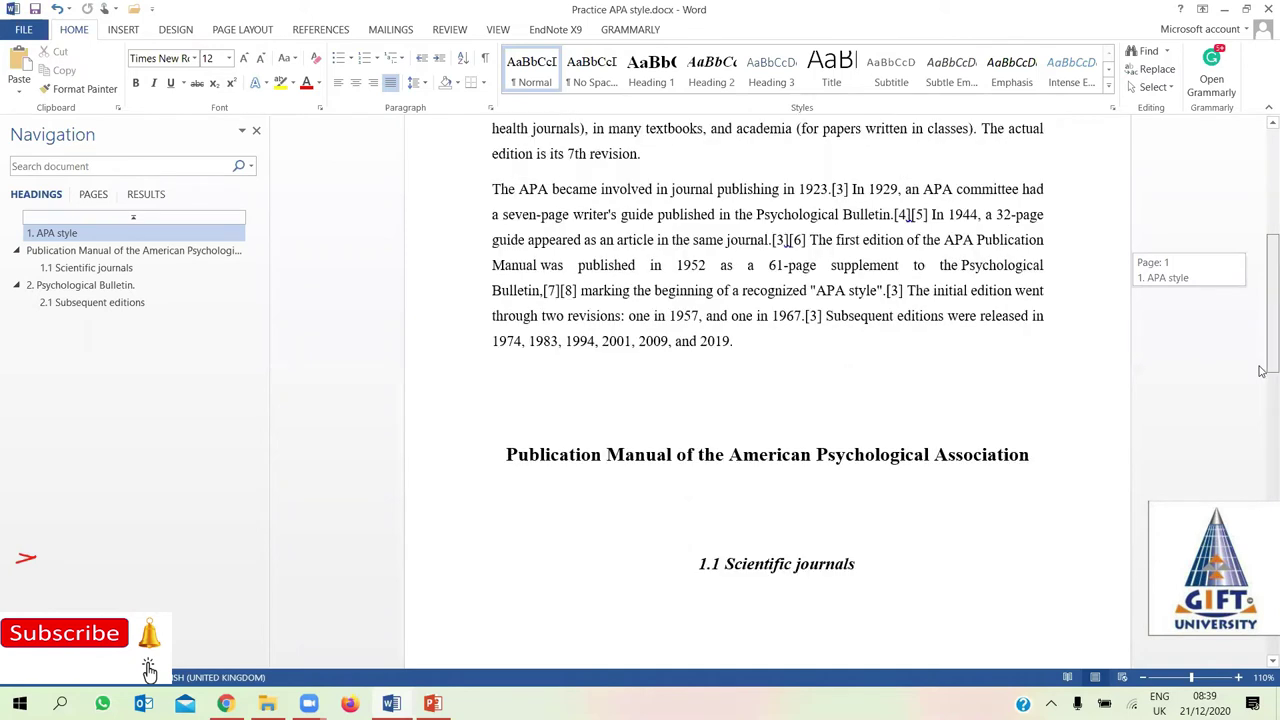
pyautogui.moveTo(1261, 371); pyautogui.dragTo(1261, 220)
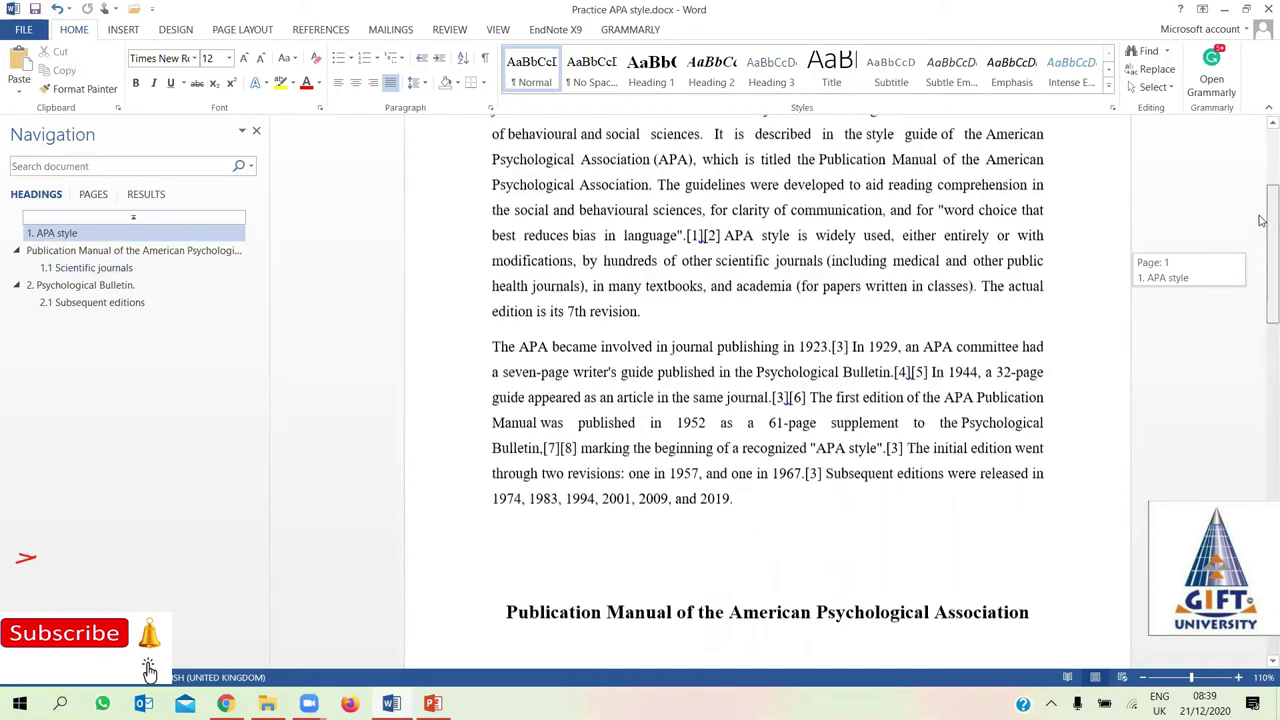
pyautogui.scroll(5, 858, 235)
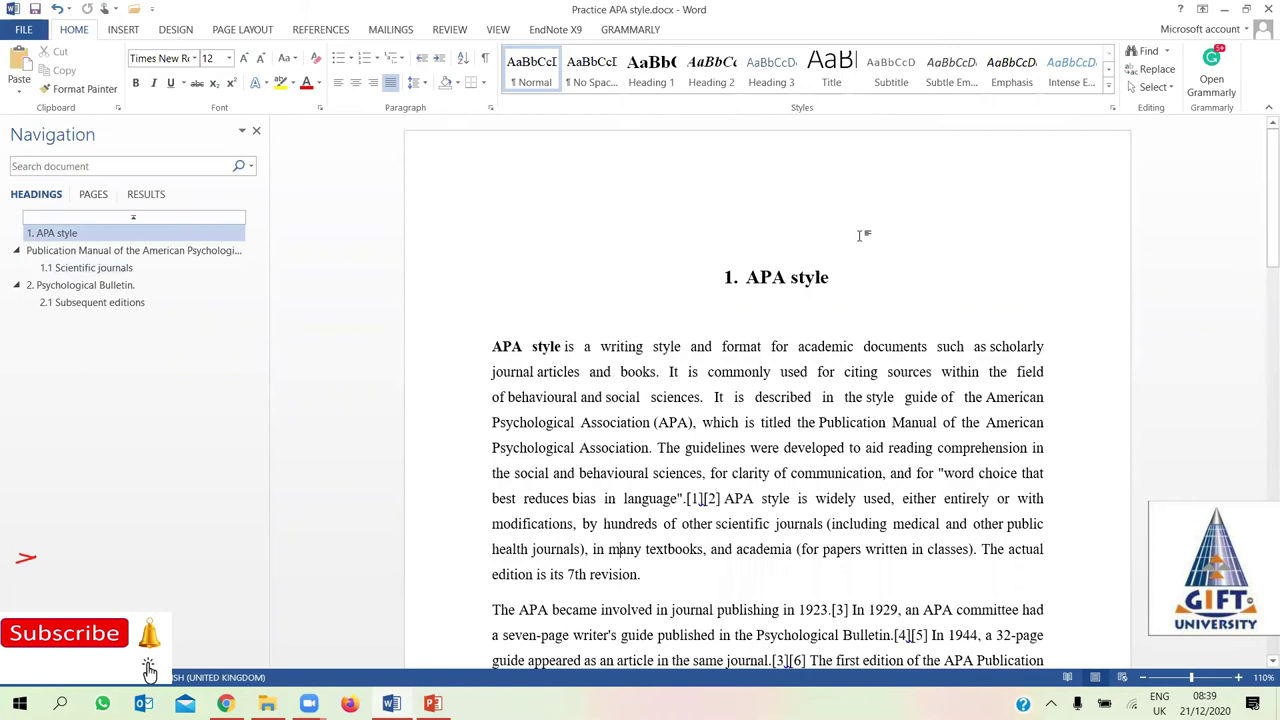
pyautogui.click(858, 235)
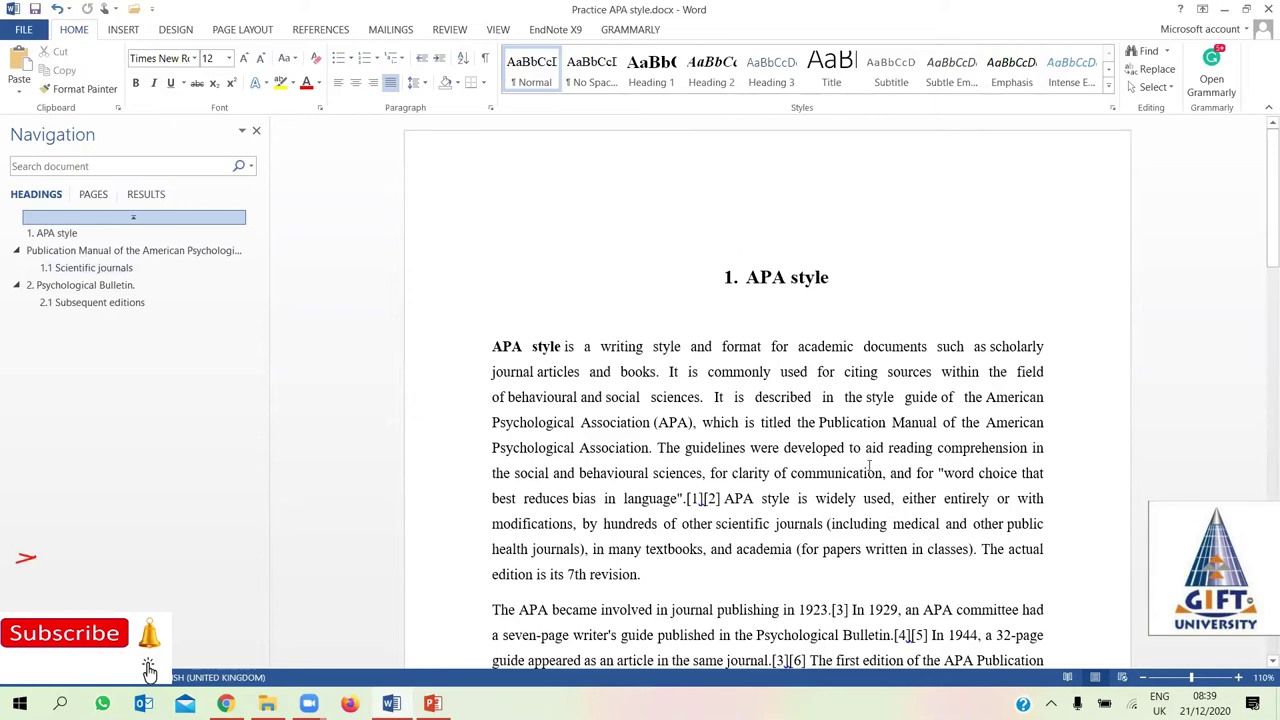
pyautogui.click(848, 420)
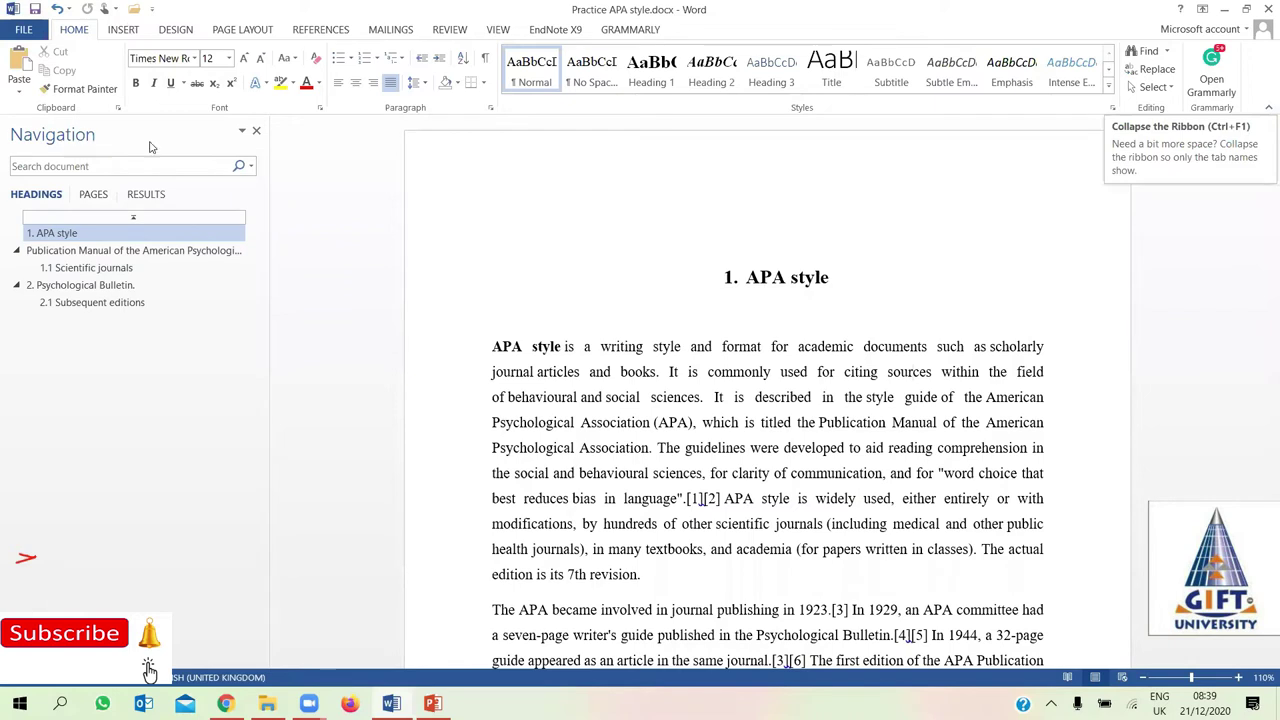
pyautogui.click(121, 32)
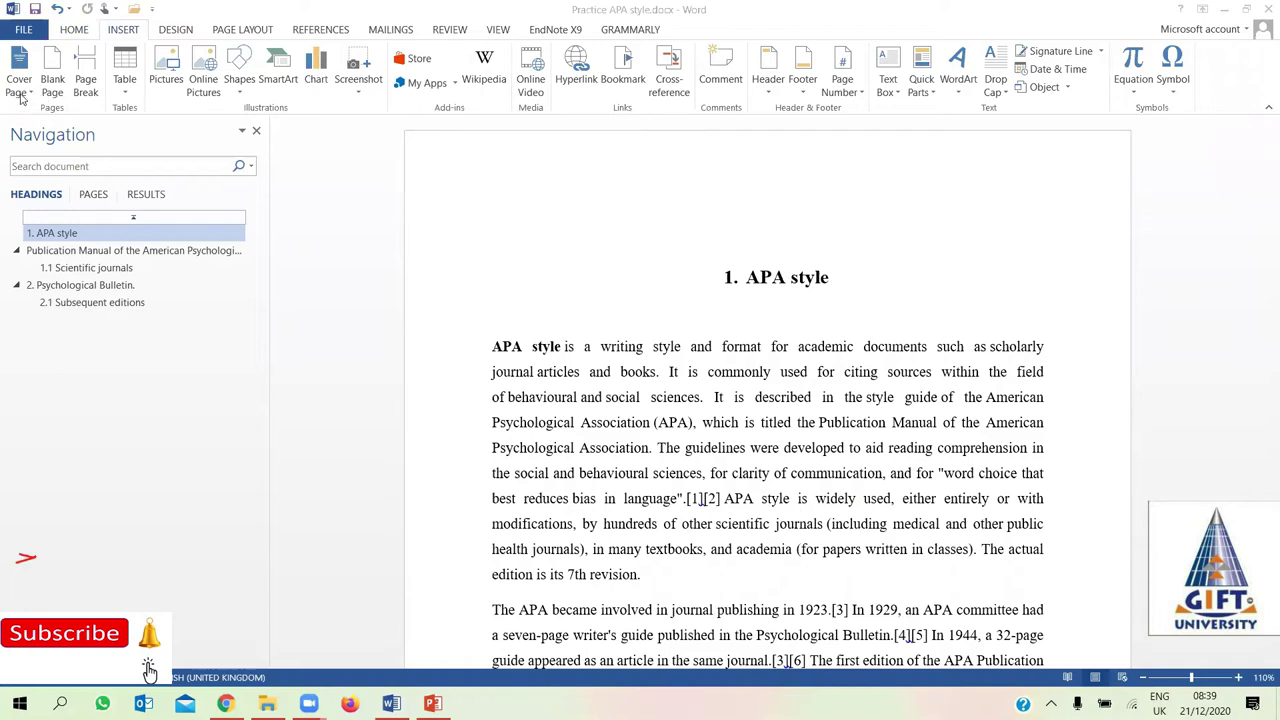
# Browse the Cover Page gallery and insert the Austin design at the document's front
pyautogui.click(22, 85)
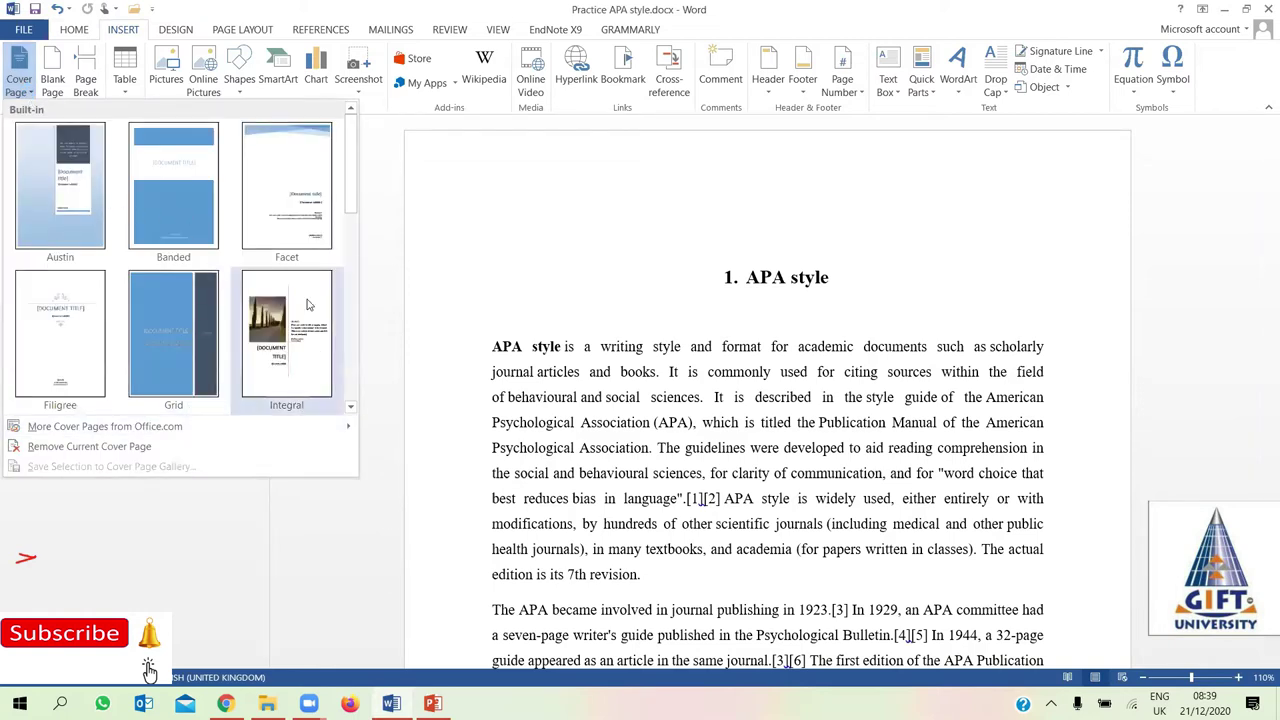
pyautogui.moveTo(357, 192); pyautogui.dragTo(350, 302)
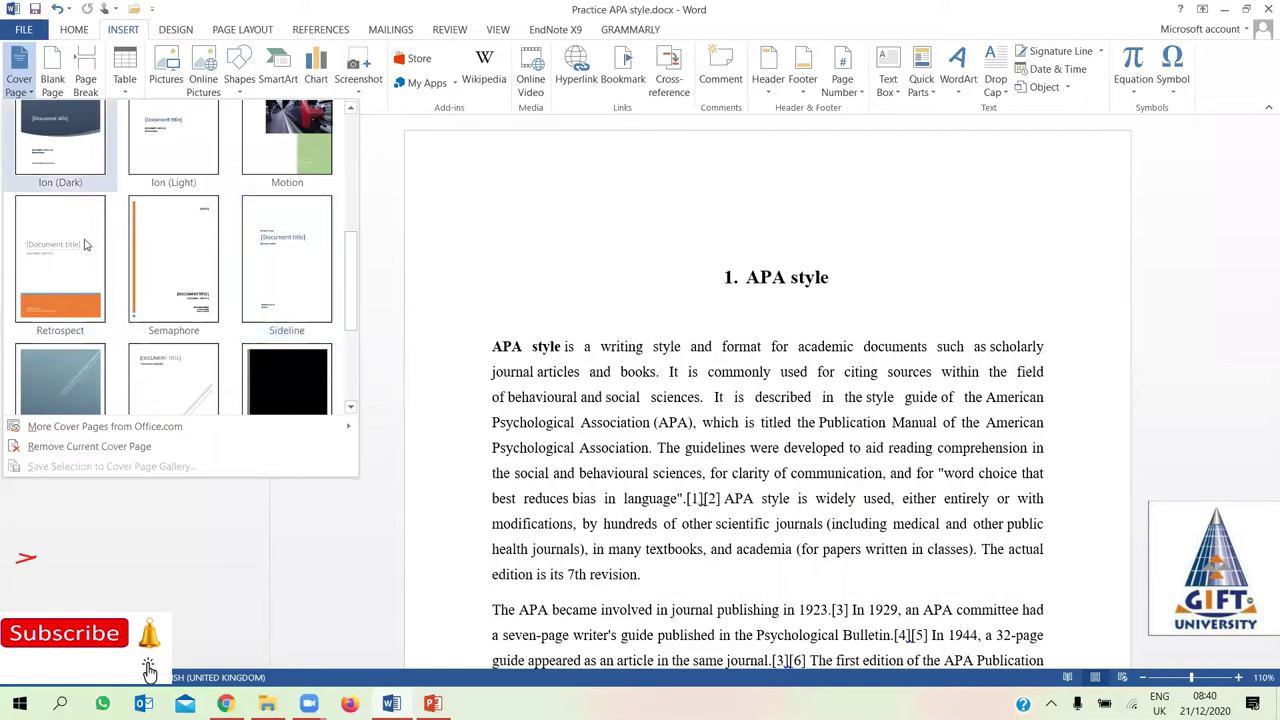
pyautogui.moveTo(351, 282)
pyautogui.mouseDown()
pyautogui.moveTo(350, 358)
pyautogui.moveTo(358, 142)
pyautogui.mouseUp()
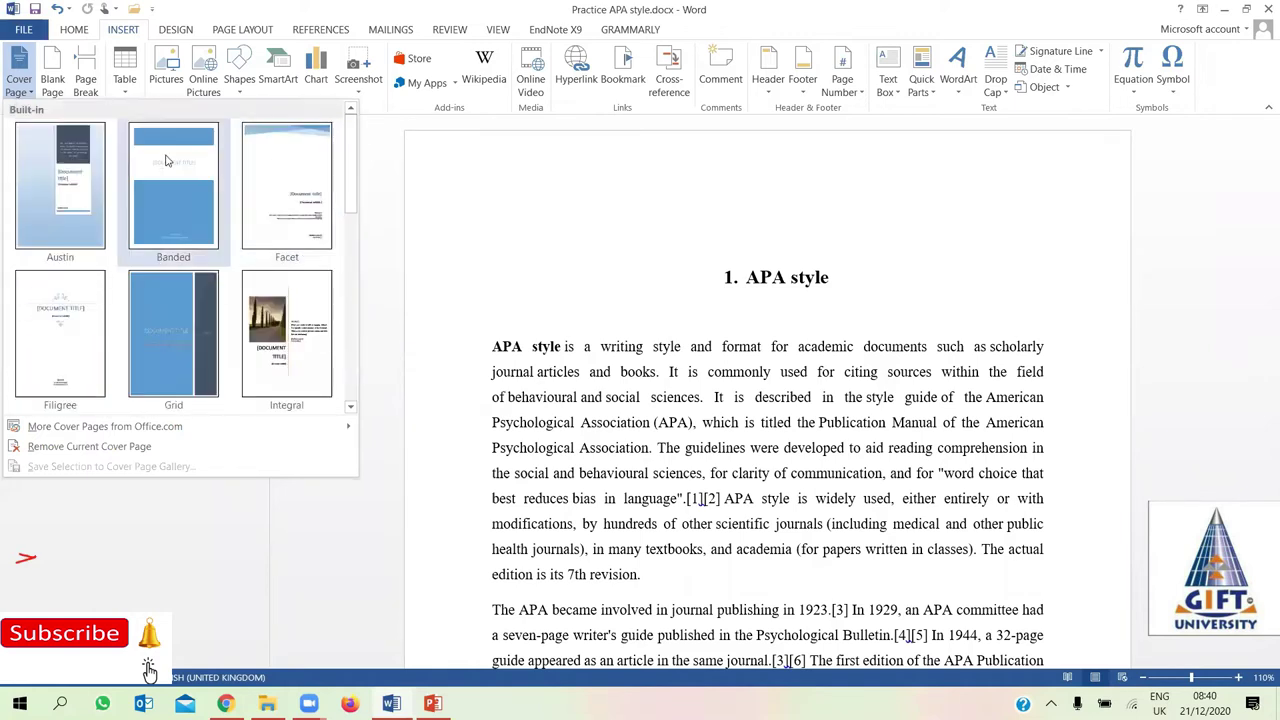
pyautogui.click(71, 178)
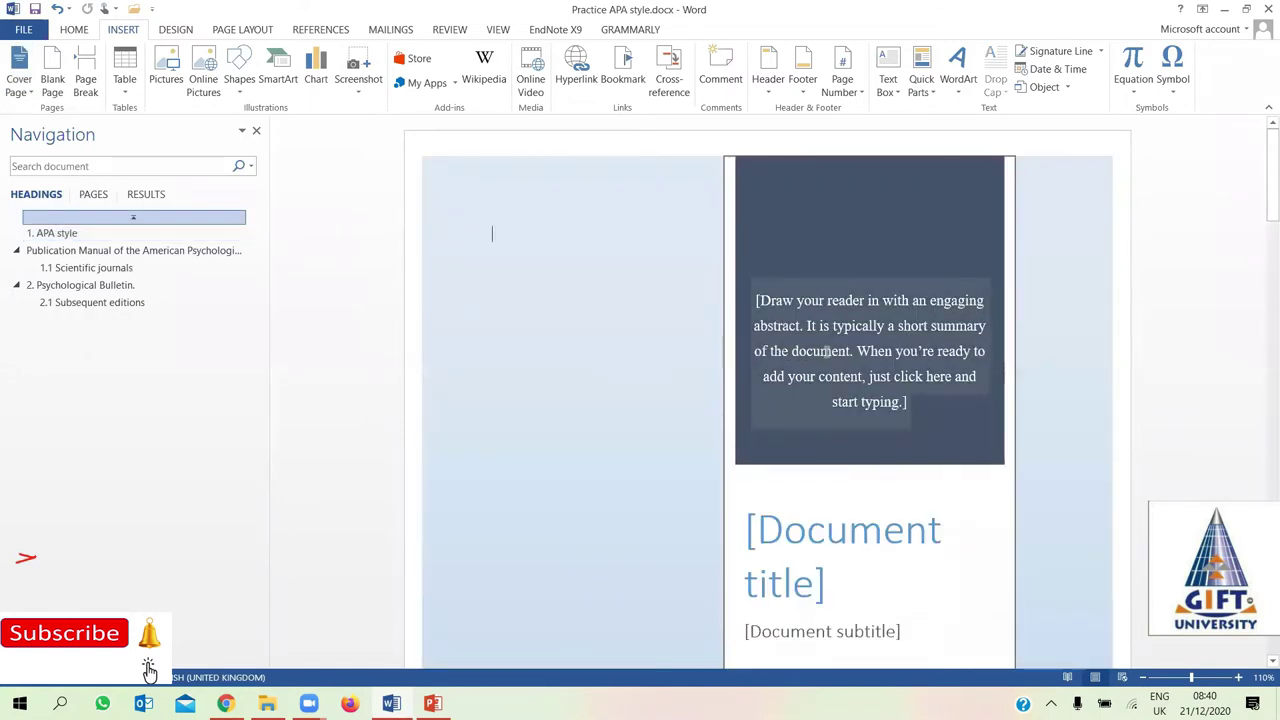
# Scroll through the new cover, then open and dismiss the cover page gallery without choosing
pyautogui.moveTo(1266, 205); pyautogui.dragTo(1262, 449)
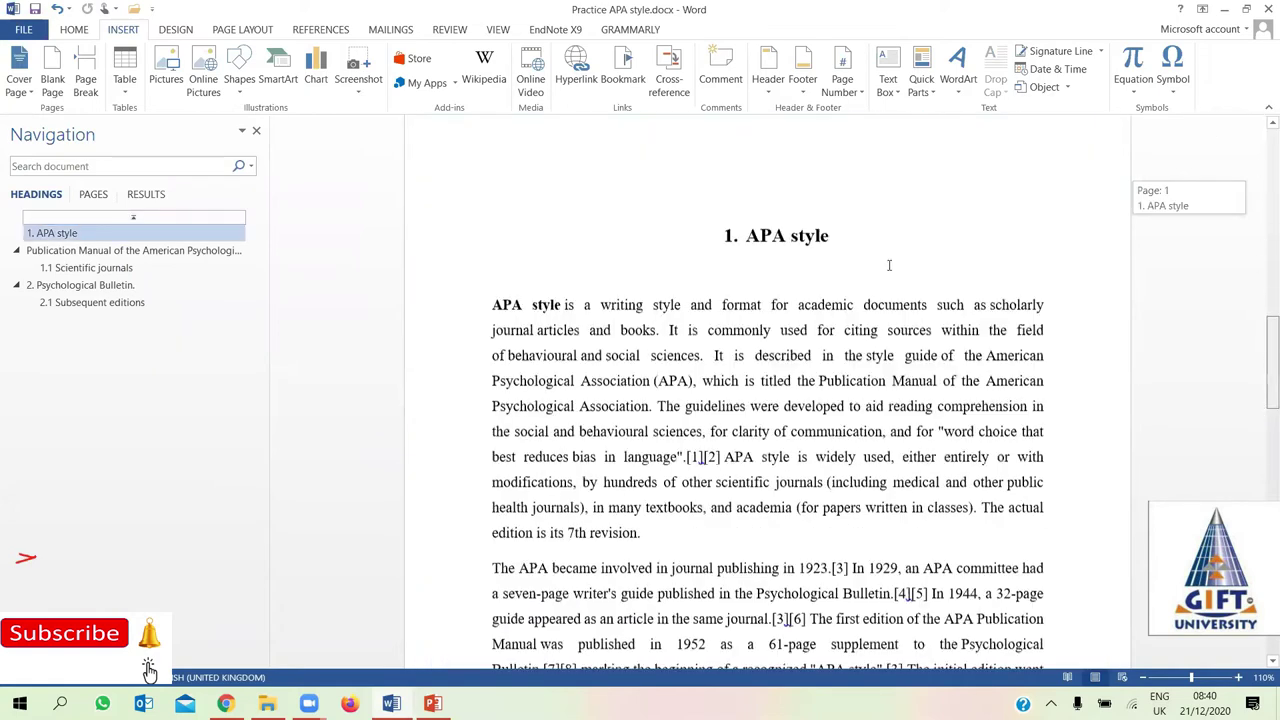
pyautogui.click(26, 92)
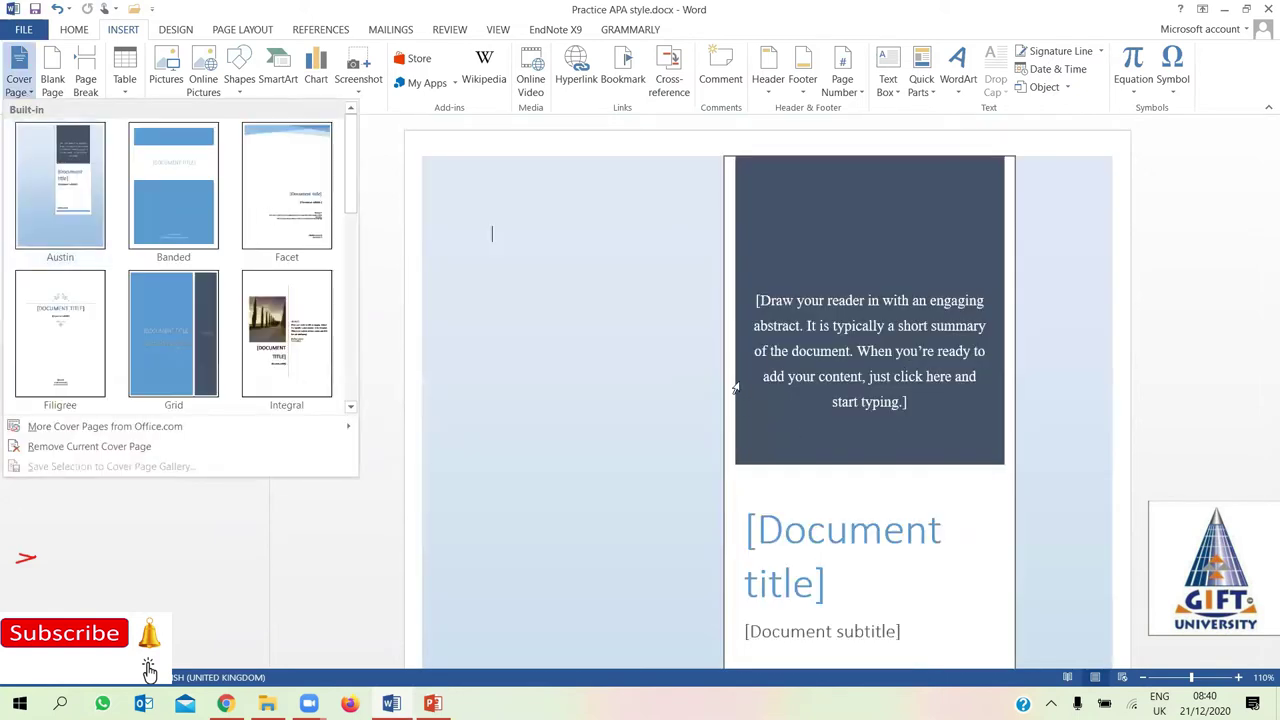
pyautogui.click(786, 310)
# Inspect the cover's abstract, subtitle and blue background shape, then reopen the Cover Page gallery
pyautogui.click(786, 309)
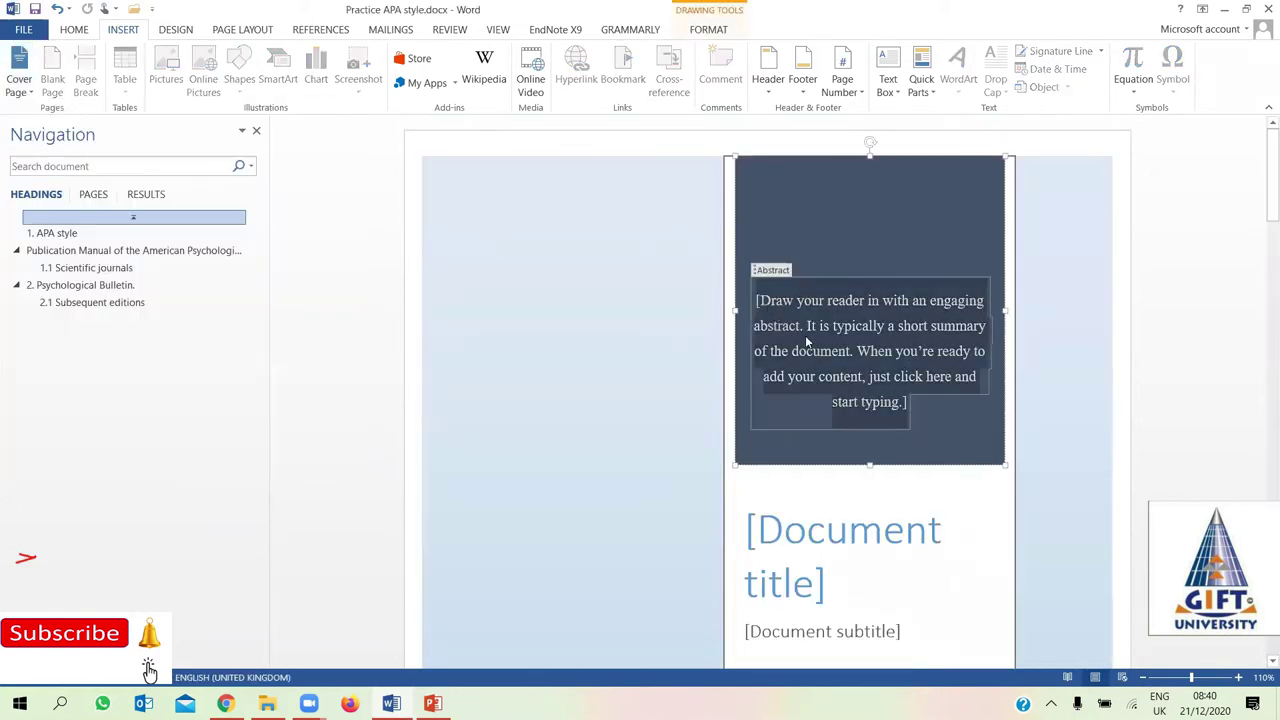
pyautogui.click(851, 645)
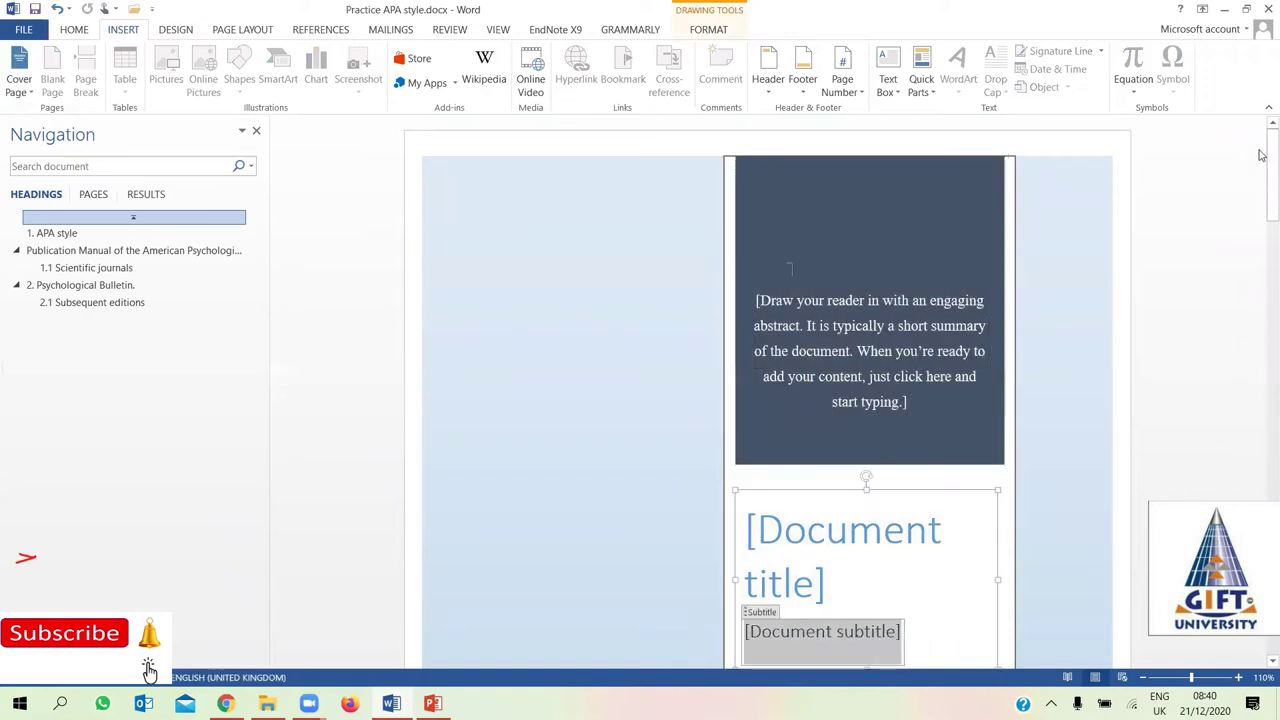
pyautogui.moveTo(1260, 155); pyautogui.dragTo(1260, 238)
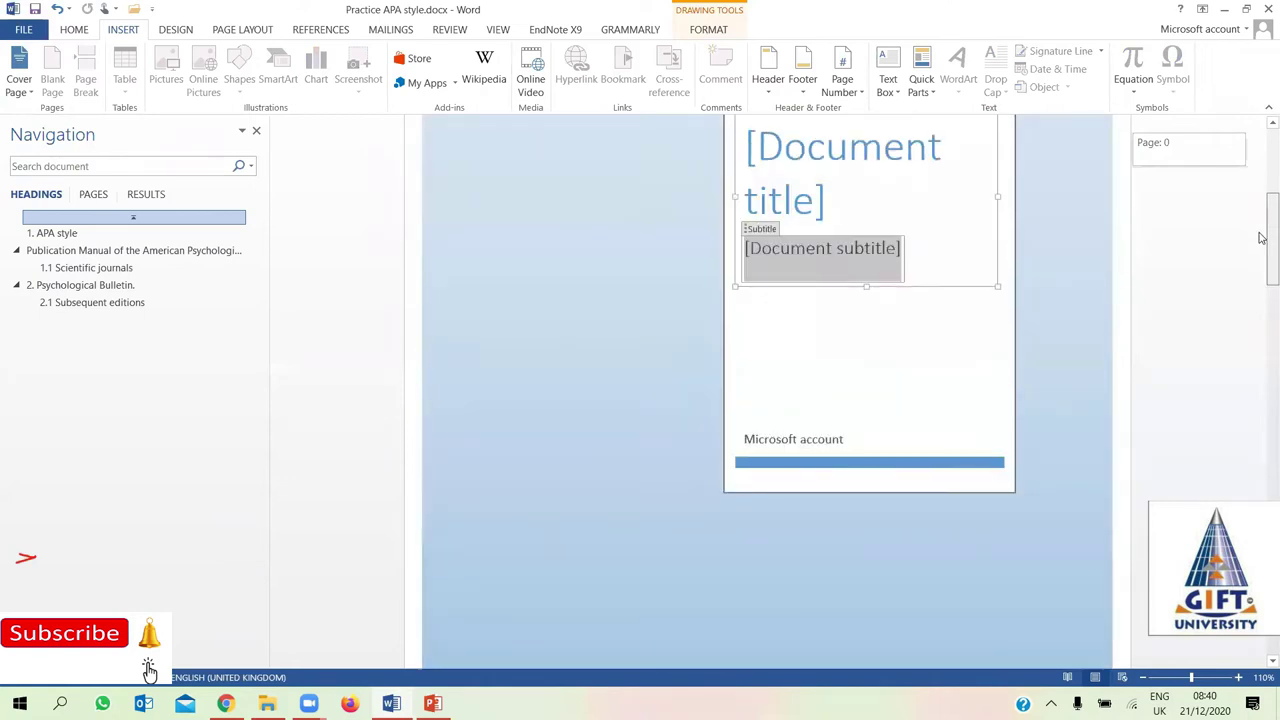
pyautogui.click(862, 248)
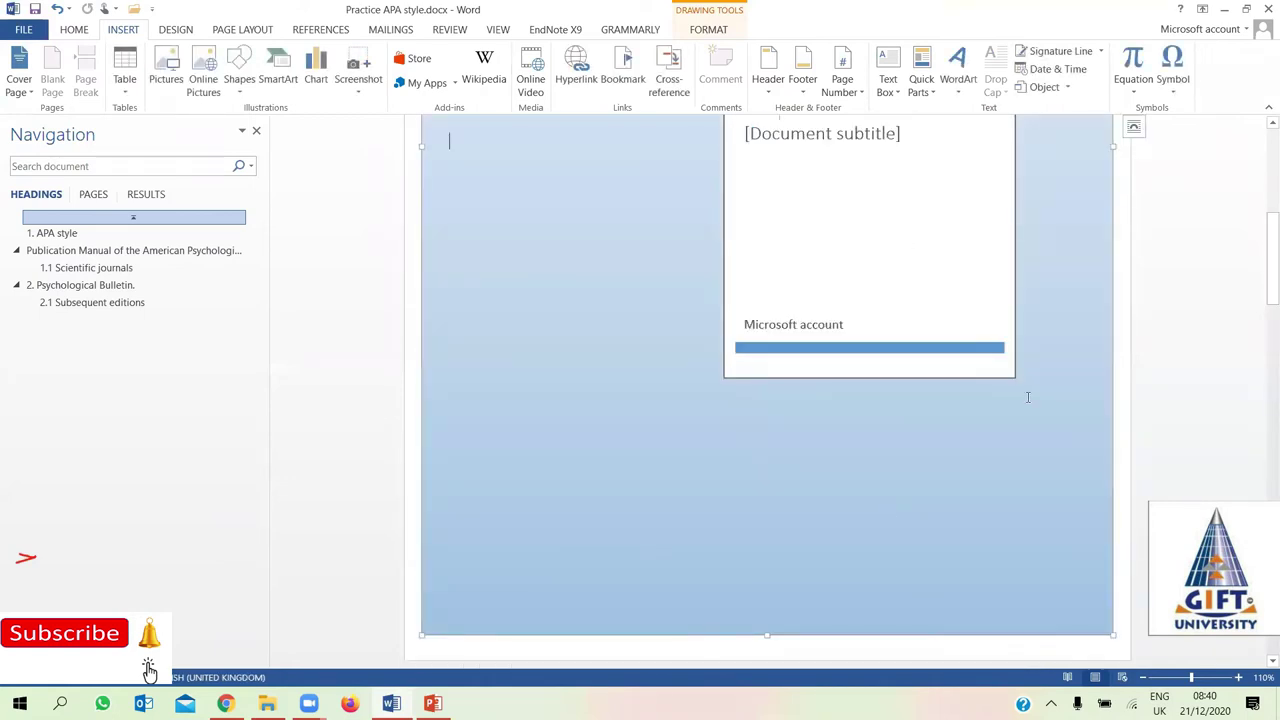
pyautogui.moveTo(1262, 282)
pyautogui.mouseDown()
pyautogui.moveTo(1262, 193)
pyautogui.moveTo(1262, 328)
pyautogui.moveTo(1262, 262)
pyautogui.mouseUp()
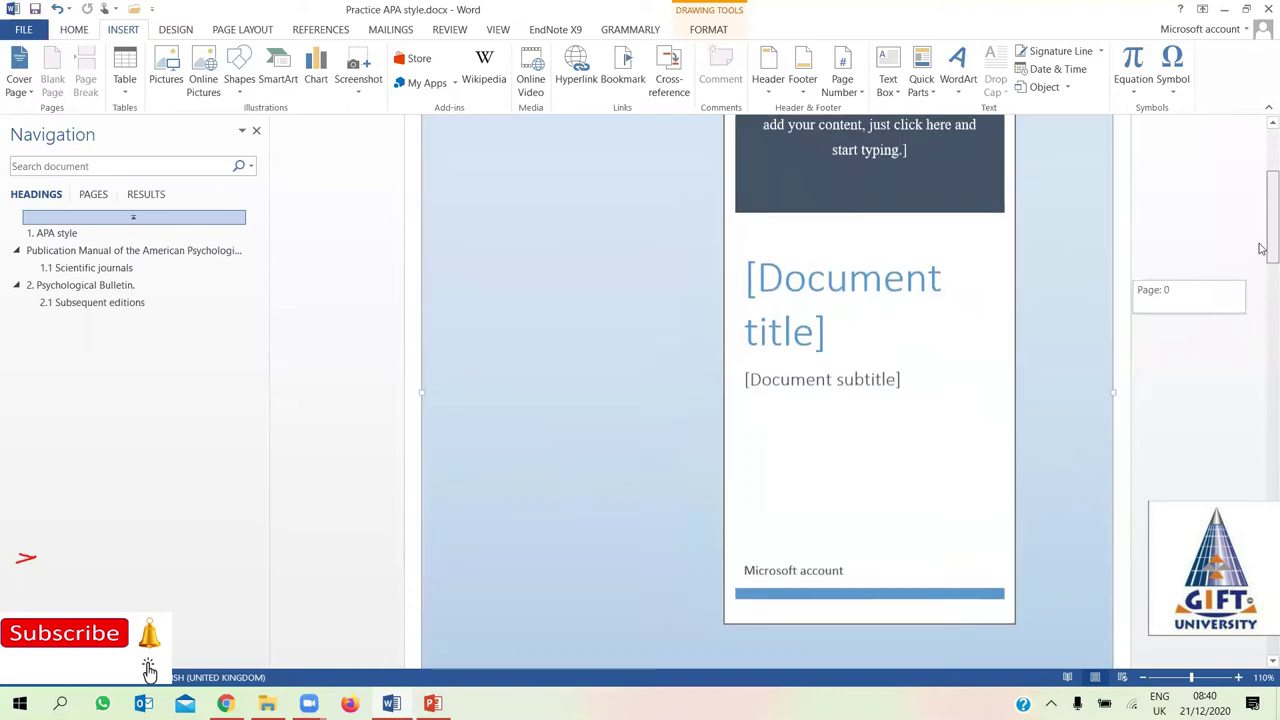
pyautogui.click(36, 92)
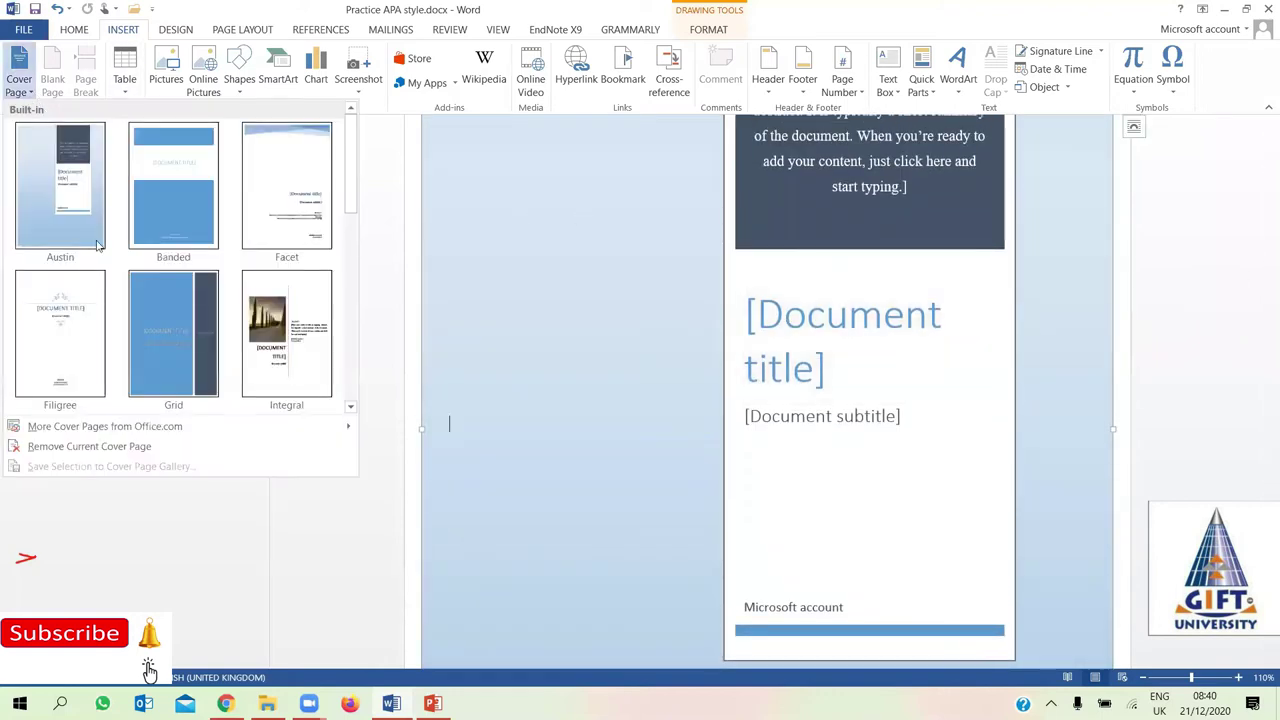
# Swap in the Integral cover page and select its abstract and subtitle placeholders
pyautogui.click(277, 362)
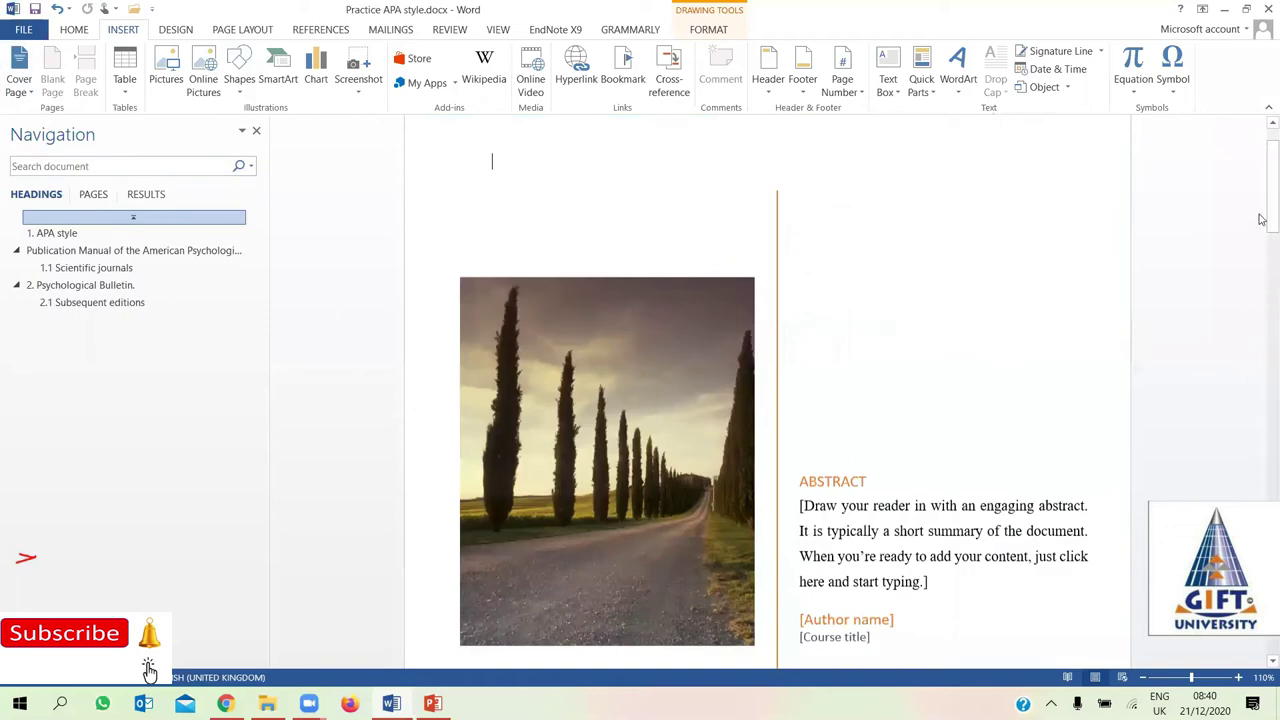
pyautogui.moveTo(1261, 178); pyautogui.dragTo(1261, 349)
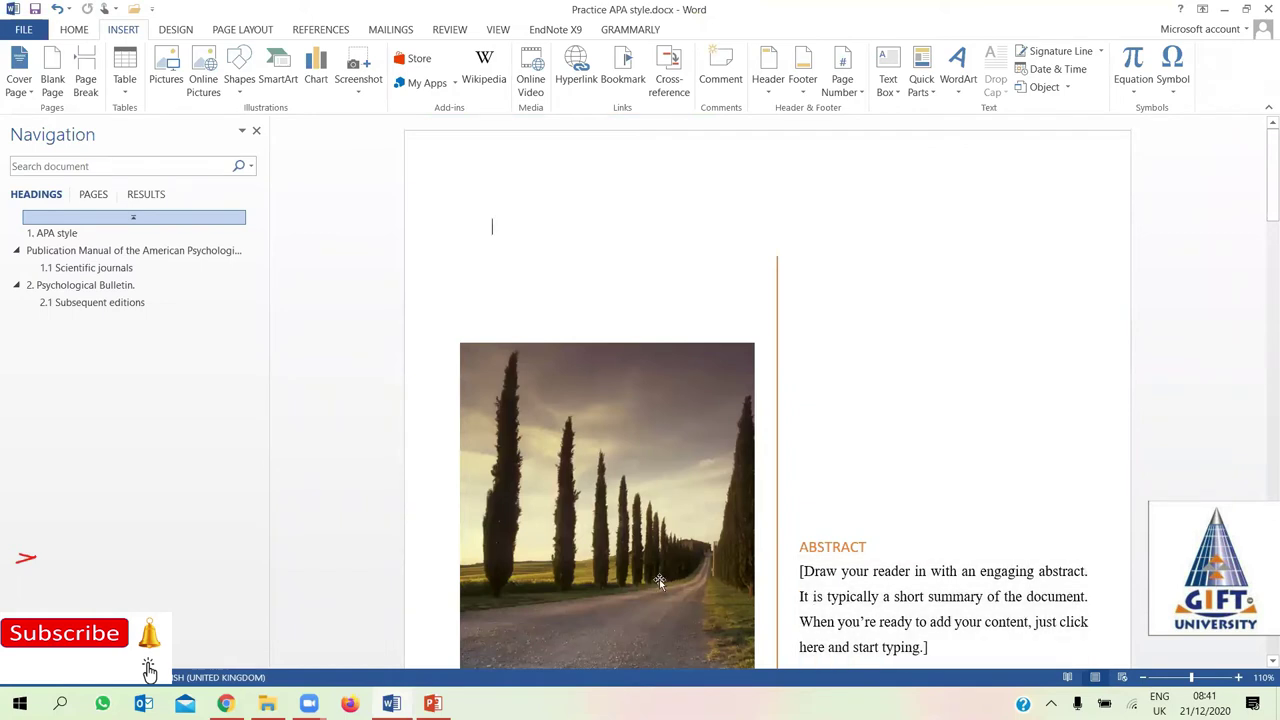
pyautogui.click(817, 587)
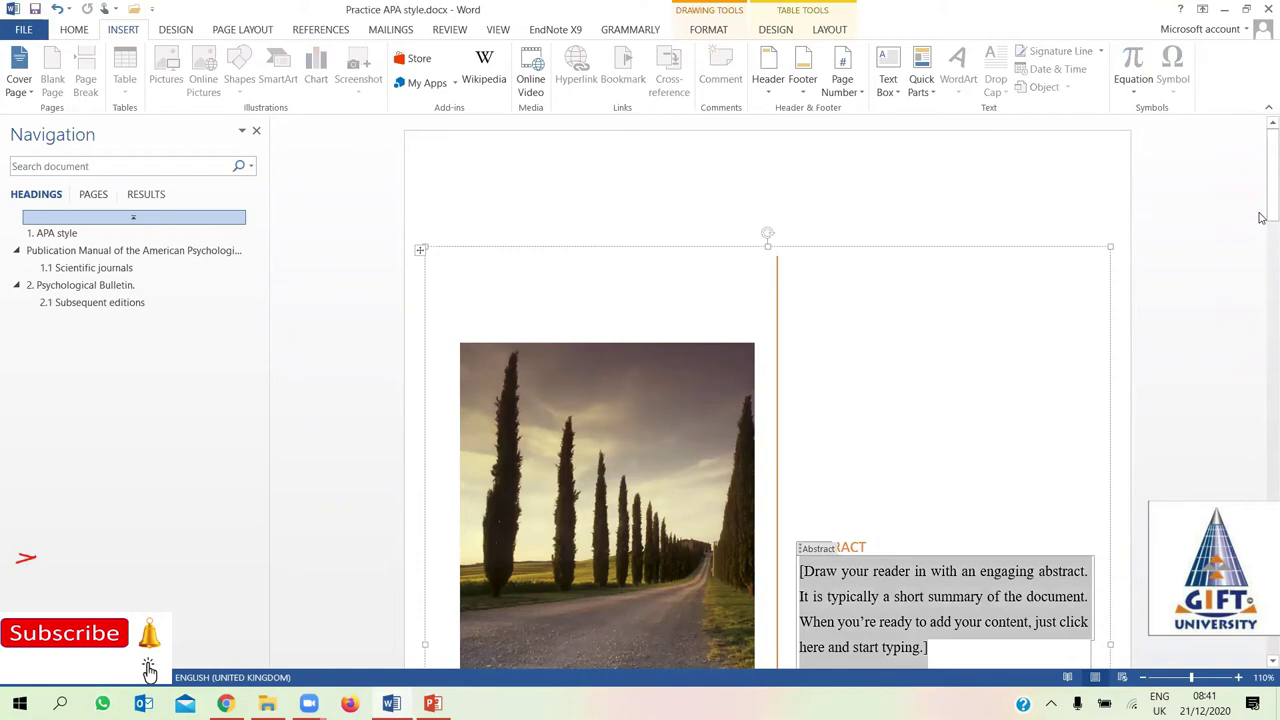
pyautogui.scroll(-5, 1262, 290)
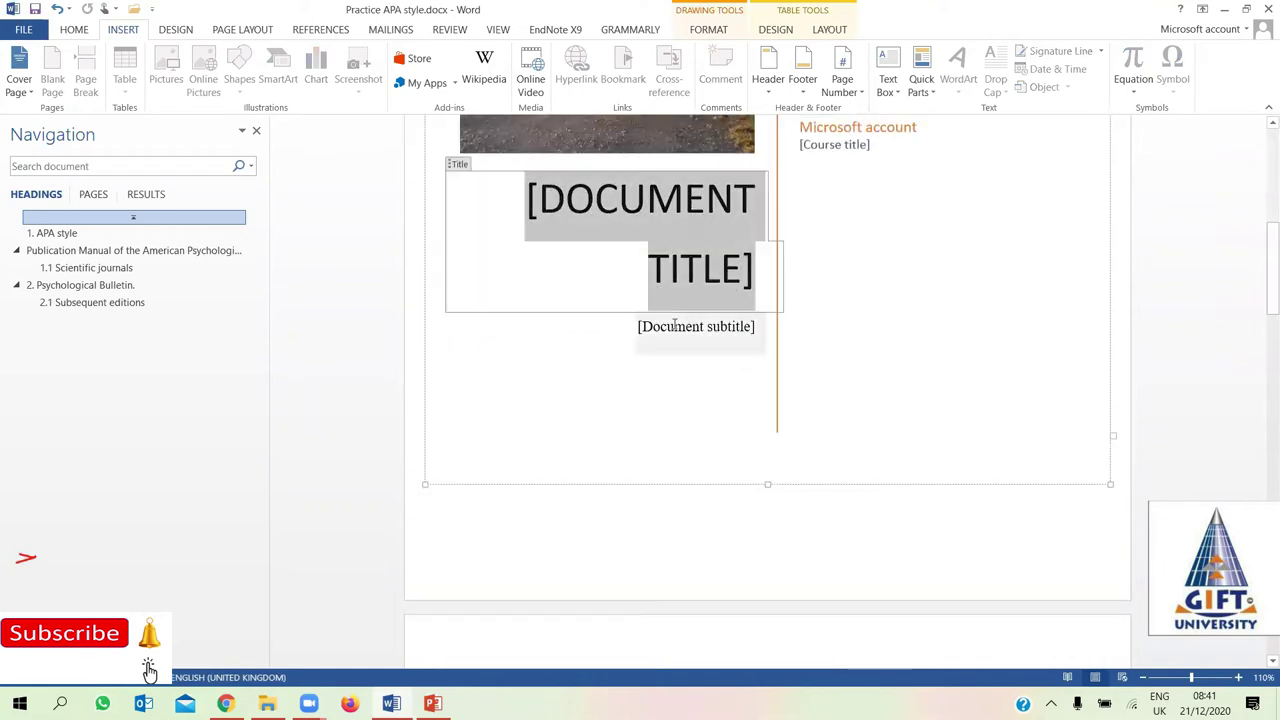
pyautogui.click(678, 330)
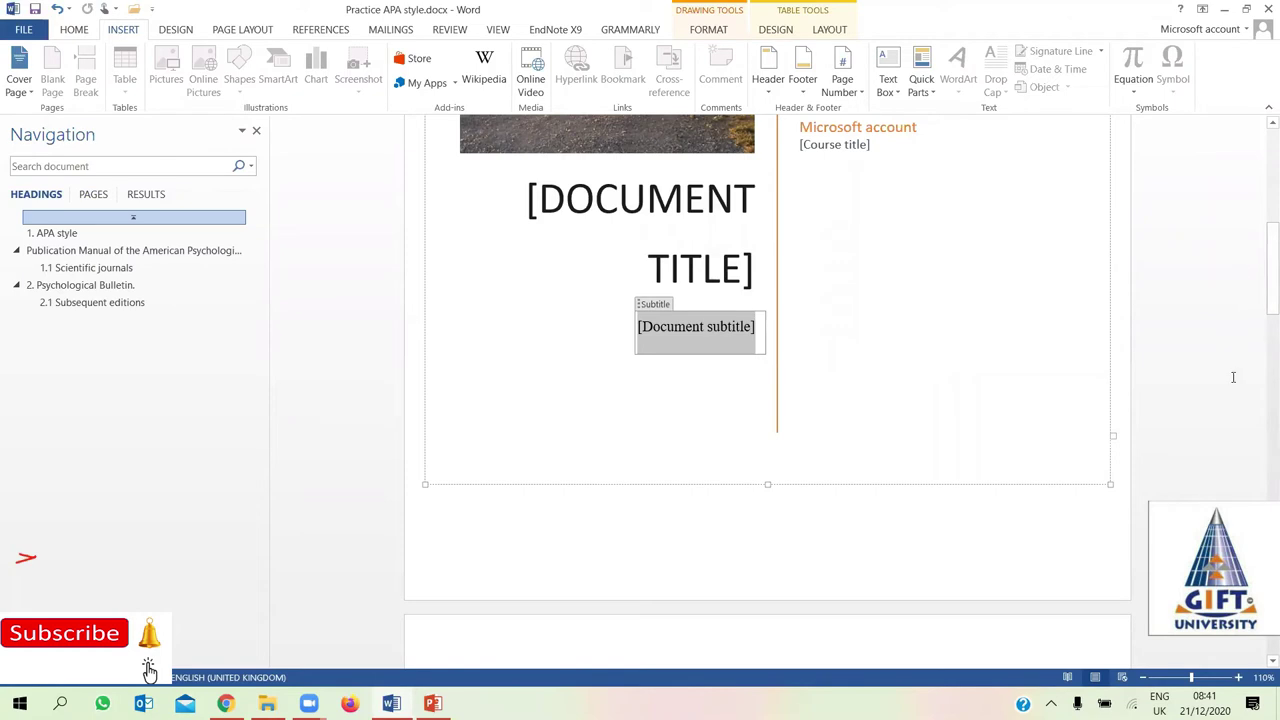
# Select the Integral cover's layout frame and place the caret after the ABSTRACT heading
pyautogui.moveTo(1266, 288); pyautogui.dragTo(1264, 218)
pyautogui.scroll(-1, 790, 211)
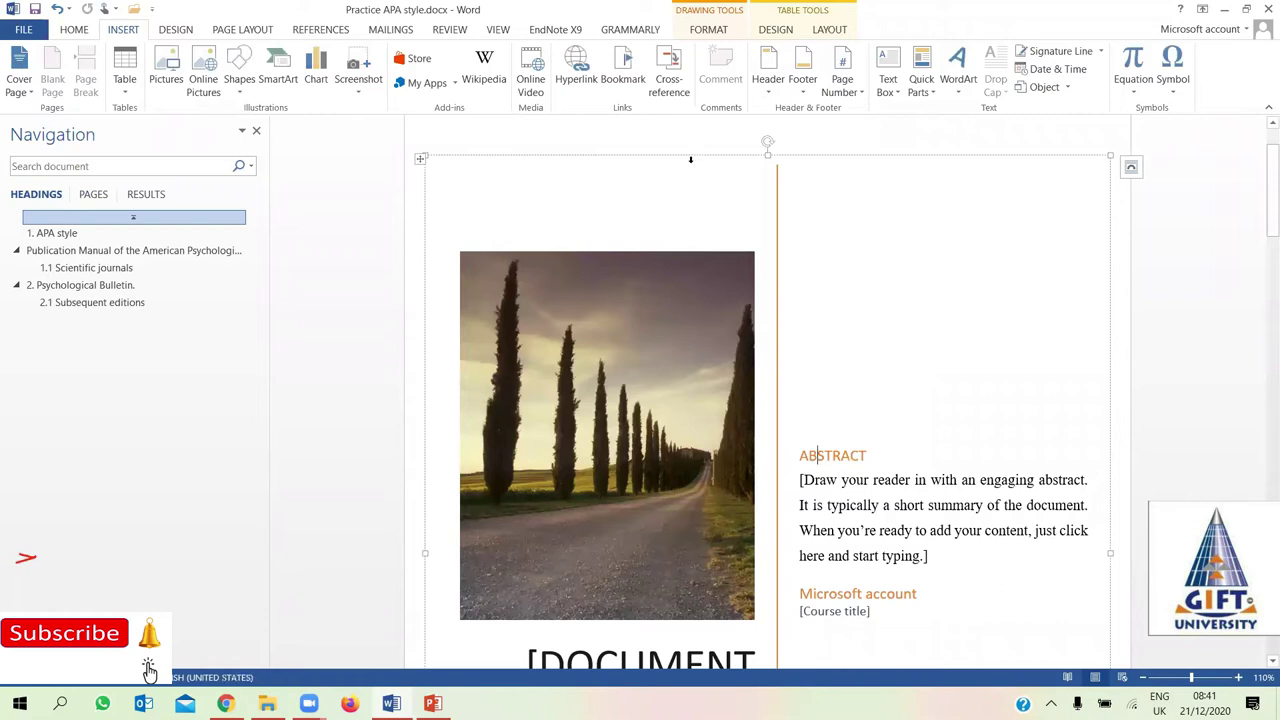
pyautogui.click(676, 205)
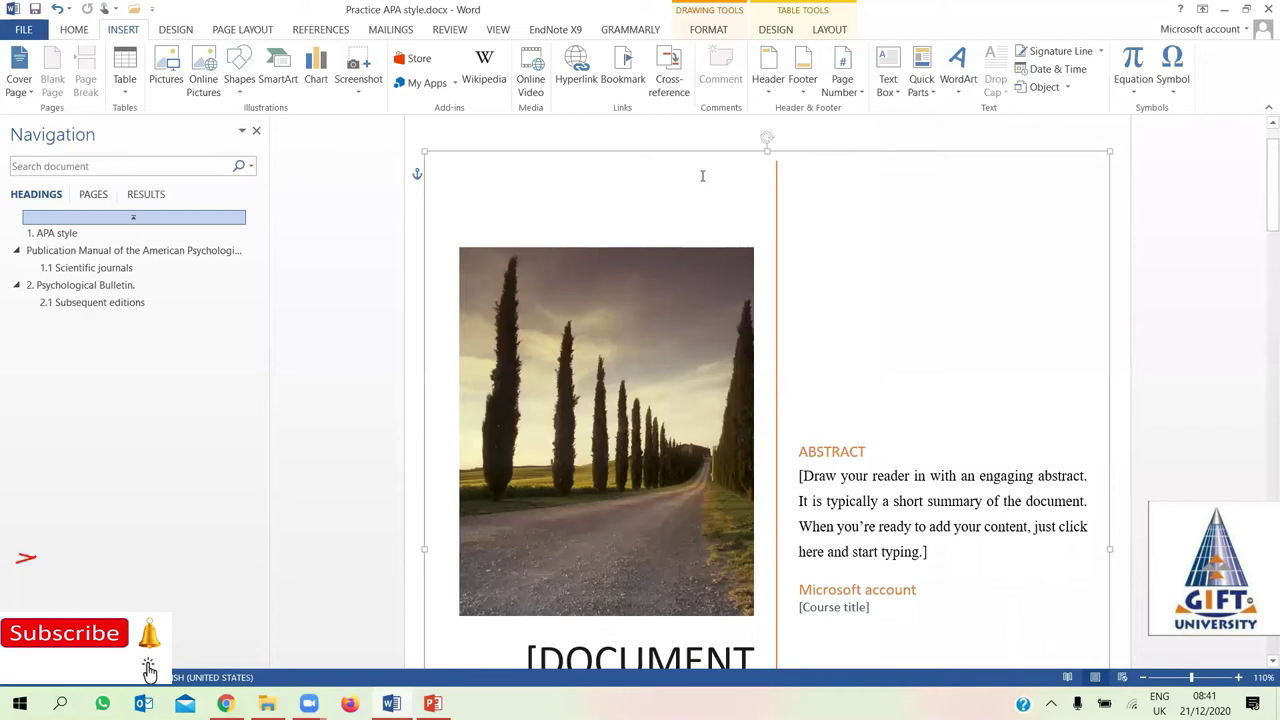
pyautogui.click(783, 217)
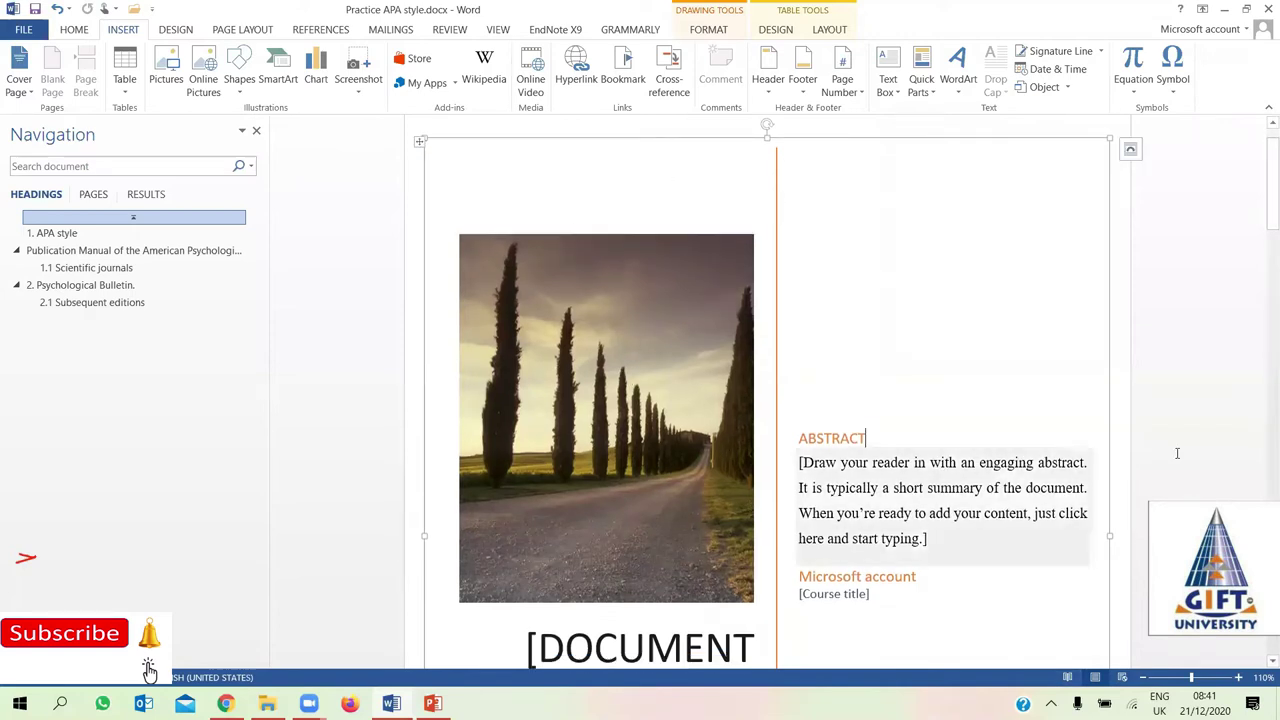
pyautogui.moveTo(1262, 231)
pyautogui.mouseDown()
pyautogui.moveTo(1261, 322)
pyautogui.moveTo(1262, 160)
pyautogui.mouseUp()
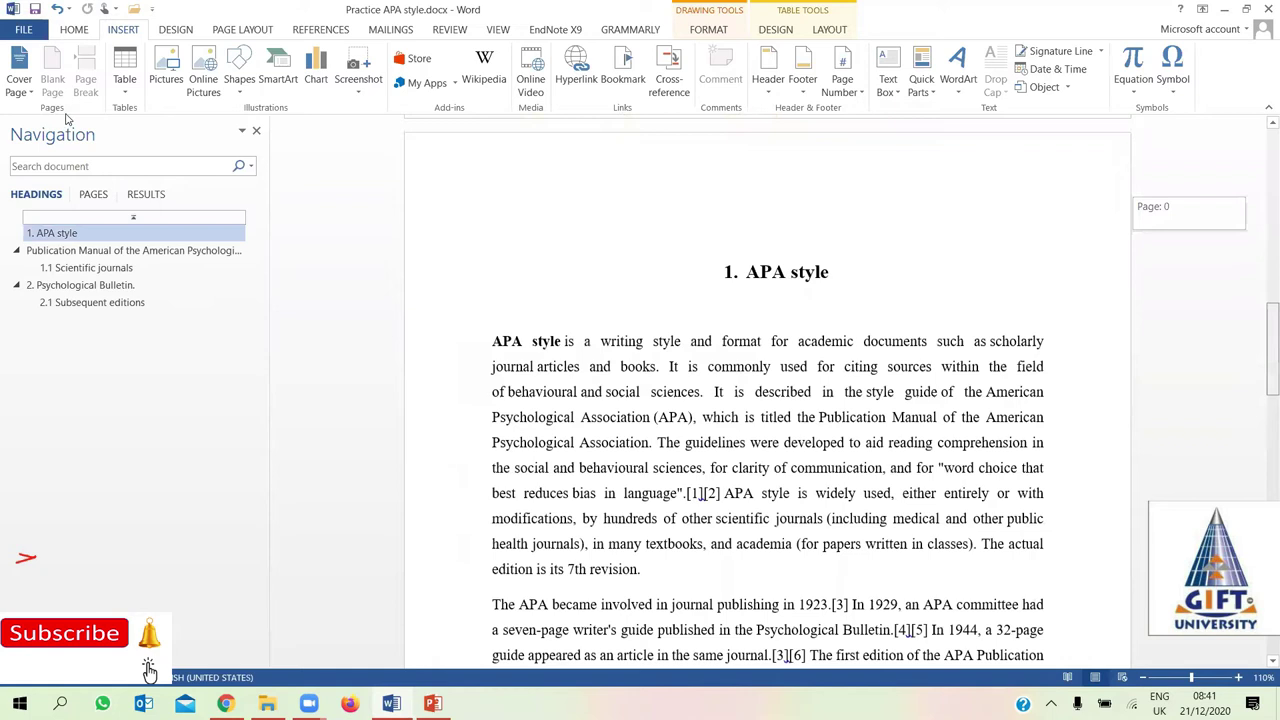
pyautogui.moveTo(1262, 160); pyautogui.dragTo(425, 175)
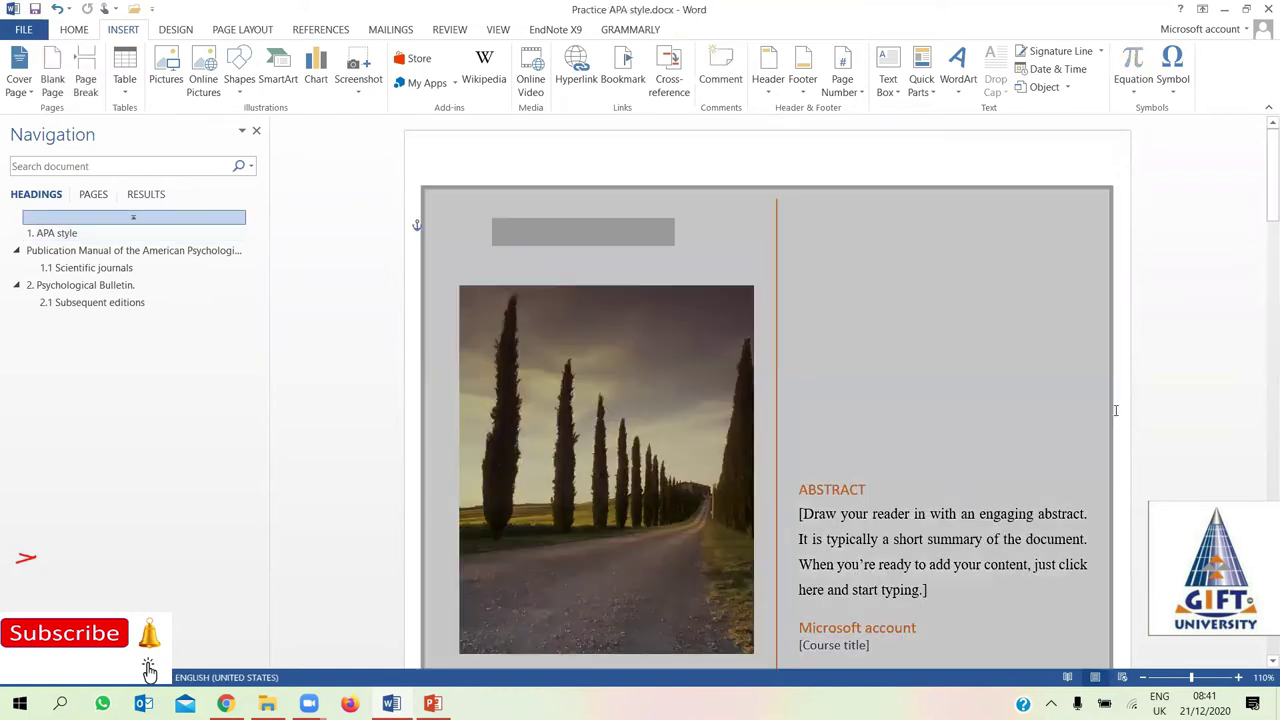
pyautogui.click(793, 301)
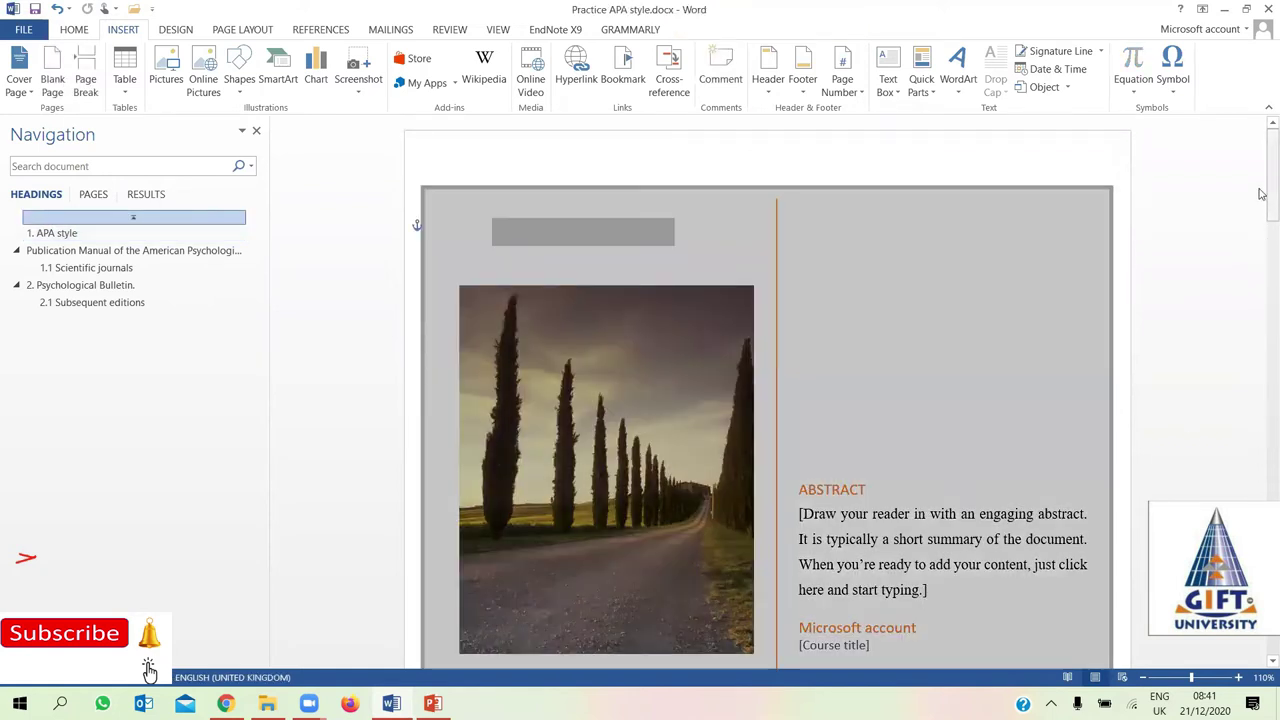
pyautogui.moveTo(1262, 195); pyautogui.dragTo(1260, 335)
pyautogui.moveTo(996, 364); pyautogui.dragTo(996, 364)
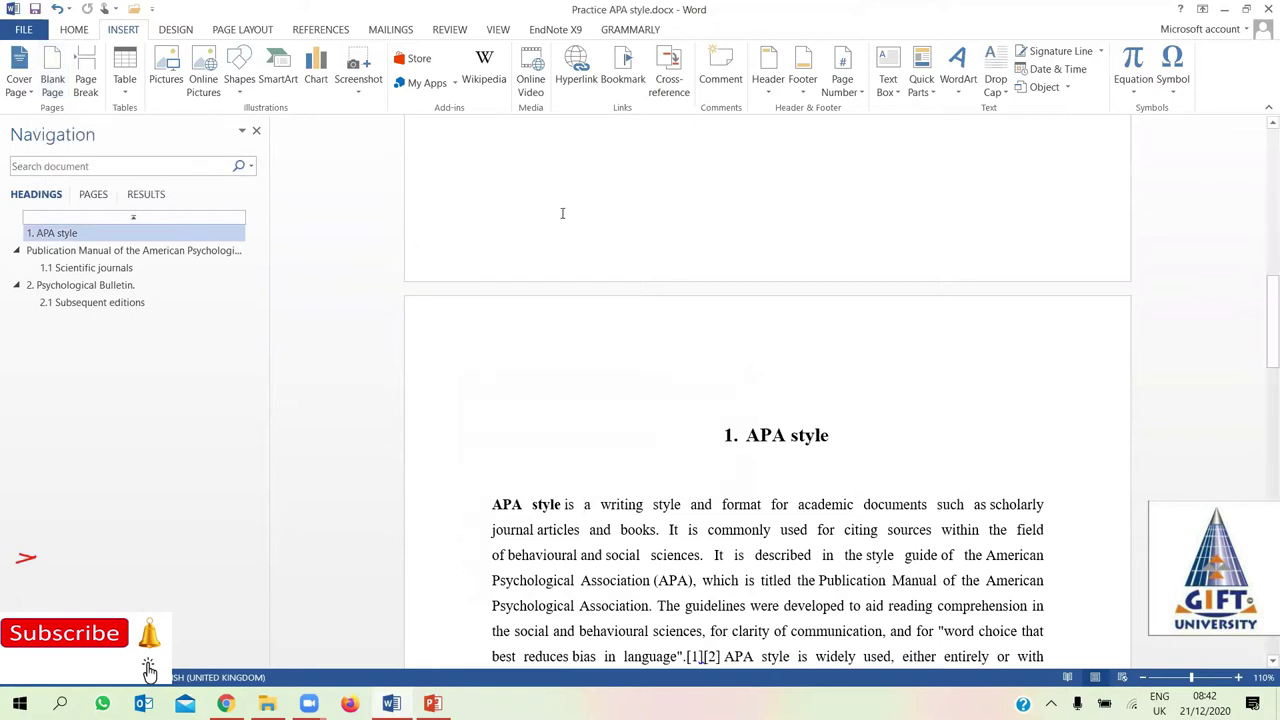
pyautogui.click(133, 217)
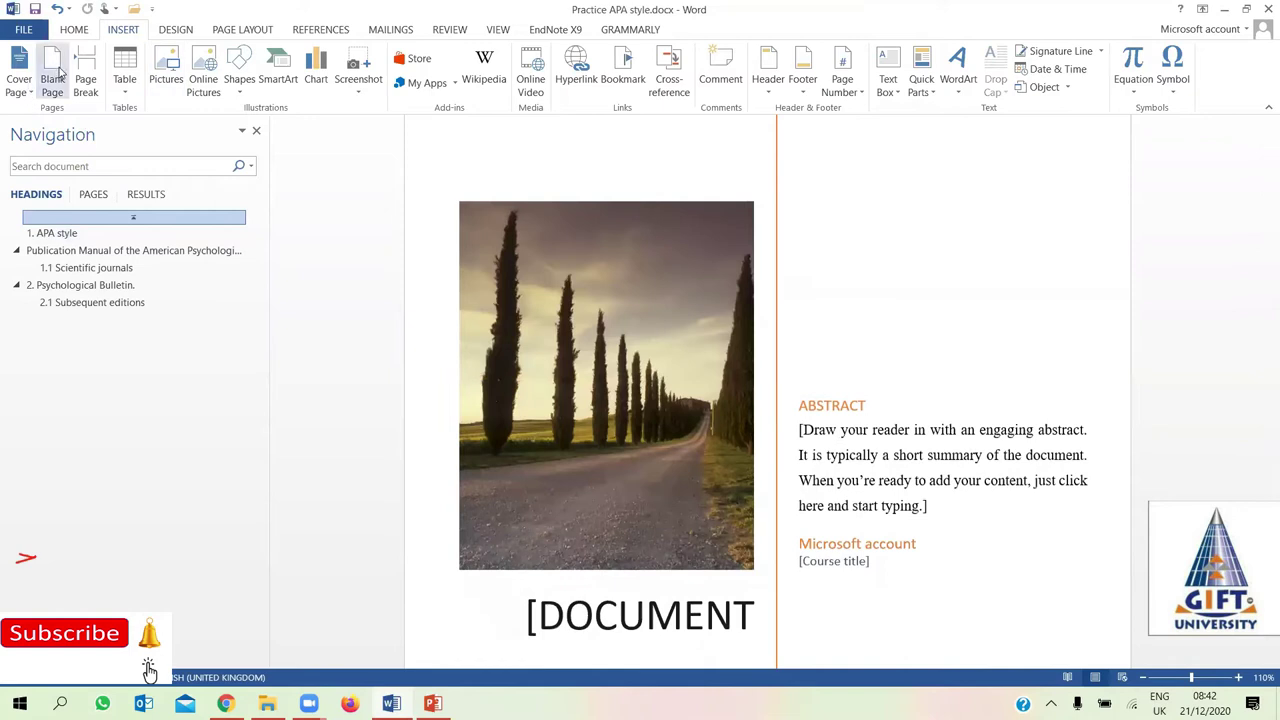
pyautogui.click(55, 78)
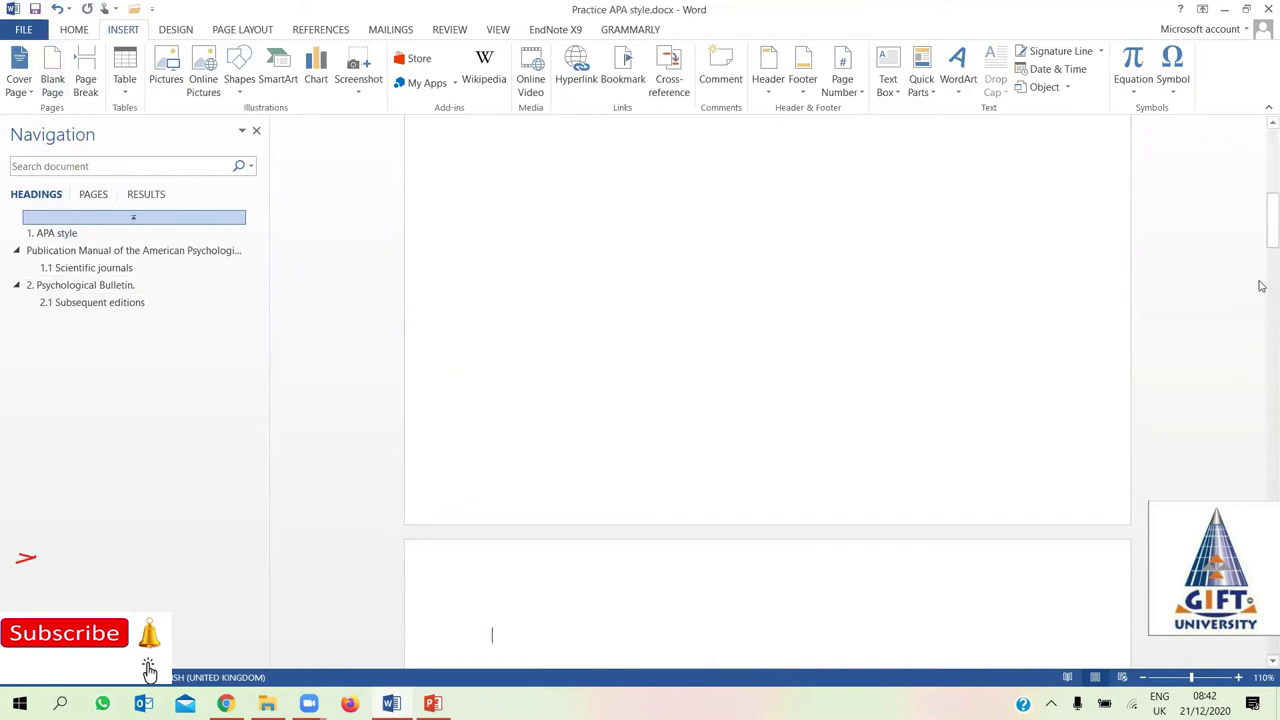
pyautogui.moveTo(1272, 220); pyautogui.dragTo(1272, 150)
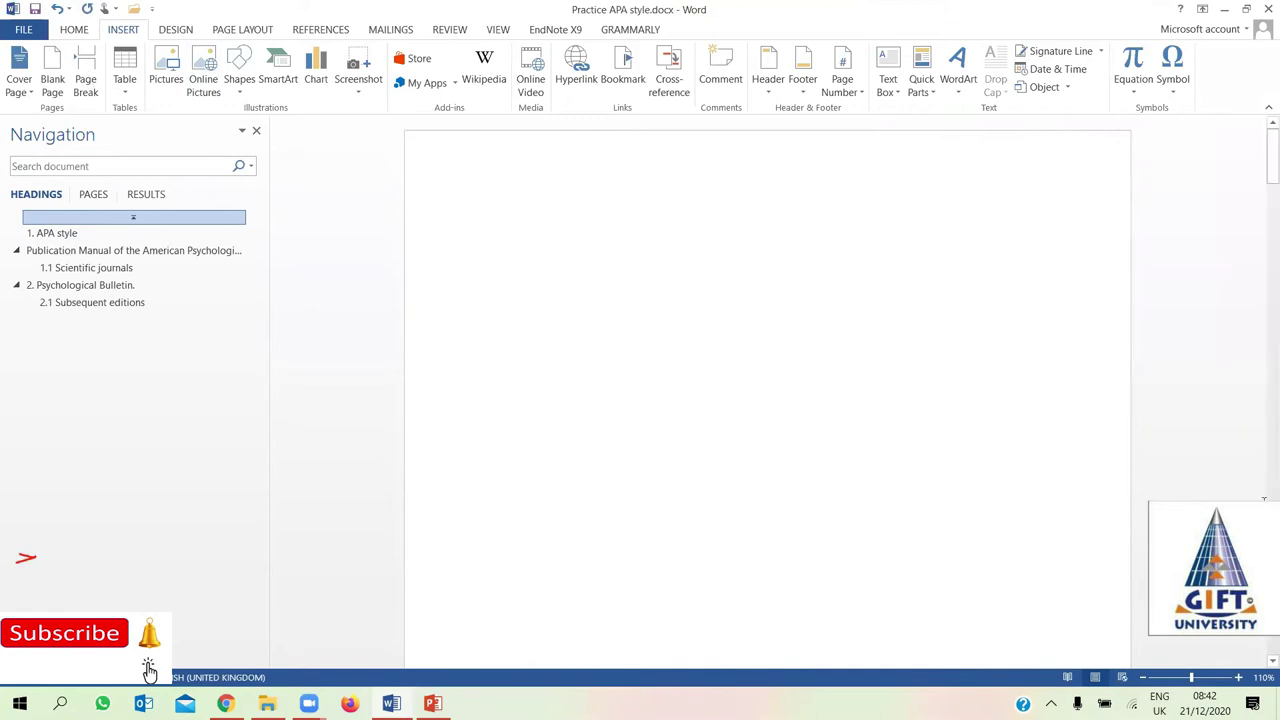
pyautogui.moveTo(1263, 177); pyautogui.dragTo(1263, 470)
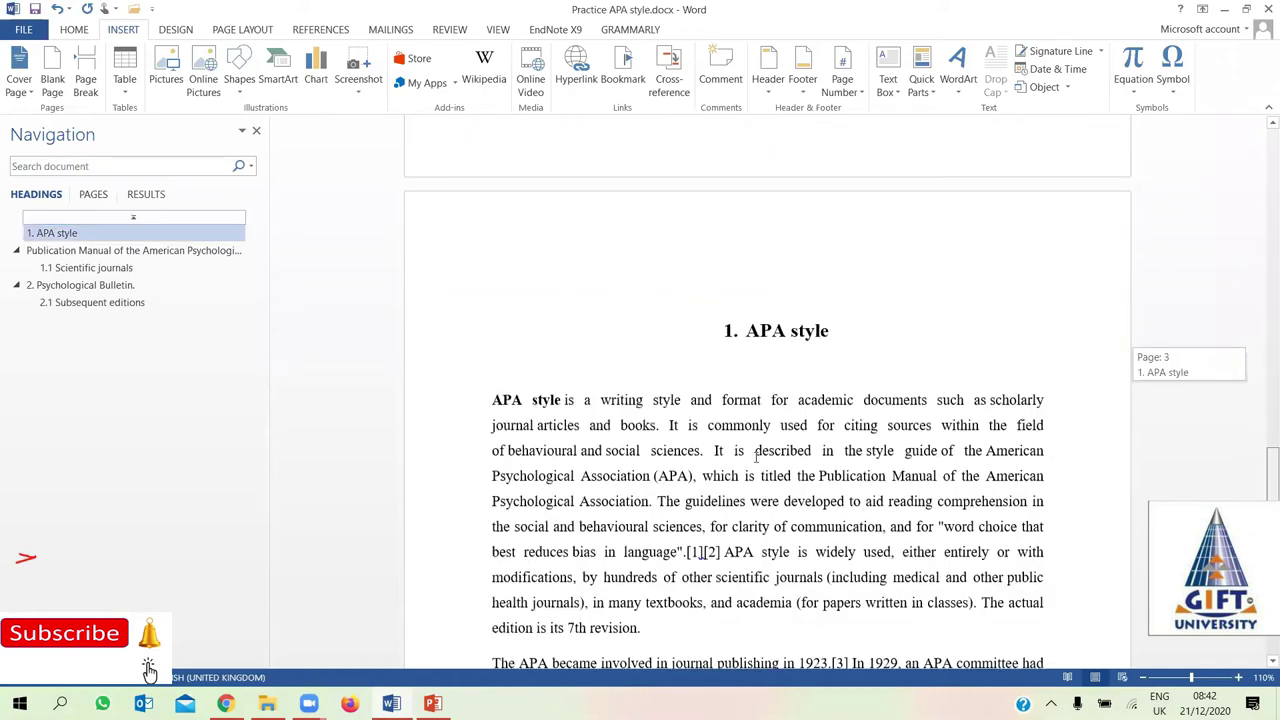
# Insert a page break so the Publication Manual heading starts on a new page
pyautogui.scroll(-8, 747, 401)
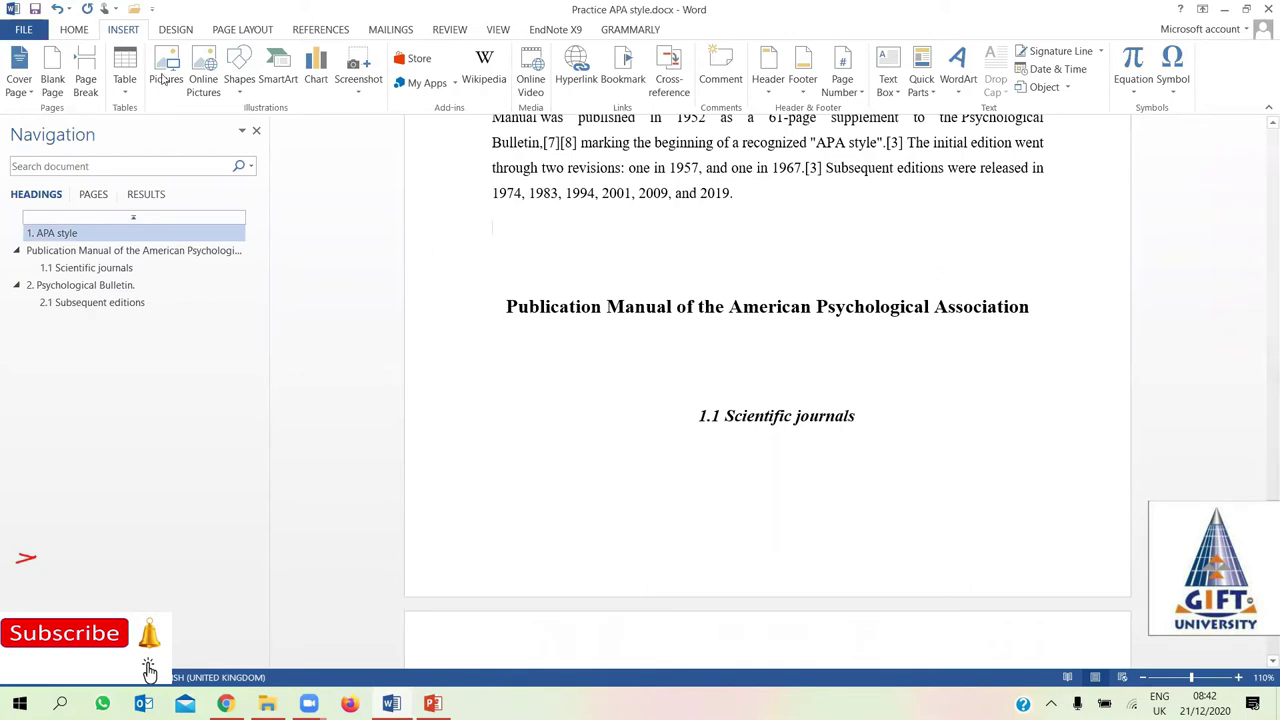
pyautogui.click(80, 55)
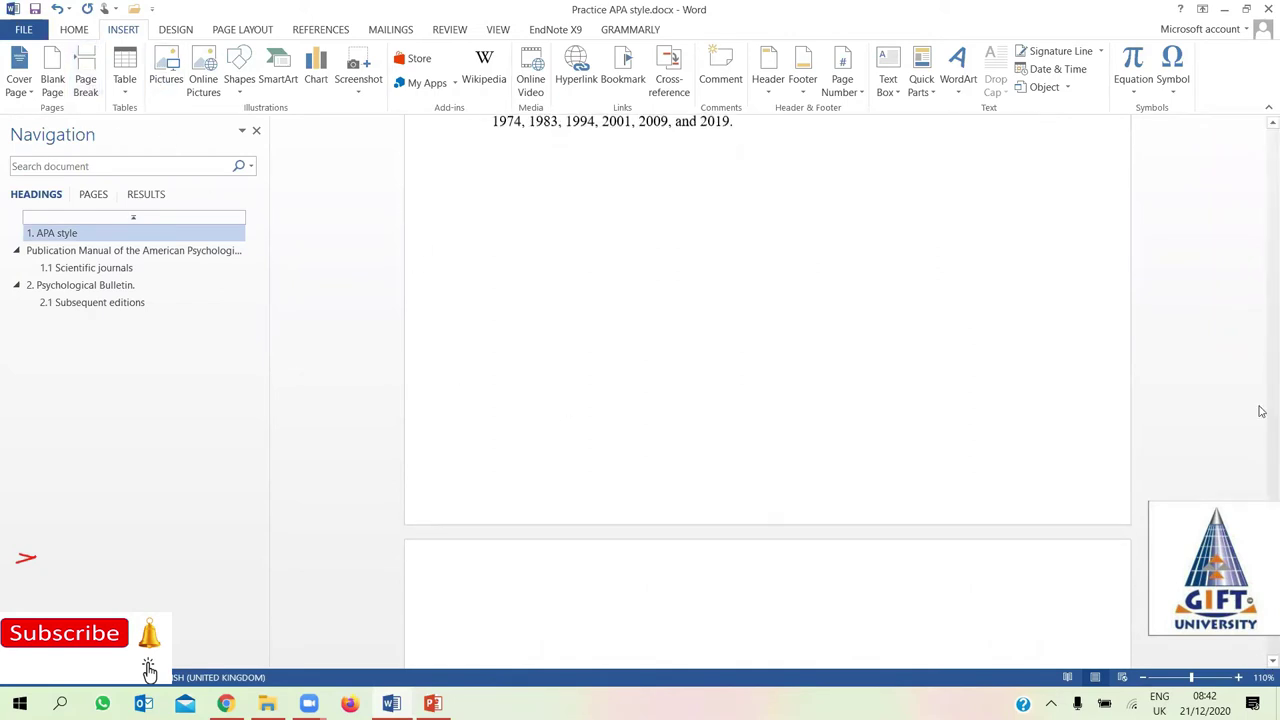
pyautogui.scroll(-7, 458, 246)
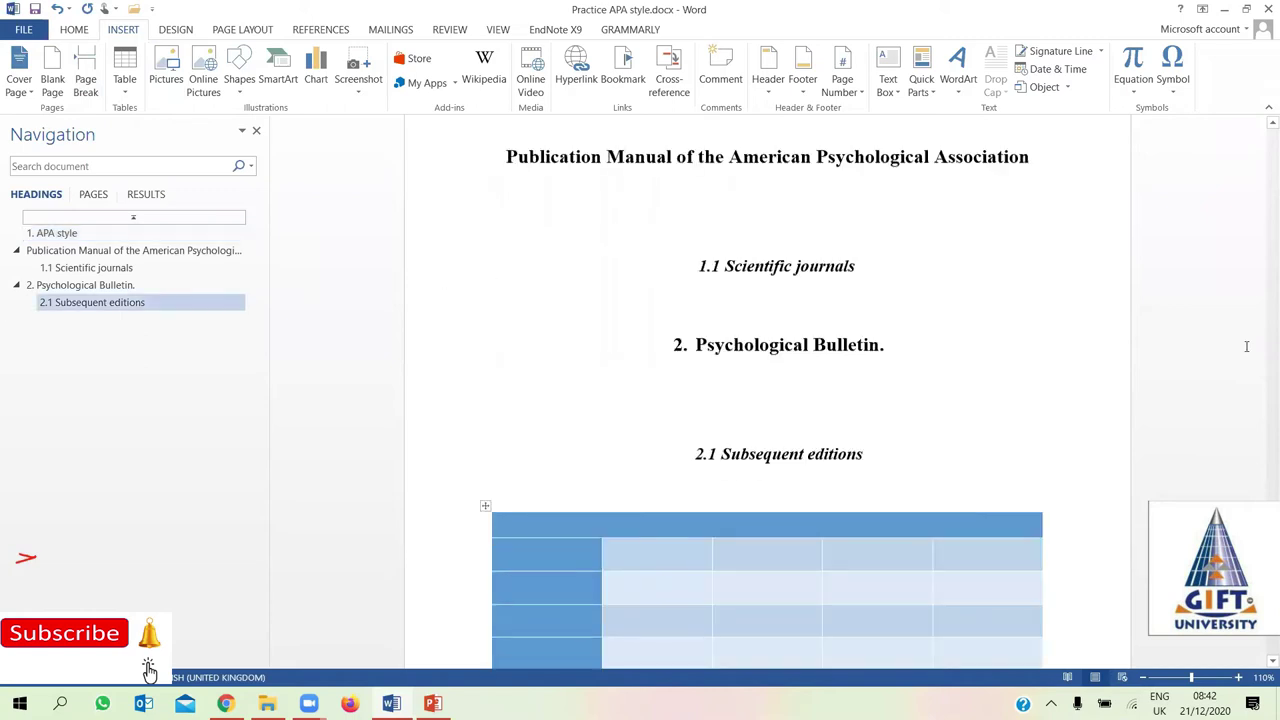
pyautogui.scroll(6, 277, 231)
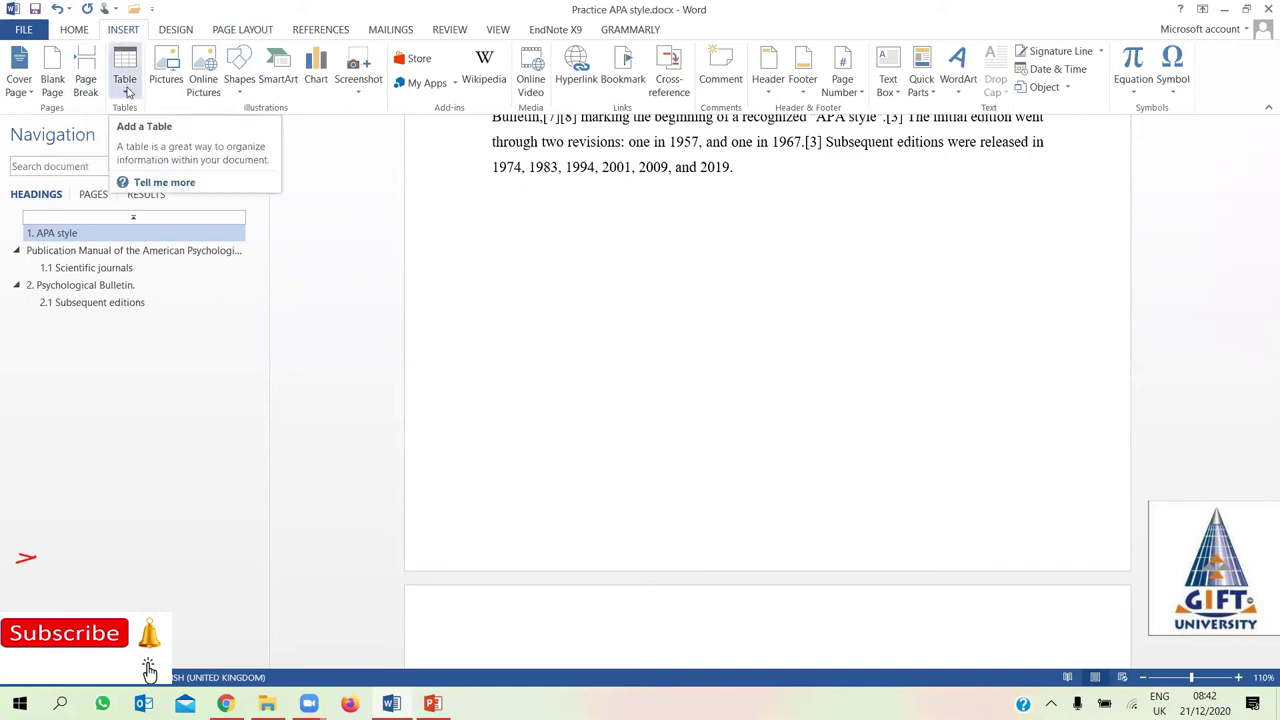
# Open and dismiss the Table choices, then put the caret after '2019.'
pyautogui.click(126, 88)
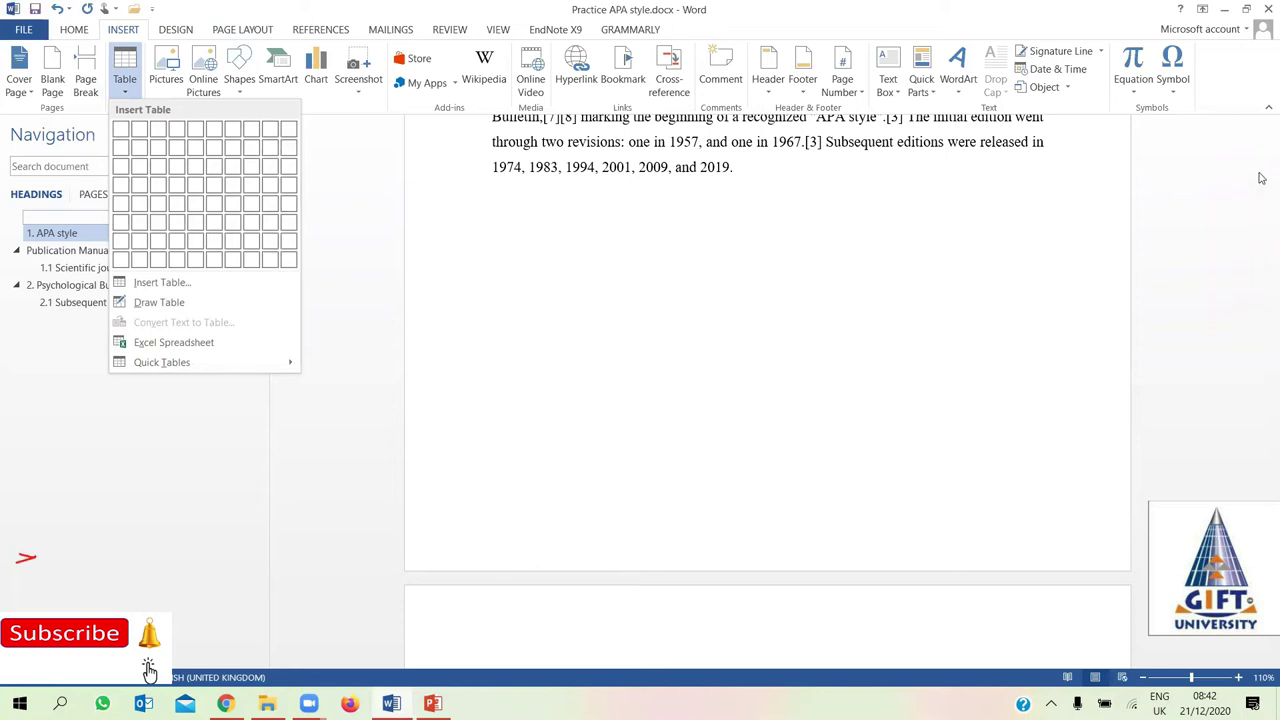
pyautogui.click(614, 216)
pyautogui.click(778, 174)
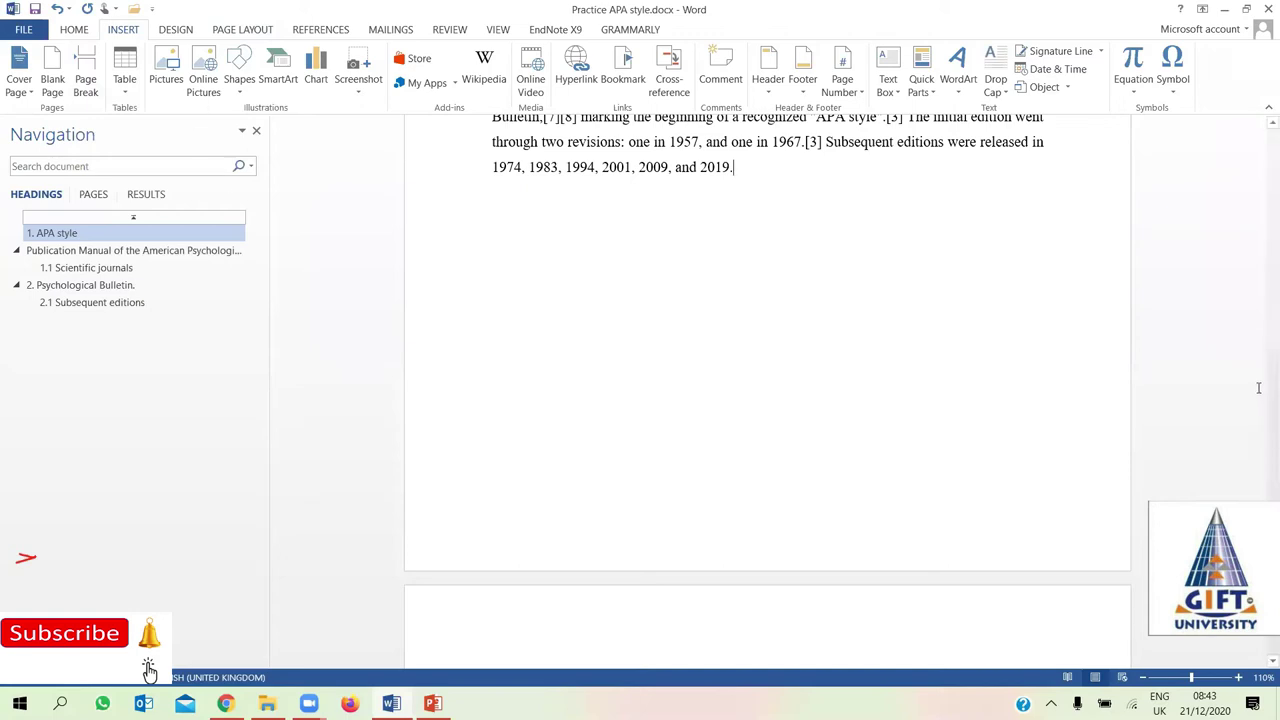
pyautogui.moveTo(1264, 525); pyautogui.dragTo(1262, 474)
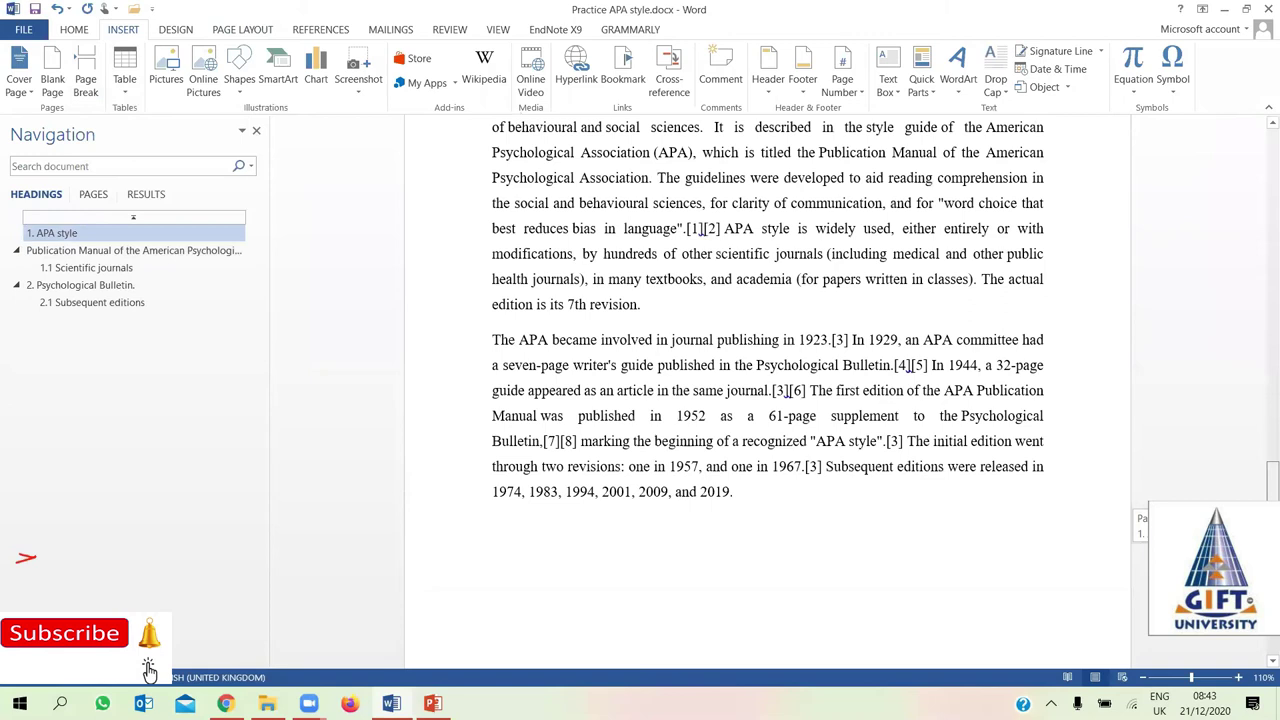
pyautogui.moveTo(1264, 480); pyautogui.dragTo(1262, 368)
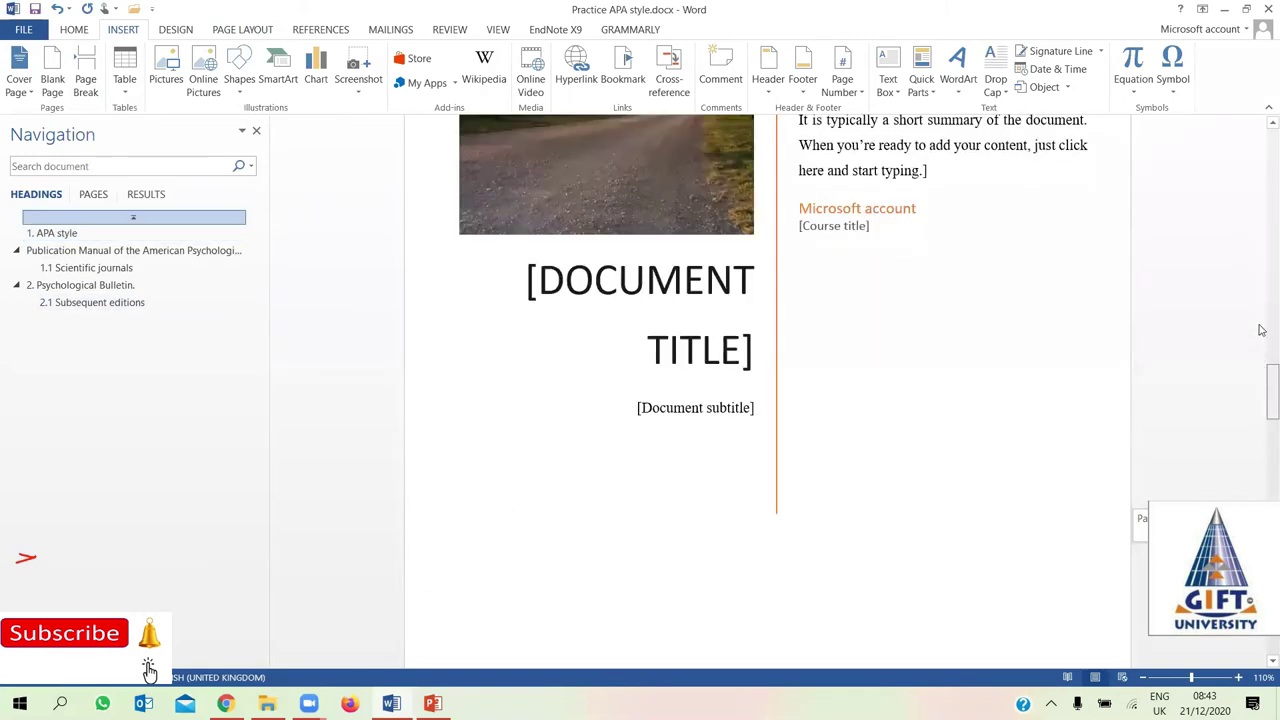
pyautogui.moveTo(1262, 355)
pyautogui.mouseDown()
pyautogui.moveTo(1262, 251)
pyautogui.moveTo(1262, 290)
pyautogui.mouseUp()
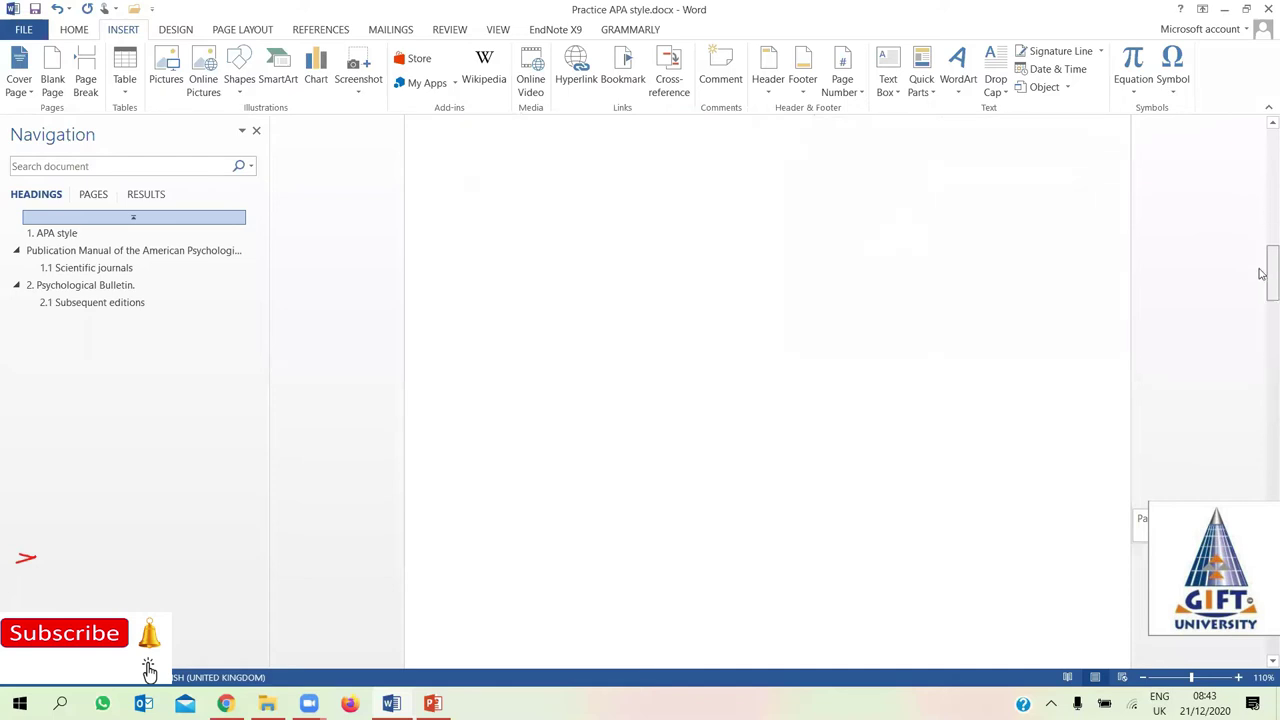
pyautogui.click(660, 163)
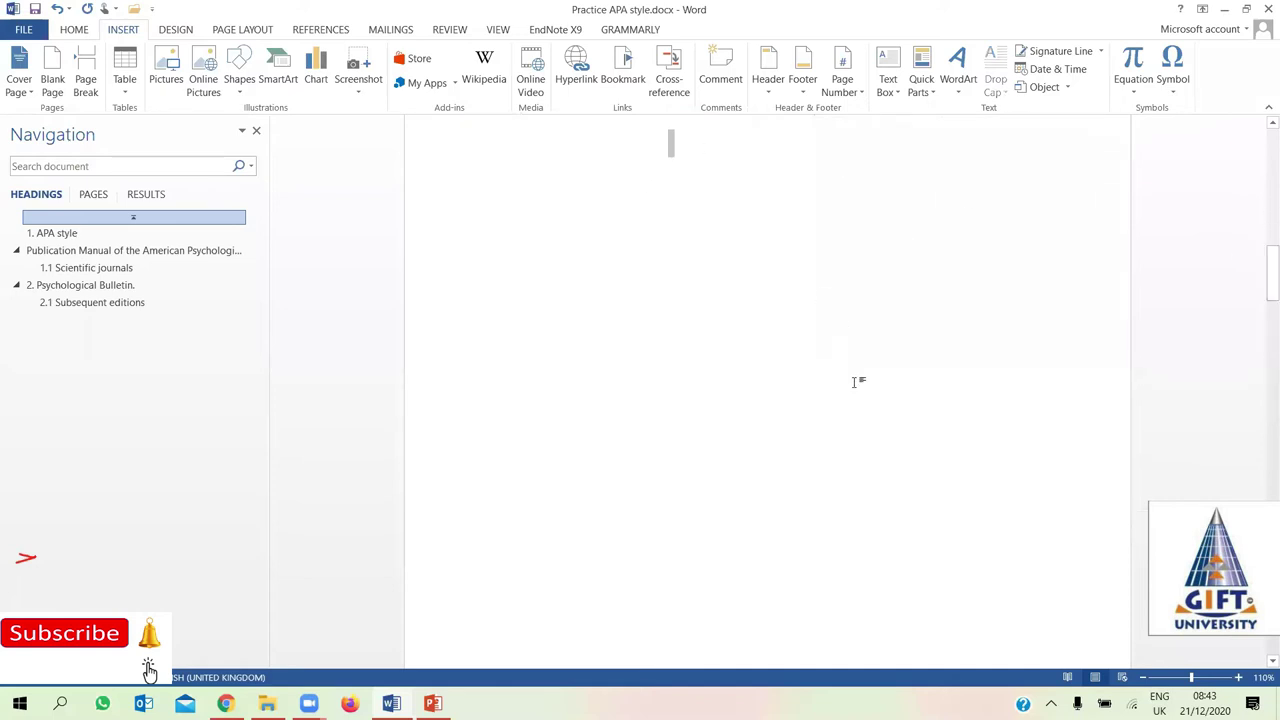
pyautogui.hotkey('ctrl', 'Return')
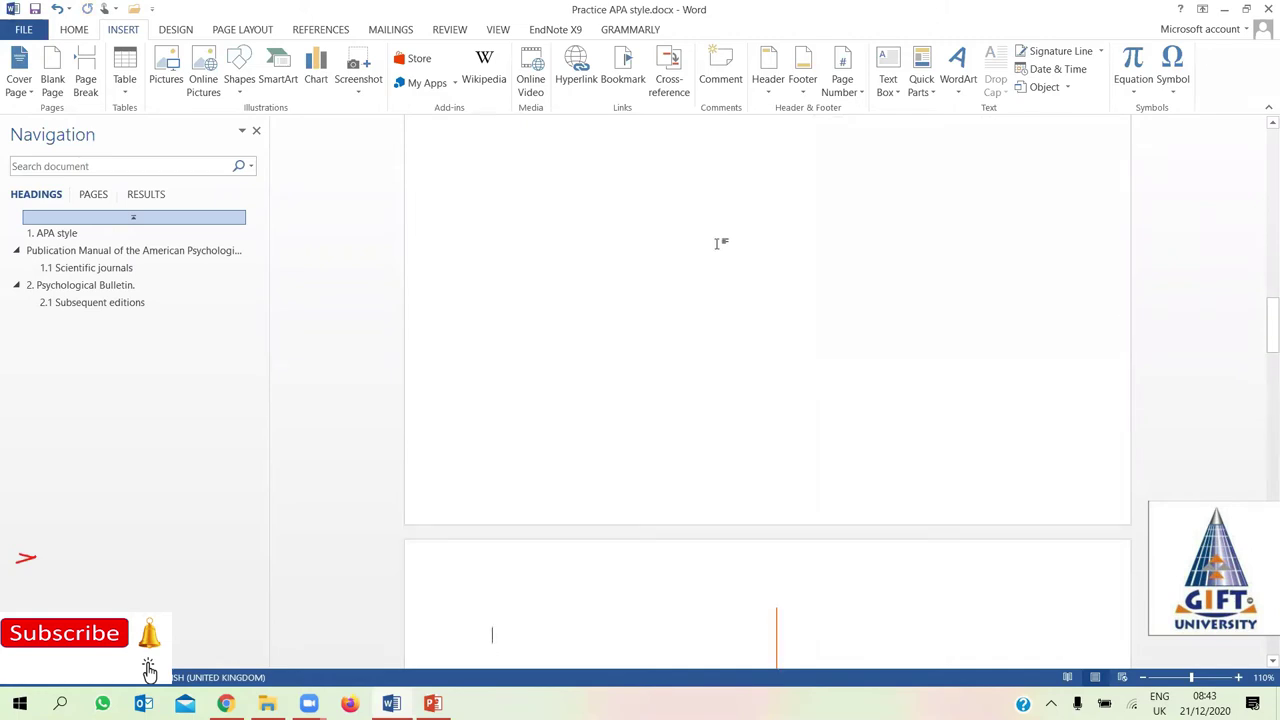
pyautogui.scroll(3, 1253, 342)
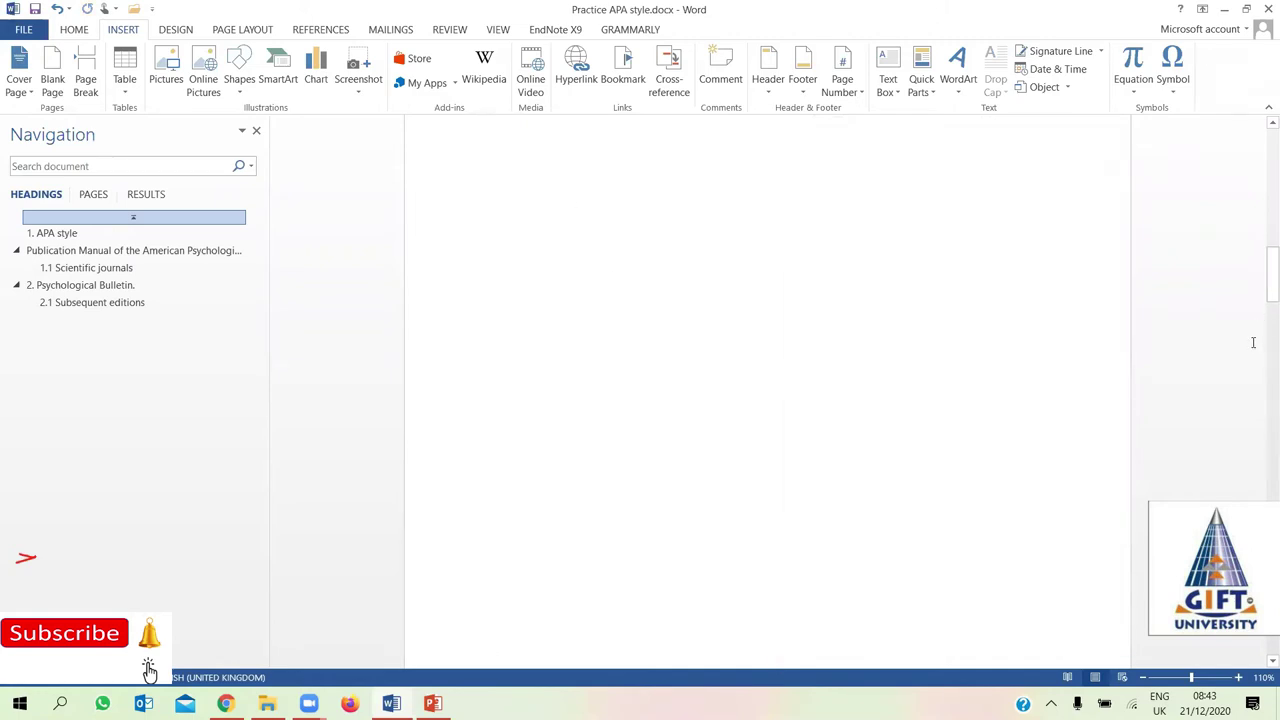
pyautogui.moveTo(1268, 284); pyautogui.dragTo(1268, 252)
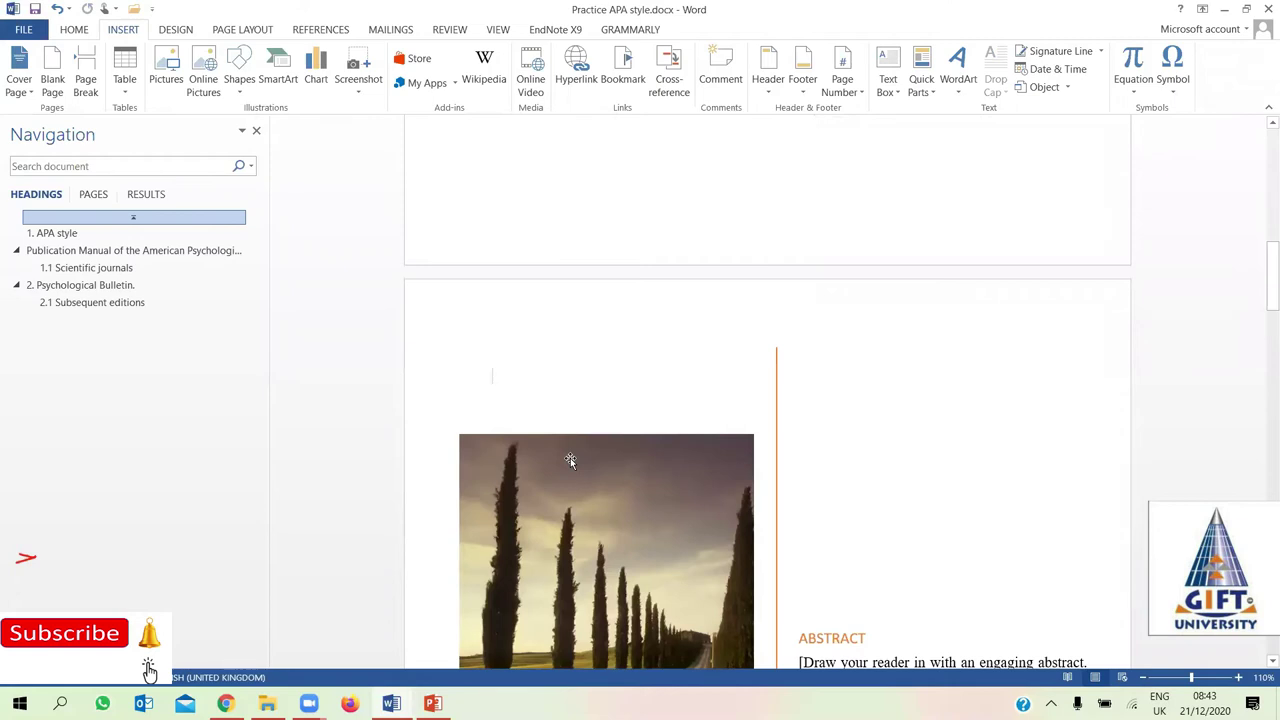
pyautogui.moveTo(1262, 302); pyautogui.dragTo(1262, 190)
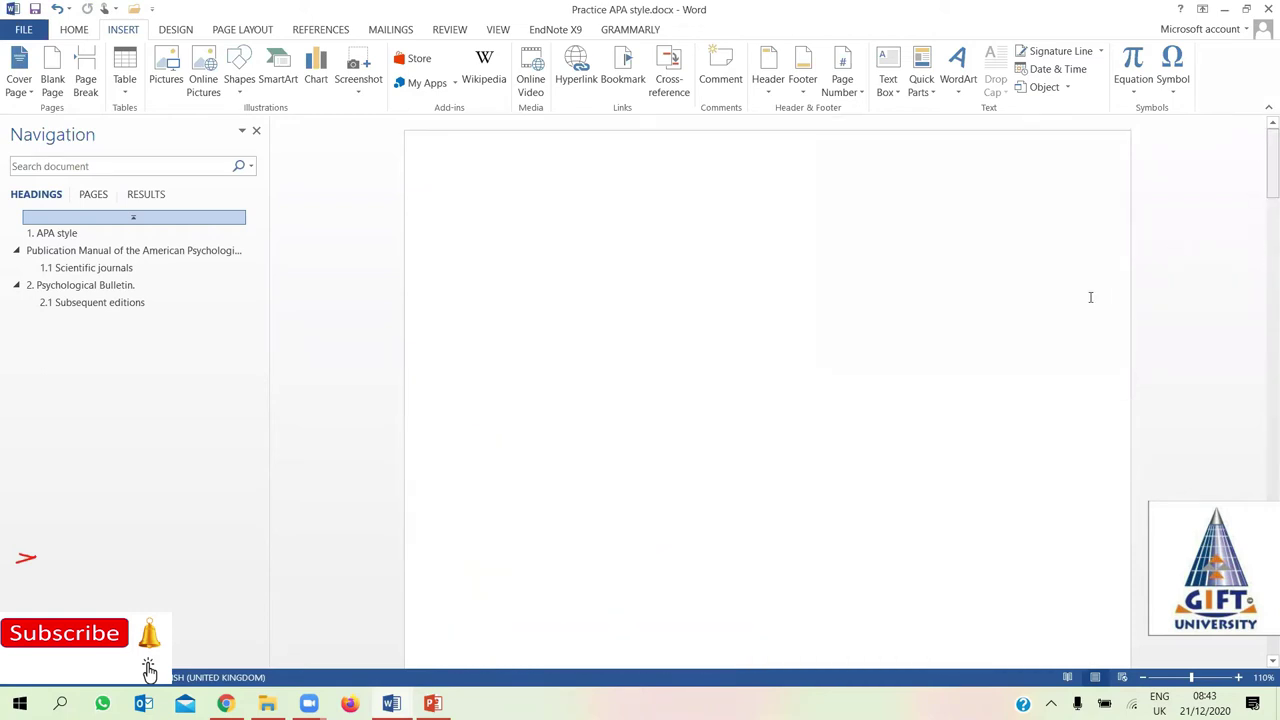
pyautogui.moveTo(1262, 150)
pyautogui.mouseDown()
pyautogui.moveTo(1262, 246)
pyautogui.moveTo(1266, 214)
pyautogui.mouseUp()
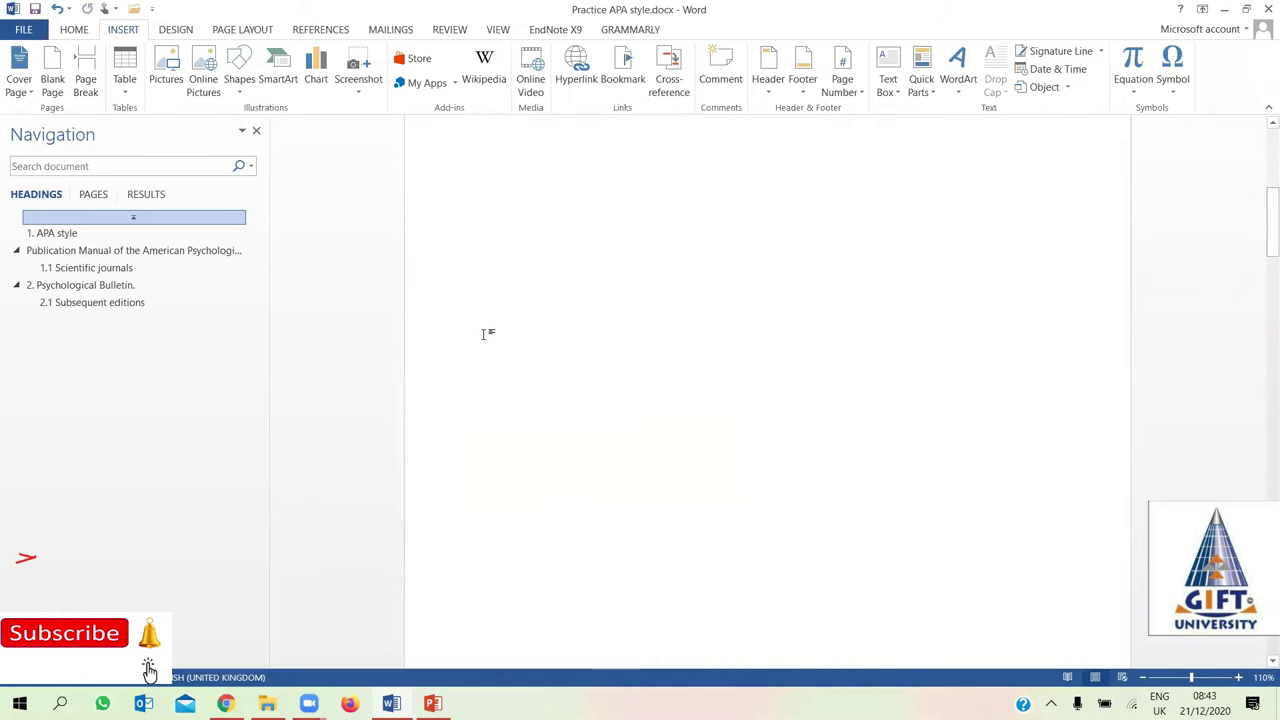
pyautogui.moveTo(1263, 245); pyautogui.dragTo(1262, 162)
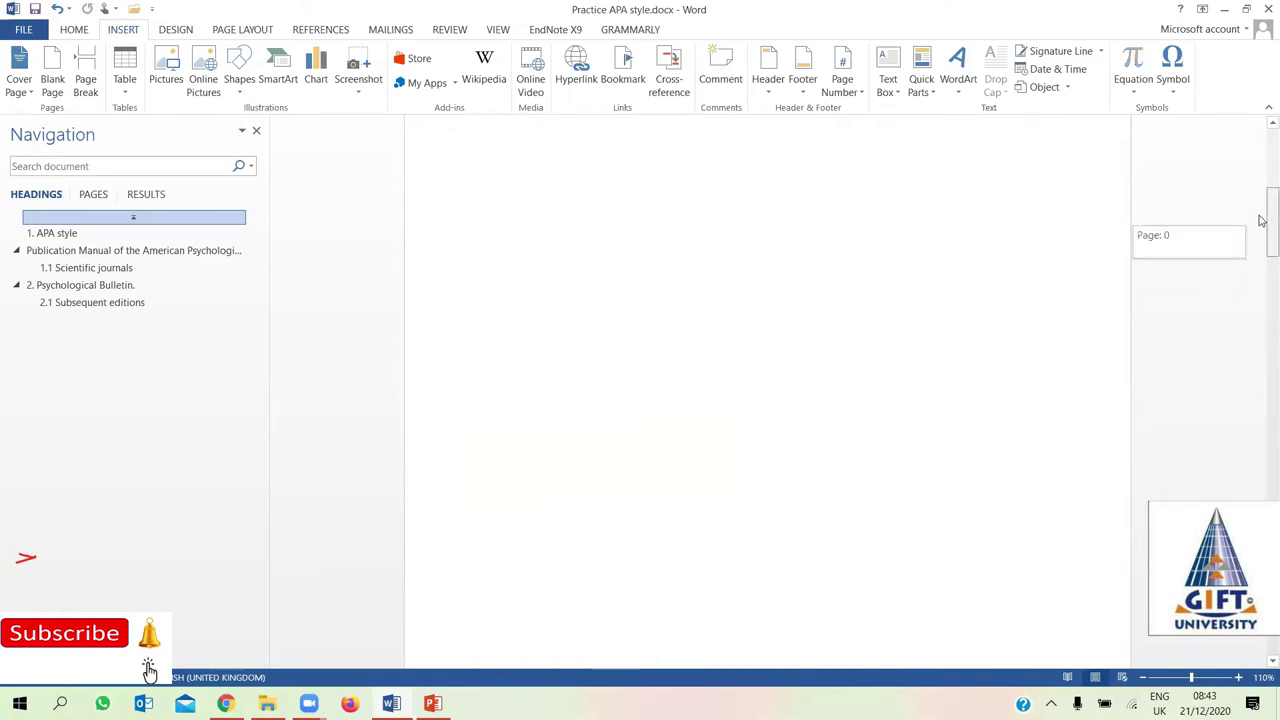
pyautogui.click(526, 220)
pyautogui.doubleClick(753, 576)
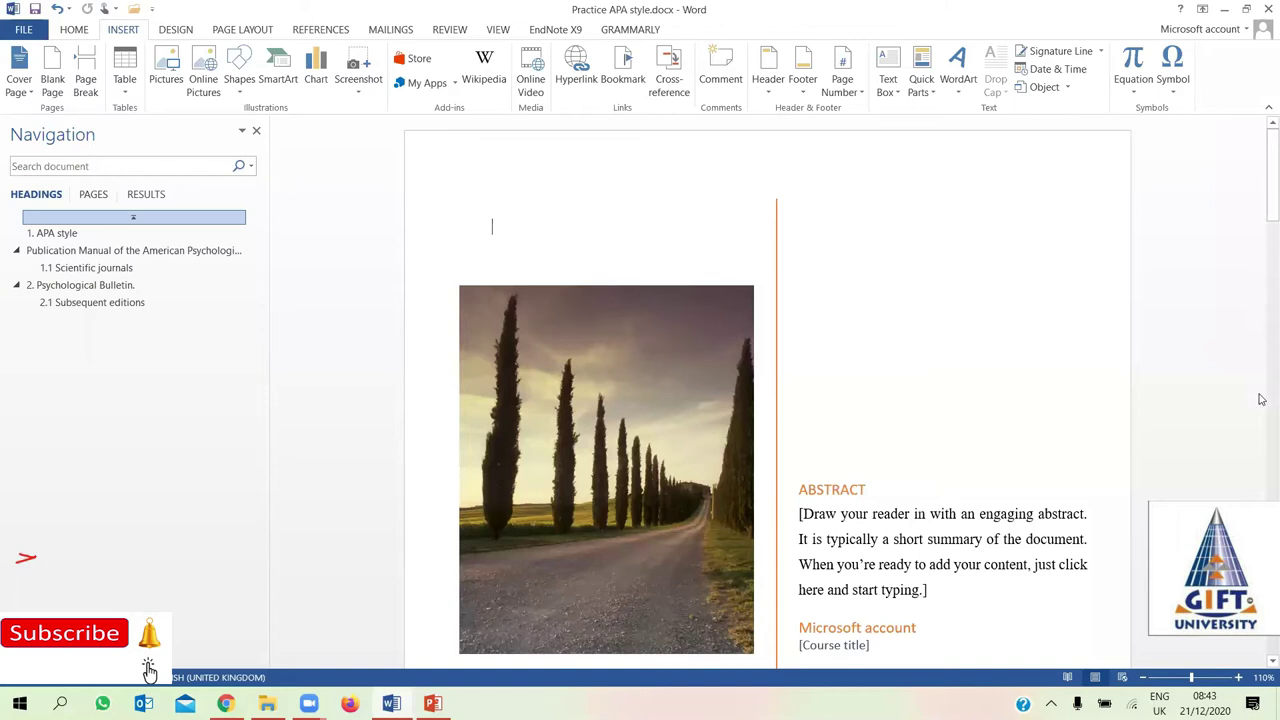
pyautogui.moveTo(1261, 264); pyautogui.dragTo(1261, 260)
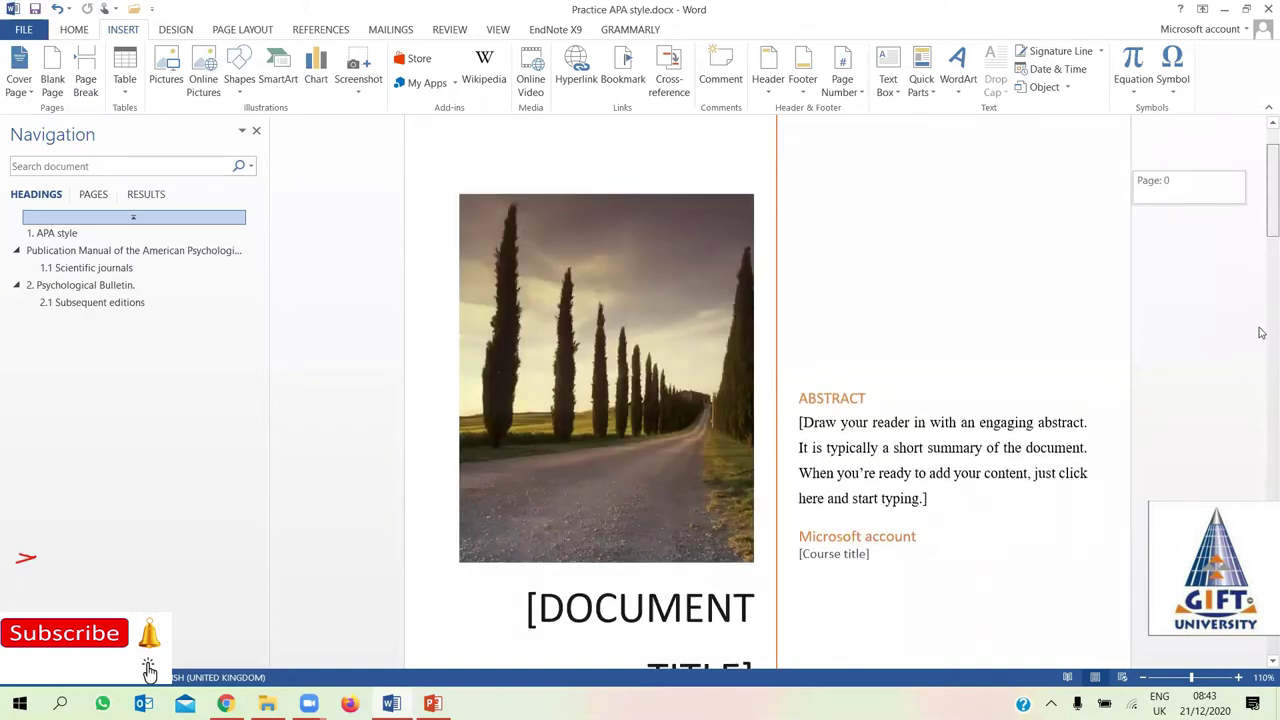
pyautogui.moveTo(1261, 421); pyautogui.dragTo(1262, 645)
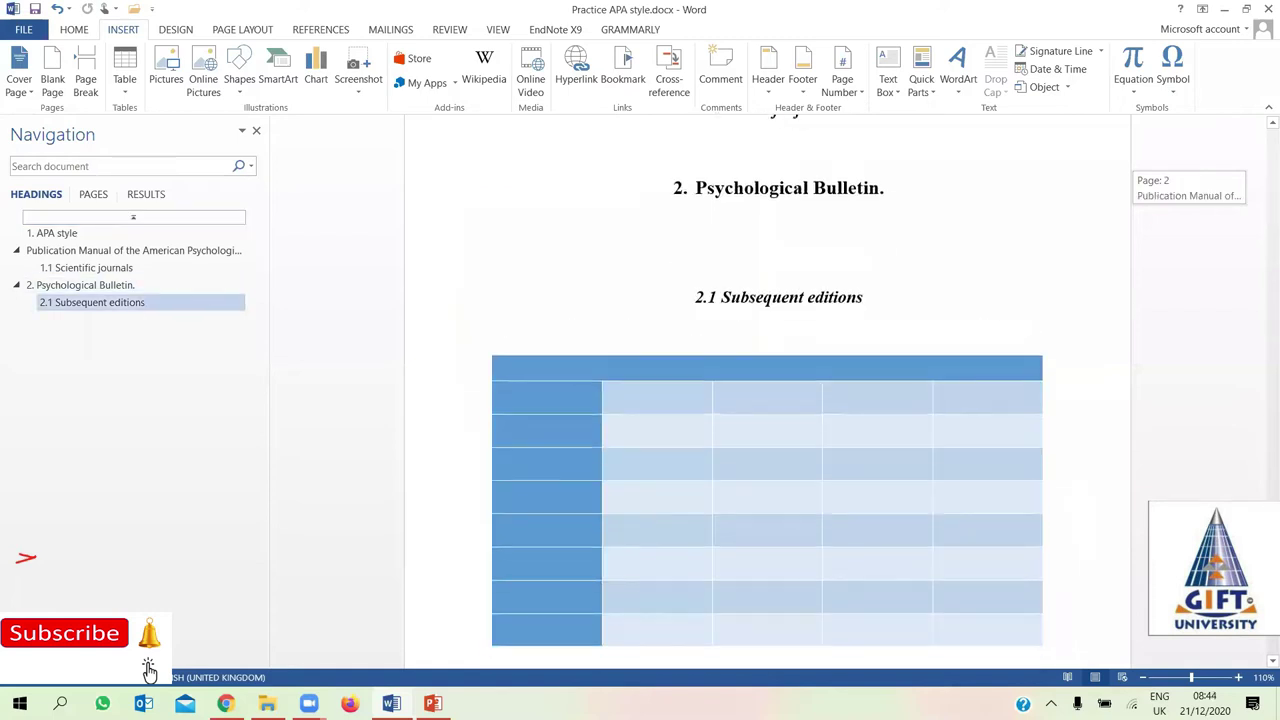
pyautogui.moveTo(1081, 688); pyautogui.dragTo(763, 688)
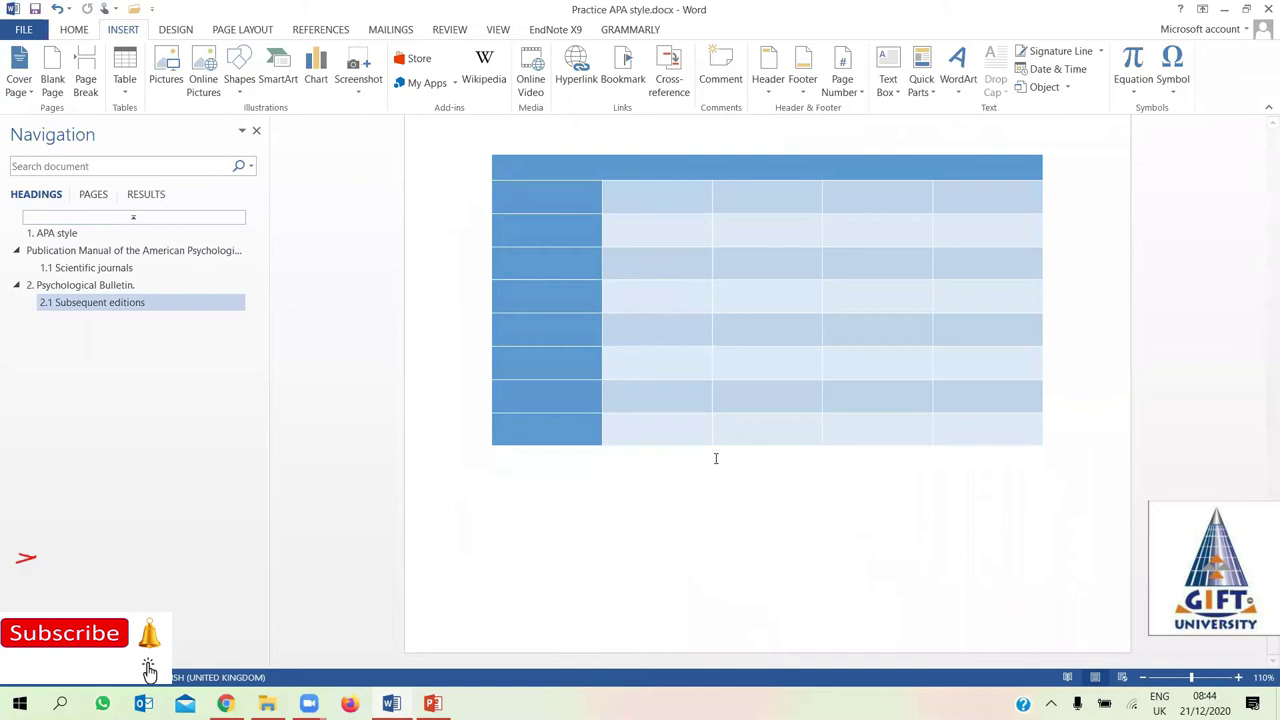
pyautogui.moveTo(1262, 645); pyautogui.dragTo(1265, 269)
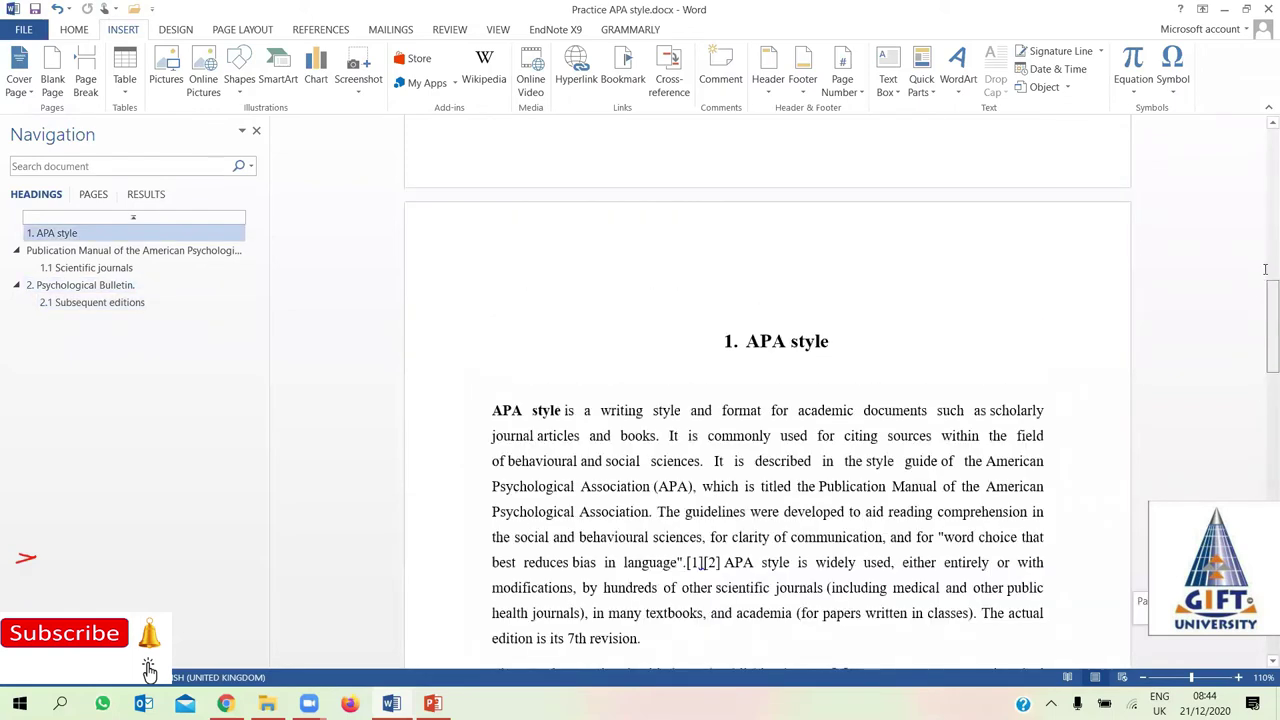
pyautogui.moveTo(2, 126)
pyautogui.mouseDown()
pyautogui.moveTo(1261, 364)
pyautogui.moveTo(1260, 500)
pyautogui.mouseUp()
pyautogui.moveTo(1270, 420); pyautogui.dragTo(1265, 648)
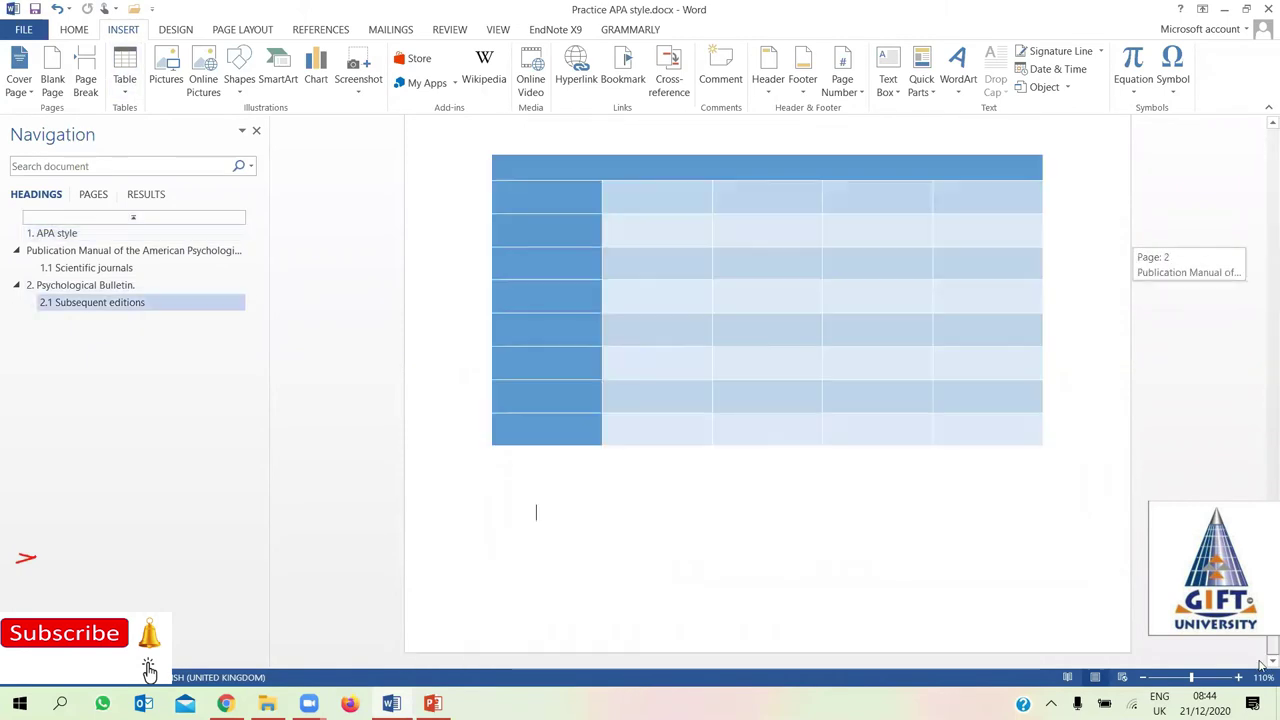
# Insert a two-row, four-column table below the blue table and apply the green Grid Table 5 Dark style
pyautogui.click(124, 80)
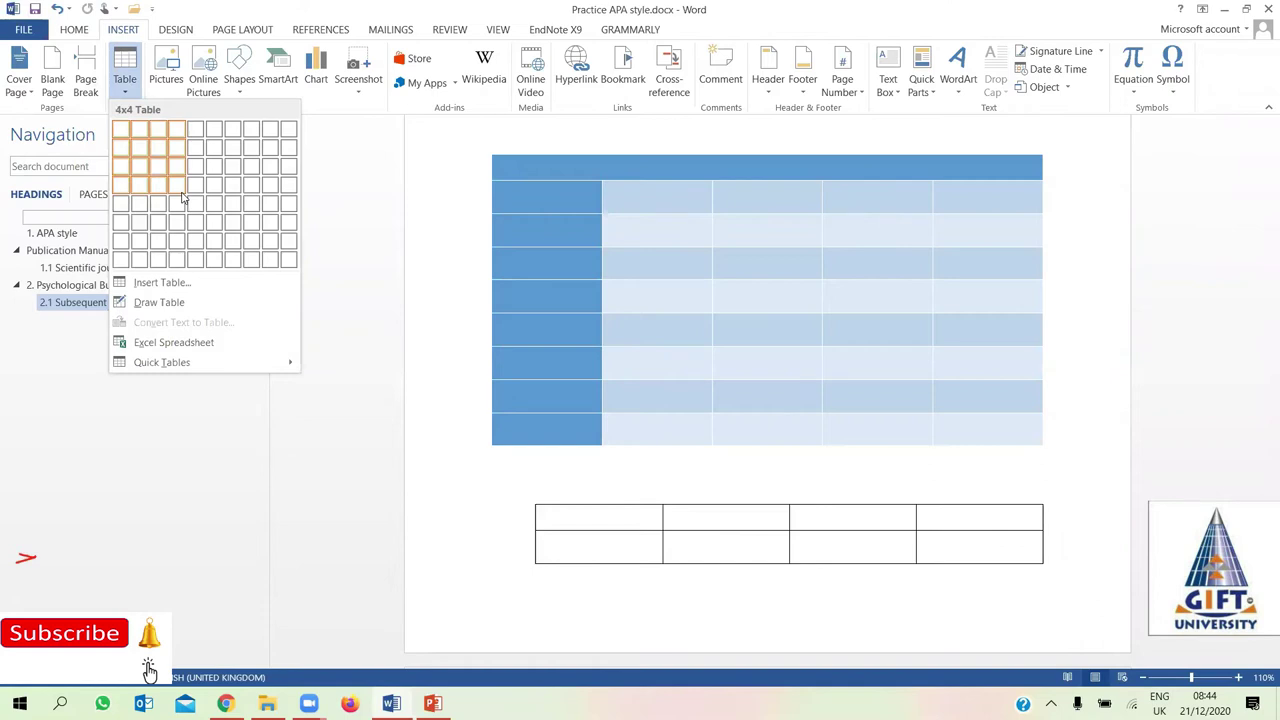
pyautogui.click(182, 196)
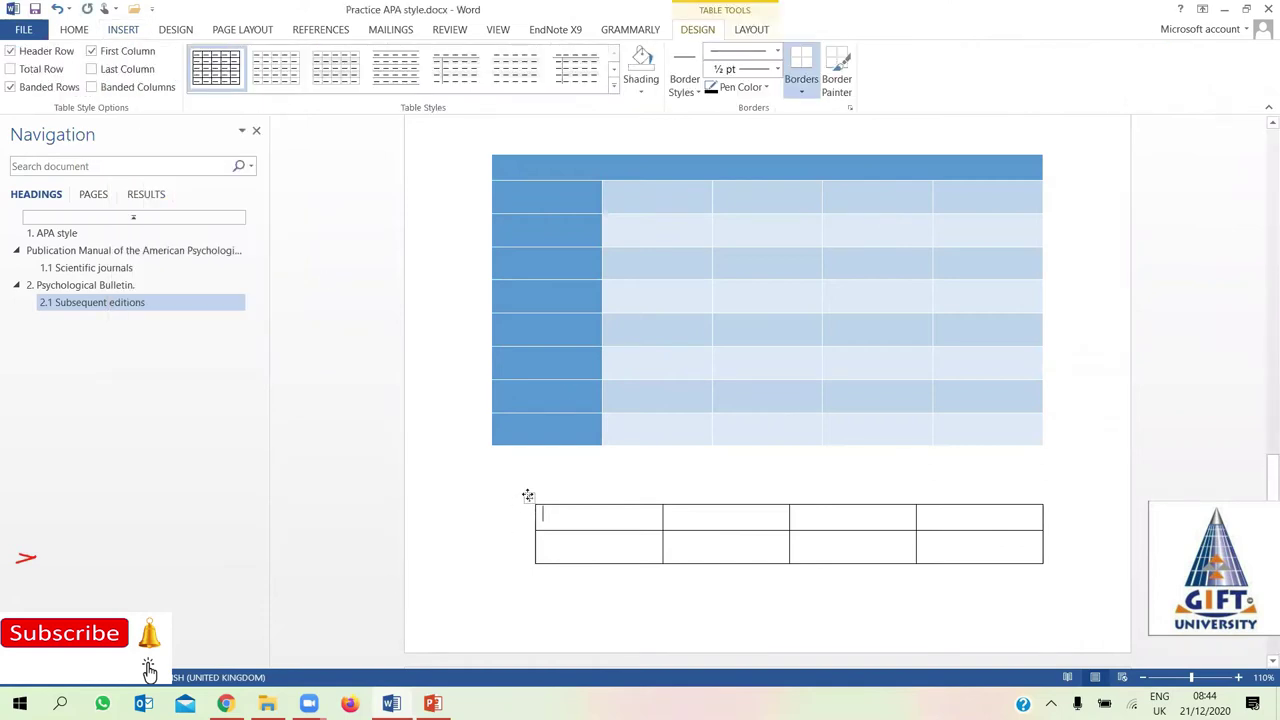
pyautogui.click(529, 497)
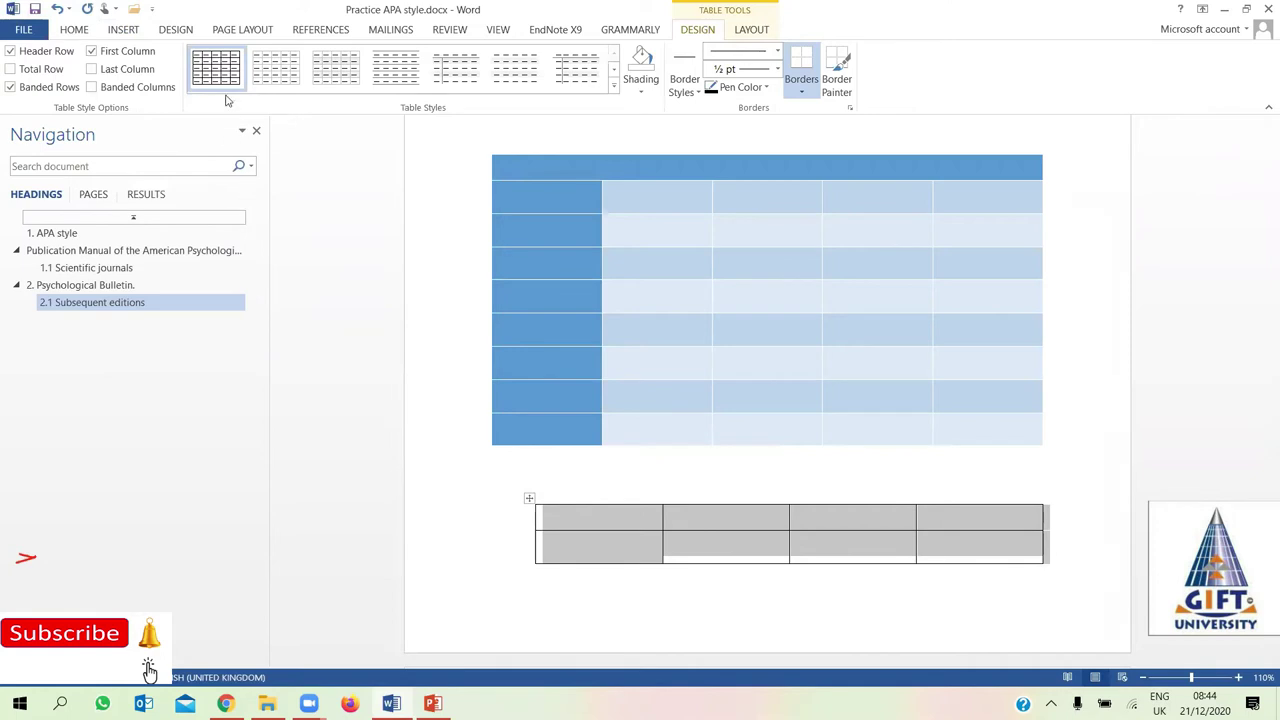
pyautogui.click(613, 87)
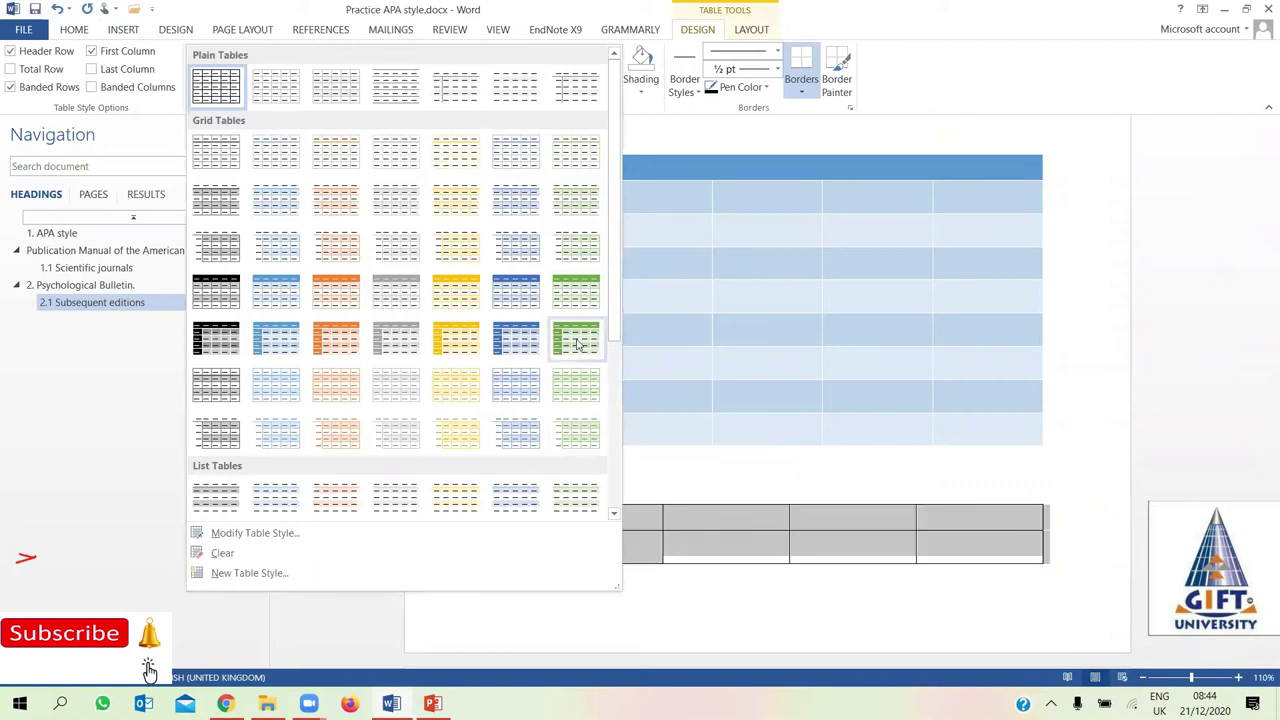
pyautogui.click(577, 340)
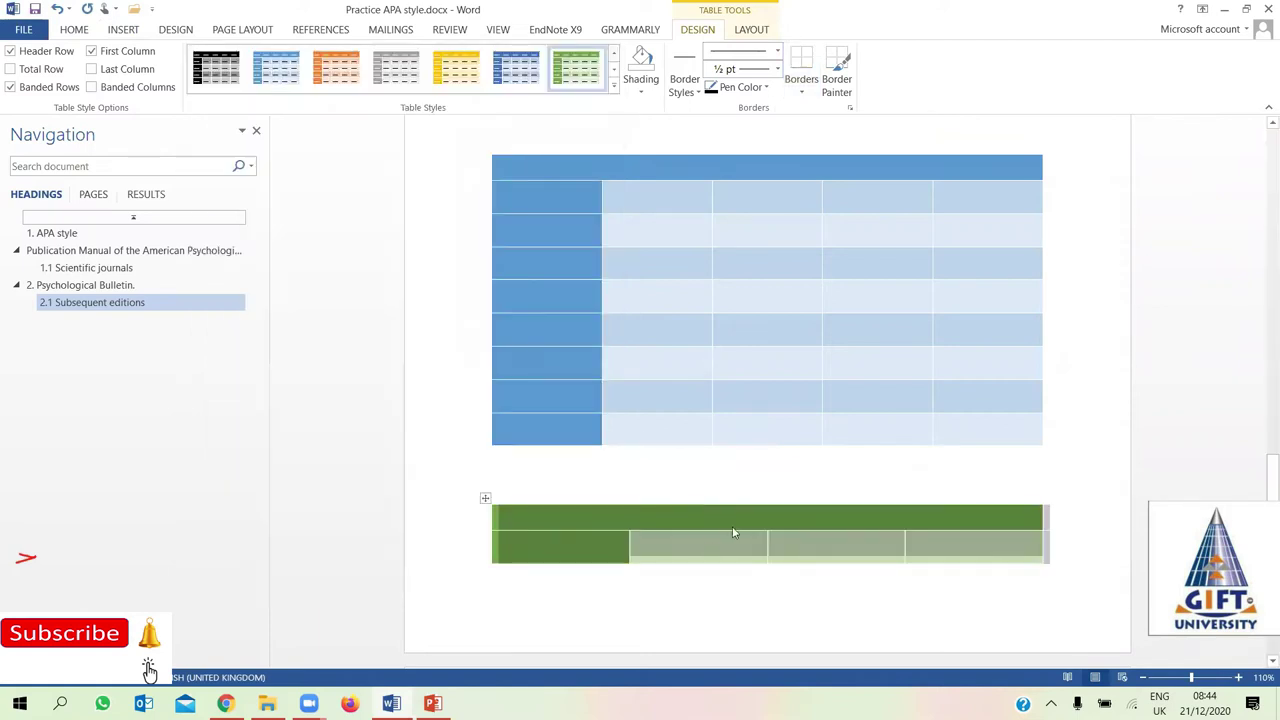
pyautogui.click(611, 276)
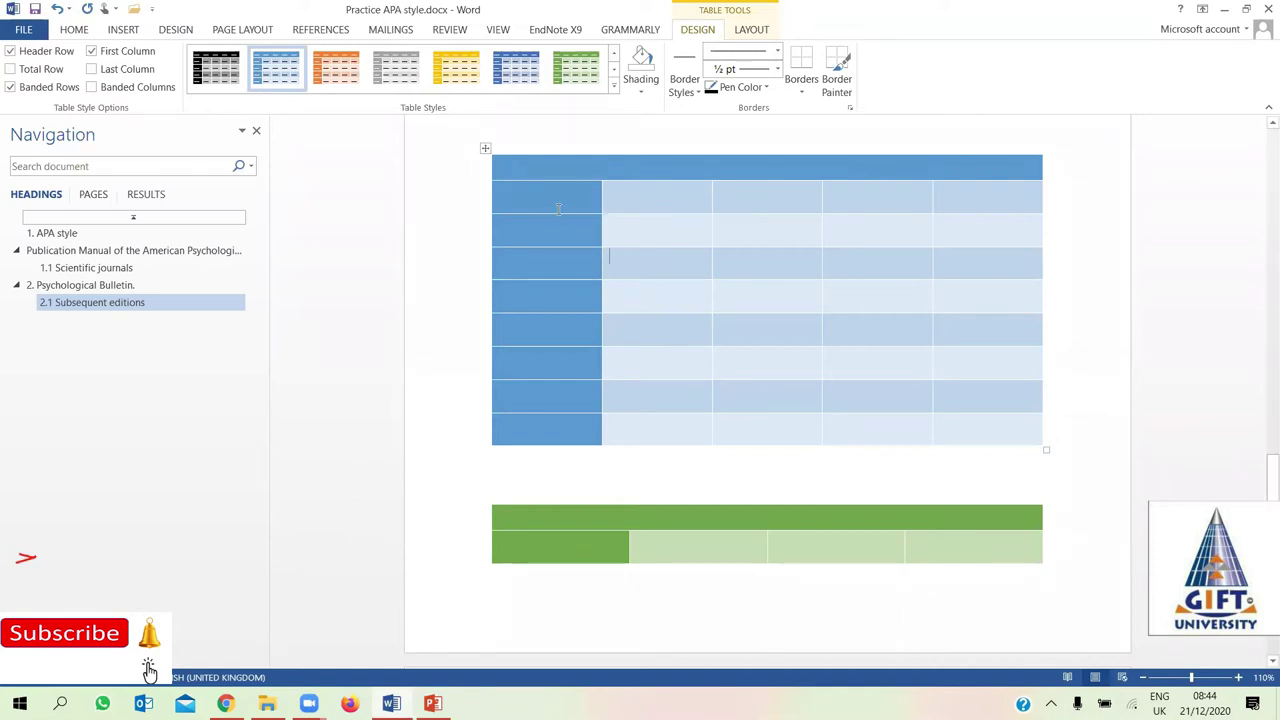
# Select, then deselect, three cells in the blue table's third row
pyautogui.press('Down')
pyautogui.moveTo(670, 236); pyautogui.dragTo(986, 246)
pyautogui.click(950, 265)
pyautogui.click(916, 273)
pyautogui.click(748, 230)
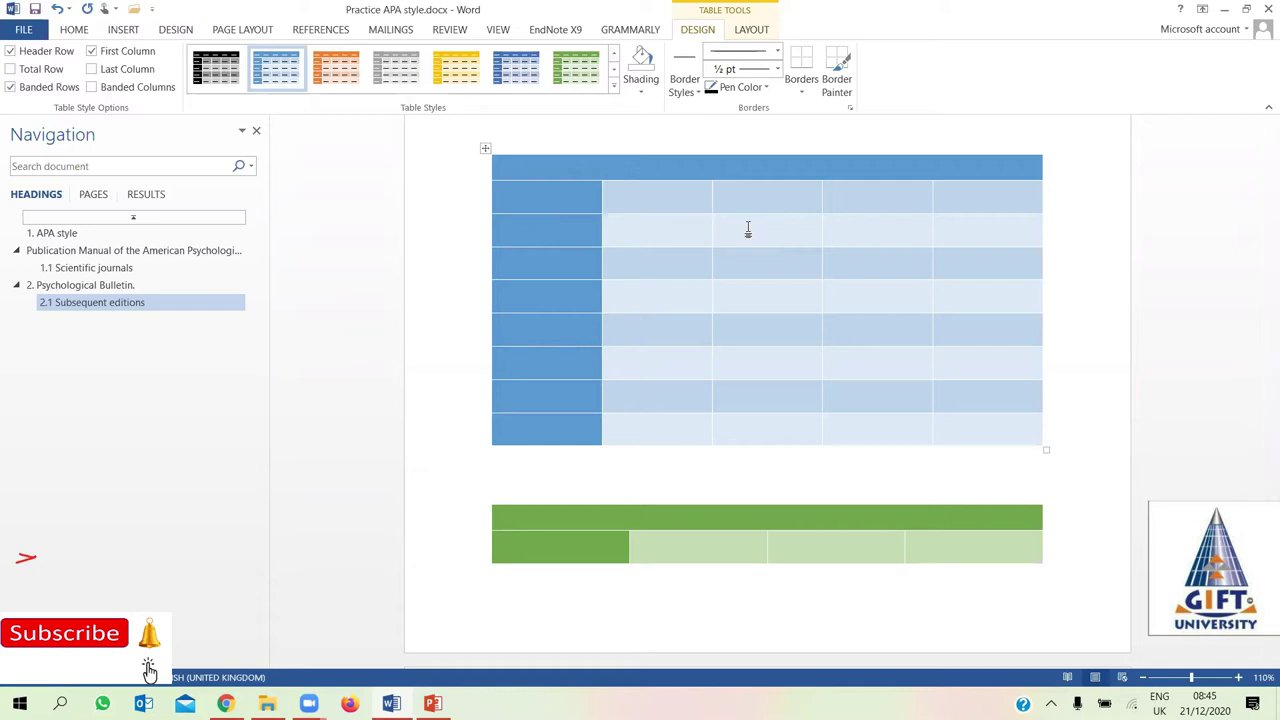
# Step through the cells of the blue table's second and fourth rows
pyautogui.click(548, 231)
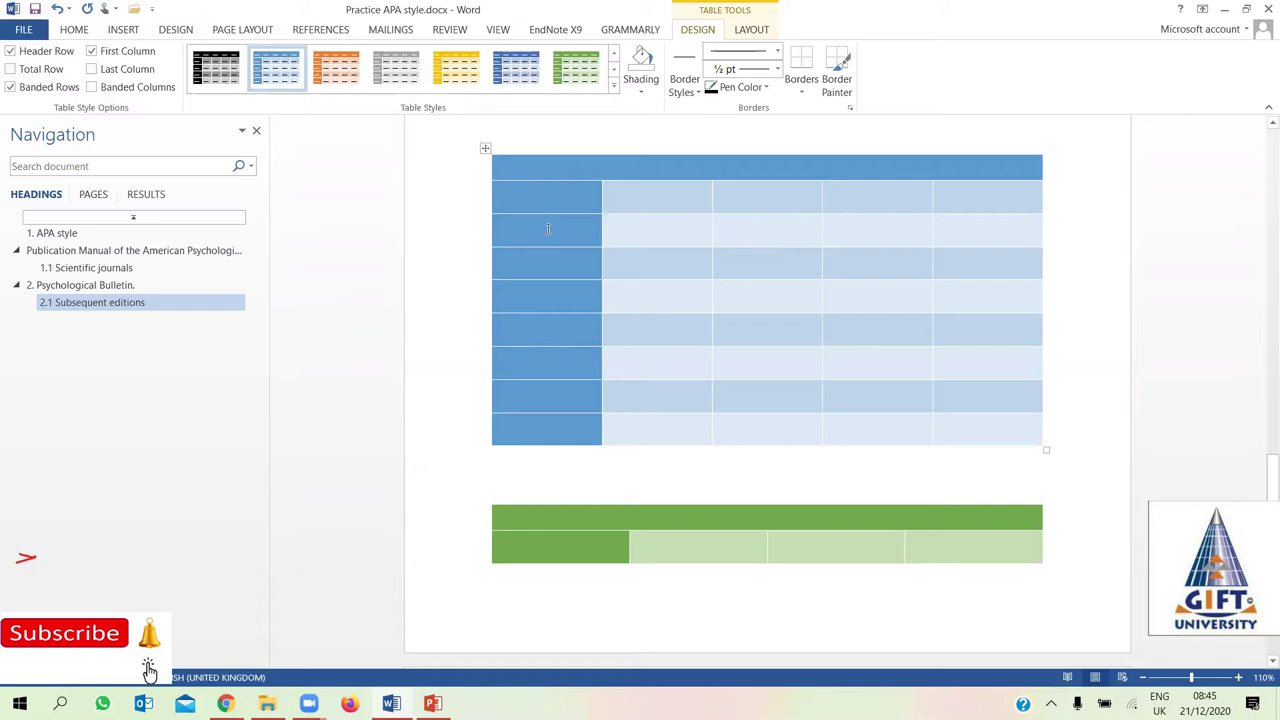
pyautogui.click(675, 227)
pyautogui.click(764, 222)
pyautogui.click(869, 230)
pyautogui.click(994, 224)
pyautogui.click(620, 289)
pyautogui.click(922, 289)
pyautogui.click(842, 228)
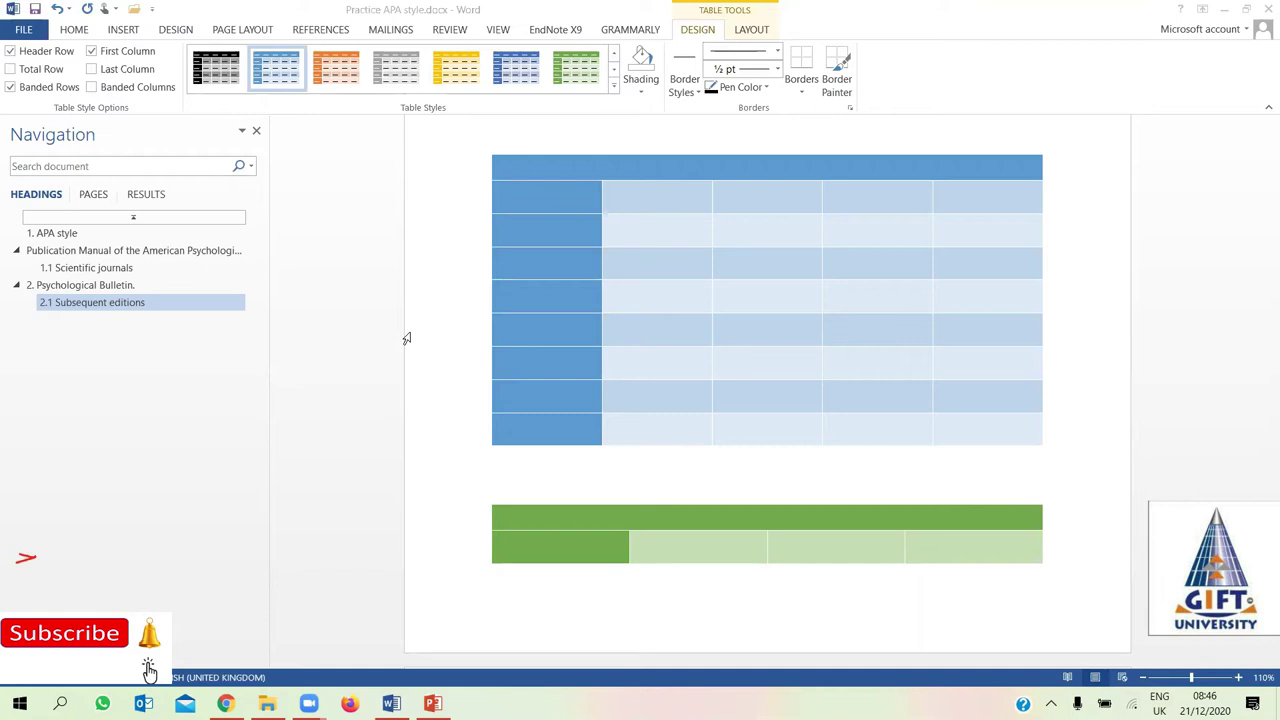
# Select the whole blue table, its first two header cells, then its first body row, clearing each selection
pyautogui.click(621, 163)
pyautogui.moveTo(550, 169); pyautogui.dragTo(958, 445)
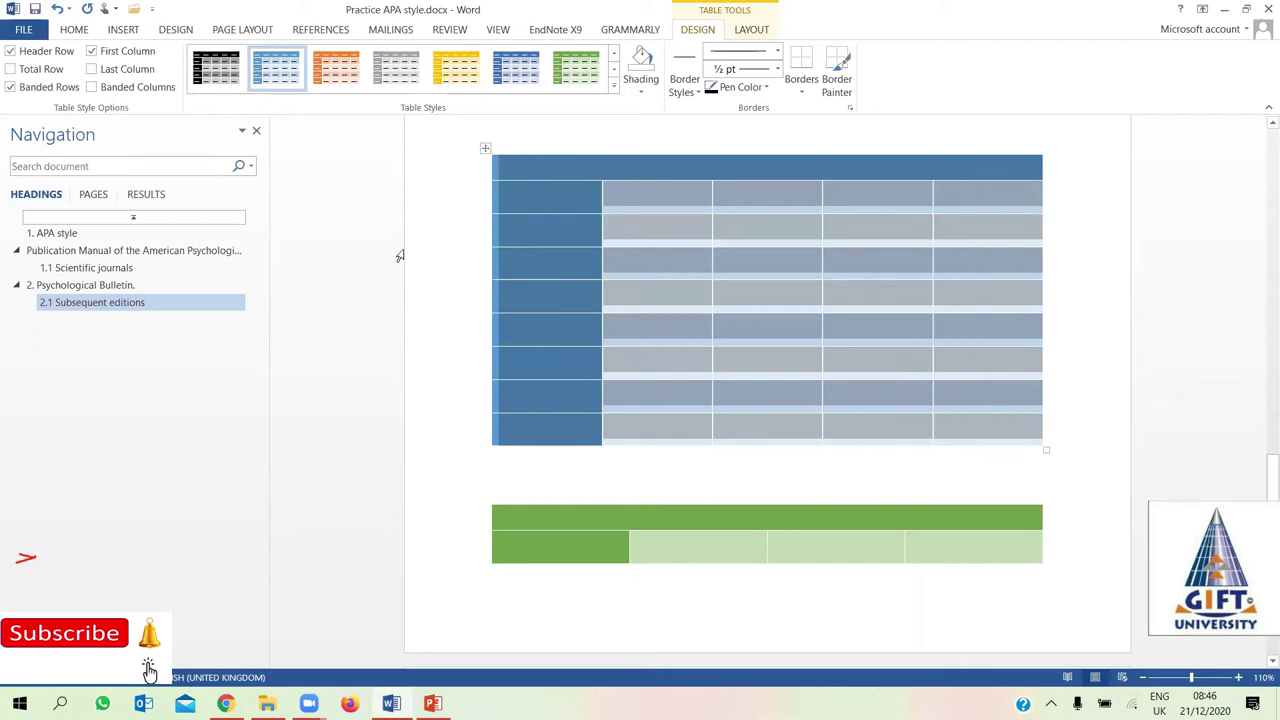
pyautogui.click(580, 193)
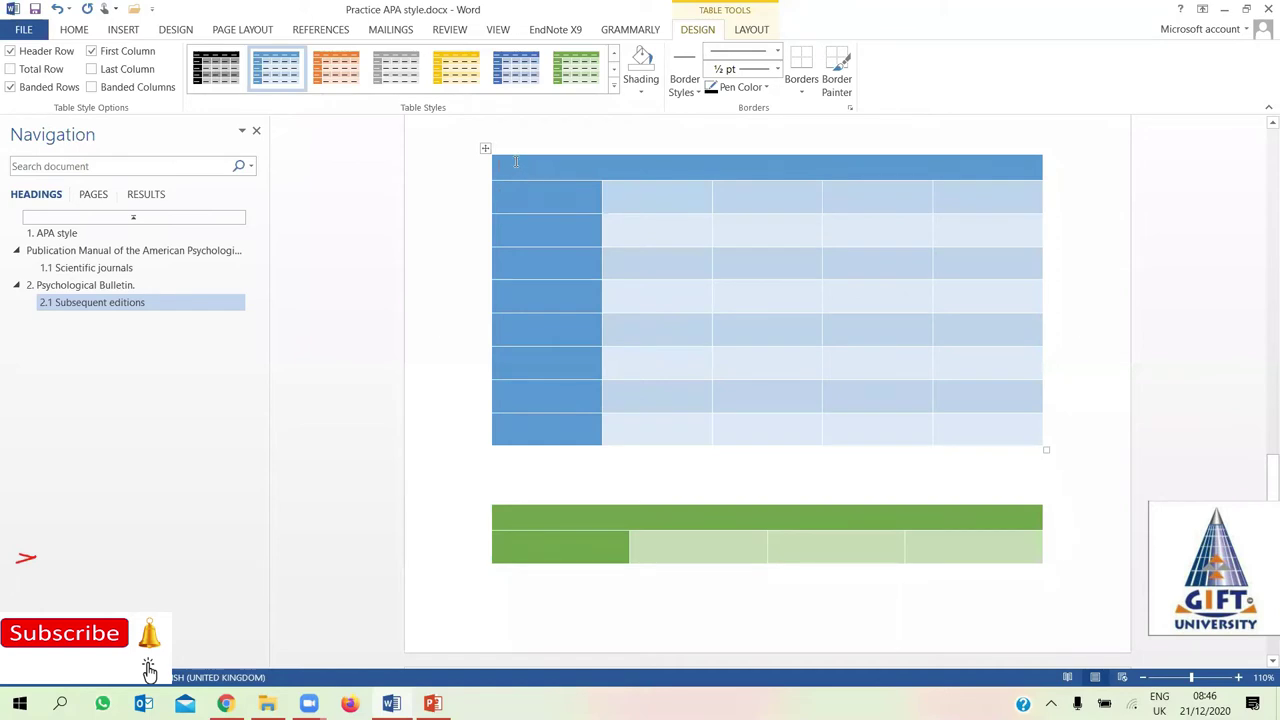
pyautogui.moveTo(516, 161); pyautogui.dragTo(604, 161)
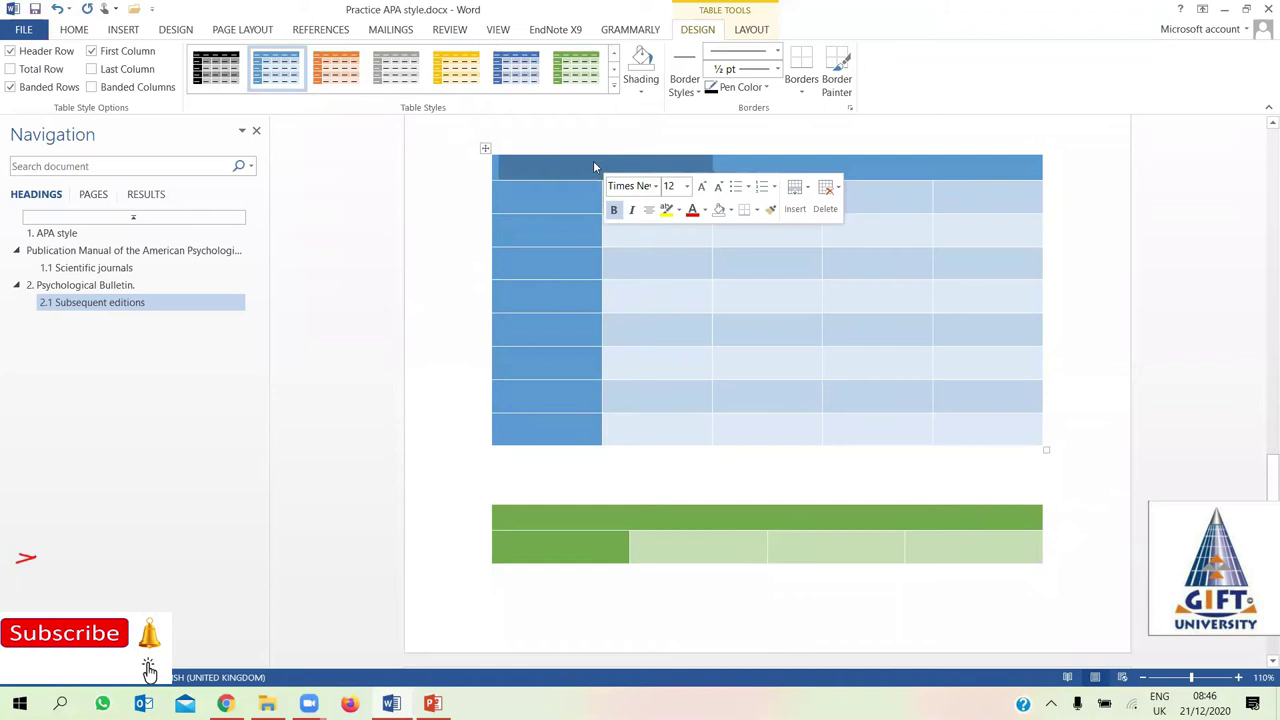
pyautogui.click(580, 166)
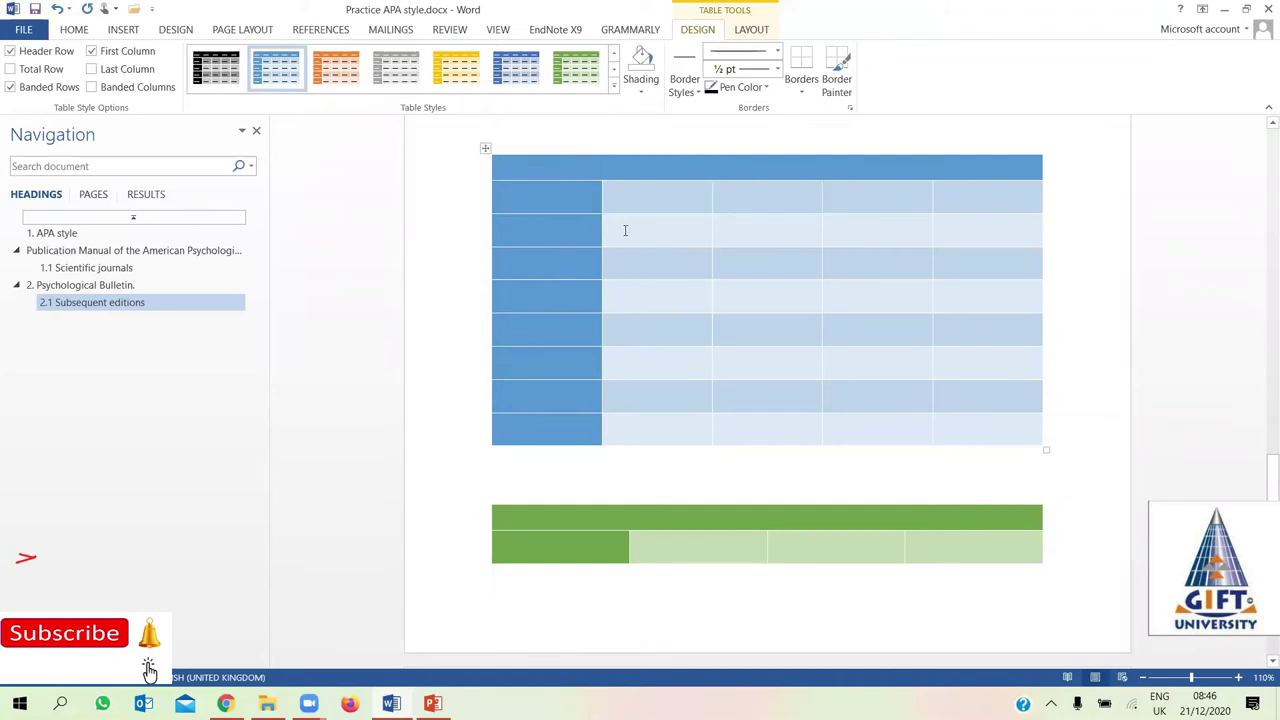
pyautogui.moveTo(697, 200); pyautogui.dragTo(892, 205)
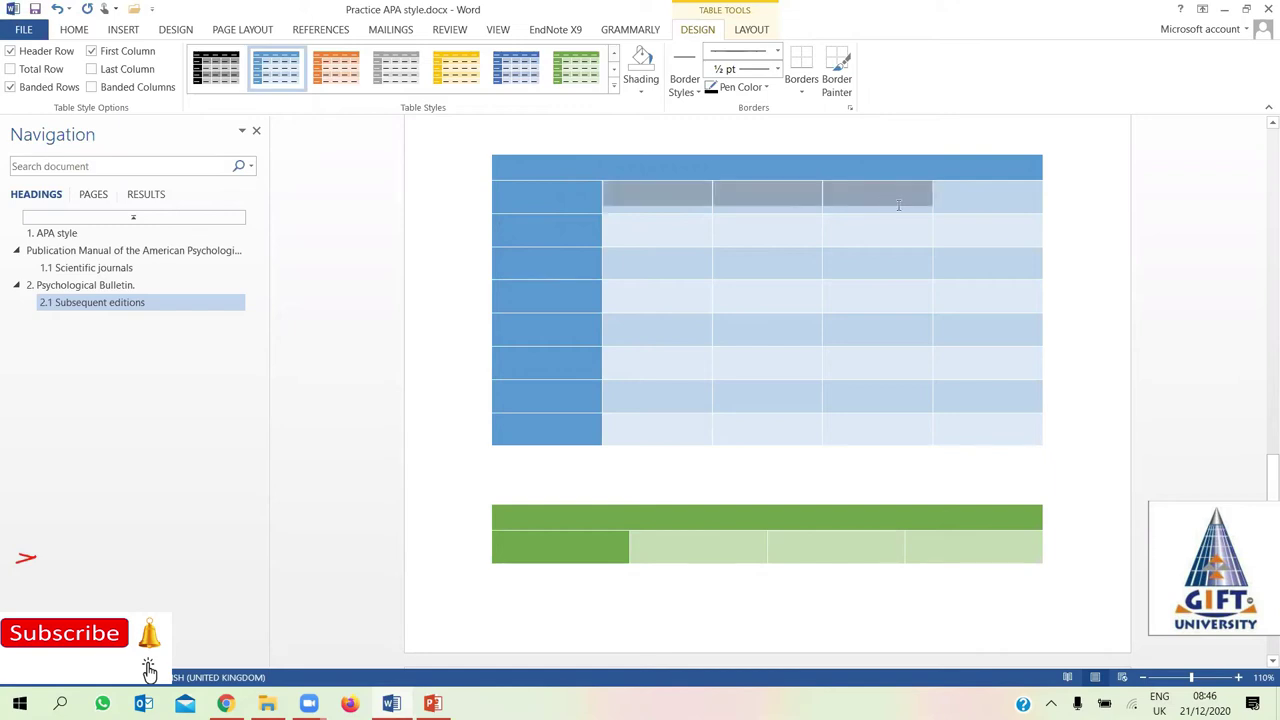
pyautogui.moveTo(666, 200); pyautogui.dragTo(957, 200)
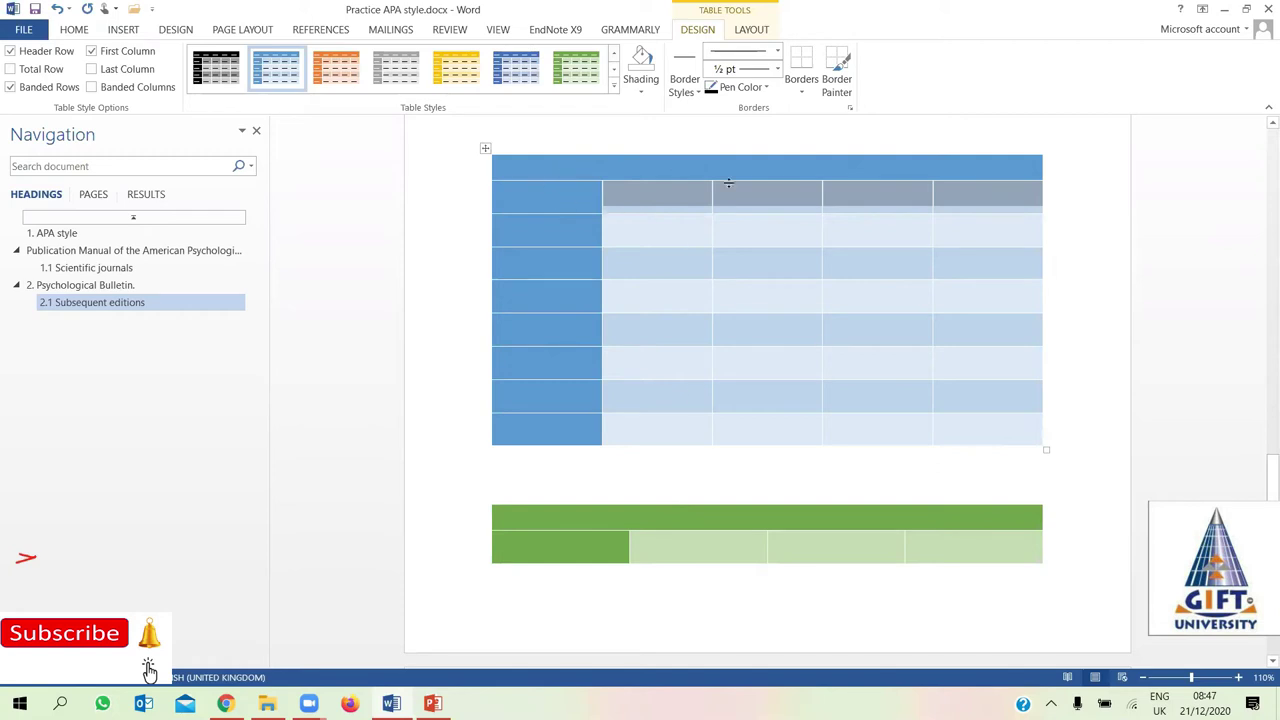
pyautogui.click(968, 428)
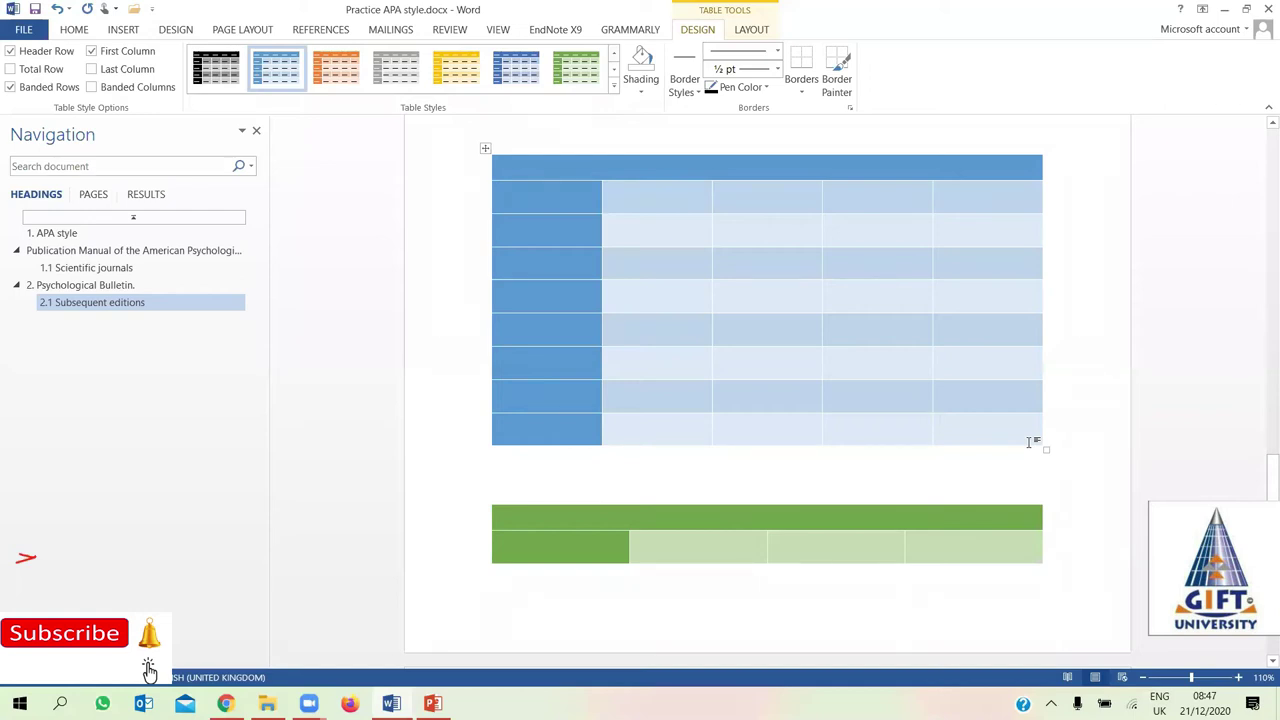
# Fill three consecutive cells of one blue-table row with gh, fgn and vg
pyautogui.click(634, 302)
pyautogui.moveTo(740, 194); pyautogui.dragTo(975, 430)
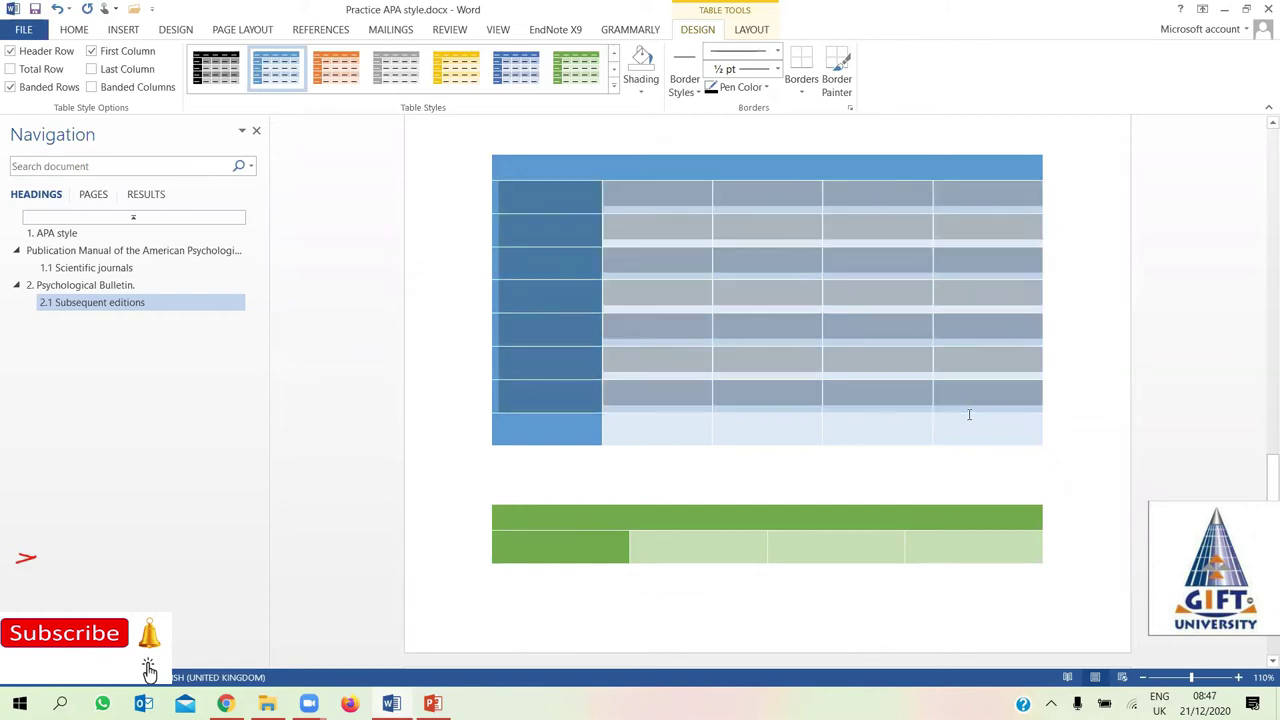
pyautogui.click(666, 279)
pyautogui.write('gh')
pyautogui.press('Tab')
pyautogui.write('fgn')
pyautogui.press('Tab')
pyautogui.write('vg')
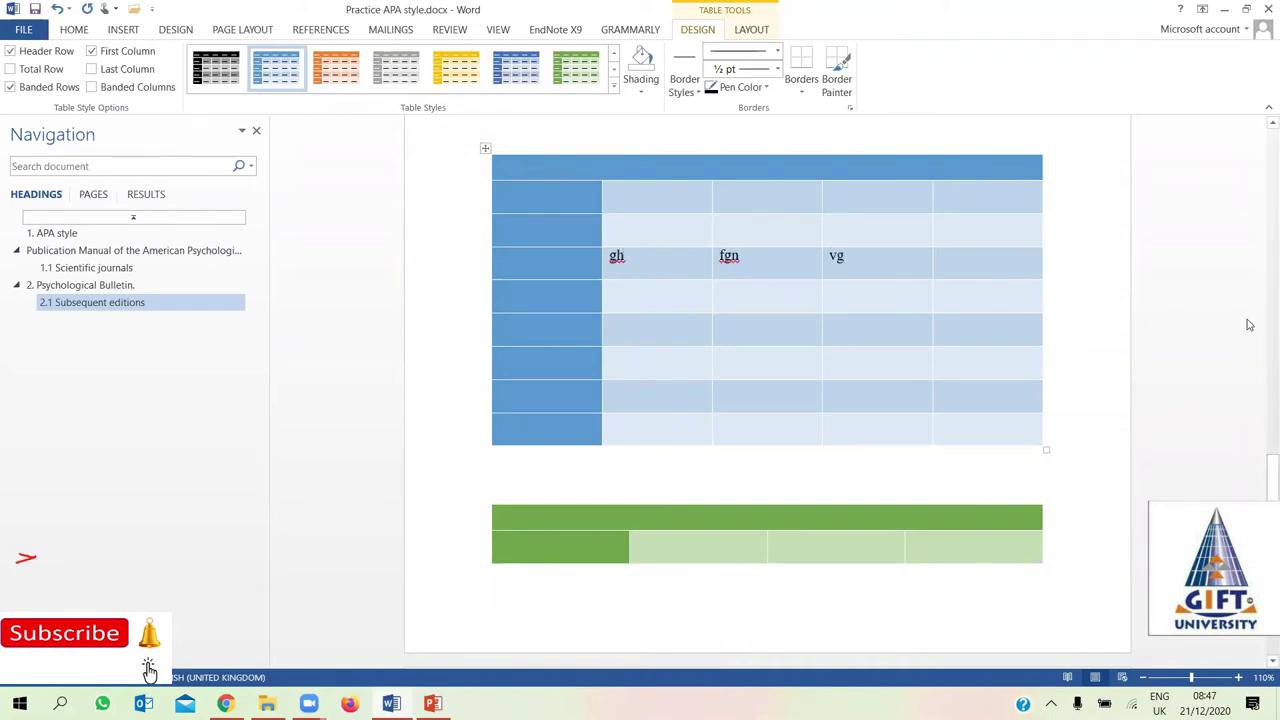
pyautogui.moveTo(1262, 470); pyautogui.dragTo(1262, 486)
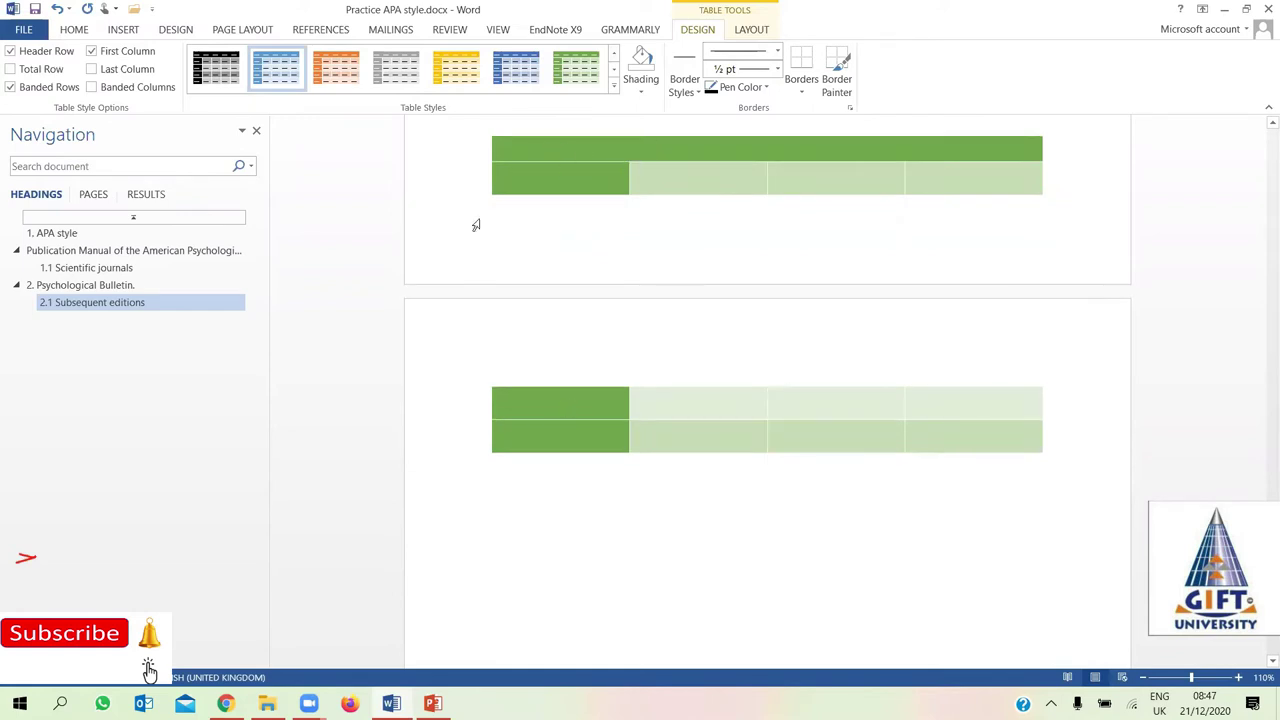
pyautogui.click(500, 159)
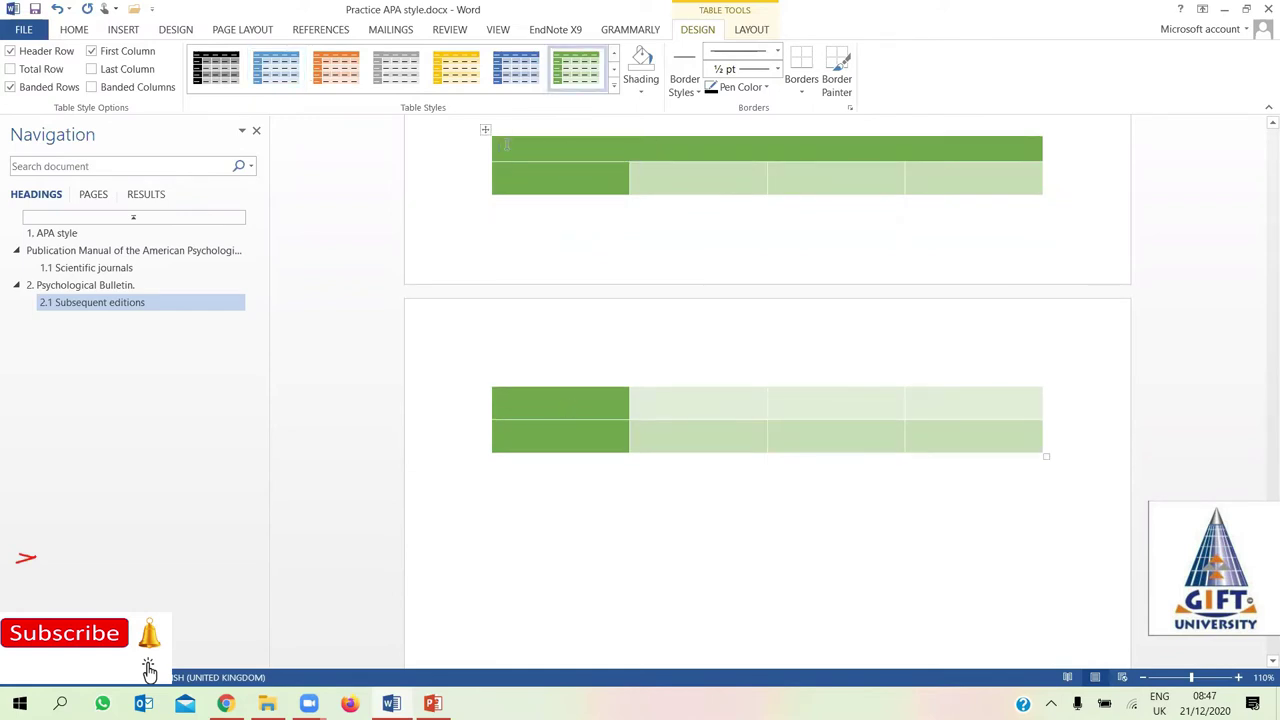
pyautogui.click(553, 410)
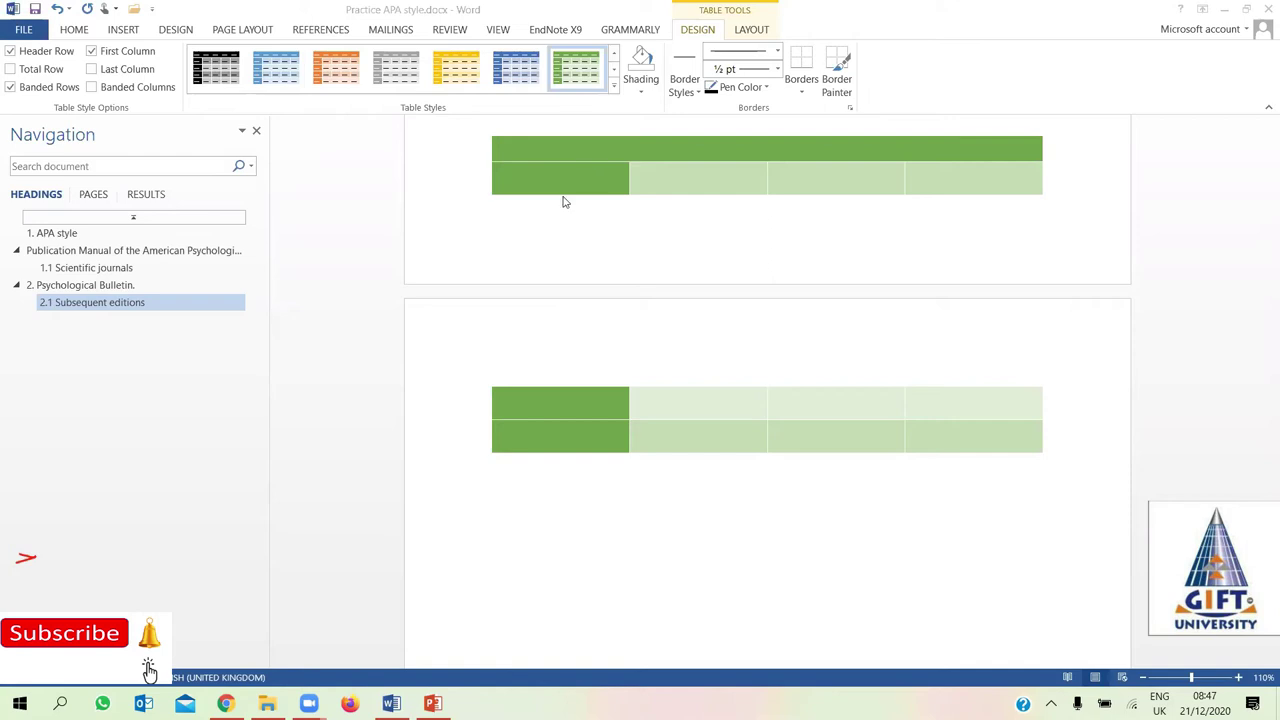
pyautogui.click(572, 155)
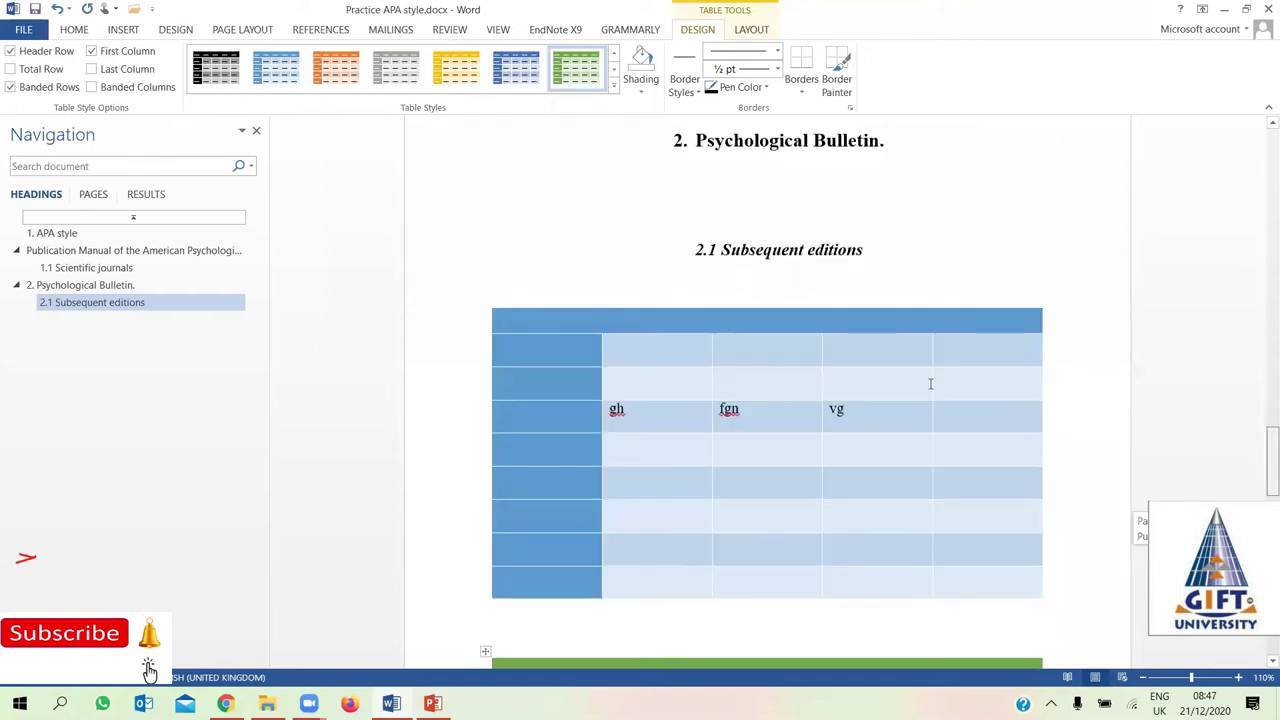
pyautogui.scroll(1, 930, 383)
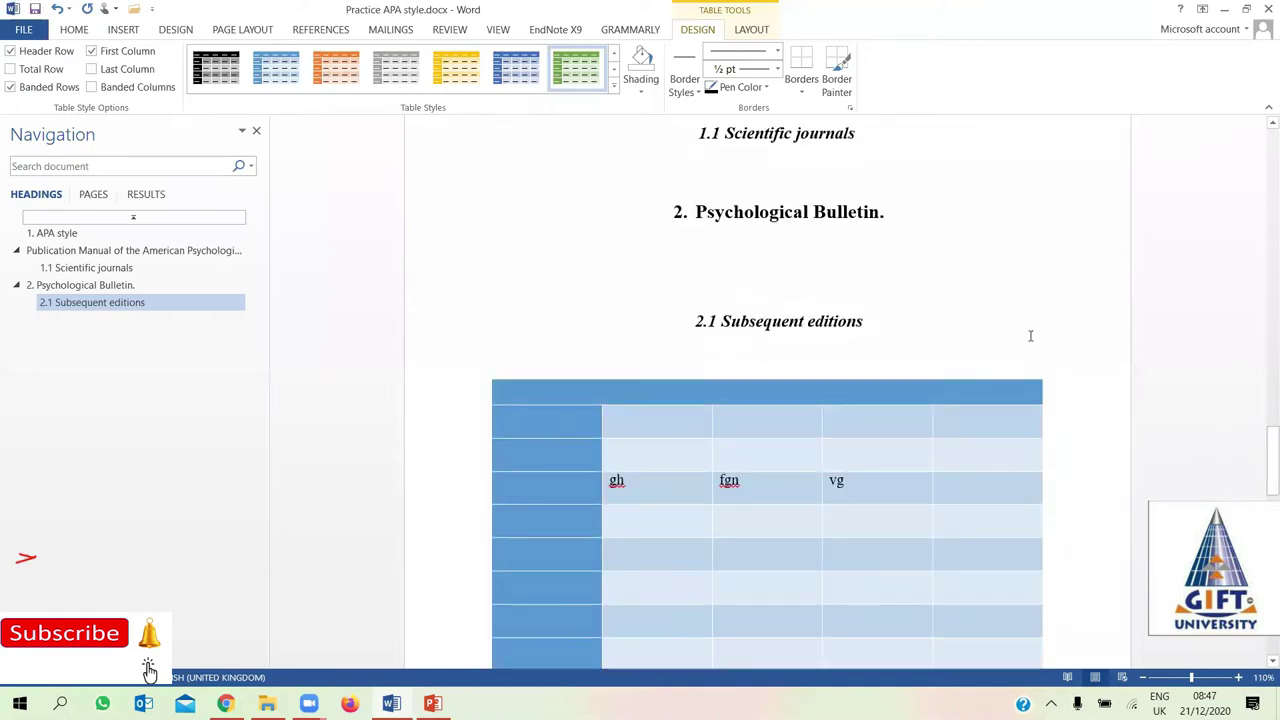
pyautogui.click(1132, 337)
pyautogui.moveTo(1271, 455); pyautogui.dragTo(1271, 478)
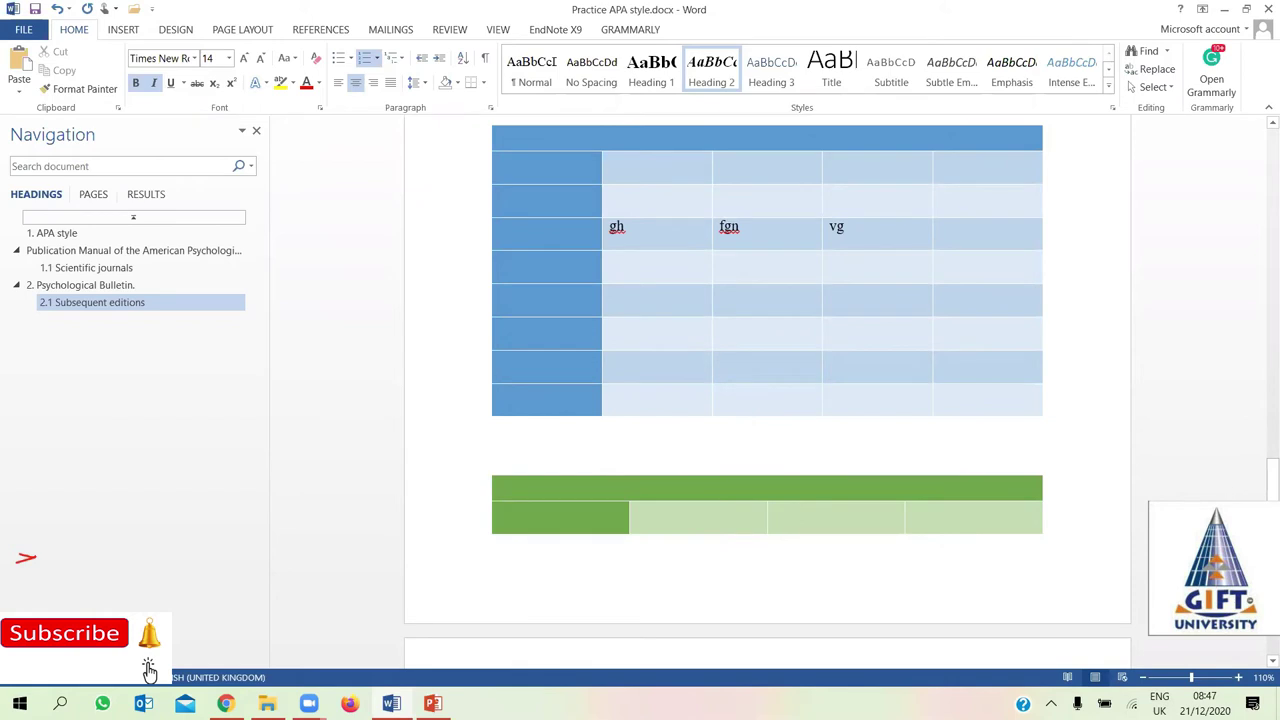
# Enter G in a lower second-column cell of the blue table, removing the extra line afterward
pyautogui.scroll(-3, 549, 216)
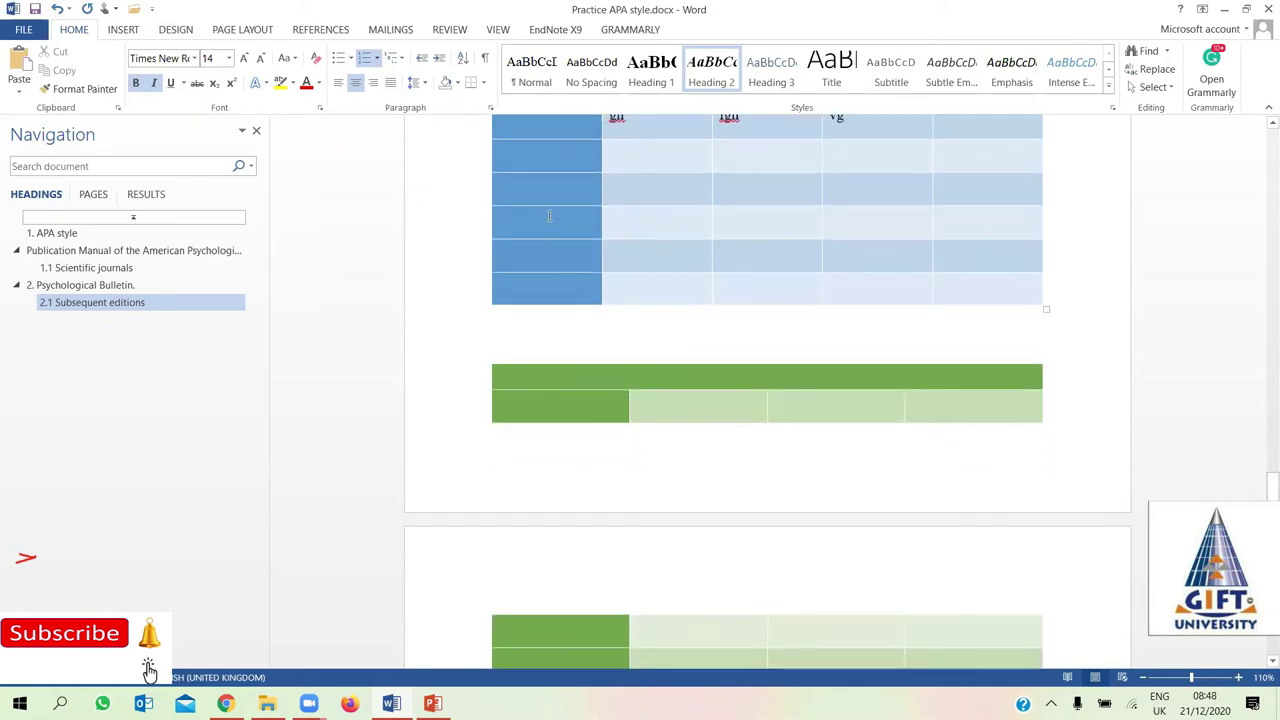
pyautogui.moveTo(1271, 488); pyautogui.dragTo(1271, 460)
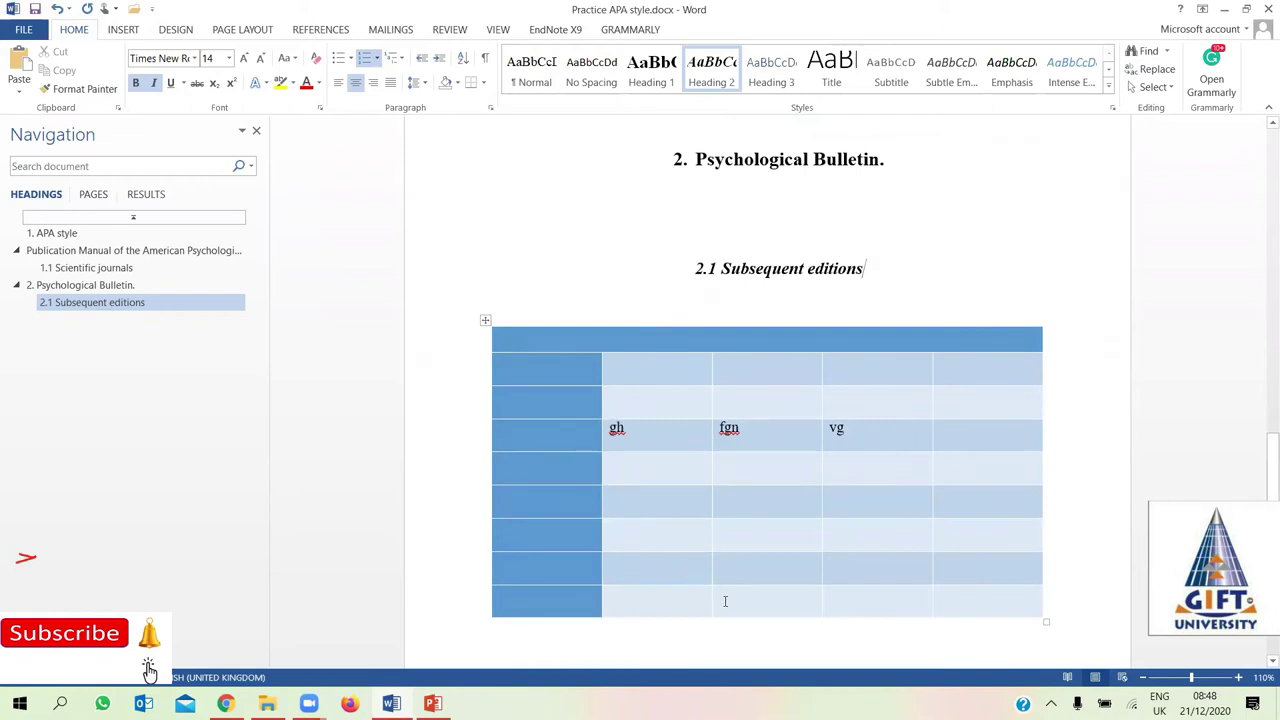
pyautogui.click(663, 529)
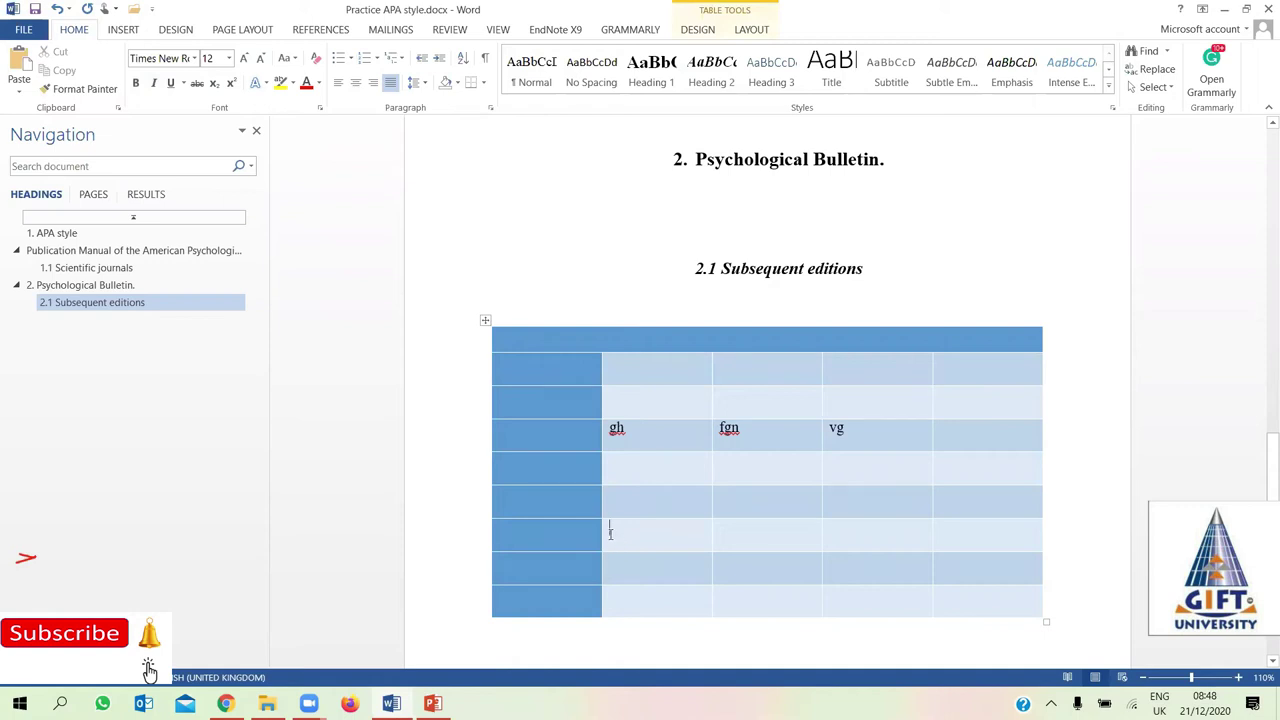
pyautogui.write('gg')
pyautogui.press('Return')
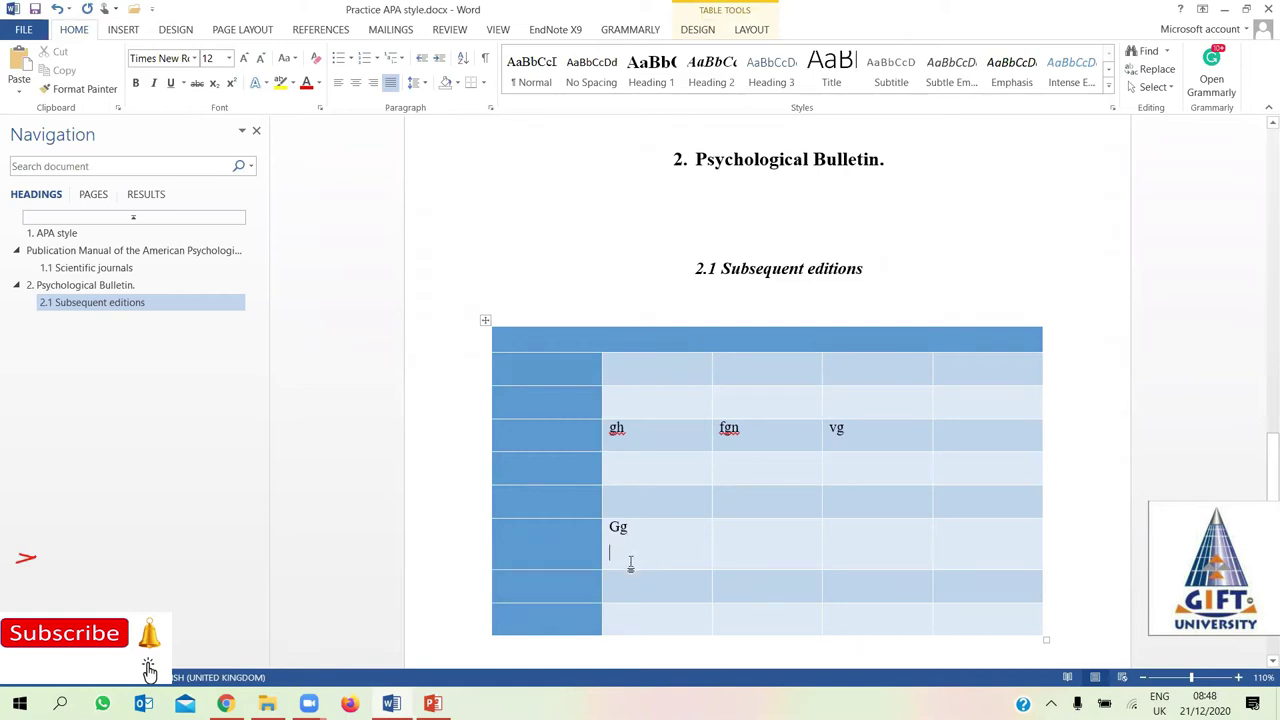
pyautogui.moveTo(624, 569)
pyautogui.mouseDown()
pyautogui.moveTo(622, 536)
pyautogui.moveTo(630, 554)
pyautogui.mouseUp()
pyautogui.press('BackSpace')
pyautogui.press('BackSpace')
pyautogui.moveTo(624, 552); pyautogui.dragTo(628, 540)
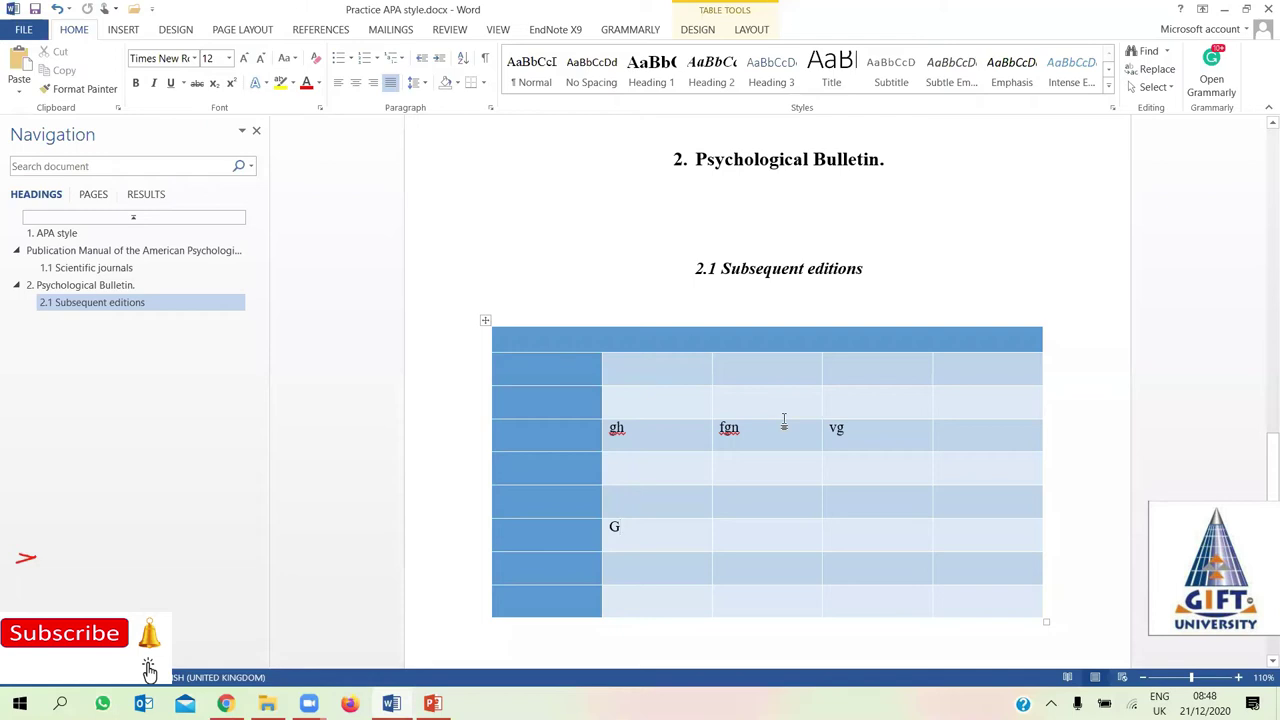
pyautogui.moveTo(555, 339); pyautogui.dragTo(640, 340)
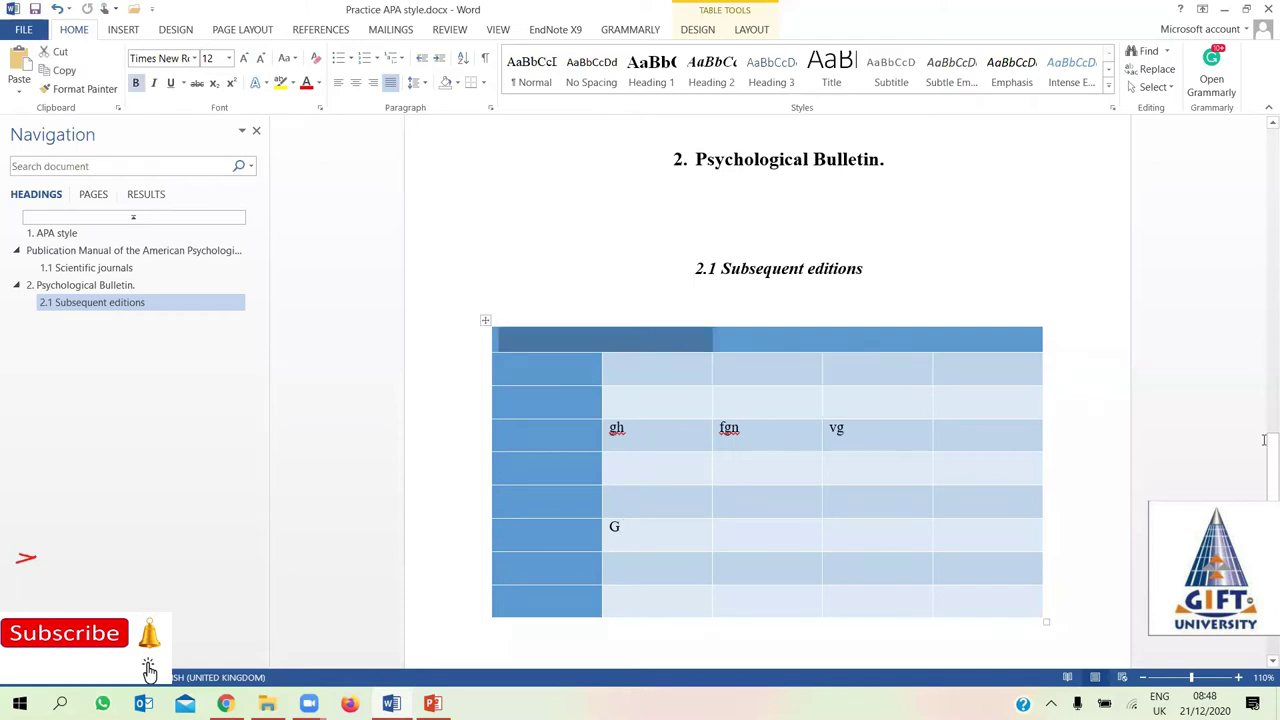
pyautogui.moveTo(1270, 466); pyautogui.dragTo(1270, 515)
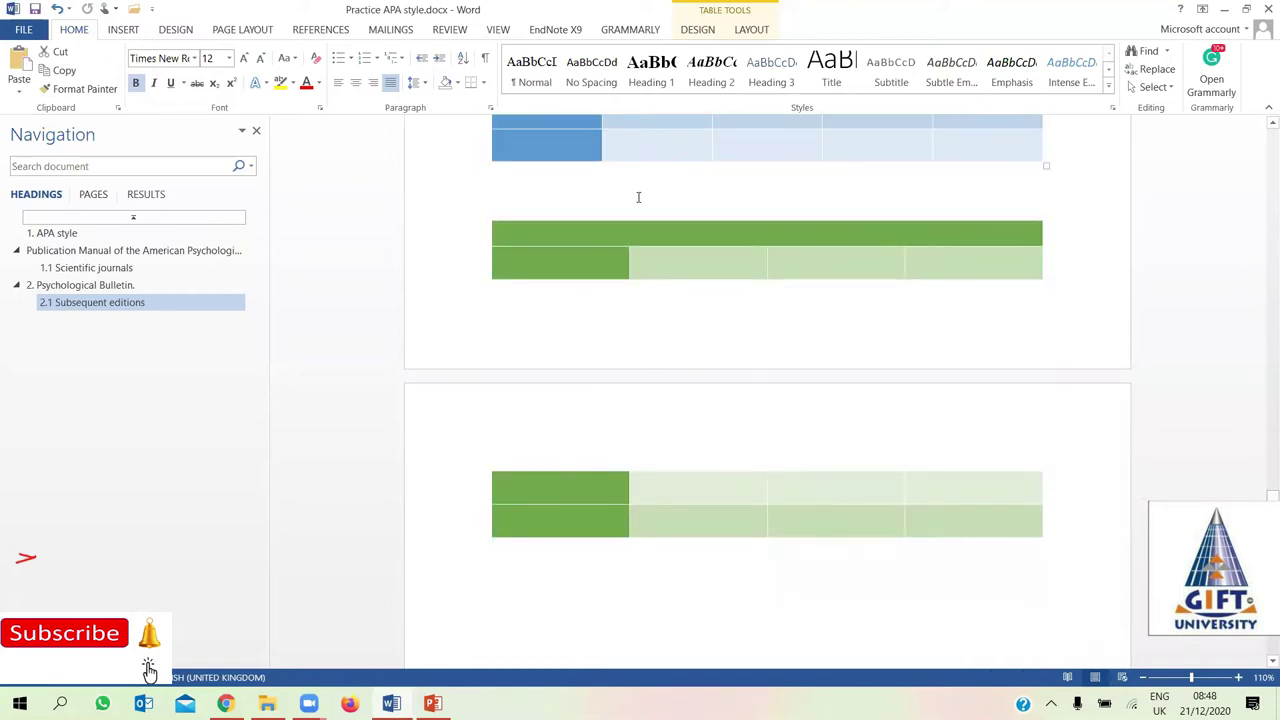
# Add two empty paragraphs above the green table so it moves to the top of the next page
pyautogui.click(521, 252)
pyautogui.click(550, 196)
pyautogui.press('Return')
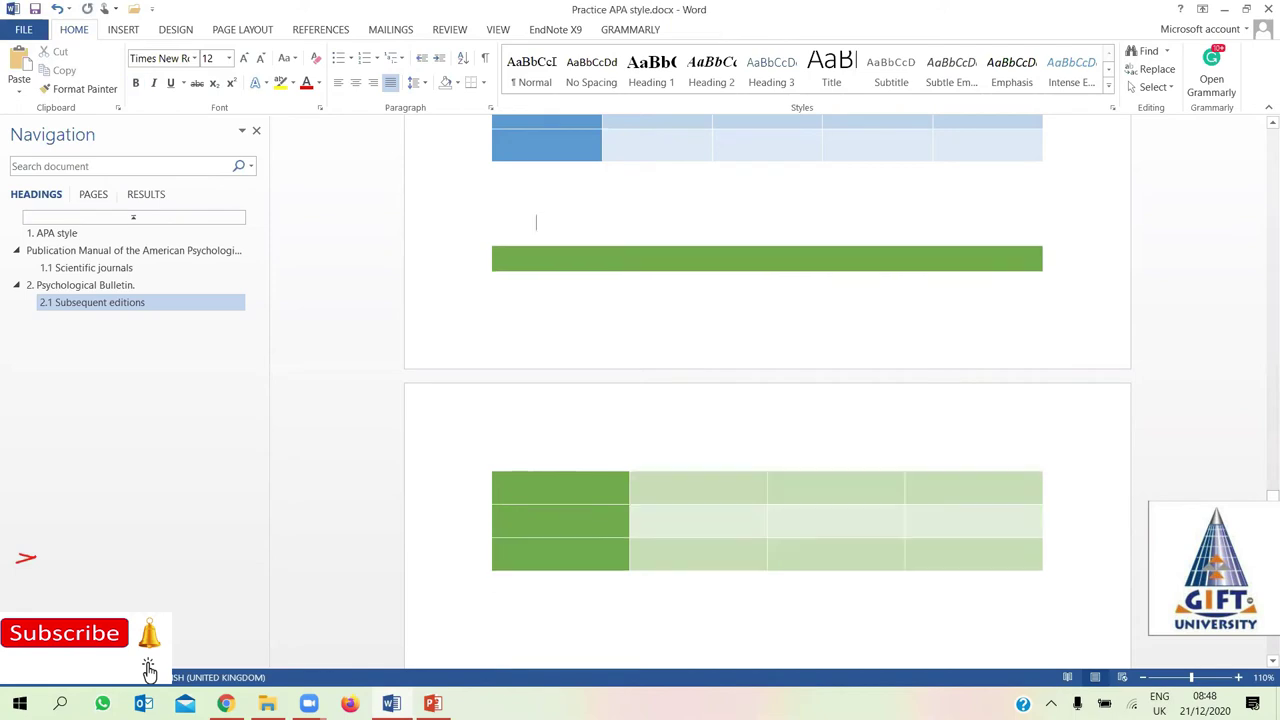
pyautogui.press('Return')
pyautogui.press('Return')
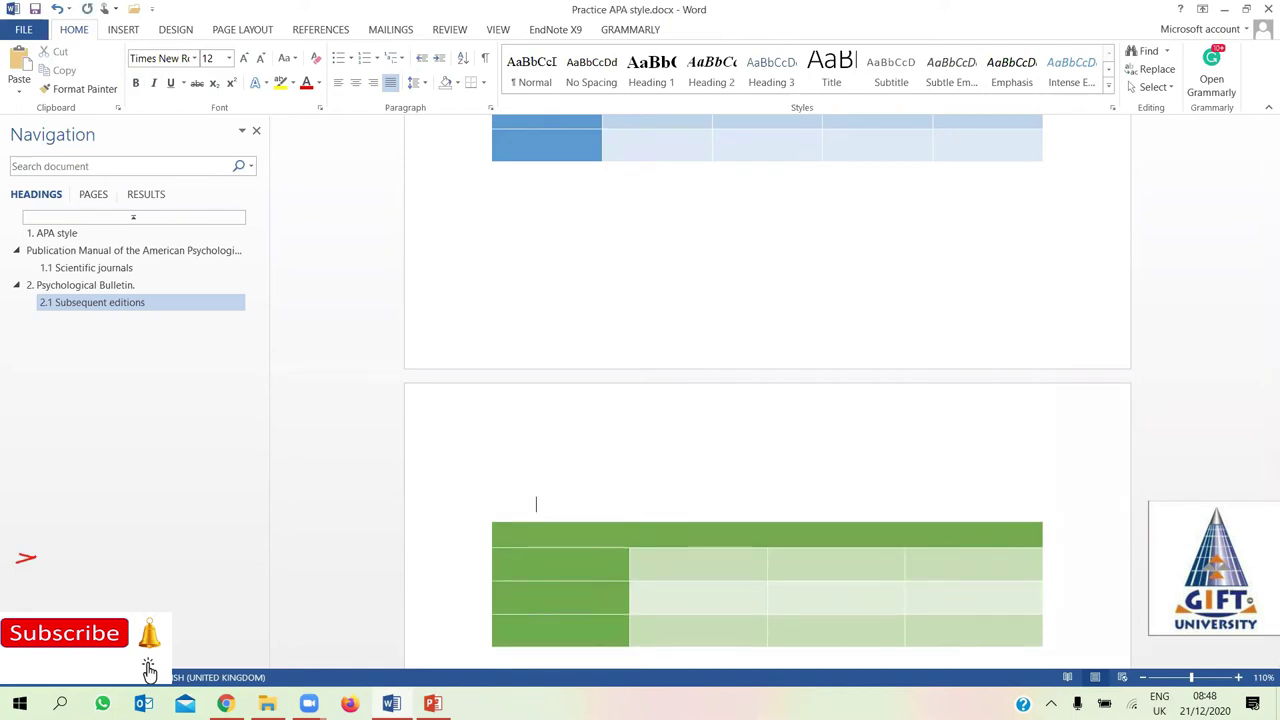
pyautogui.moveTo(1273, 515)
pyautogui.mouseDown()
pyautogui.moveTo(1273, 560)
pyautogui.moveTo(1273, 545)
pyautogui.mouseUp()
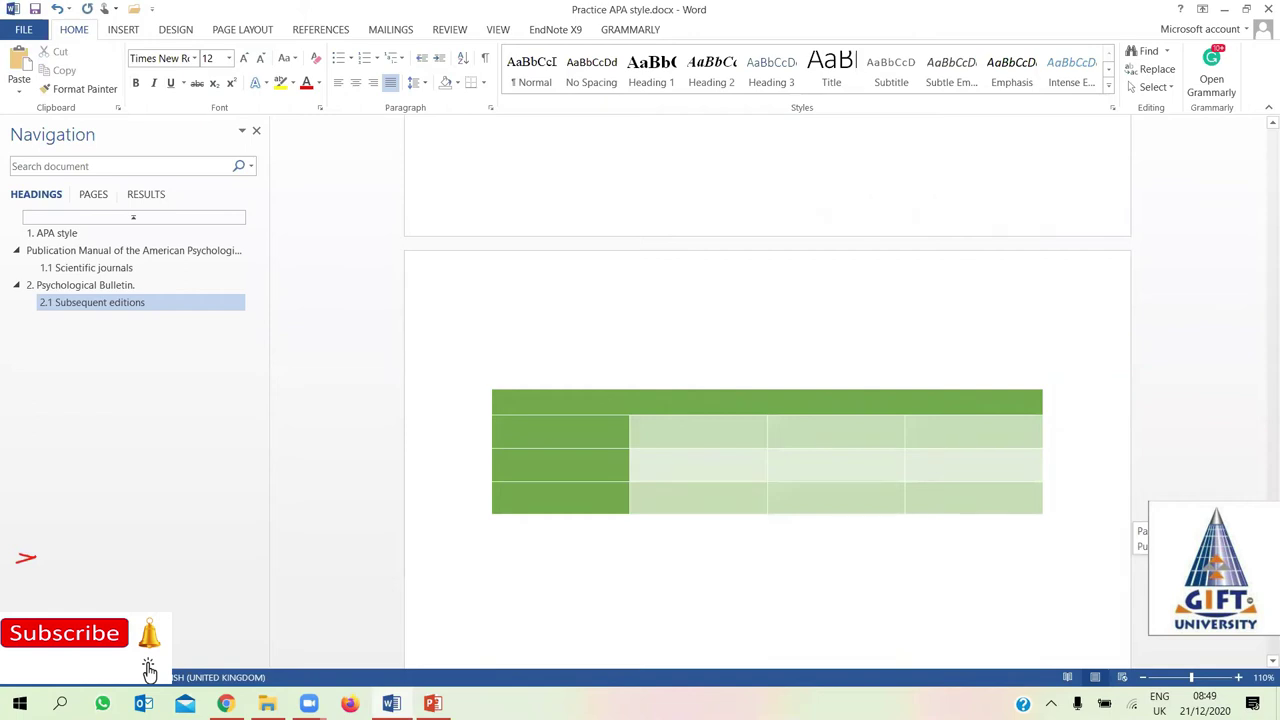
pyautogui.click(124, 30)
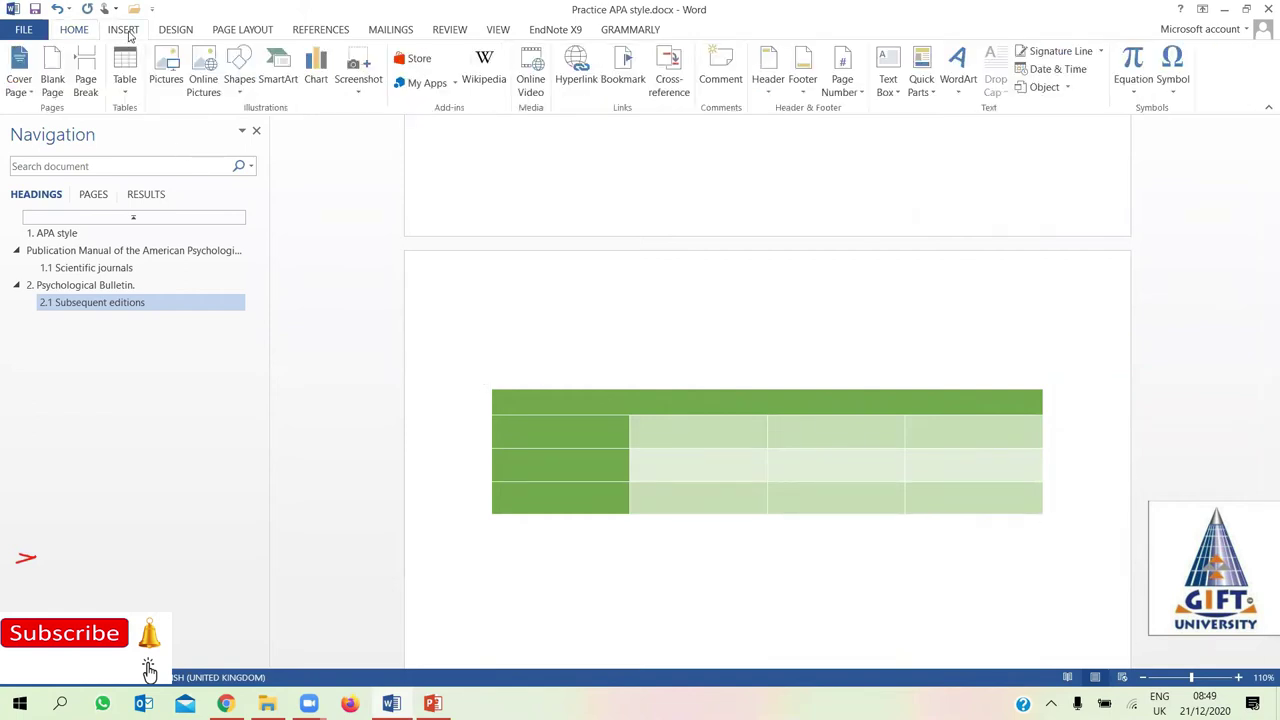
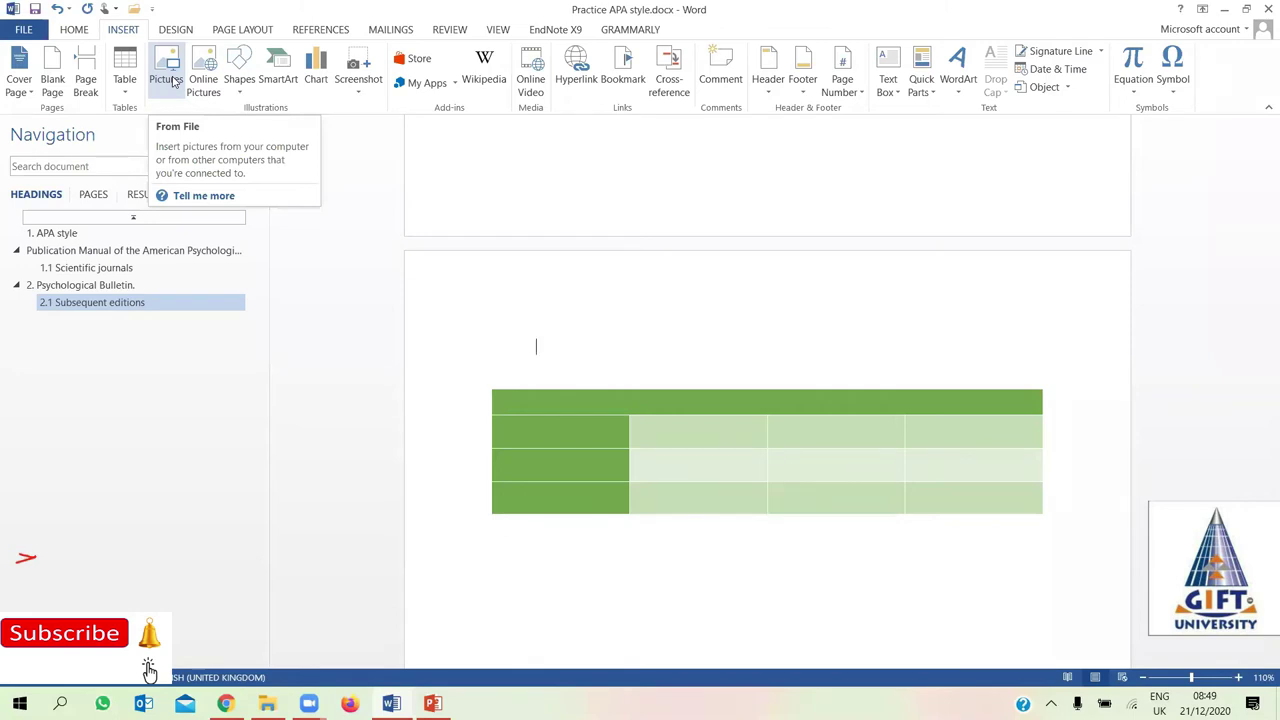
# Draw a horizontal arrow line from the Shapes gallery just below the green table
pyautogui.click(241, 93)
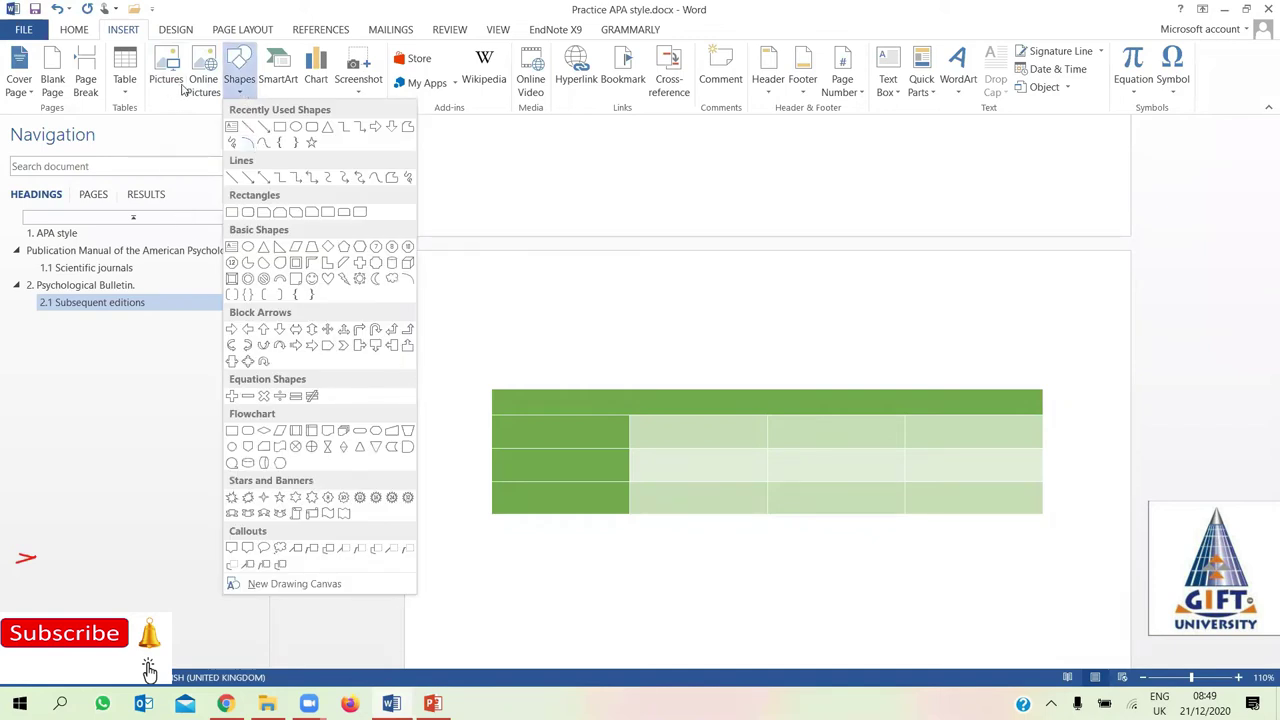
pyautogui.click(265, 128)
pyautogui.moveTo(476, 546)
pyautogui.mouseDown()
pyautogui.moveTo(628, 571)
pyautogui.moveTo(736, 543)
pyautogui.mouseUp()
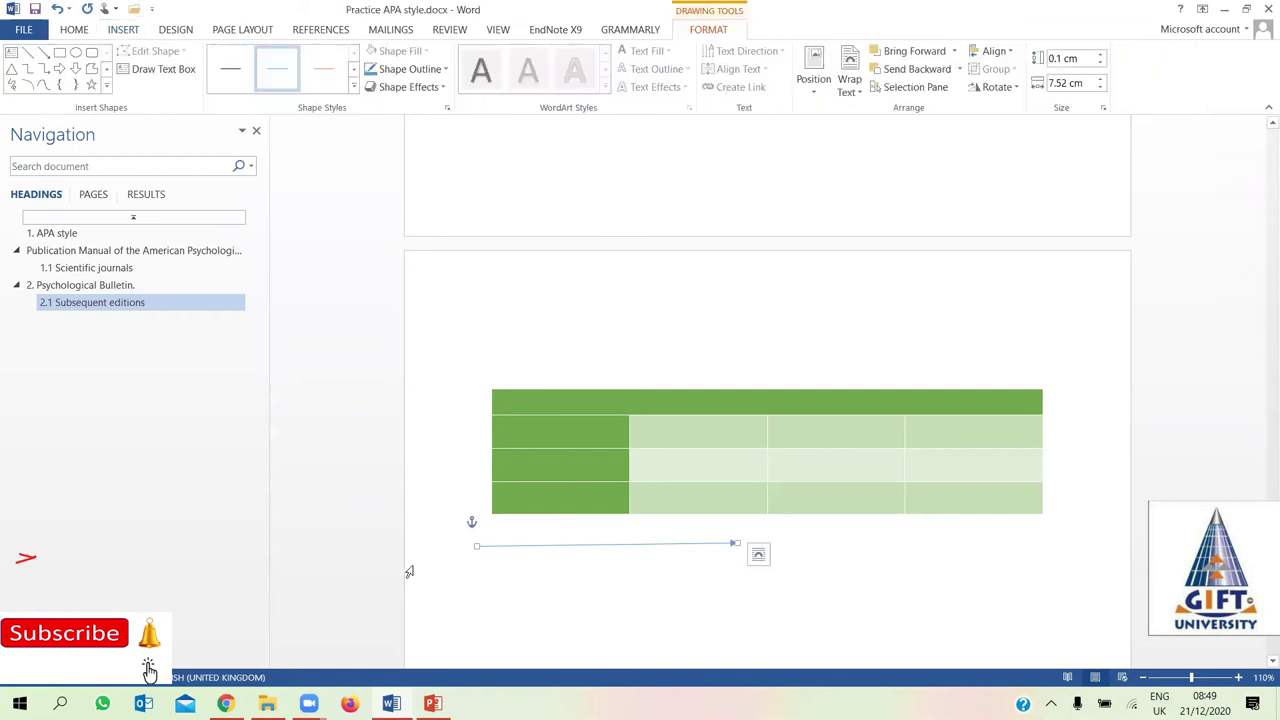
pyautogui.click(727, 572)
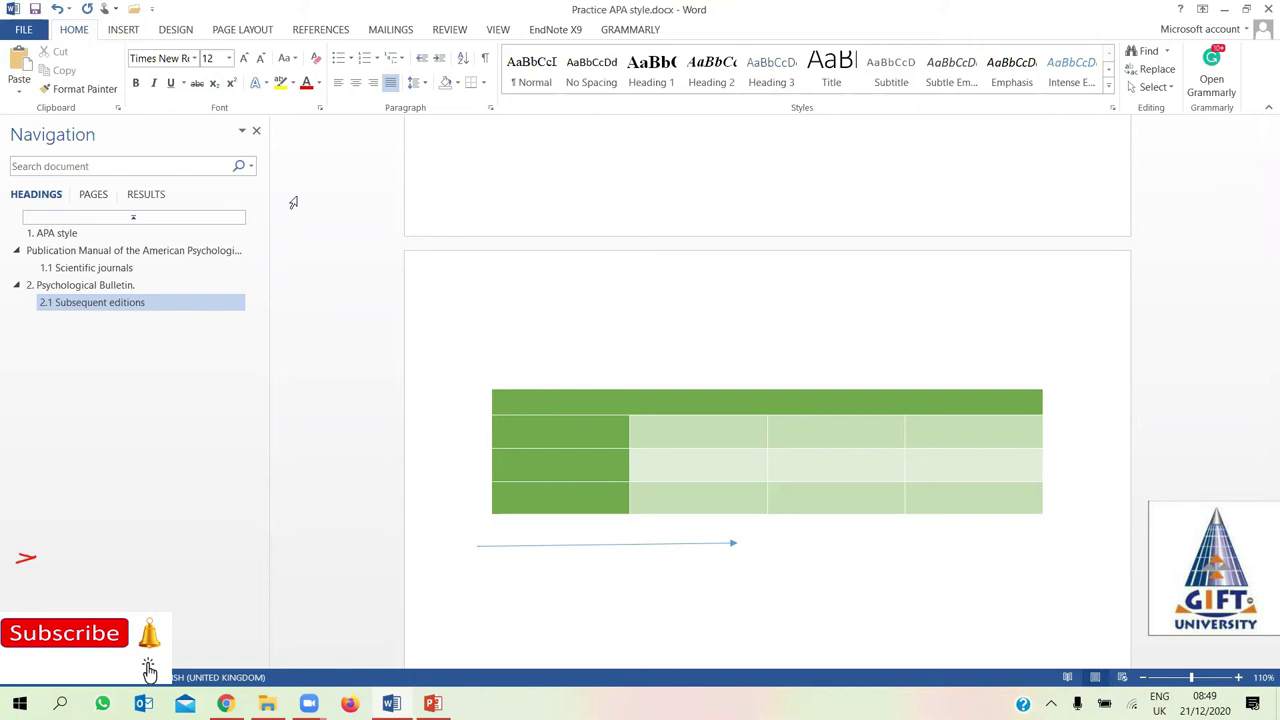
pyautogui.click(125, 36)
pyautogui.click(242, 92)
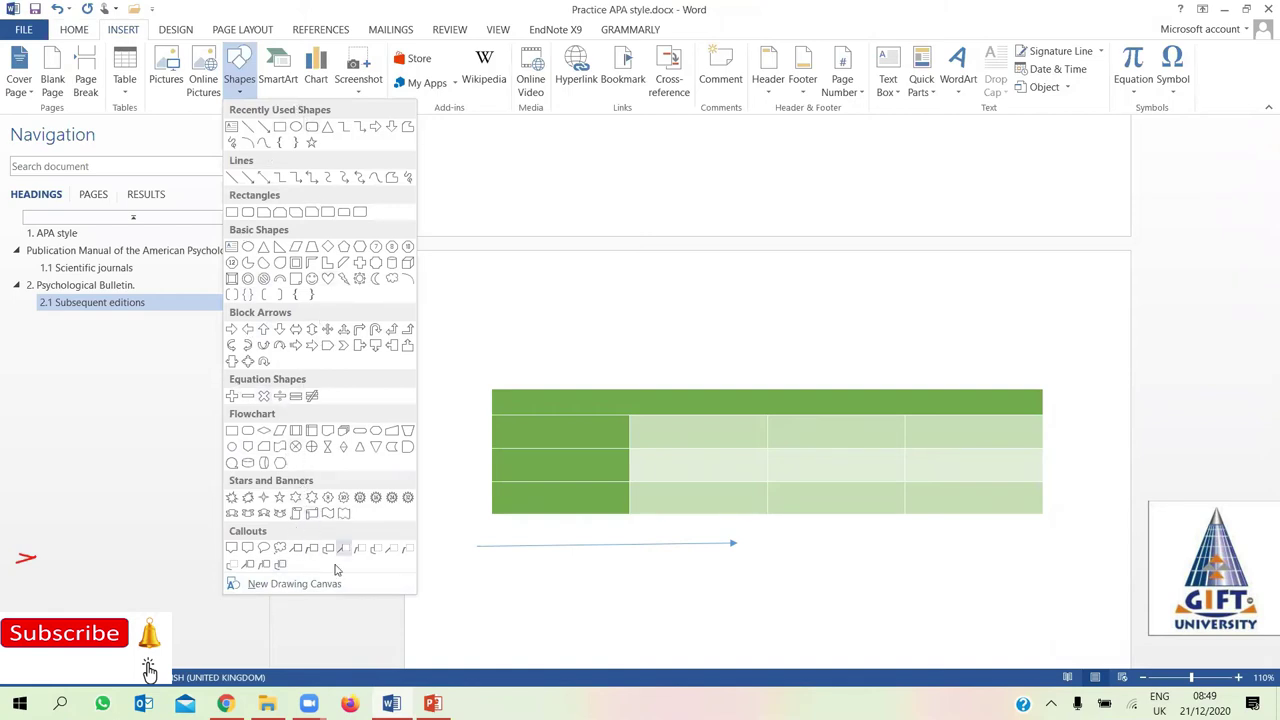
pyautogui.click(283, 76)
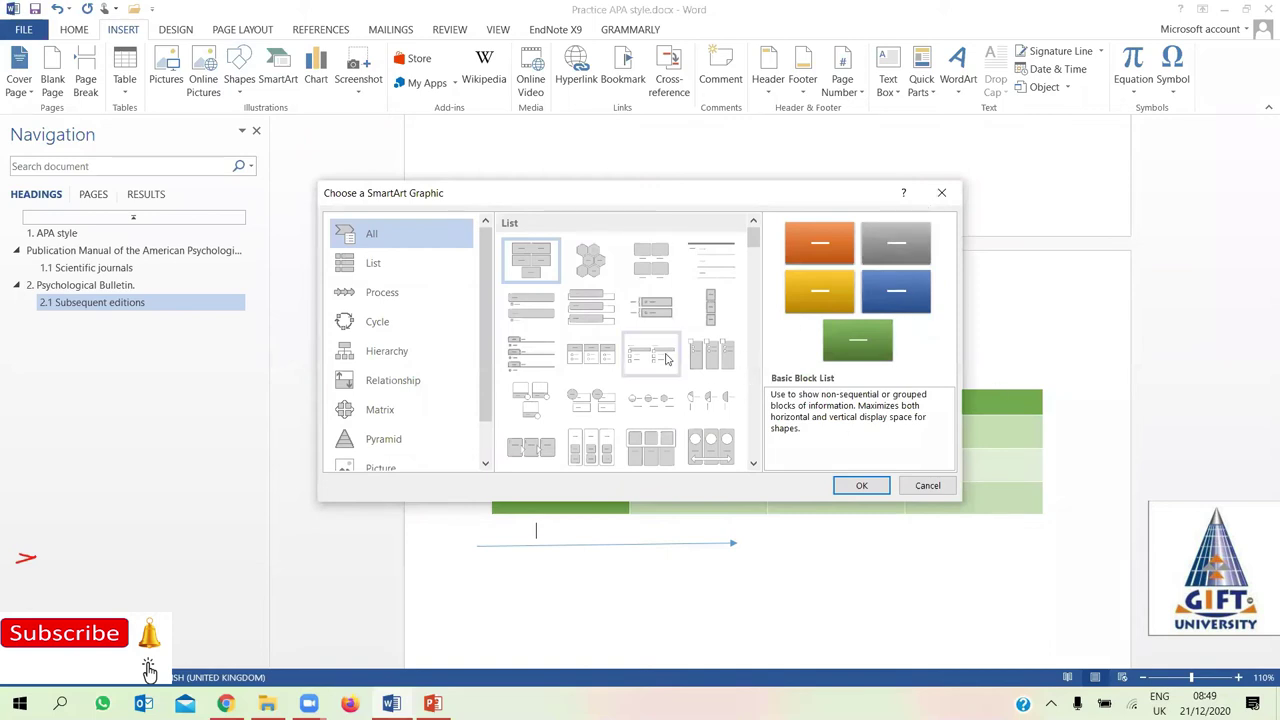
pyautogui.click(578, 315)
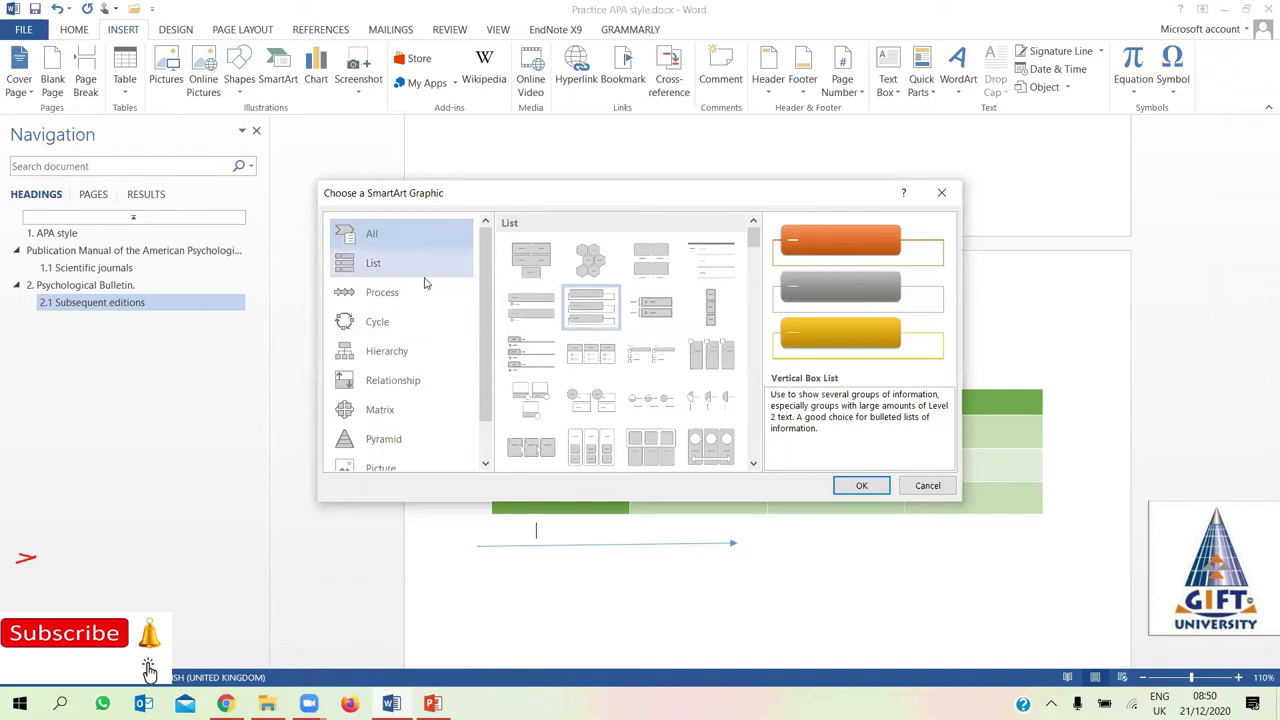
pyautogui.scroll(-2, 484, 330)
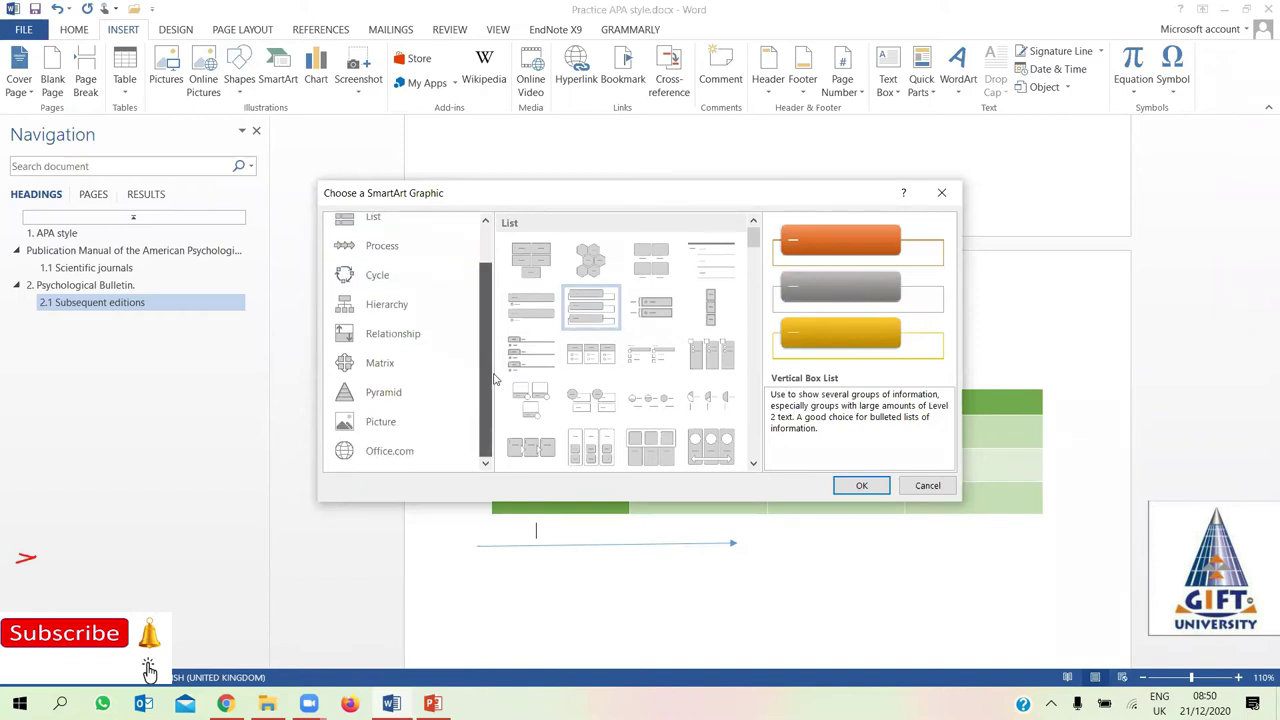
pyautogui.scroll(2, 493, 380)
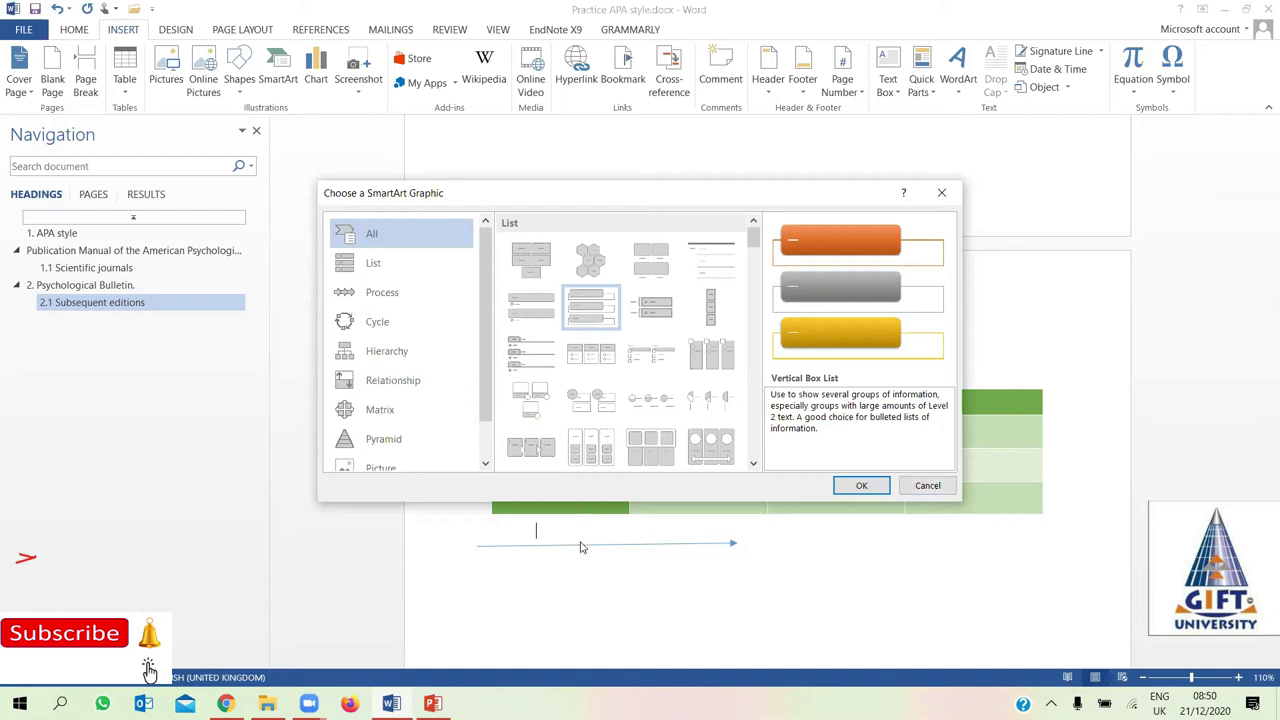
pyautogui.click(933, 488)
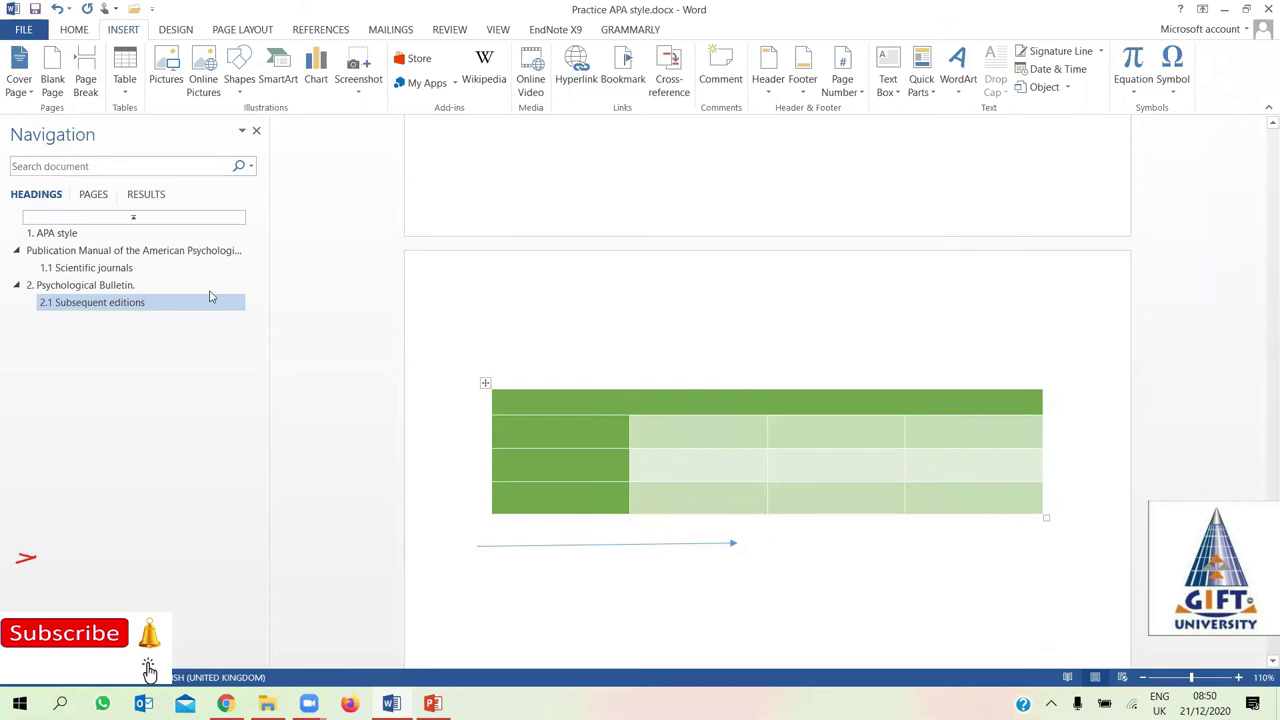
pyautogui.click(290, 76)
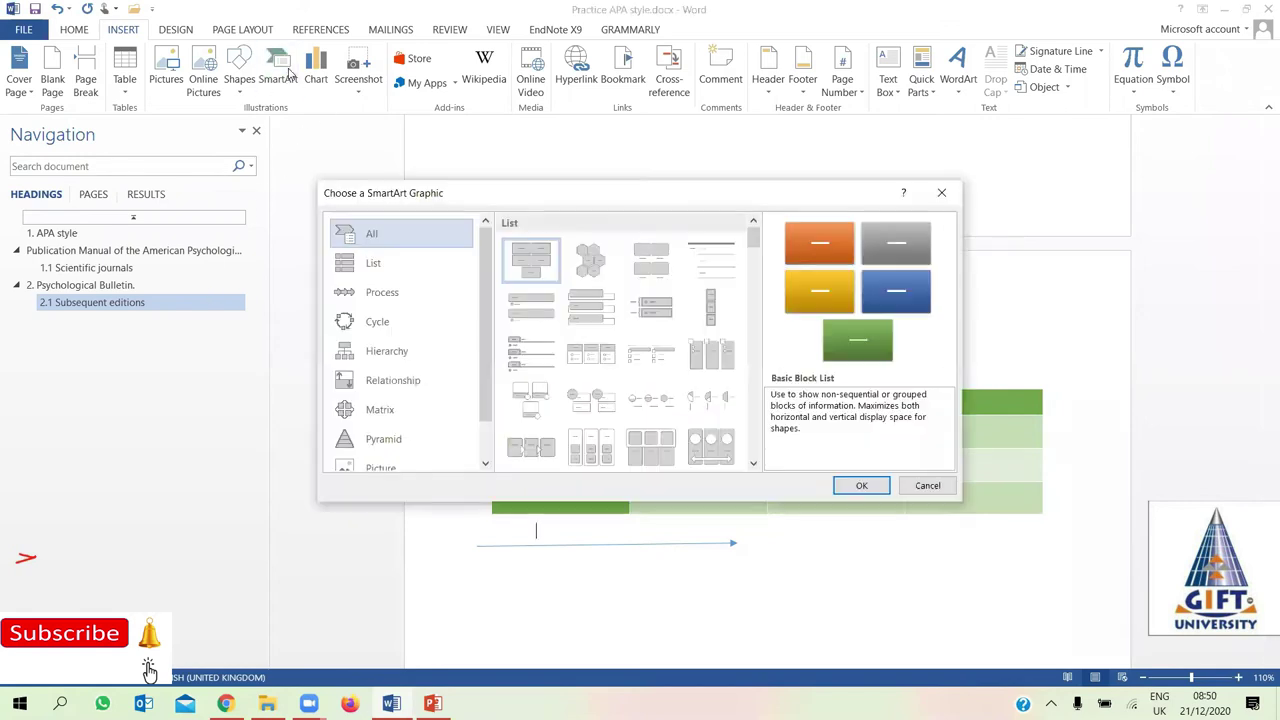
pyautogui.click(926, 483)
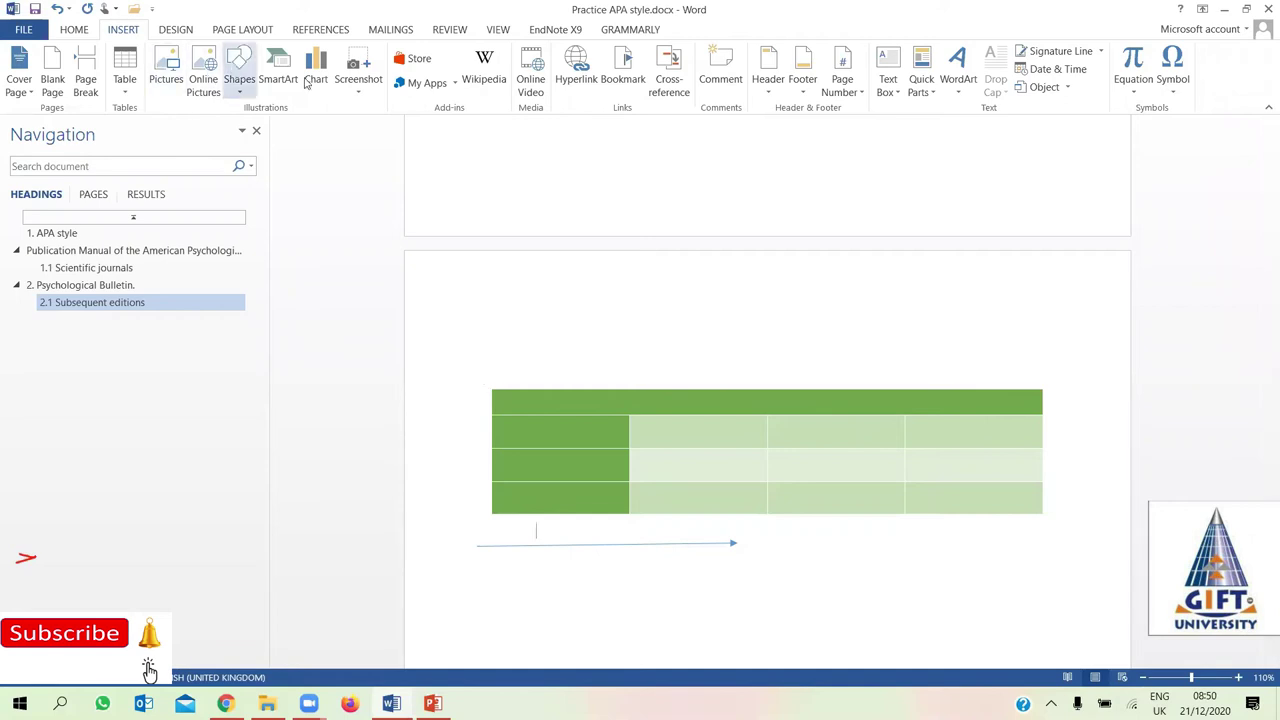
pyautogui.click(323, 82)
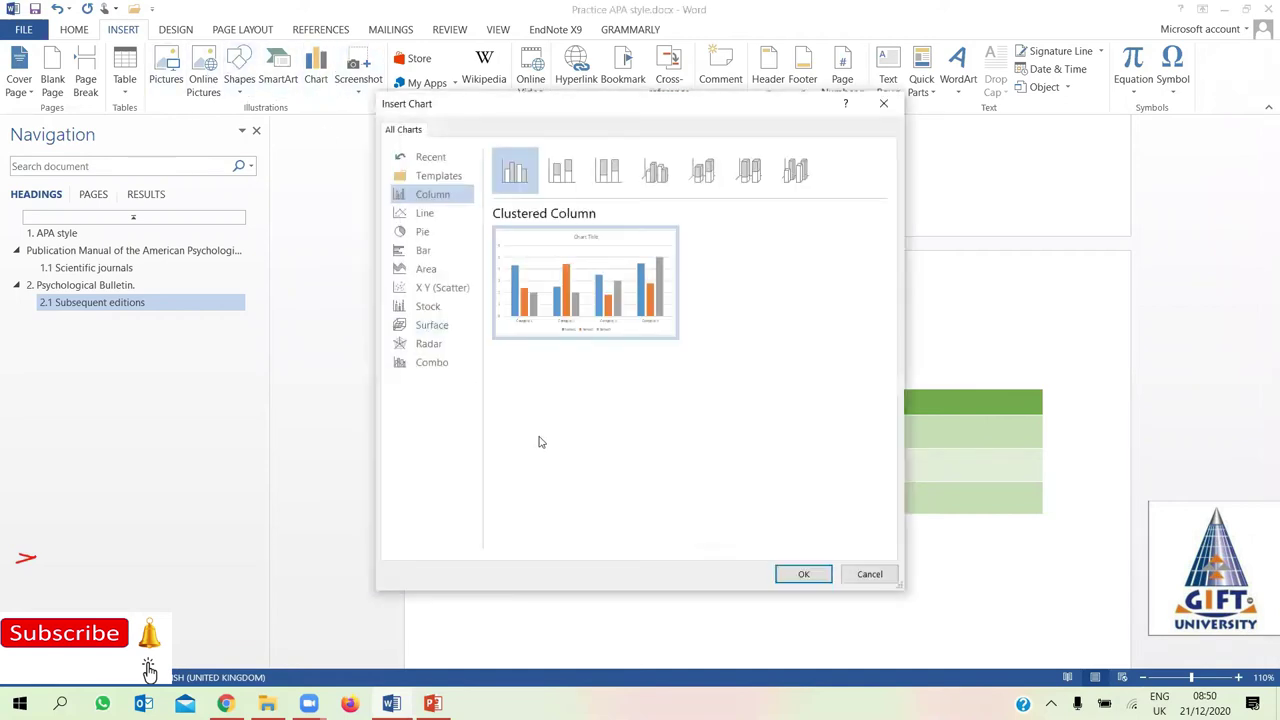
pyautogui.click(446, 218)
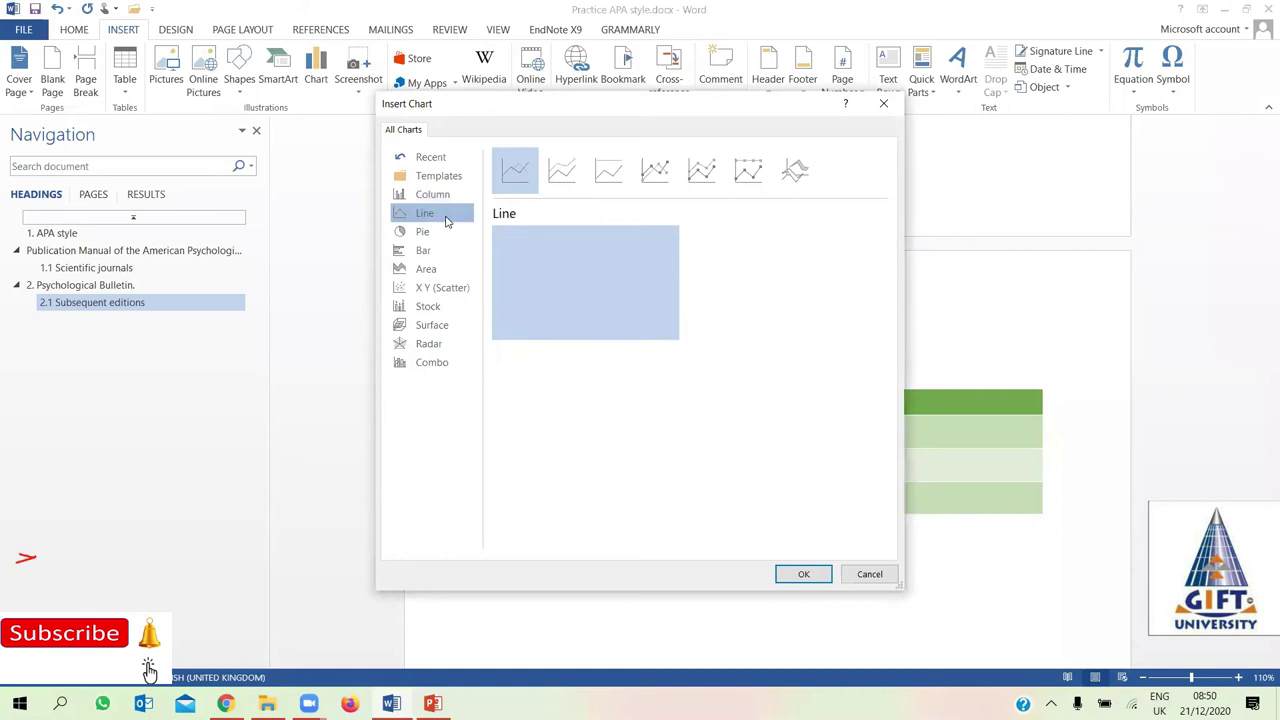
pyautogui.click(446, 232)
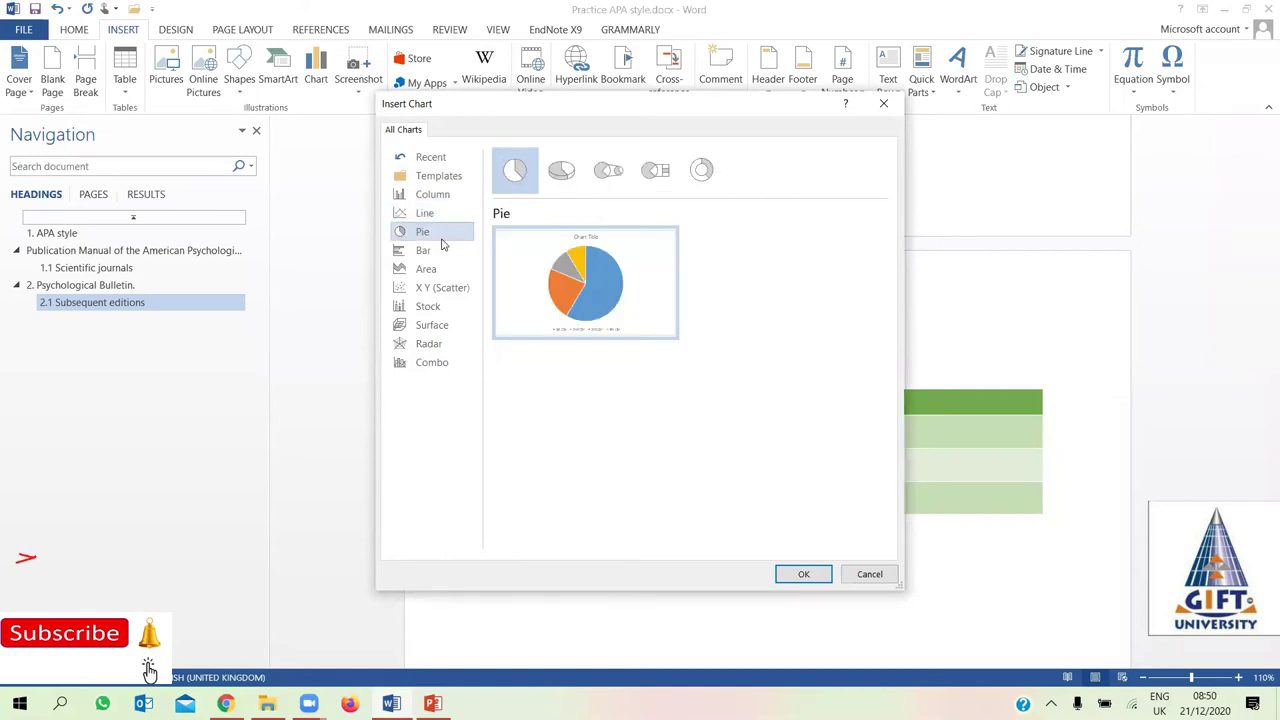
pyautogui.click(446, 252)
pyautogui.click(446, 269)
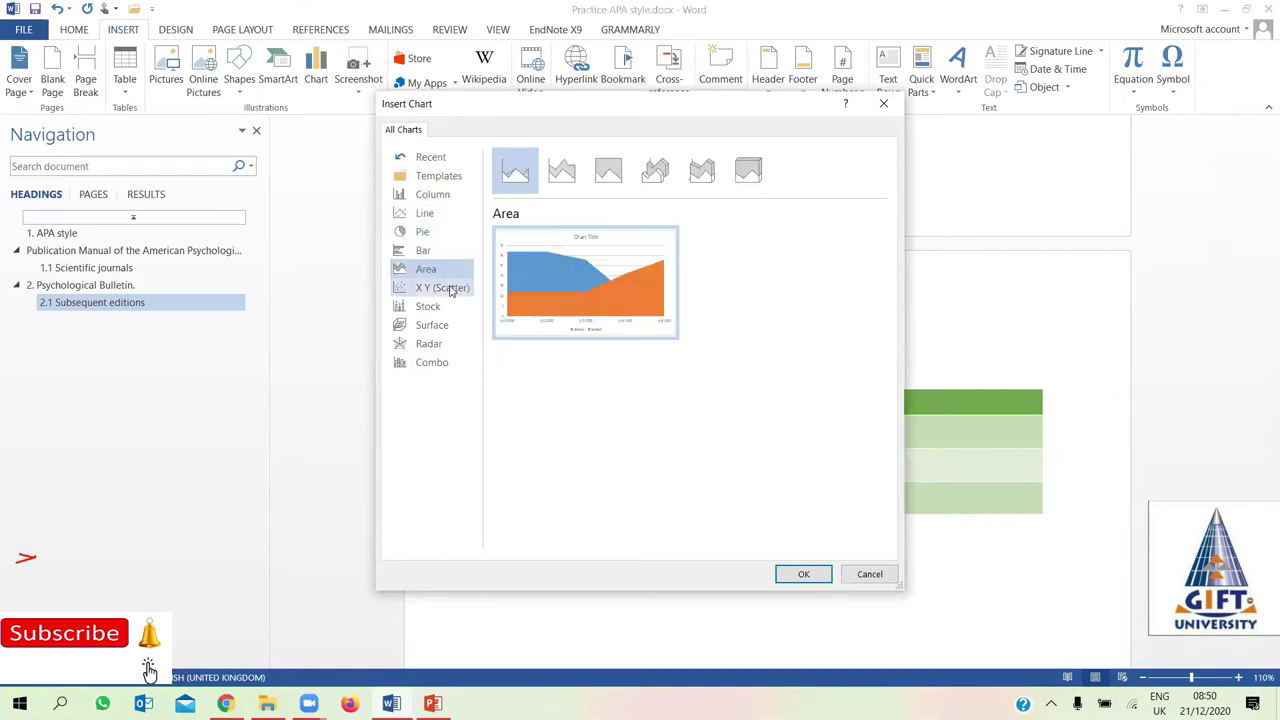
pyautogui.click(448, 289)
pyautogui.click(447, 309)
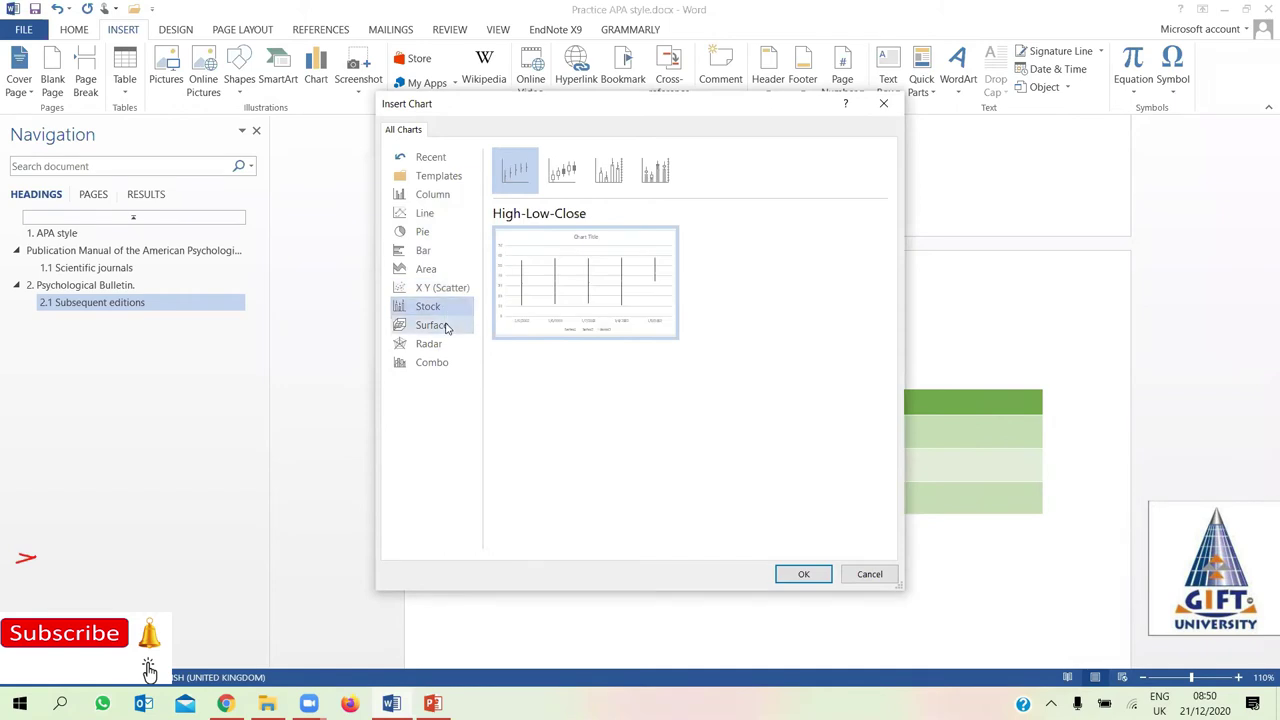
pyautogui.click(446, 327)
pyautogui.click(446, 345)
pyautogui.click(443, 366)
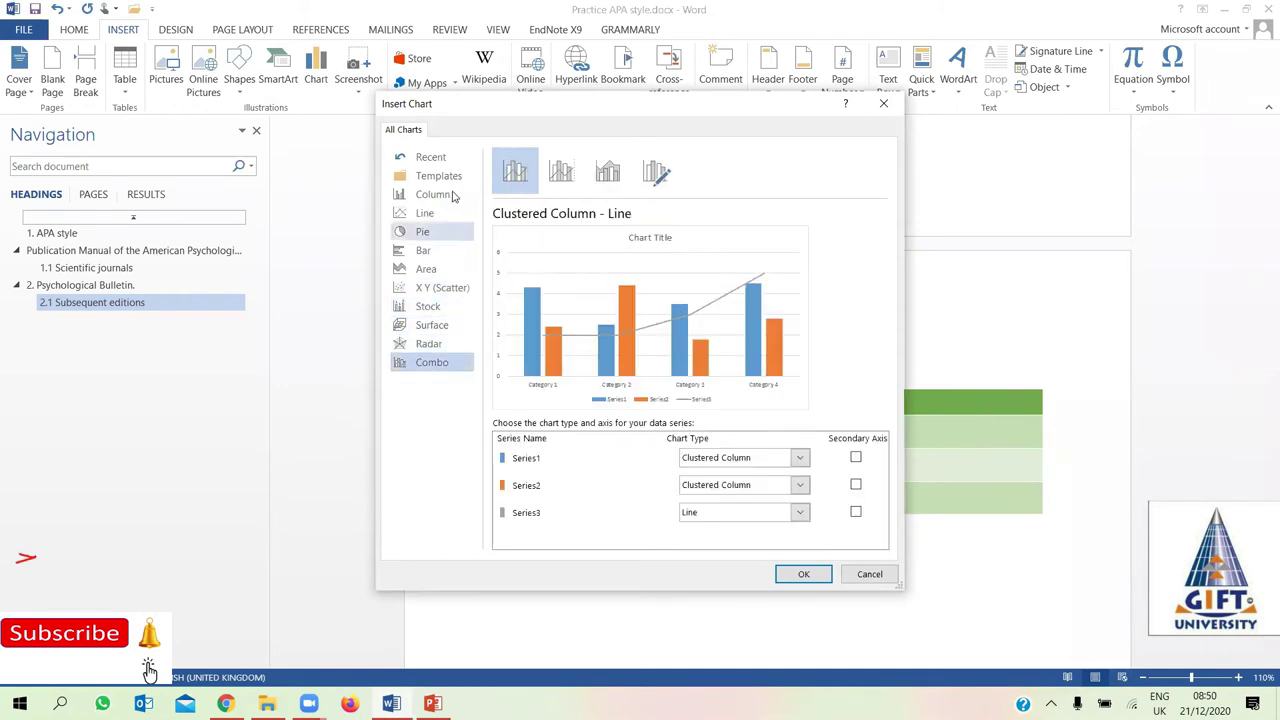
pyautogui.click(435, 157)
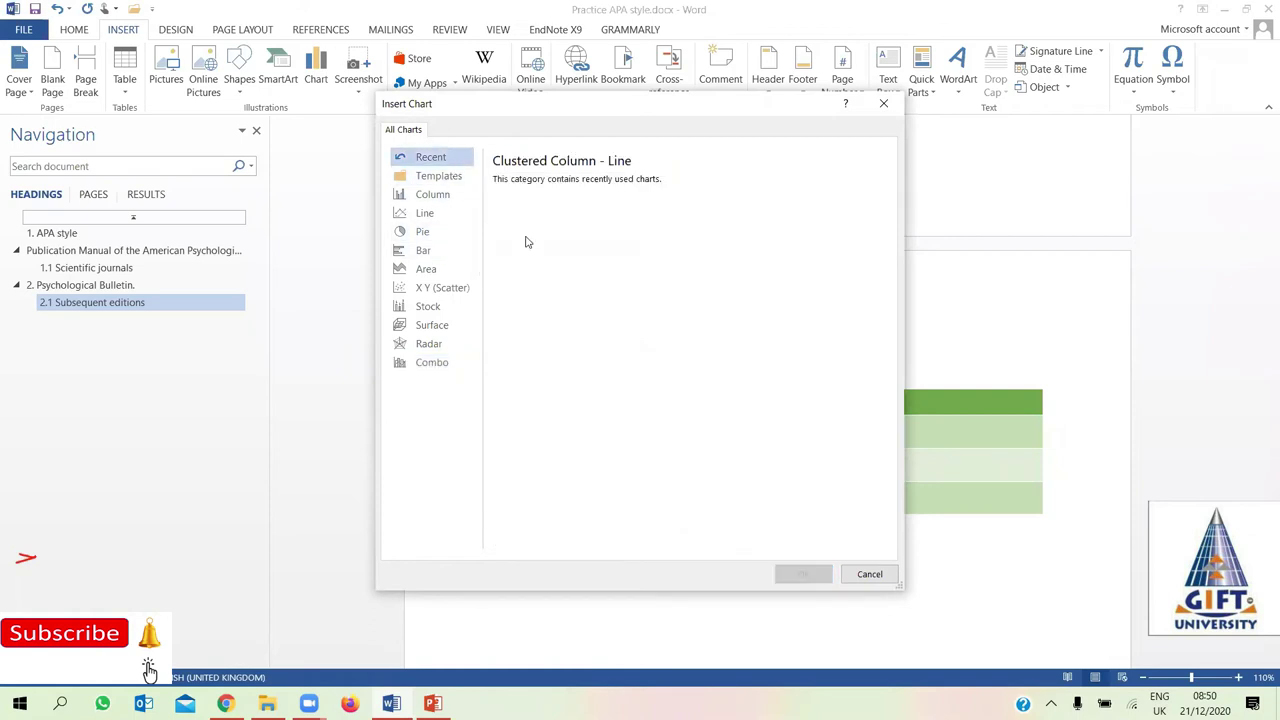
pyautogui.click(867, 575)
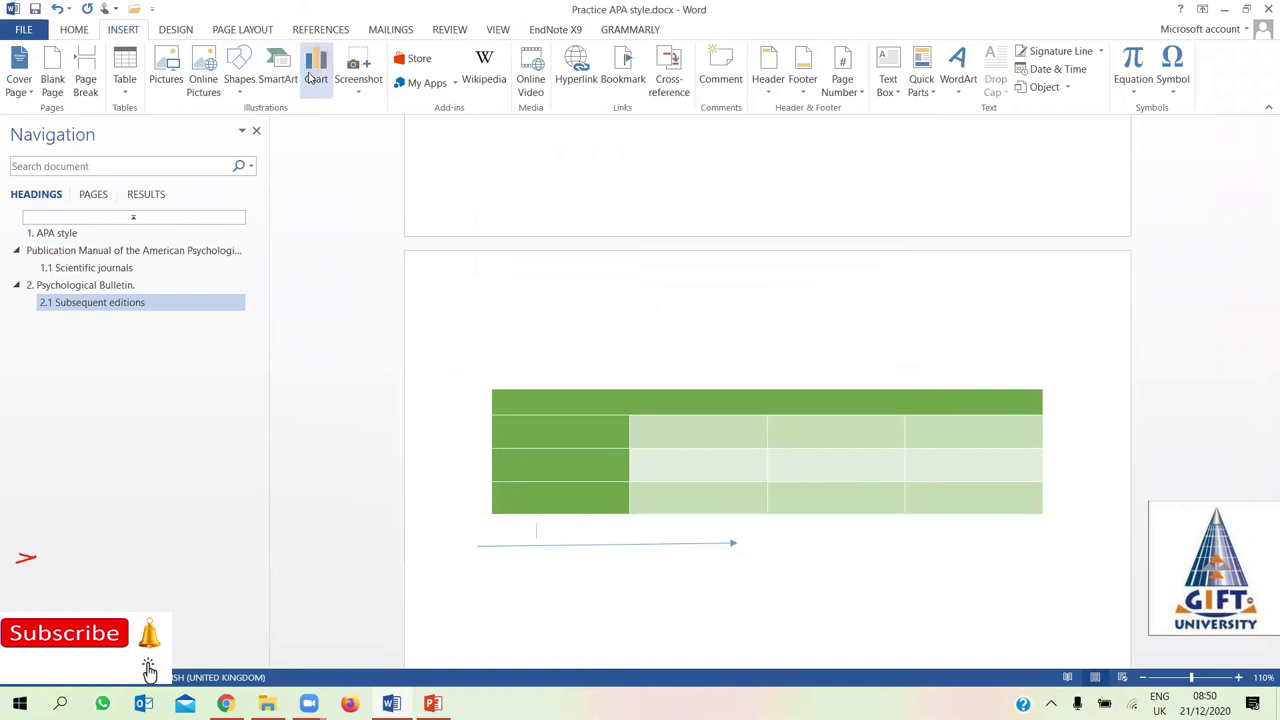
pyautogui.click(315, 68)
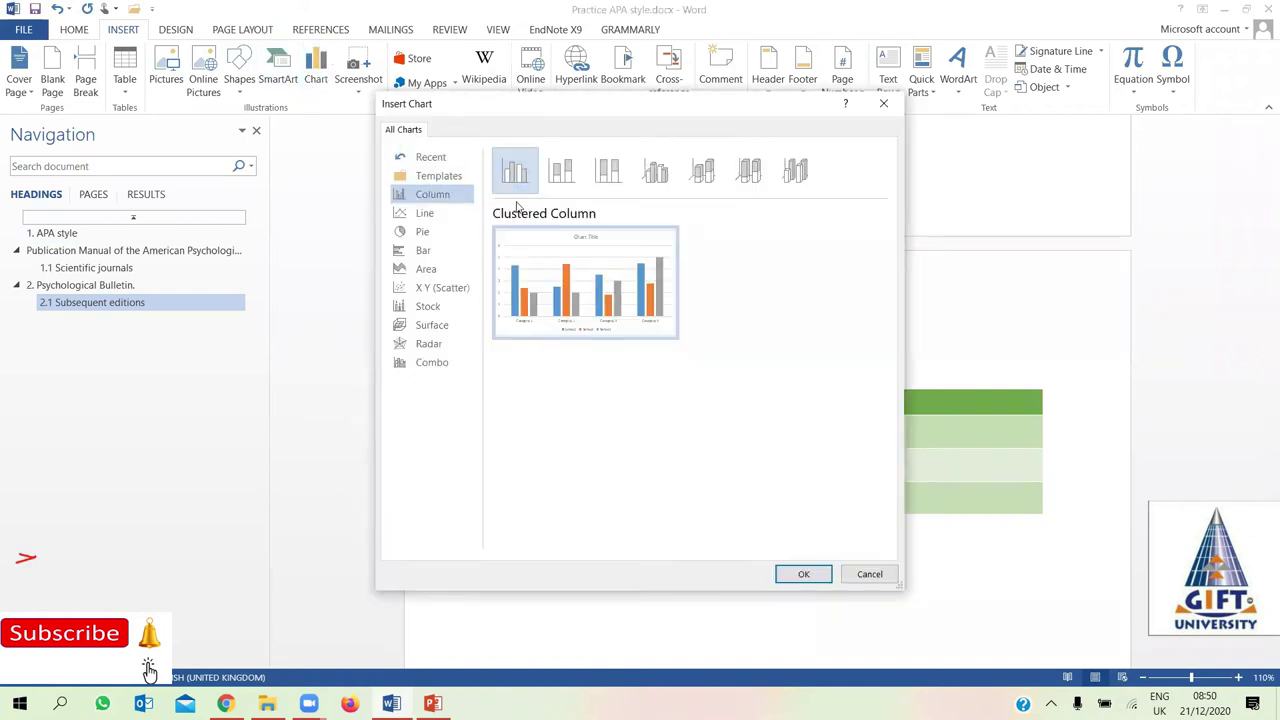
# Choose the Clustered Column chart type and insert it with its sample data
pyautogui.click(440, 176)
pyautogui.click(441, 160)
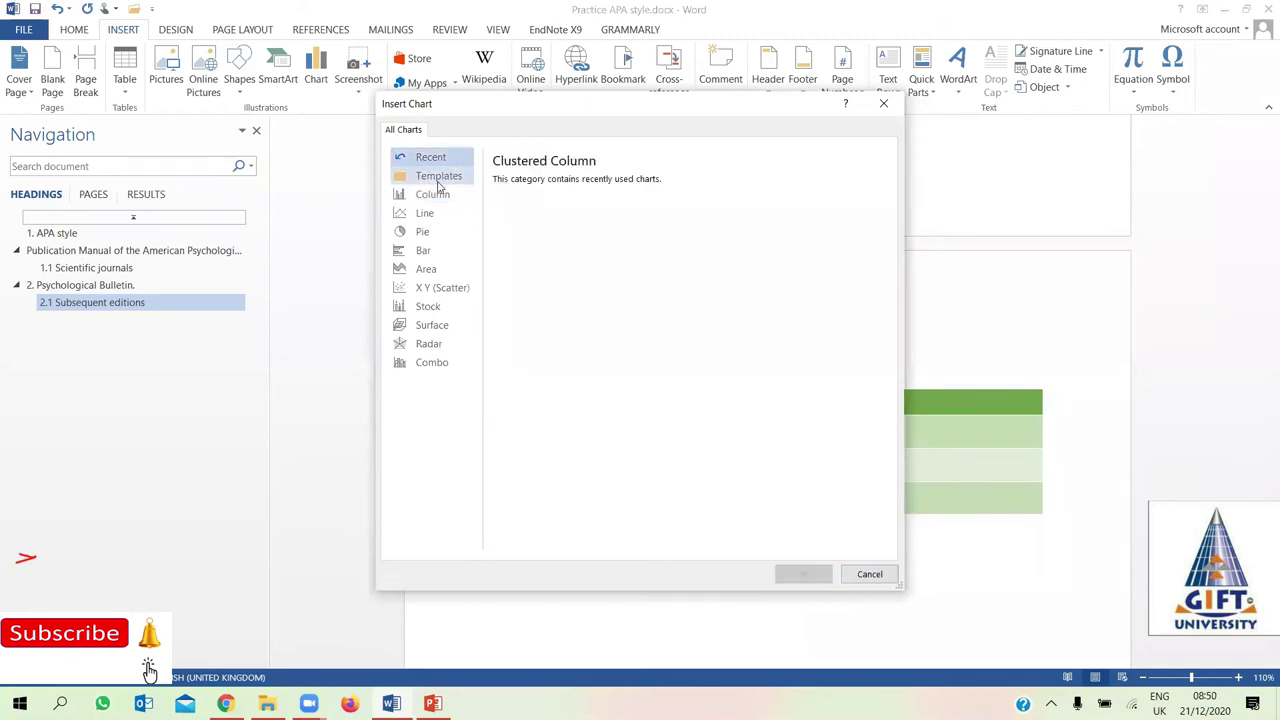
pyautogui.click(437, 195)
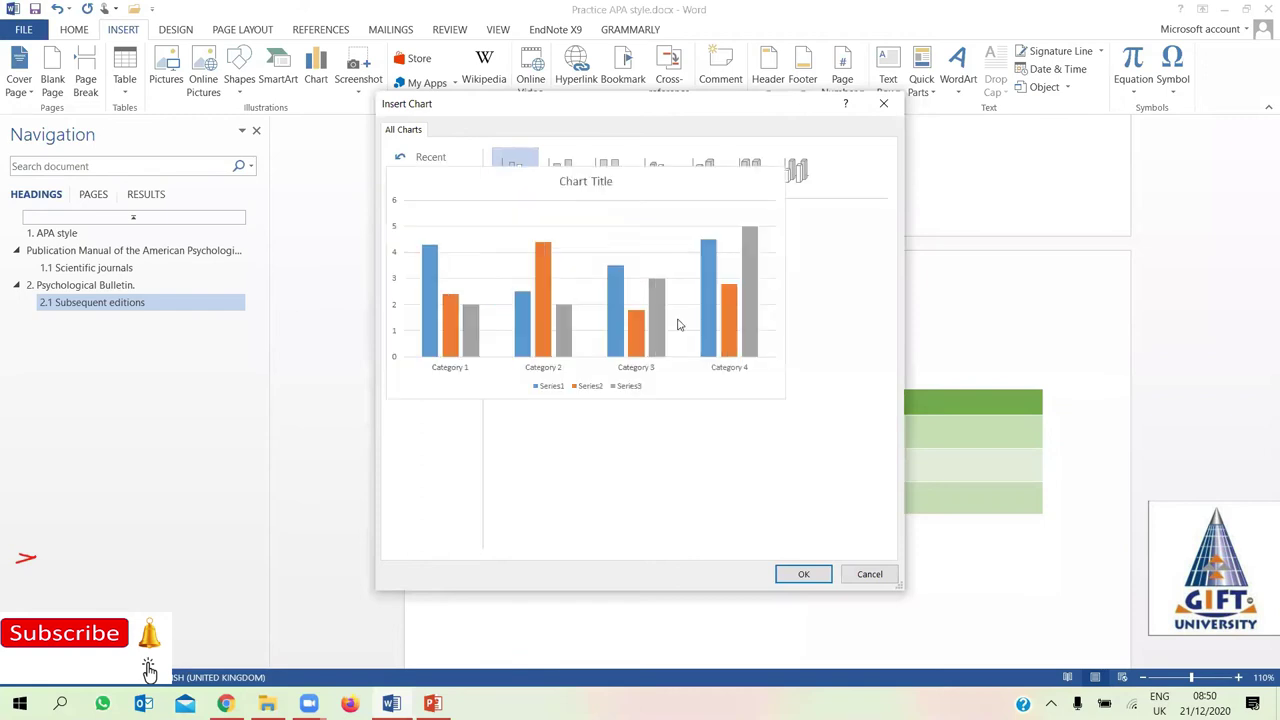
pyautogui.moveTo(573, 262)
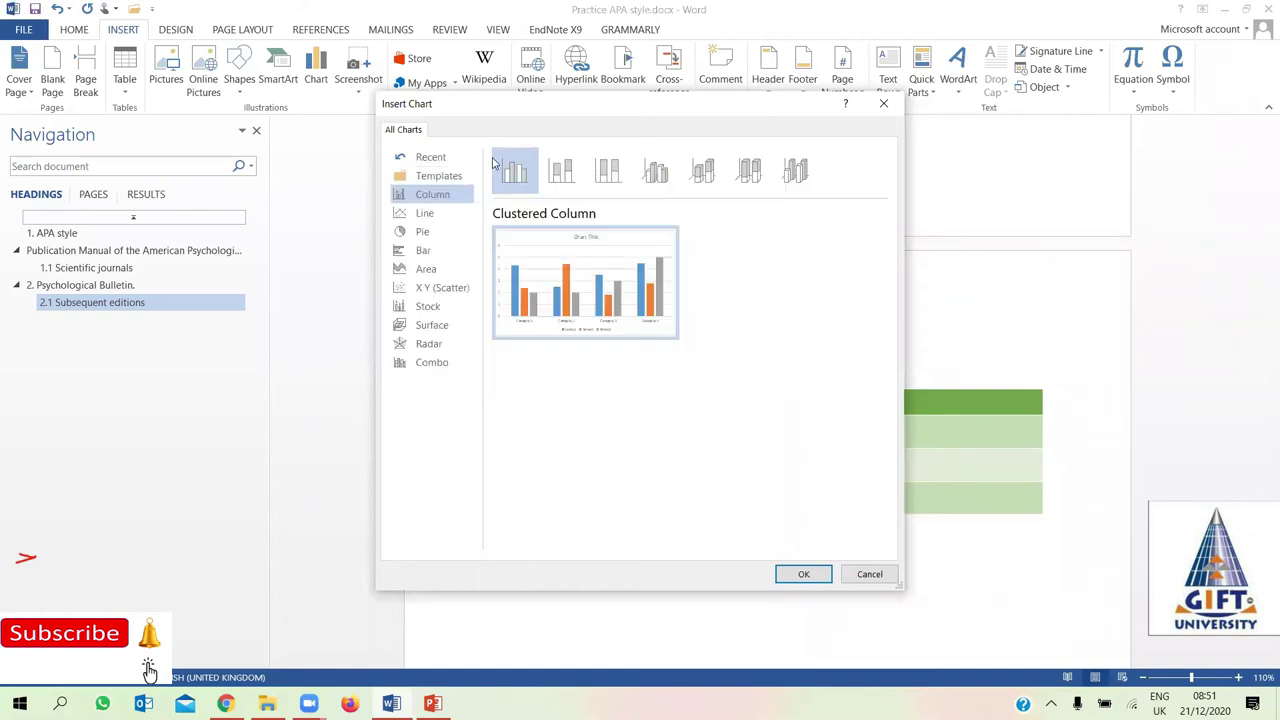
pyautogui.press('Escape')
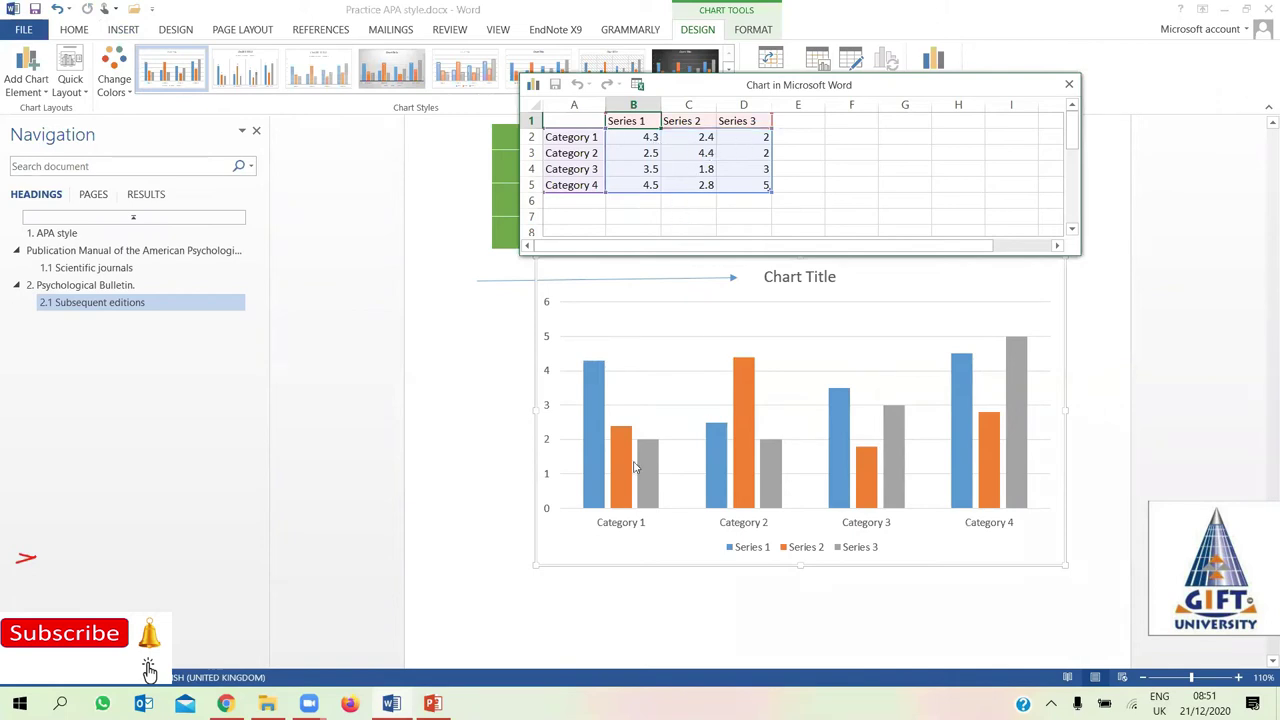
# Rename Category 1 to GDP 1 and set its 2016 value to 3
pyautogui.click(584, 136)
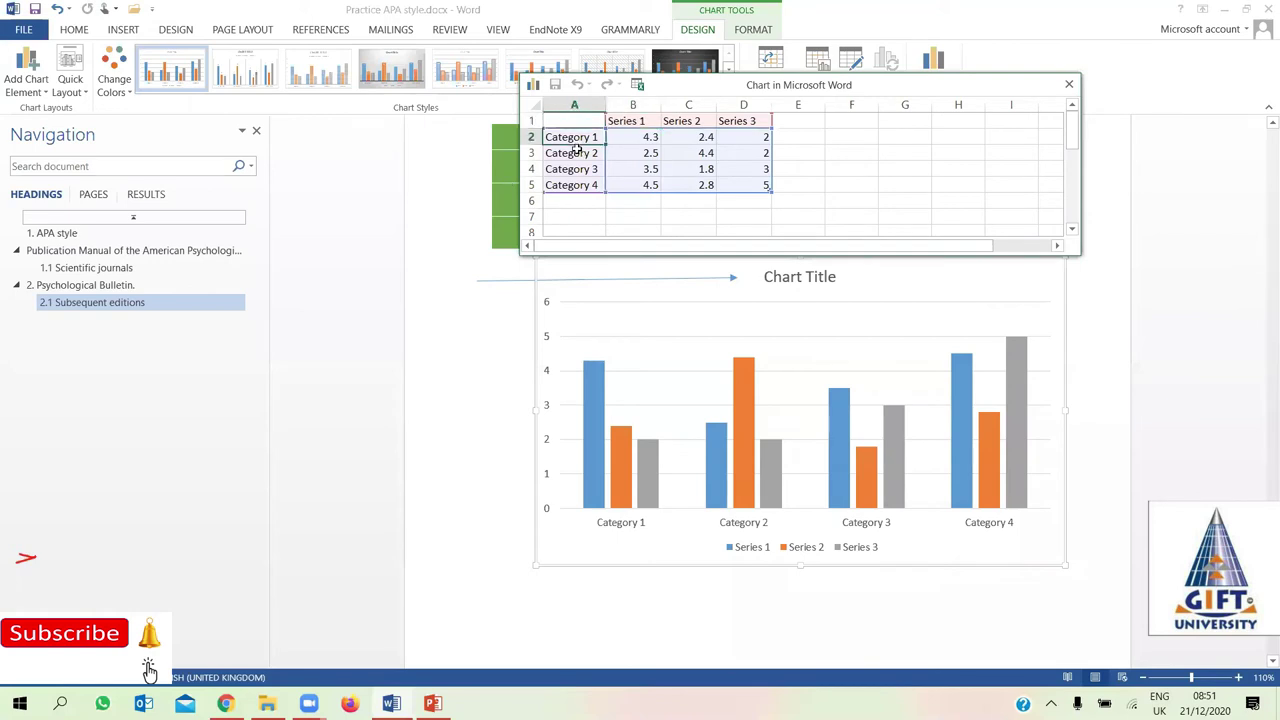
pyautogui.doubleClick(595, 137)
pyautogui.moveTo(598, 137); pyautogui.dragTo(515, 160)
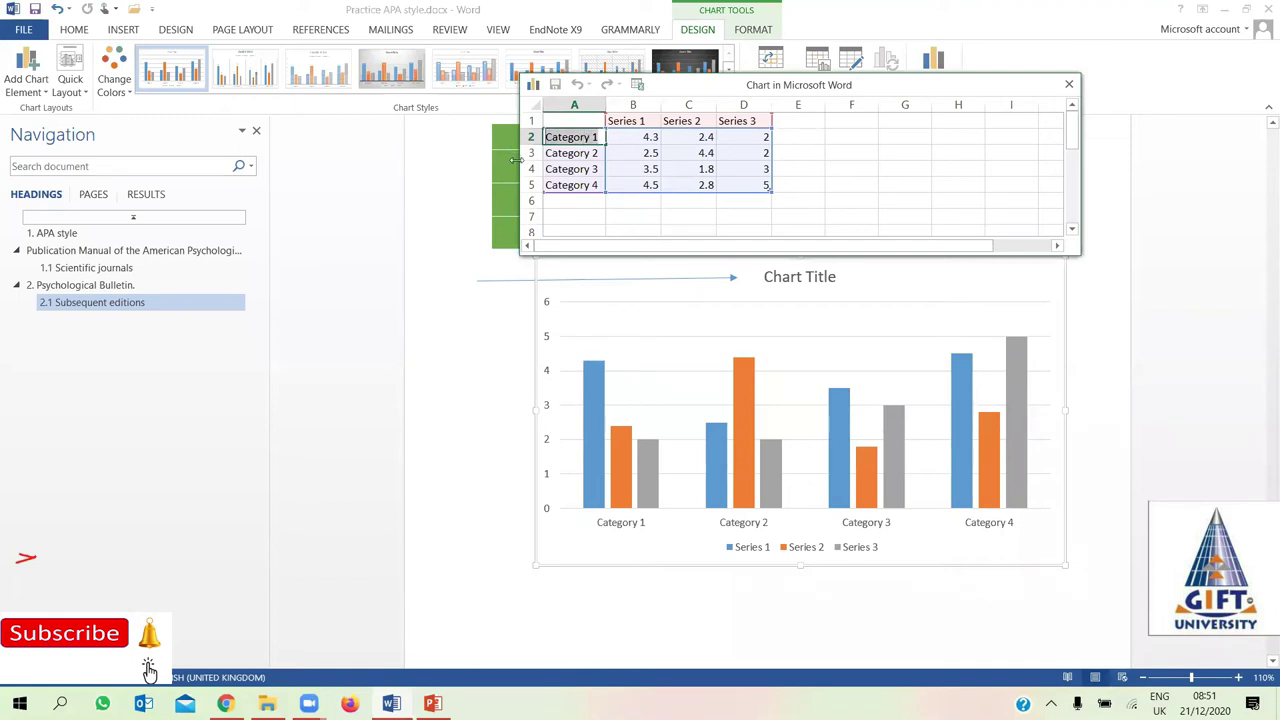
pyautogui.write('G')
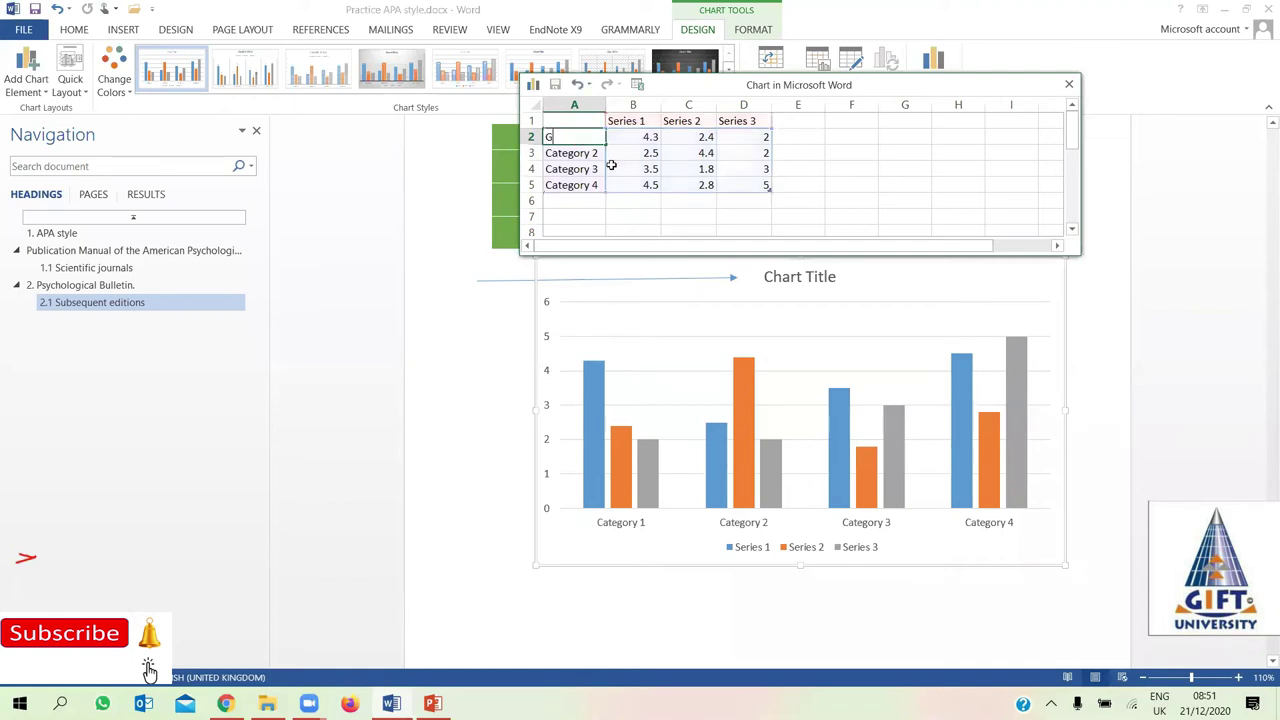
pyautogui.write('DP 1')
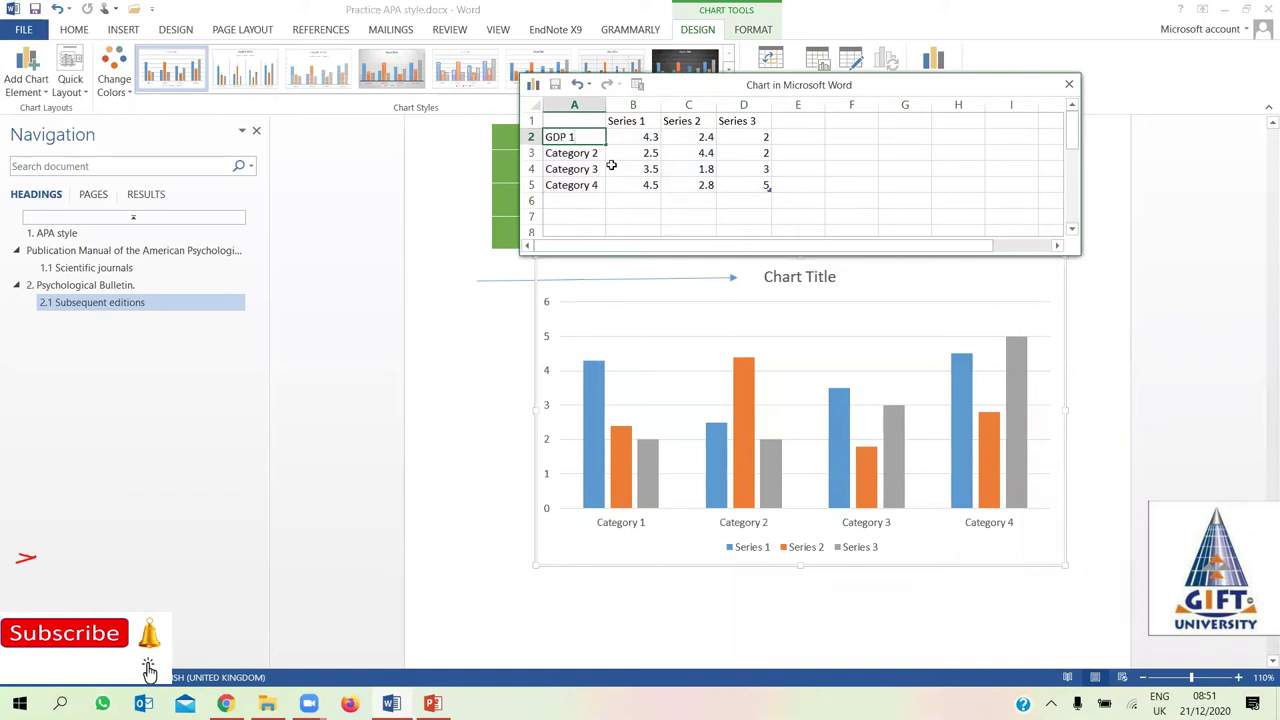
pyautogui.click(812, 617)
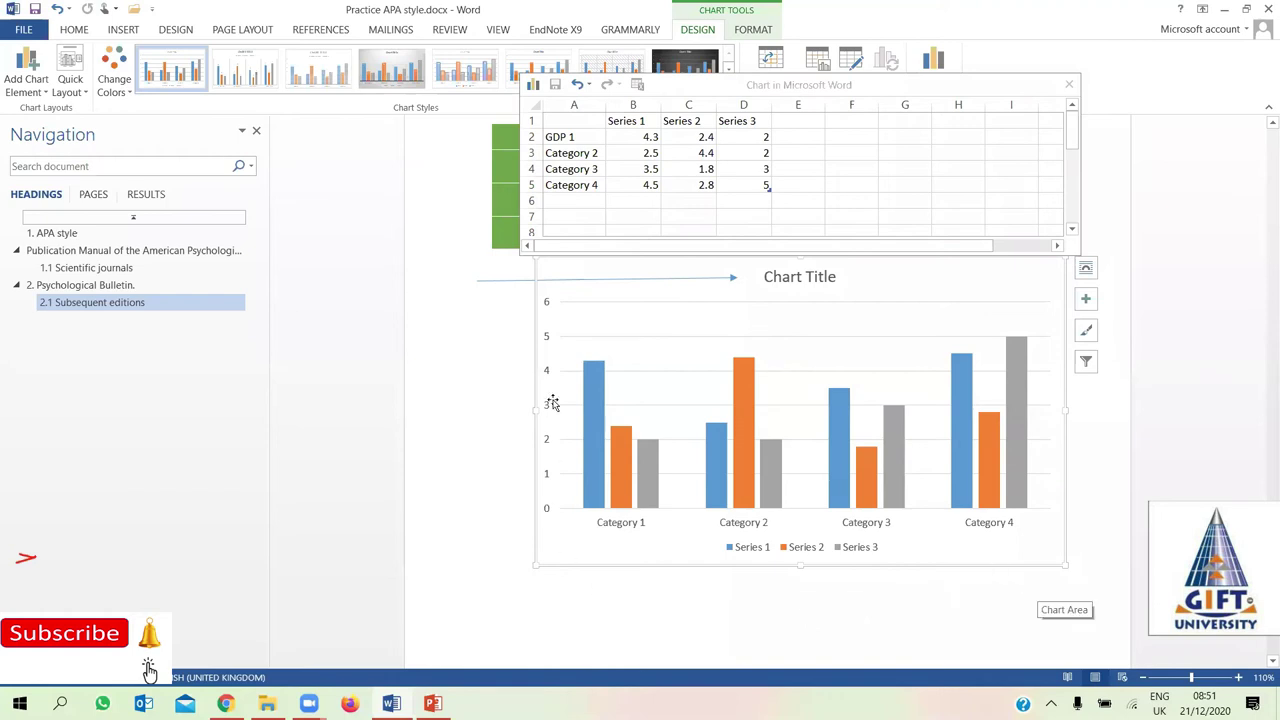
pyautogui.click(645, 137)
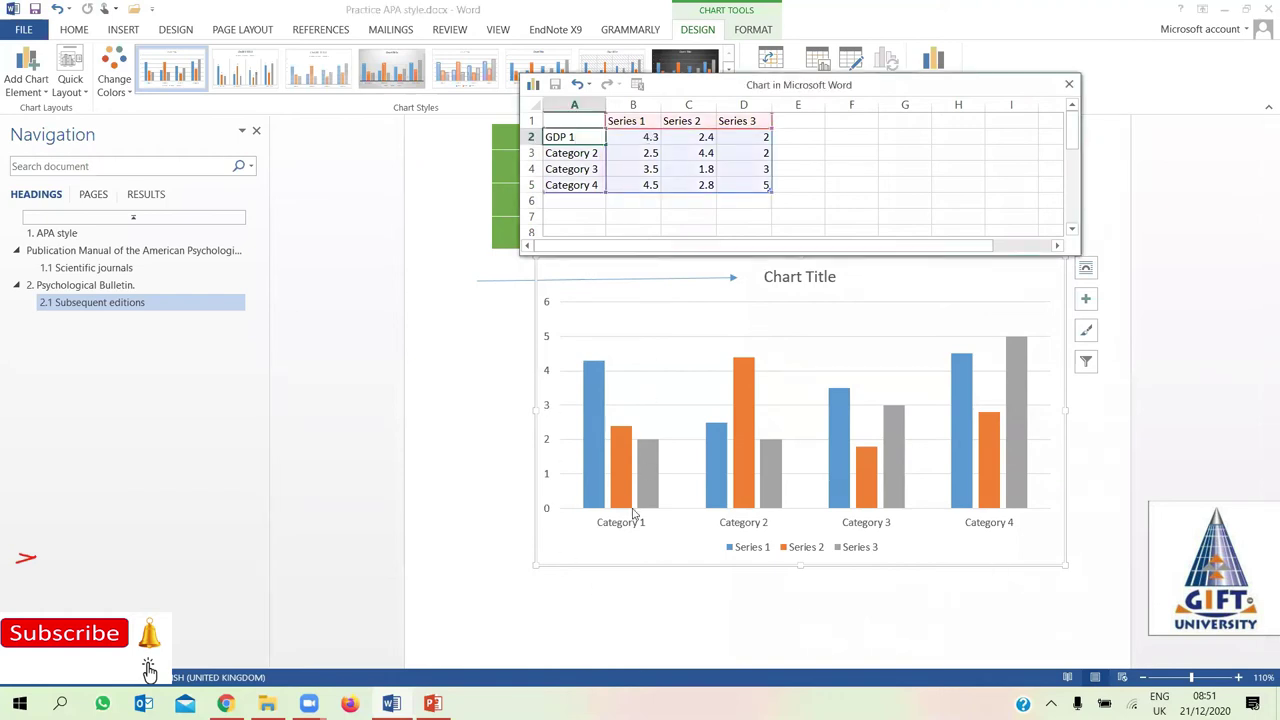
pyautogui.click(636, 140)
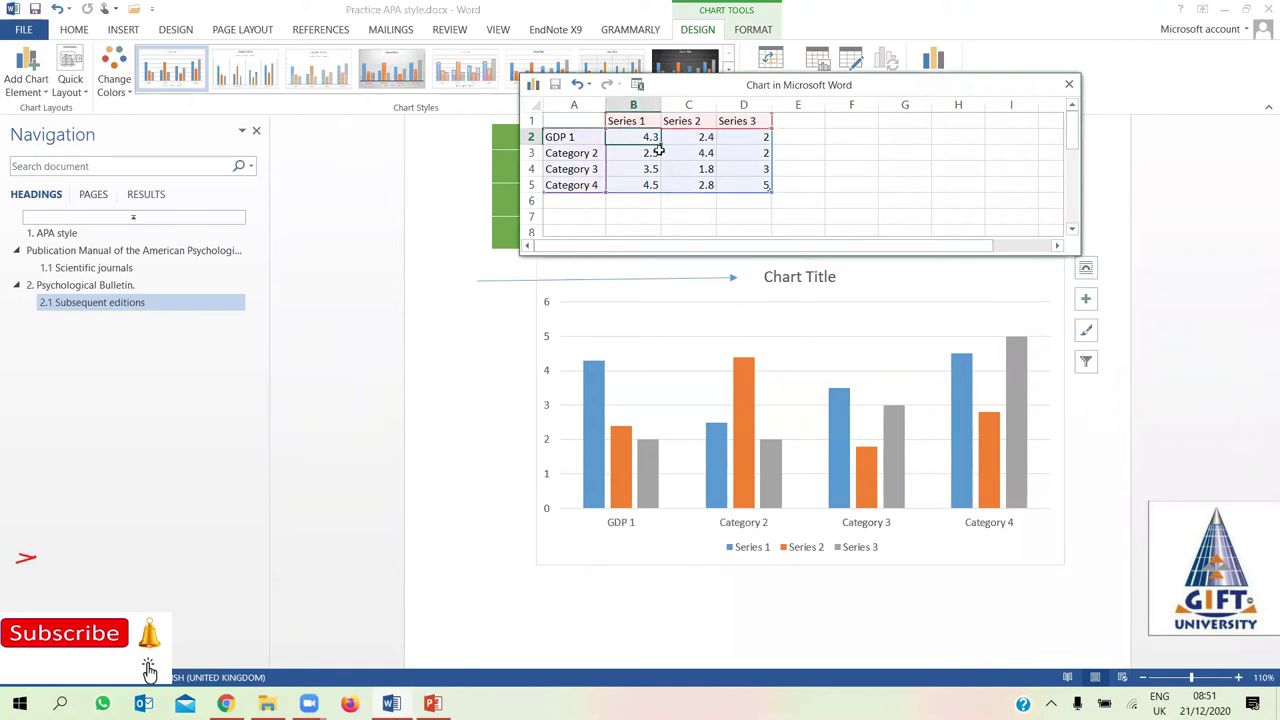
pyautogui.write('3')
pyautogui.click(689, 150)
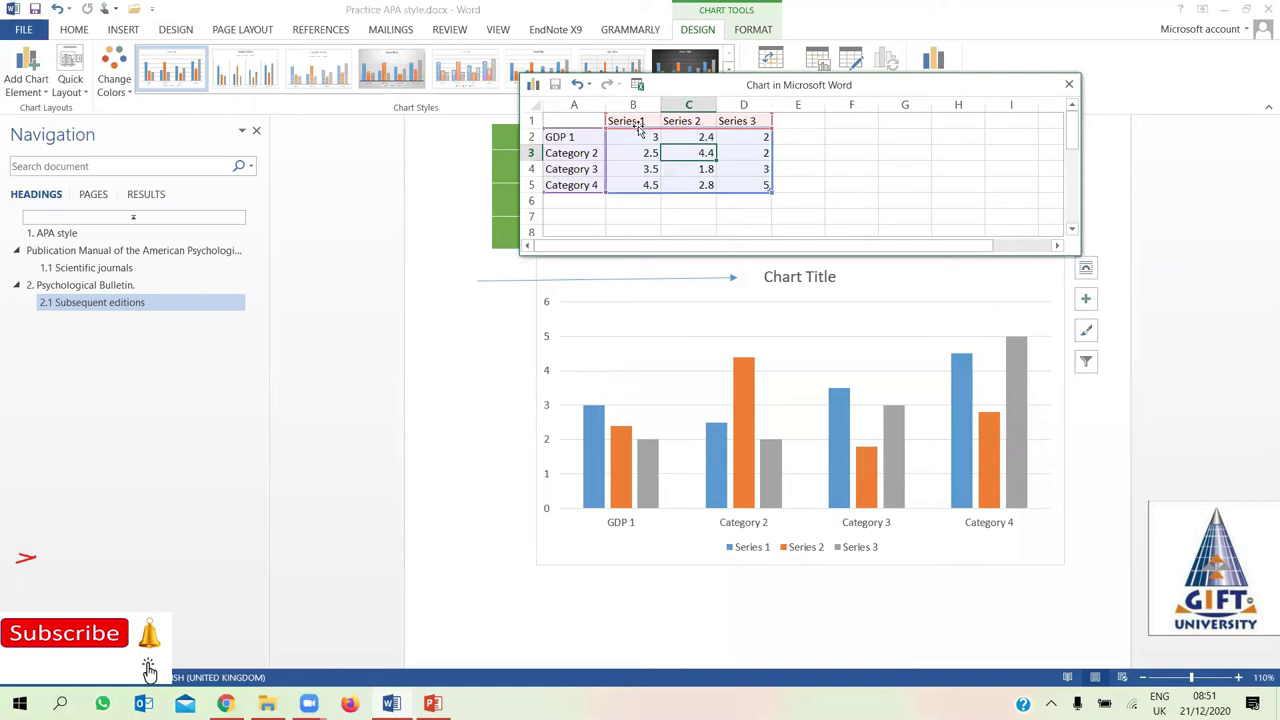
# Rename the three series to 2016, 2017 and 2018
pyautogui.click(627, 120)
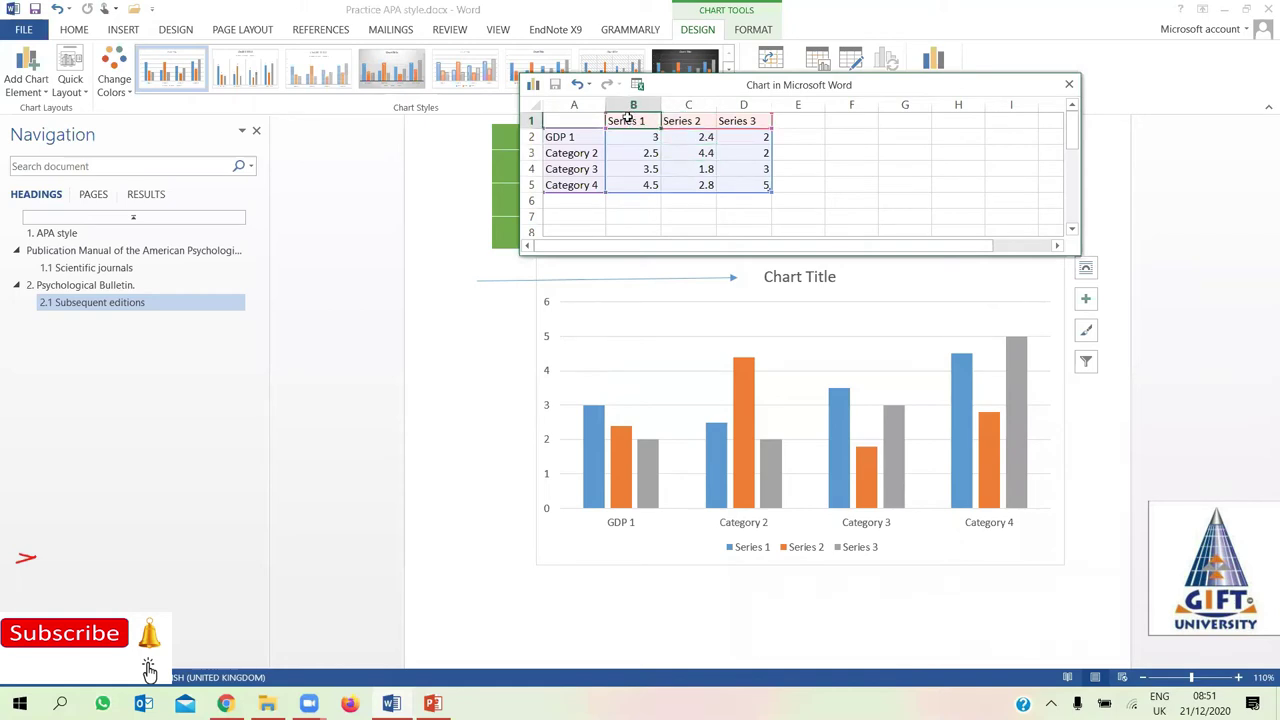
pyautogui.write('200')
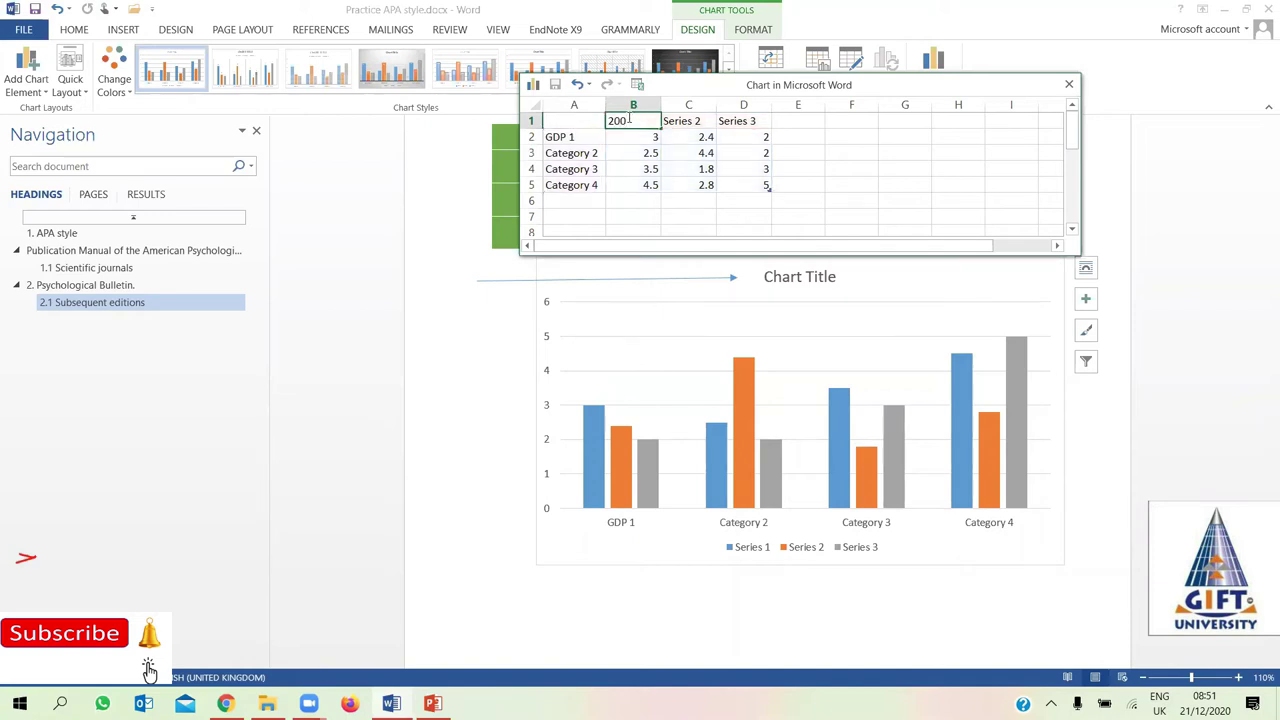
pyautogui.write('16')
pyautogui.press('Tab')
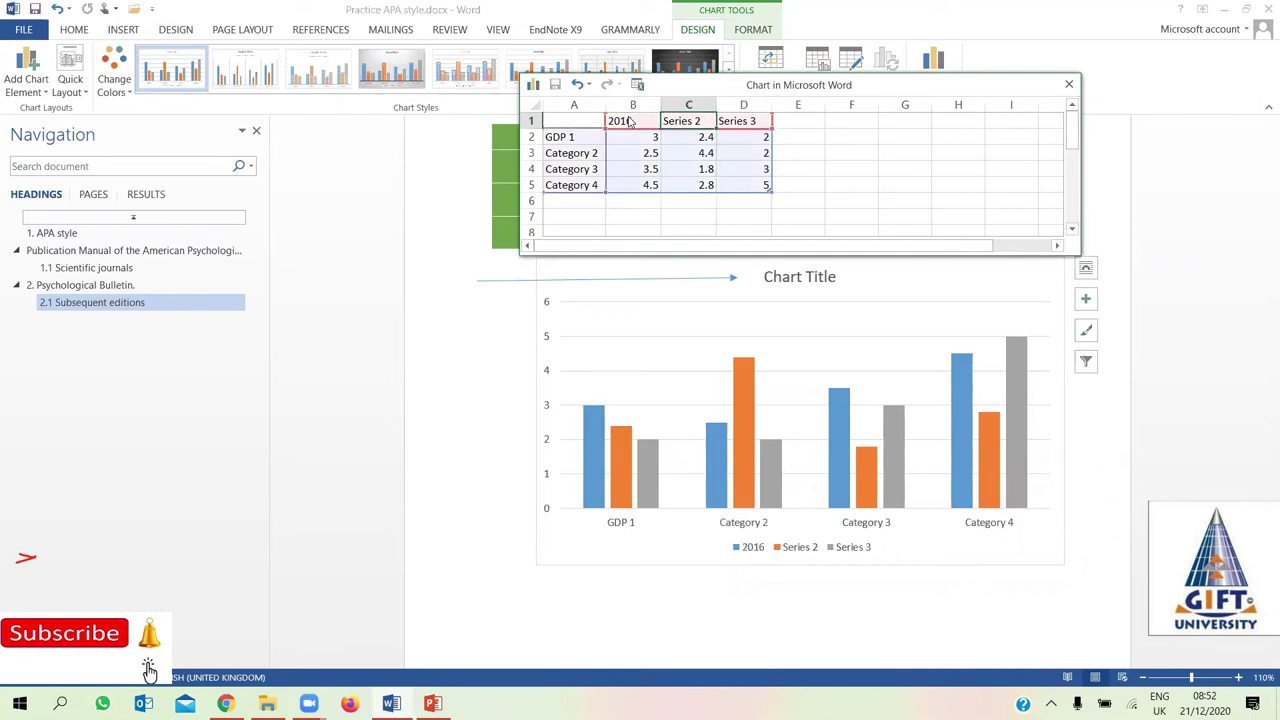
pyautogui.write('2017')
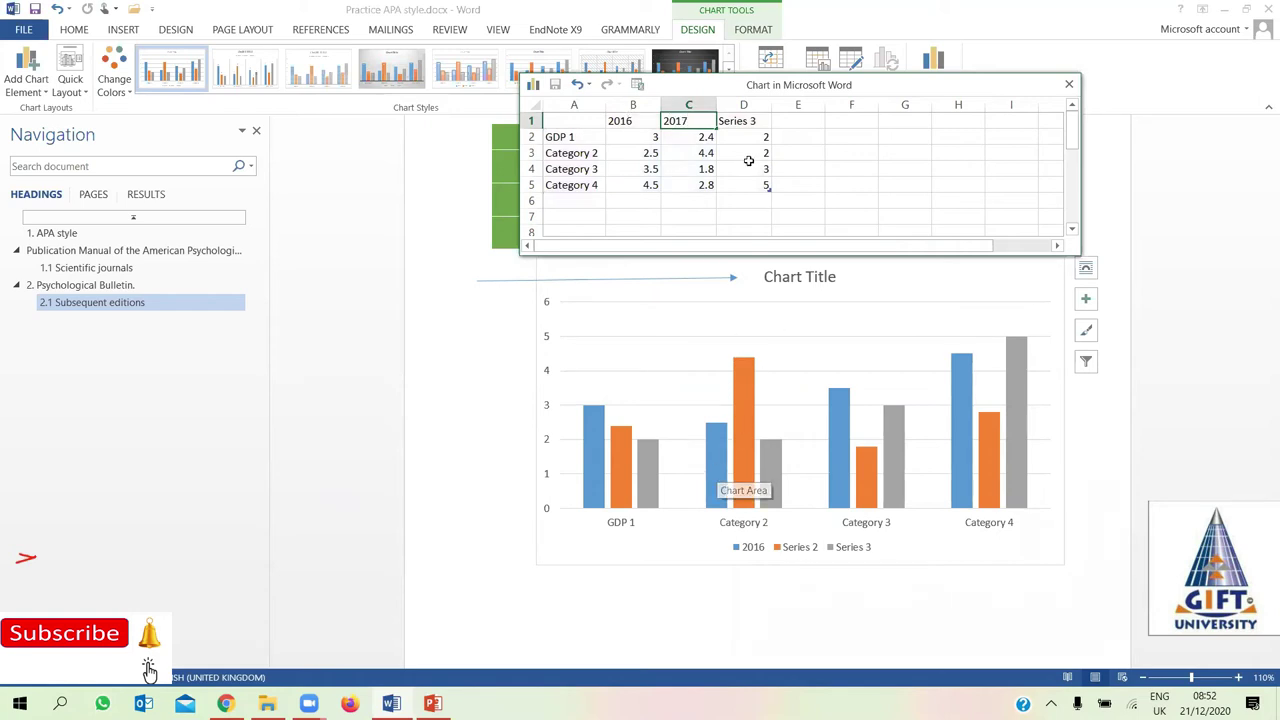
pyautogui.click(741, 117)
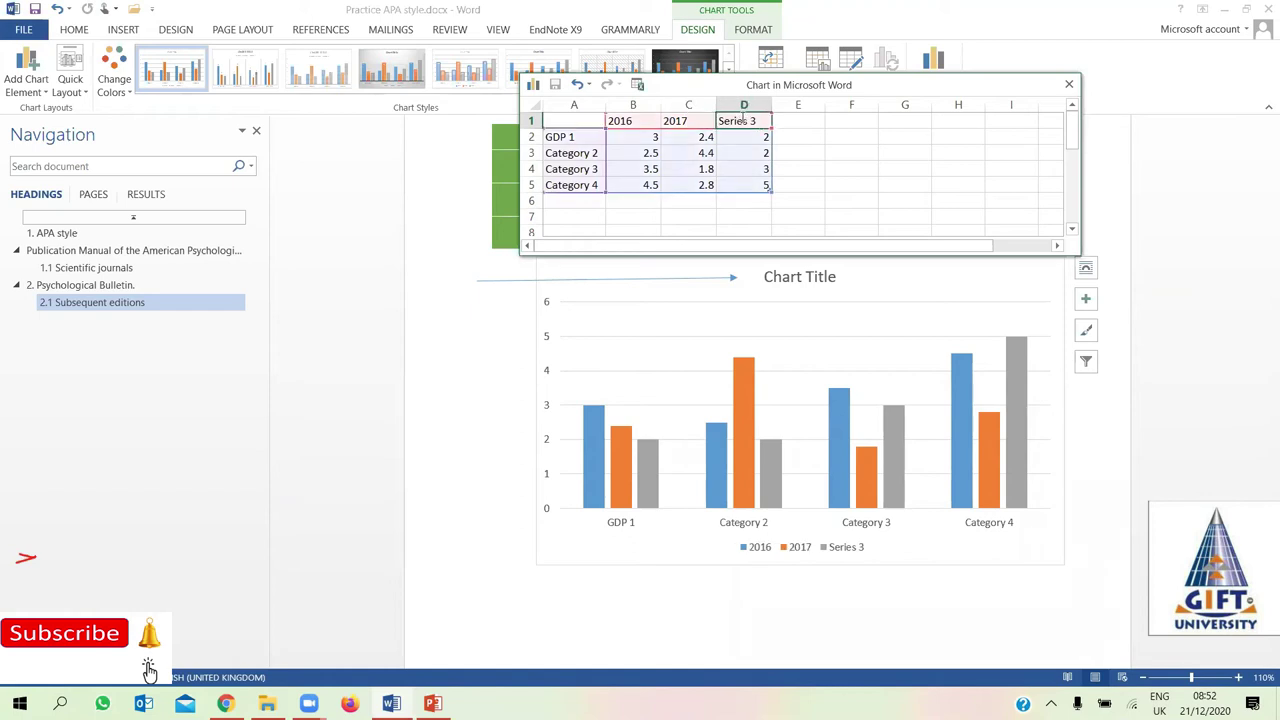
pyautogui.write('2018')
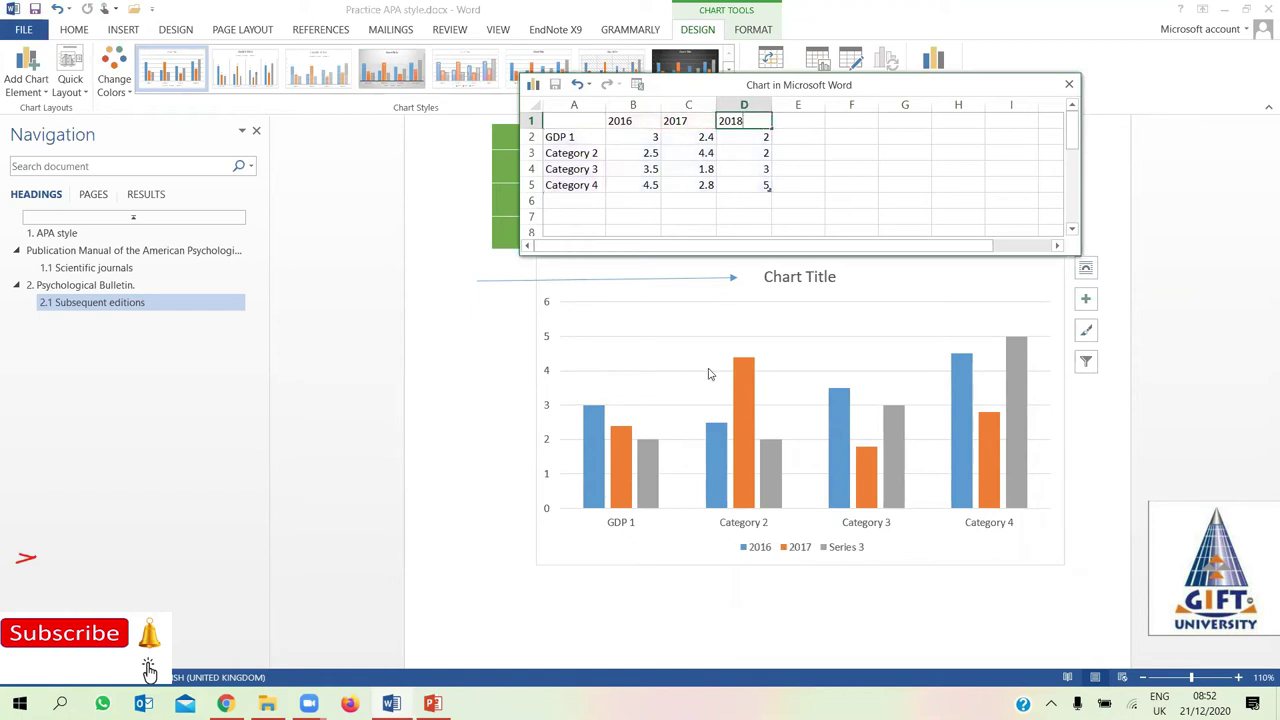
pyautogui.click(712, 292)
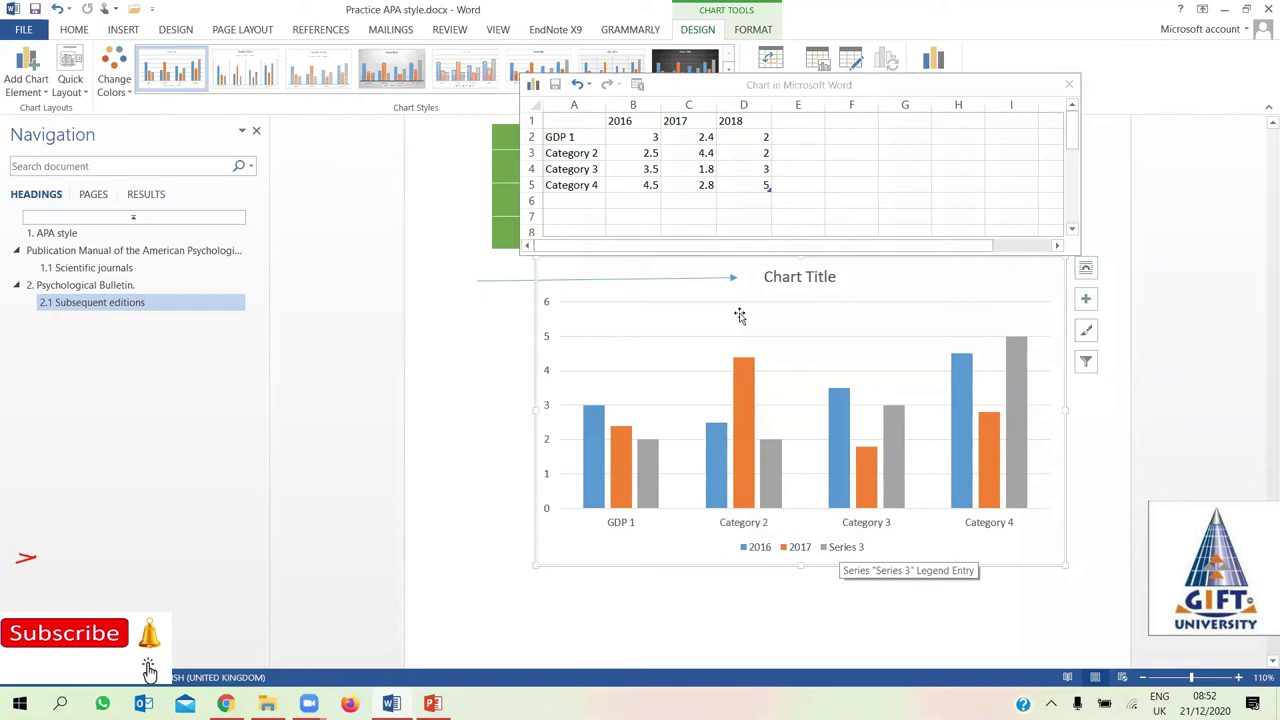
pyautogui.click(757, 187)
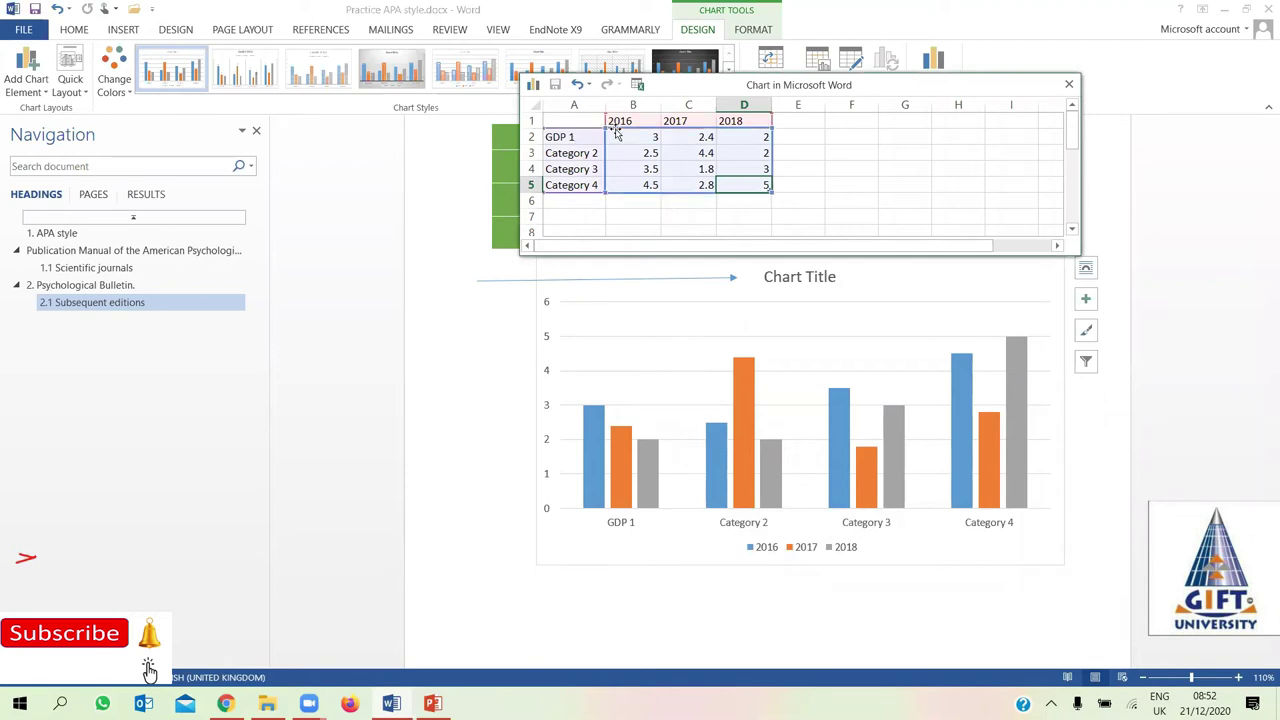
# Rename Category 2 to Monetry and Category 3 to Inflation, then check Inflation's values
pyautogui.click(570, 157)
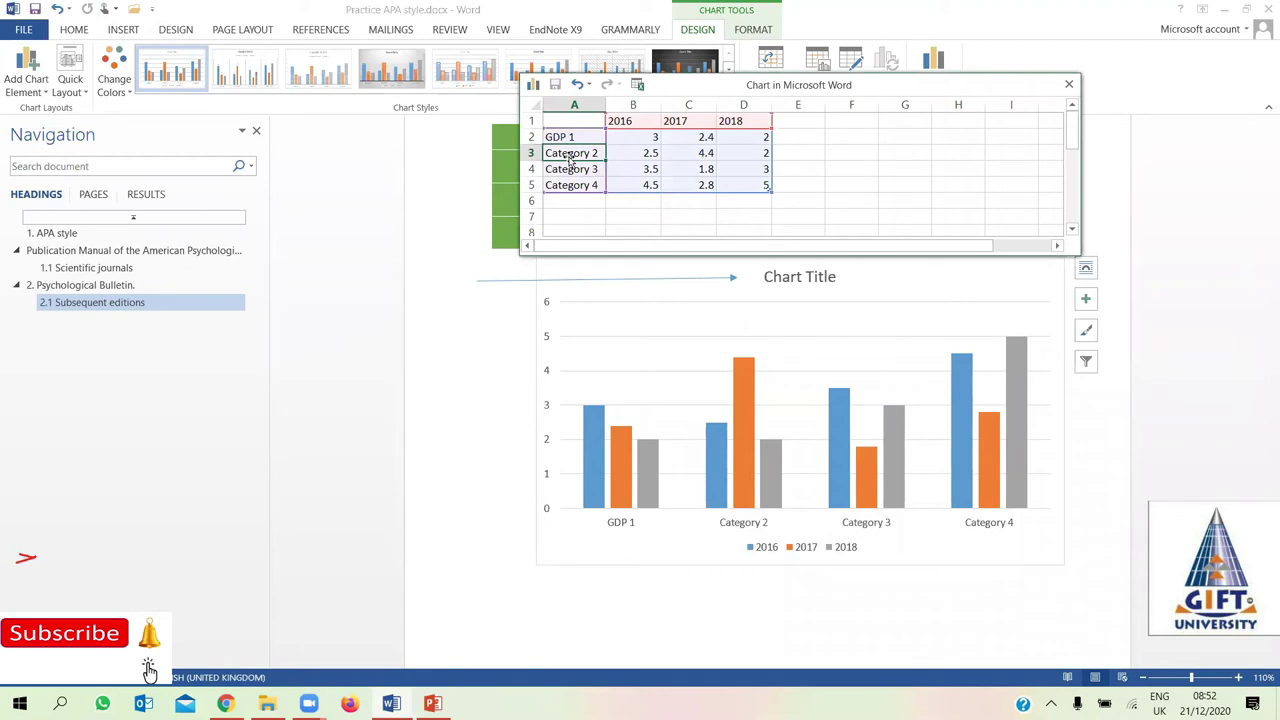
pyautogui.write('Mone')
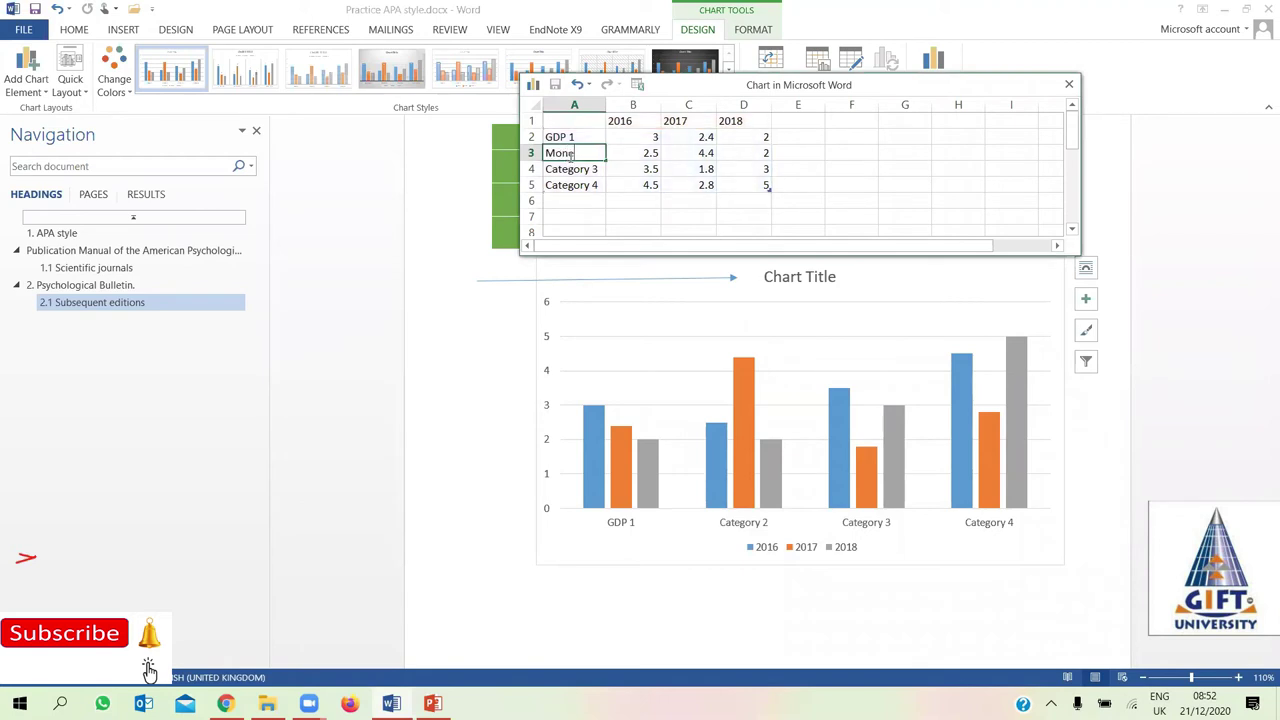
pyautogui.write('try')
pyautogui.click(652, 572)
pyautogui.click(580, 157)
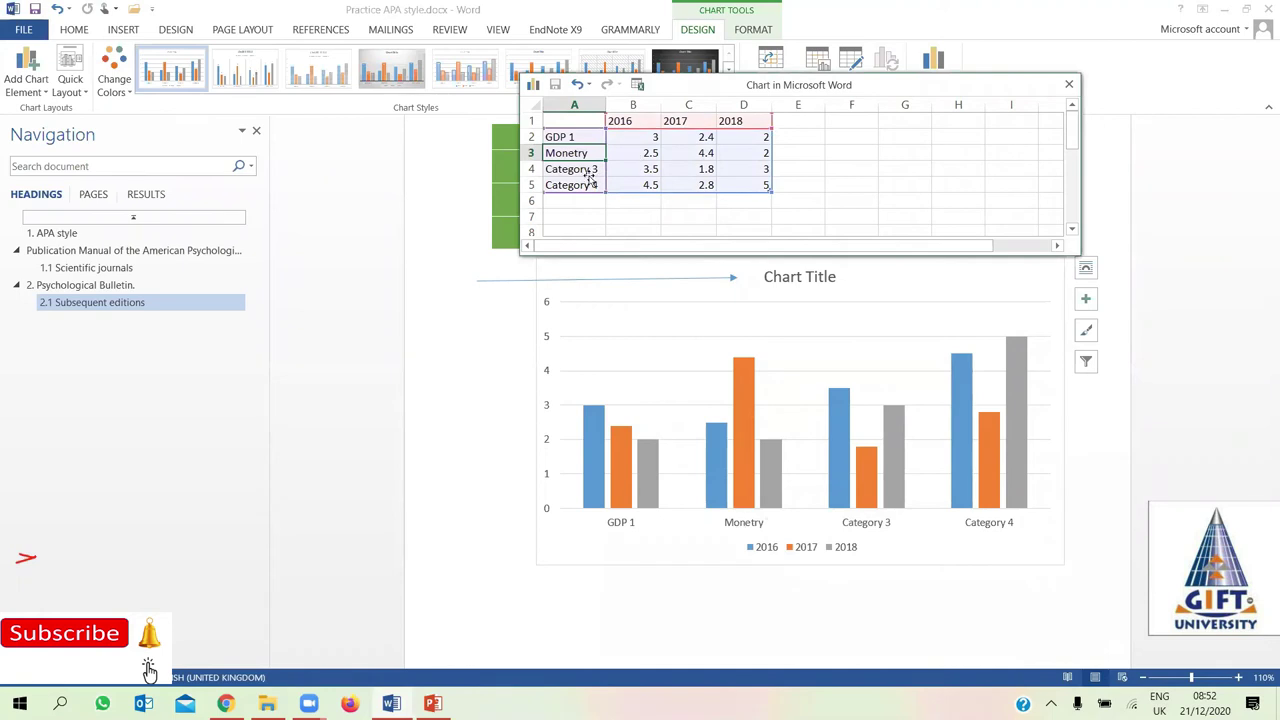
pyautogui.click(591, 171)
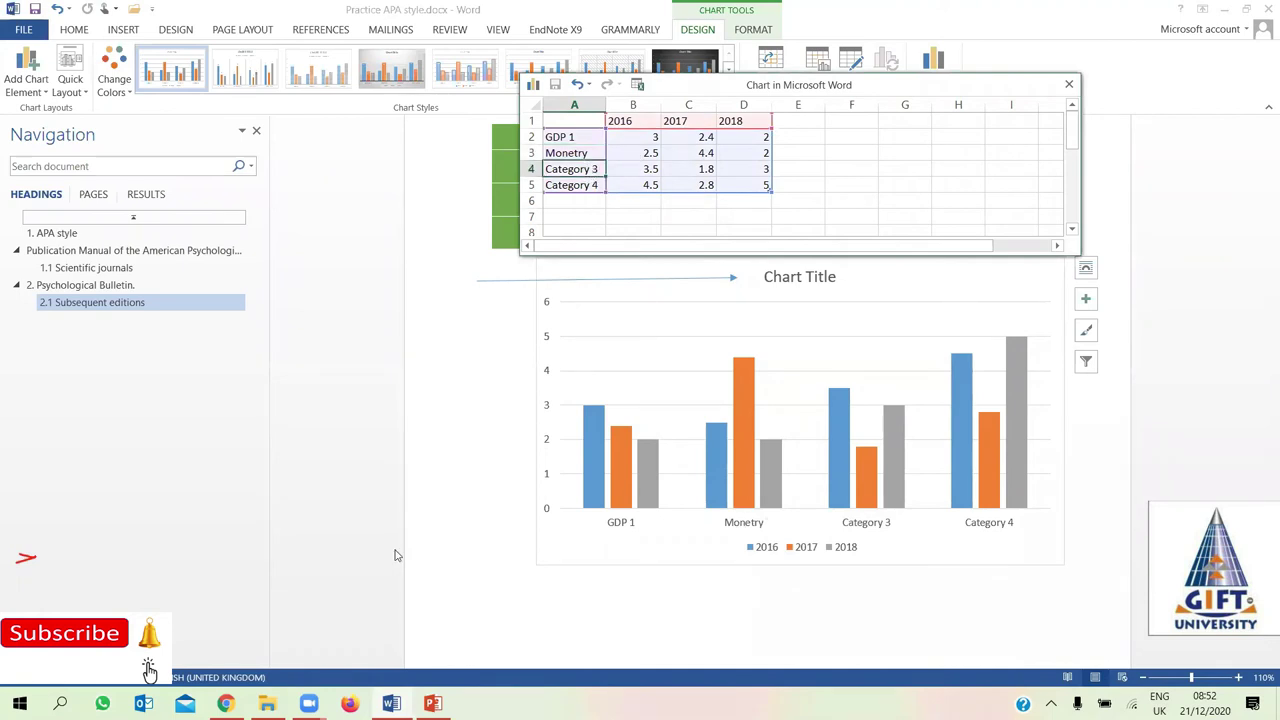
pyautogui.press('BackSpace')
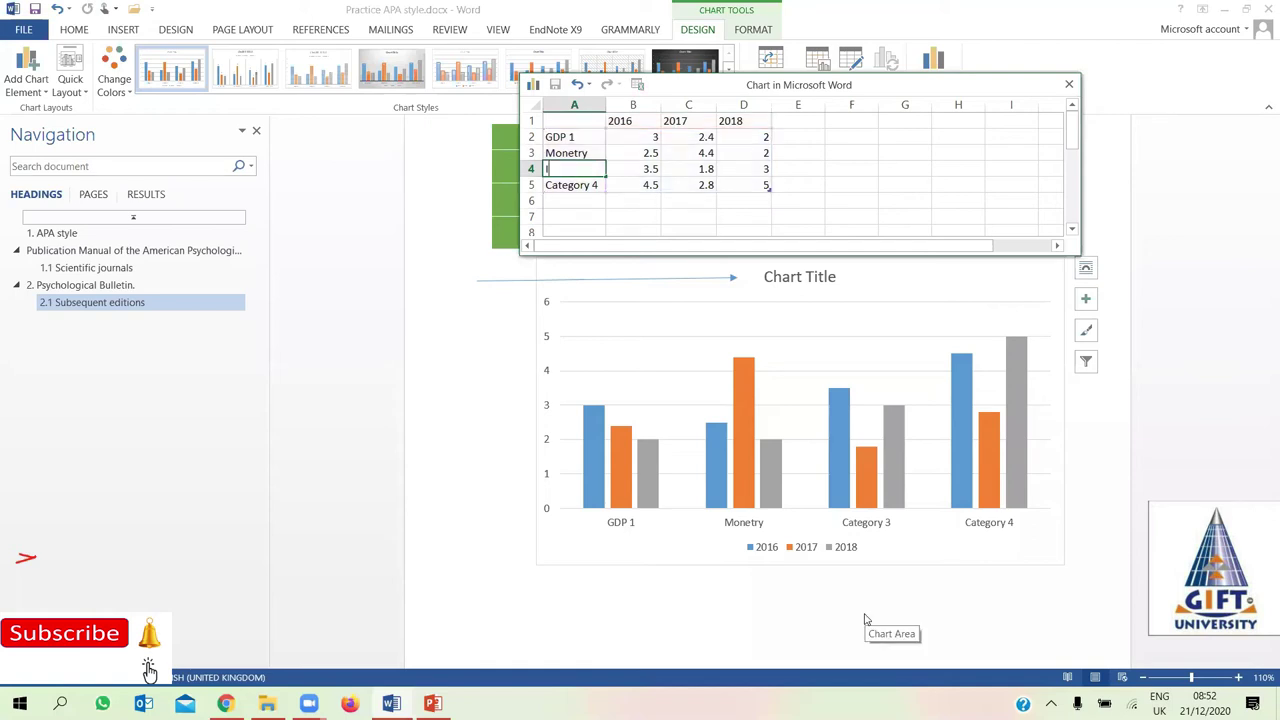
pyautogui.write('nflation')
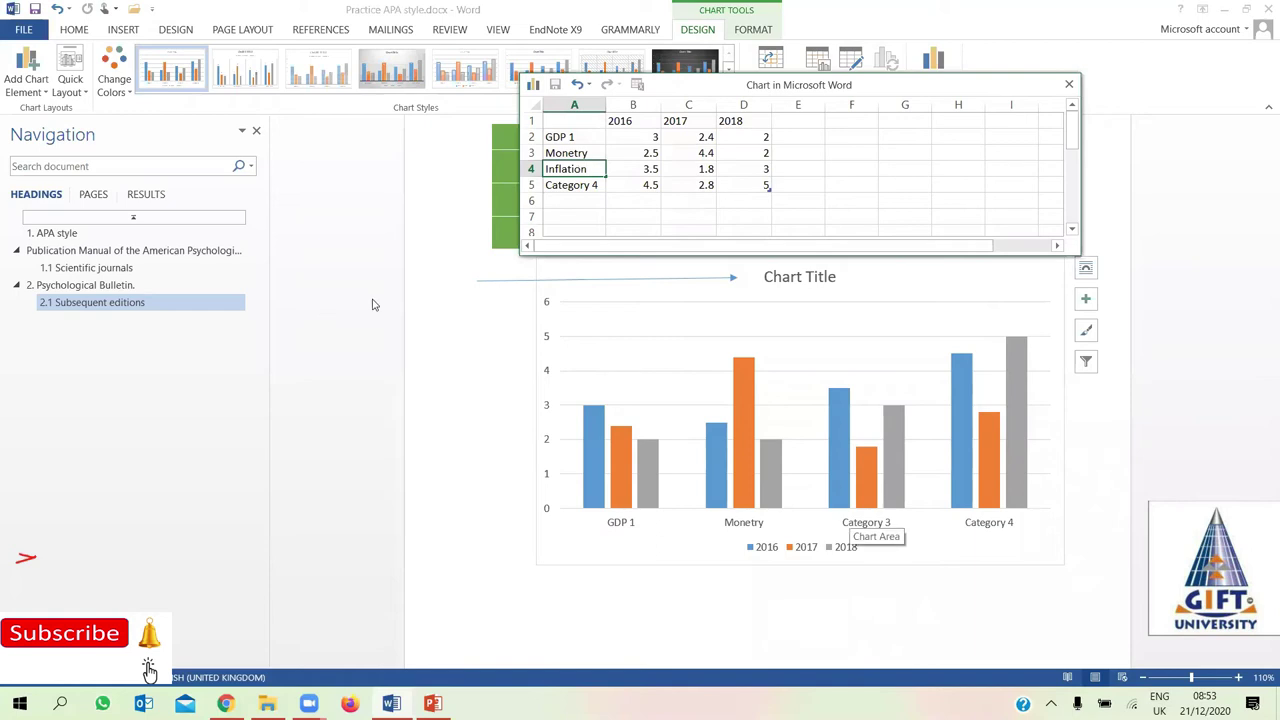
pyautogui.click(594, 216)
pyautogui.click(578, 172)
pyautogui.click(630, 170)
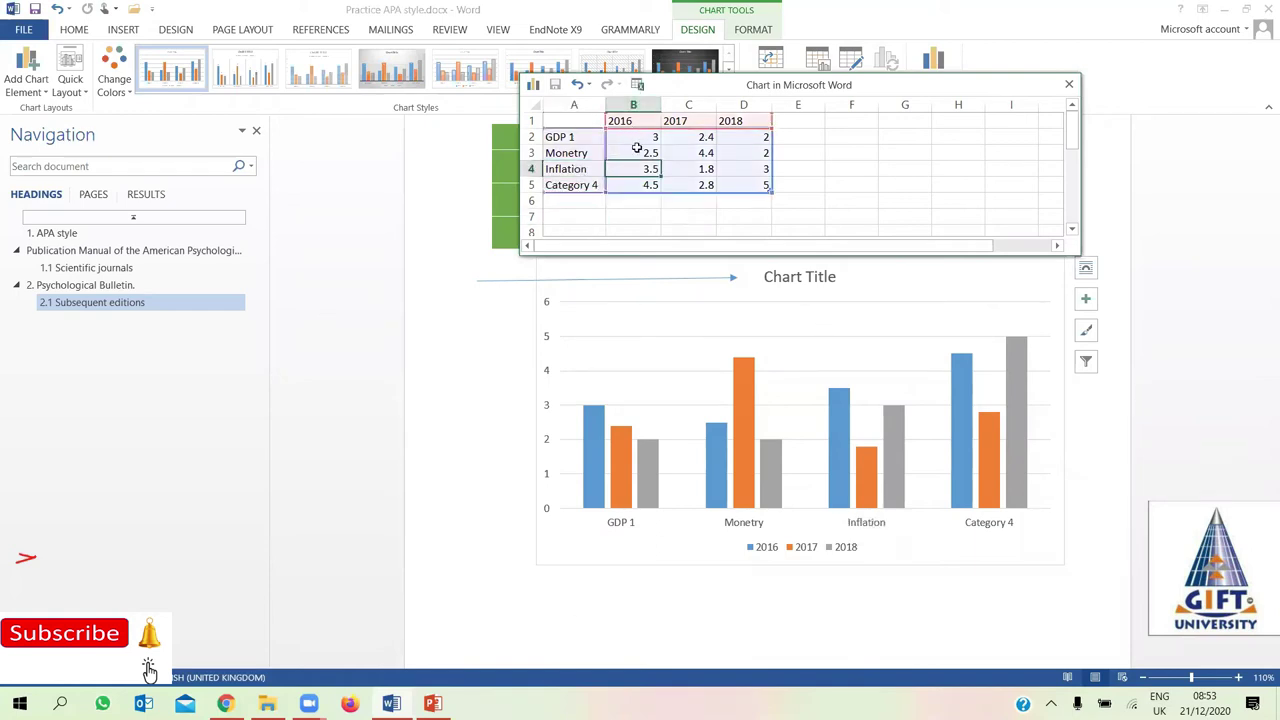
pyautogui.click(686, 122)
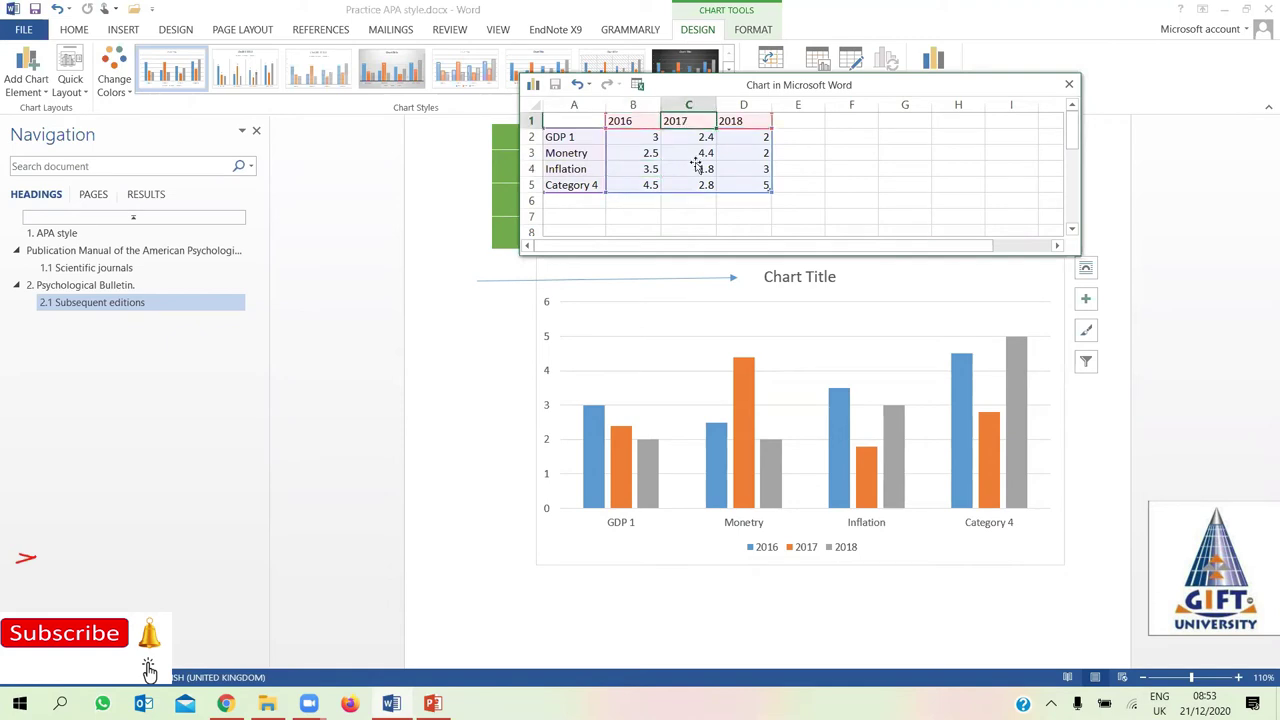
pyautogui.click(698, 168)
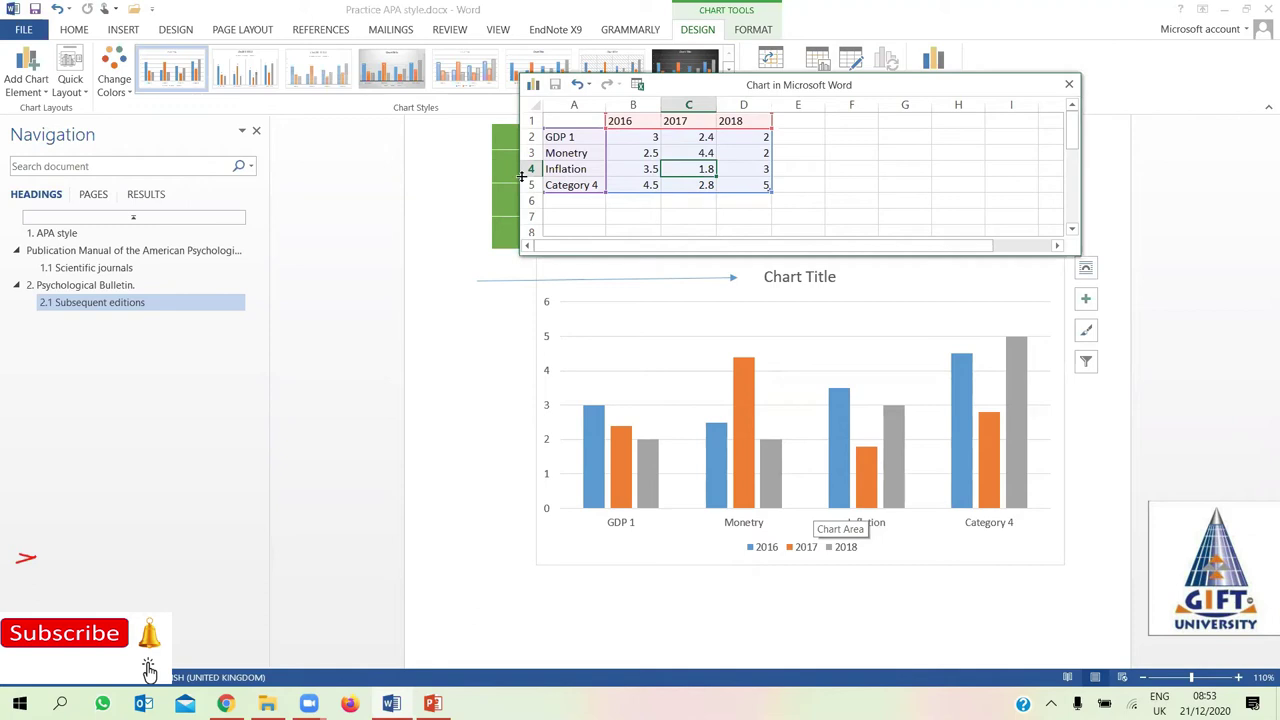
# Correct the Monetry category label to Interest
pyautogui.click(566, 185)
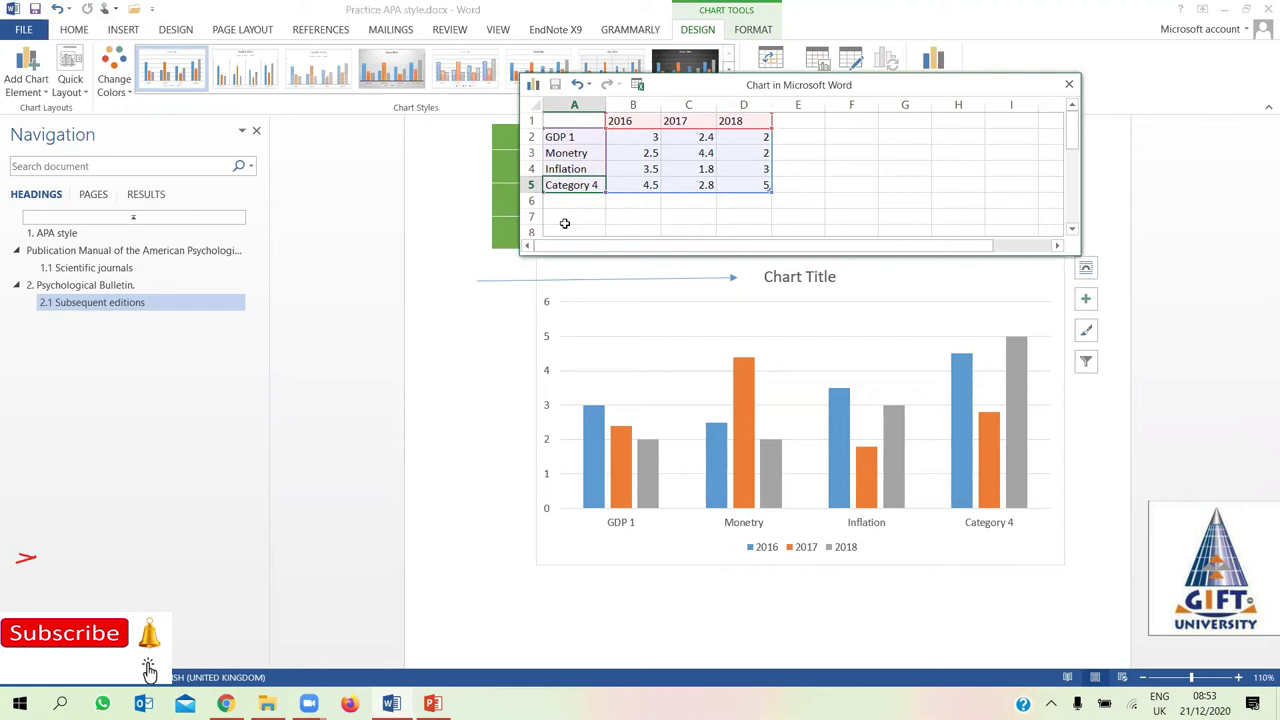
pyautogui.click(570, 153)
pyautogui.click(644, 152)
pyautogui.click(592, 153)
pyautogui.write('Interest')
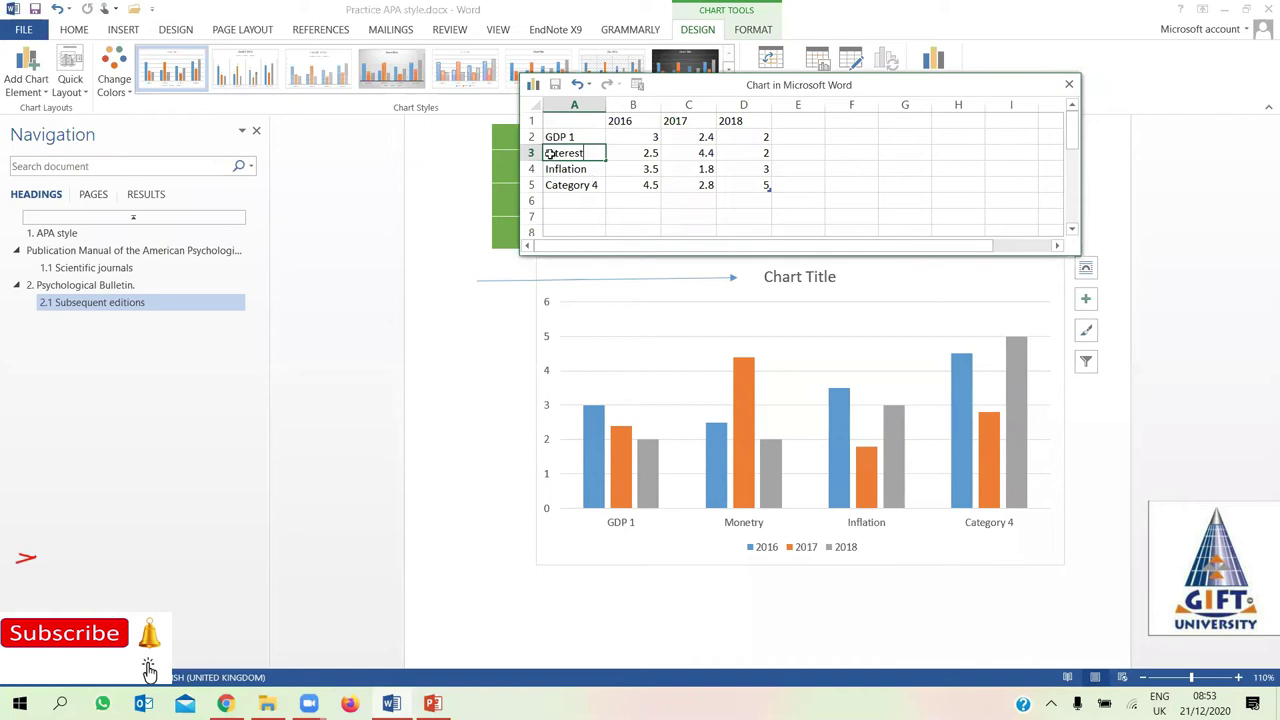
pyautogui.click(594, 172)
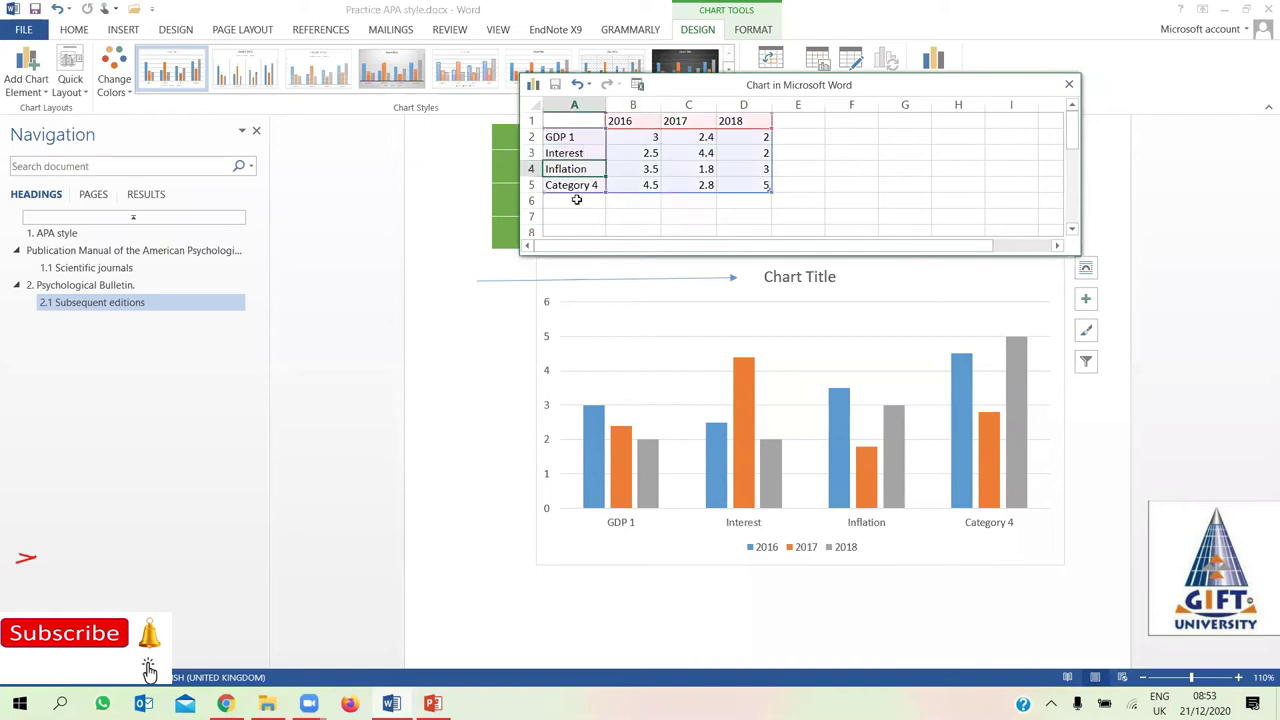
pyautogui.click(562, 138)
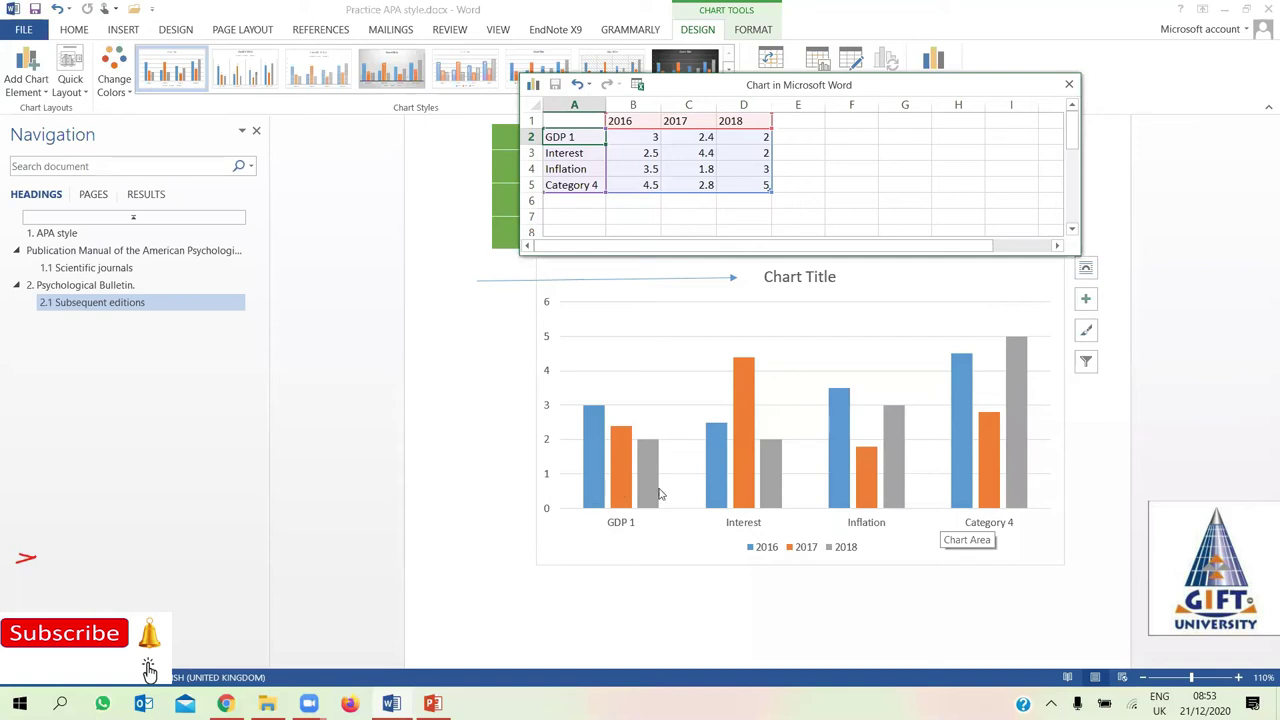
# Select the orange 2017 bars and grey 2018 bars in the chart to compare them
pyautogui.click(651, 154)
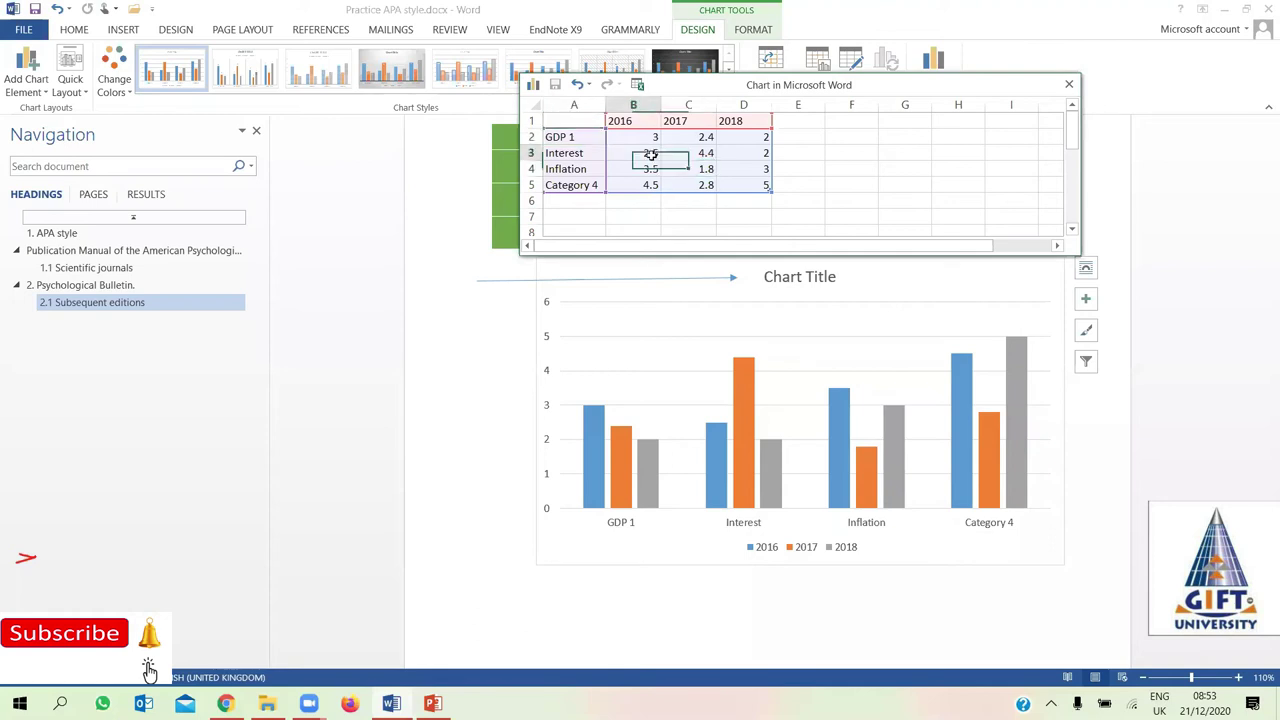
pyautogui.click(748, 402)
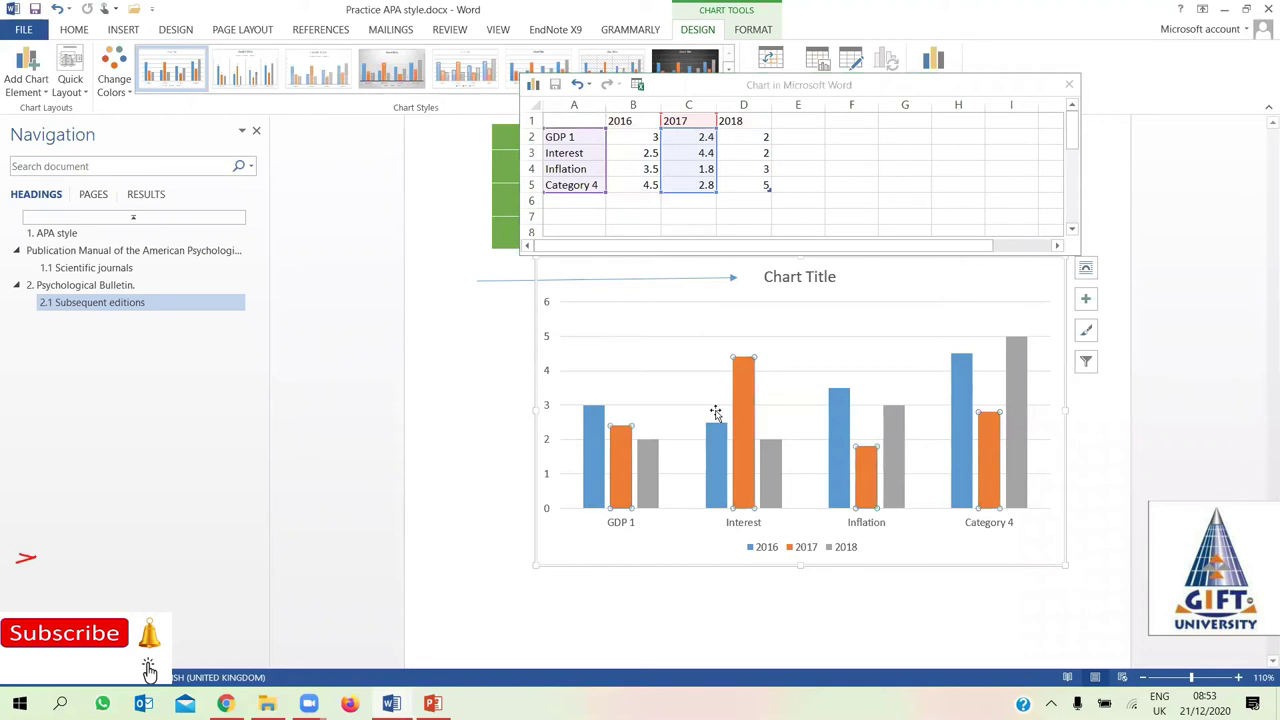
pyautogui.click(745, 462)
pyautogui.click(767, 487)
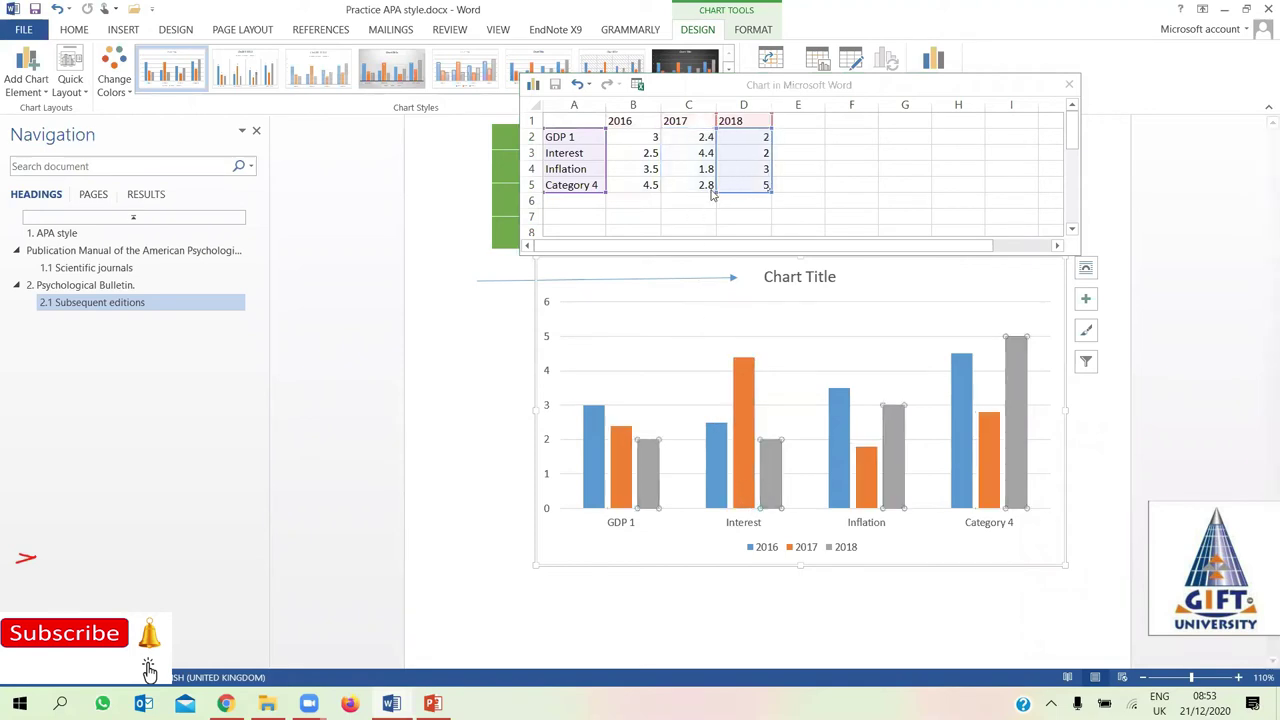
pyautogui.click(744, 406)
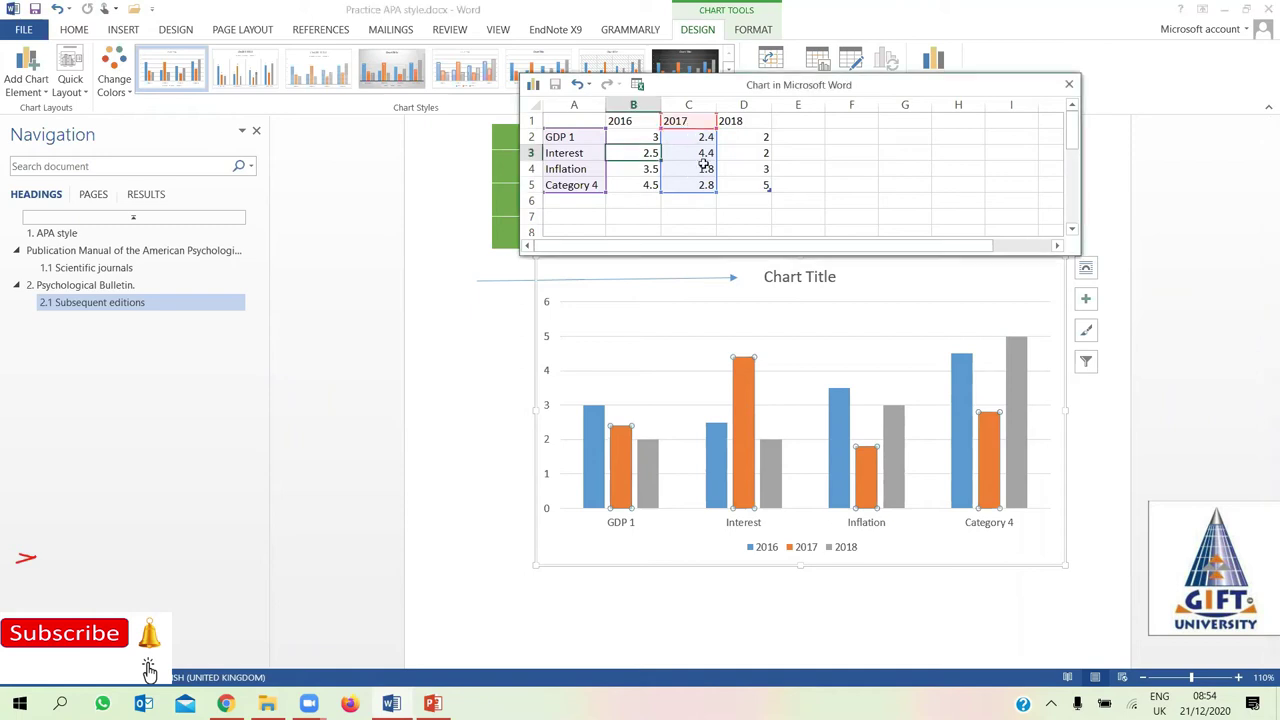
pyautogui.click(690, 293)
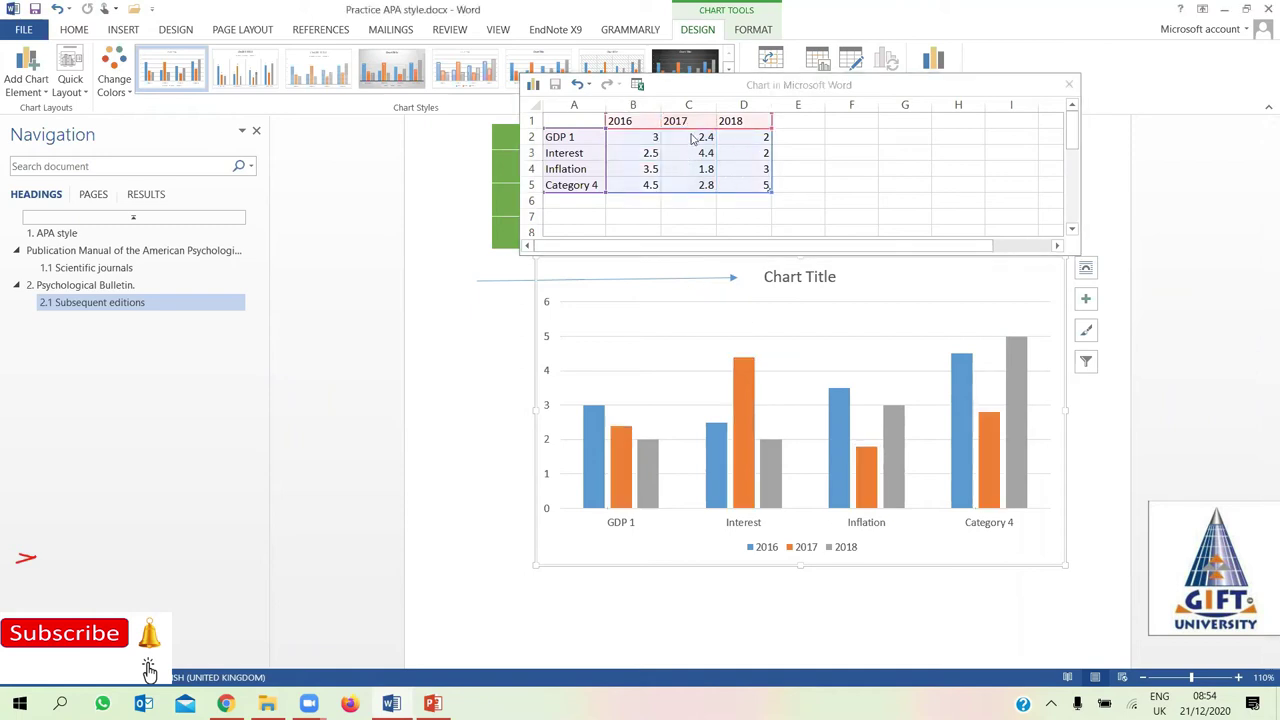
# Enter 2017 values of 4, 5 and 3 for GDP 1, Interest and Inflation
pyautogui.click(694, 140)
pyautogui.write('4')
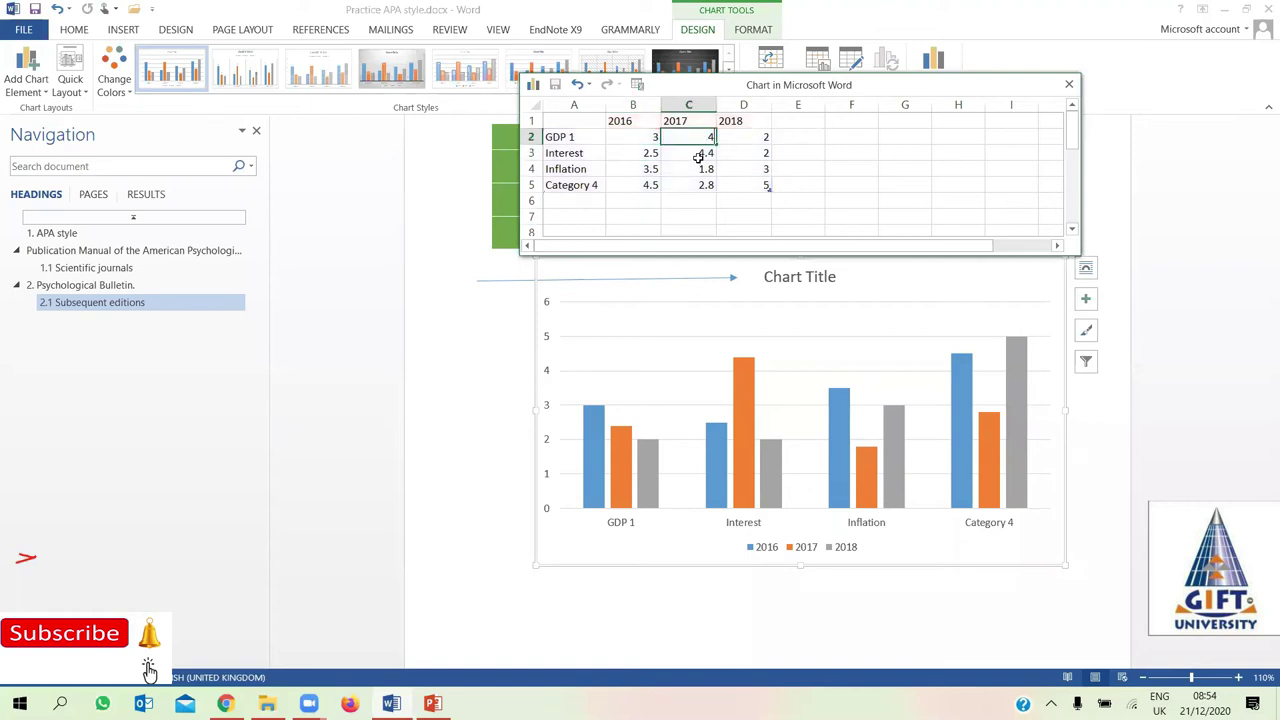
pyautogui.press('Return')
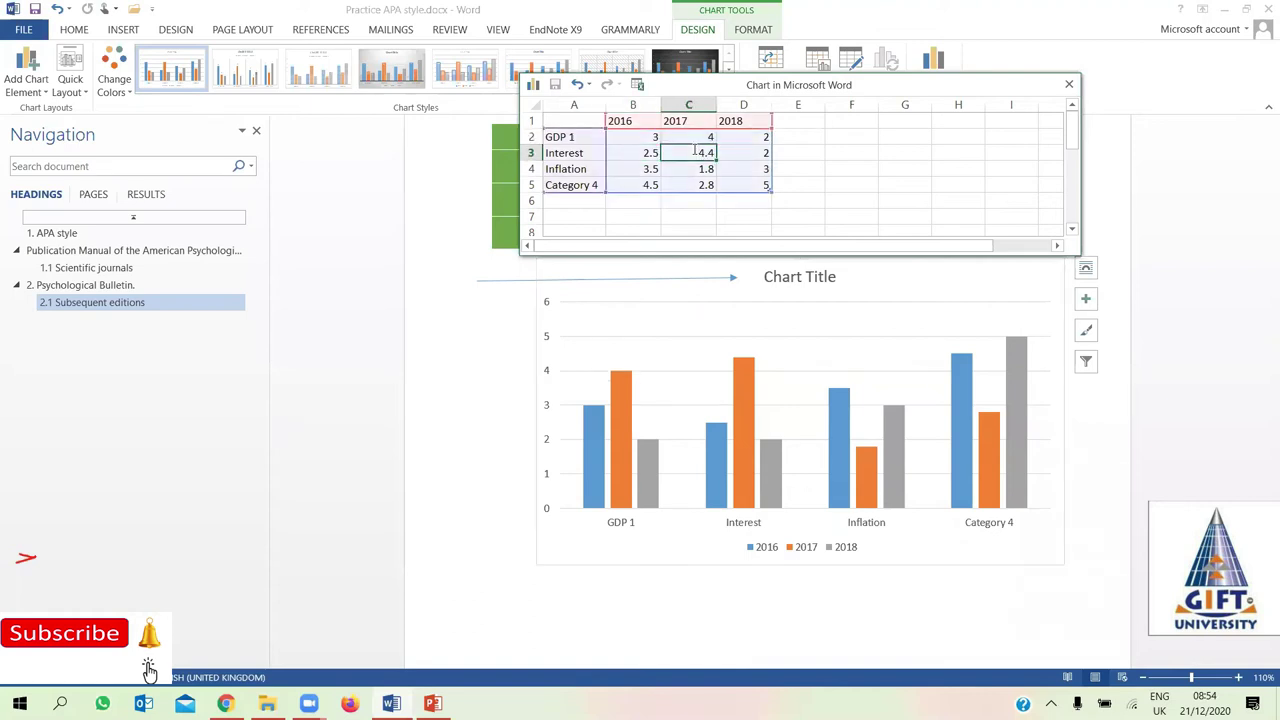
pyautogui.write('5')
pyautogui.press('Return')
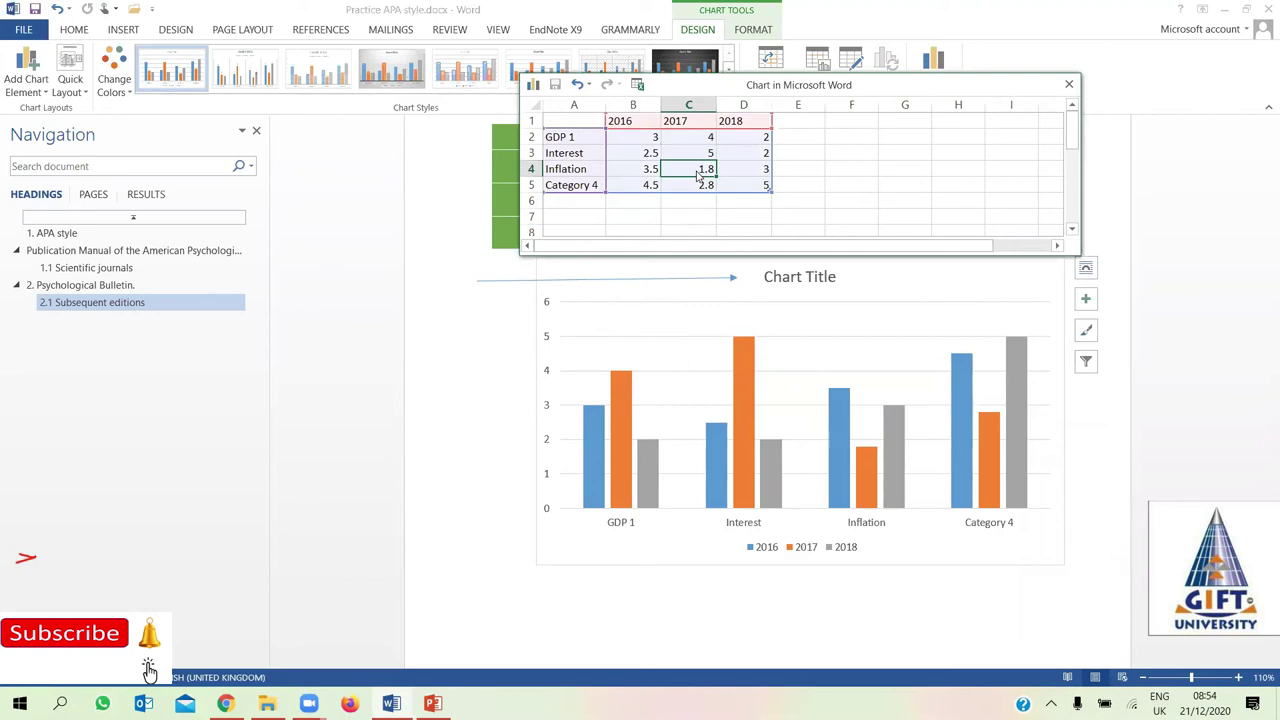
pyautogui.write('3')
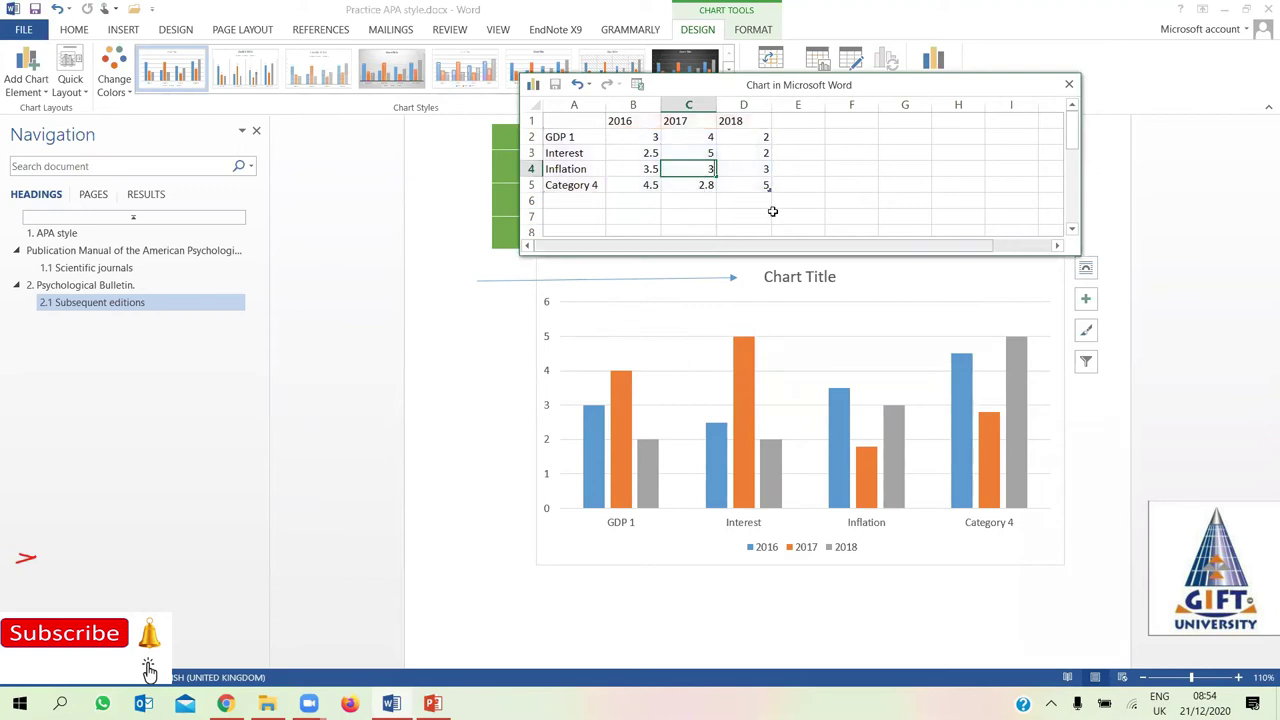
pyautogui.click(808, 197)
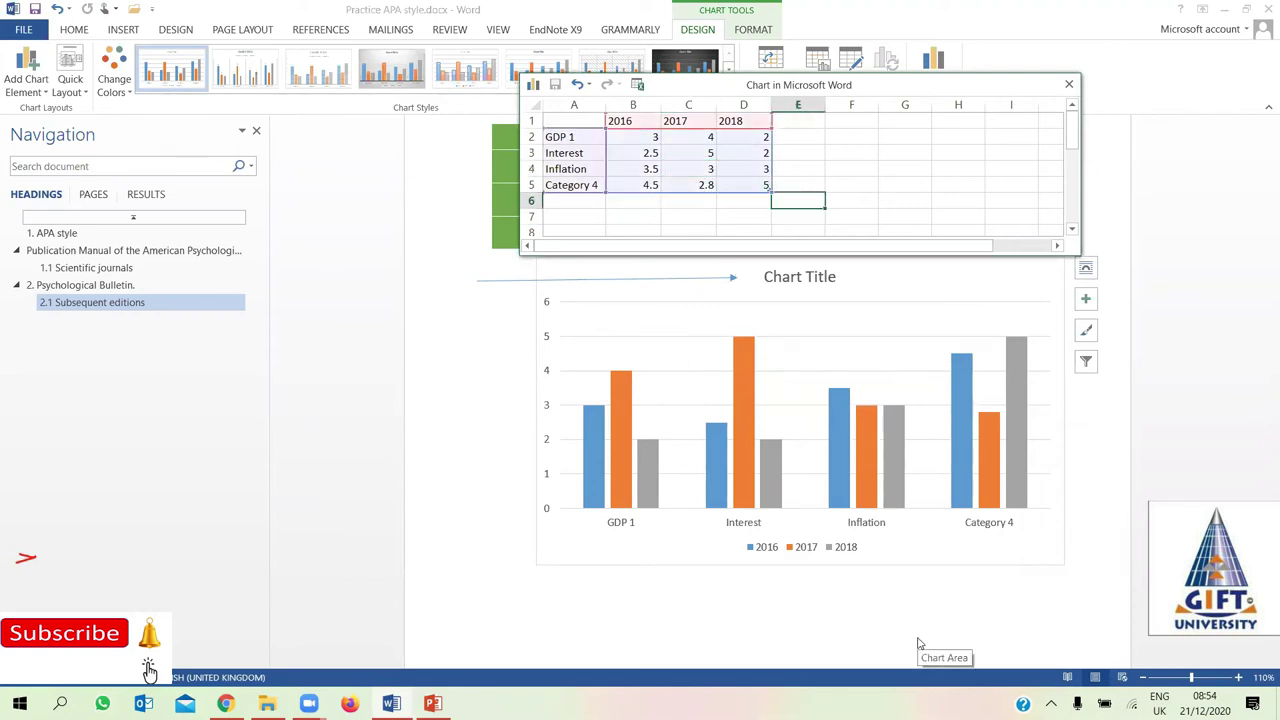
pyautogui.click(772, 528)
# Add blank lines below the column chart
pyautogui.moveTo(745, 346)
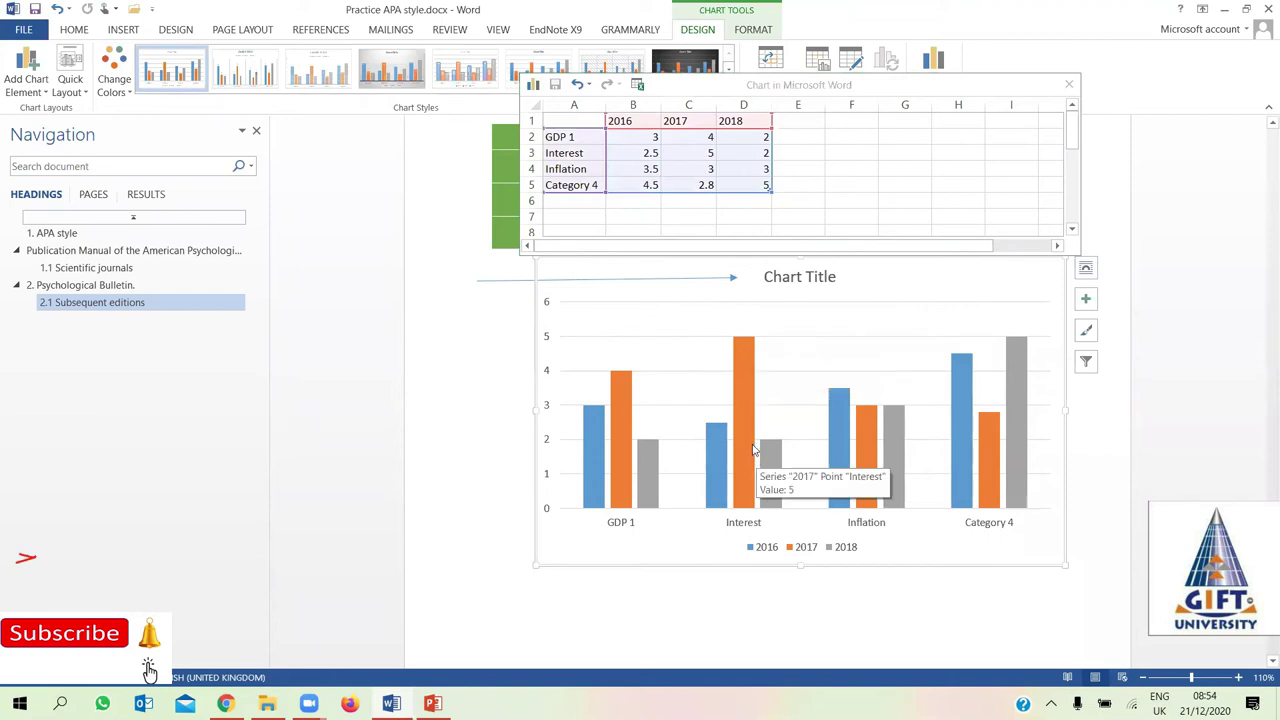
pyautogui.moveTo(712, 457)
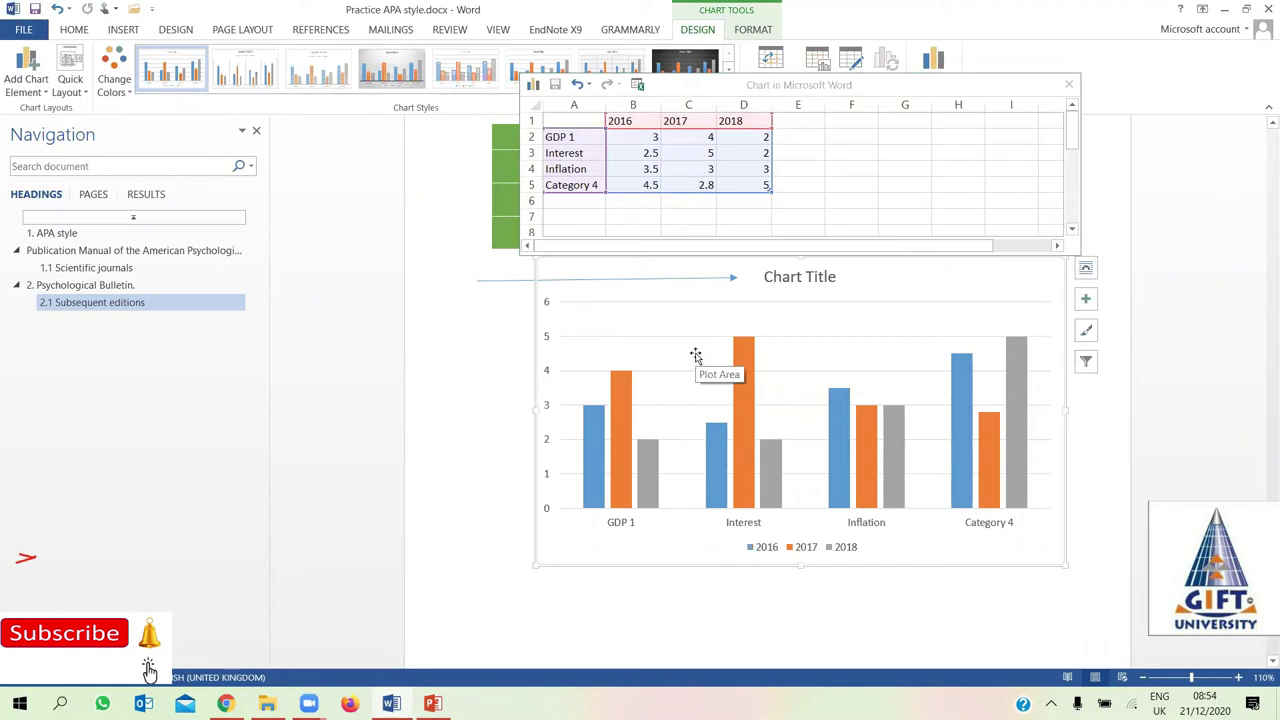
pyautogui.click(1084, 495)
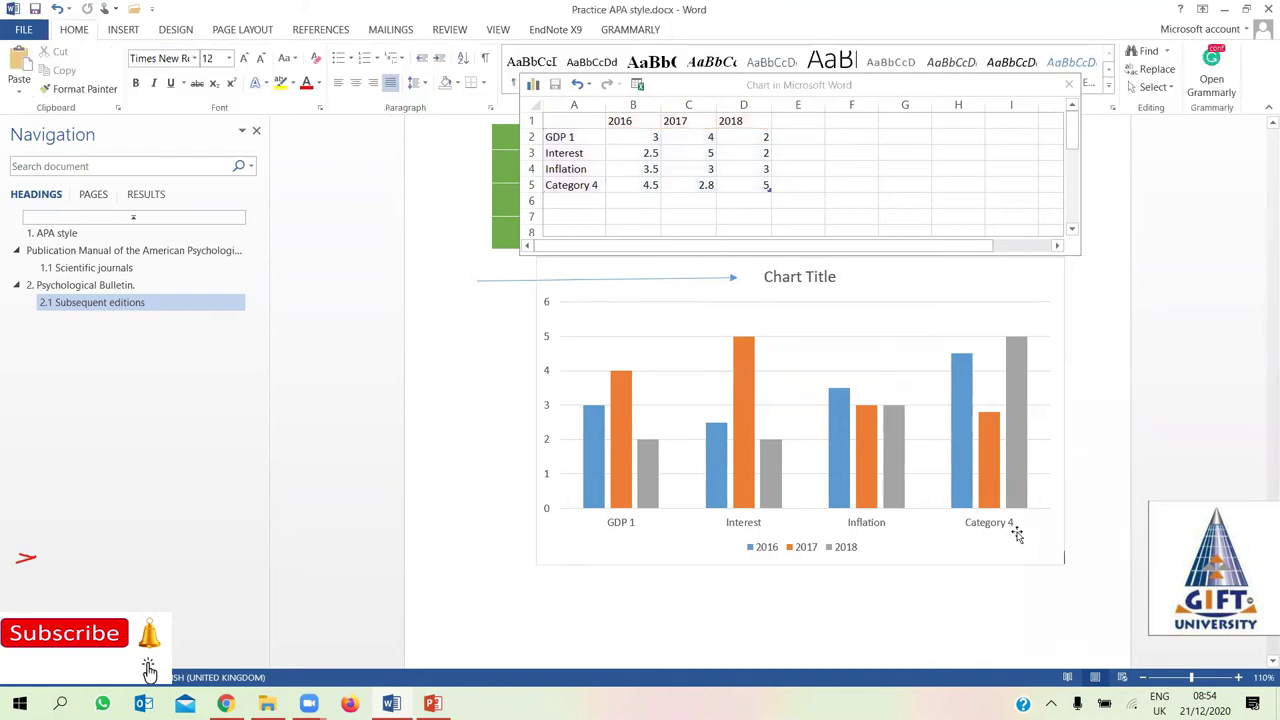
pyautogui.click(906, 560)
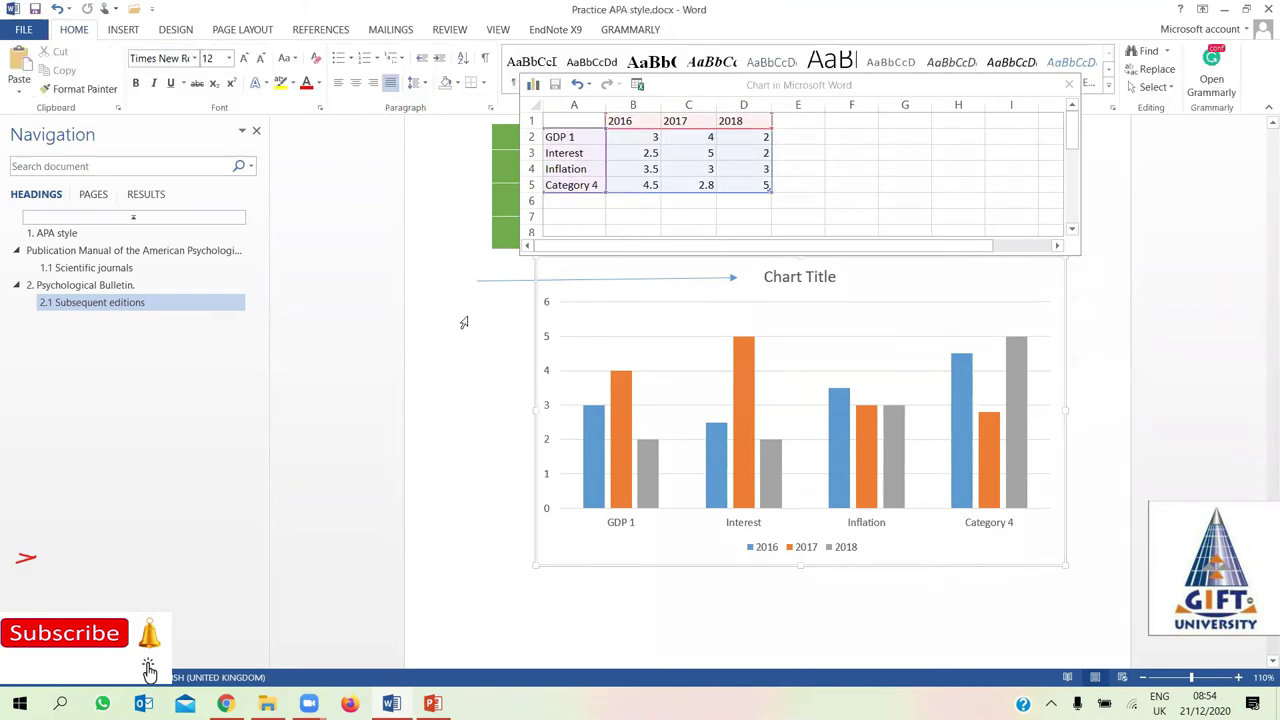
pyautogui.moveTo(1019, 318); pyautogui.dragTo(340, 297)
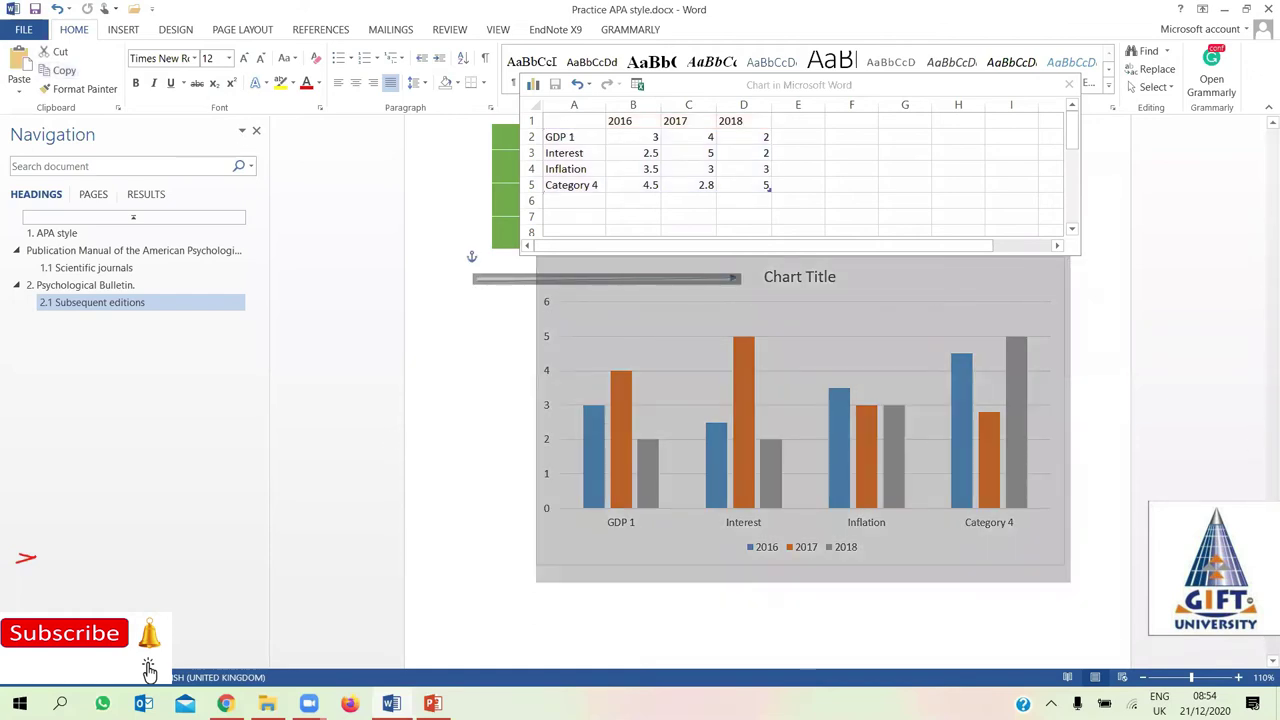
pyautogui.scroll(-3, 1000, 433)
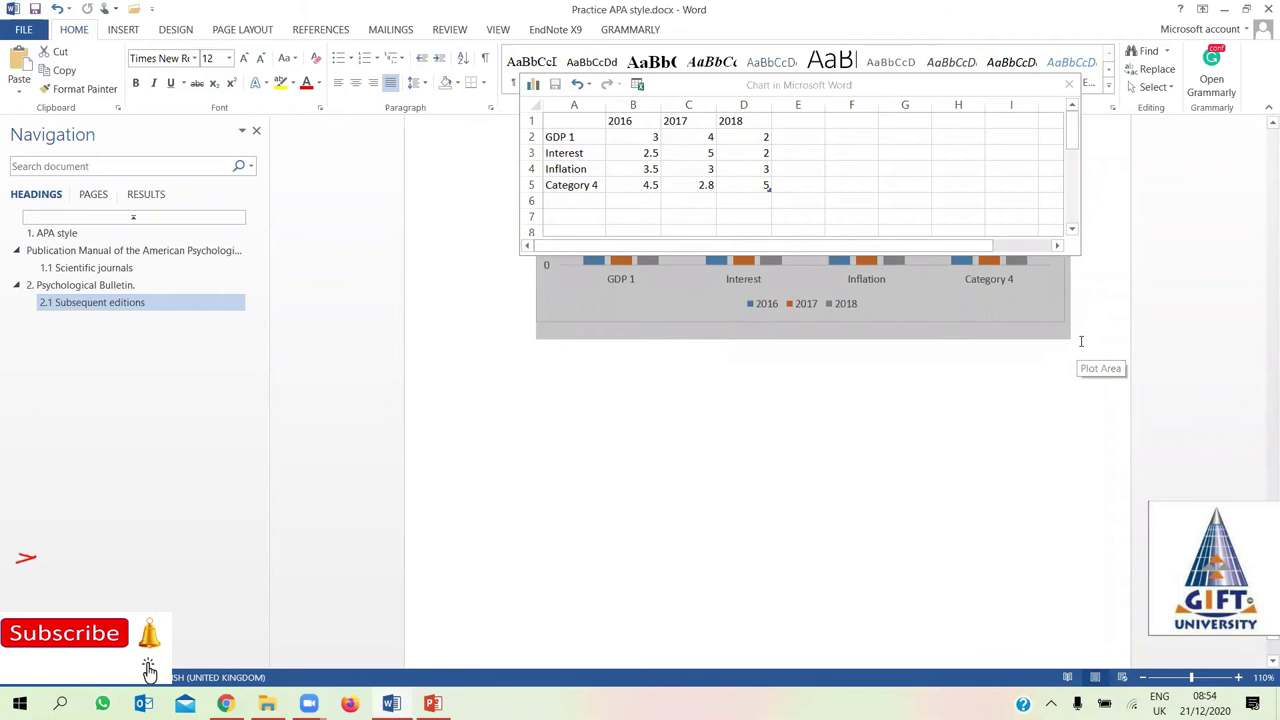
pyautogui.press('Return')
pyautogui.press('Return')
pyautogui.press('Return')
pyautogui.press('Return')
pyautogui.press('Return')
pyautogui.press('Return')
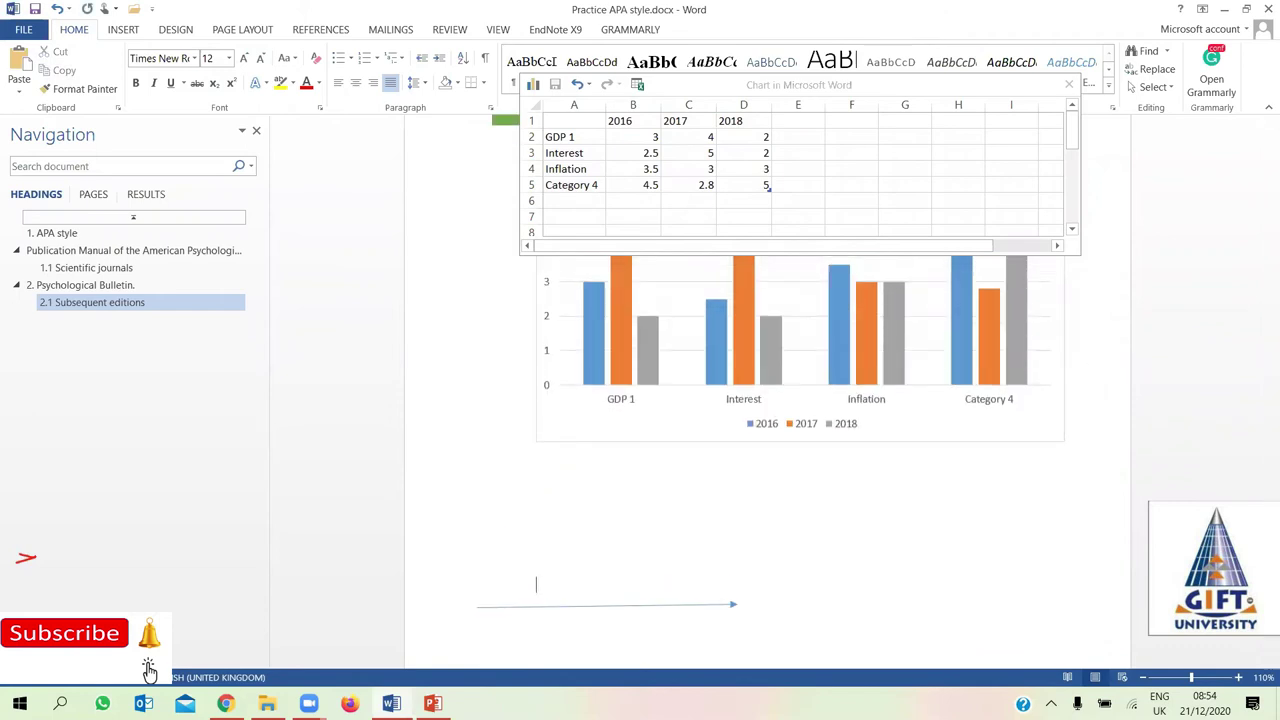
# Close the Chart in Microsoft Word data sheet window
pyautogui.click(1068, 98)
pyautogui.click(1069, 85)
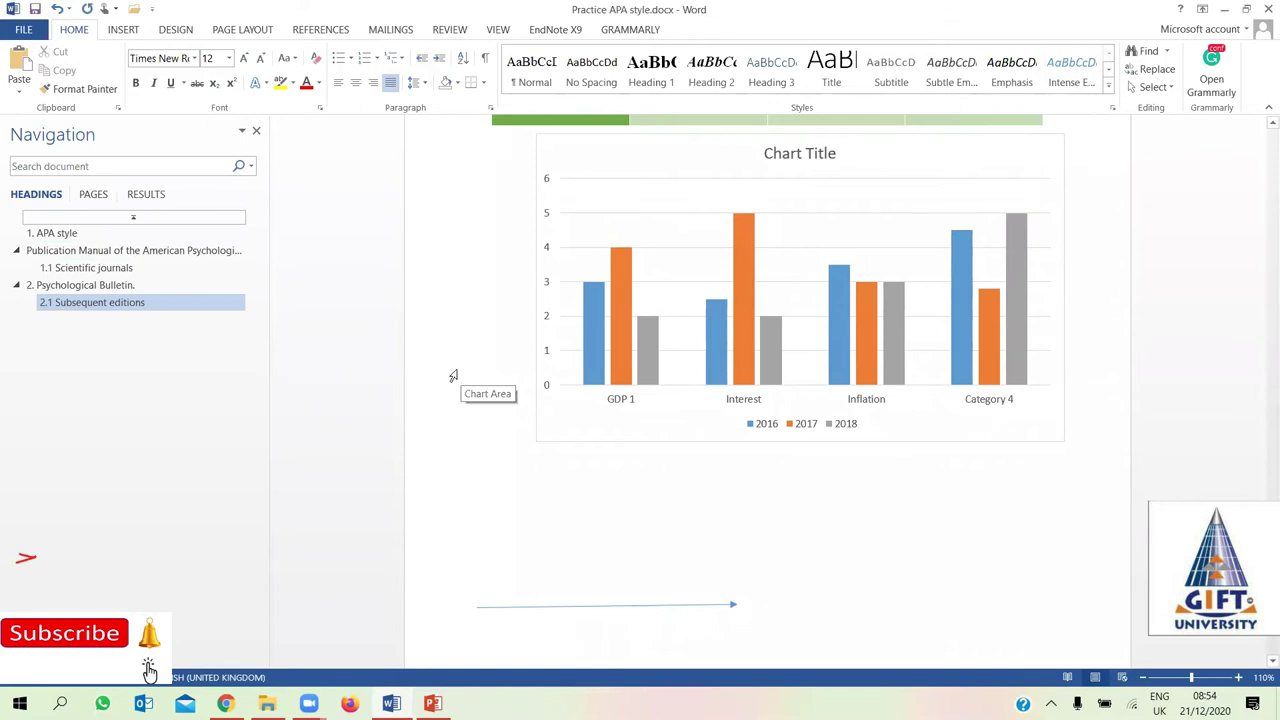
pyautogui.click(123, 30)
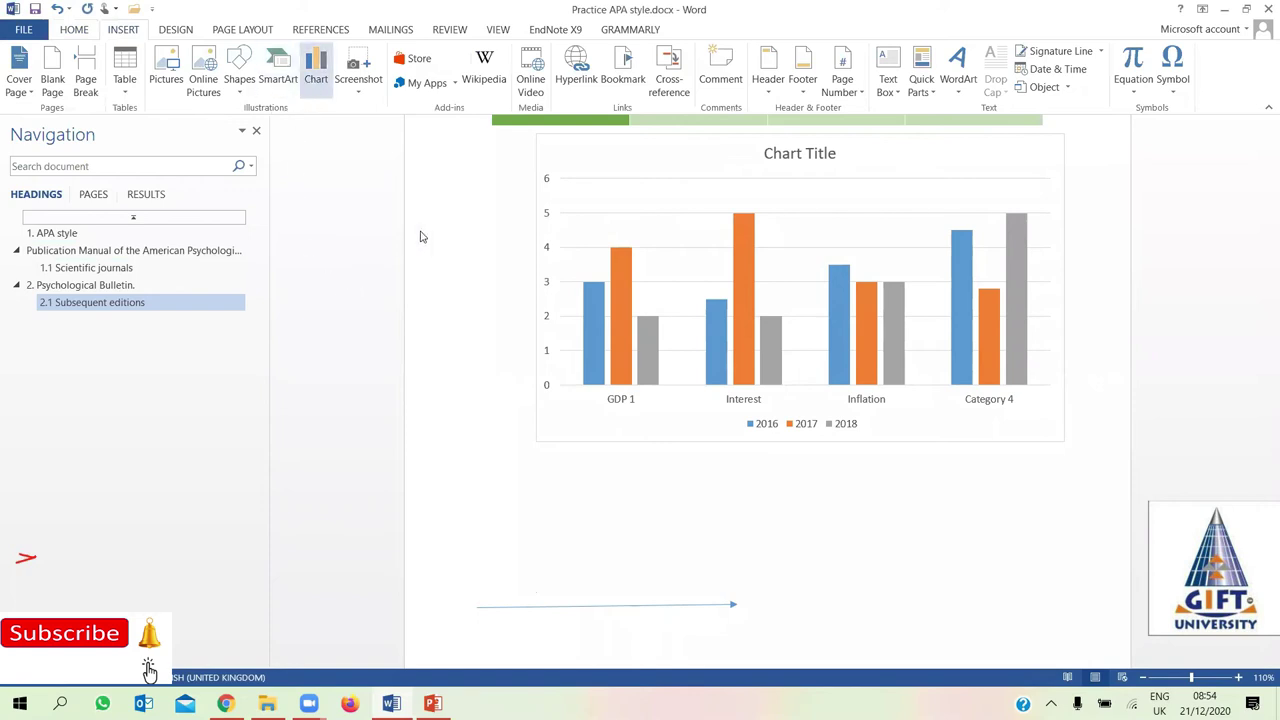
# Insert a Pie chart titled Sales and select its 1st Qtr data label cell
pyautogui.moveTo(580, 300)
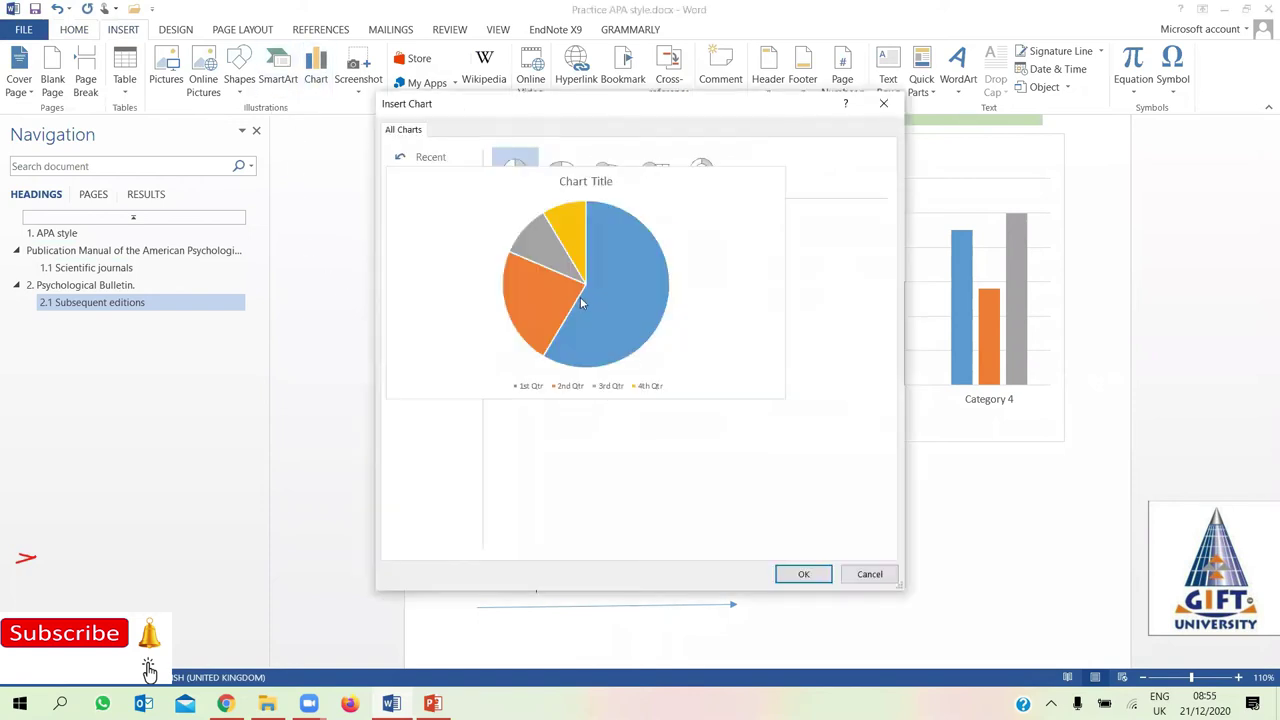
pyautogui.click(802, 577)
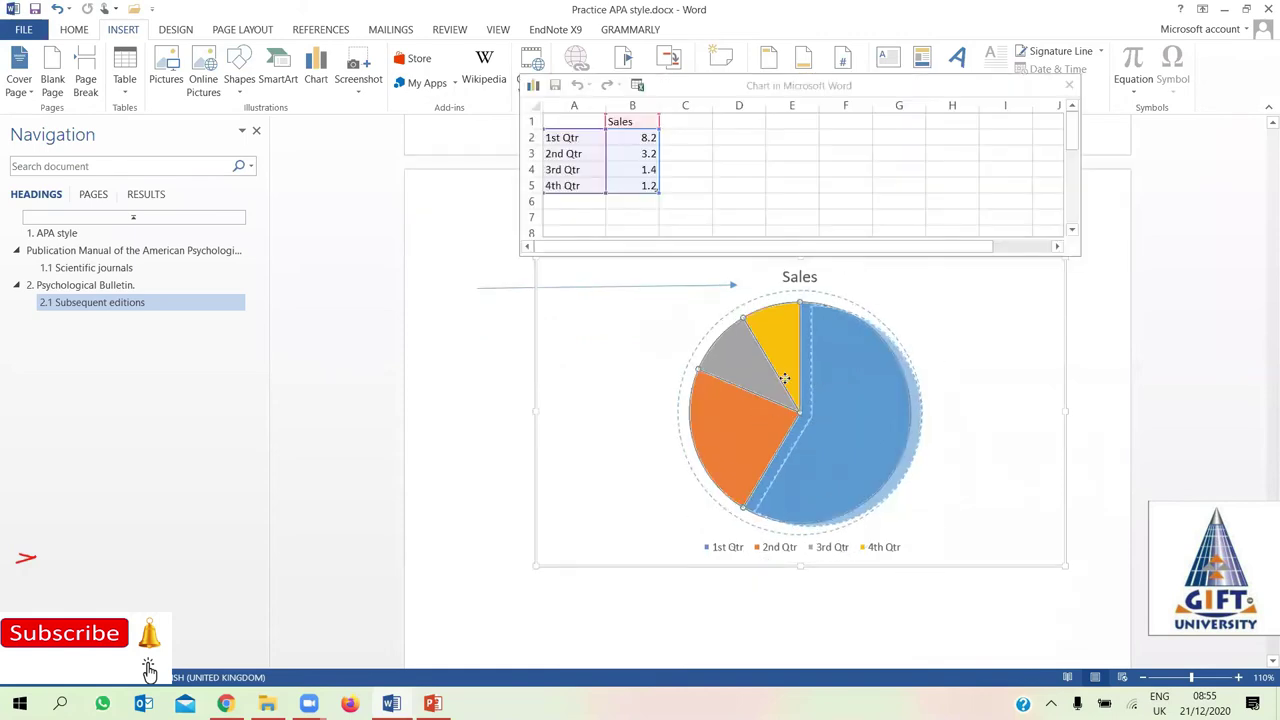
pyautogui.moveTo(818, 391); pyautogui.dragTo(780, 375)
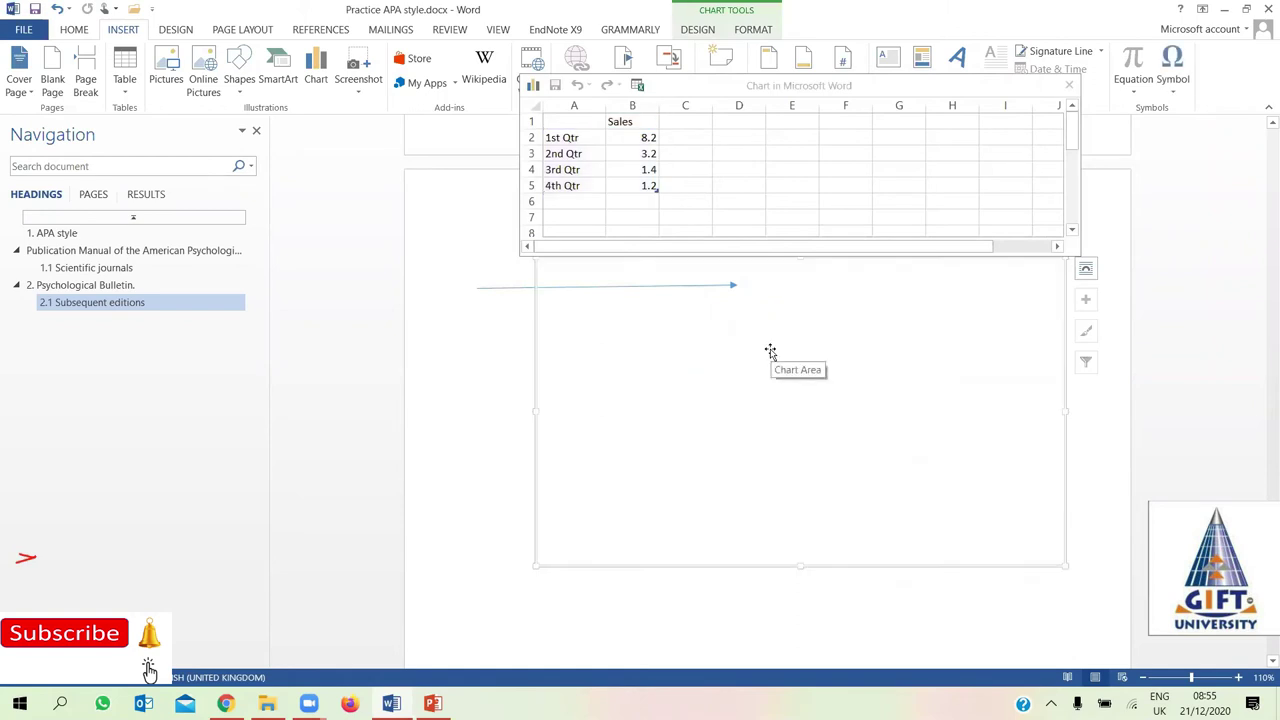
pyautogui.click(758, 370)
pyautogui.click(728, 549)
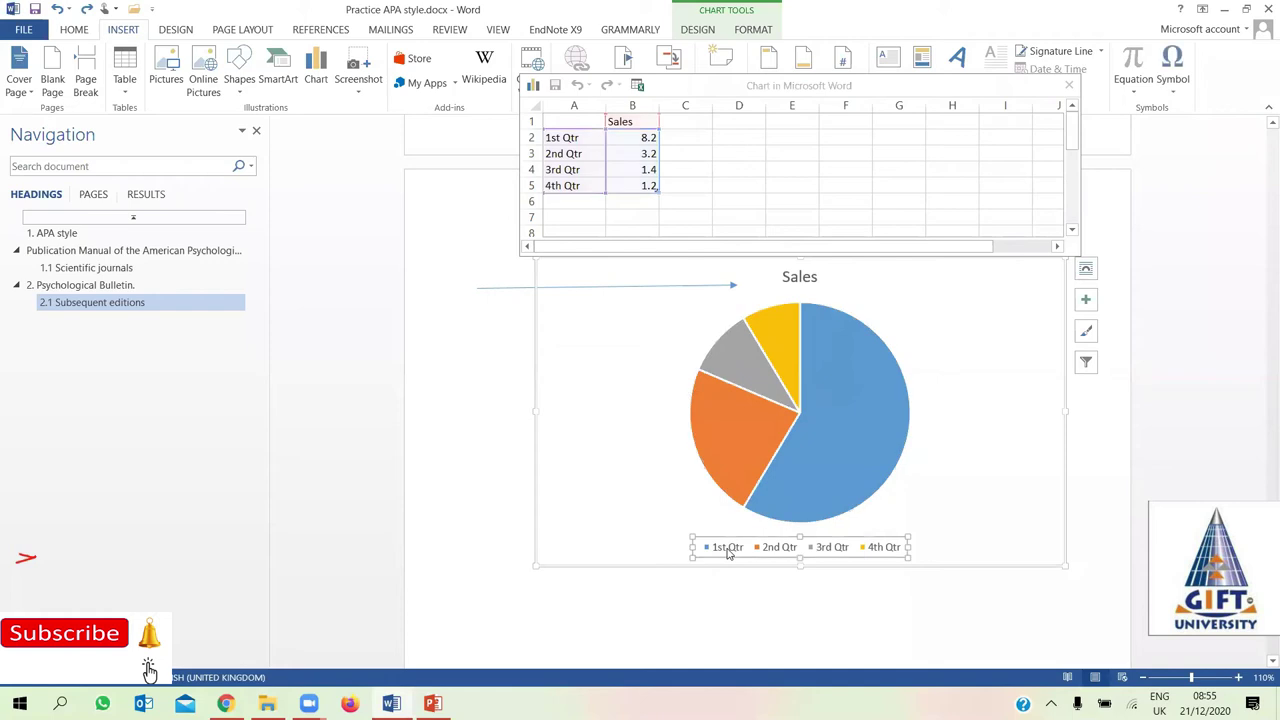
pyautogui.click(560, 137)
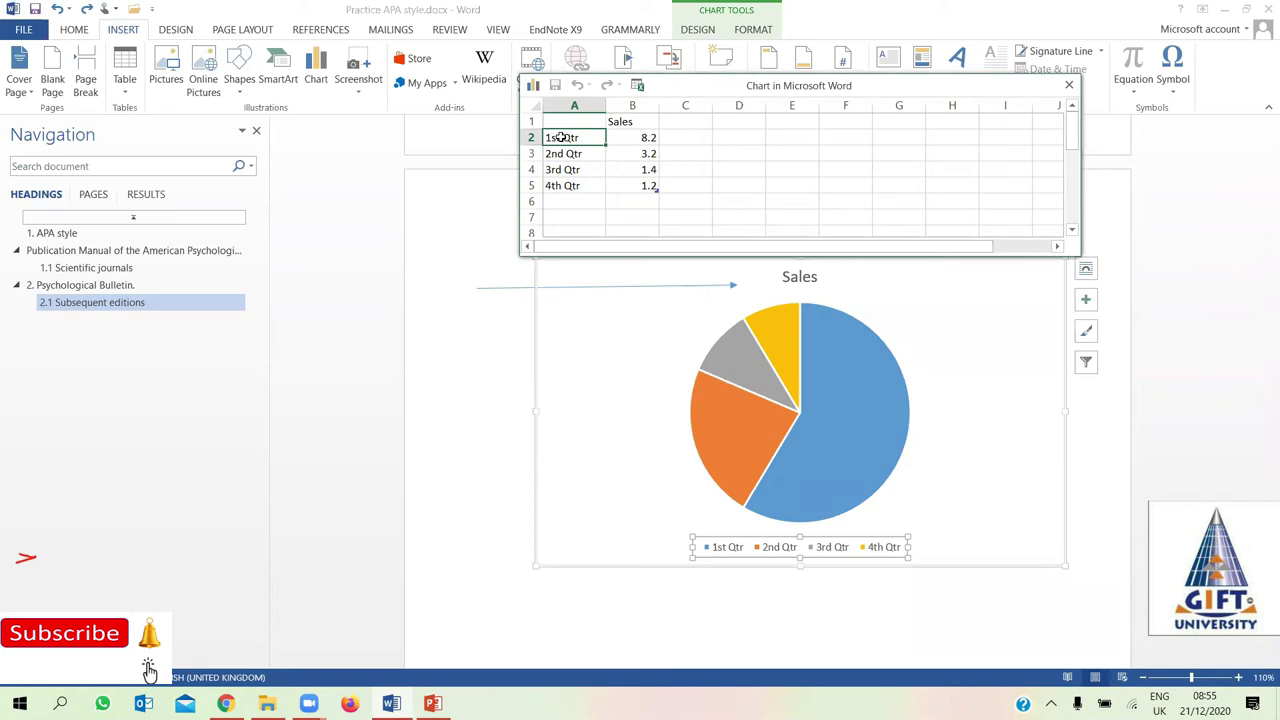
# Relabel the first two categories Females and Males with values 40 and 60
pyautogui.write('Females')
pyautogui.press('Return')
pyautogui.write('Males')
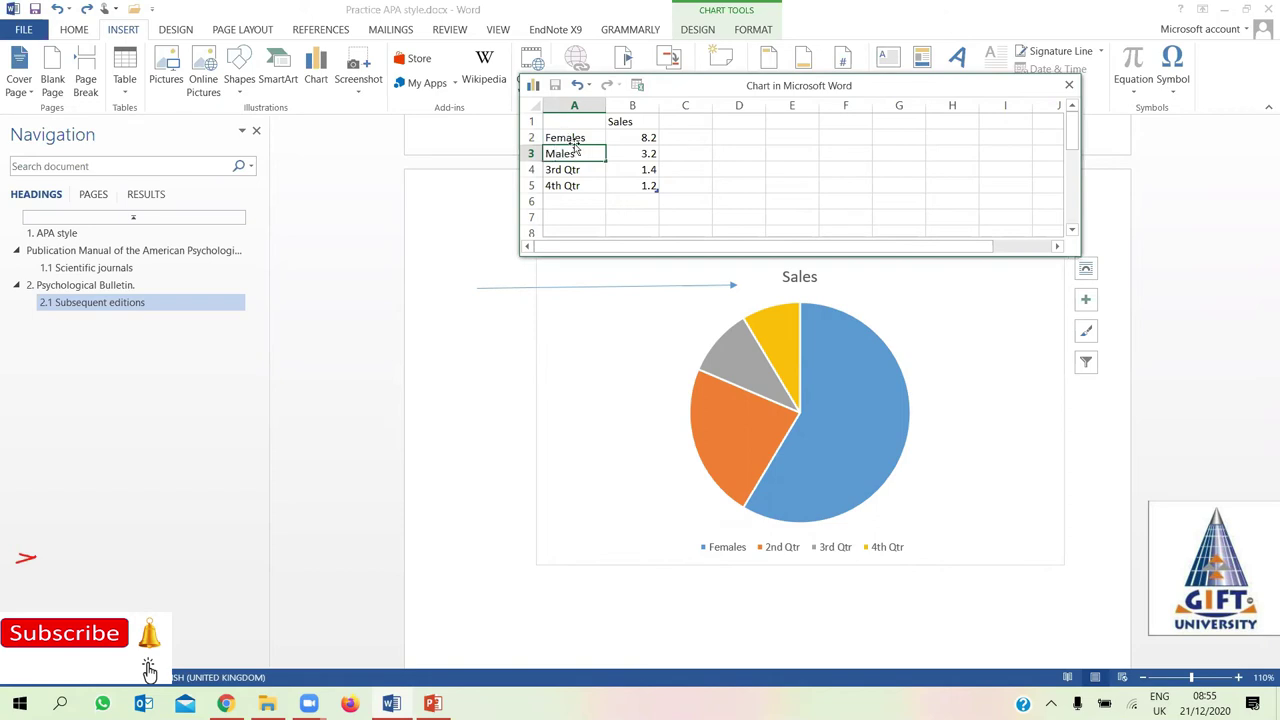
pyautogui.click(583, 205)
pyautogui.click(648, 137)
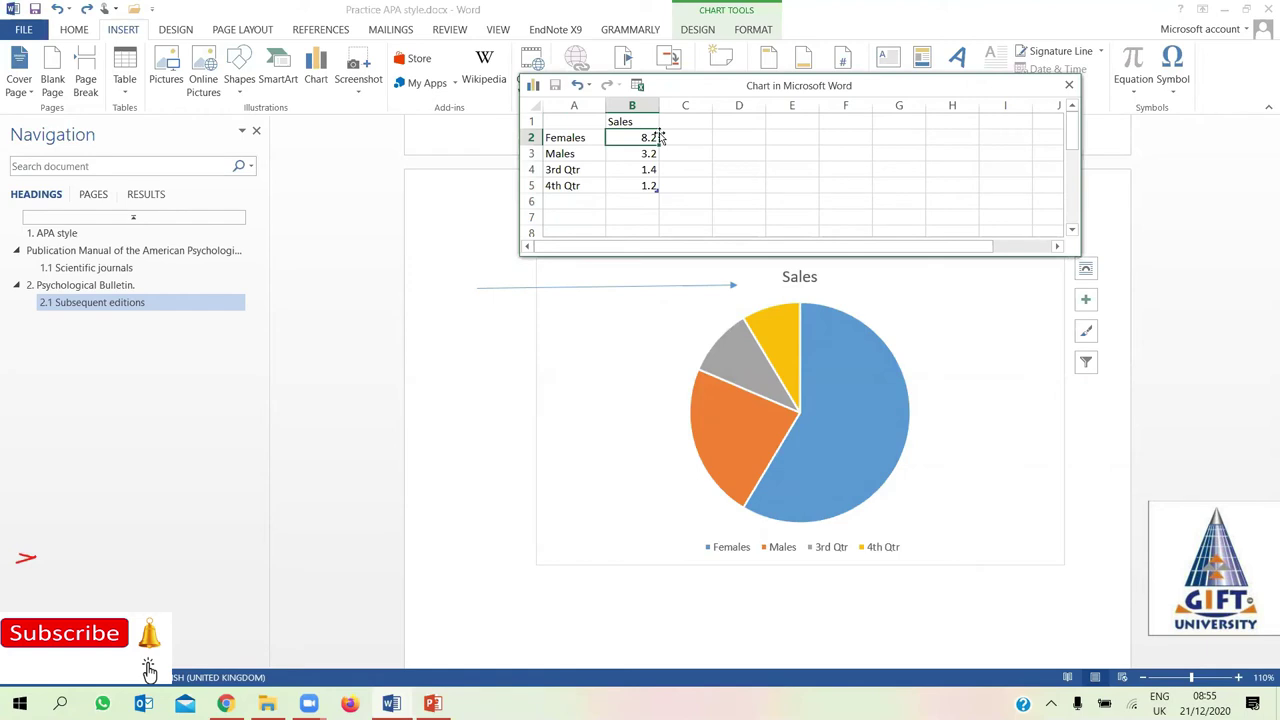
pyautogui.write('40')
pyautogui.click(640, 157)
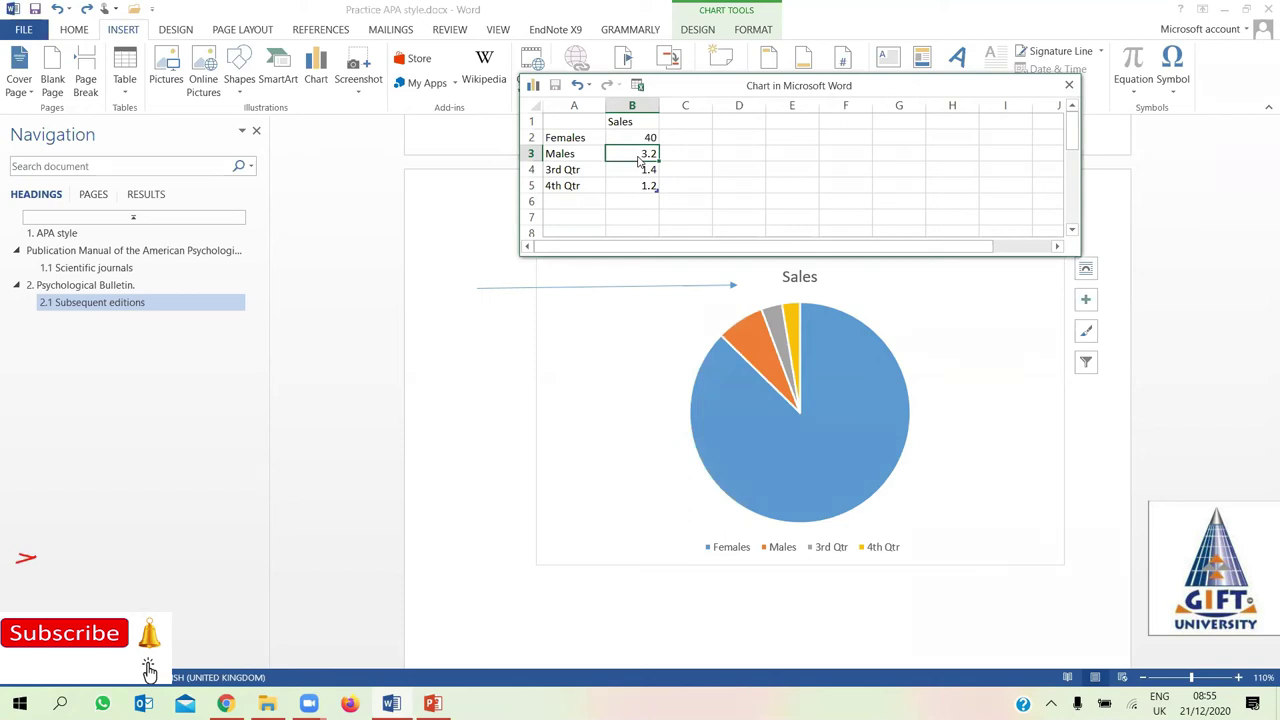
pyautogui.write('60')
pyautogui.click(635, 187)
# Clear the 3rd Qtr and 4th Qtr labels and values from the data sheet
pyautogui.click(585, 175)
pyautogui.press('Delete')
pyautogui.click(619, 175)
pyautogui.press('Delete')
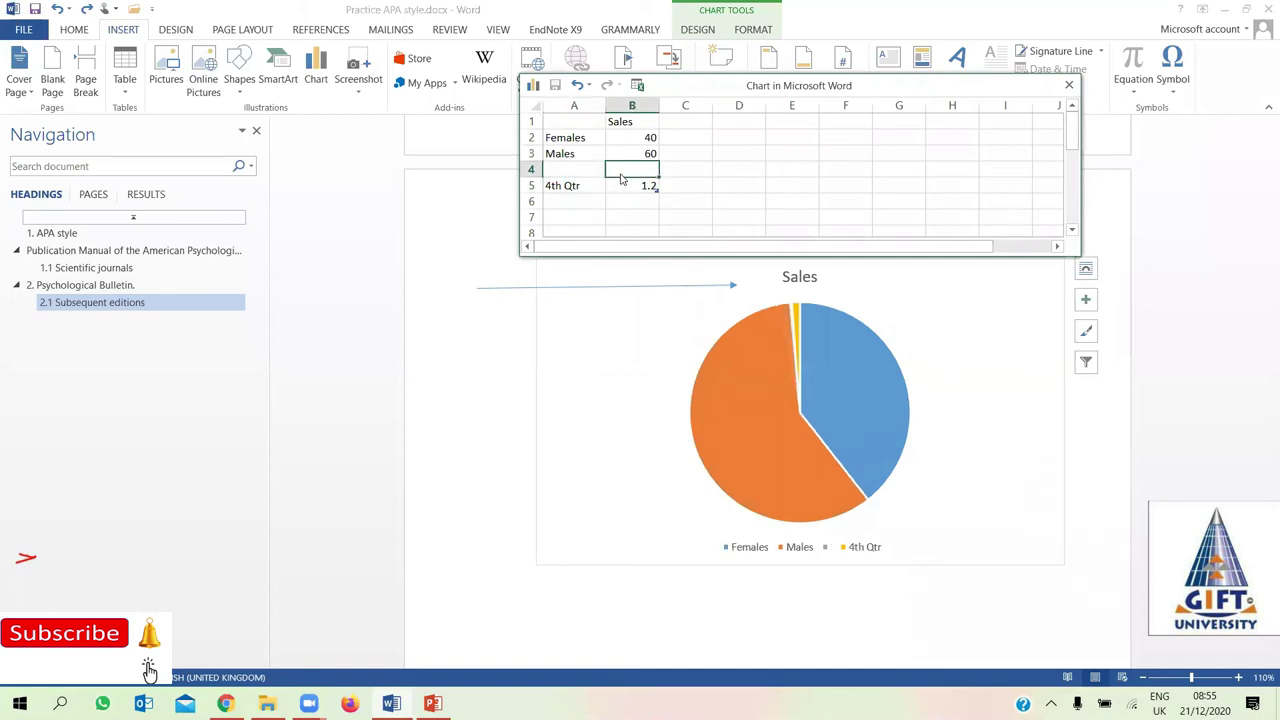
pyautogui.hotkey('ctrl', 'a')
pyautogui.click(575, 188)
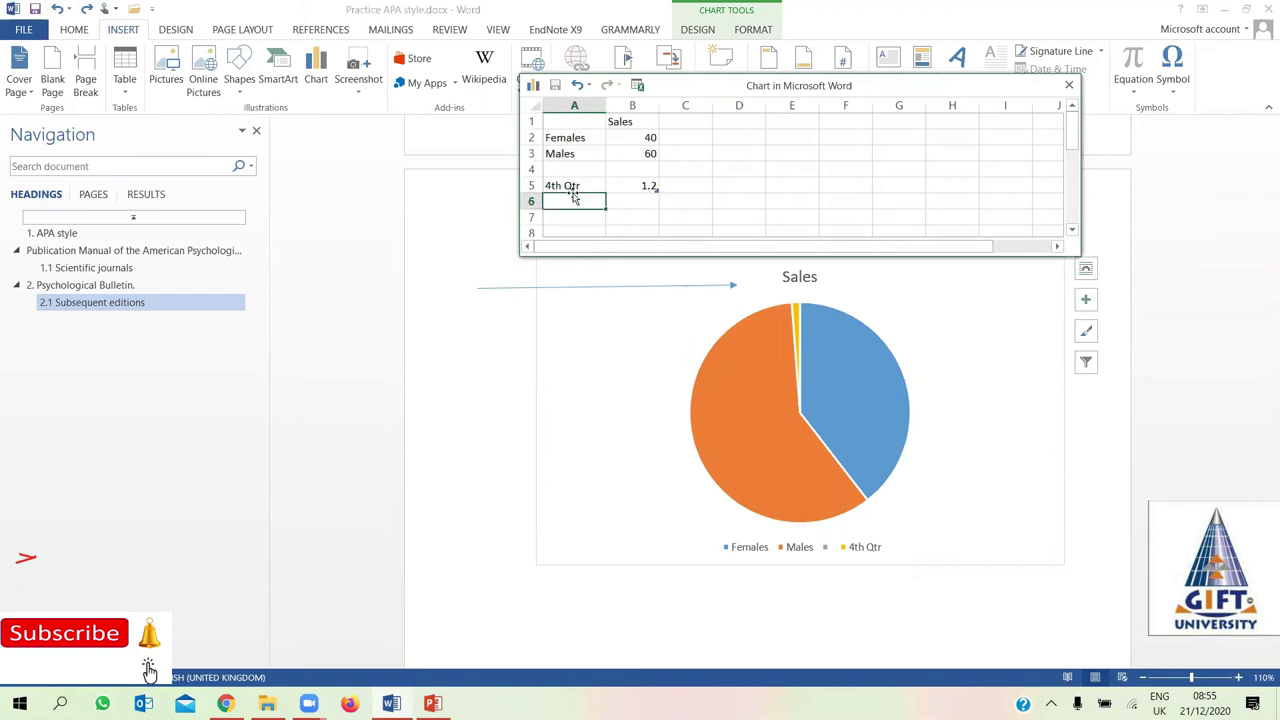
pyautogui.press('Delete')
pyautogui.click(629, 187)
pyautogui.press('Delete')
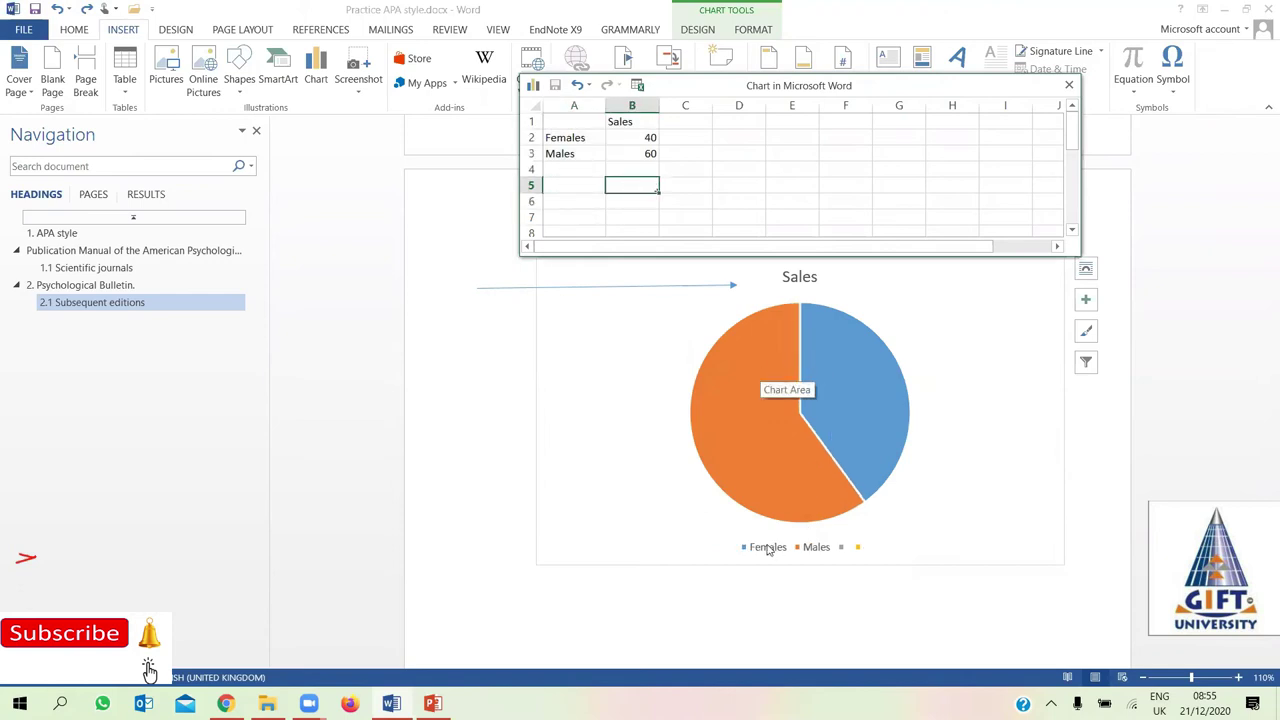
# Change the series name in B1 from Sales to Genders and reposition the chart title
pyautogui.click(799, 278)
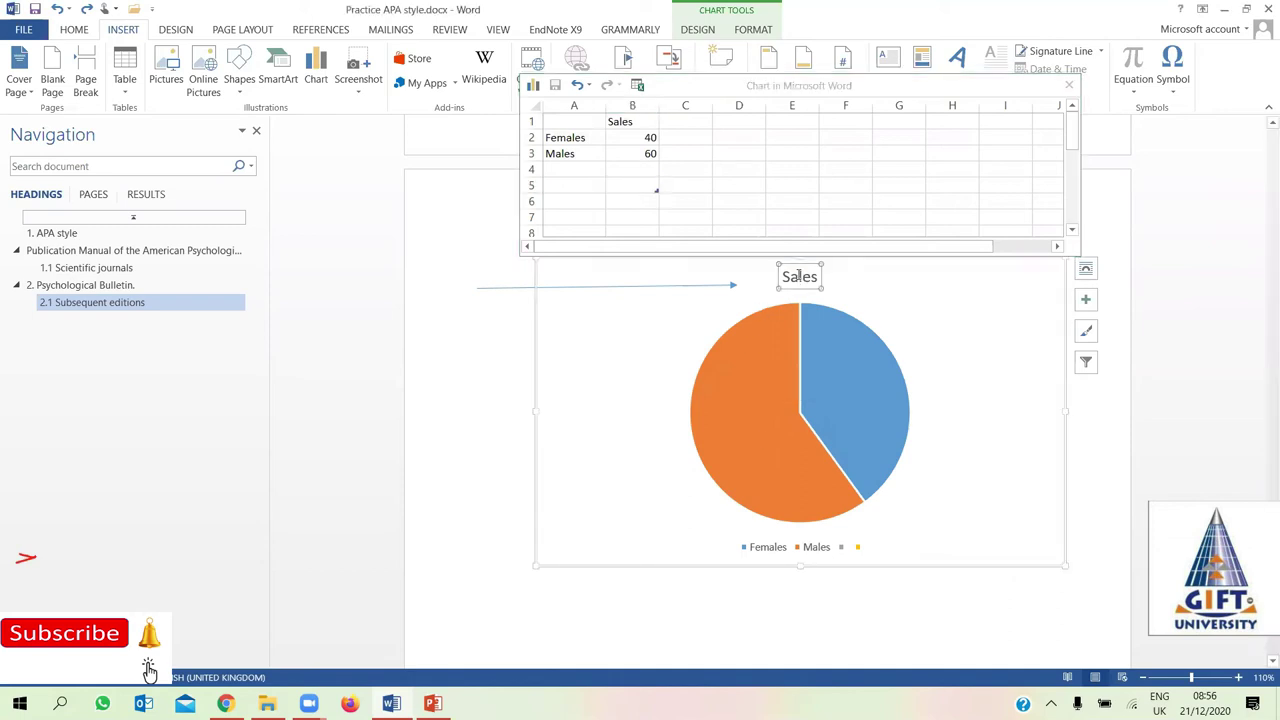
pyautogui.click(638, 118)
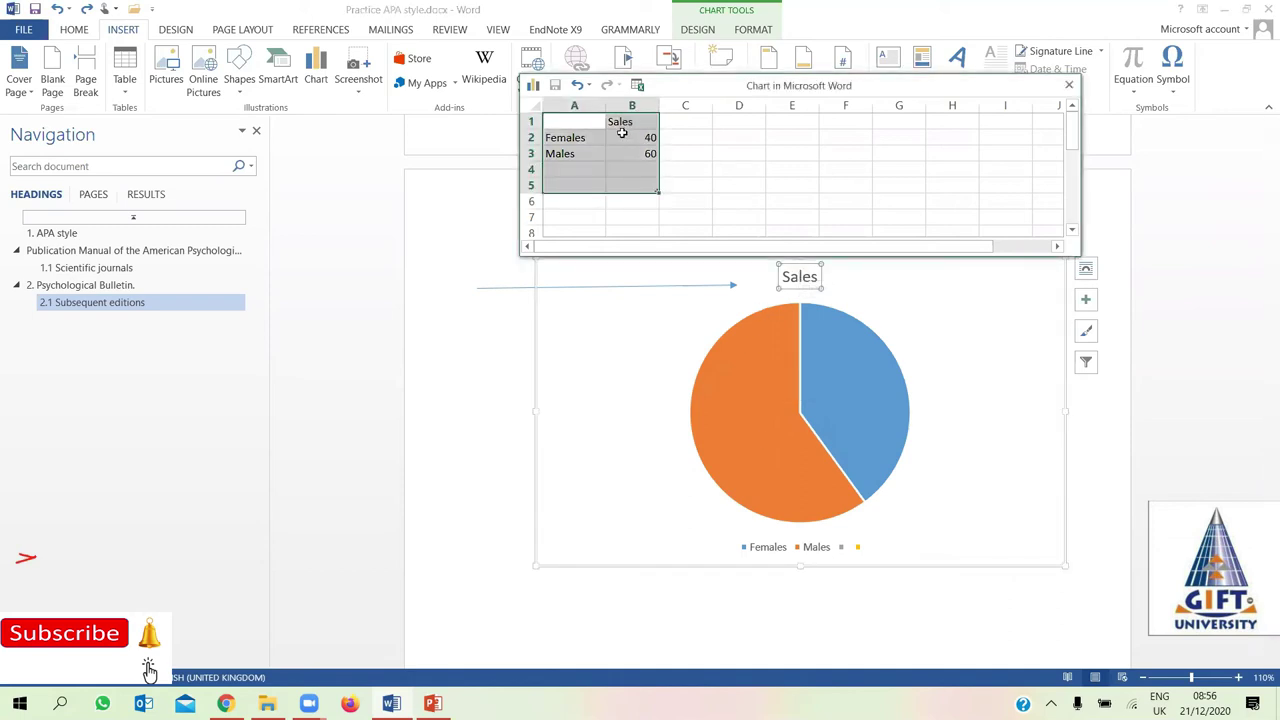
pyautogui.click(740, 130)
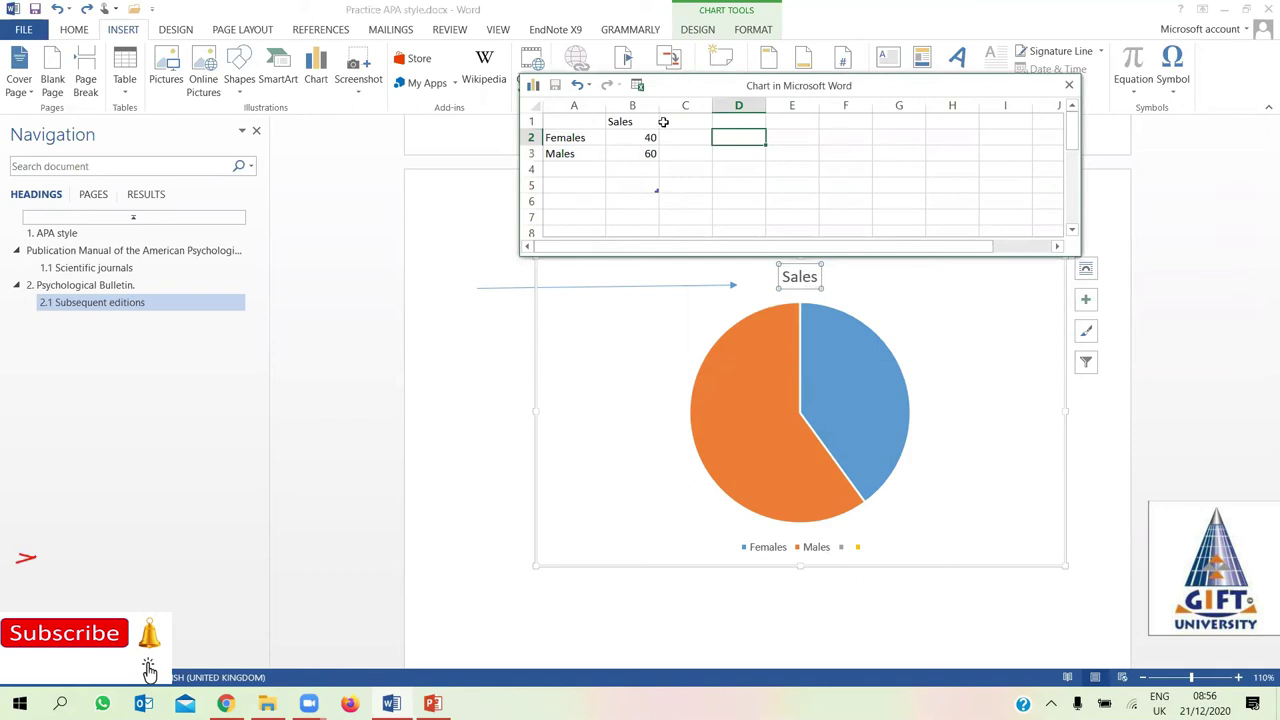
pyautogui.click(672, 121)
pyautogui.press('Left')
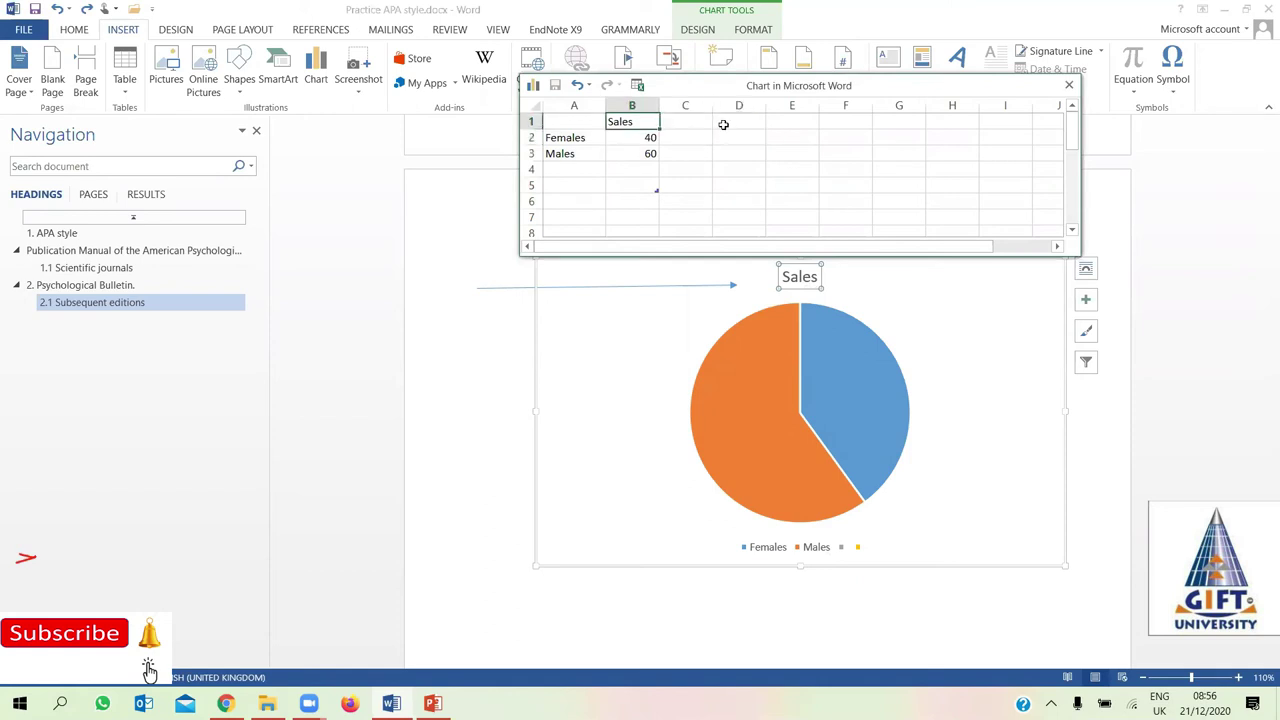
pyautogui.write('Genders')
pyautogui.click(644, 348)
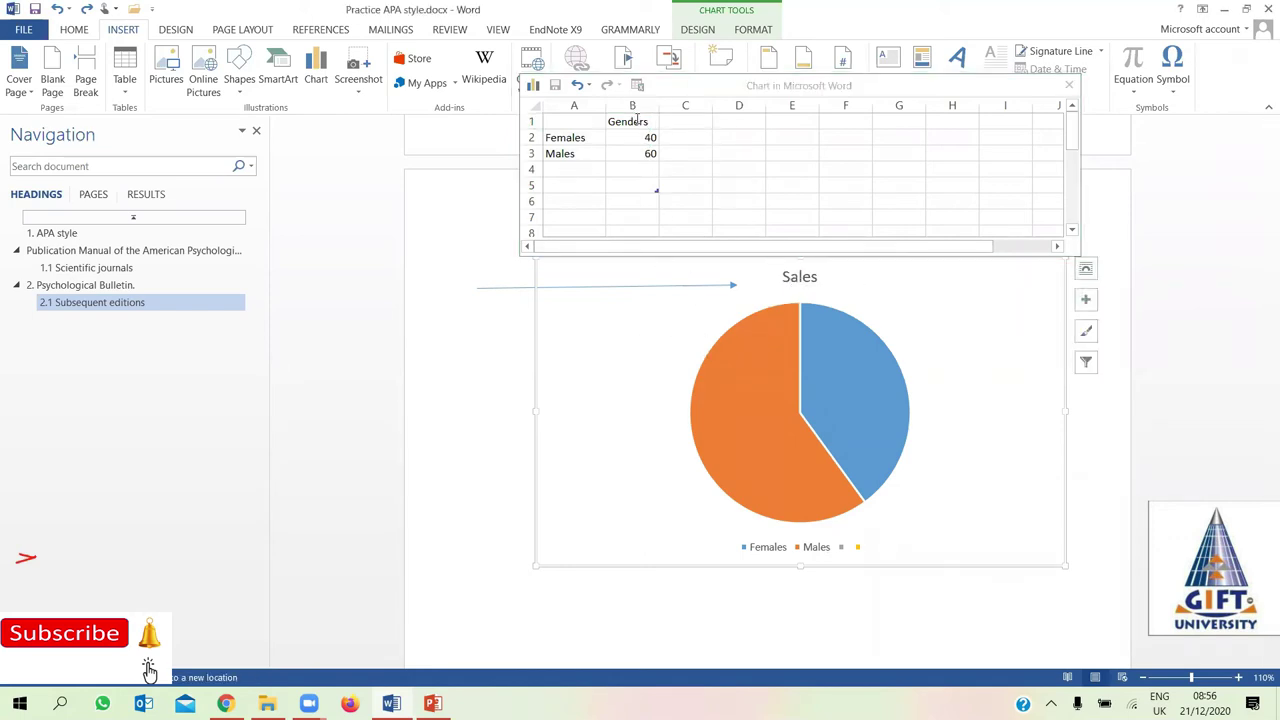
pyautogui.click(780, 280)
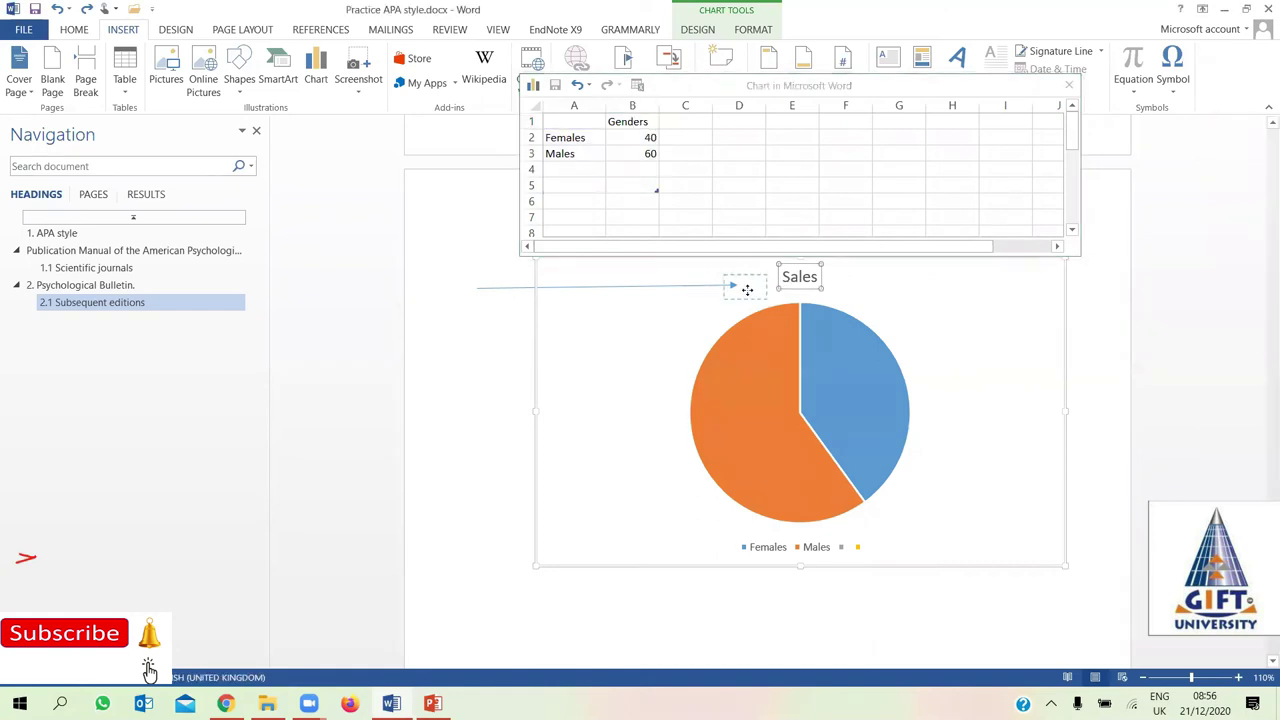
pyautogui.moveTo(699, 285); pyautogui.dragTo(677, 309)
pyautogui.click(630, 121)
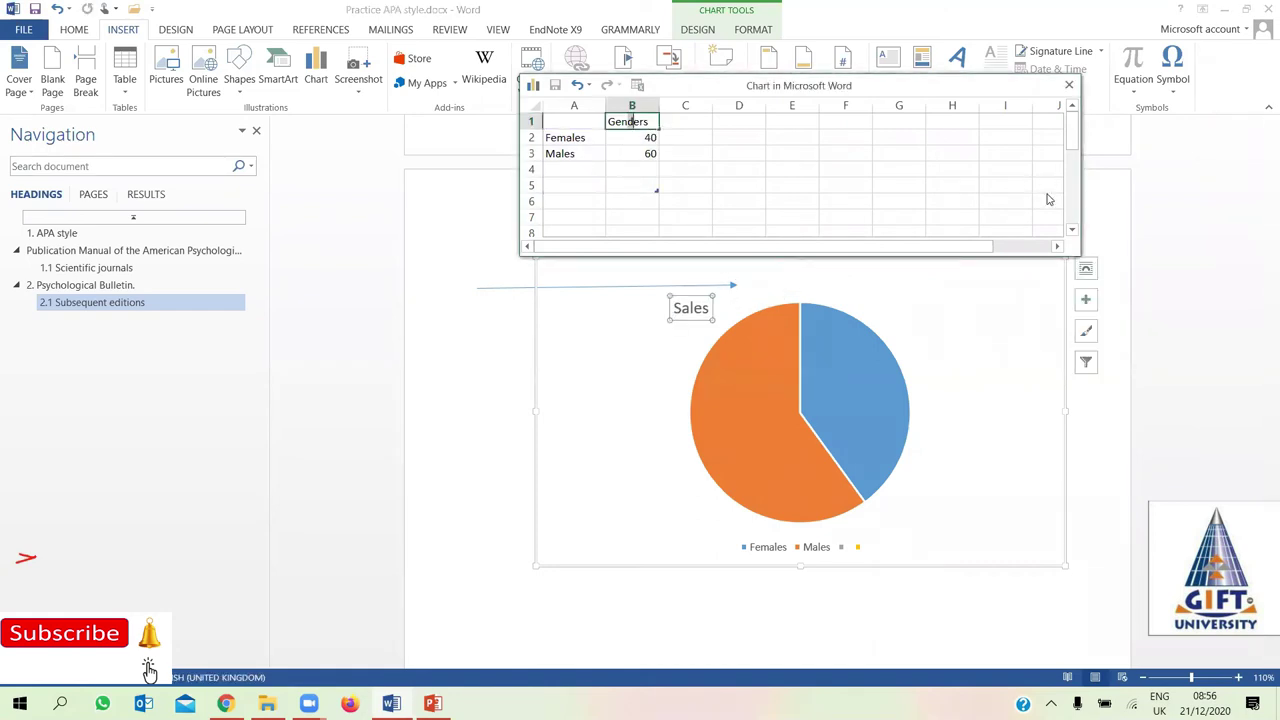
pyautogui.doubleClick(630, 122)
pyautogui.click(683, 127)
pyautogui.click(646, 121)
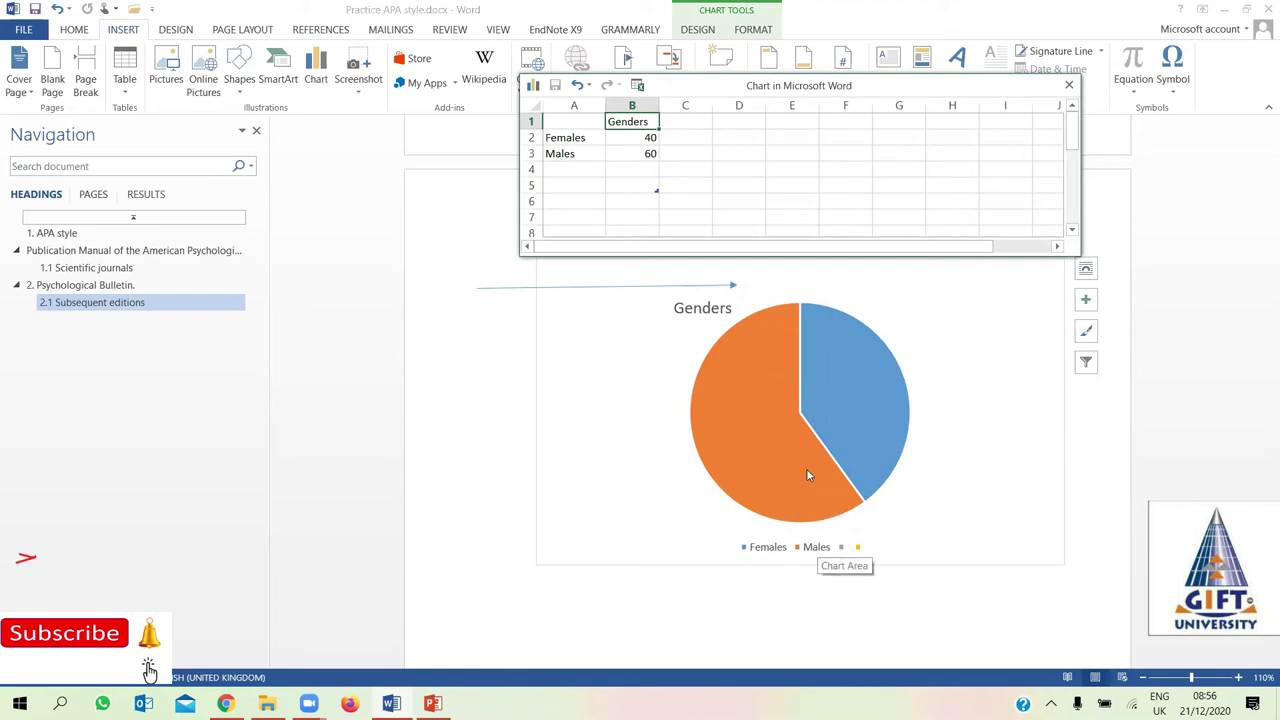
# Add a data label showing 40 to the blue Females slice
pyautogui.click(880, 415)
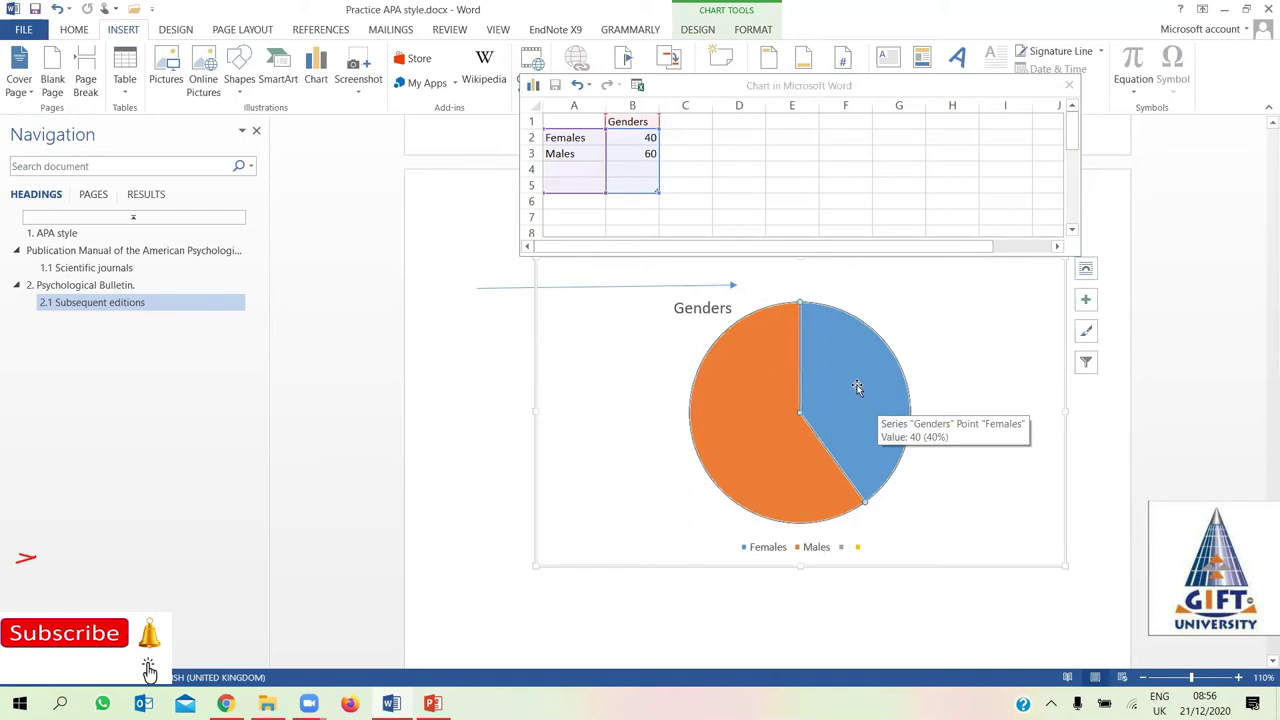
pyautogui.rightClick(857, 388)
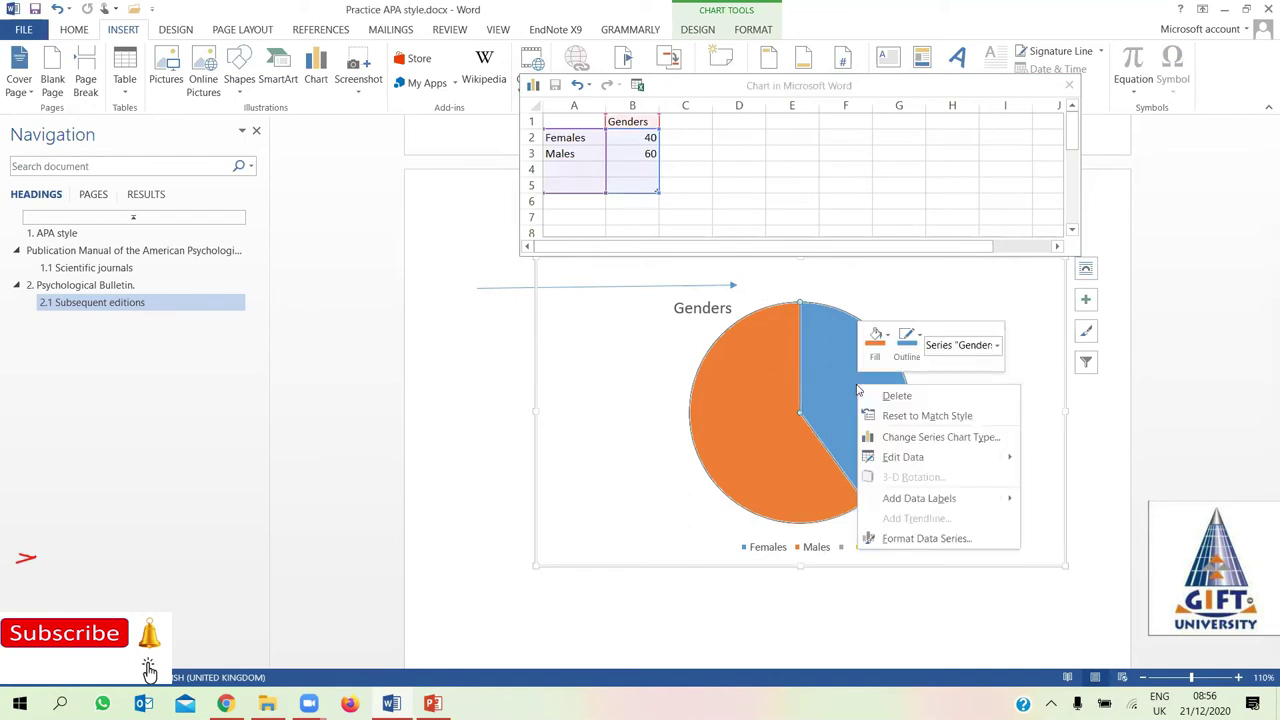
pyautogui.click(820, 386)
pyautogui.click(830, 386)
pyautogui.rightClick(834, 386)
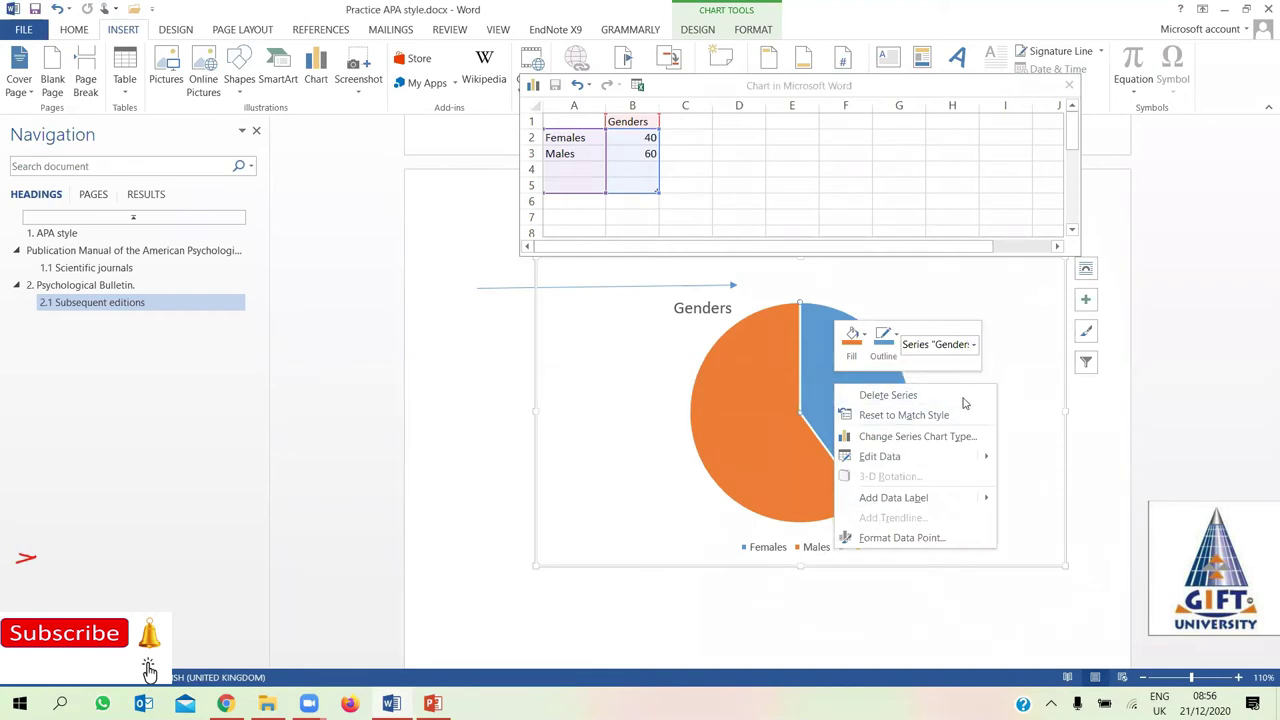
pyautogui.moveTo(948, 500)
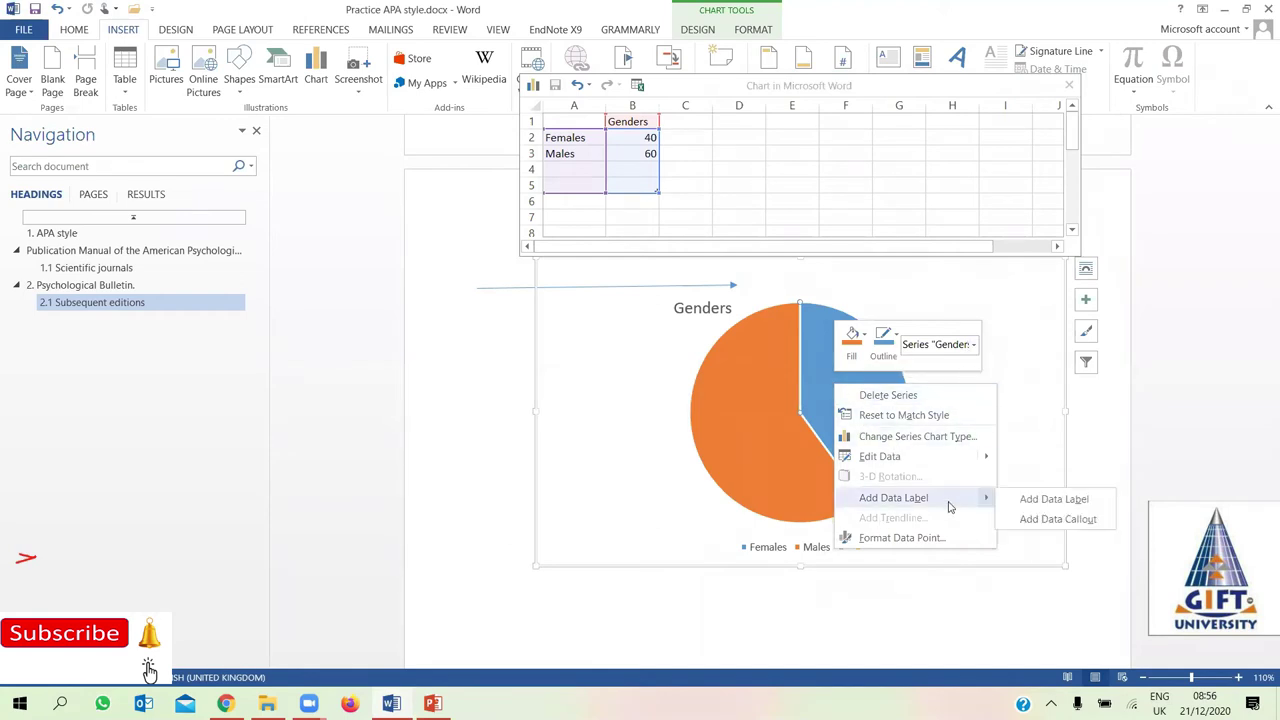
pyautogui.click(1080, 505)
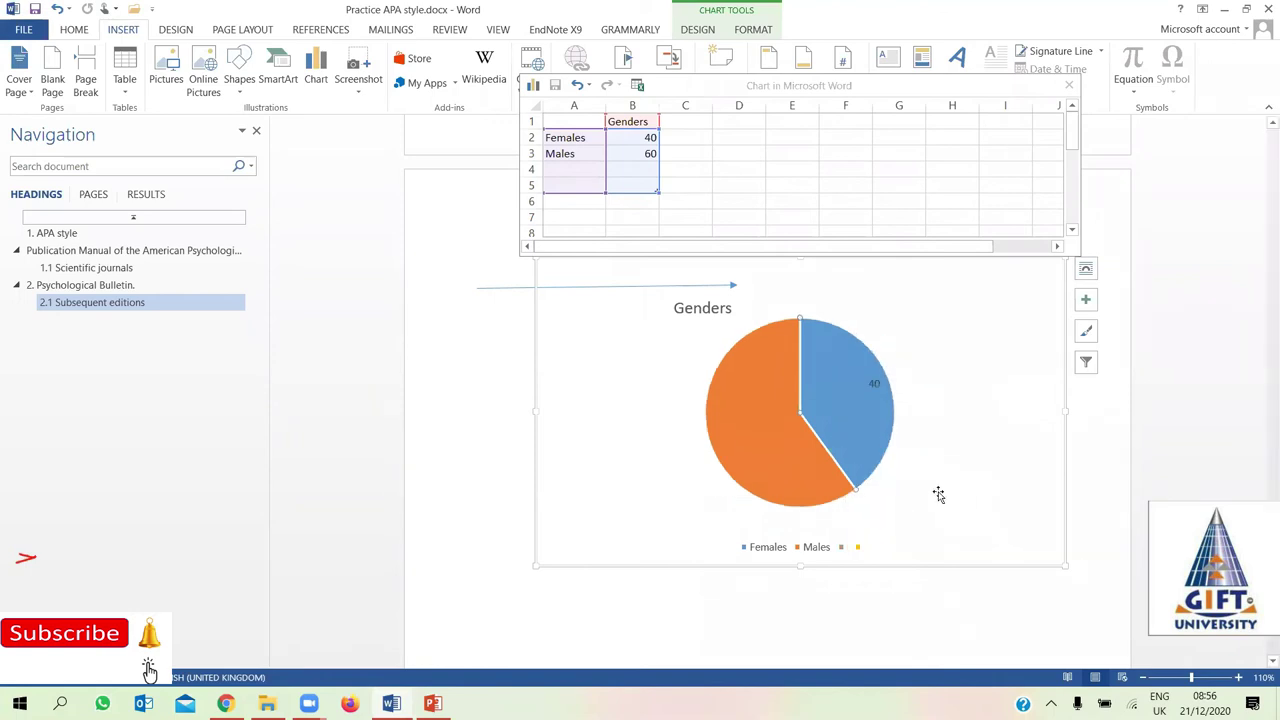
pyautogui.doubleClick(745, 370)
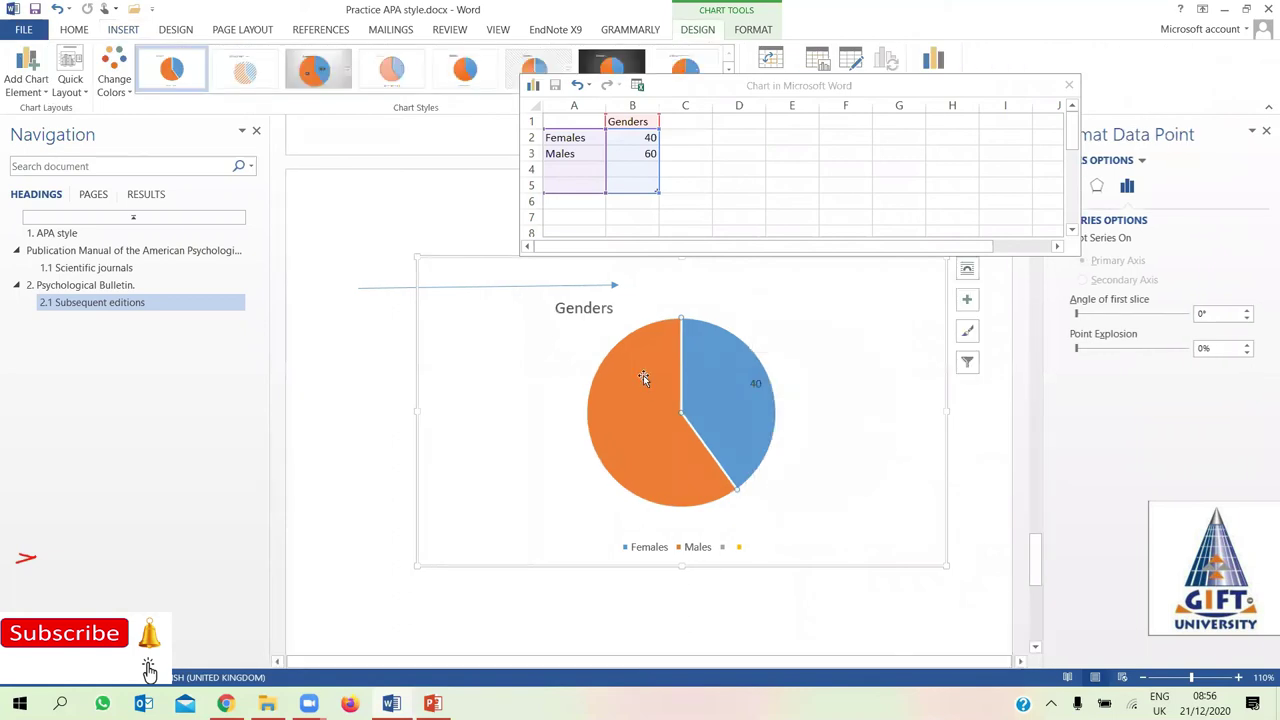
# Close the chart's data sheet window and reselect the pie chart
pyautogui.rightClick(644, 378)
pyautogui.moveTo(734, 447)
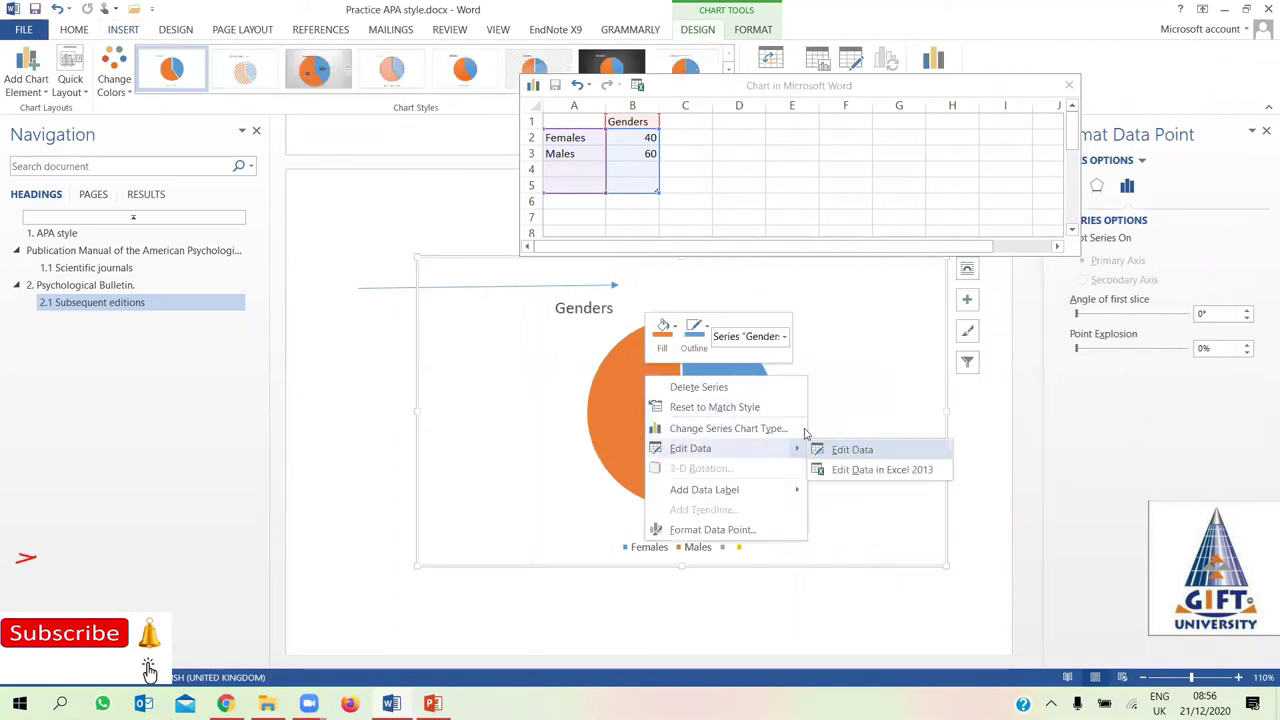
pyautogui.press('Escape')
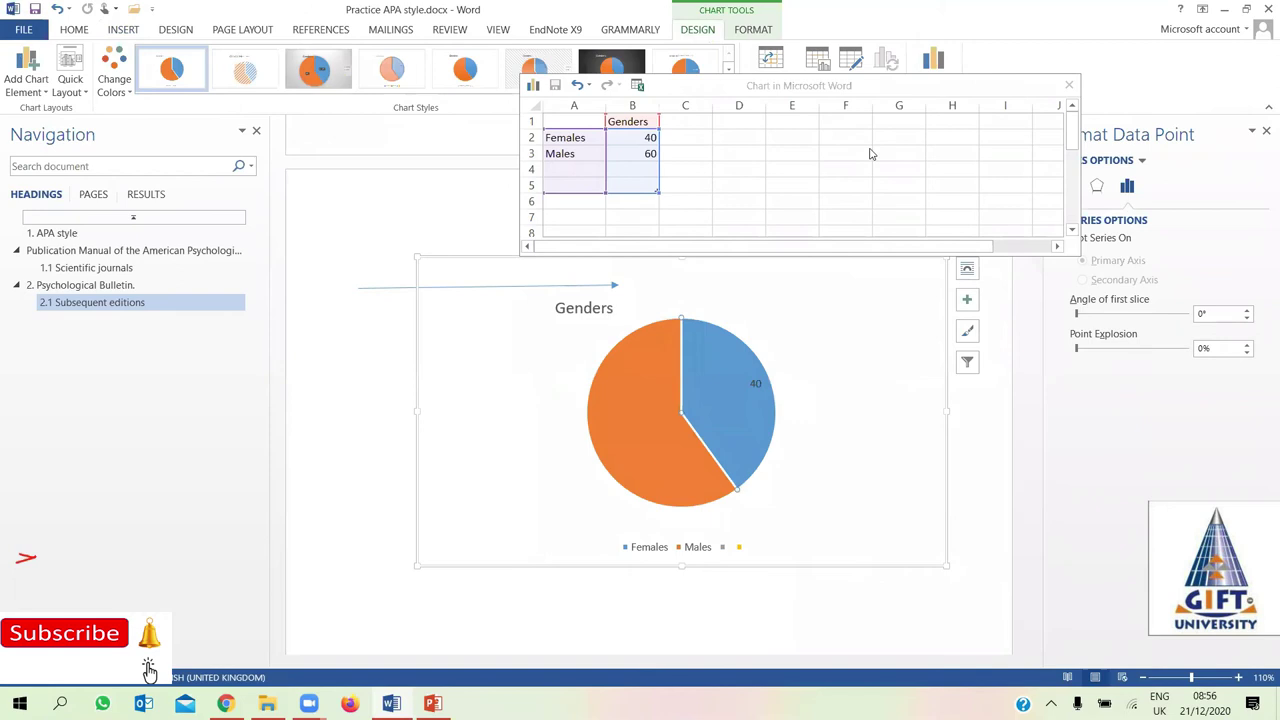
pyautogui.click(1071, 86)
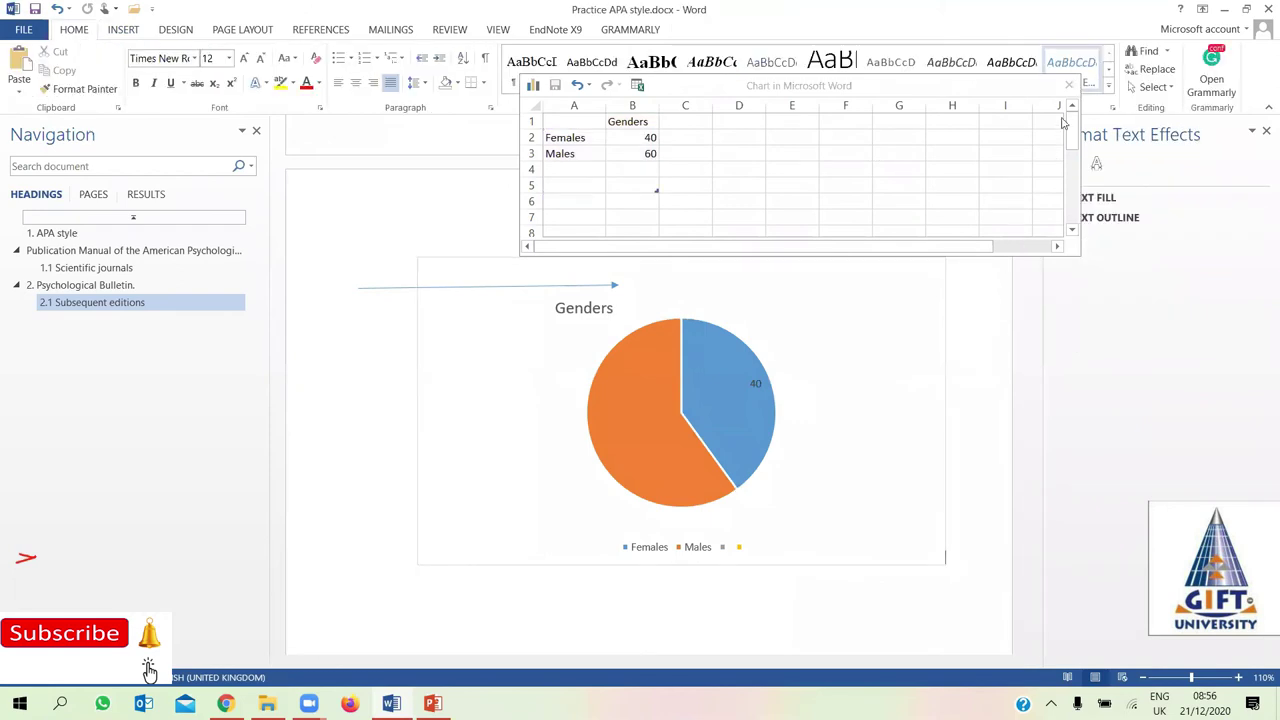
pyautogui.click(723, 440)
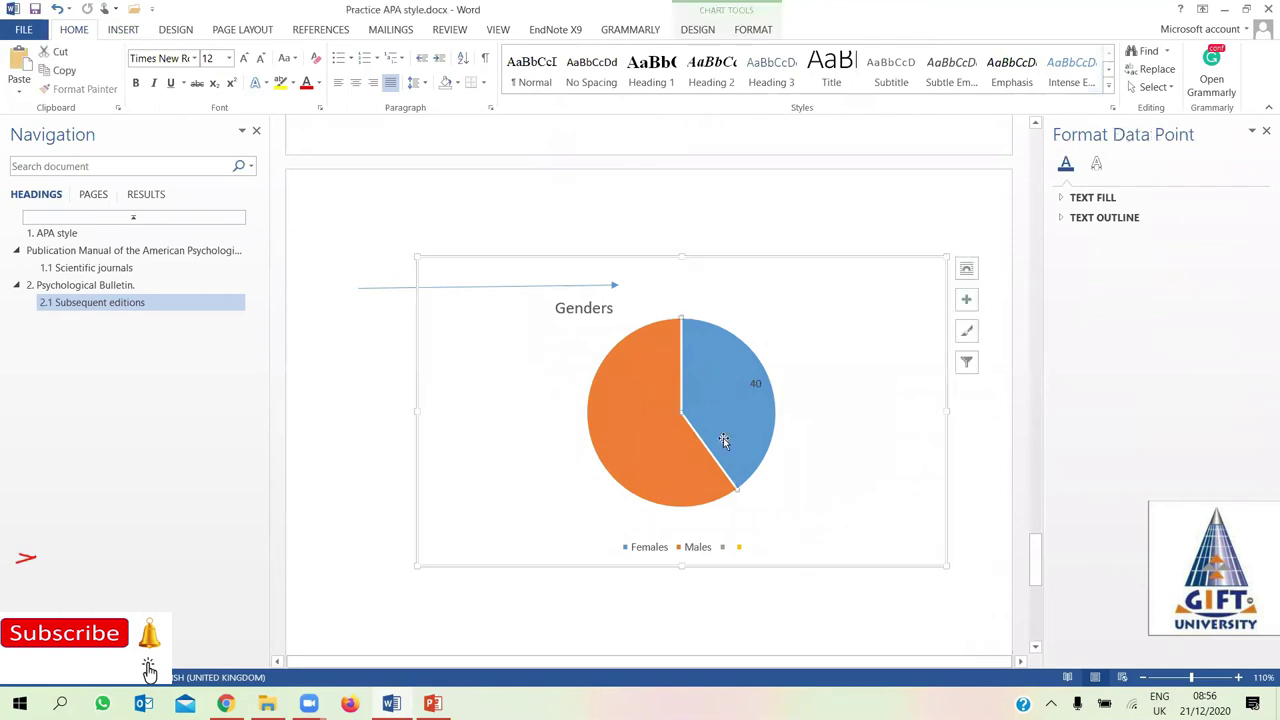
pyautogui.click(968, 444)
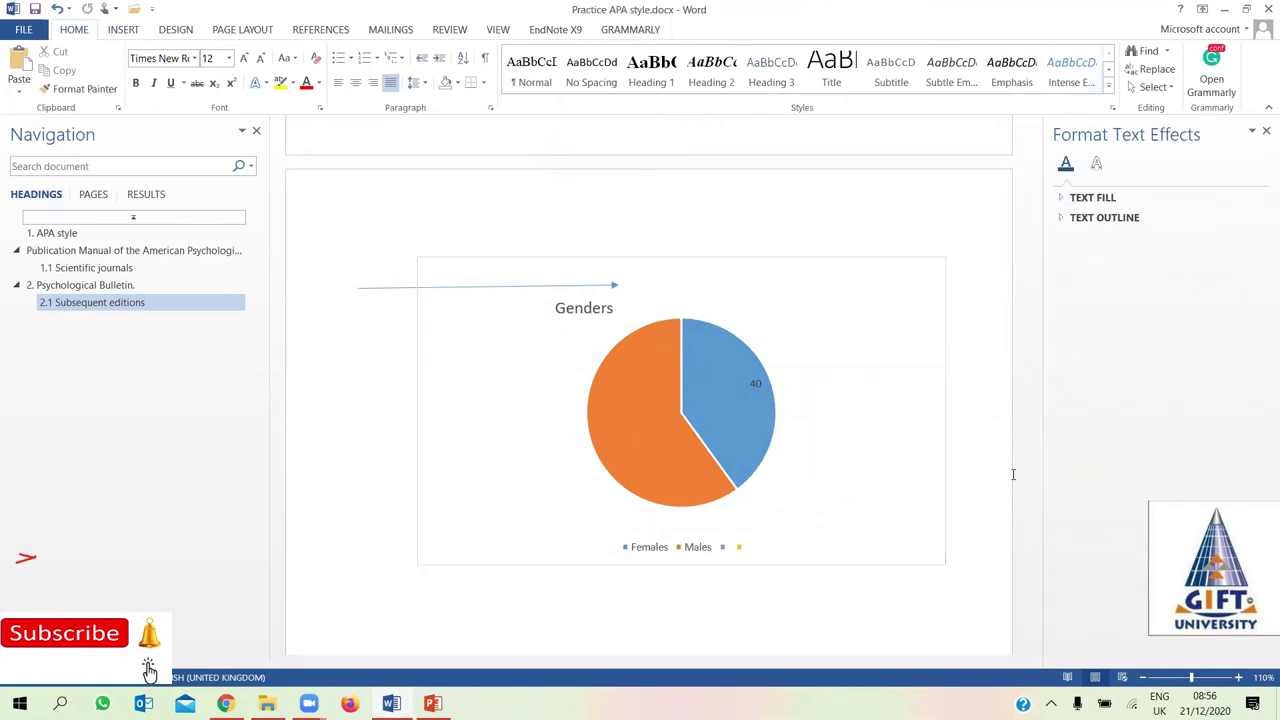
pyautogui.moveTo(1034, 568); pyautogui.dragTo(1034, 600)
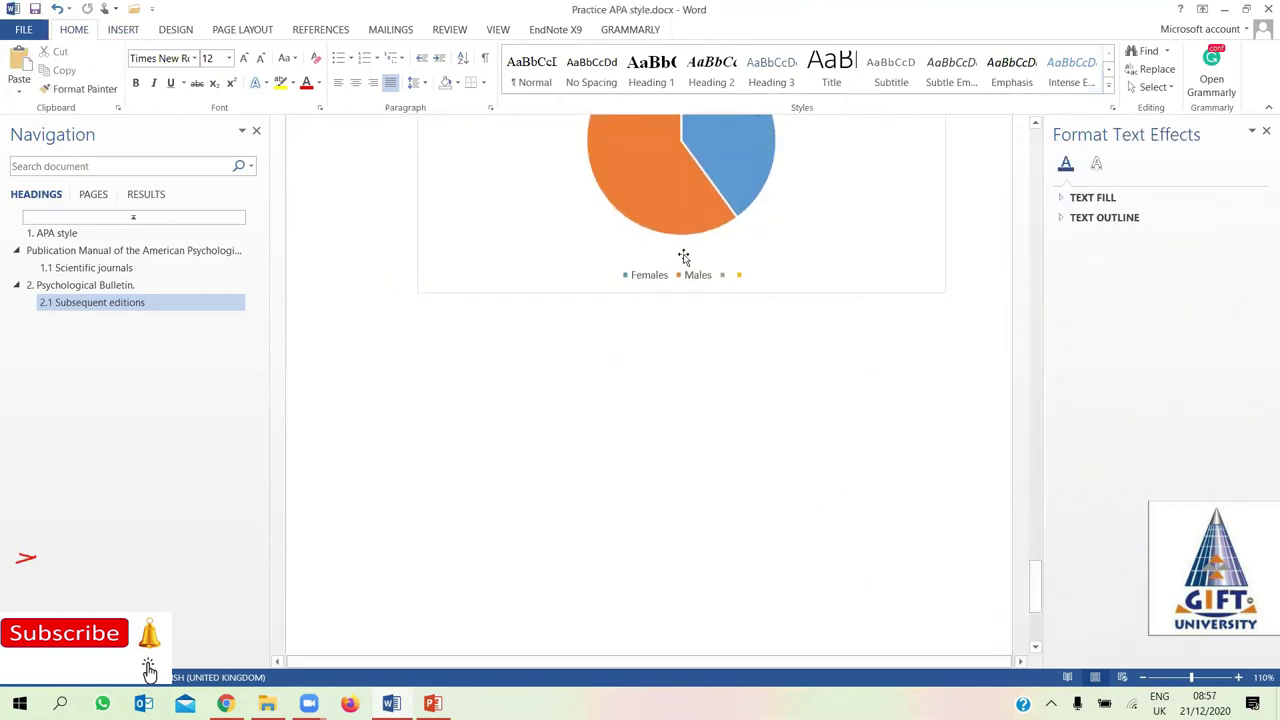
pyautogui.click(683, 257)
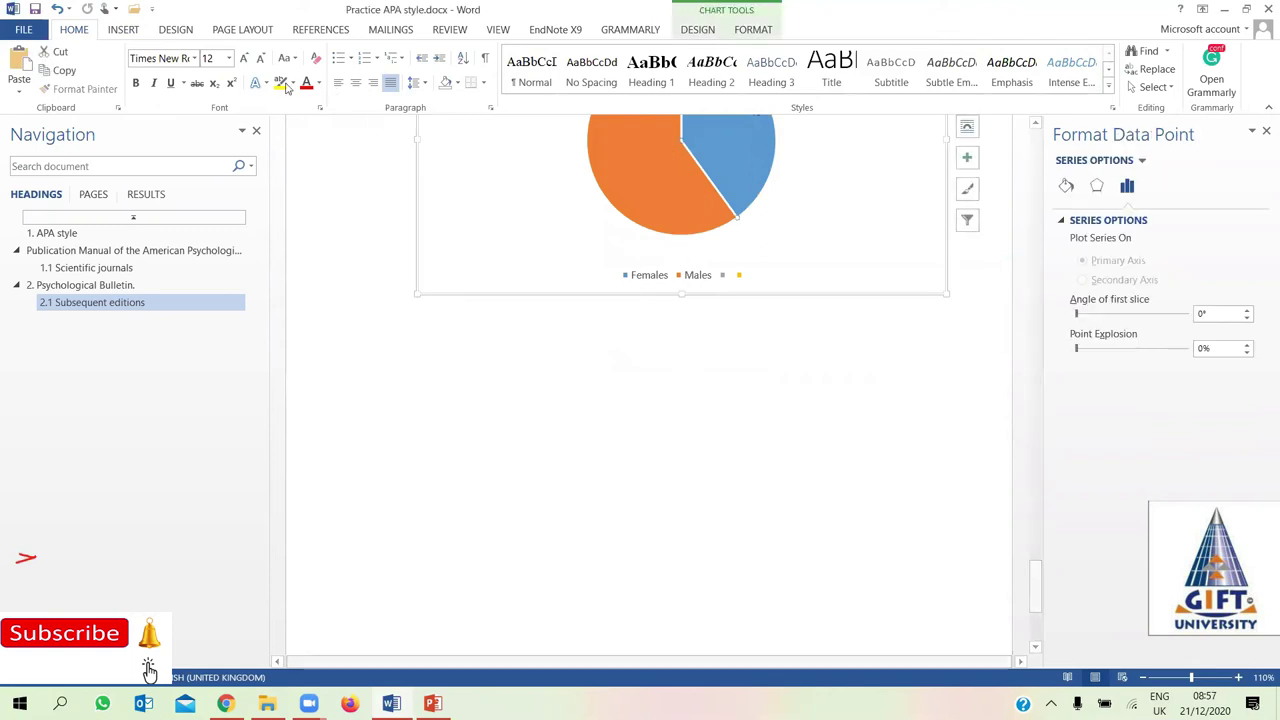
pyautogui.click(124, 32)
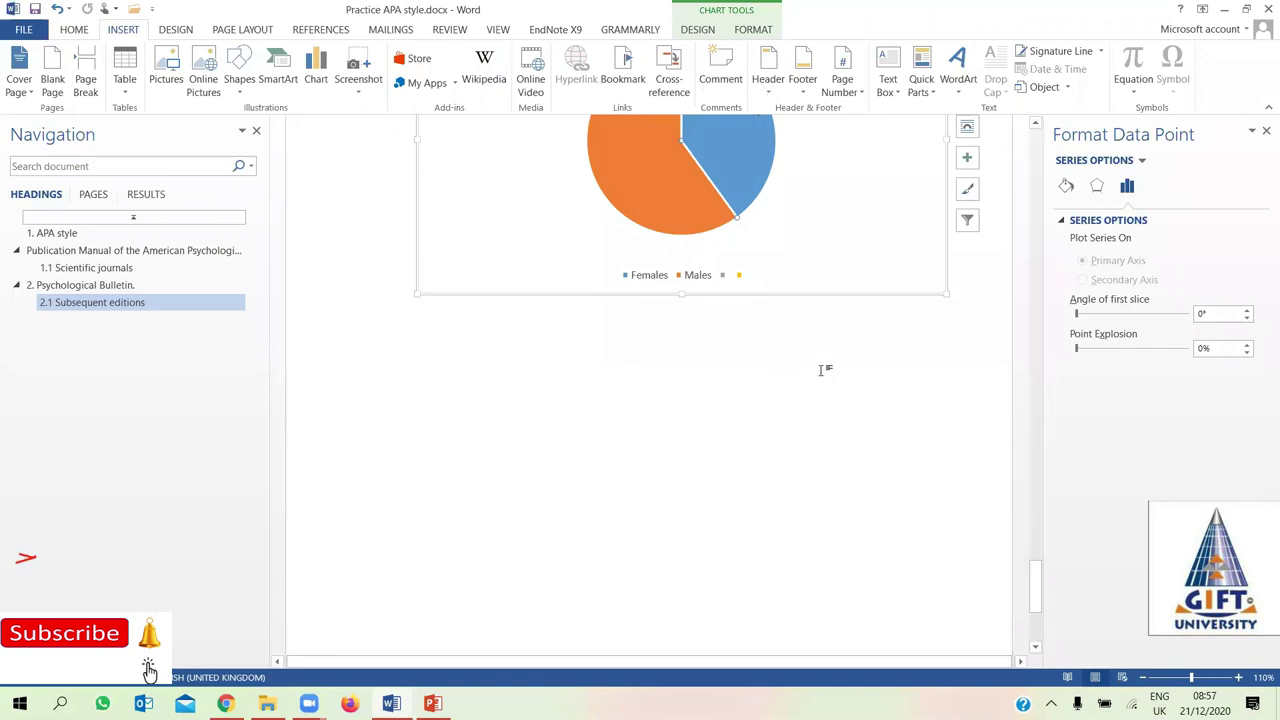
# Scroll to the green table page and open the Header gallery with Blank, Austin, Banded and Facet designs
pyautogui.click(769, 88)
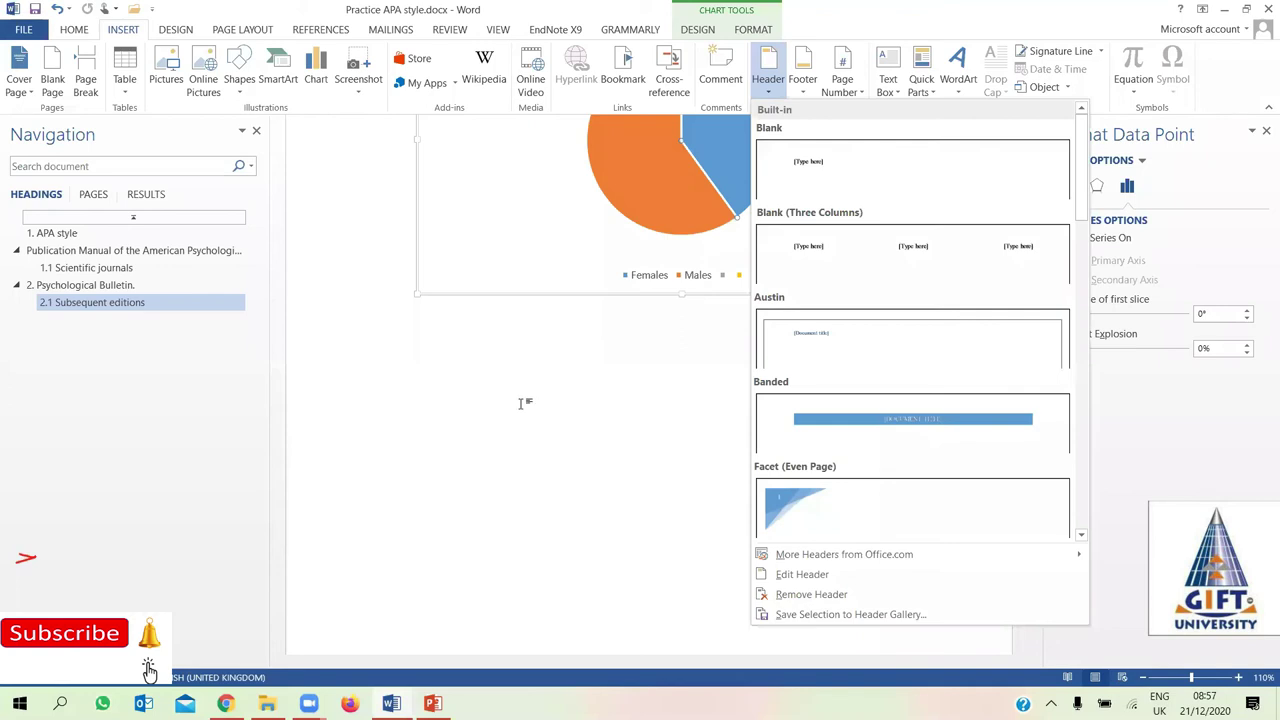
pyautogui.press('Escape')
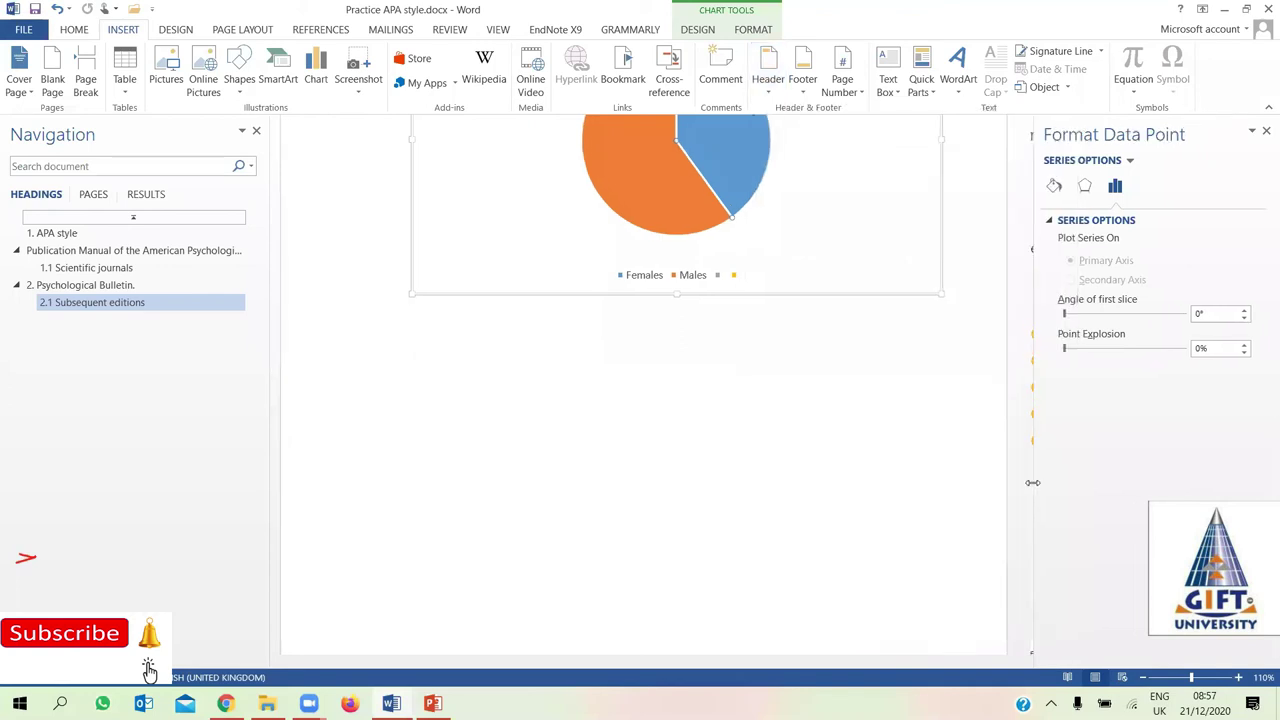
pyautogui.click(1022, 587)
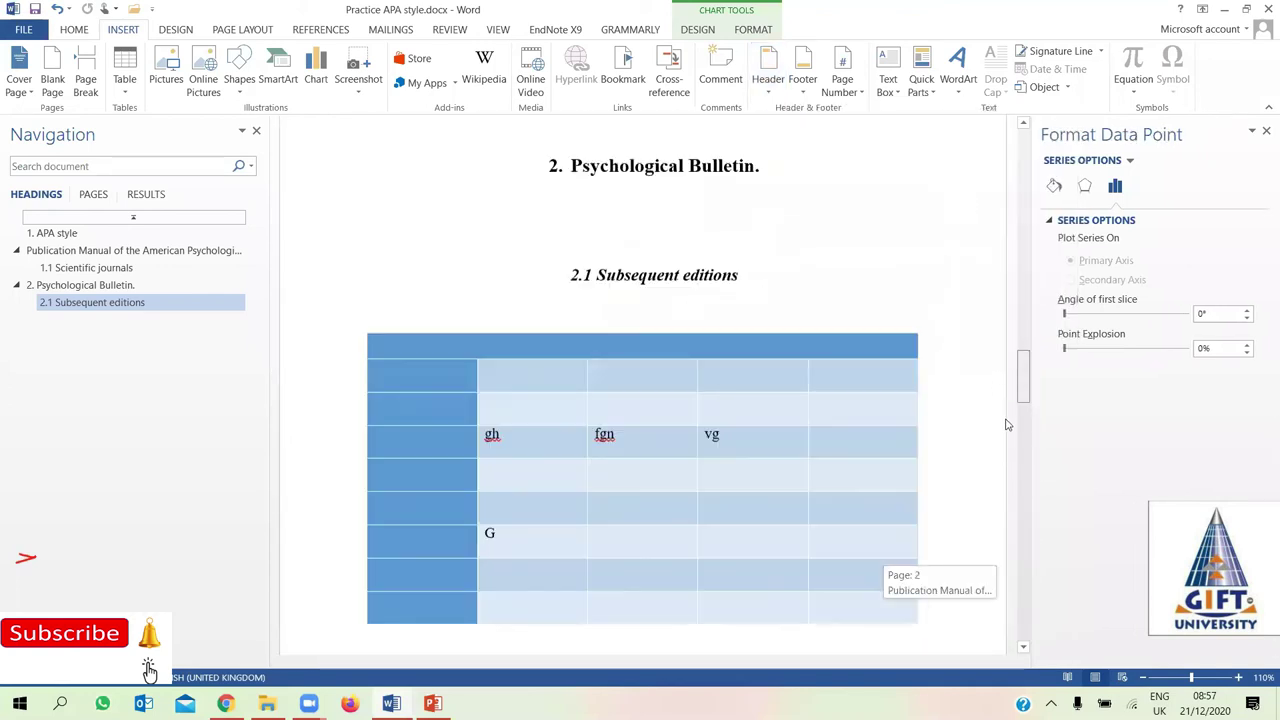
pyautogui.moveTo(1022, 587); pyautogui.dragTo(1020, 432)
pyautogui.doubleClick(653, 347)
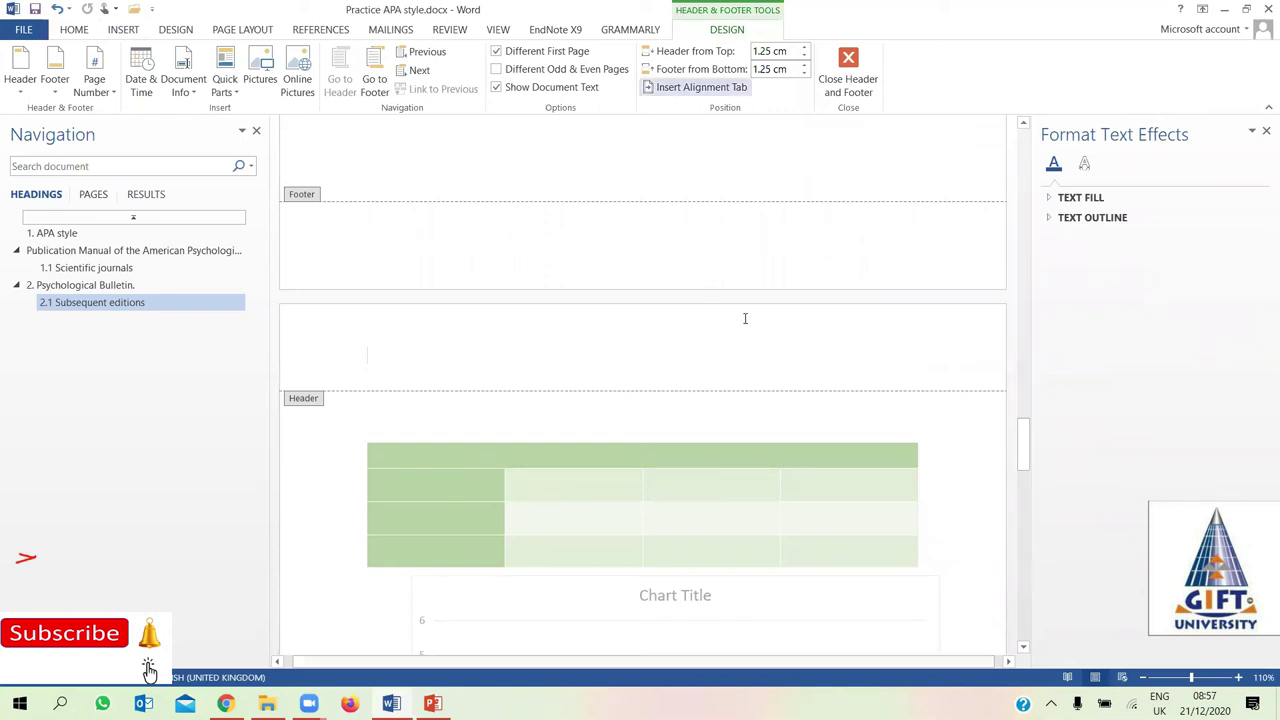
pyautogui.doubleClick(954, 513)
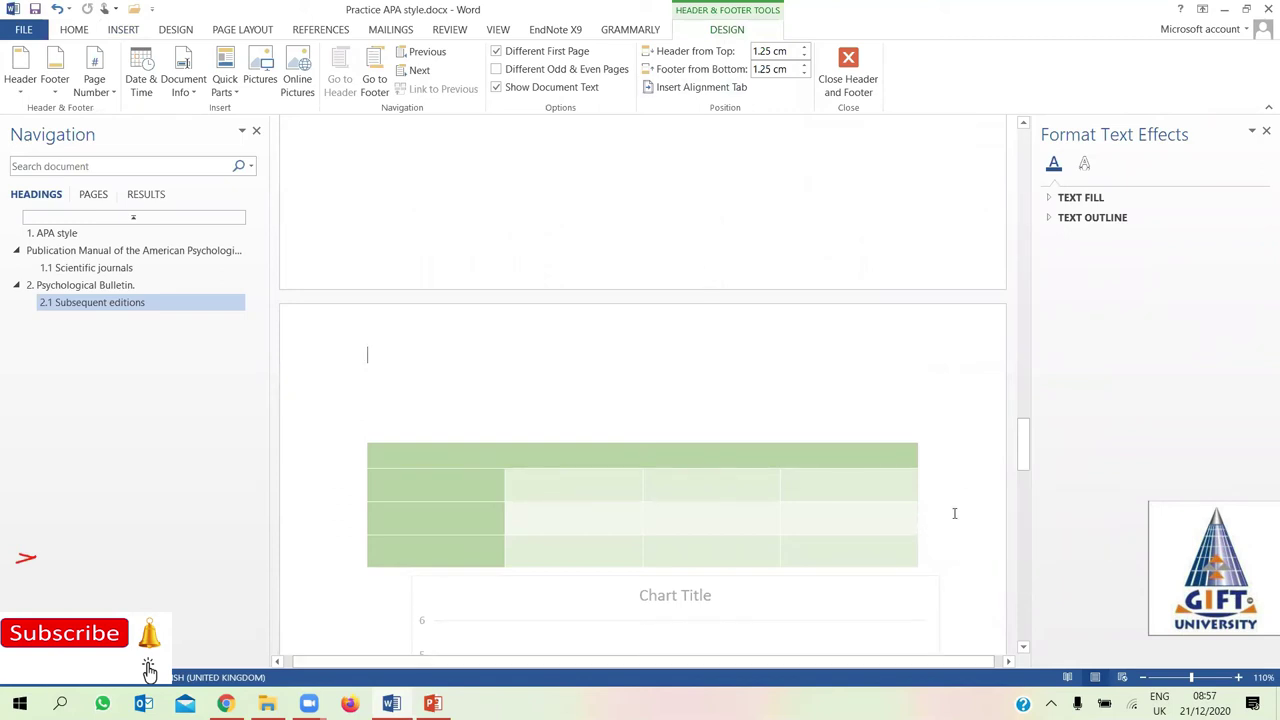
pyautogui.click(128, 30)
pyautogui.click(770, 90)
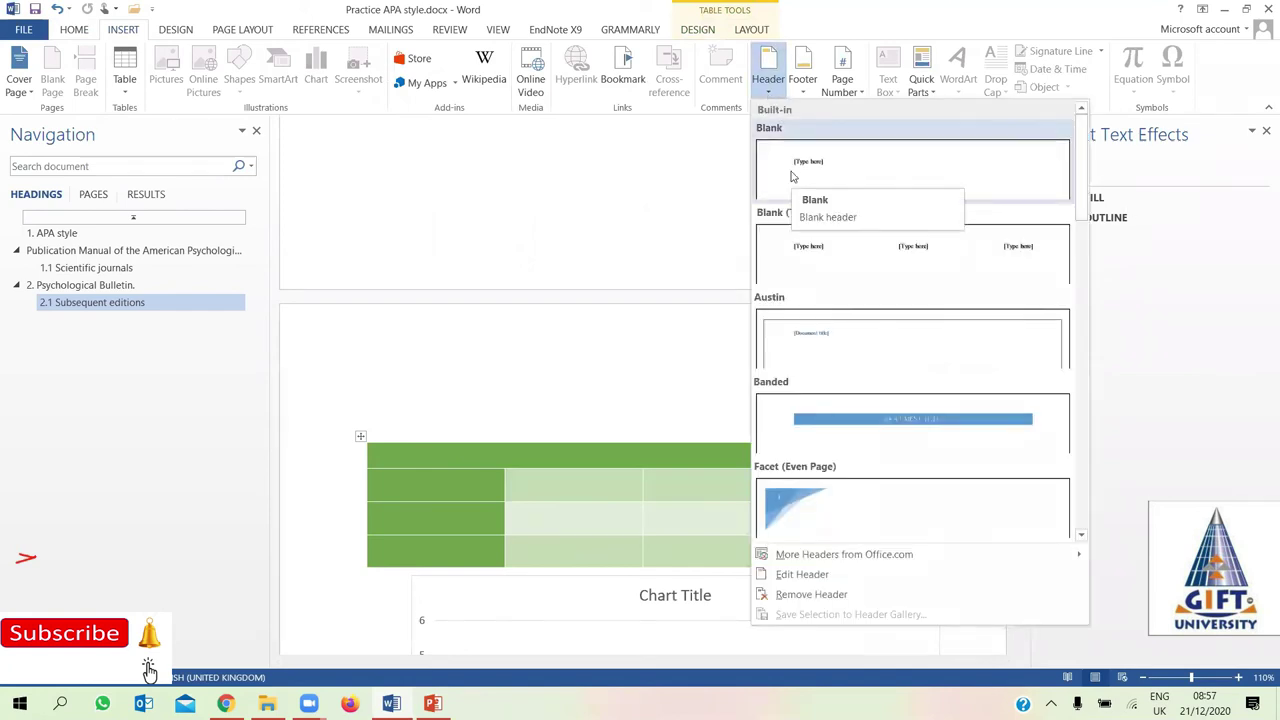
pyautogui.click(336, 423)
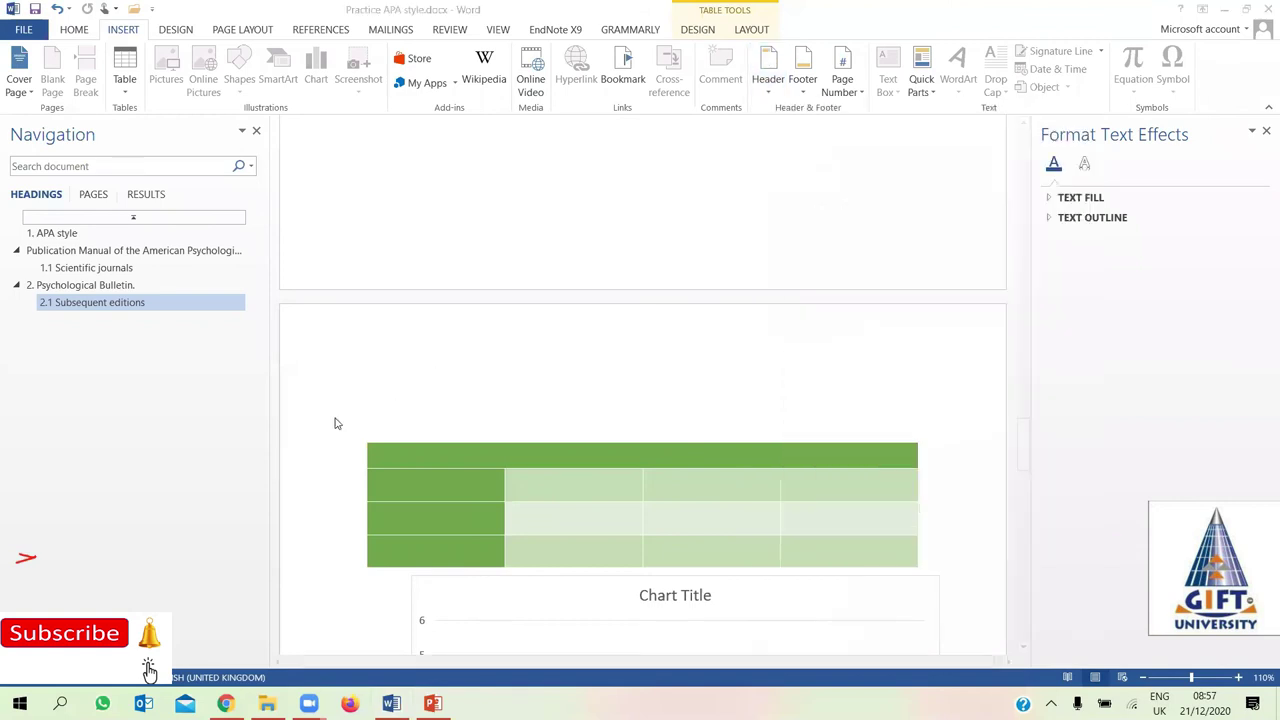
pyautogui.click(771, 95)
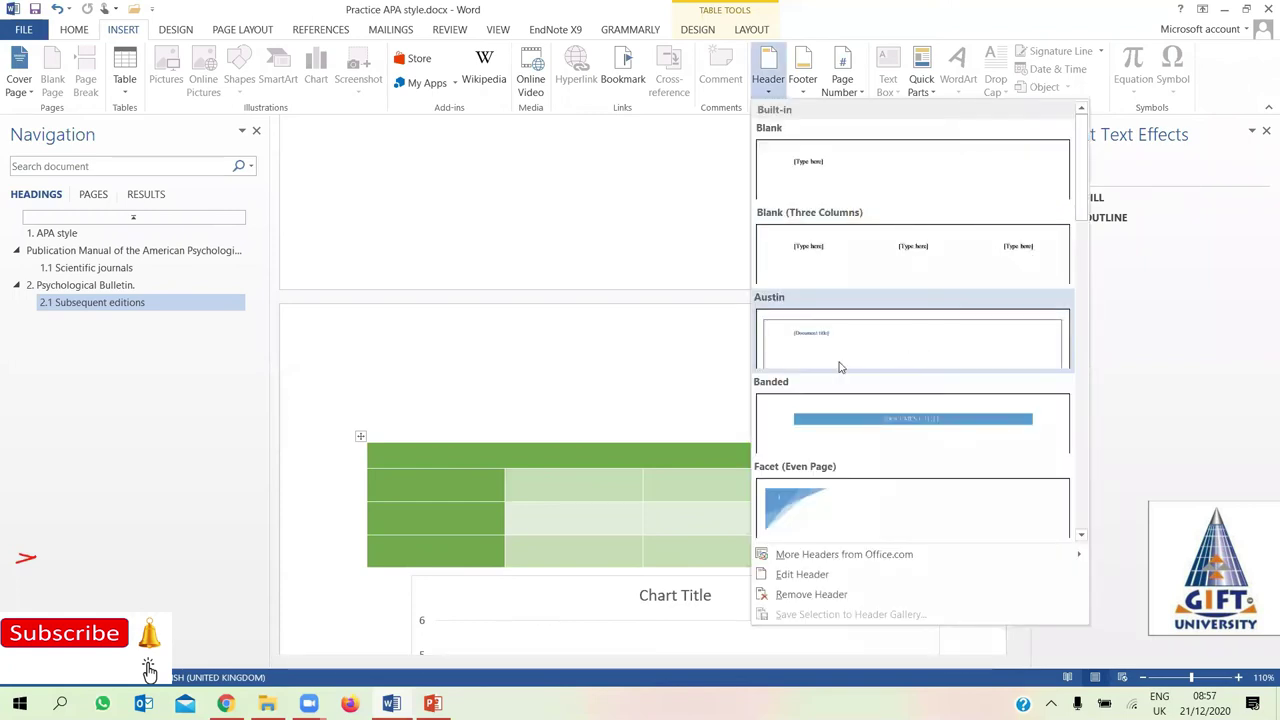
# Insert the Facet (Even Page) header, shorten its blue triangle, then return to body text
pyautogui.click(841, 492)
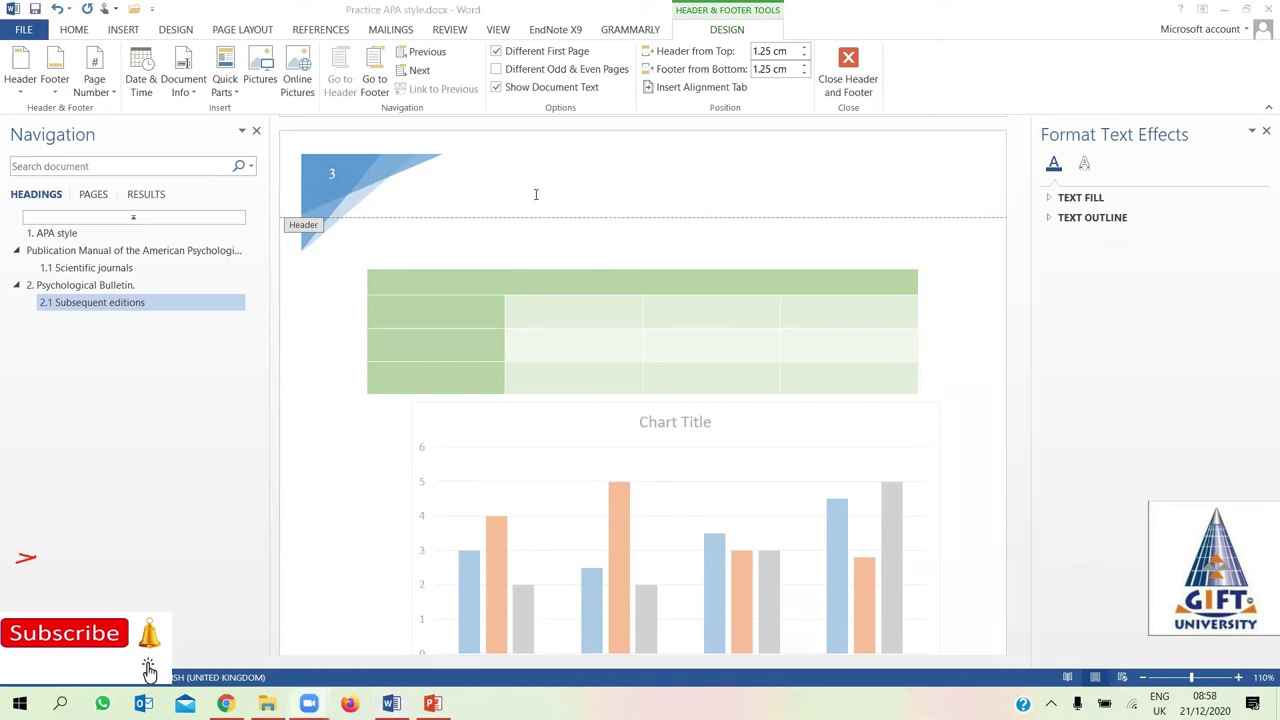
pyautogui.click(434, 194)
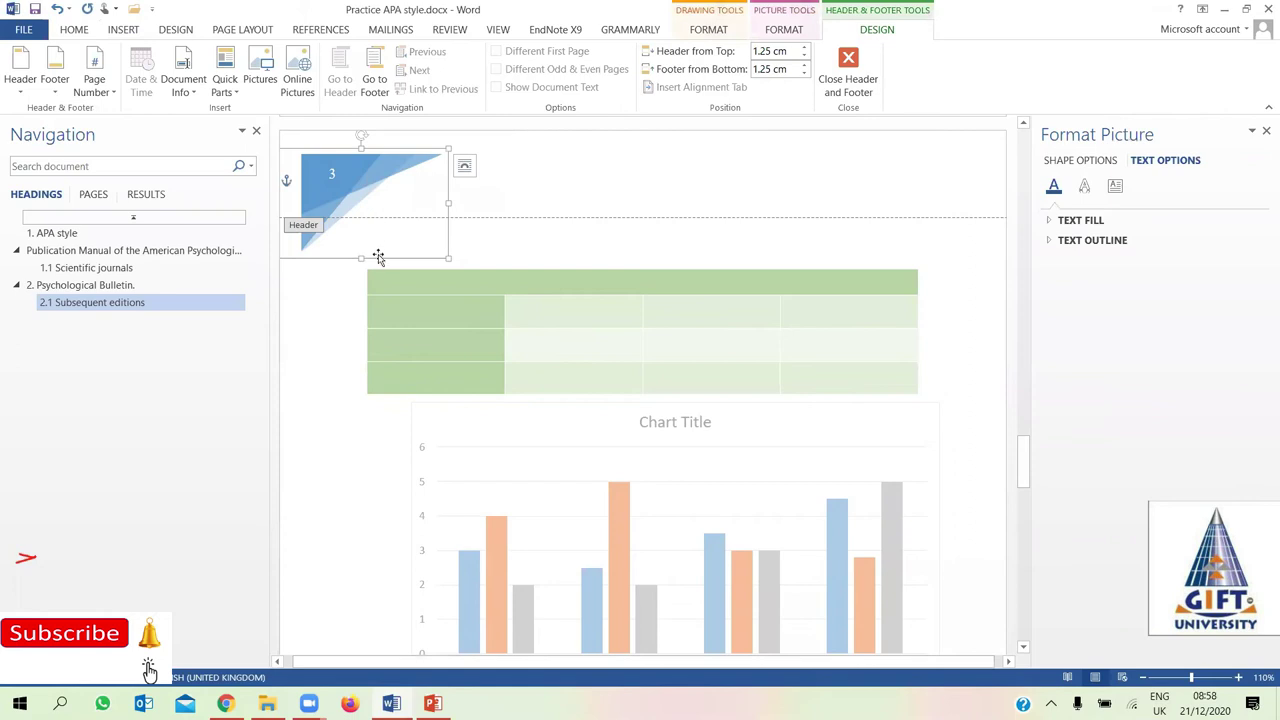
pyautogui.moveTo(361, 258)
pyautogui.mouseDown()
pyautogui.moveTo(362, 224)
pyautogui.moveTo(368, 260)
pyautogui.mouseUp()
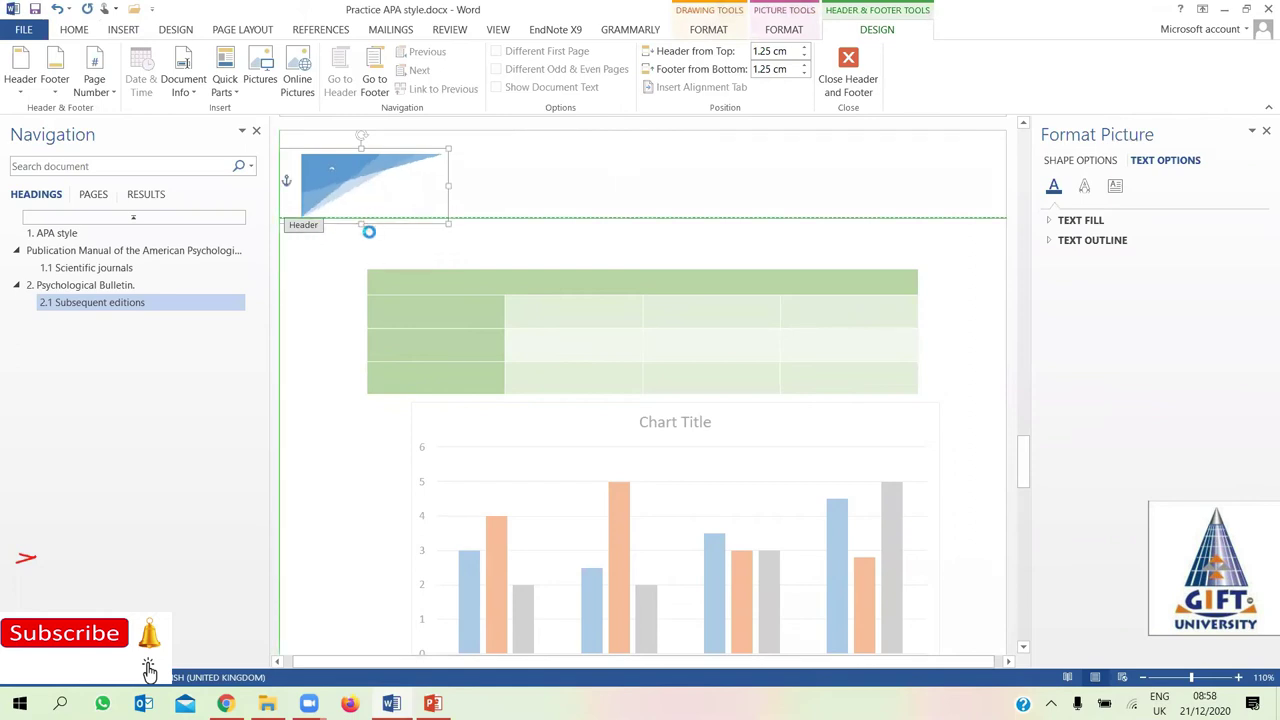
pyautogui.click(510, 187)
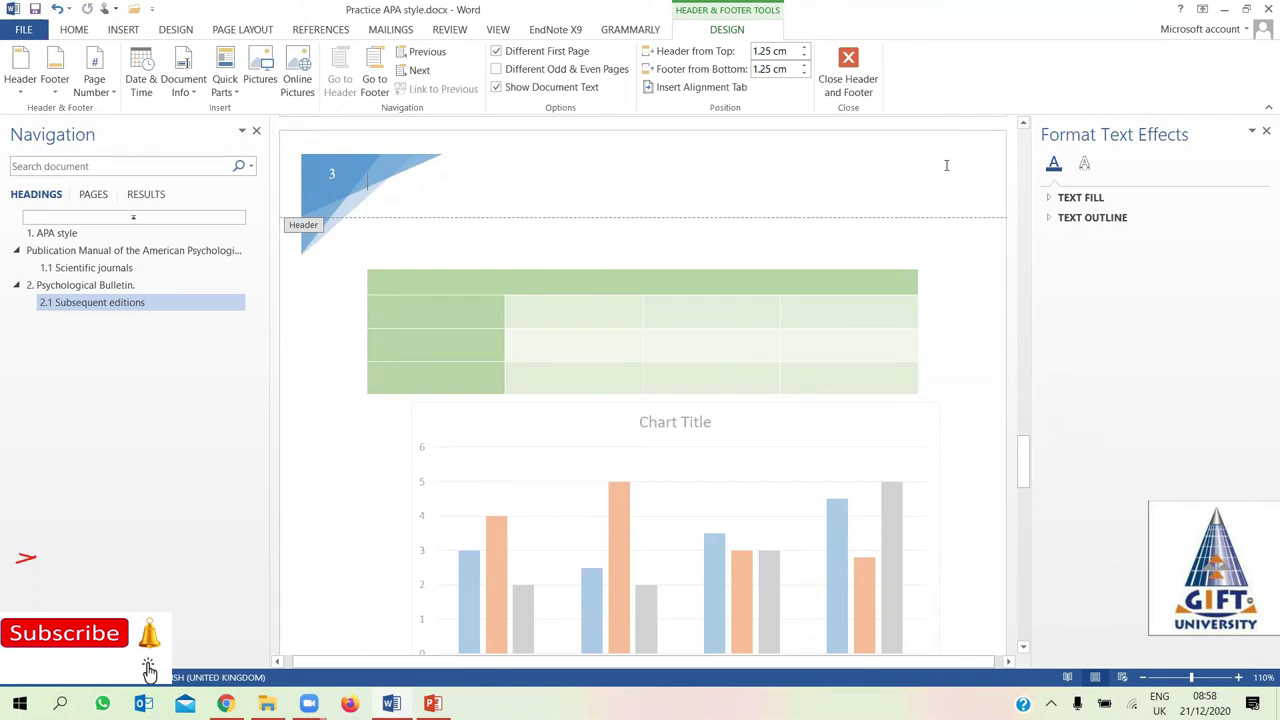
pyautogui.doubleClick(975, 271)
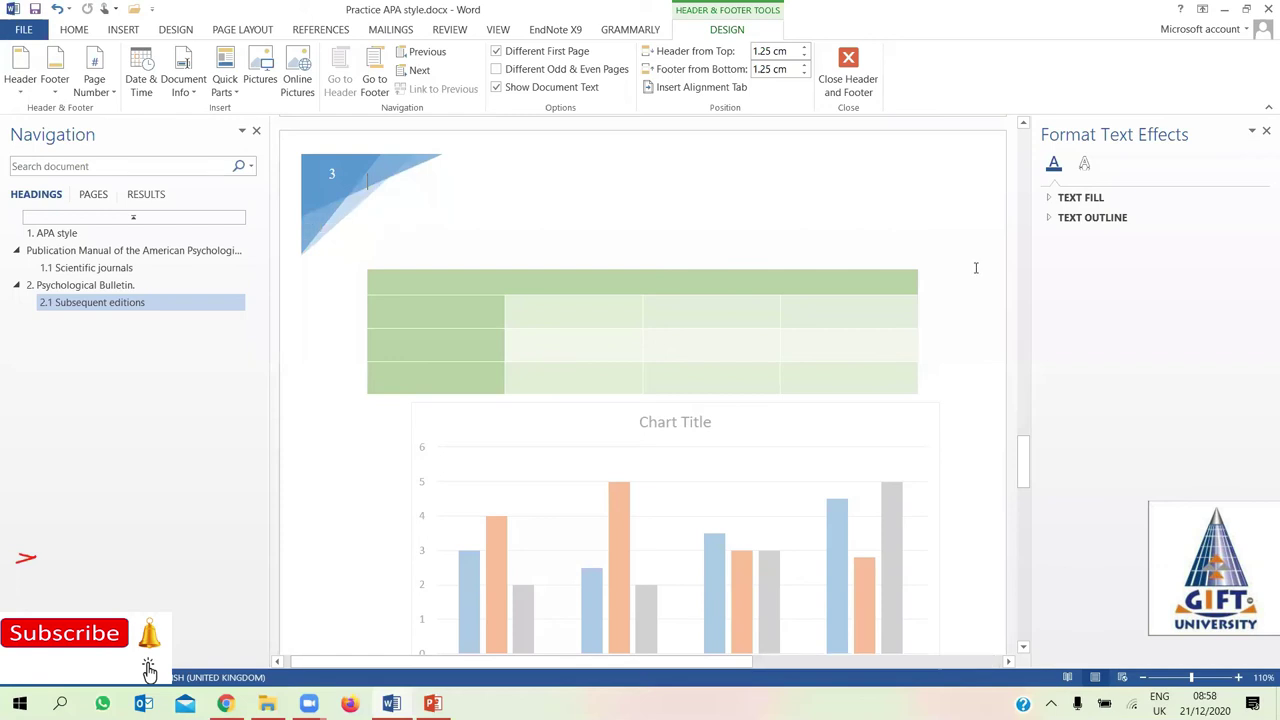
pyautogui.moveTo(1025, 447)
pyautogui.mouseDown()
pyautogui.moveTo(1034, 624)
pyautogui.moveTo(1038, 222)
pyautogui.mouseUp()
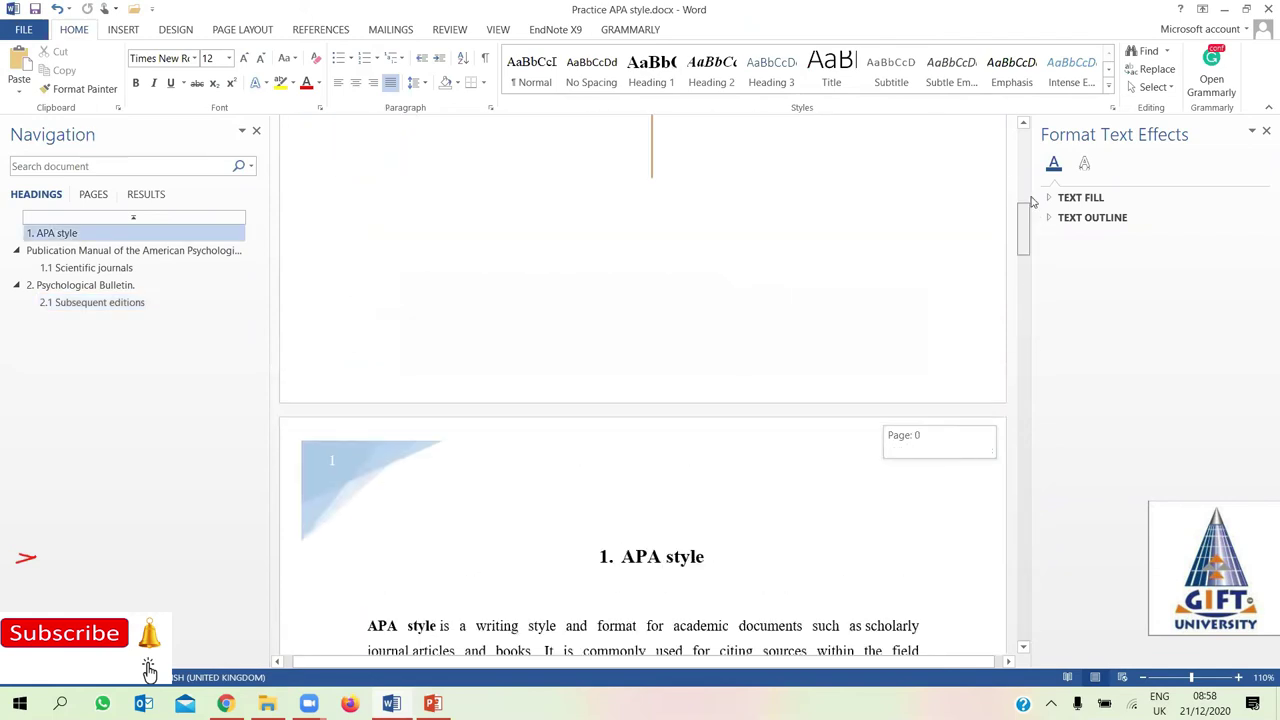
# Insert a Blank footer and type the author's name over its placeholder
pyautogui.click(128, 32)
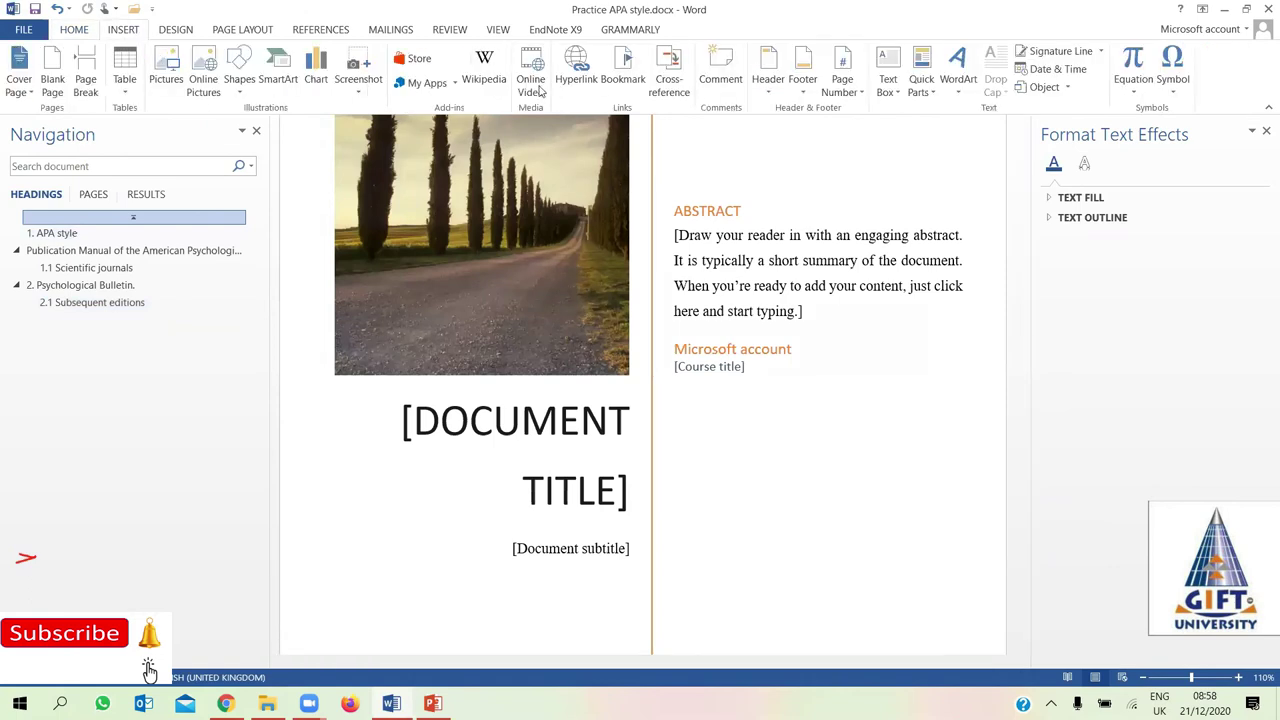
pyautogui.click(800, 90)
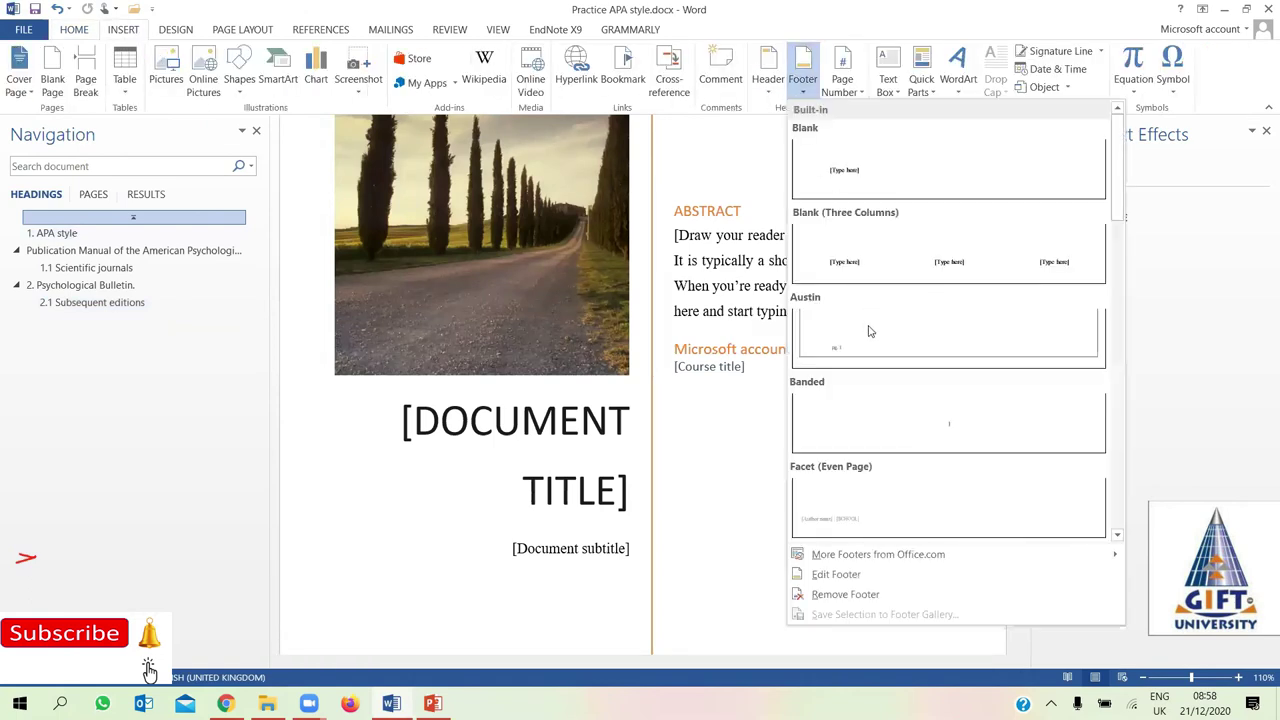
pyautogui.click(840, 175)
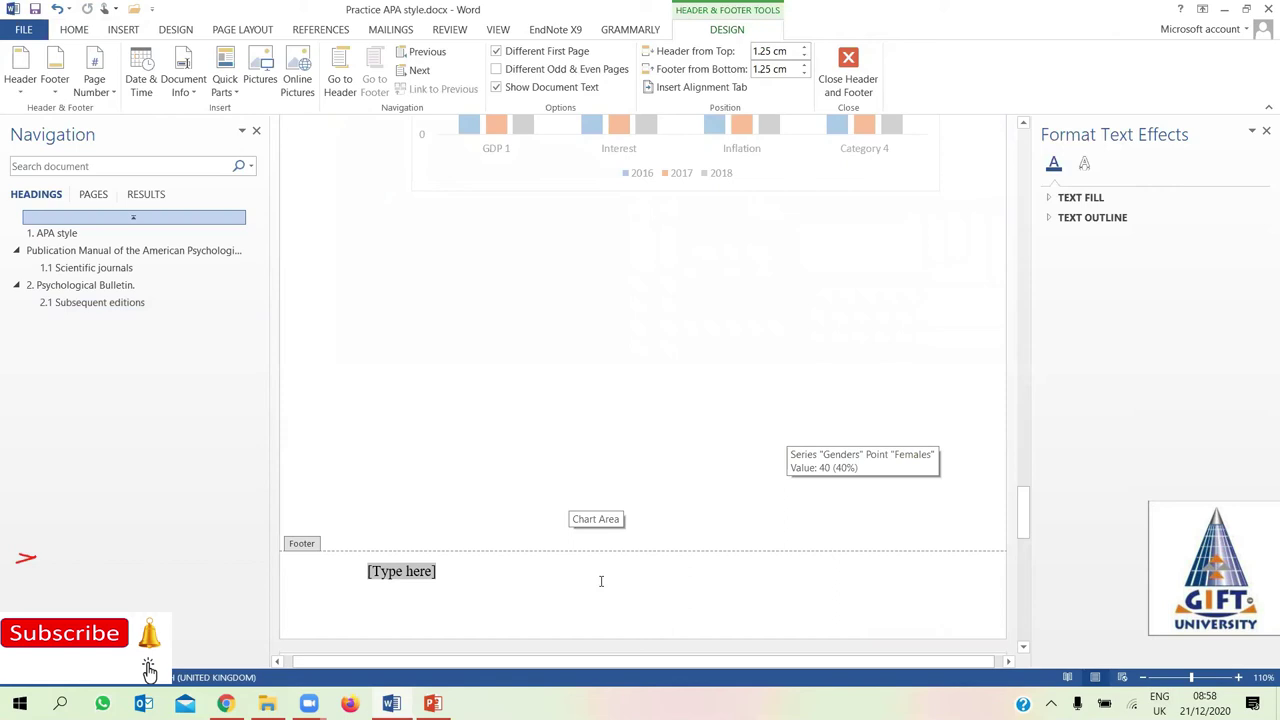
pyautogui.write('Ummara')
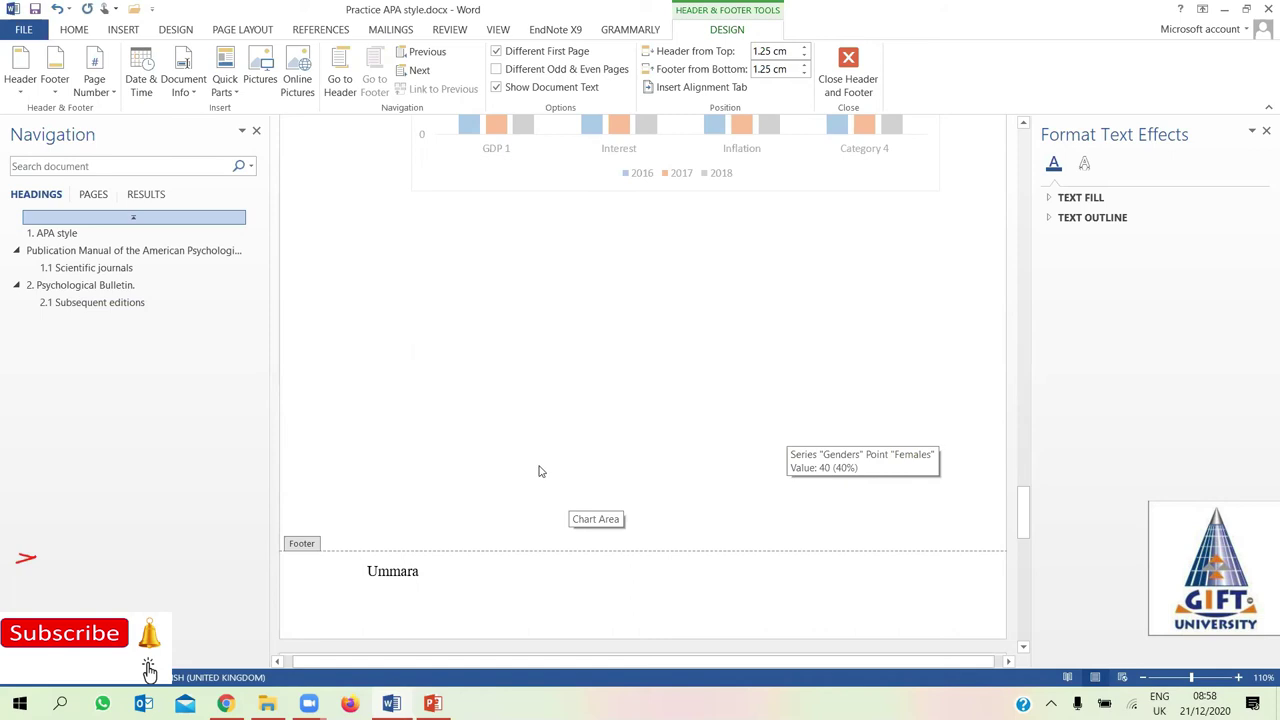
pyautogui.doubleClick(590, 477)
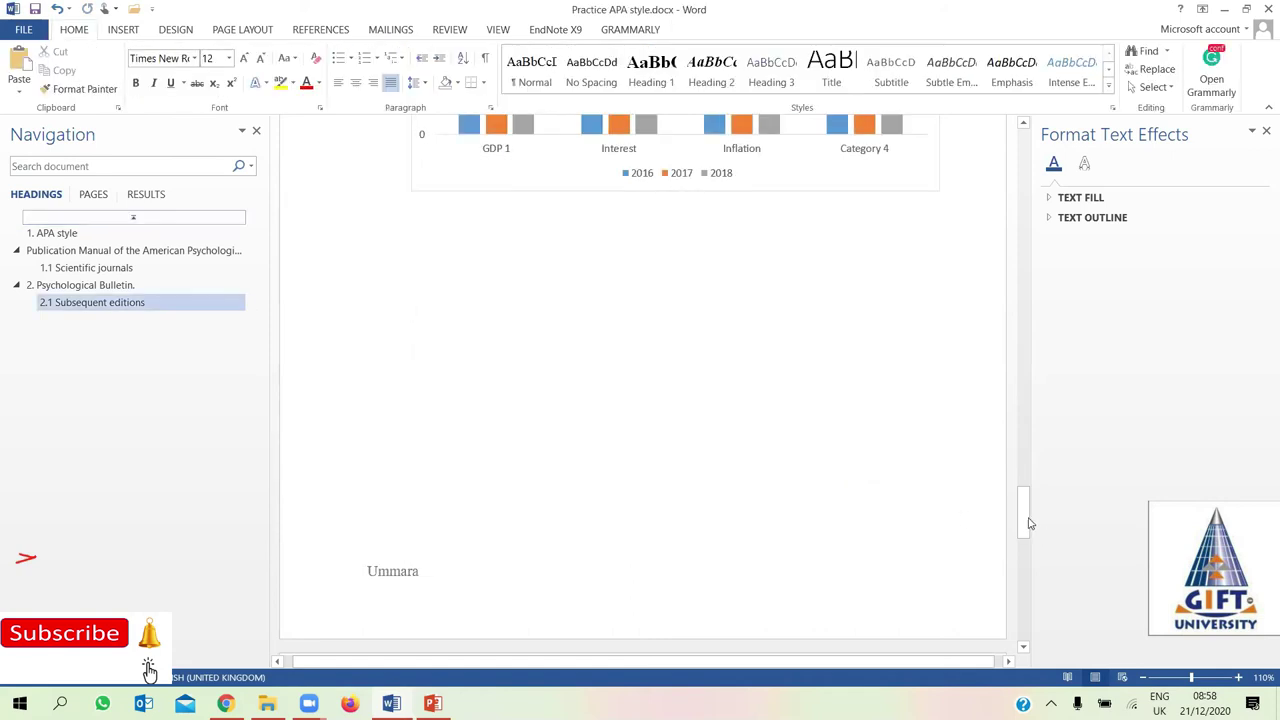
# Add an Accent Bar 1 page number ('number | Page') at the top of each page
pyautogui.moveTo(1024, 560); pyautogui.dragTo(1022, 640)
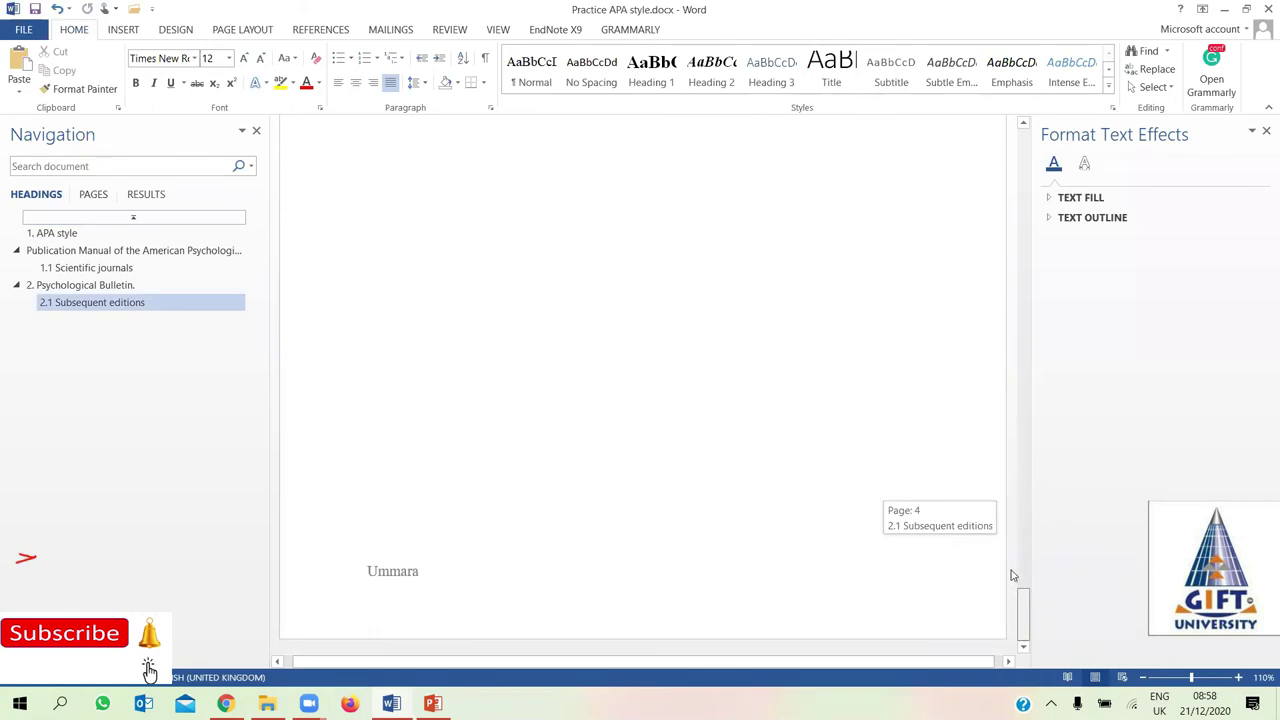
pyautogui.moveTo(1012, 545)
pyautogui.mouseDown()
pyautogui.moveTo(1033, 380)
pyautogui.moveTo(1092, 175)
pyautogui.mouseUp()
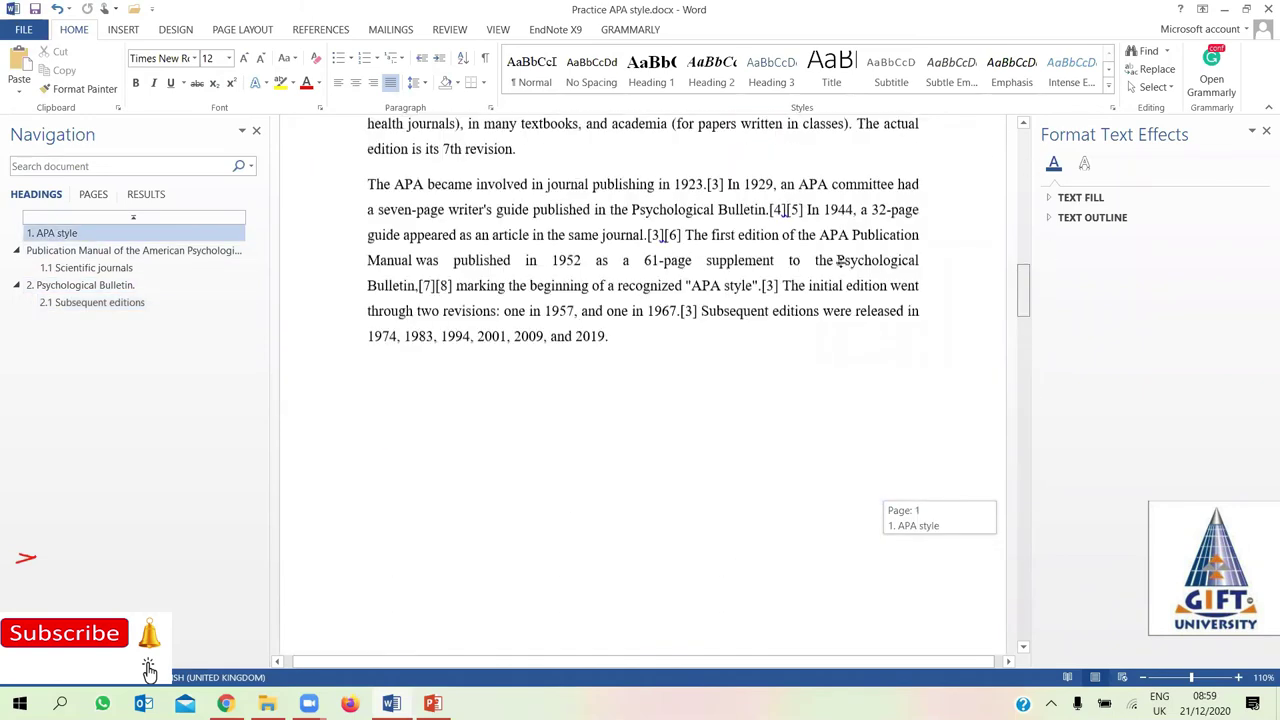
pyautogui.moveTo(838, 260); pyautogui.dragTo(883, 94)
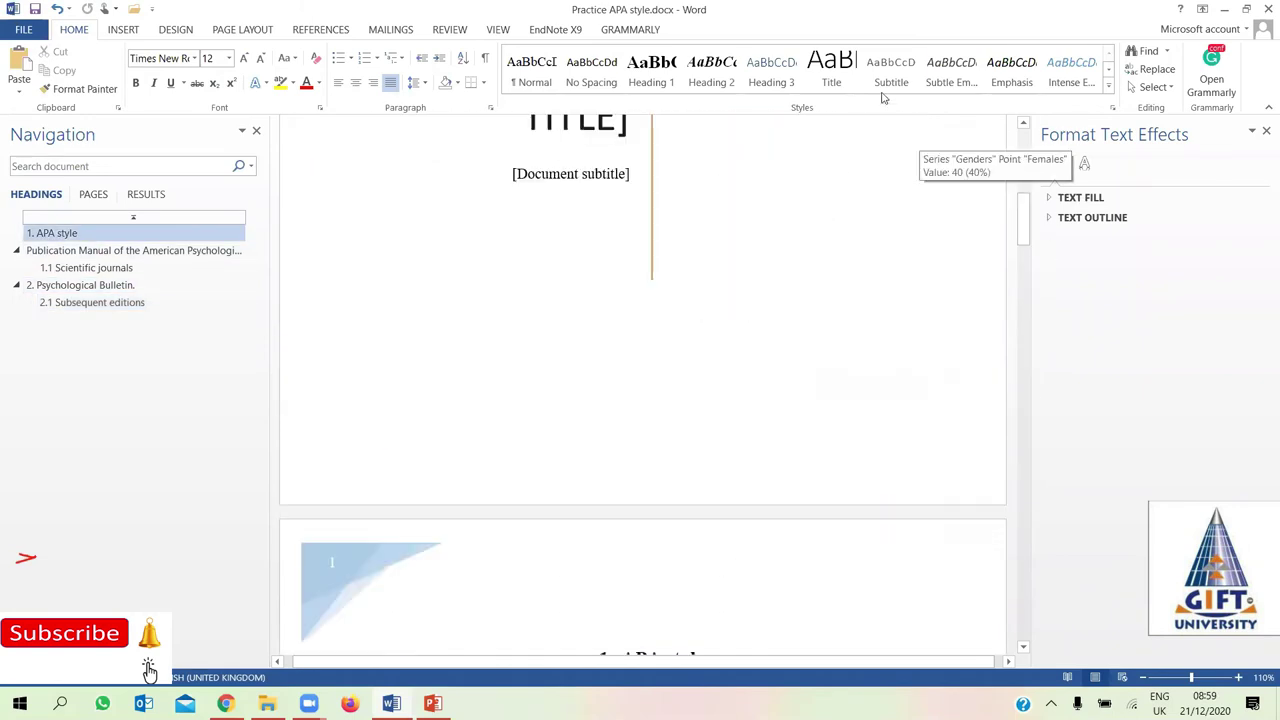
pyautogui.click(123, 28)
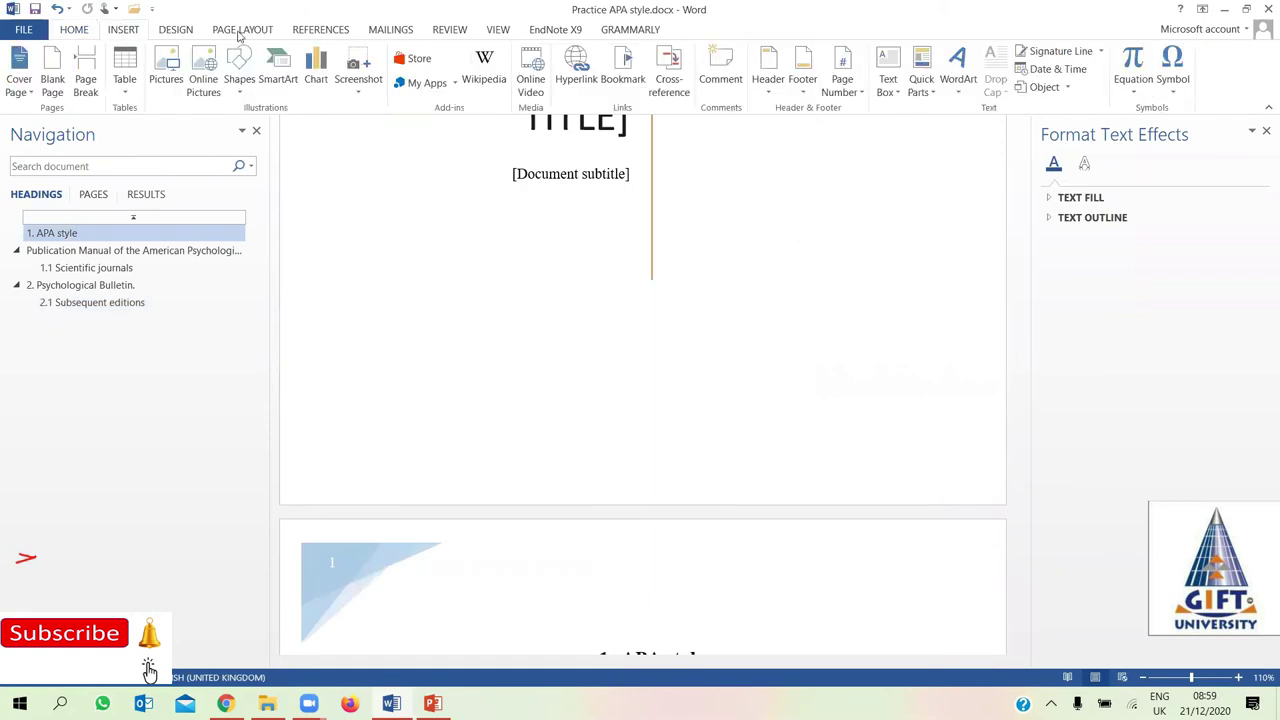
pyautogui.click(843, 85)
pyautogui.moveTo(862, 112)
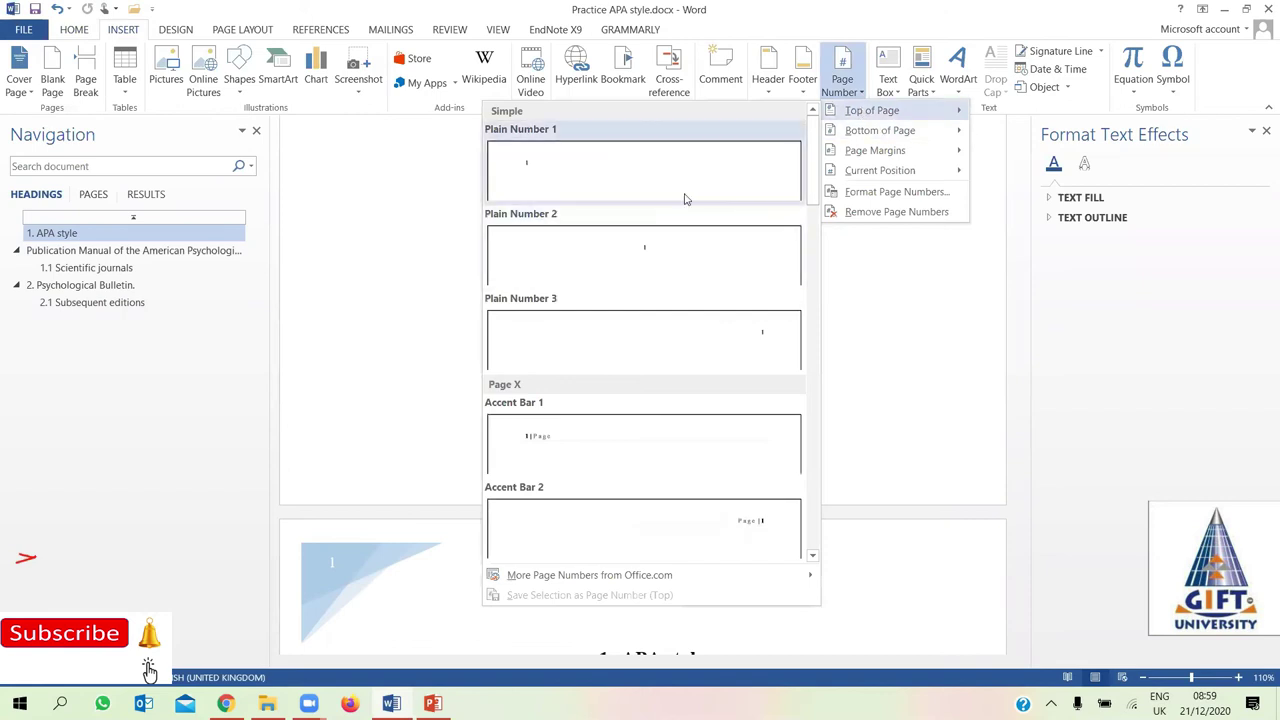
pyautogui.click(690, 436)
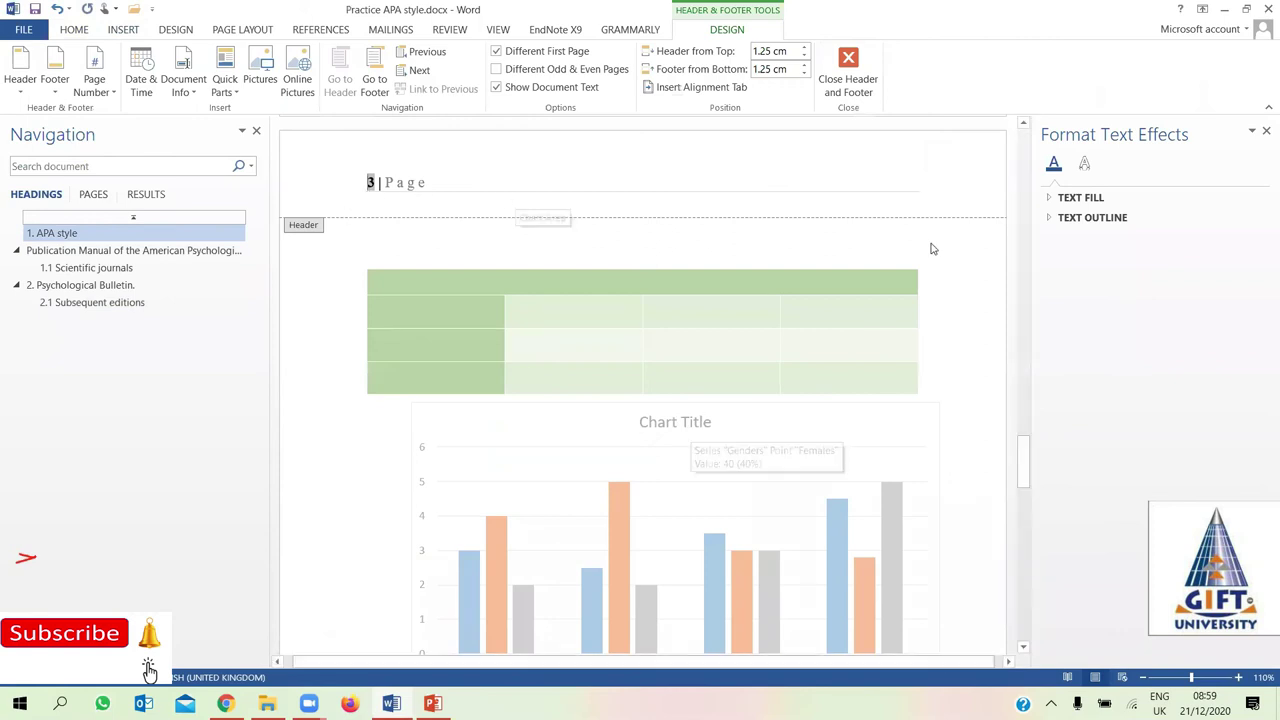
pyautogui.doubleClick(423, 214)
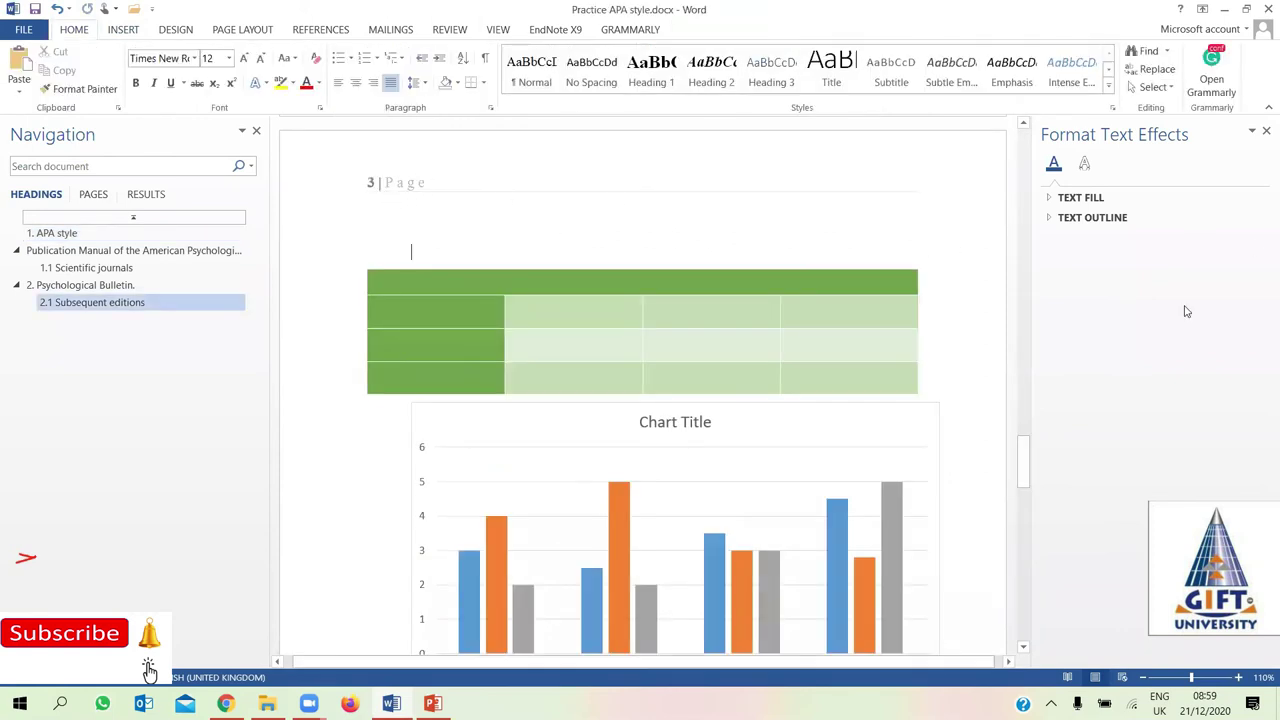
pyautogui.moveTo(1027, 460)
pyautogui.mouseDown()
pyautogui.moveTo(1033, 523)
pyautogui.moveTo(1006, 349)
pyautogui.mouseUp()
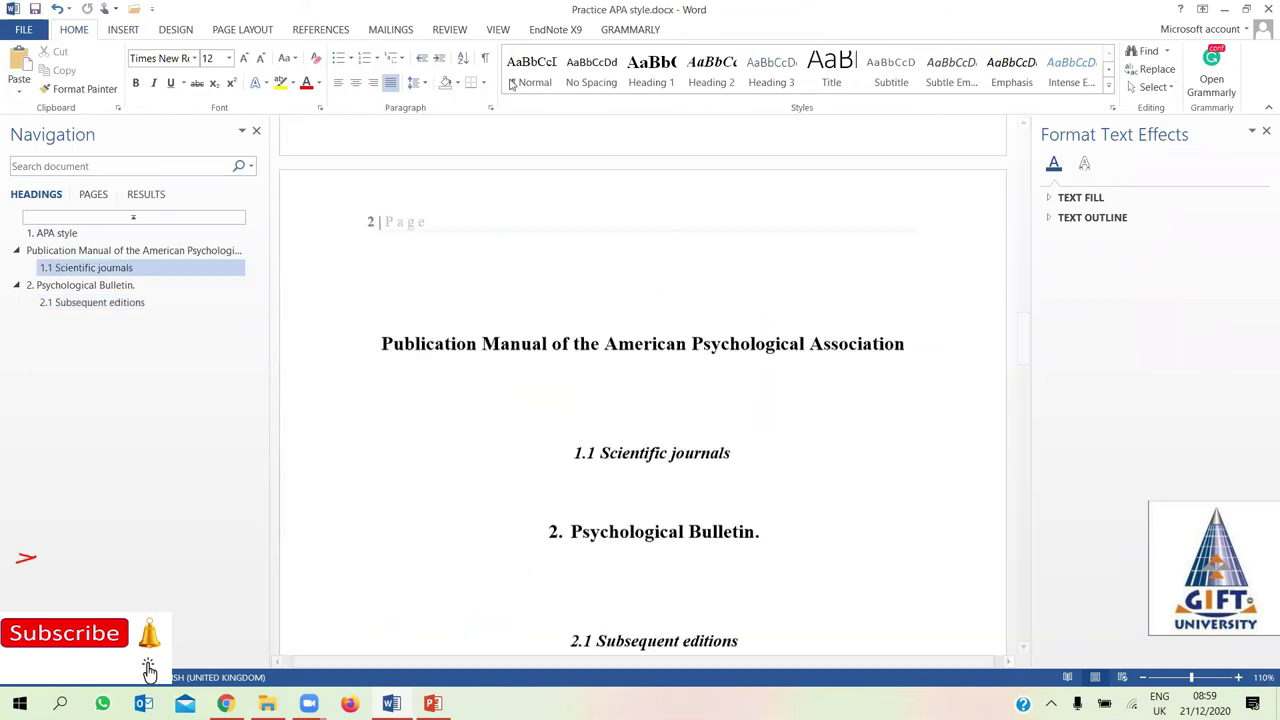
pyautogui.click(218, 28)
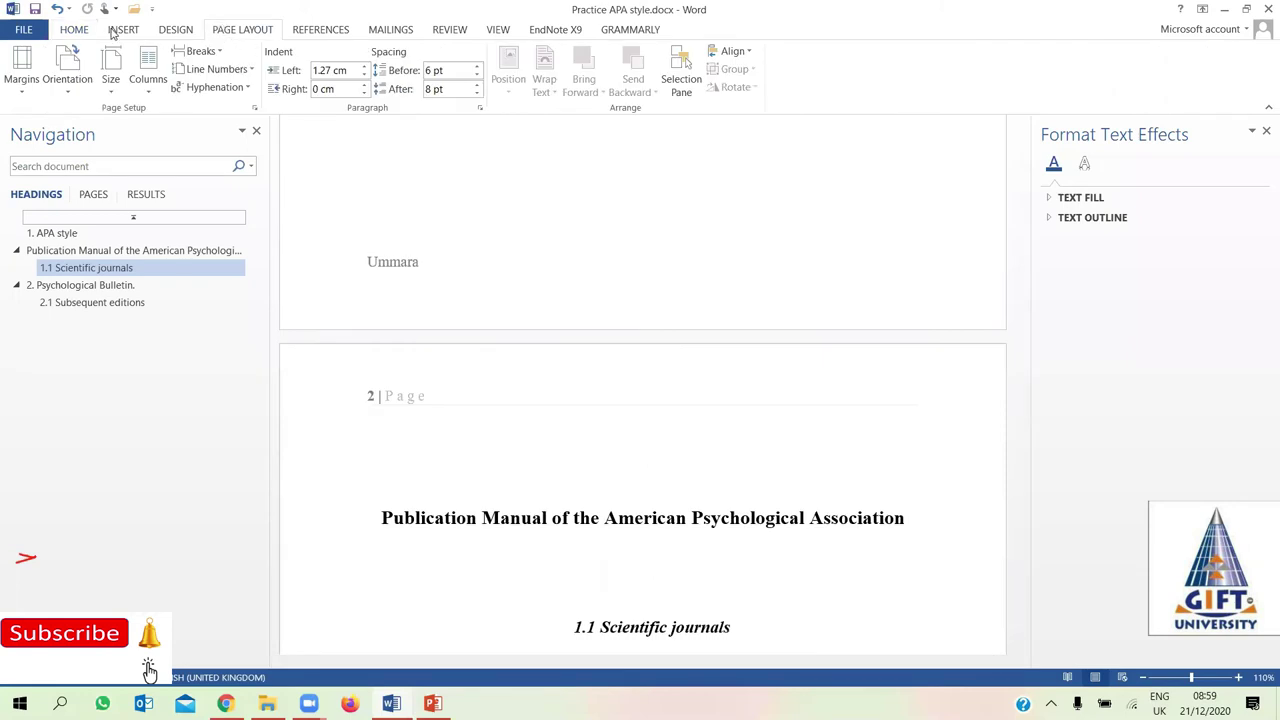
pyautogui.click(68, 30)
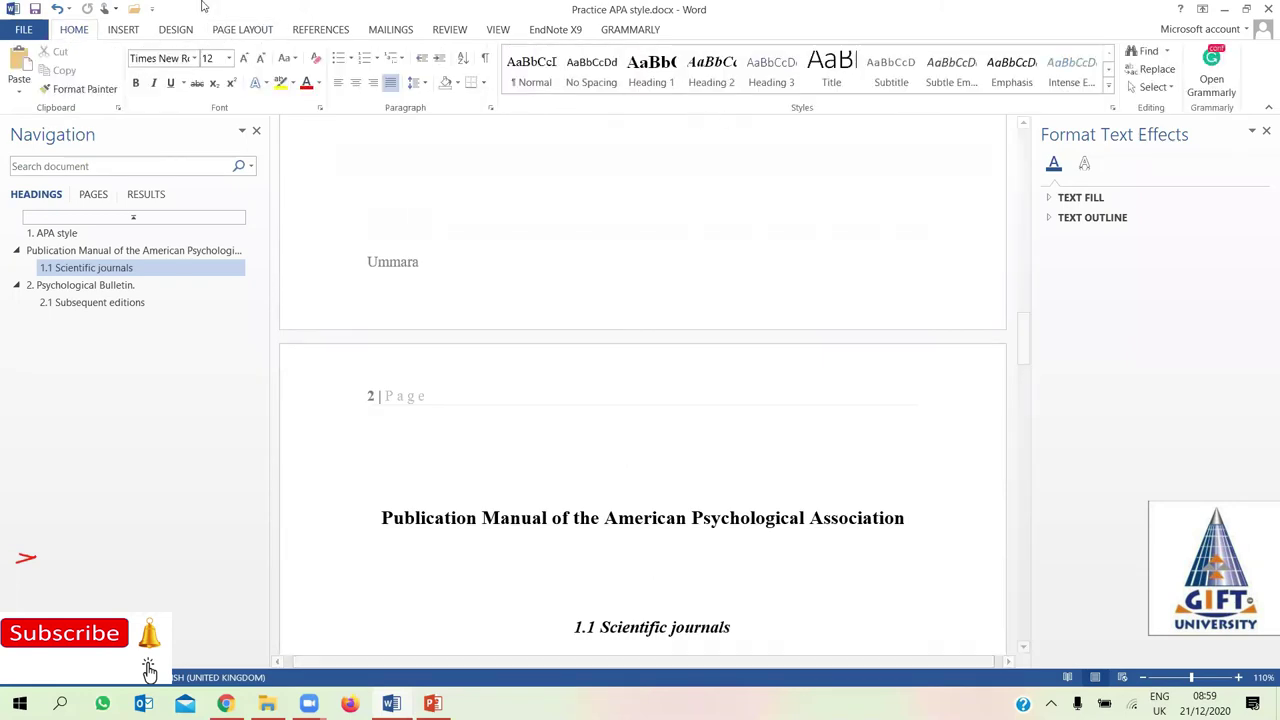
# Format the page numbers so numbering starts at 2
pyautogui.click(123, 33)
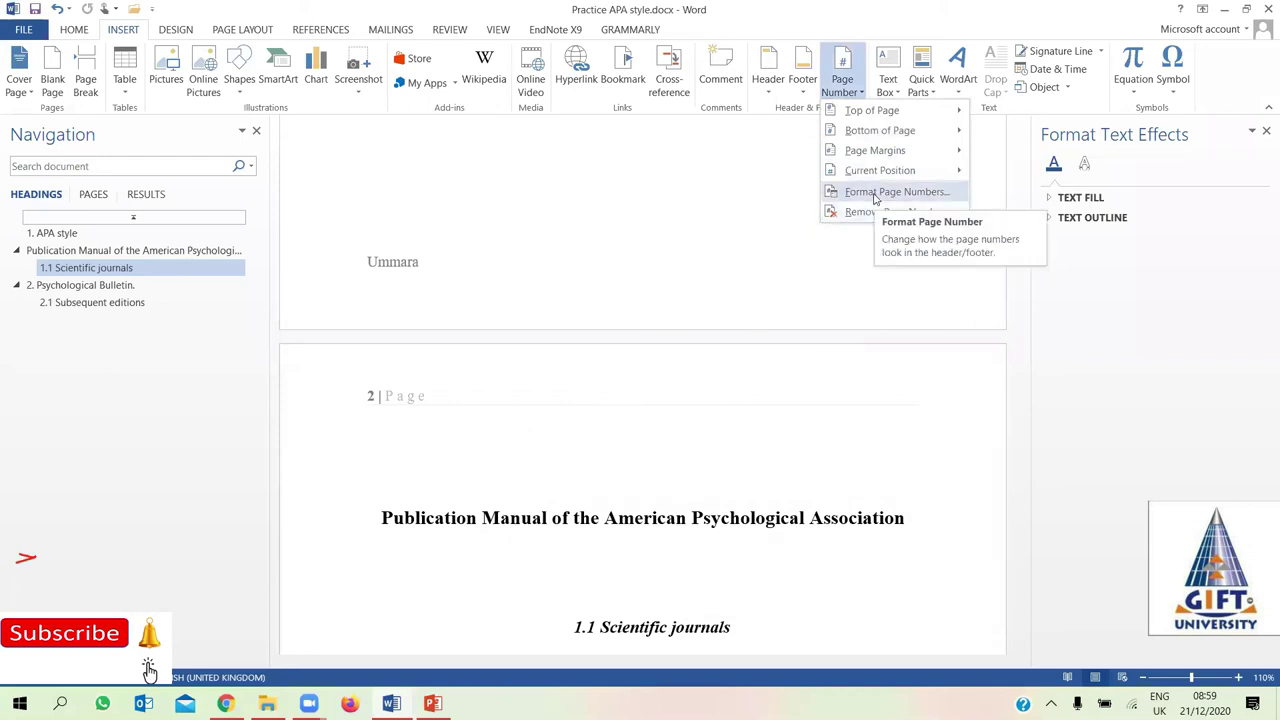
pyautogui.click(874, 195)
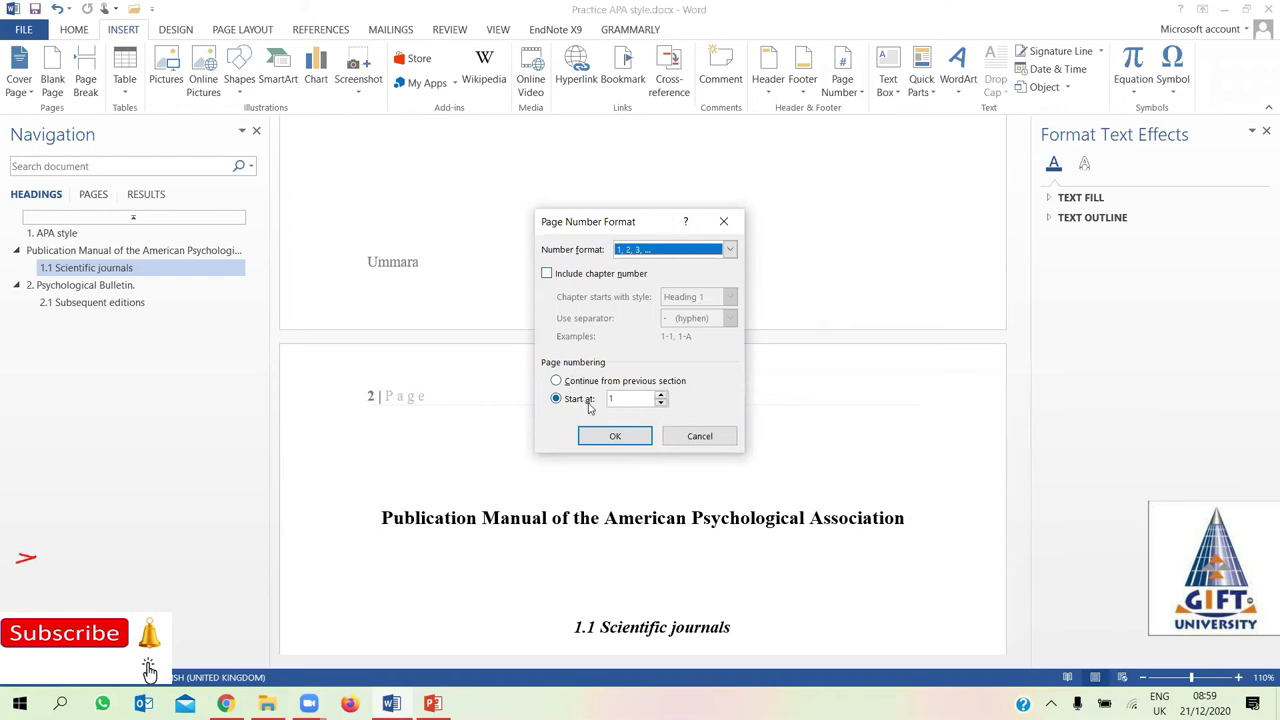
pyautogui.click(660, 395)
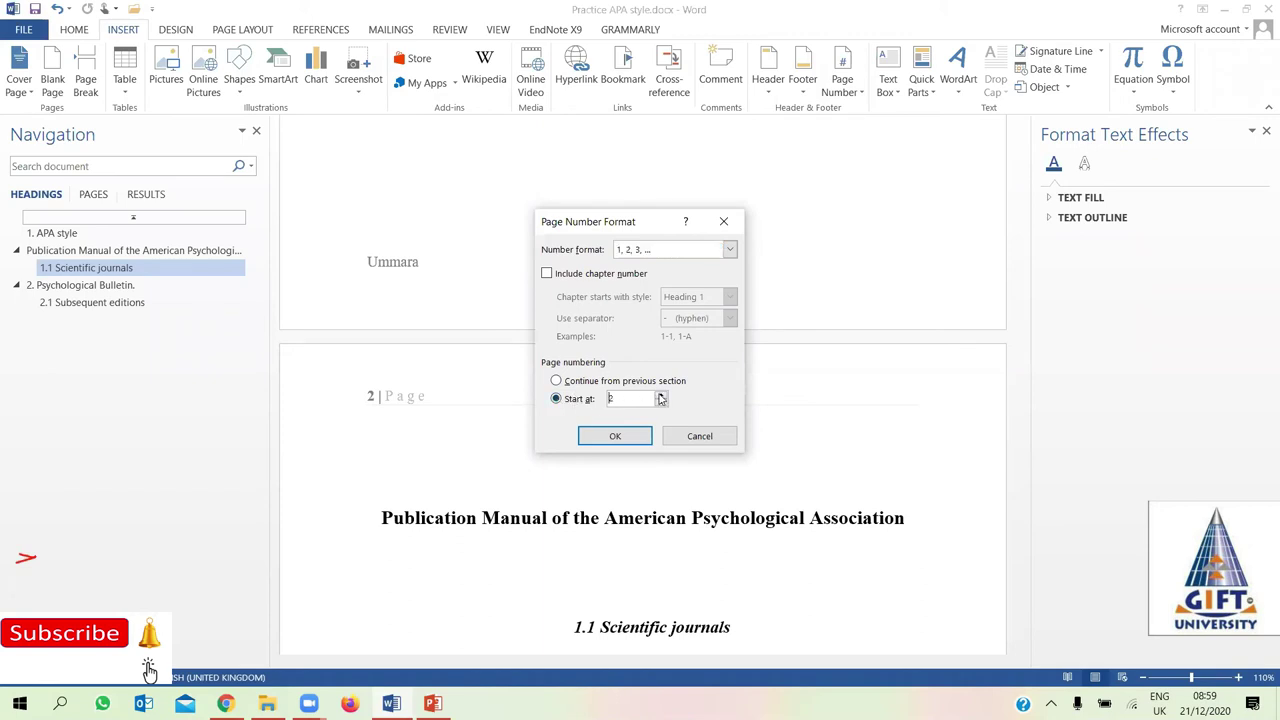
pyautogui.click(615, 434)
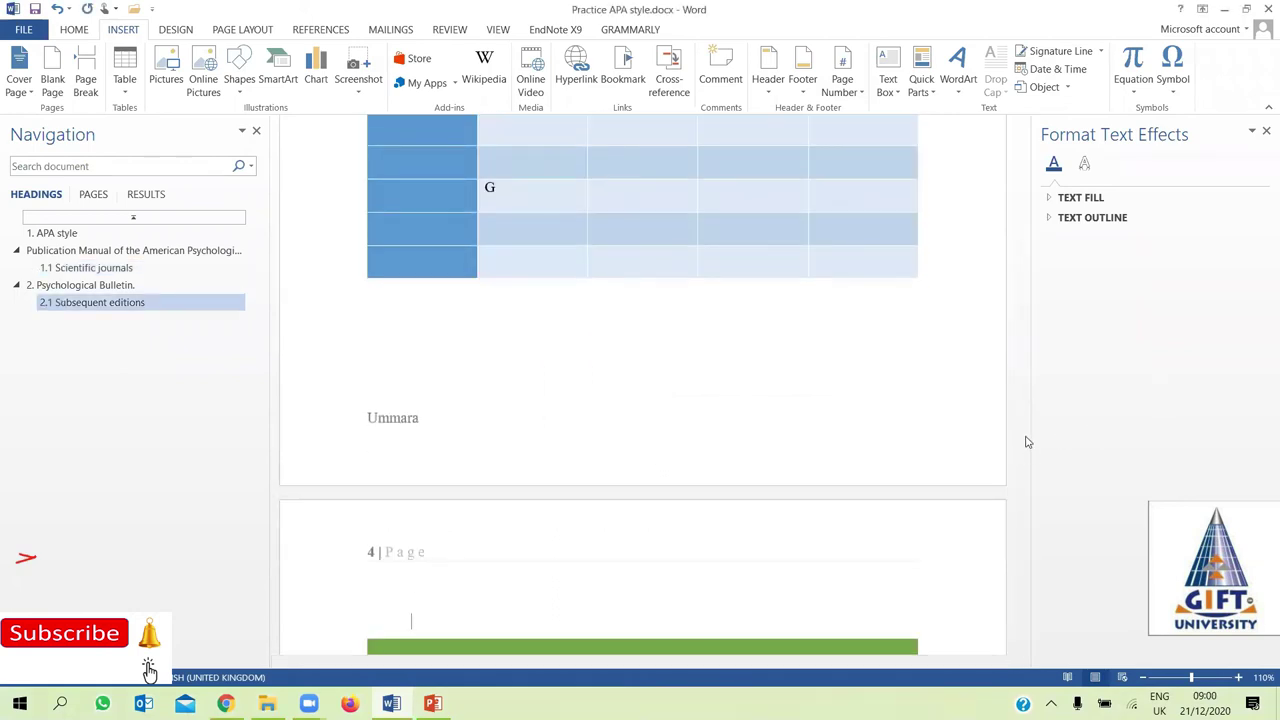
# Scroll through the pages to check the numbering, then return to the cover page with Ctrl+Home
pyautogui.moveTo(1025, 442); pyautogui.dragTo(1030, 335)
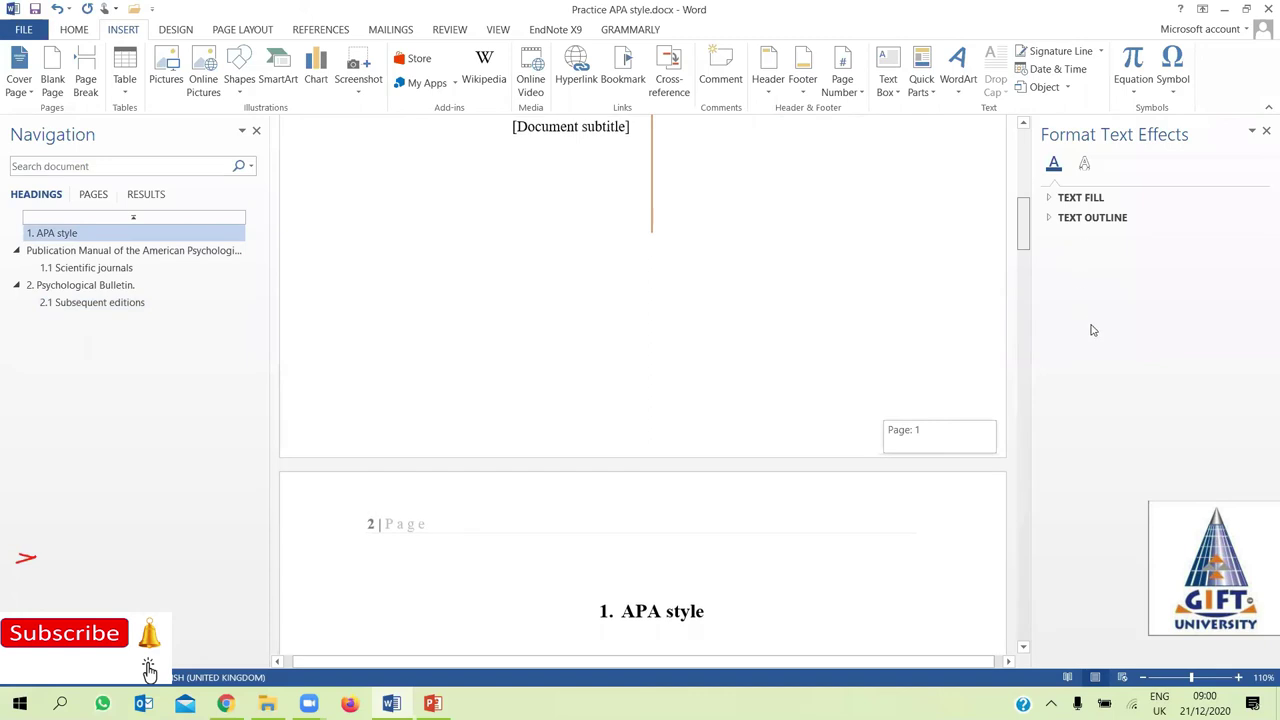
pyautogui.moveTo(1095, 303)
pyautogui.mouseDown()
pyautogui.moveTo(1107, 240)
pyautogui.moveTo(287, 163)
pyautogui.mouseUp()
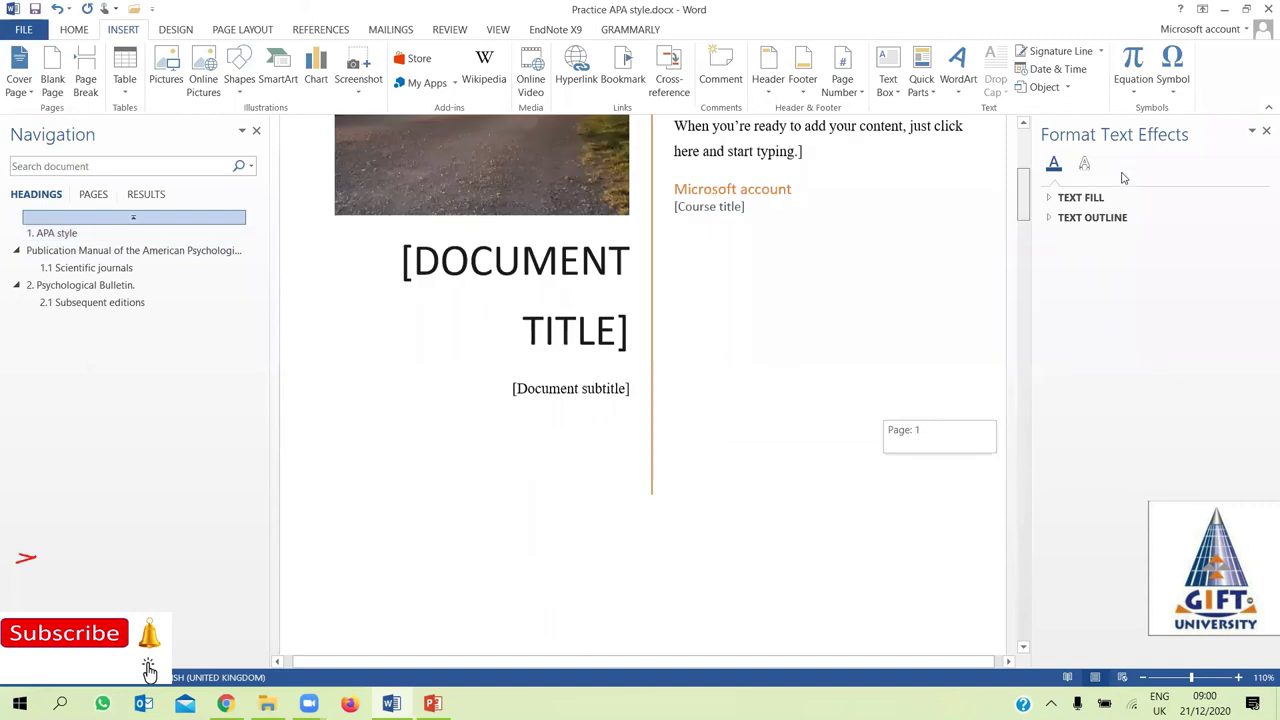
pyautogui.moveTo(391, 148)
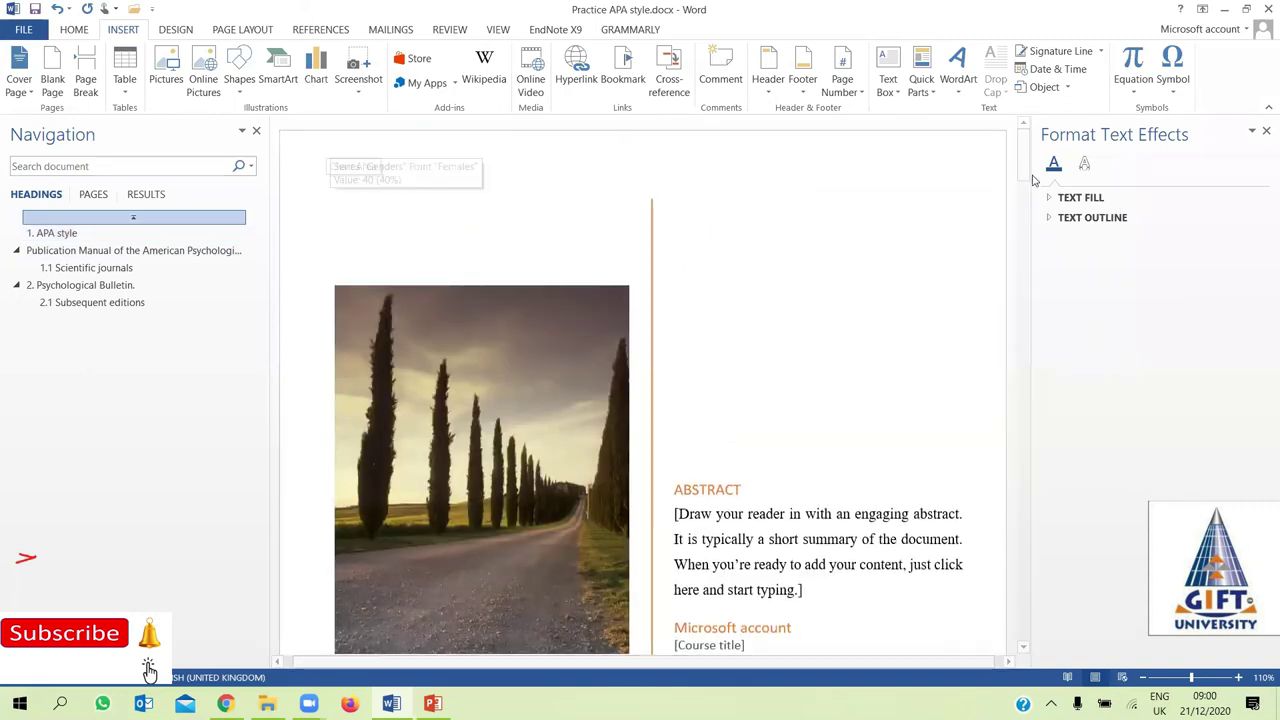
pyautogui.moveTo(1027, 278); pyautogui.dragTo(345, 170)
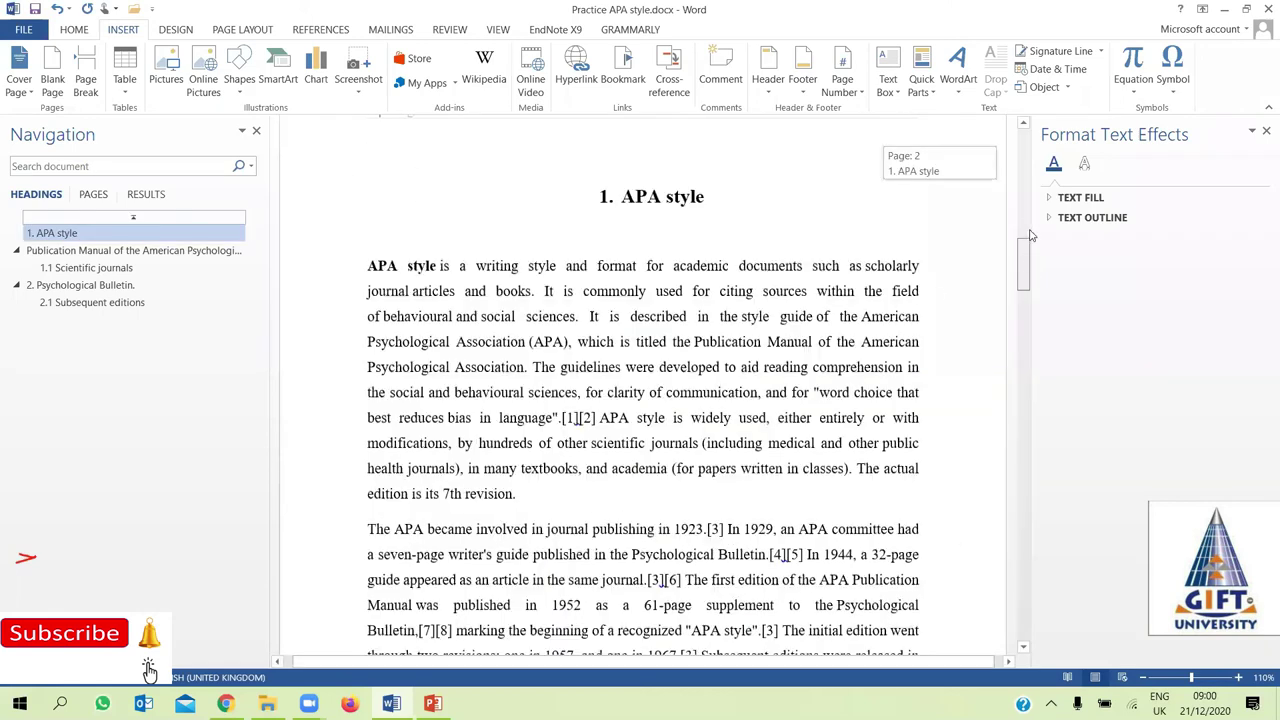
pyautogui.moveTo(1038, 348); pyautogui.dragTo(1063, 253)
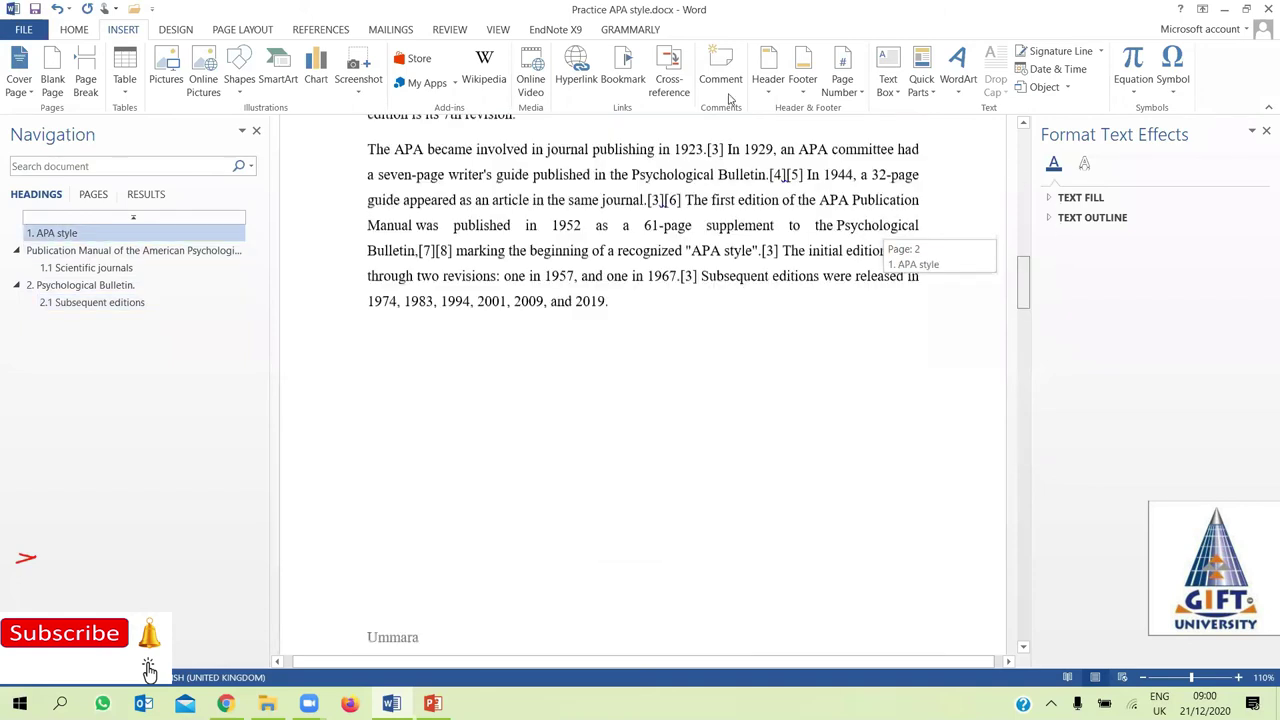
pyautogui.hotkey('ctrl', 'Home')
# Set Start at to 2 in the Page Number Format dialog and confirm
pyautogui.click(862, 96)
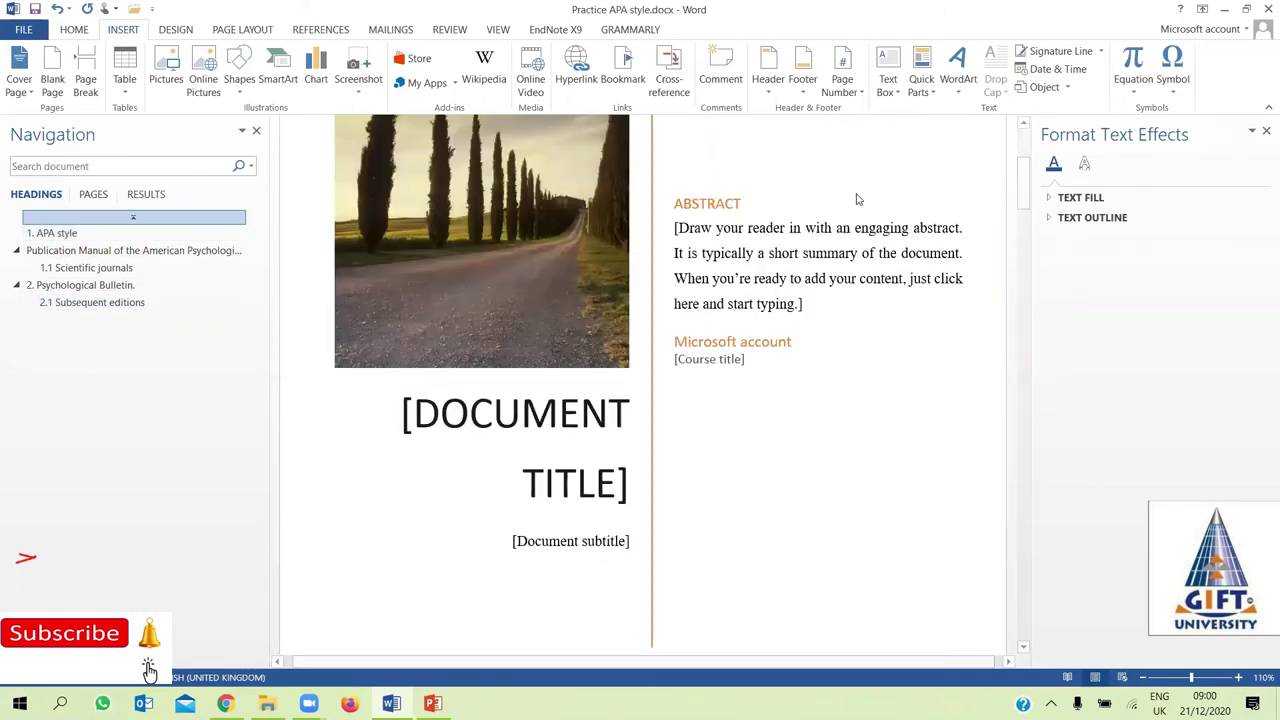
pyautogui.click(857, 197)
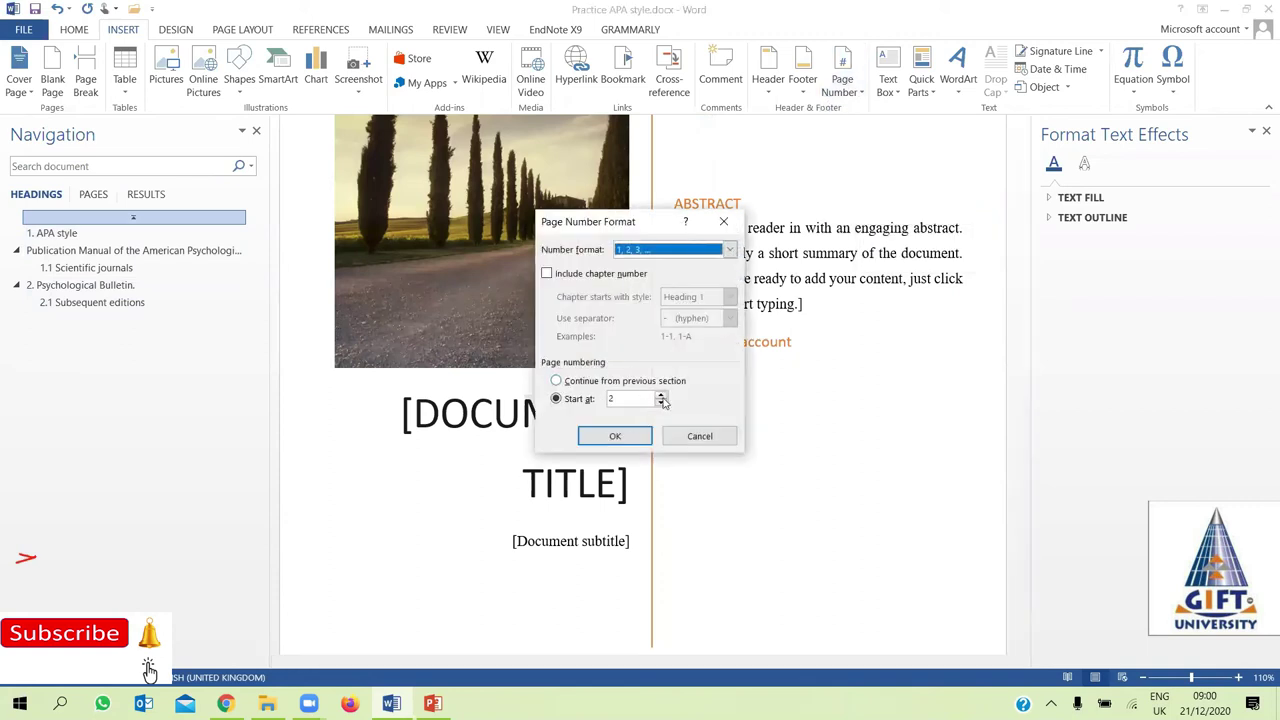
pyautogui.click(660, 398)
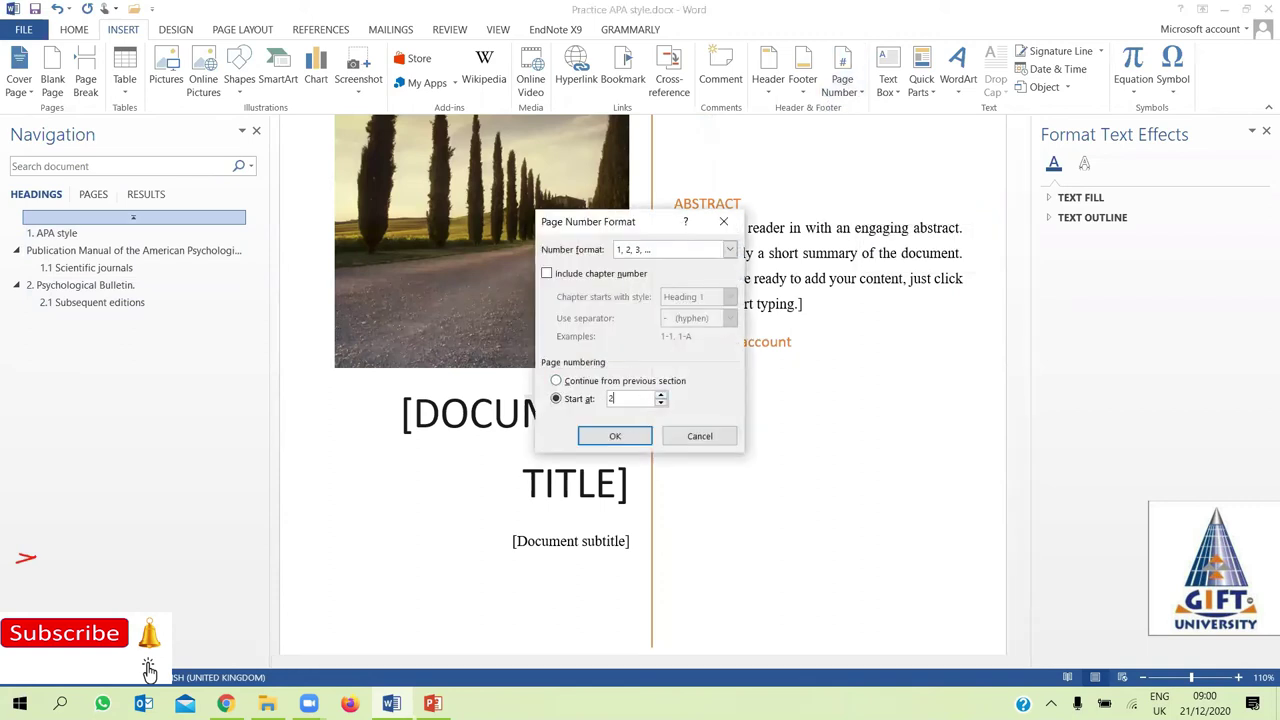
pyautogui.write('4')
pyautogui.click(615, 436)
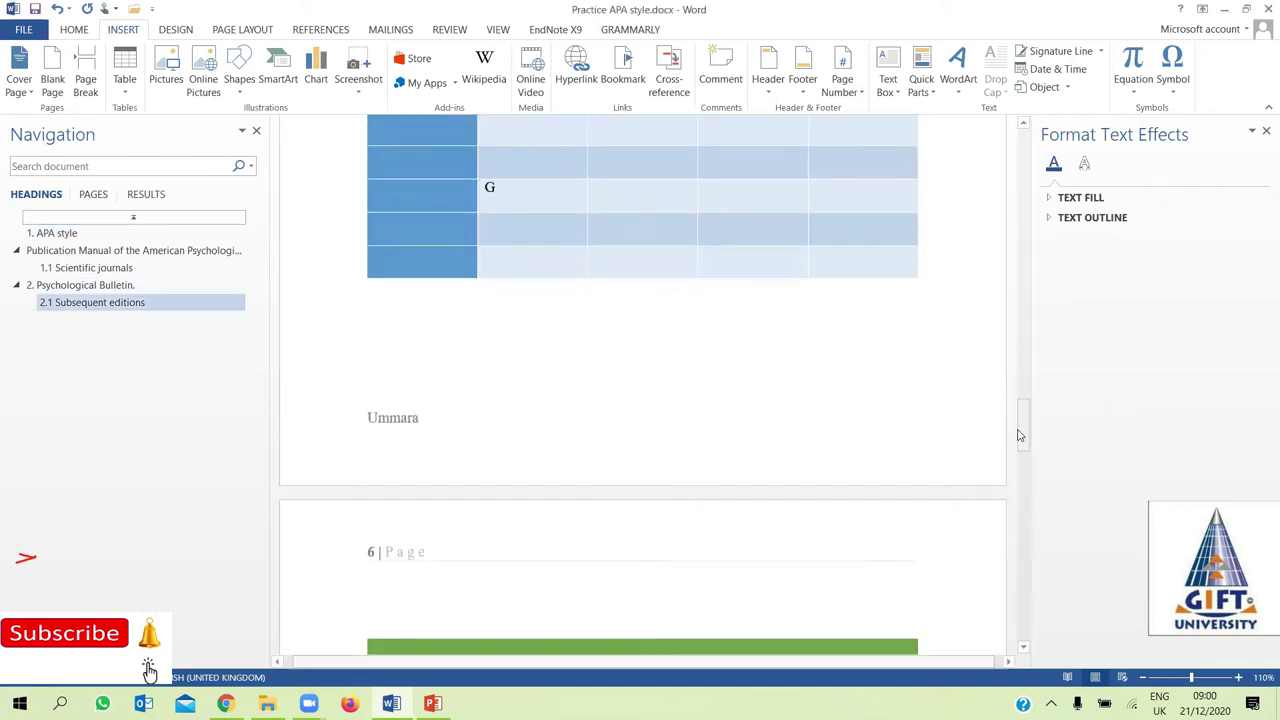
pyautogui.moveTo(1022, 438)
pyautogui.mouseDown()
pyautogui.moveTo(1045, 178)
pyautogui.moveTo(1067, 257)
pyautogui.mouseUp()
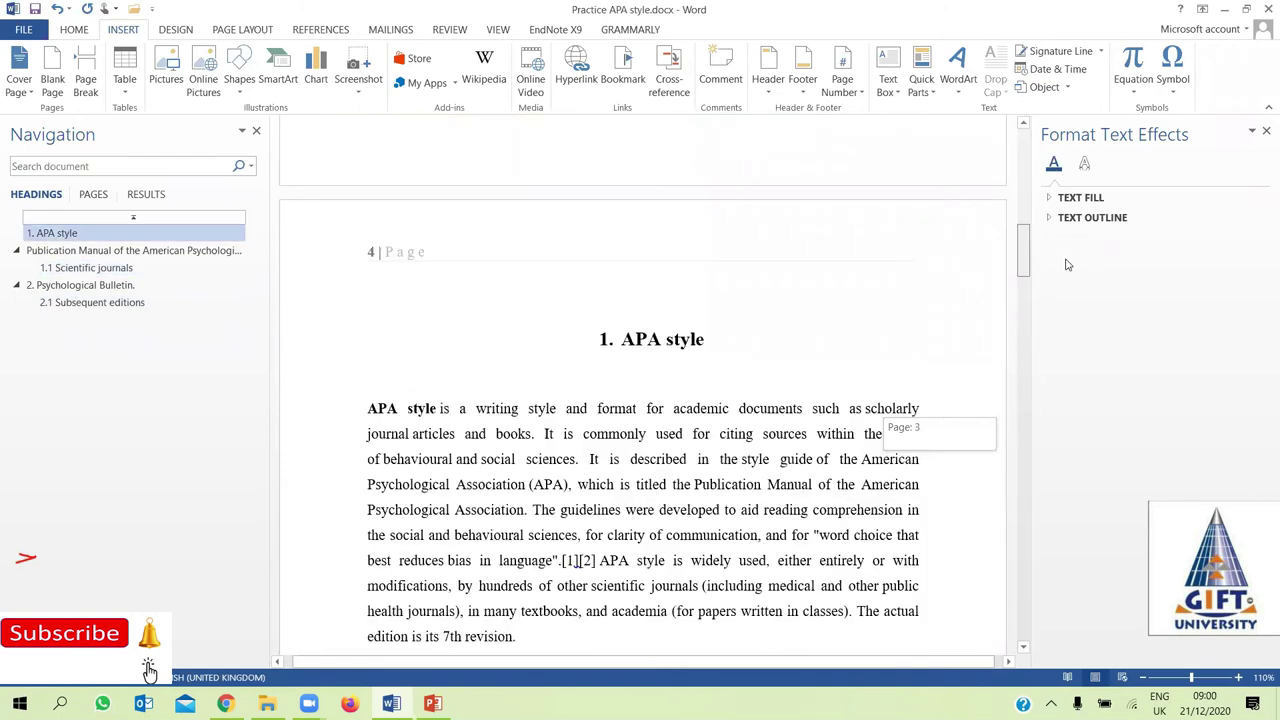
pyautogui.click(862, 94)
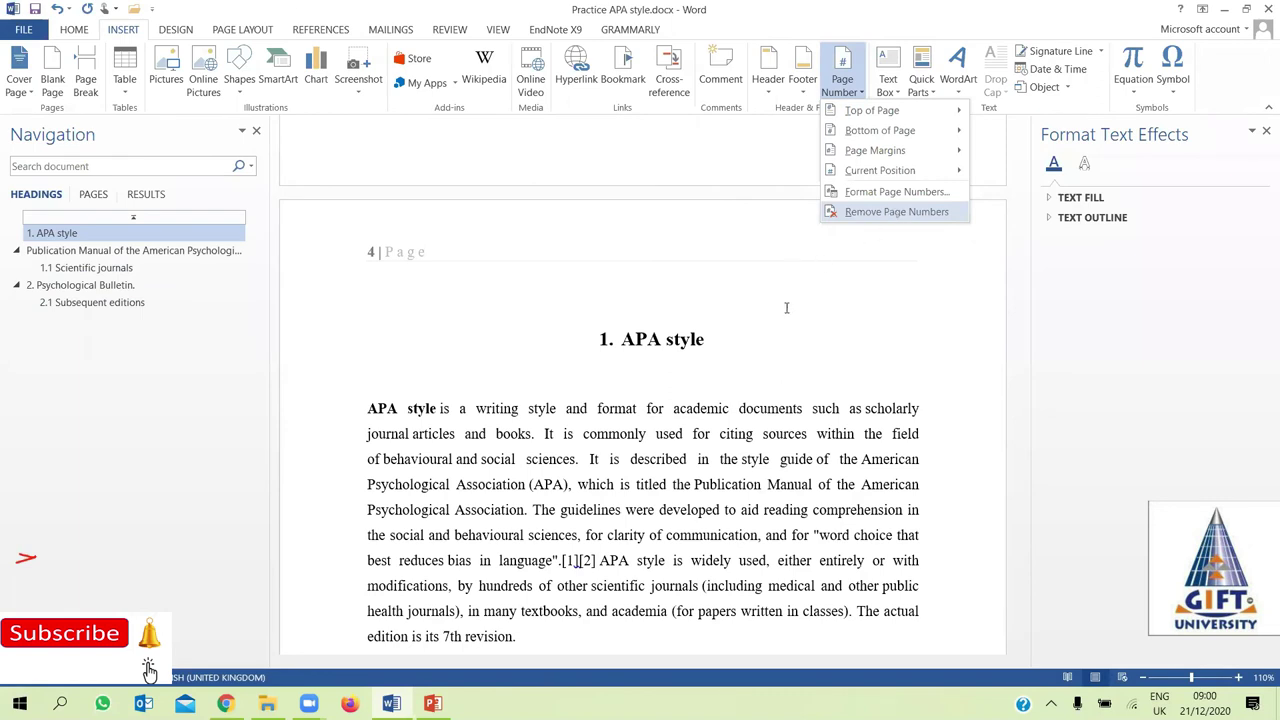
pyautogui.click(880, 308)
pyautogui.moveTo(1024, 275)
pyautogui.mouseDown()
pyautogui.moveTo(1049, 403)
pyautogui.moveTo(1063, 267)
pyautogui.moveTo(952, 99)
pyautogui.mouseUp()
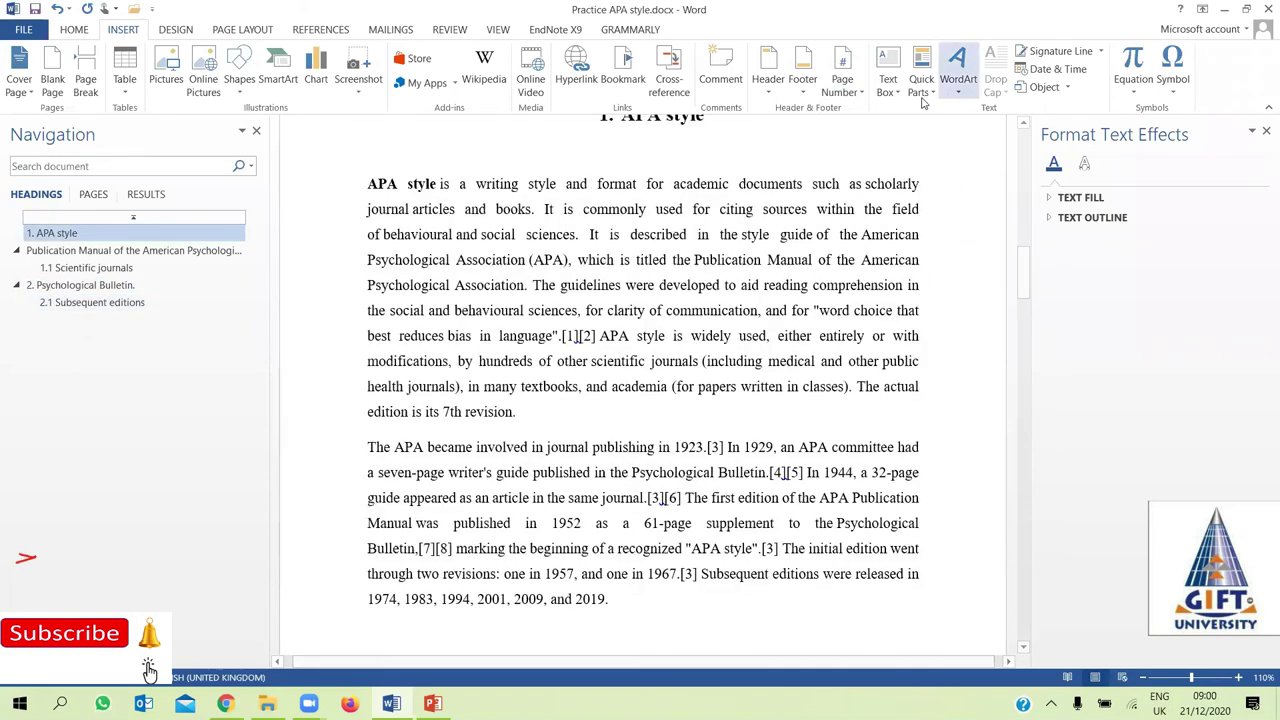
pyautogui.click(863, 92)
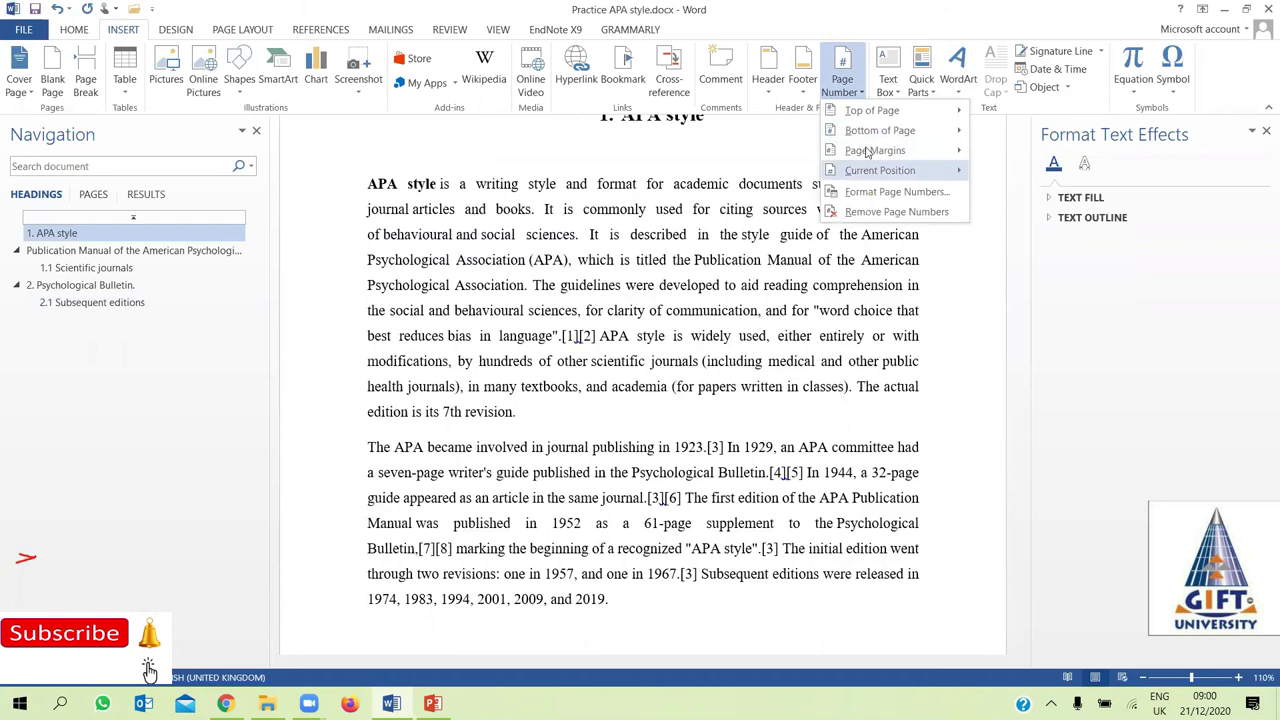
pyautogui.moveTo(868, 148)
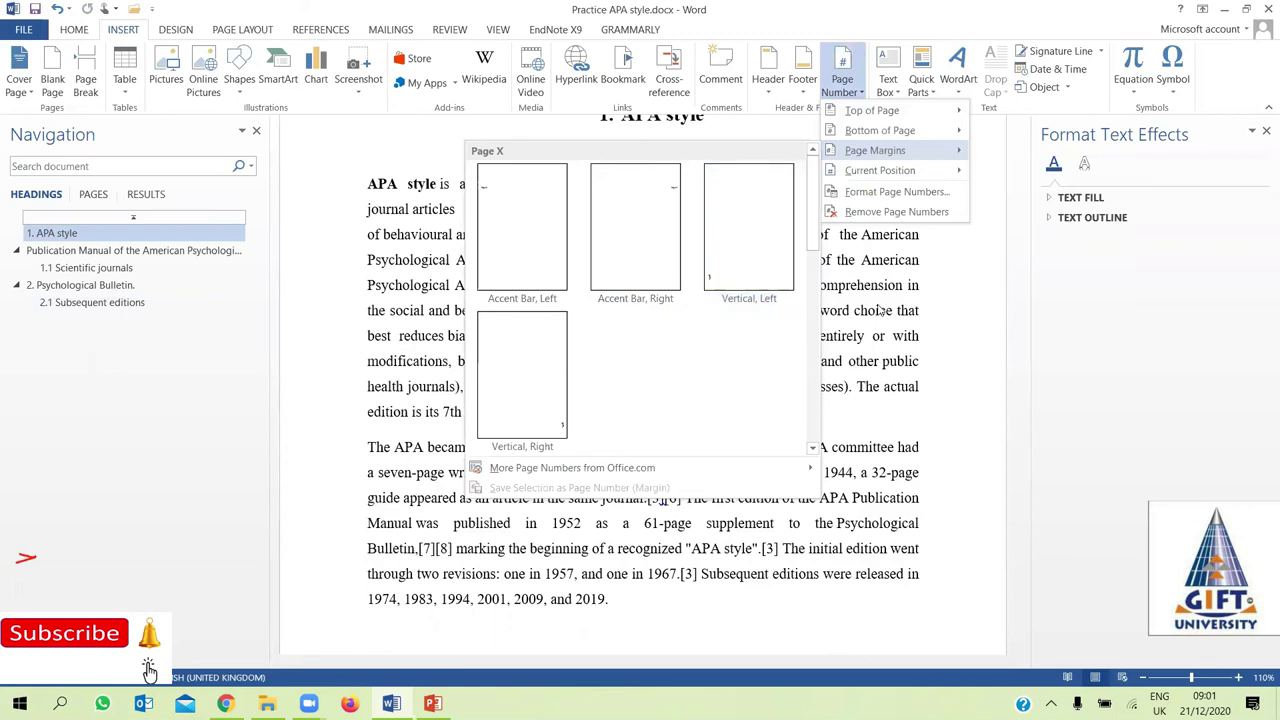
pyautogui.moveTo(888, 174)
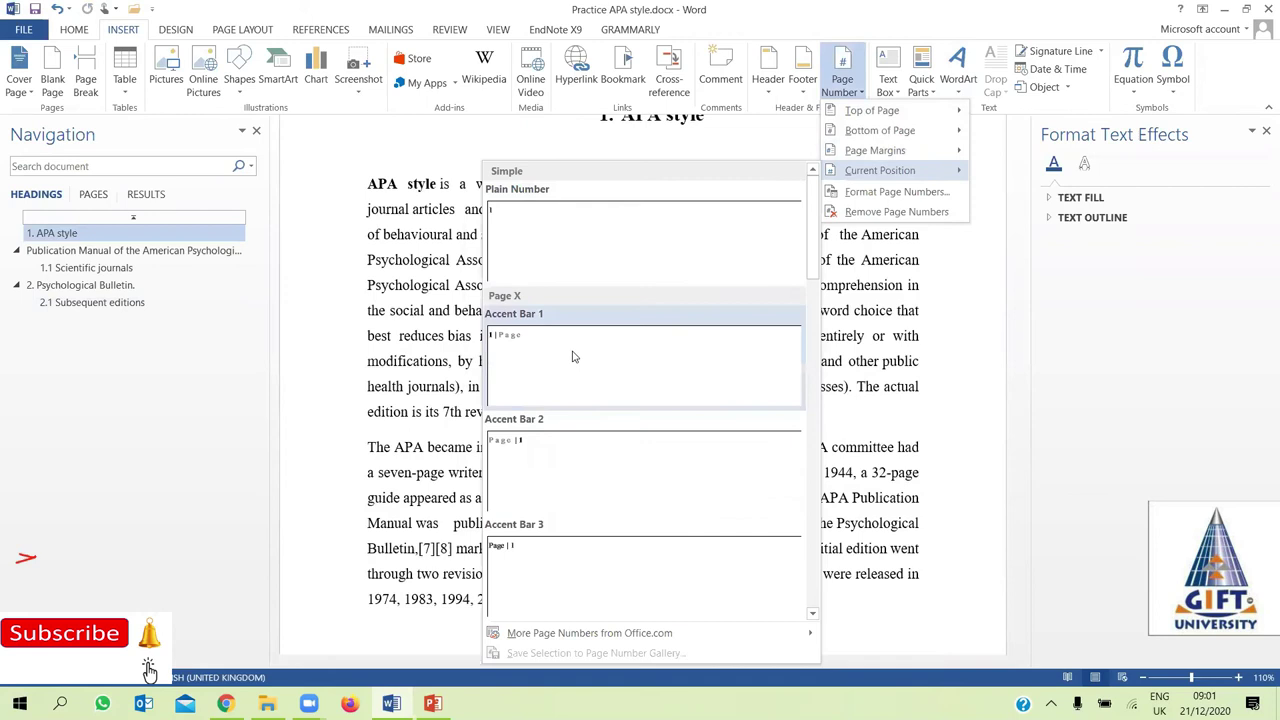
pyautogui.click(843, 300)
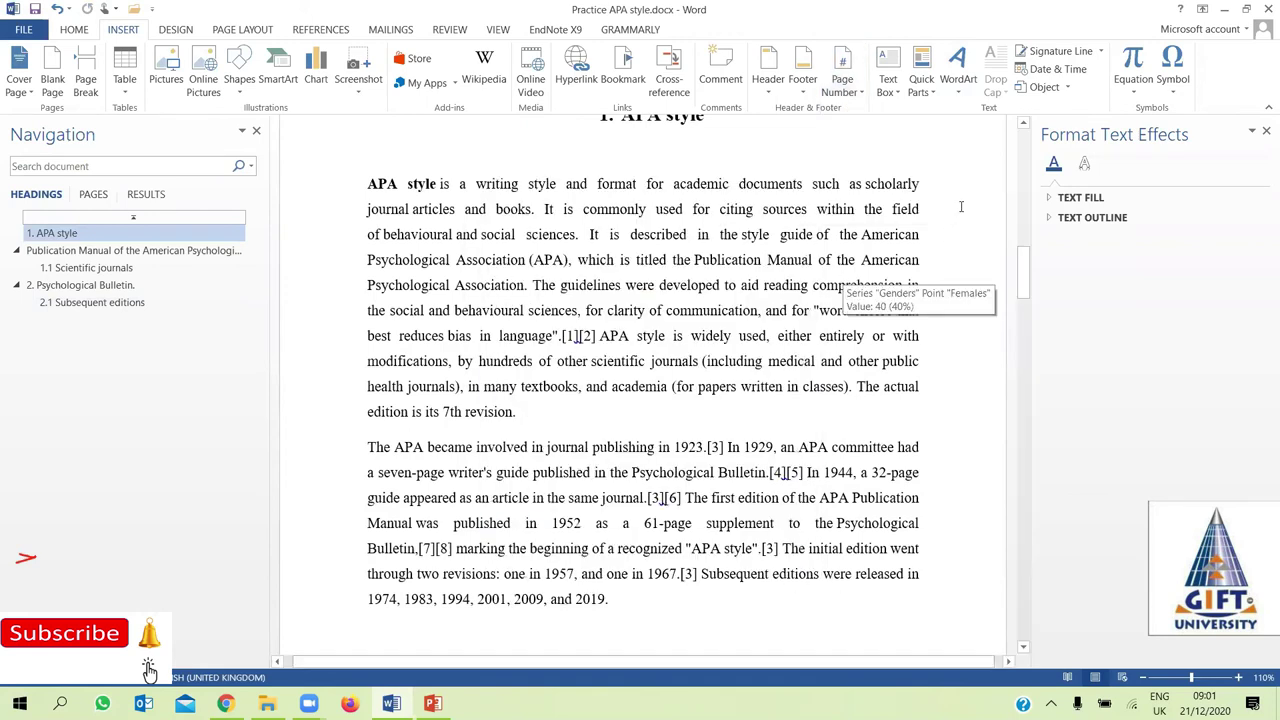
# Insert a Banded Quote text box below the green table
pyautogui.click(900, 92)
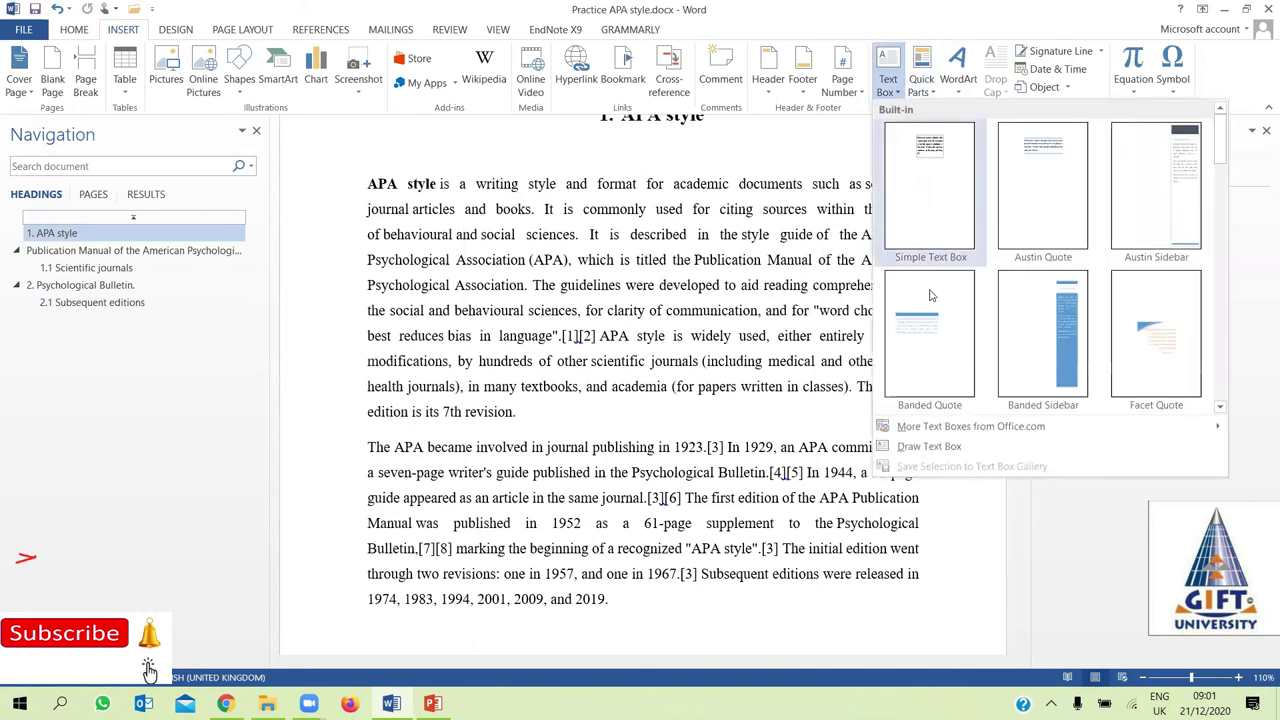
pyautogui.click(930, 300)
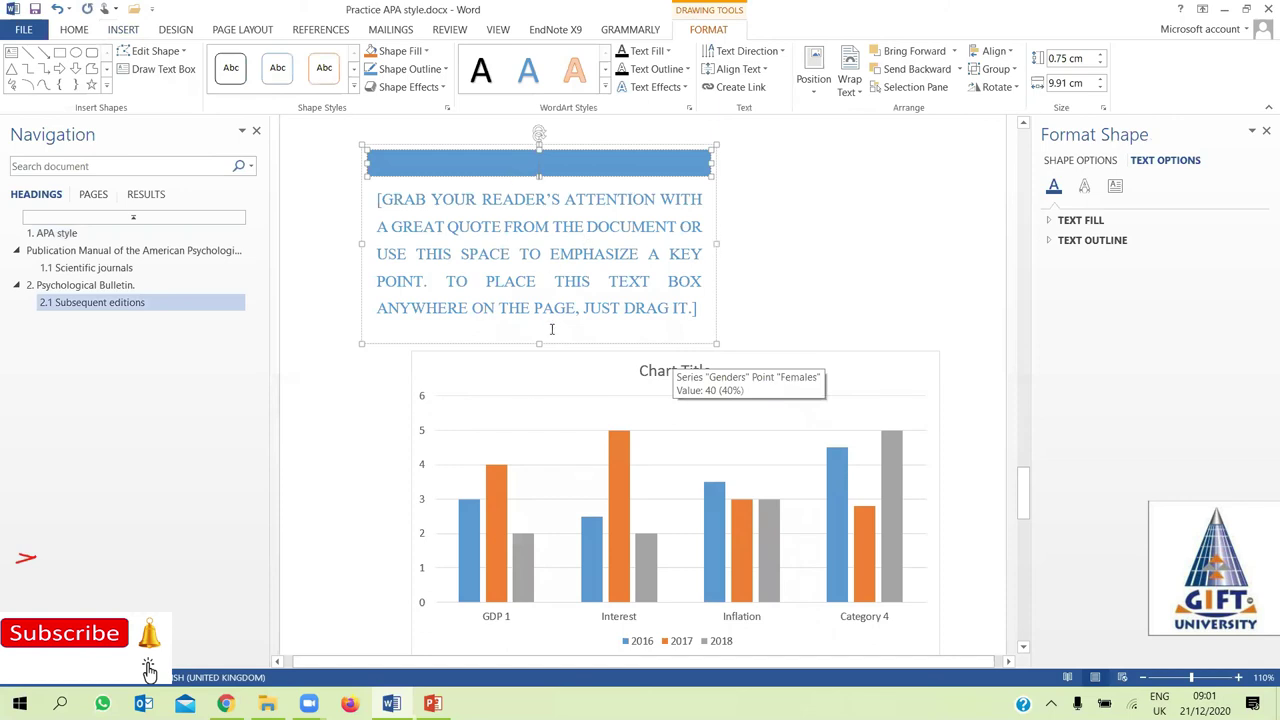
pyautogui.scroll(2, 809, 189)
# Click into the green table and dismiss the WordArt gallery without choosing a style
pyautogui.click(787, 143)
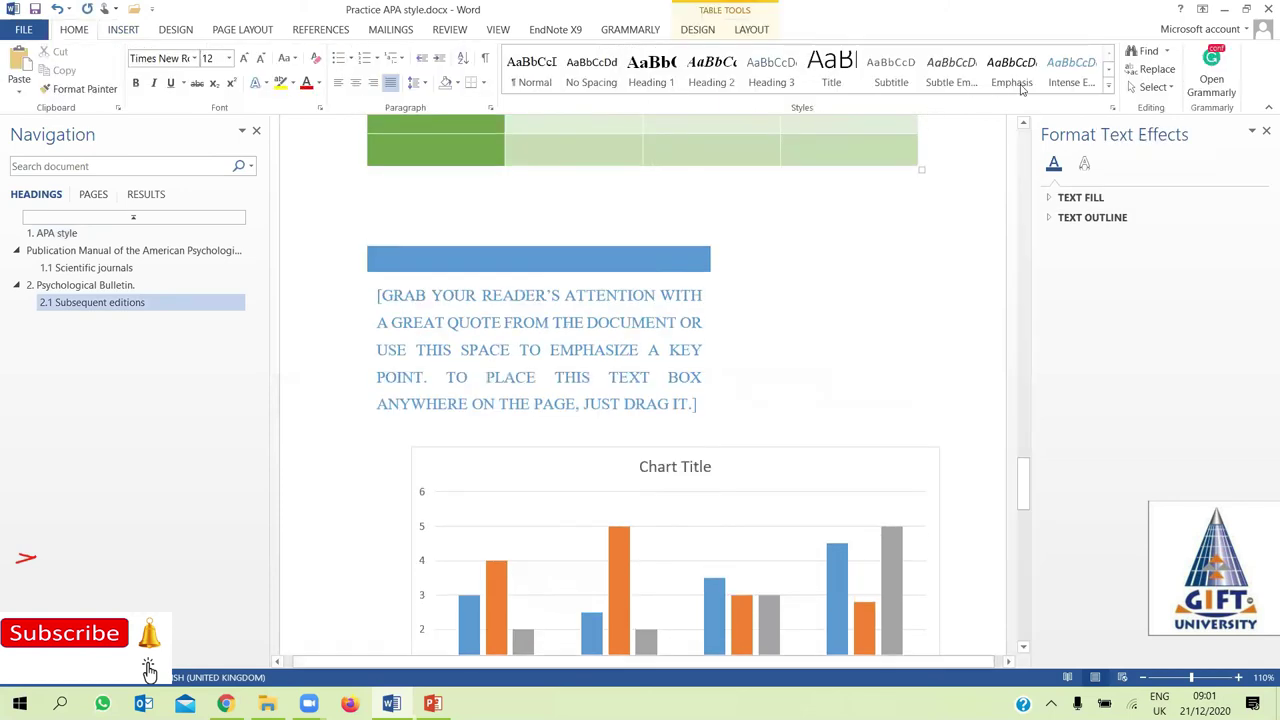
pyautogui.click(124, 30)
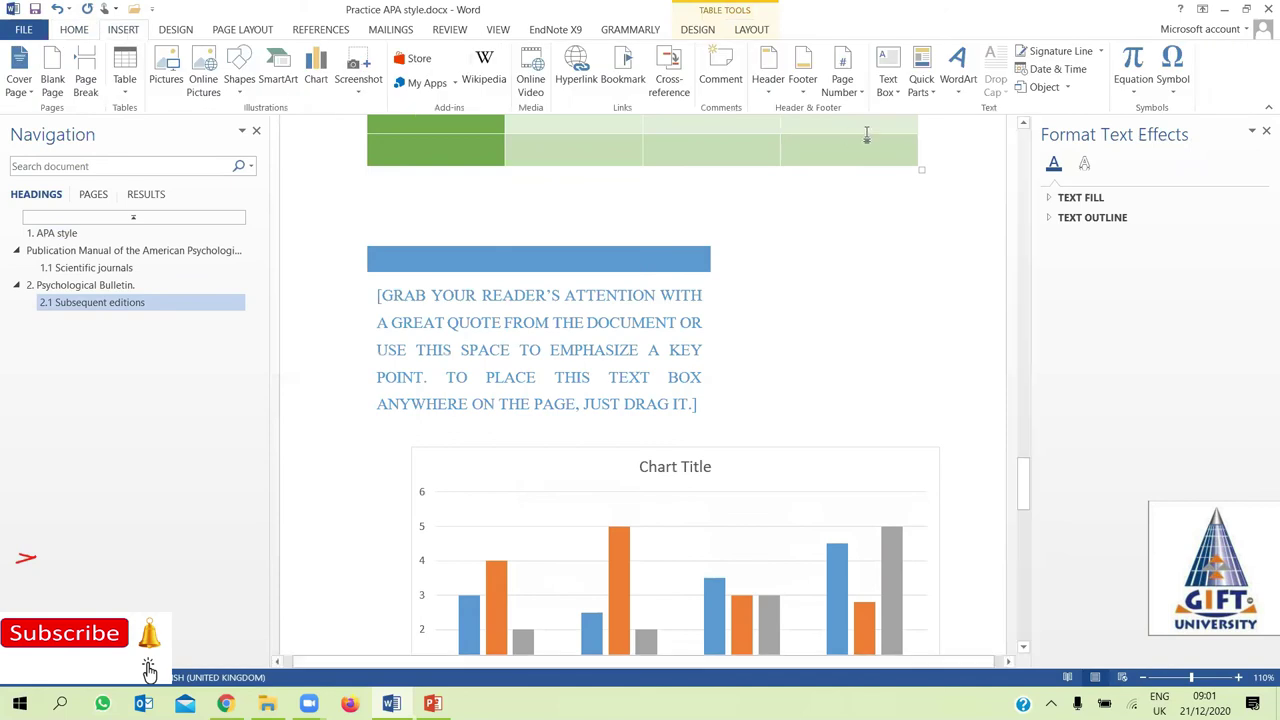
pyautogui.click(958, 75)
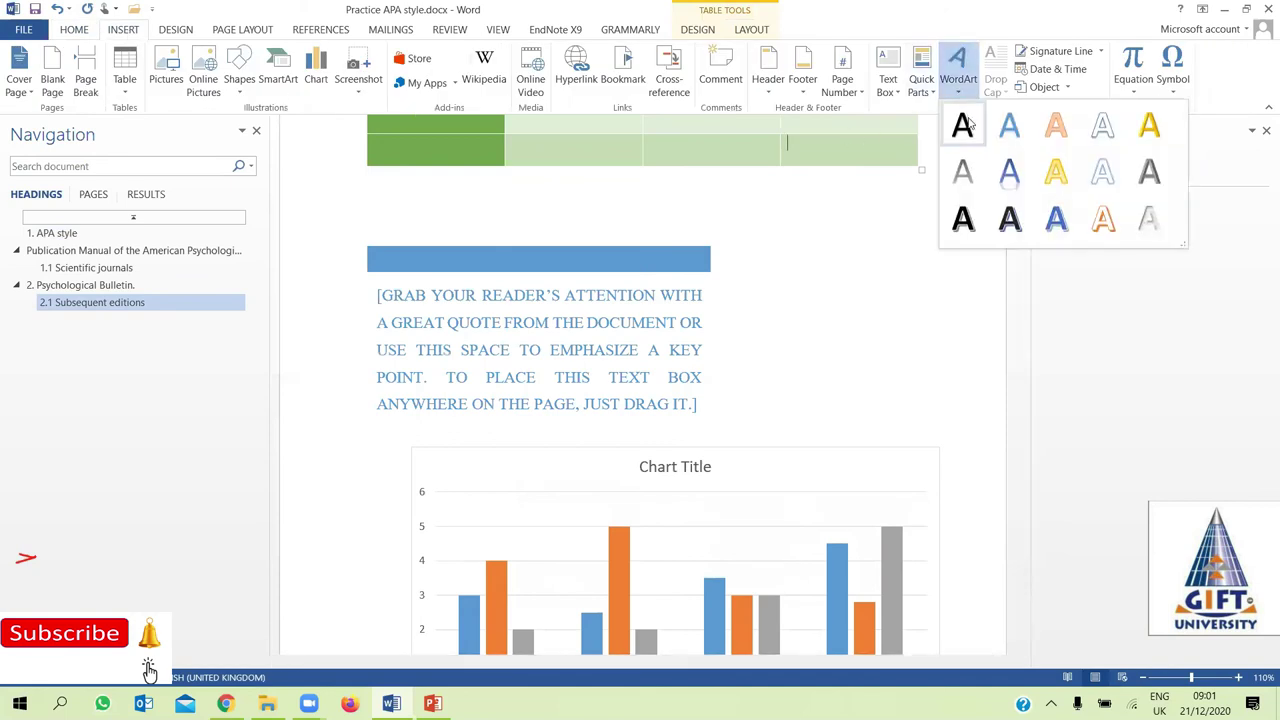
pyautogui.click(717, 325)
pyautogui.moveTo(1023, 458); pyautogui.dragTo(1038, 404)
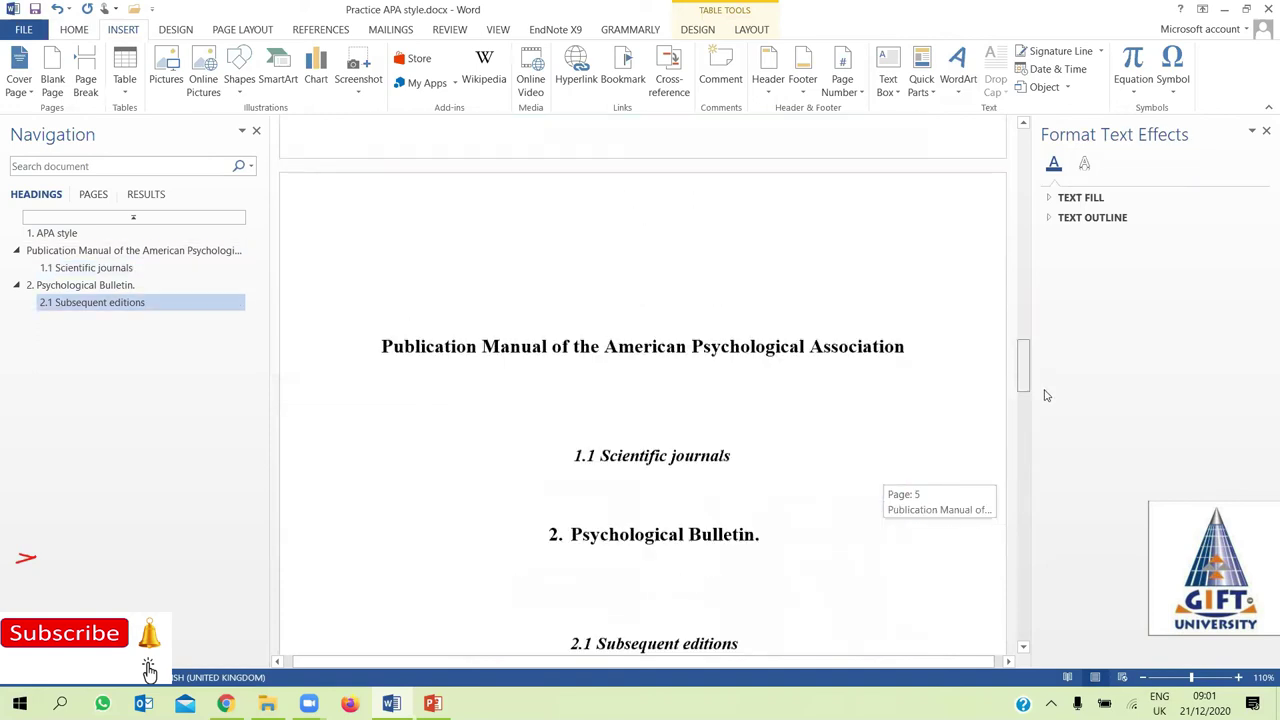
# Convert the 'Psychological Bulletin.' heading into a WordArt style
pyautogui.scroll(-1, 565, 288)
pyautogui.moveTo(577, 272); pyautogui.dragTo(812, 285)
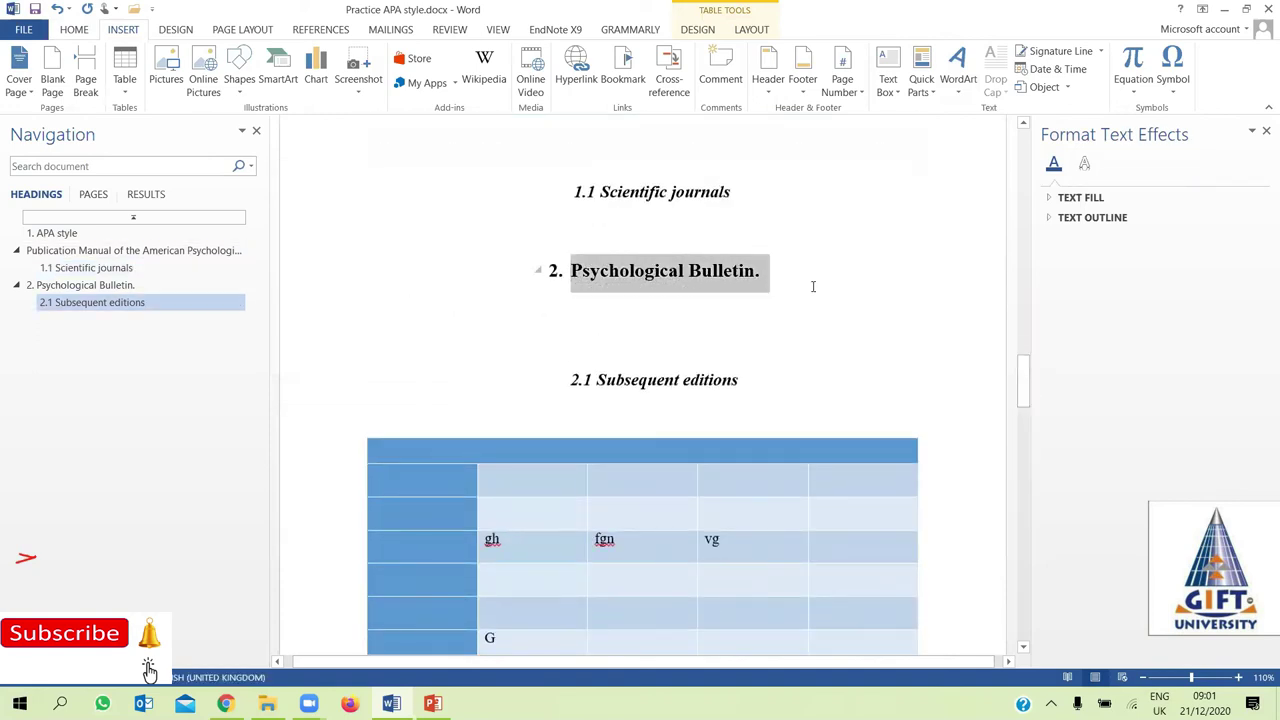
pyautogui.click(962, 90)
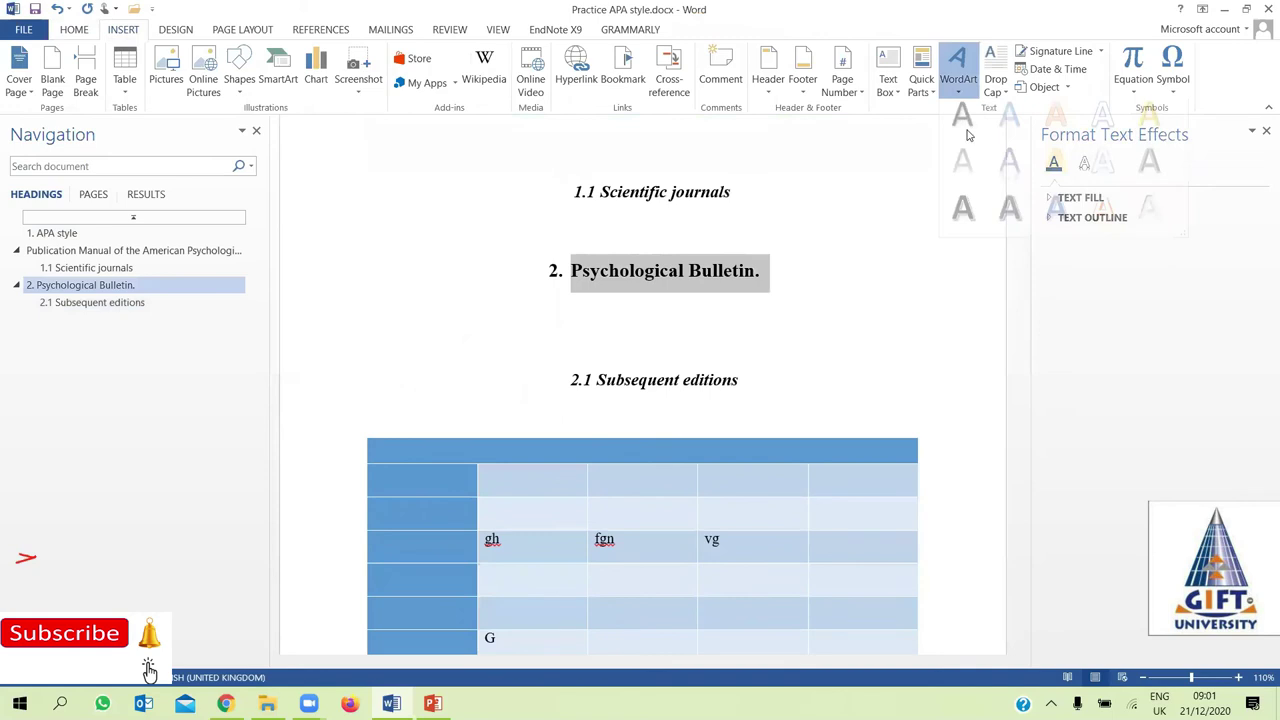
pyautogui.click(967, 135)
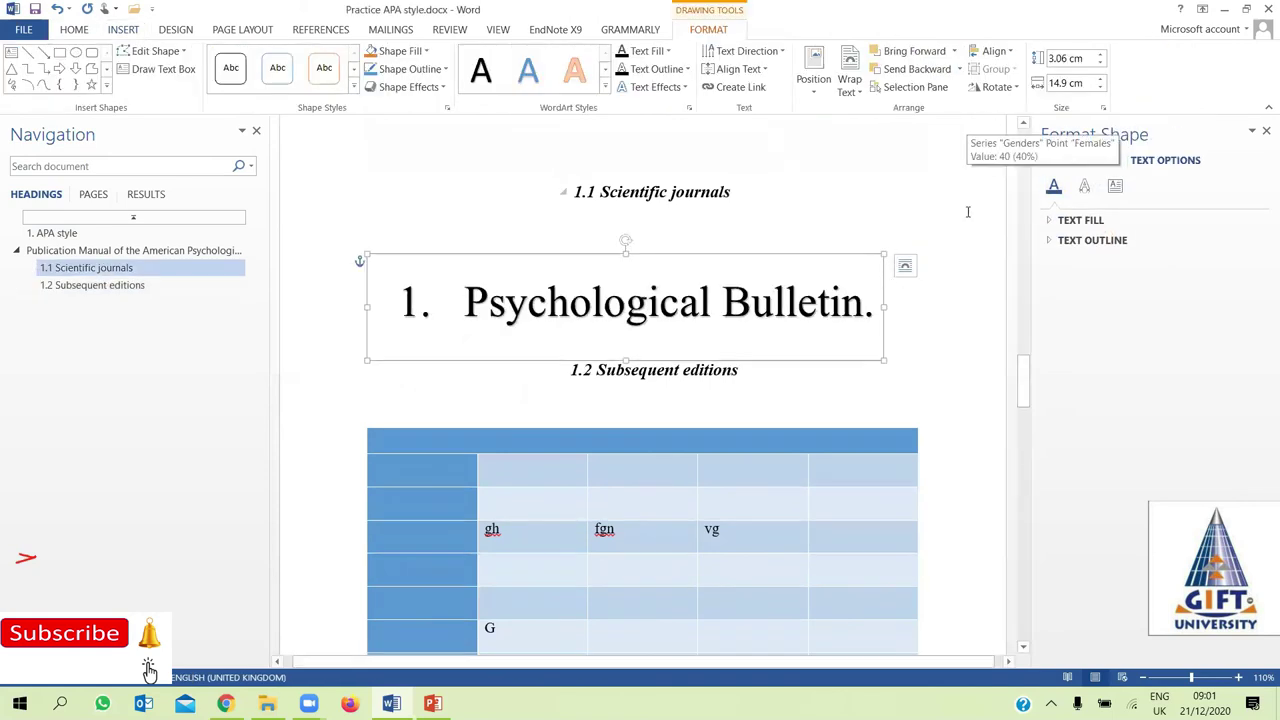
pyautogui.click(740, 370)
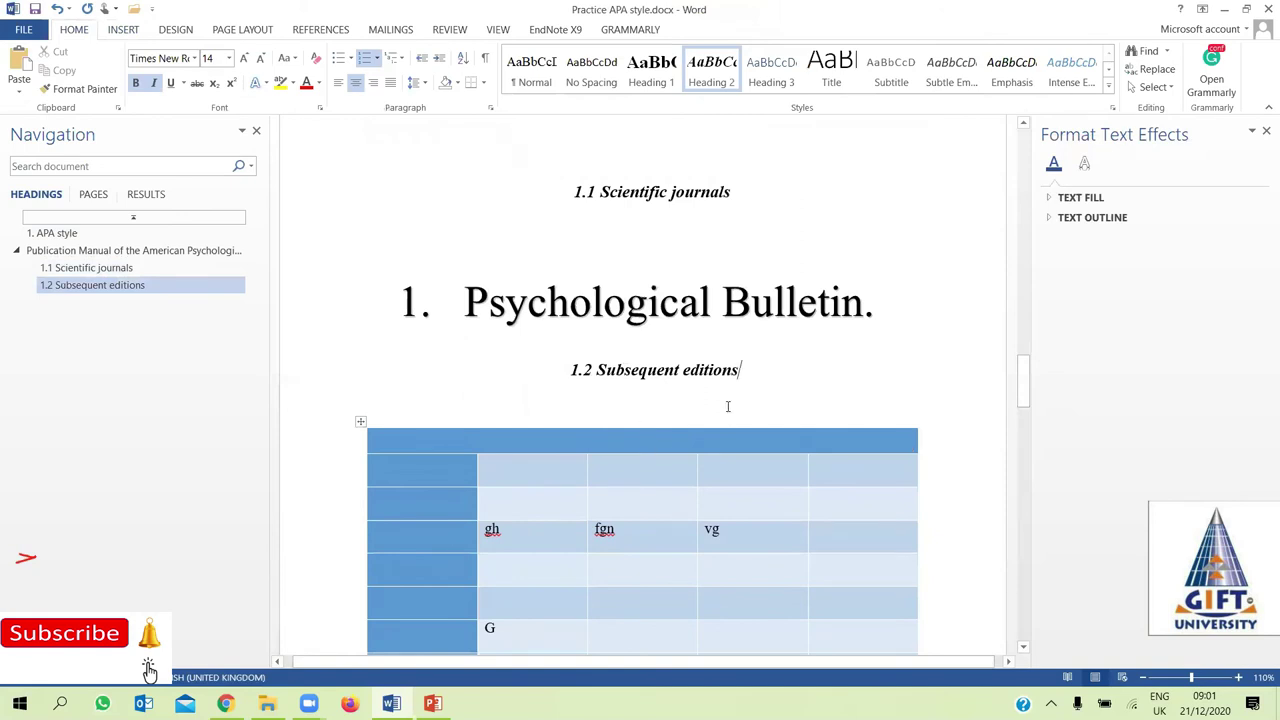
pyautogui.click(817, 305)
pyautogui.click(488, 300)
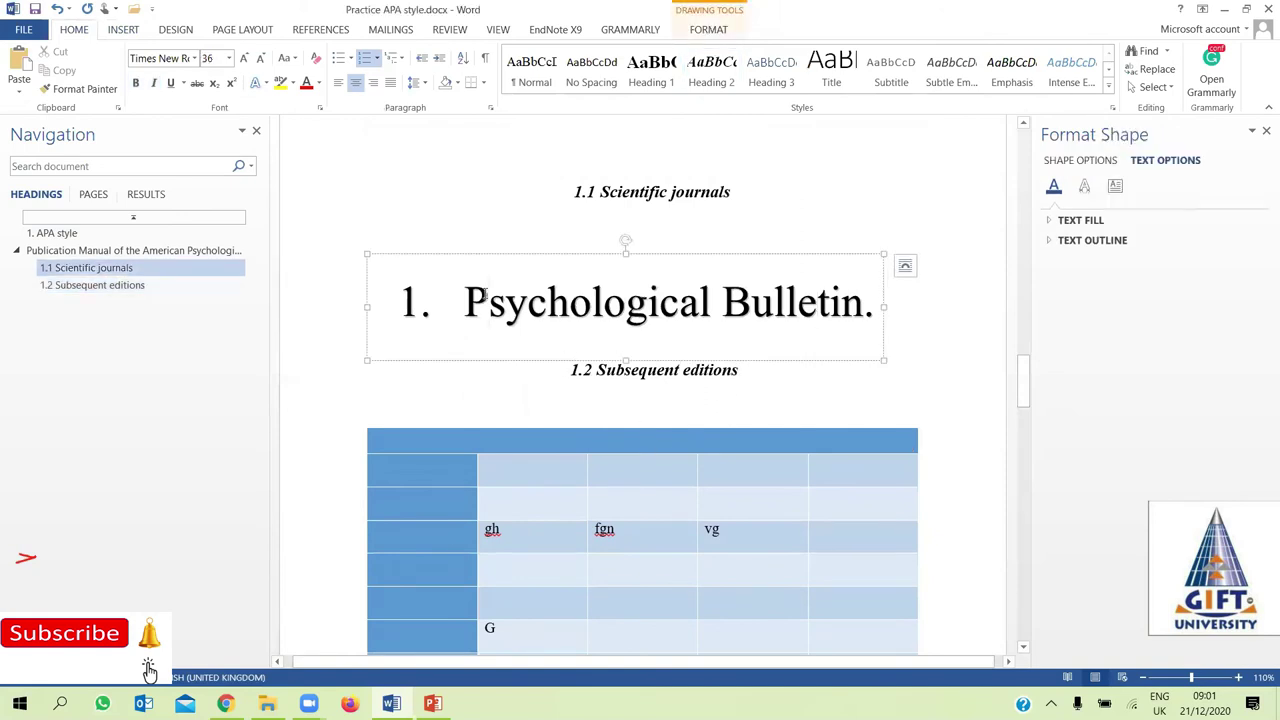
# Insert a second 'Your text here' WordArt and adjust the selection around the heading line
pyautogui.click(123, 29)
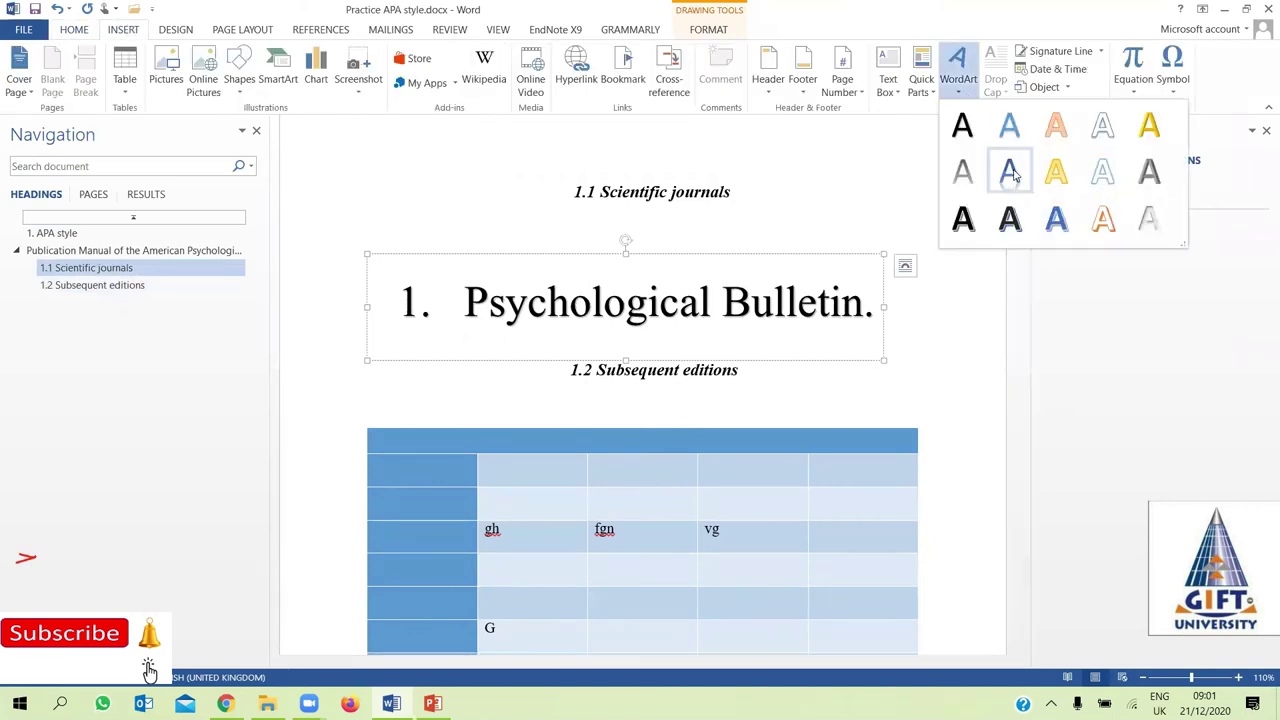
pyautogui.click(1057, 176)
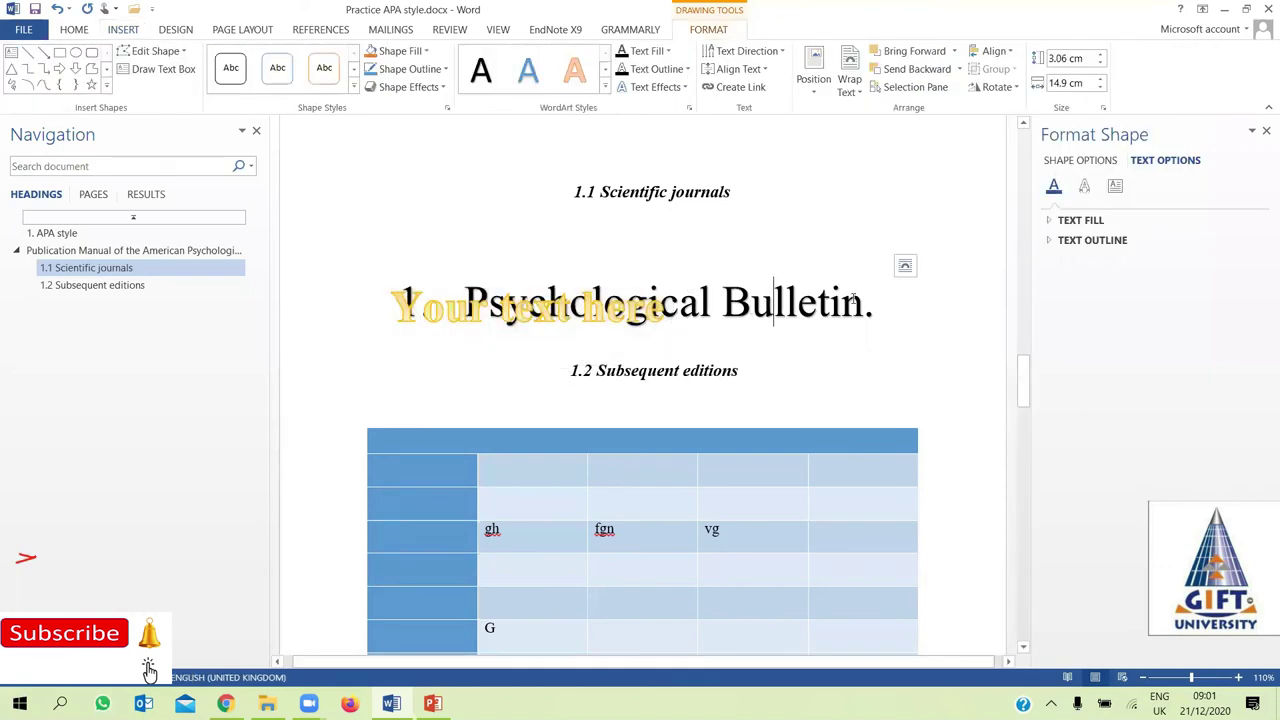
pyautogui.moveTo(864, 300); pyautogui.dragTo(456, 281)
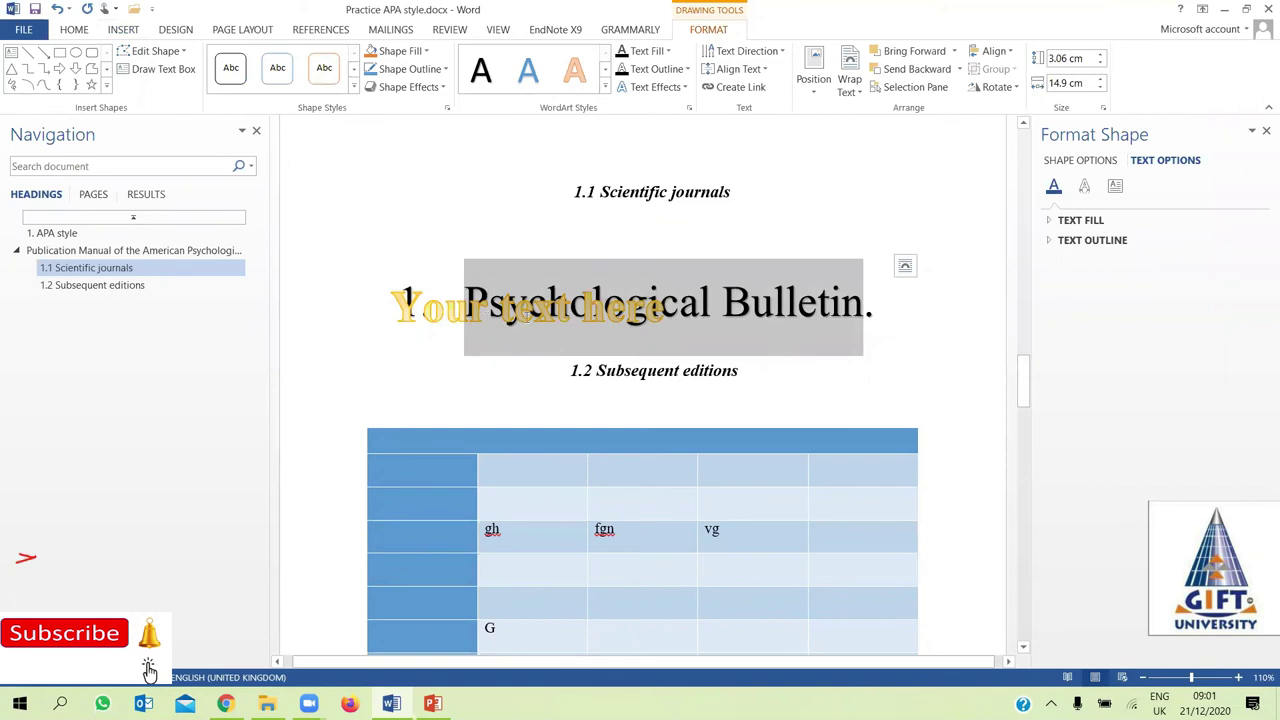
pyautogui.click(493, 356)
pyautogui.click(403, 305)
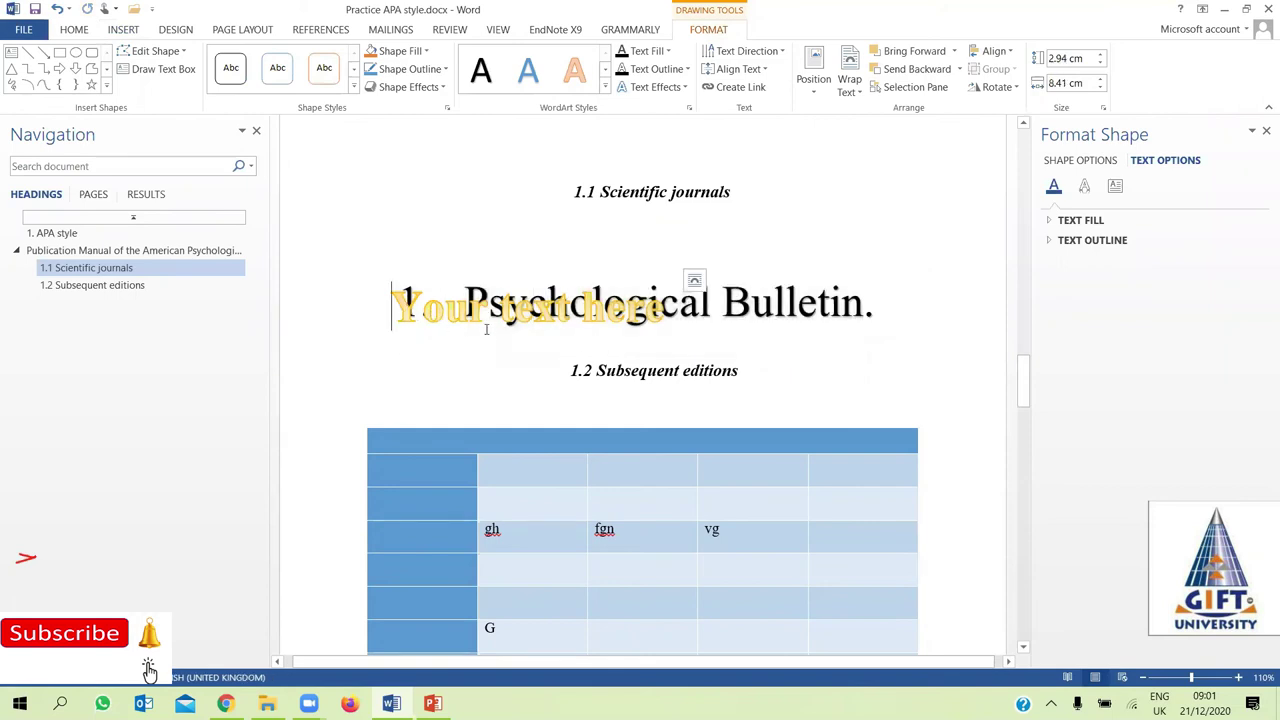
pyautogui.moveTo(446, 334); pyautogui.dragTo(425, 344)
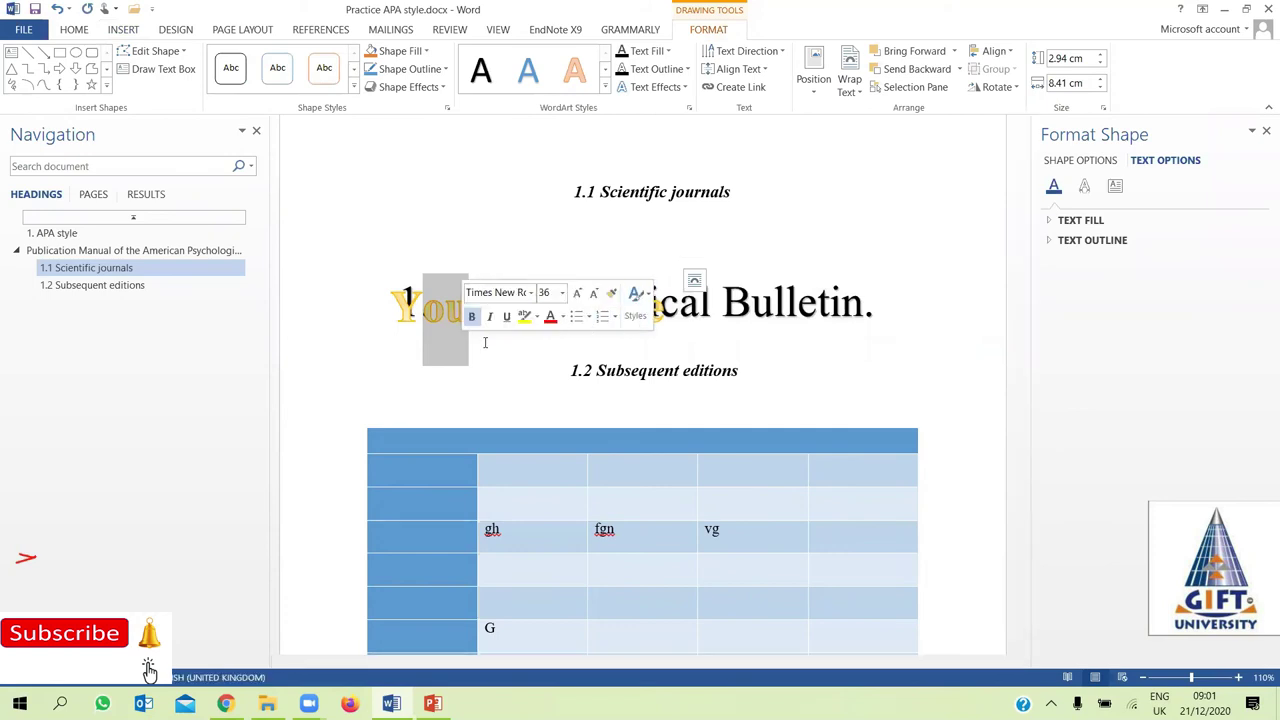
pyautogui.click(425, 344)
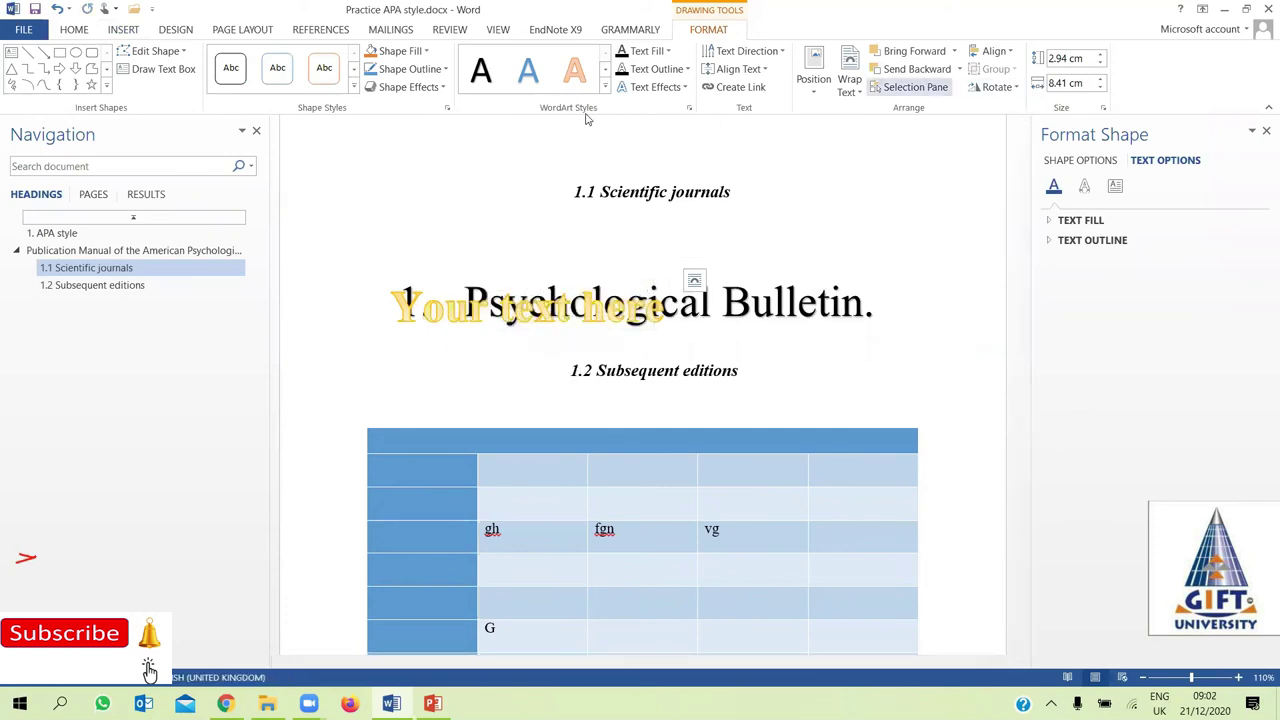
pyautogui.click(74, 29)
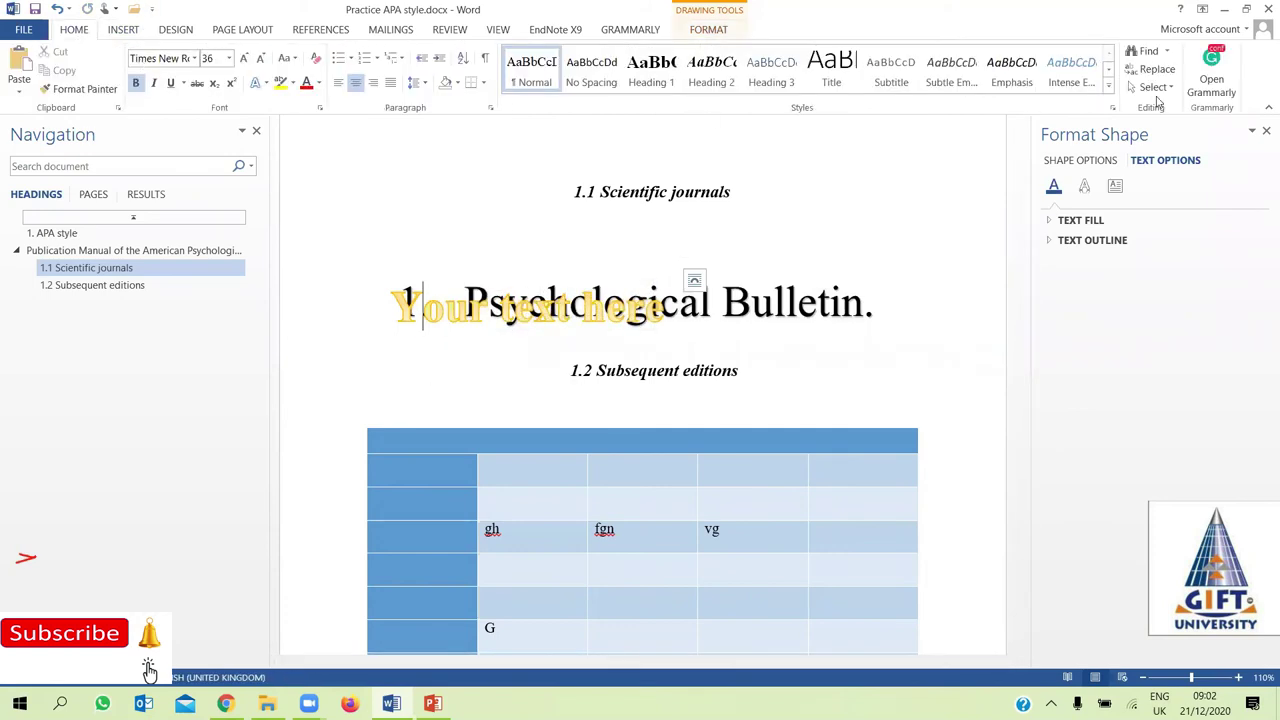
# Insert and move a blue WordArt, then delete both the blue and yellow WordArt boxes
pyautogui.click(121, 30)
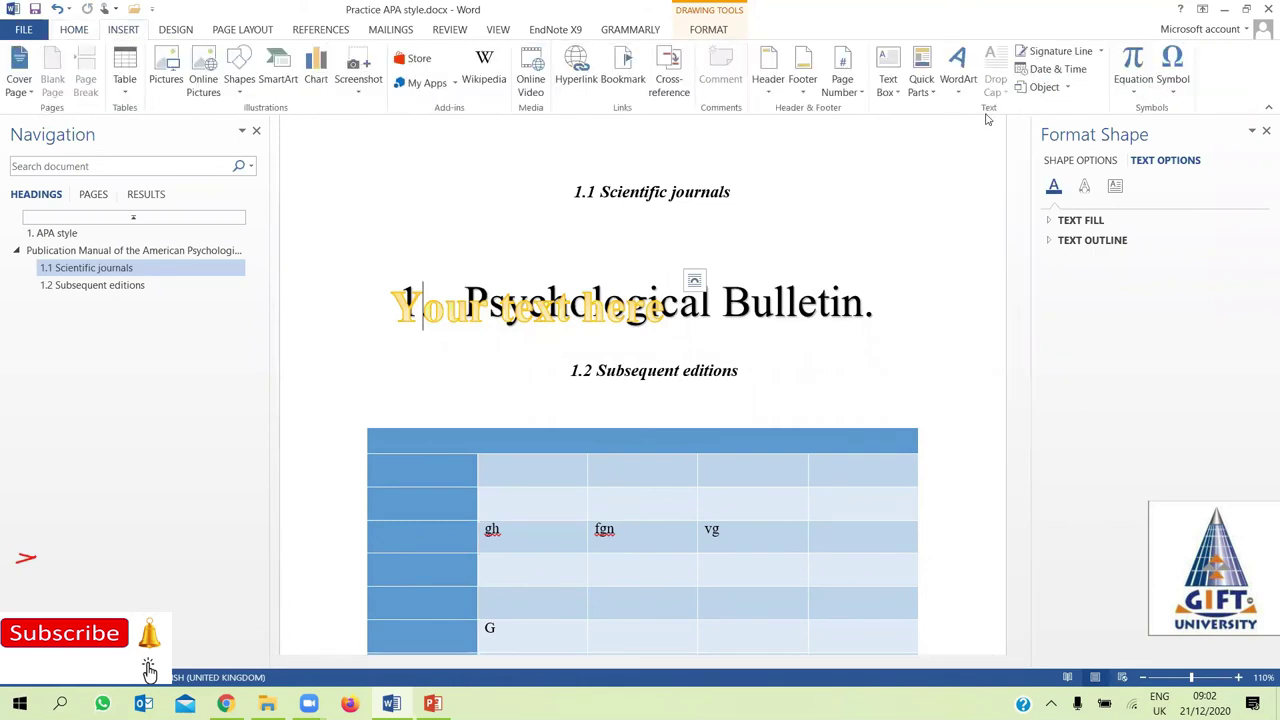
pyautogui.click(958, 70)
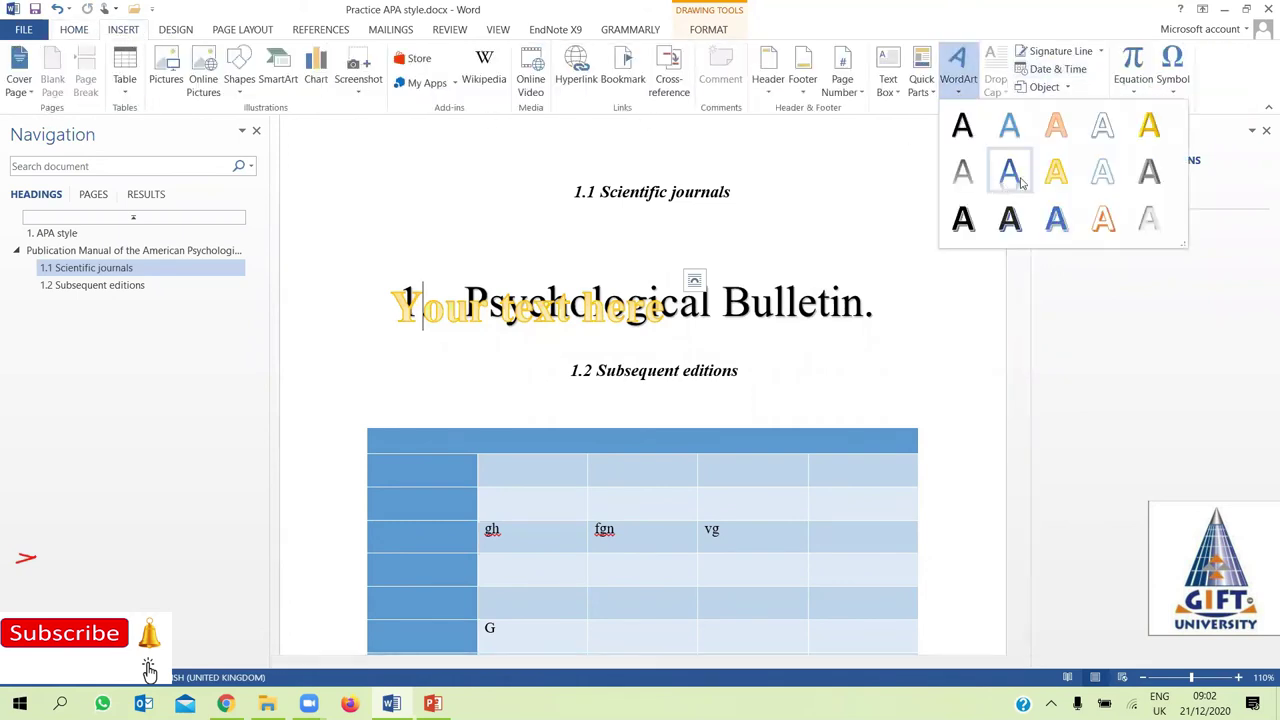
pyautogui.click(1057, 215)
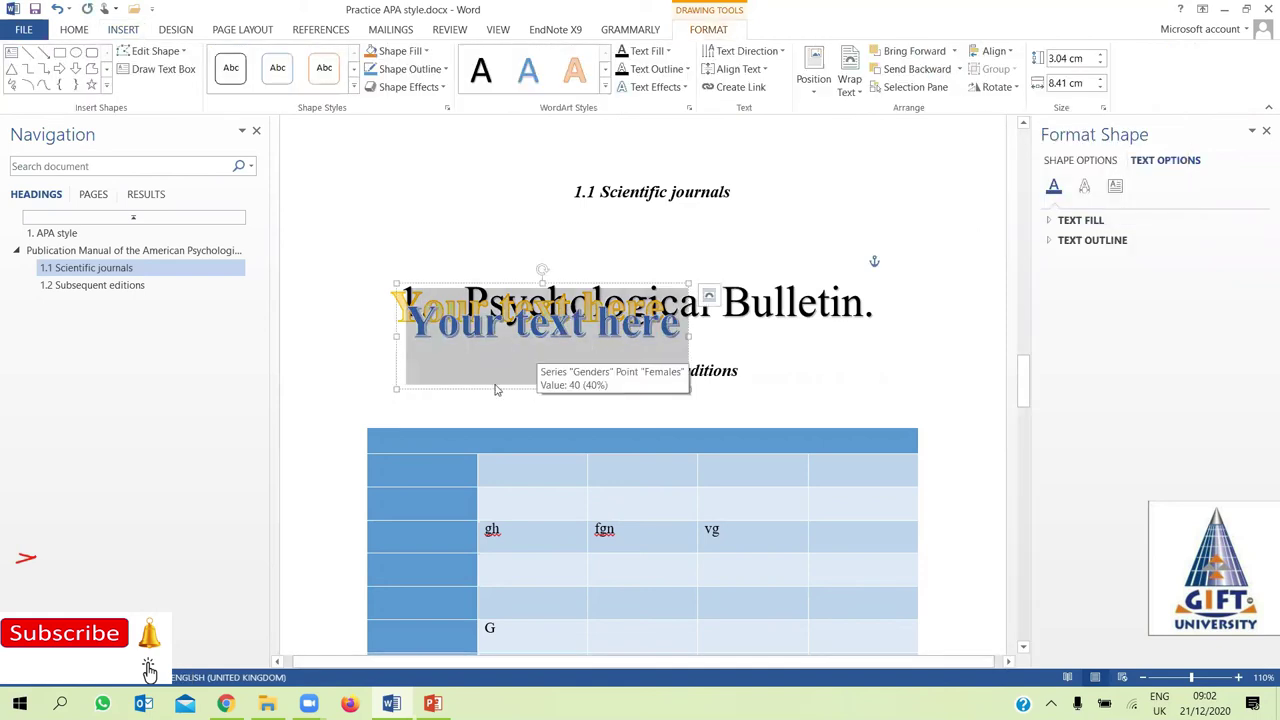
pyautogui.moveTo(512, 407); pyautogui.dragTo(710, 402)
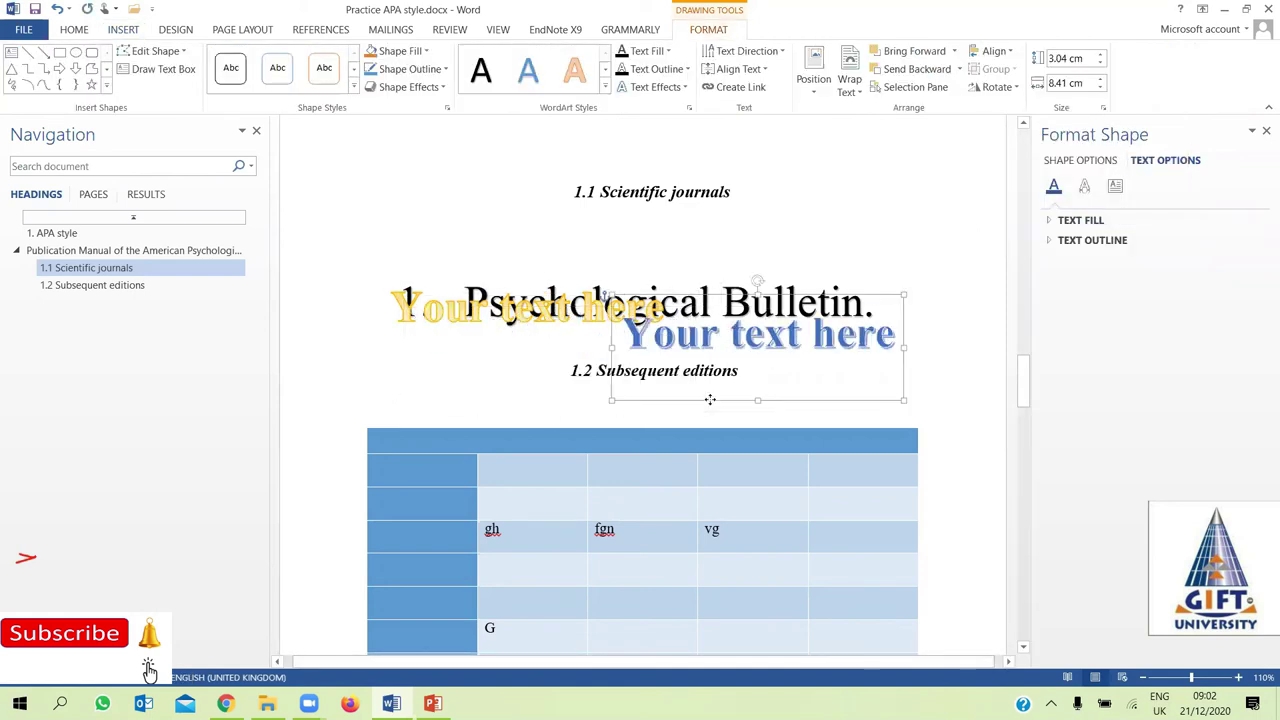
pyautogui.press('Delete')
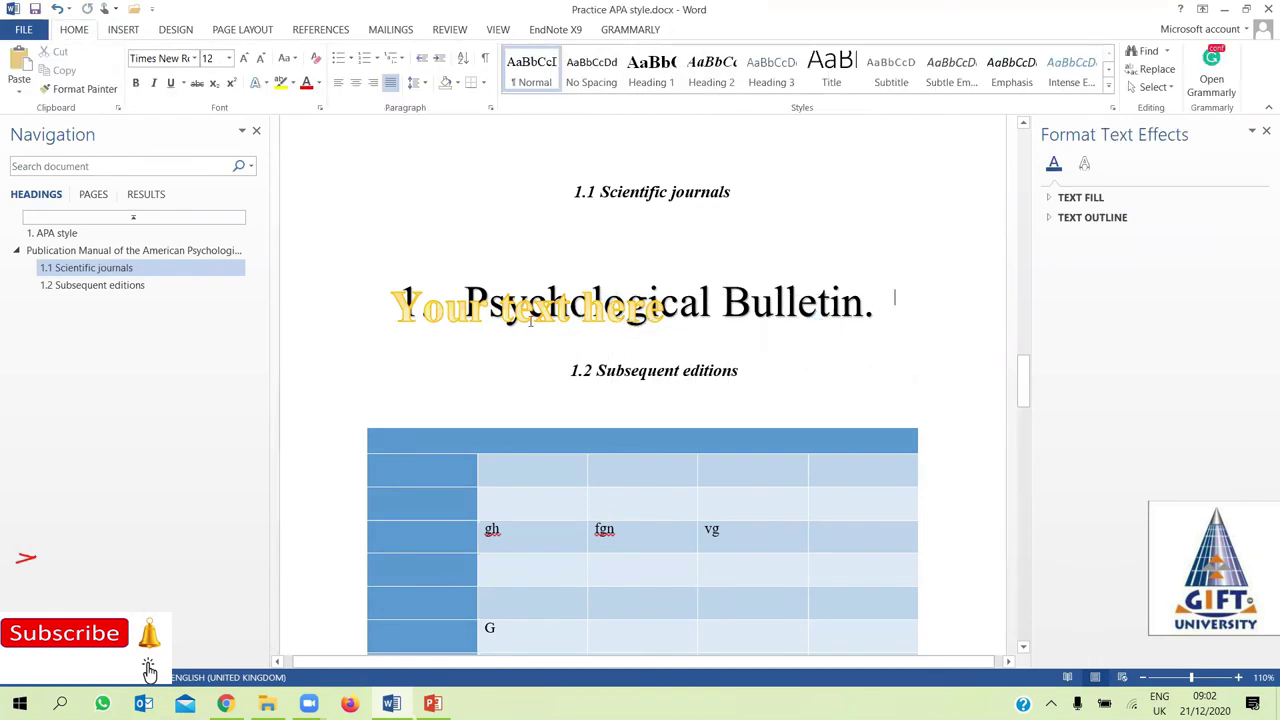
pyautogui.moveTo(452, 366); pyautogui.dragTo(474, 393)
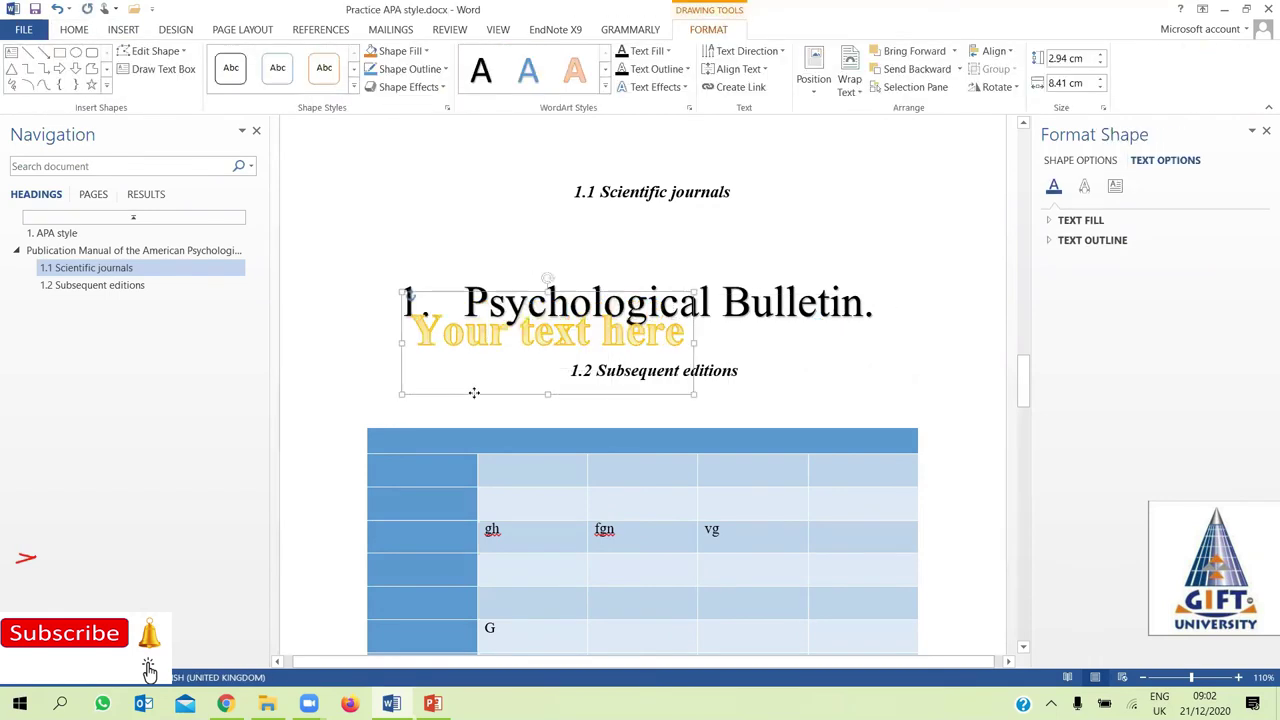
pyautogui.press('Delete')
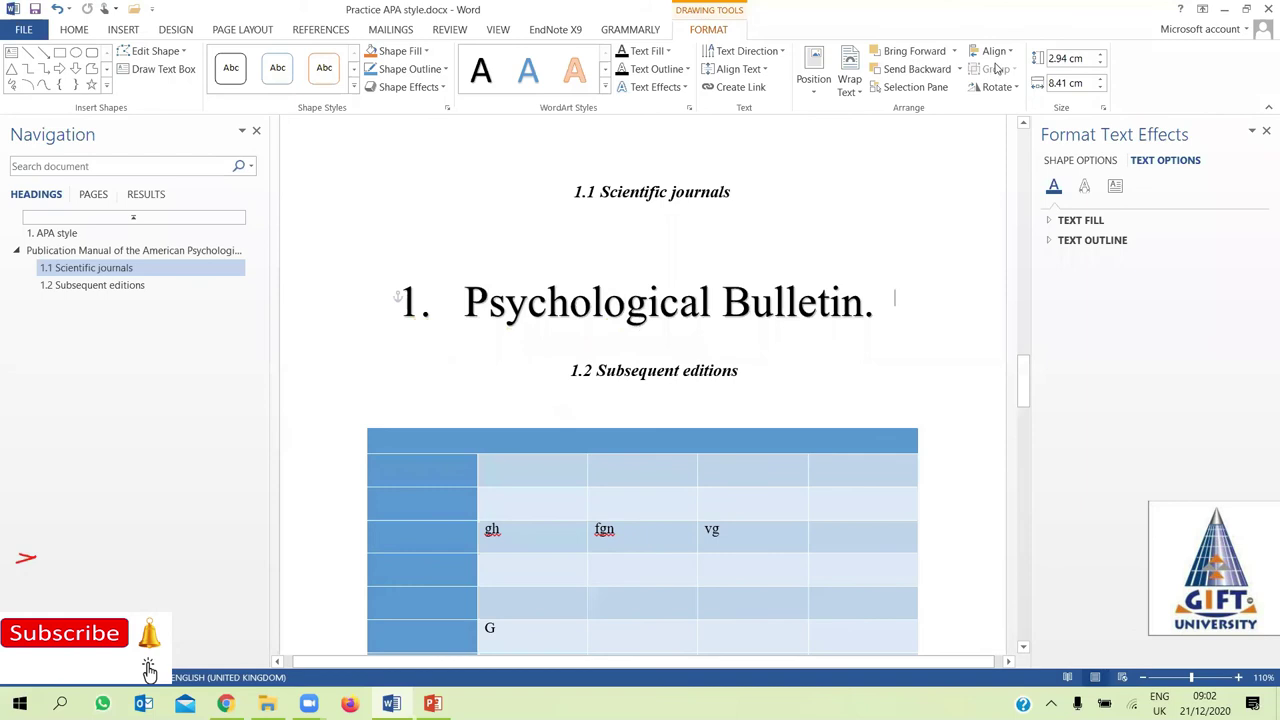
pyautogui.click(136, 35)
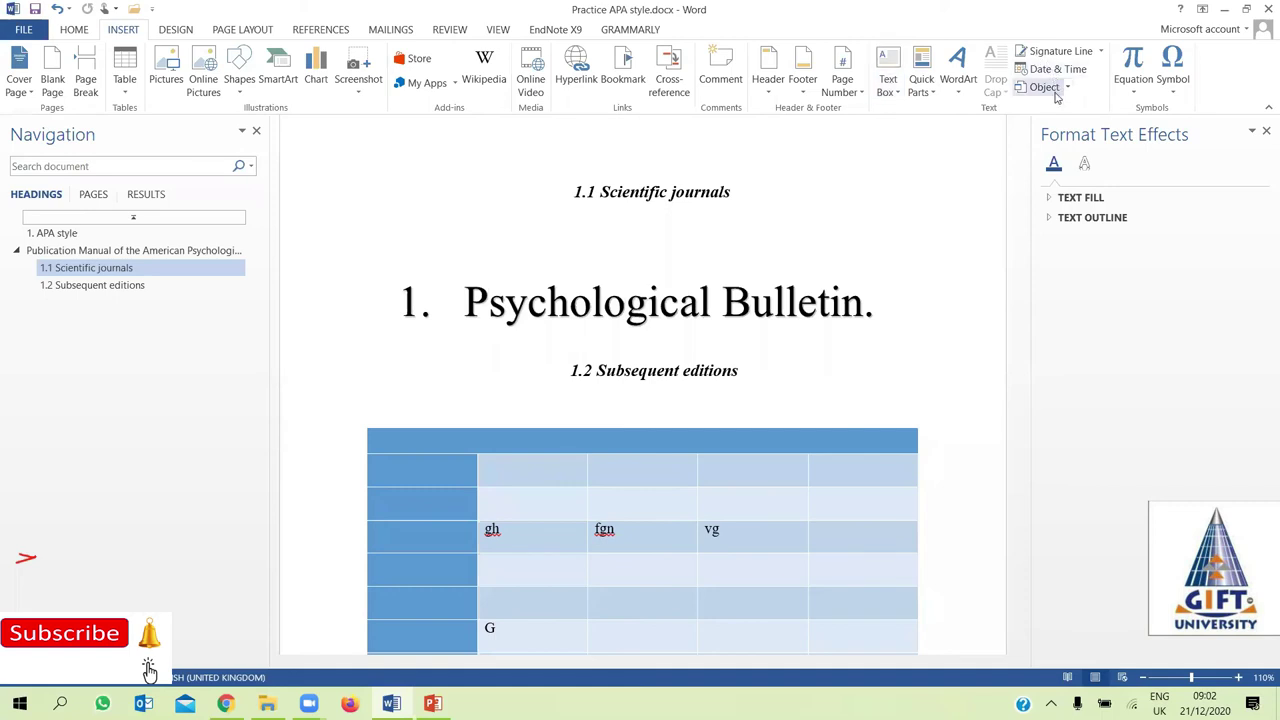
pyautogui.click(1135, 95)
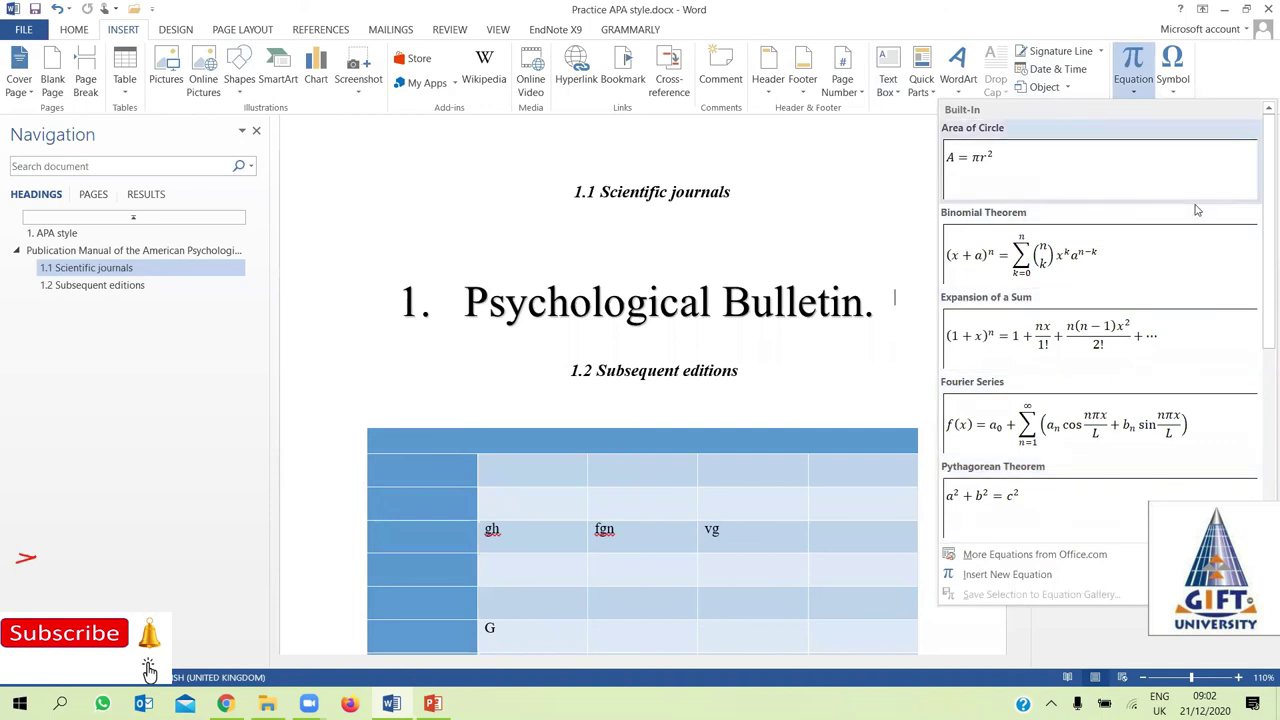
pyautogui.moveTo(1259, 255); pyautogui.dragTo(1262, 455)
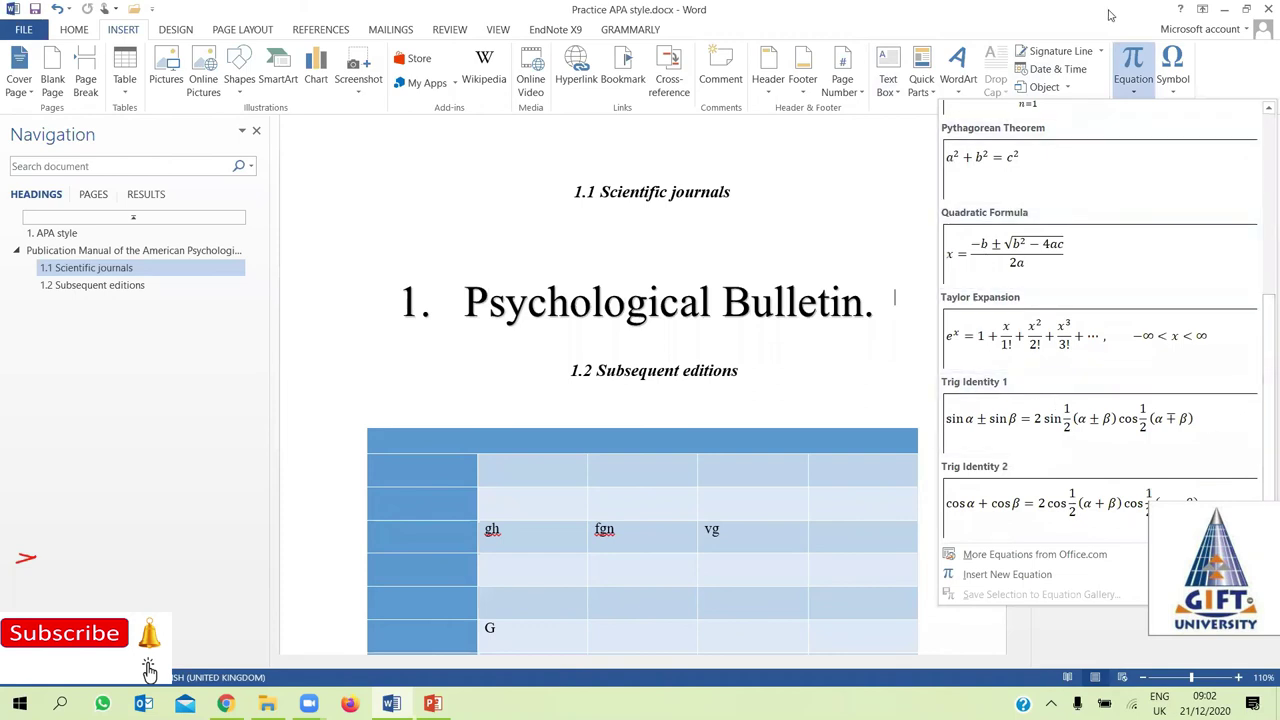
pyautogui.click(1175, 95)
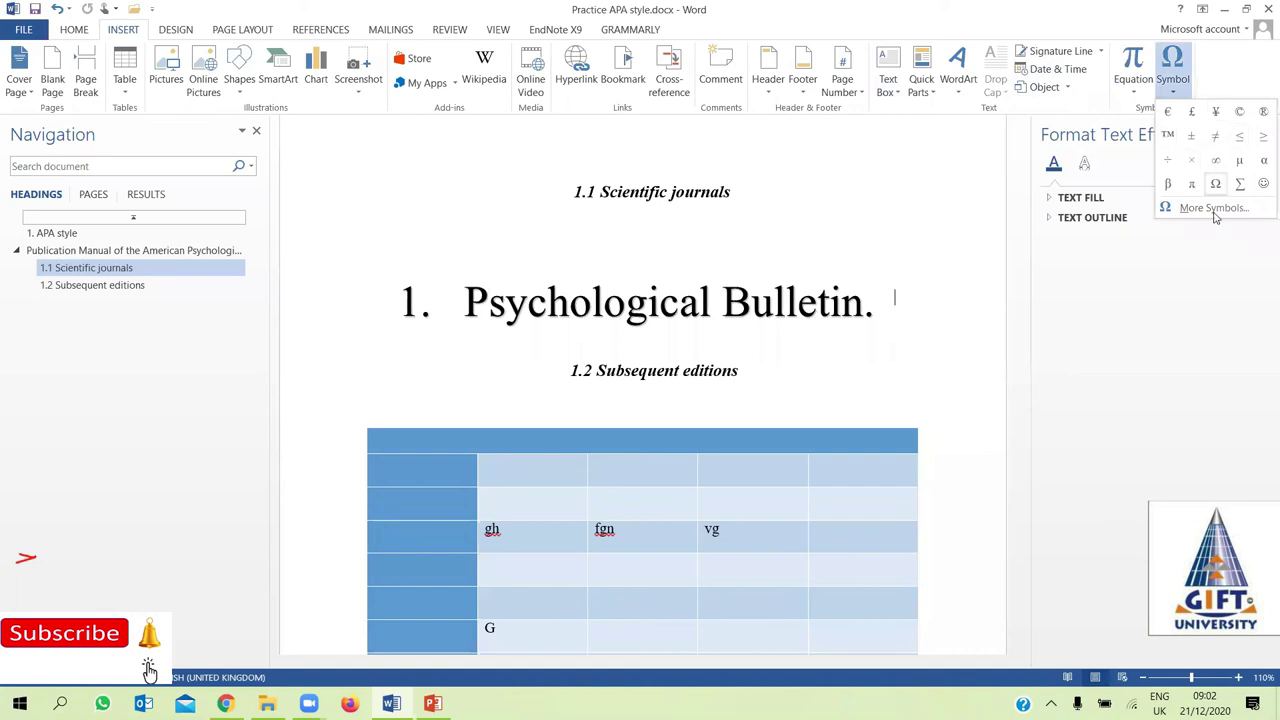
pyautogui.click(1222, 337)
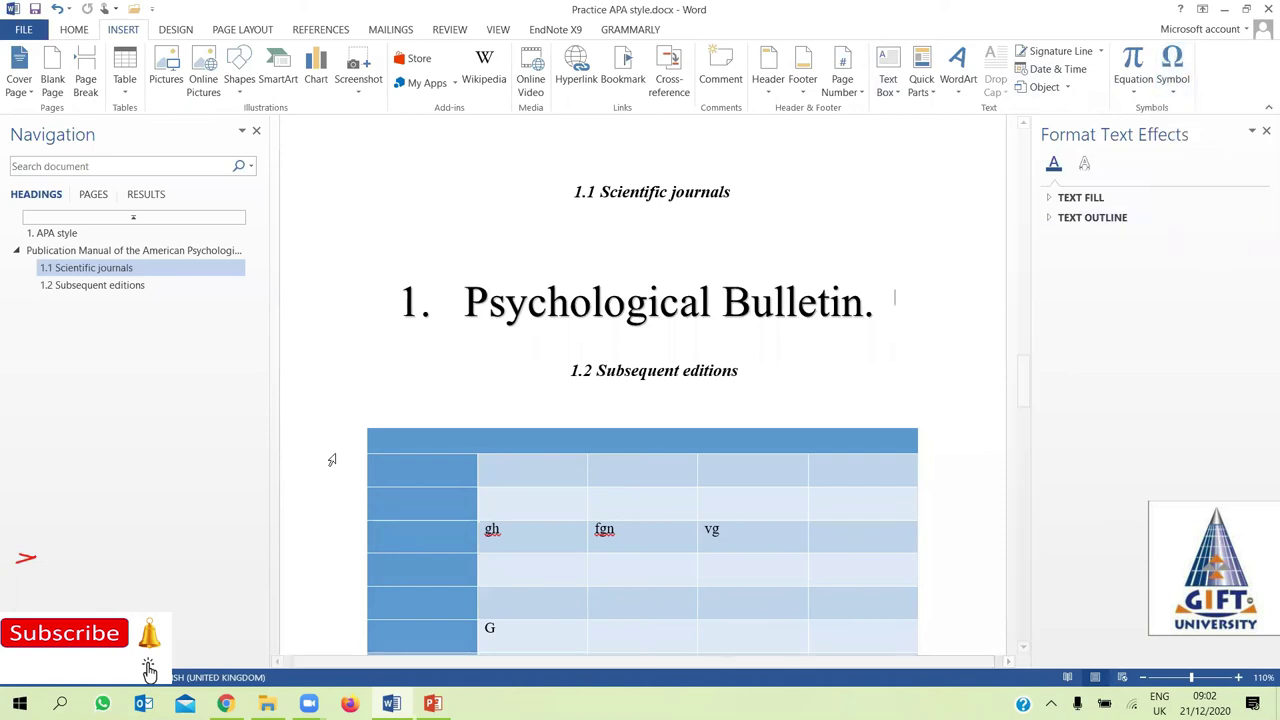
# Open the Borders and Shading dialog on its Page Border tab
pyautogui.click(176, 30)
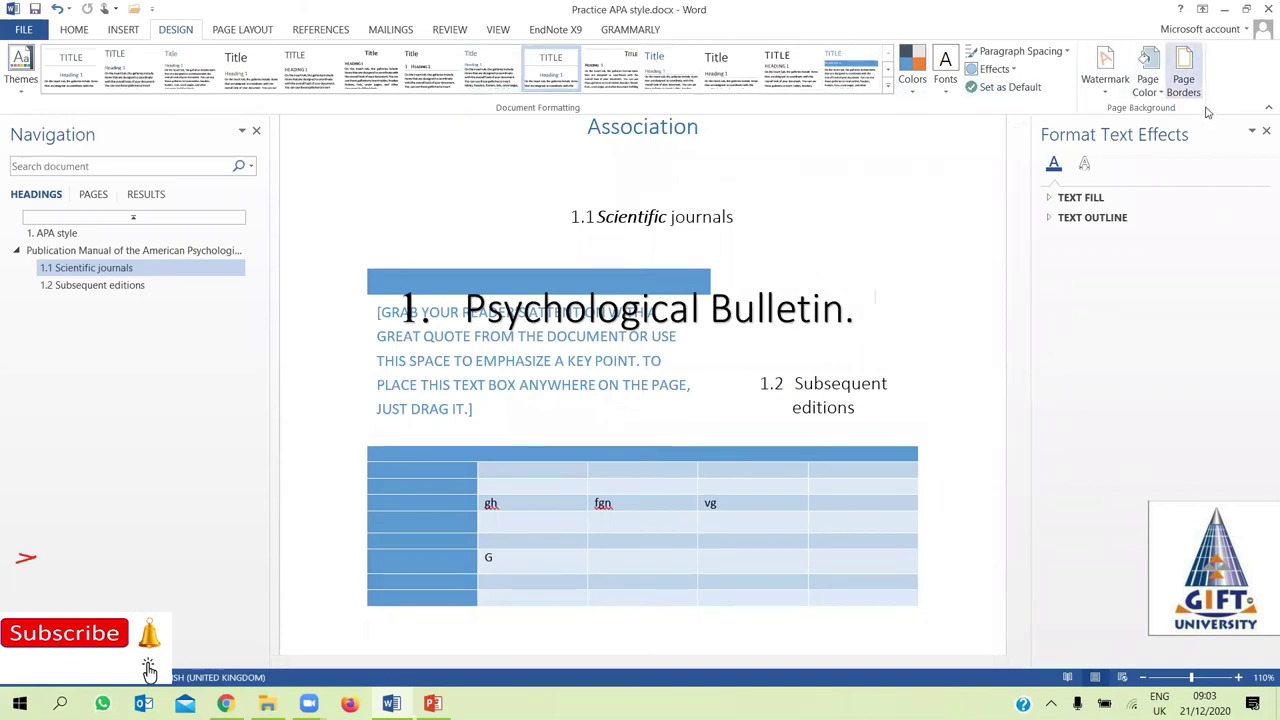
pyautogui.click(1185, 85)
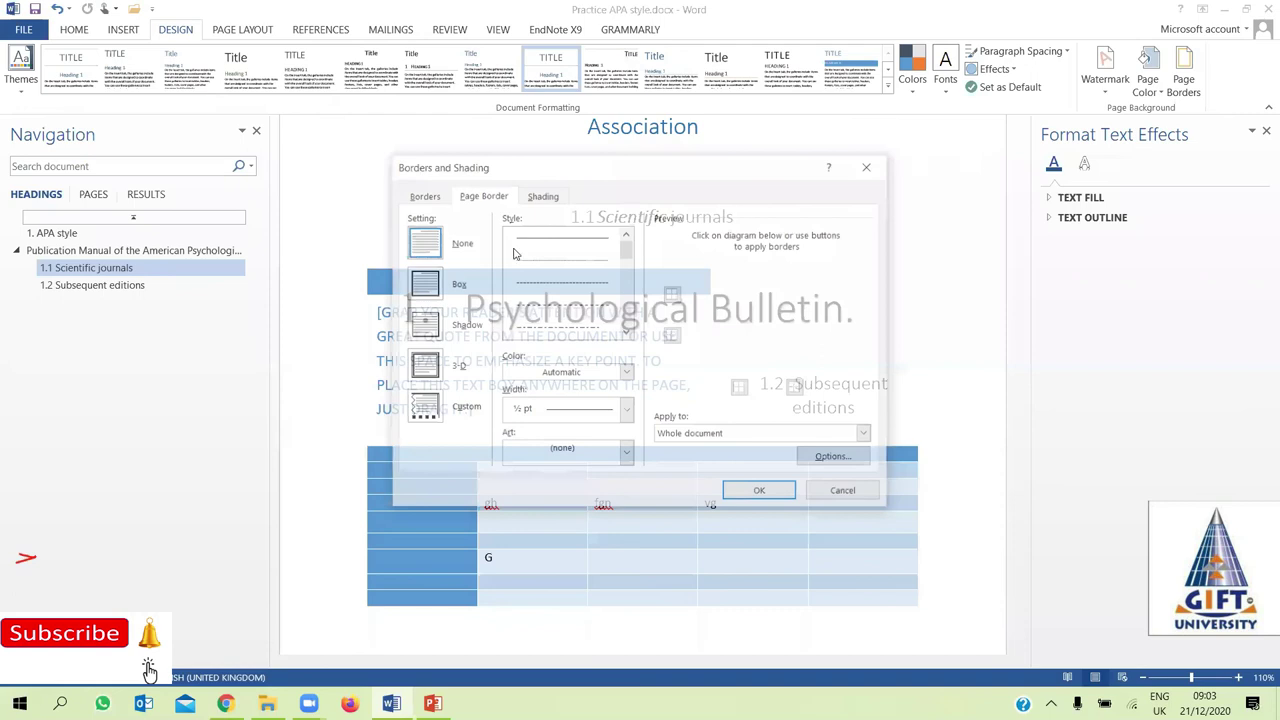
pyautogui.click(422, 195)
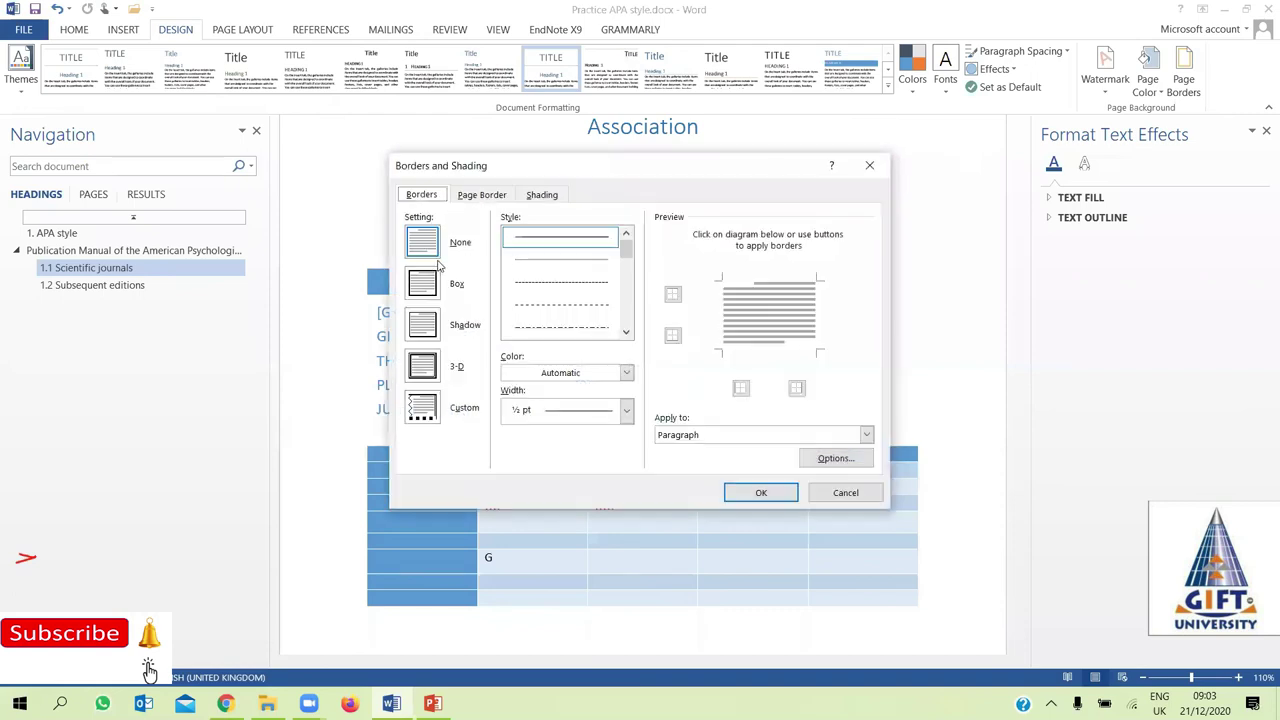
pyautogui.click(877, 165)
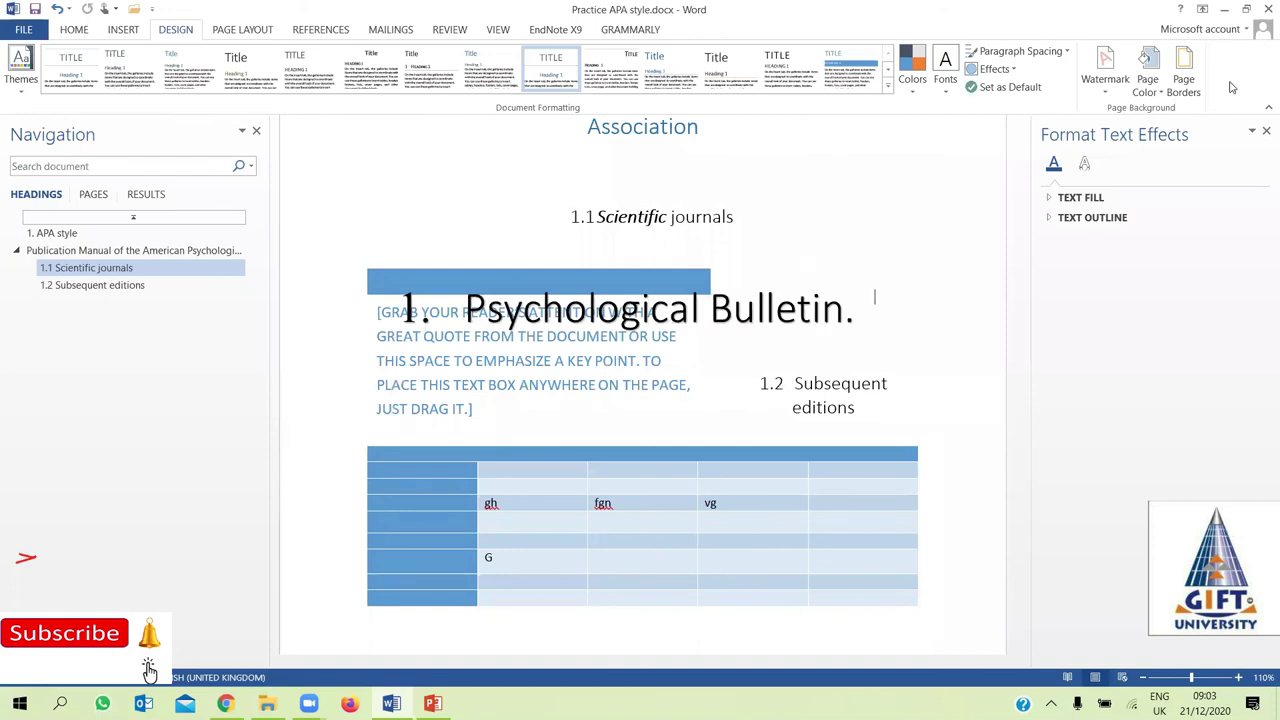
pyautogui.click(1185, 80)
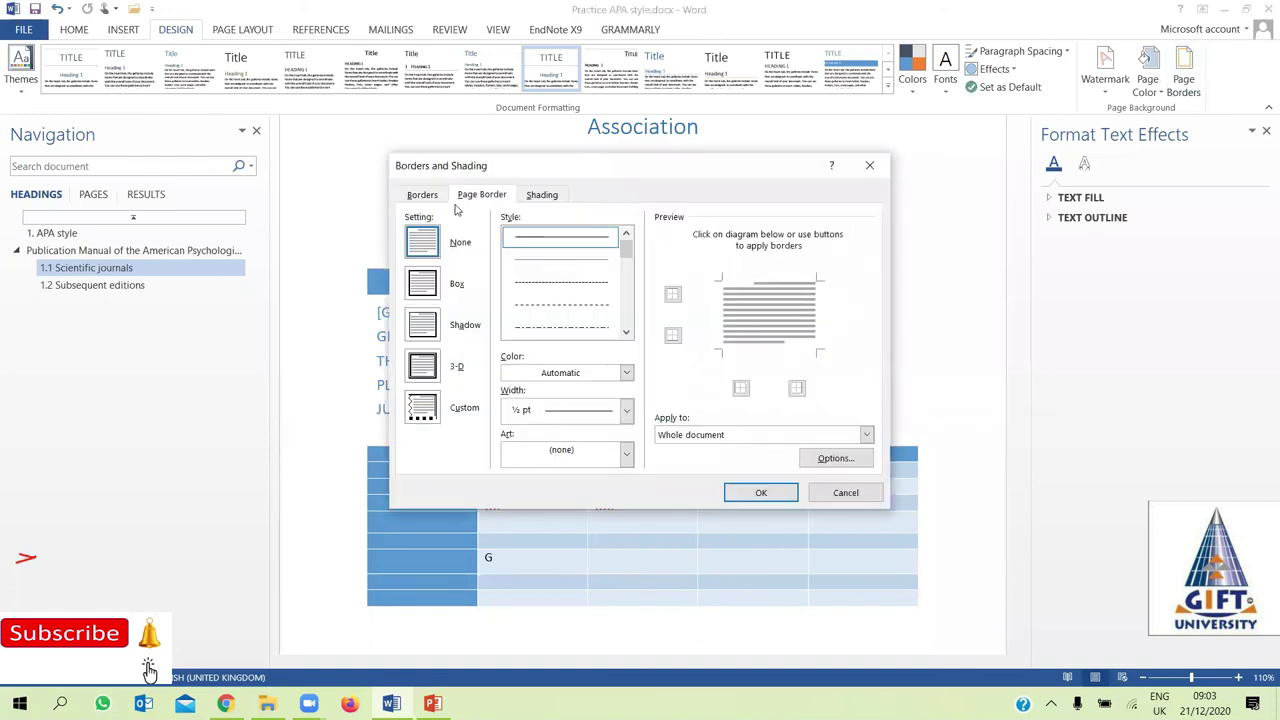
pyautogui.click(424, 195)
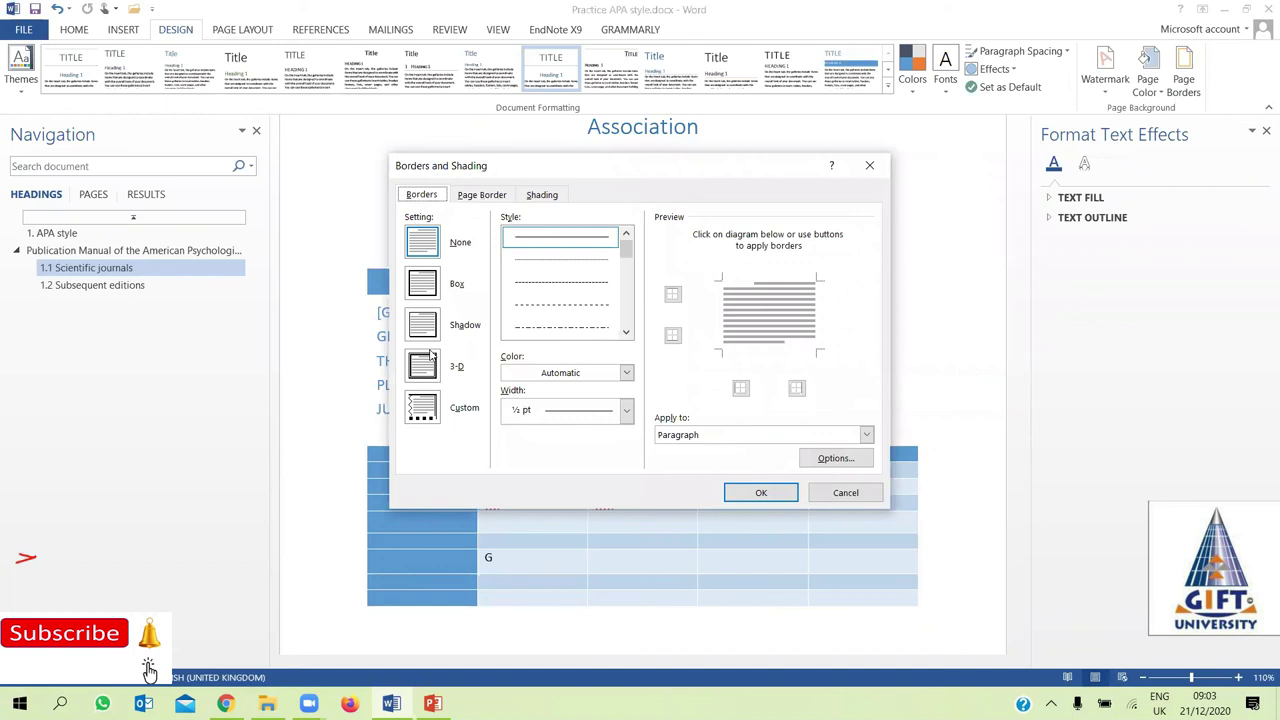
pyautogui.click(482, 194)
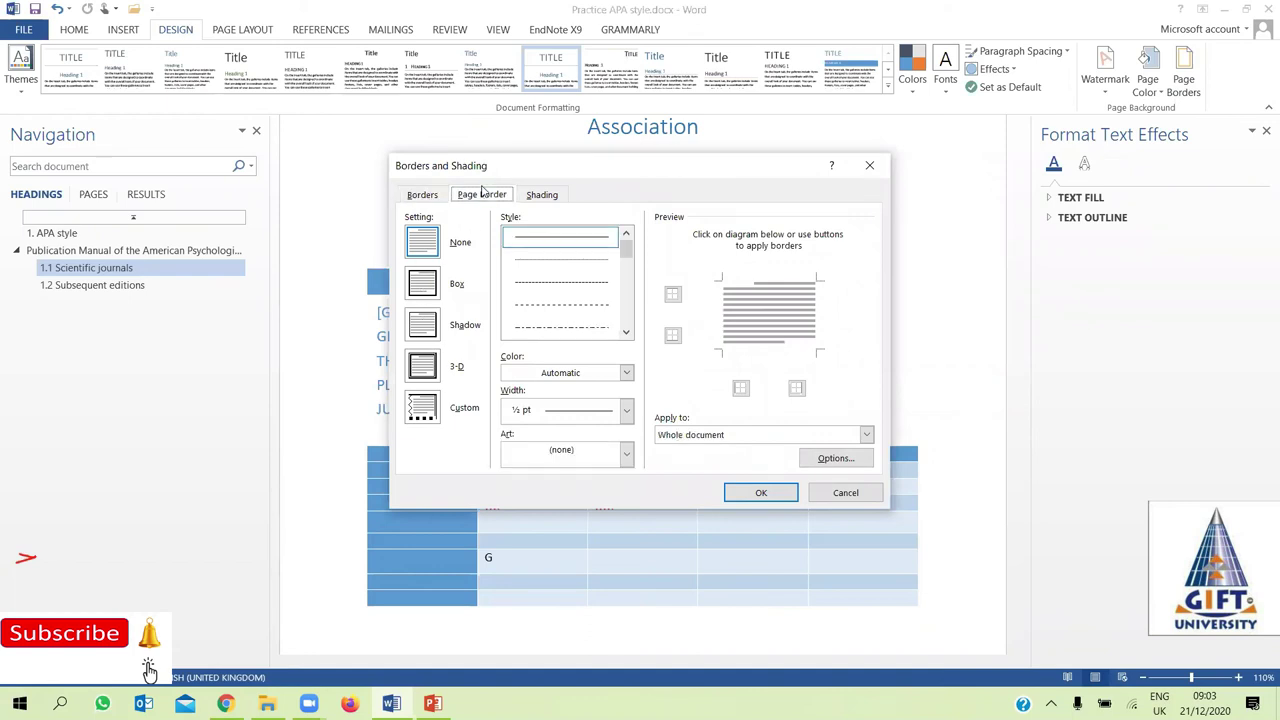
# Choose a Box border in the thickest 3 pt style, applied to the whole document
pyautogui.moveTo(625, 254); pyautogui.dragTo(624, 272)
pyautogui.click(560, 328)
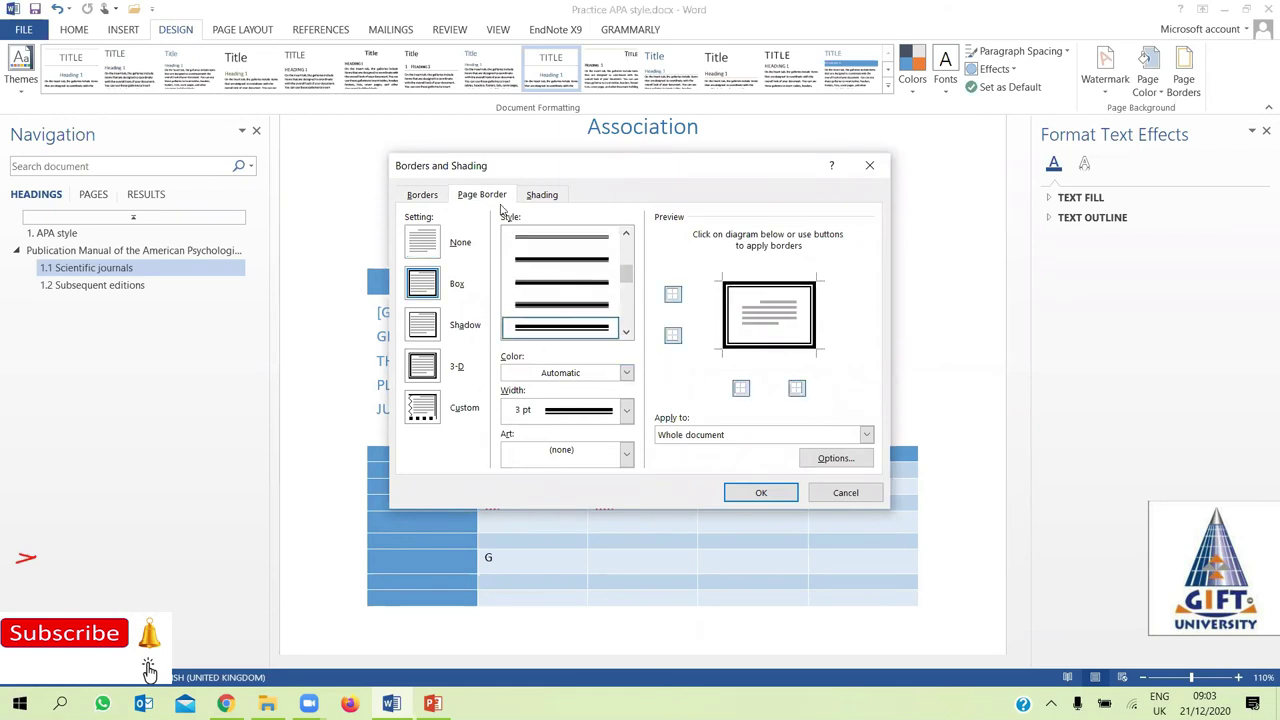
pyautogui.click(543, 197)
pyautogui.click(487, 195)
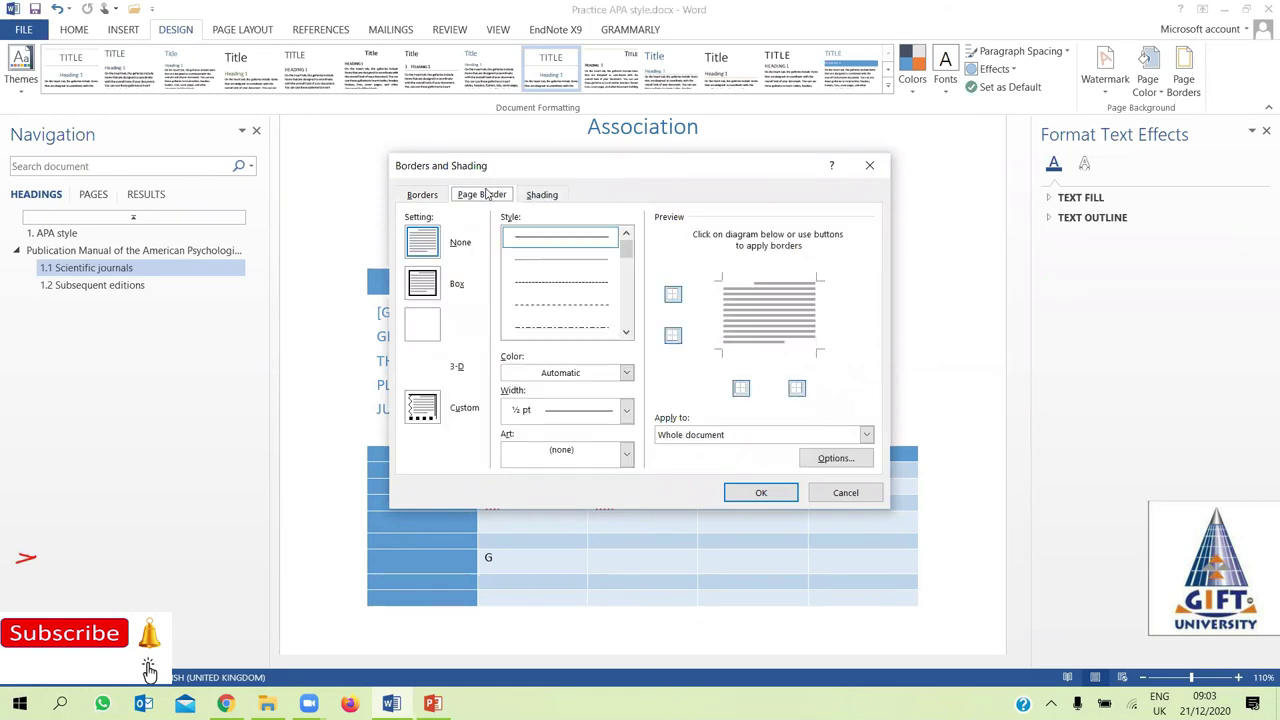
pyautogui.click(722, 434)
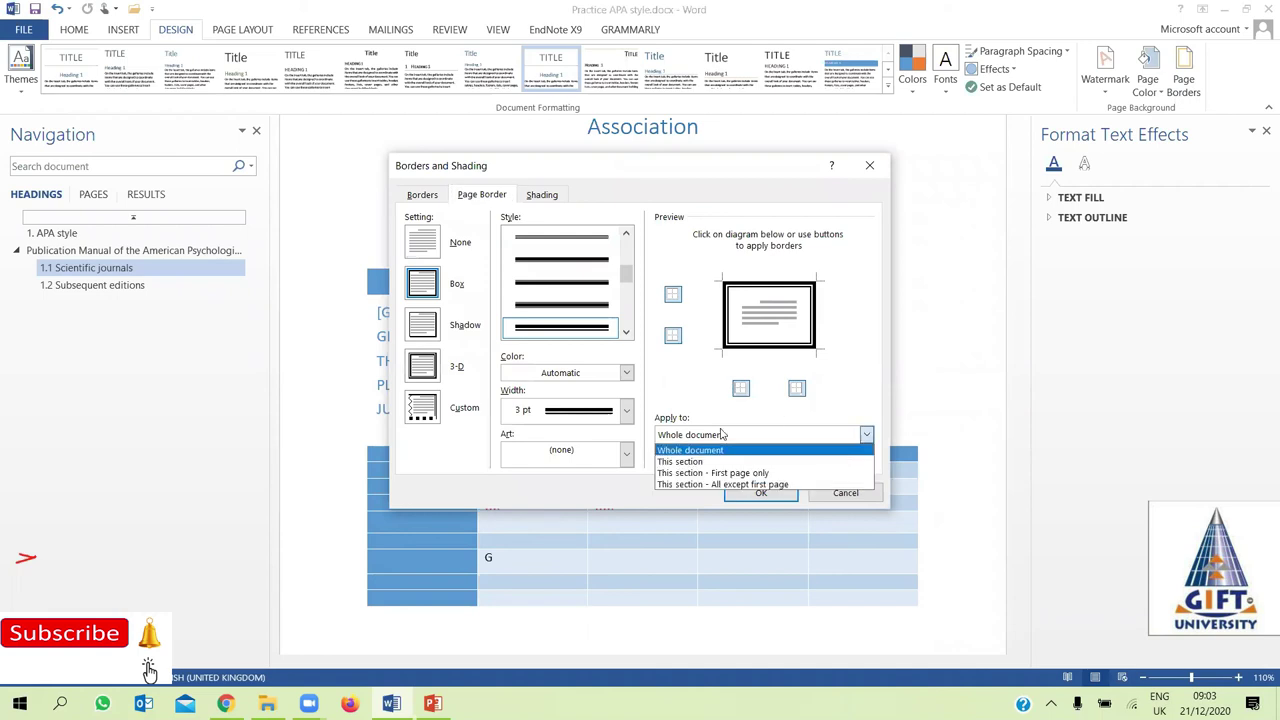
pyautogui.click(728, 450)
pyautogui.click(760, 492)
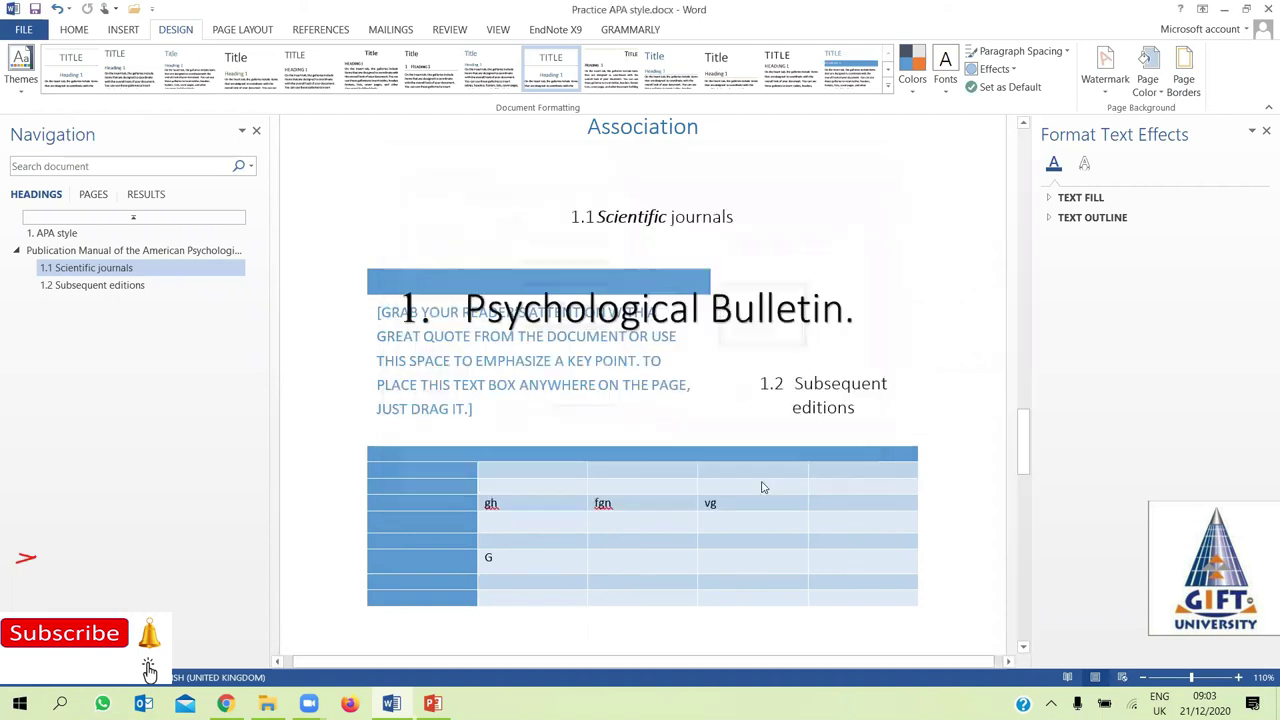
# Set the page colour to light blue, then switch it to a paler blue-grey swatch
pyautogui.moveTo(1025, 440); pyautogui.dragTo(1030, 178)
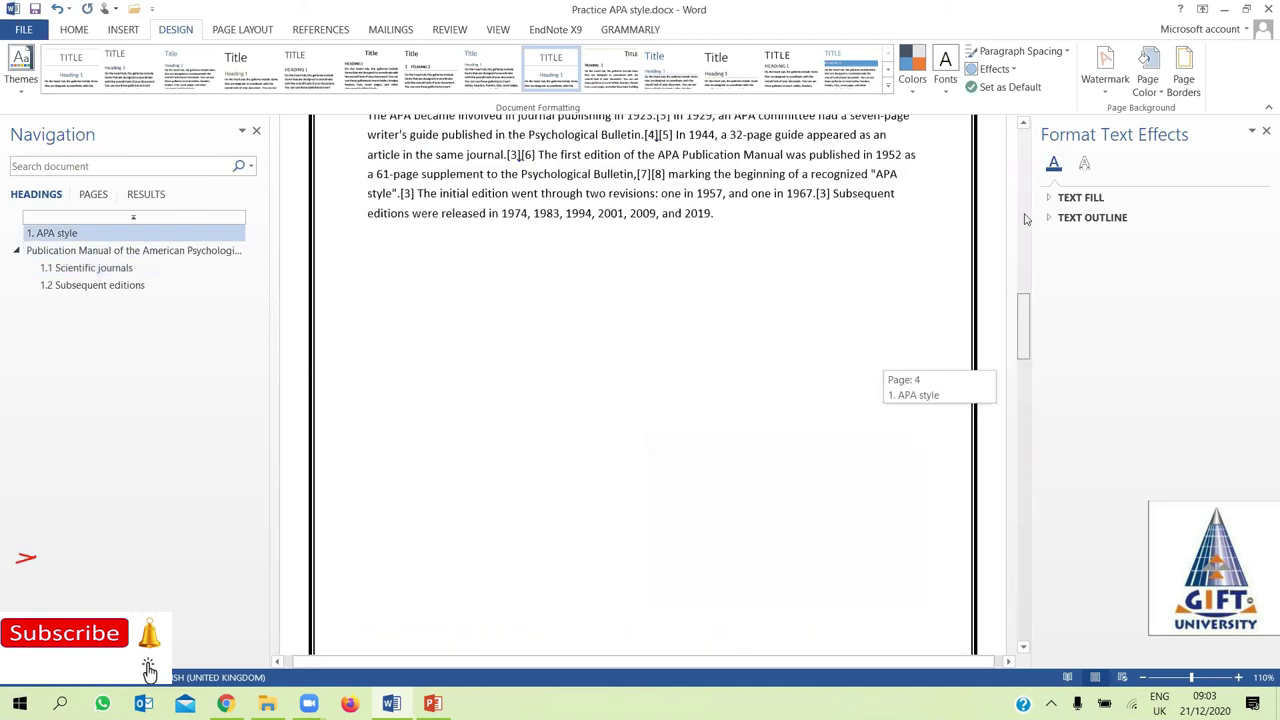
pyautogui.moveTo(1047, 340); pyautogui.dragTo(1047, 340)
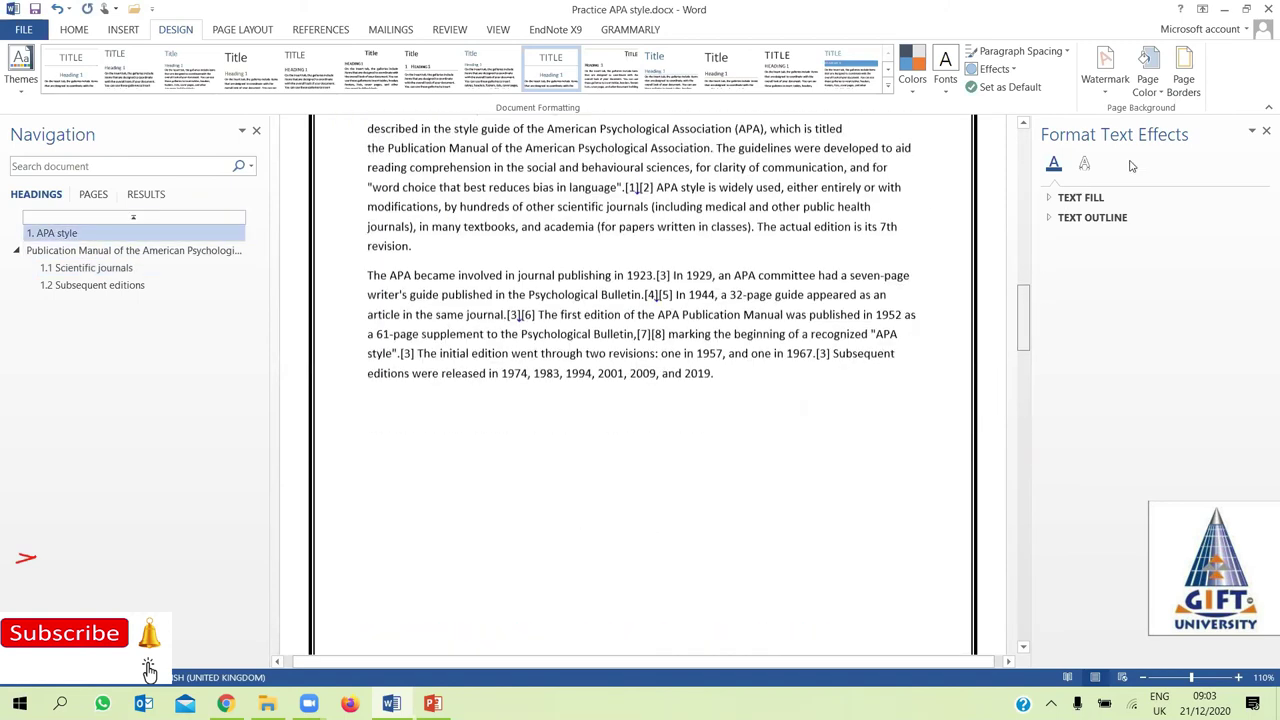
pyautogui.click(1163, 95)
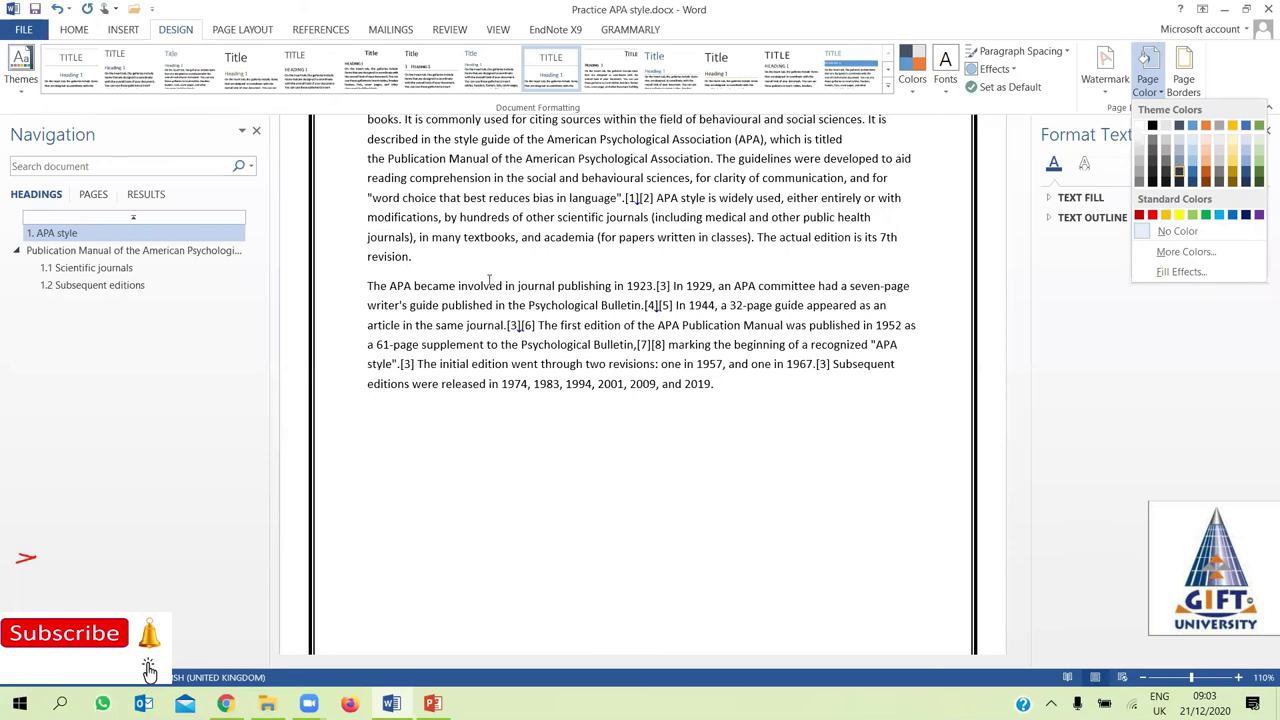
pyautogui.click(1192, 157)
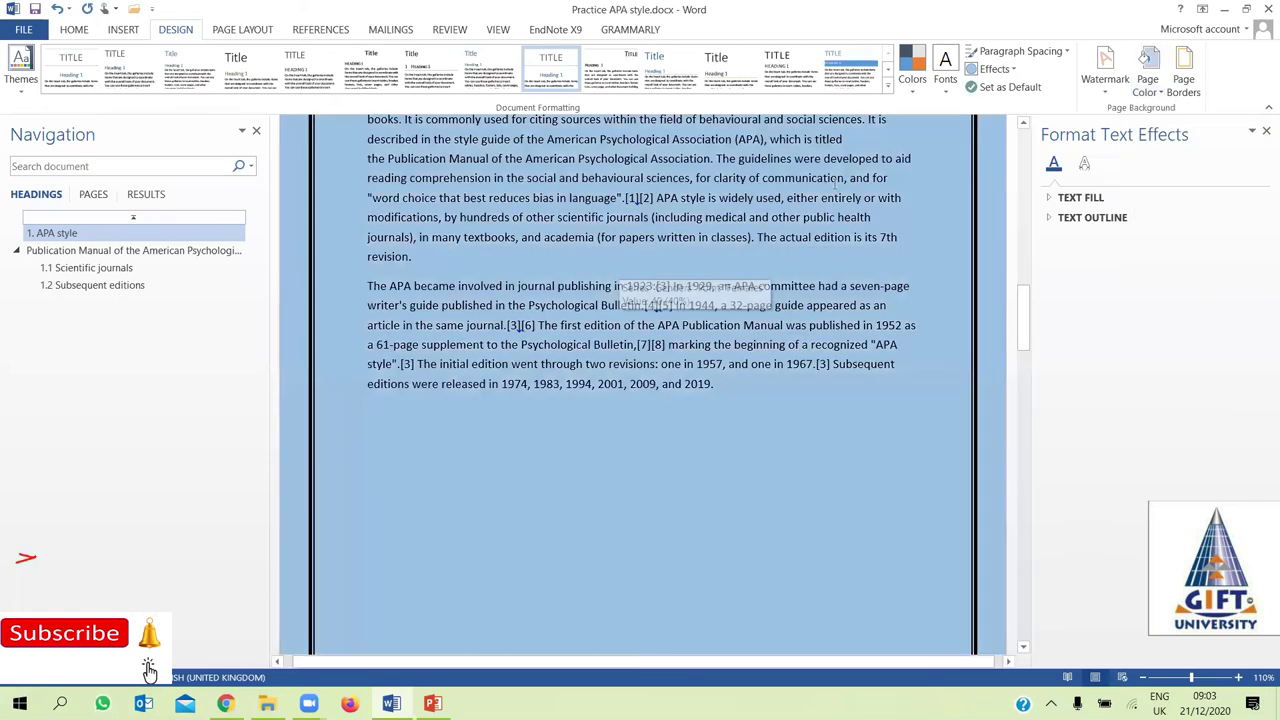
pyautogui.click(1162, 94)
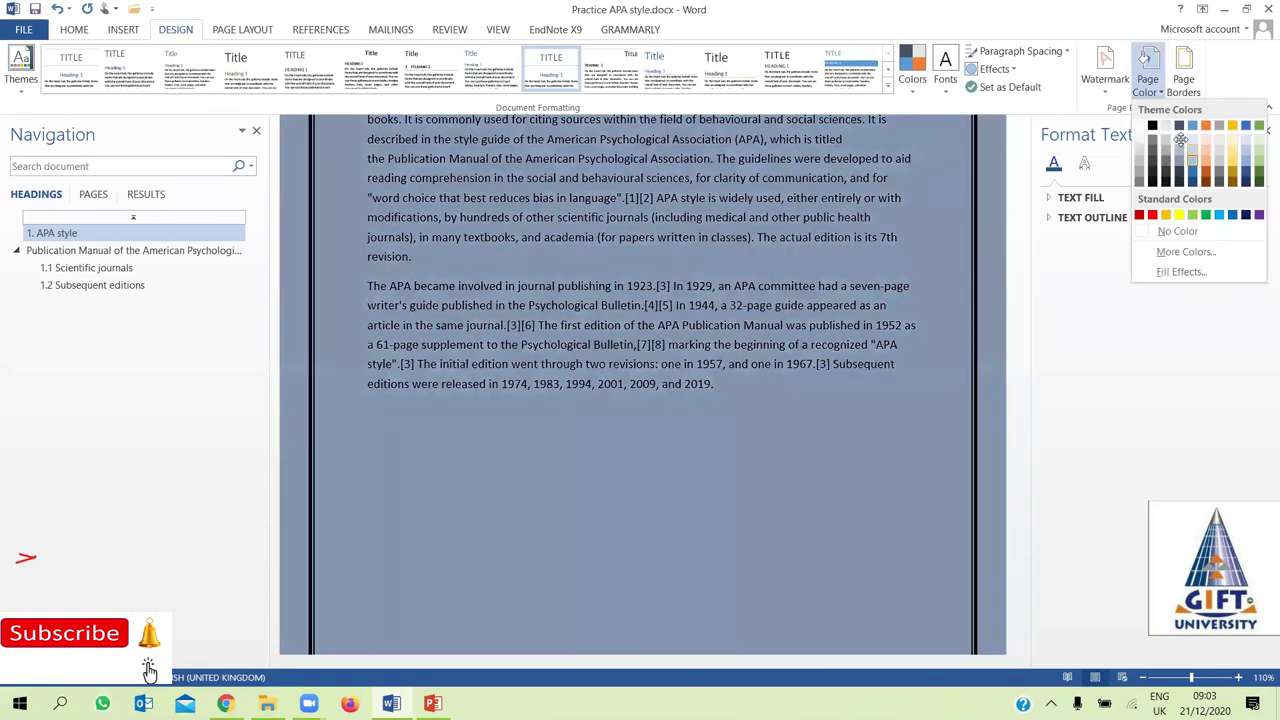
pyautogui.click(926, 228)
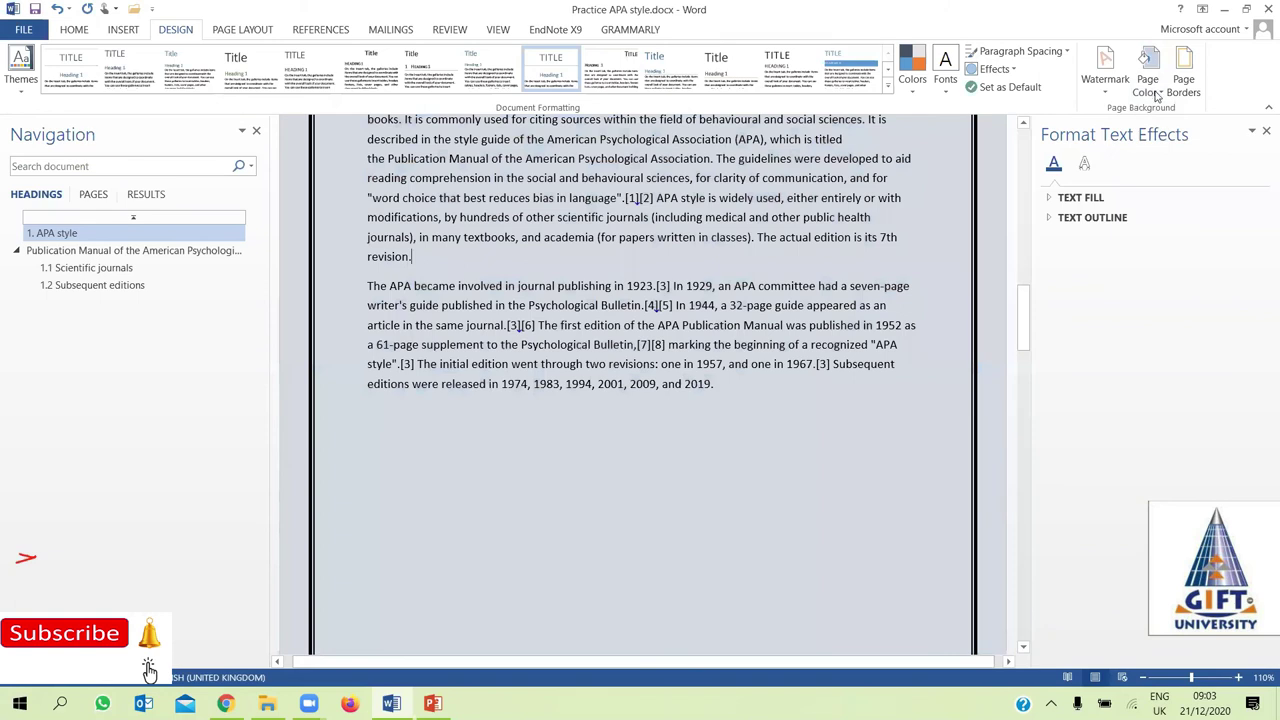
pyautogui.click(1157, 93)
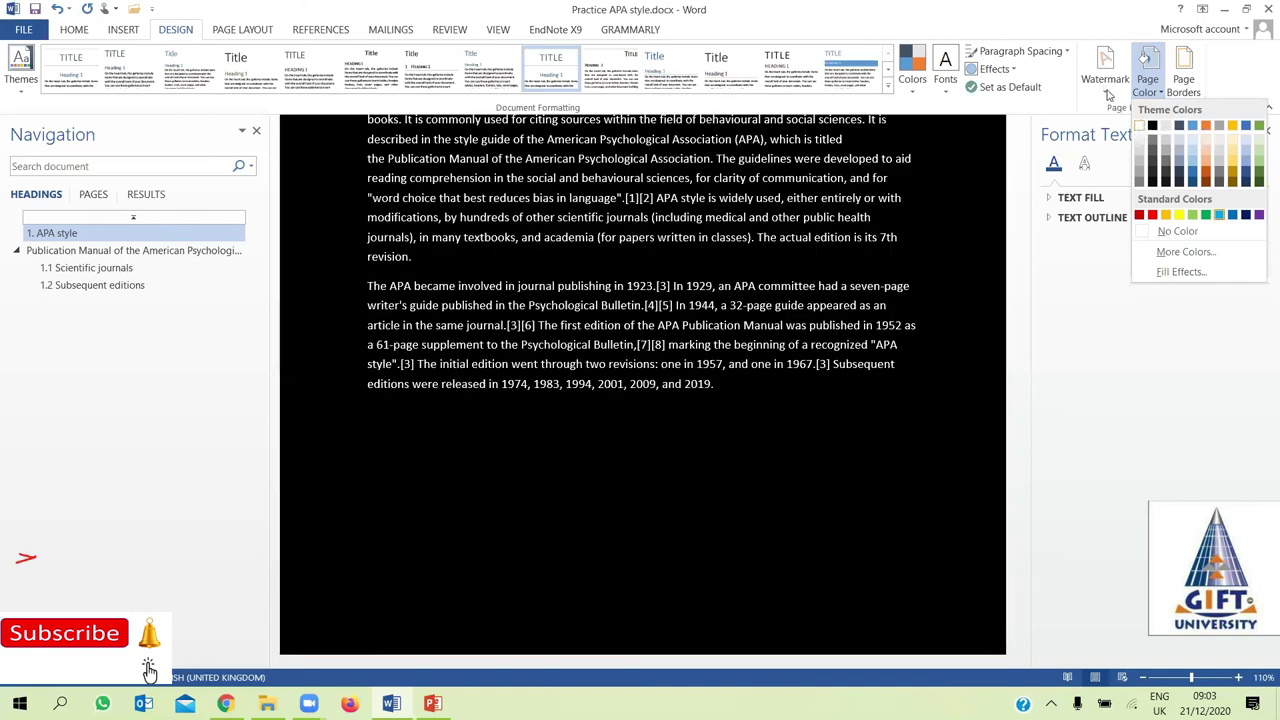
# Open the Design tab's Watermark gallery to view the available watermark choices
pyautogui.click(1106, 94)
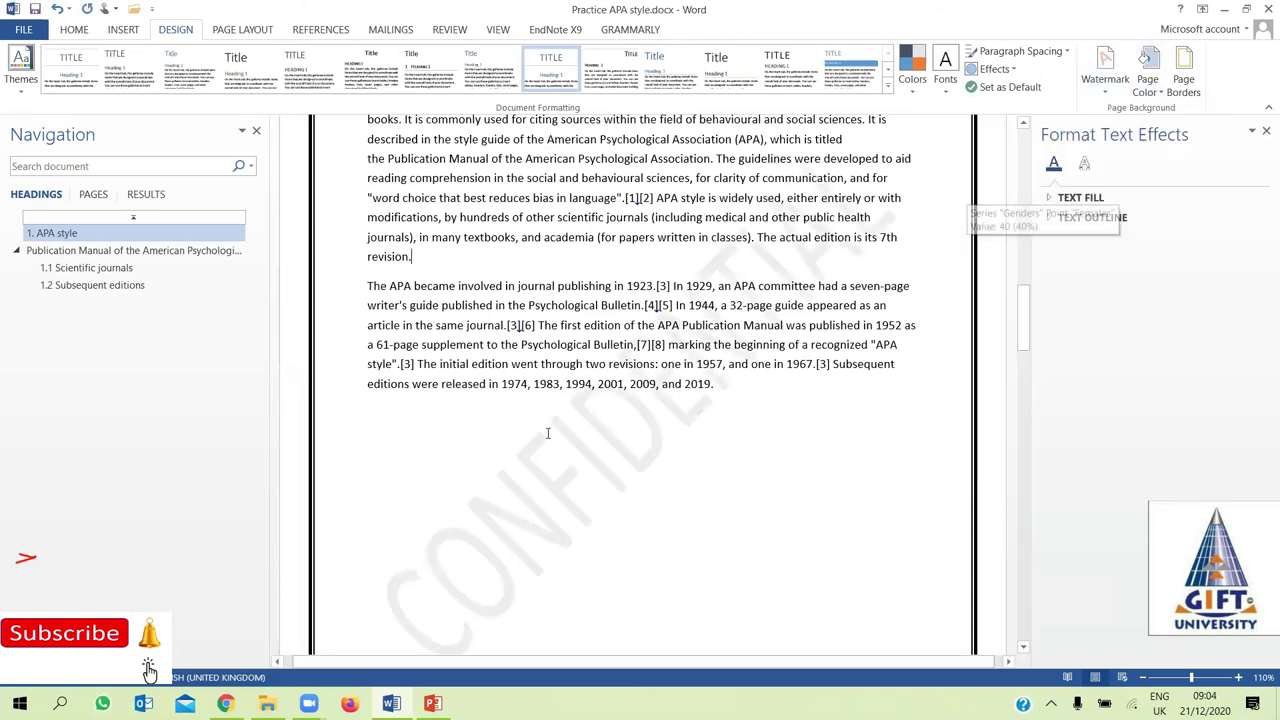
pyautogui.click(1106, 88)
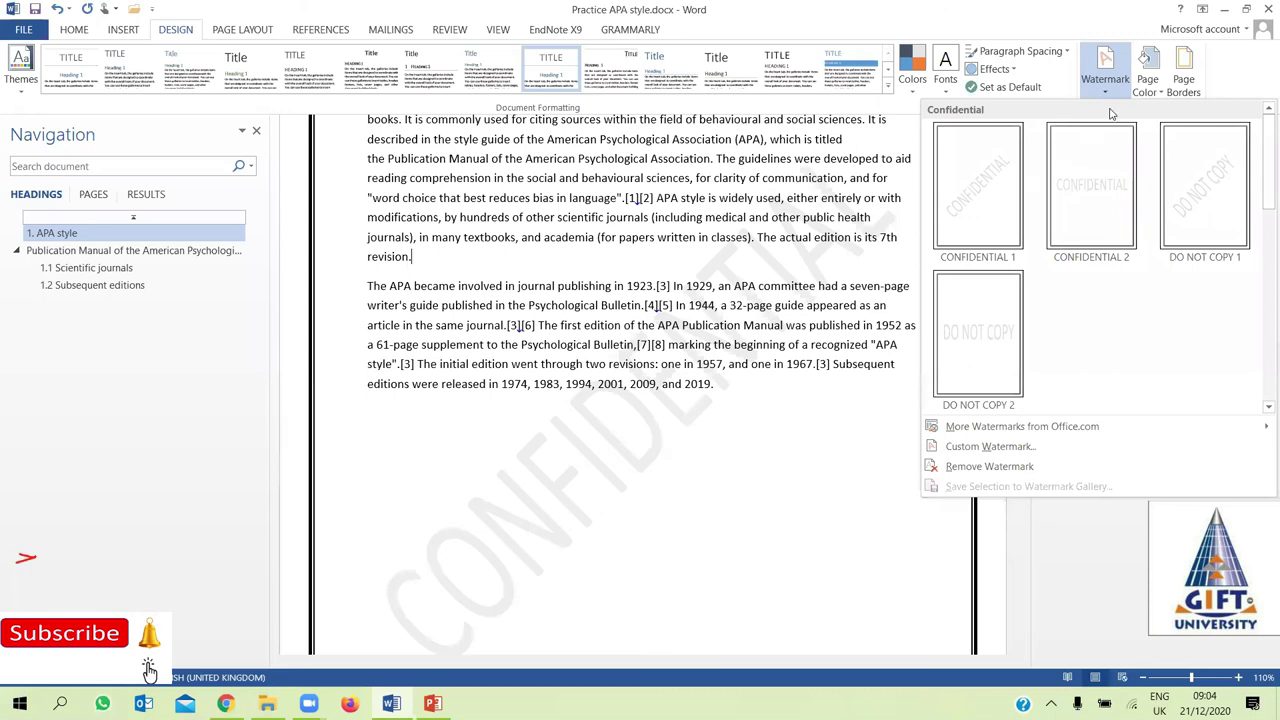
# Make a custom text watermark reading Nestle in Times New Roman and apply it
pyautogui.click(1015, 449)
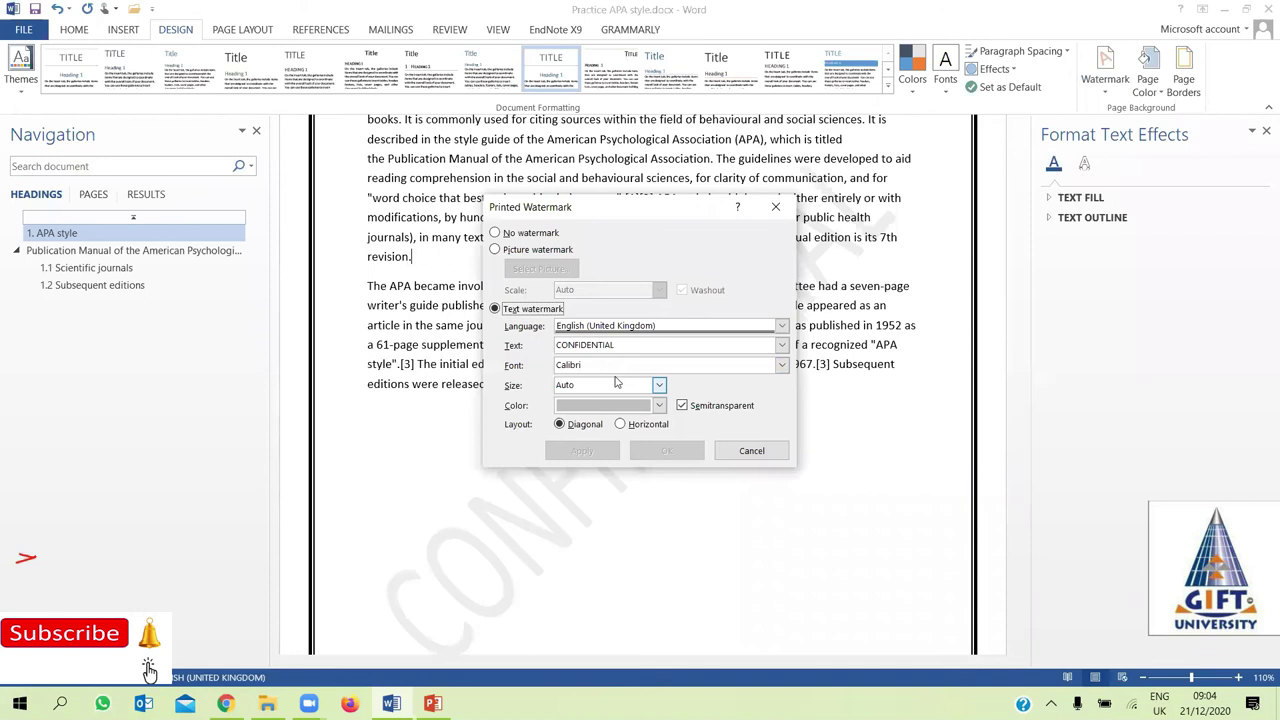
pyautogui.doubleClick(593, 344)
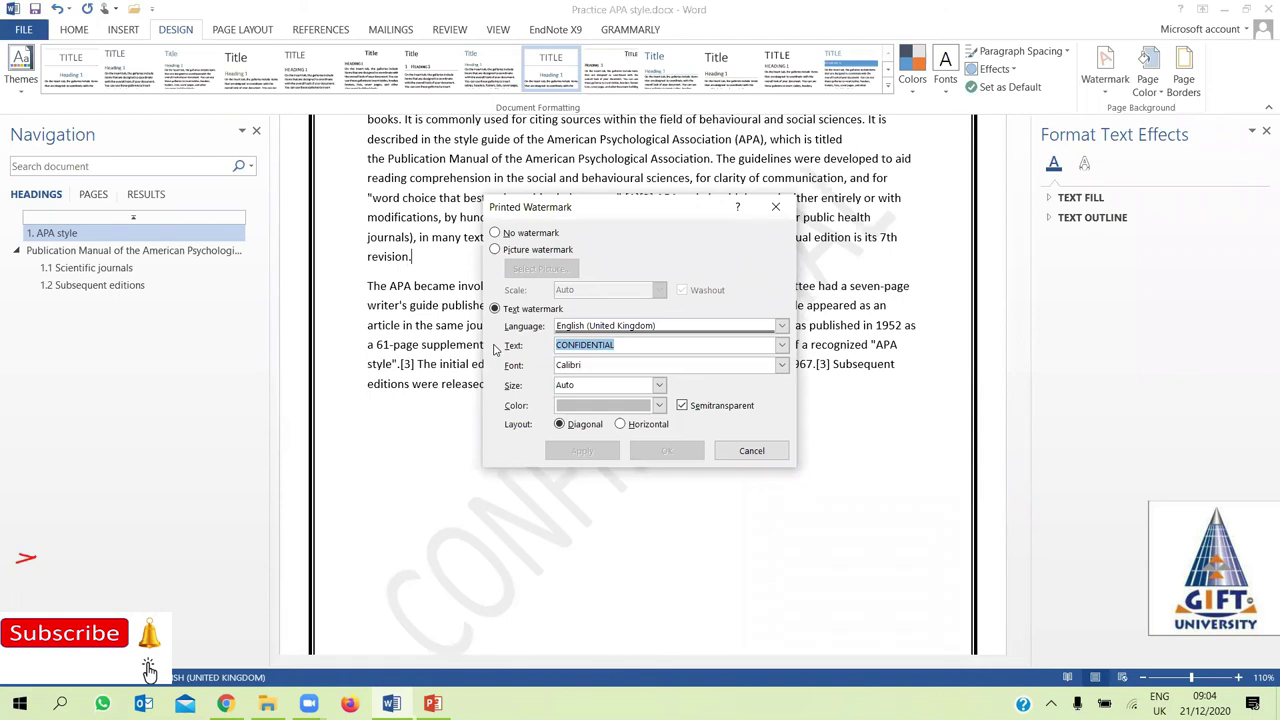
pyautogui.write('Nestle')
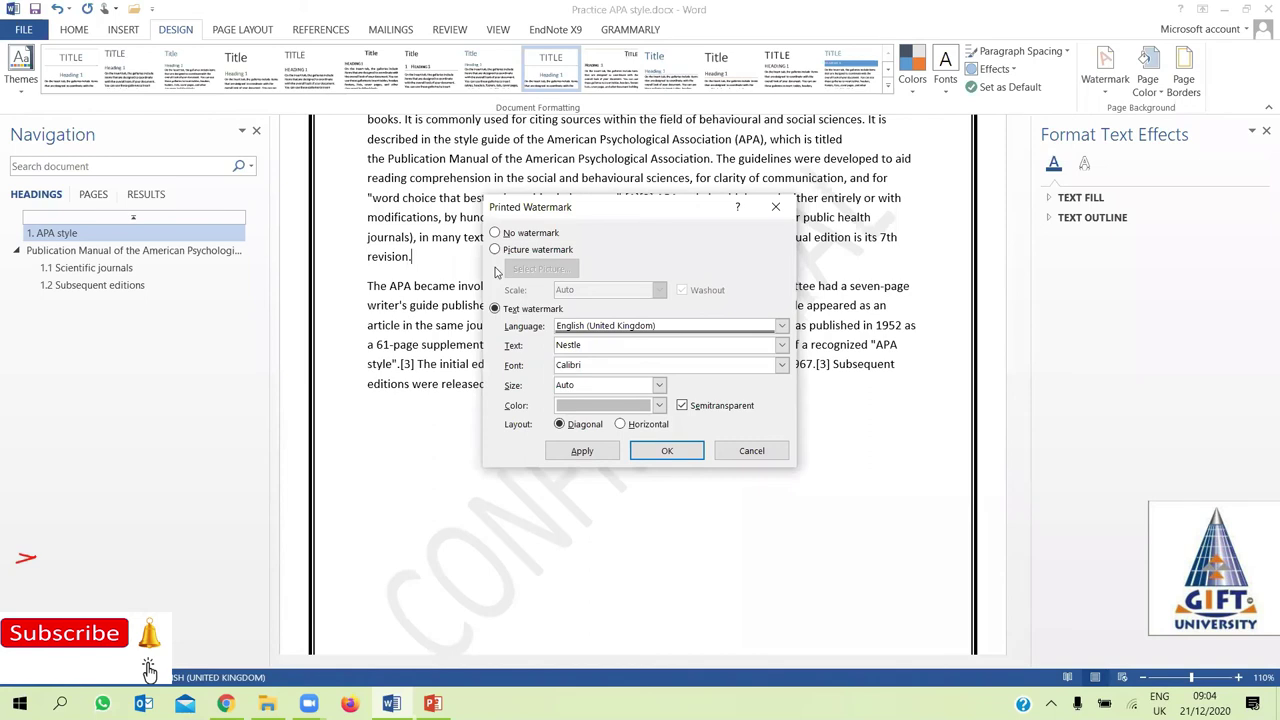
pyautogui.click(603, 368)
pyautogui.click(783, 366)
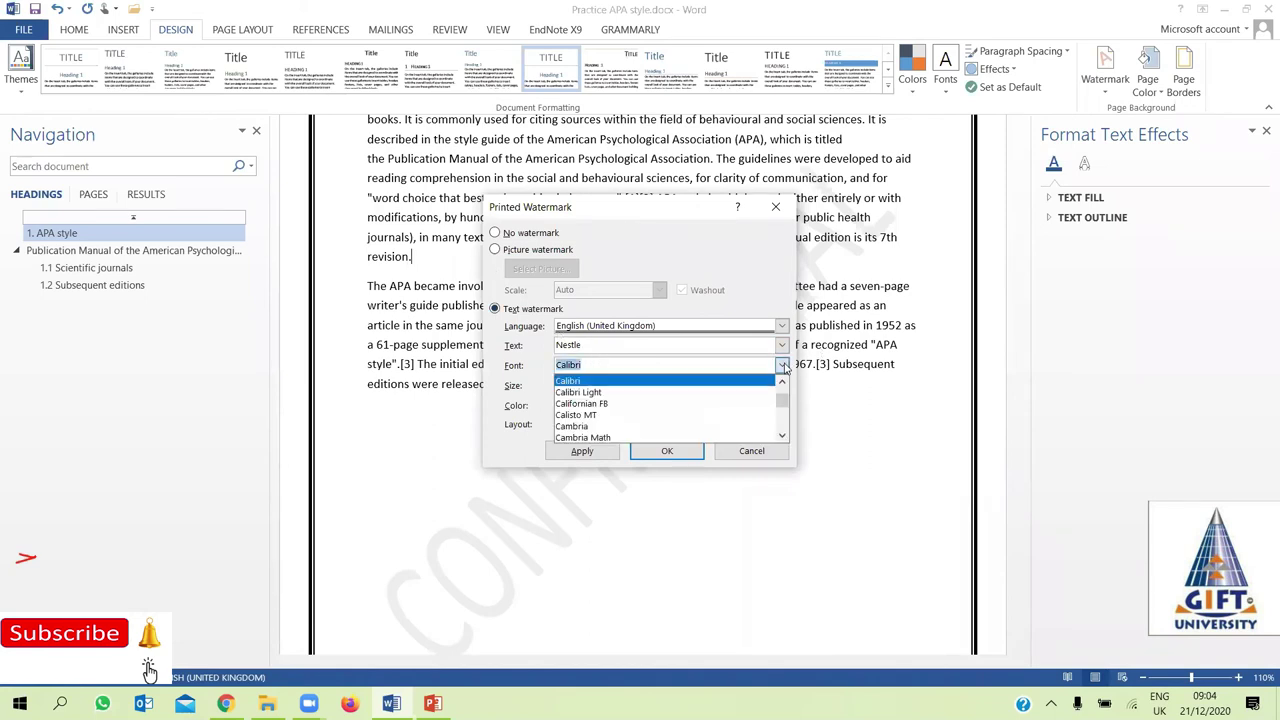
pyautogui.write('t')
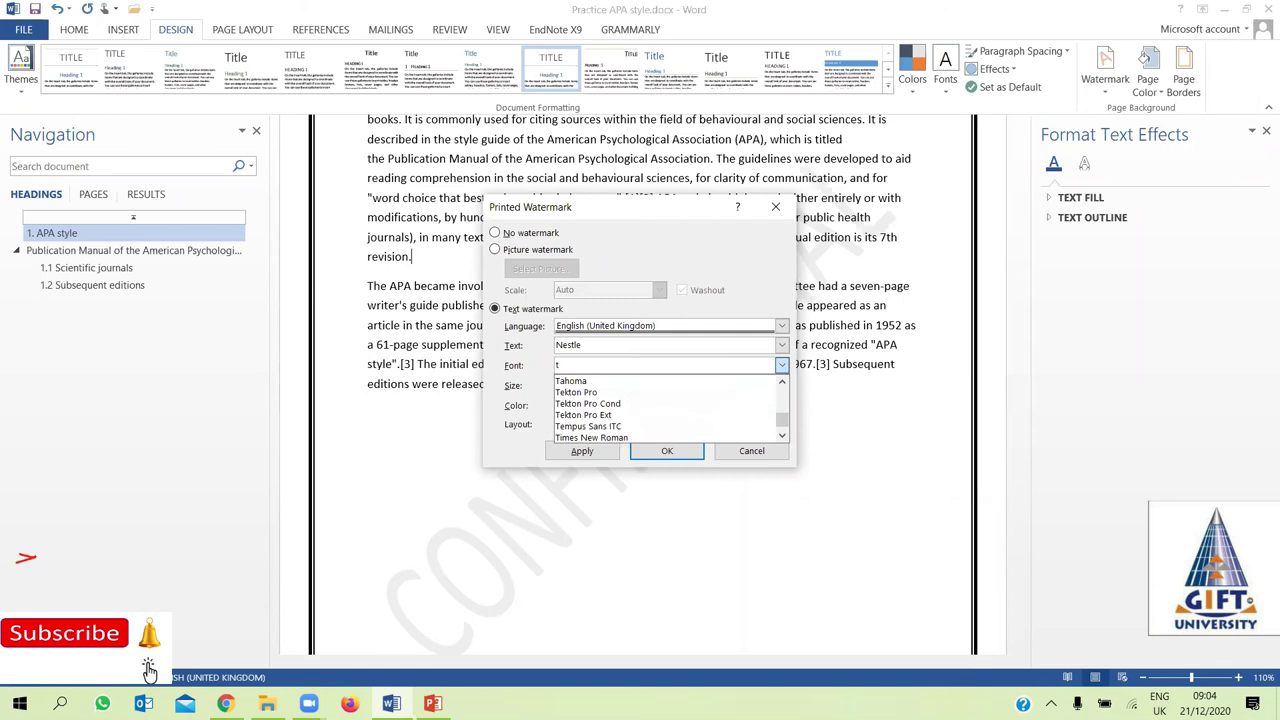
pyautogui.write('i')
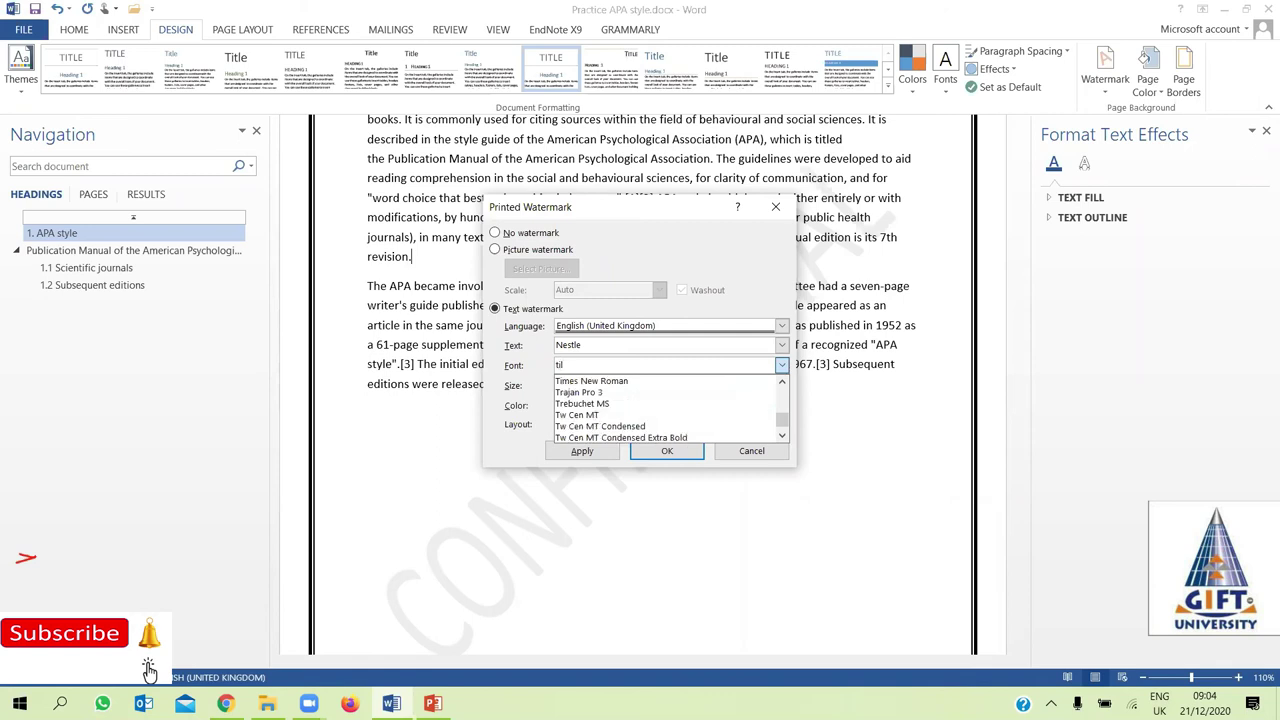
pyautogui.click(594, 381)
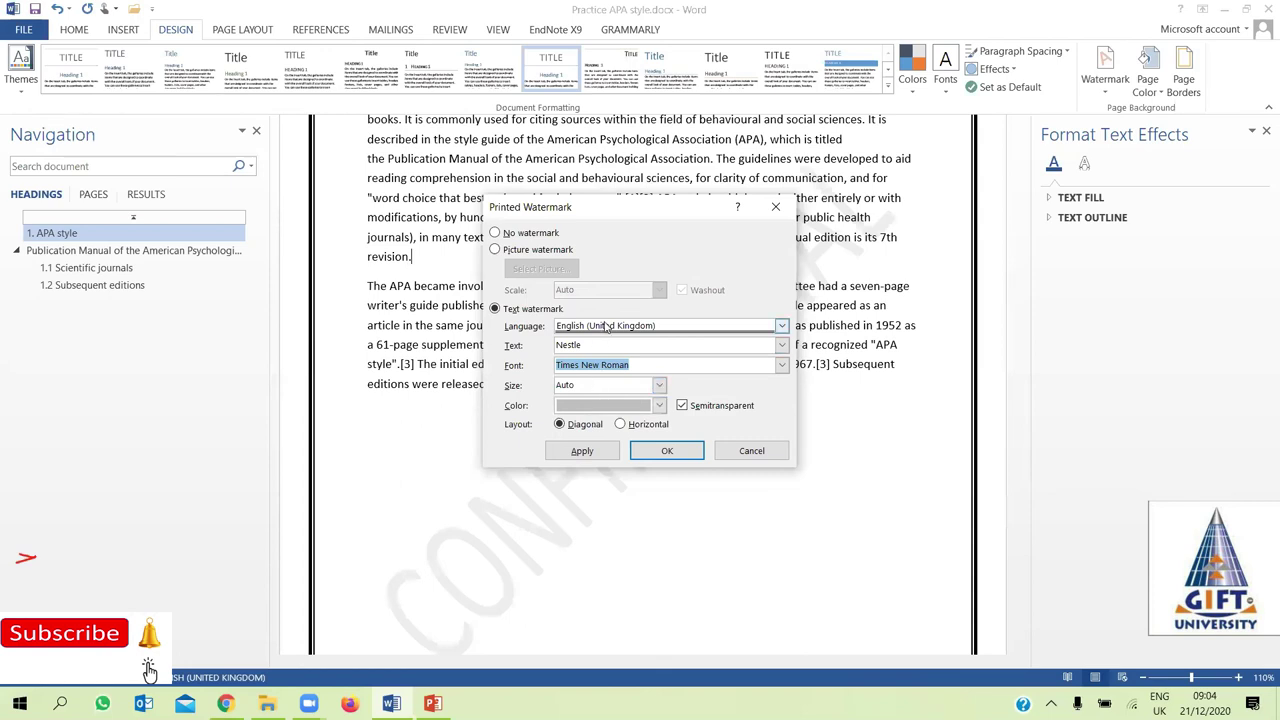
pyautogui.click(582, 451)
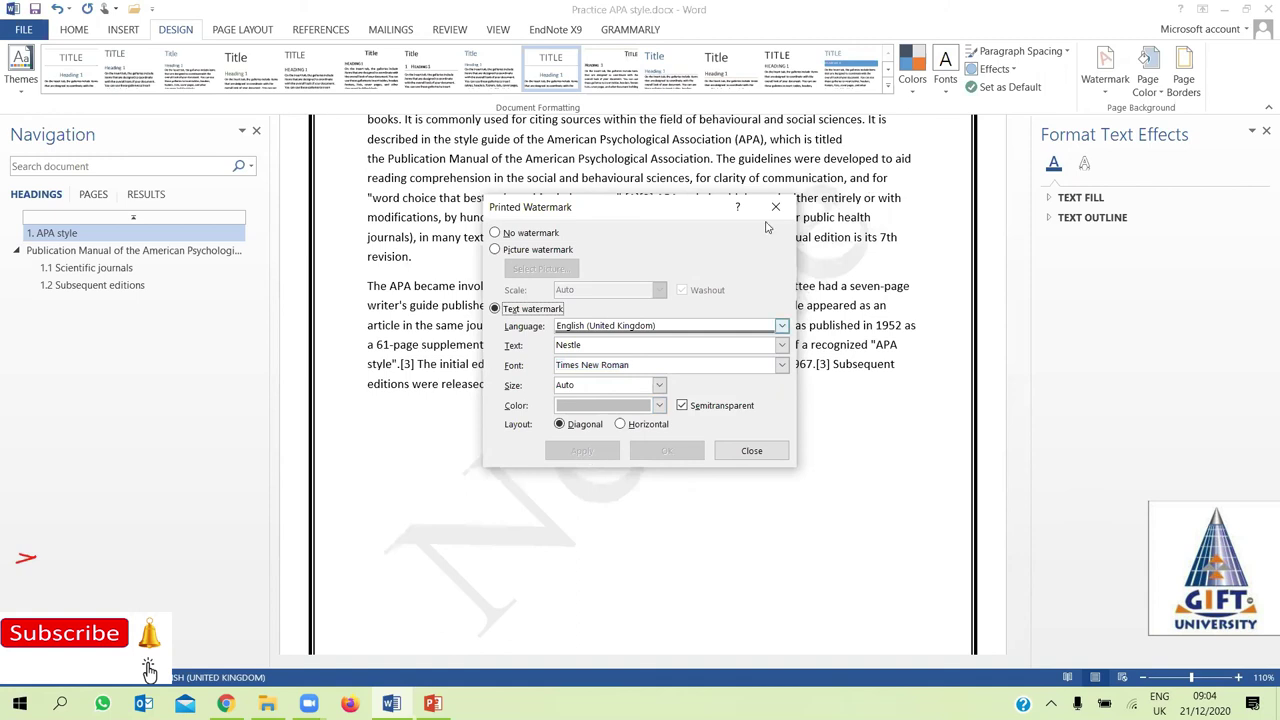
pyautogui.click(751, 451)
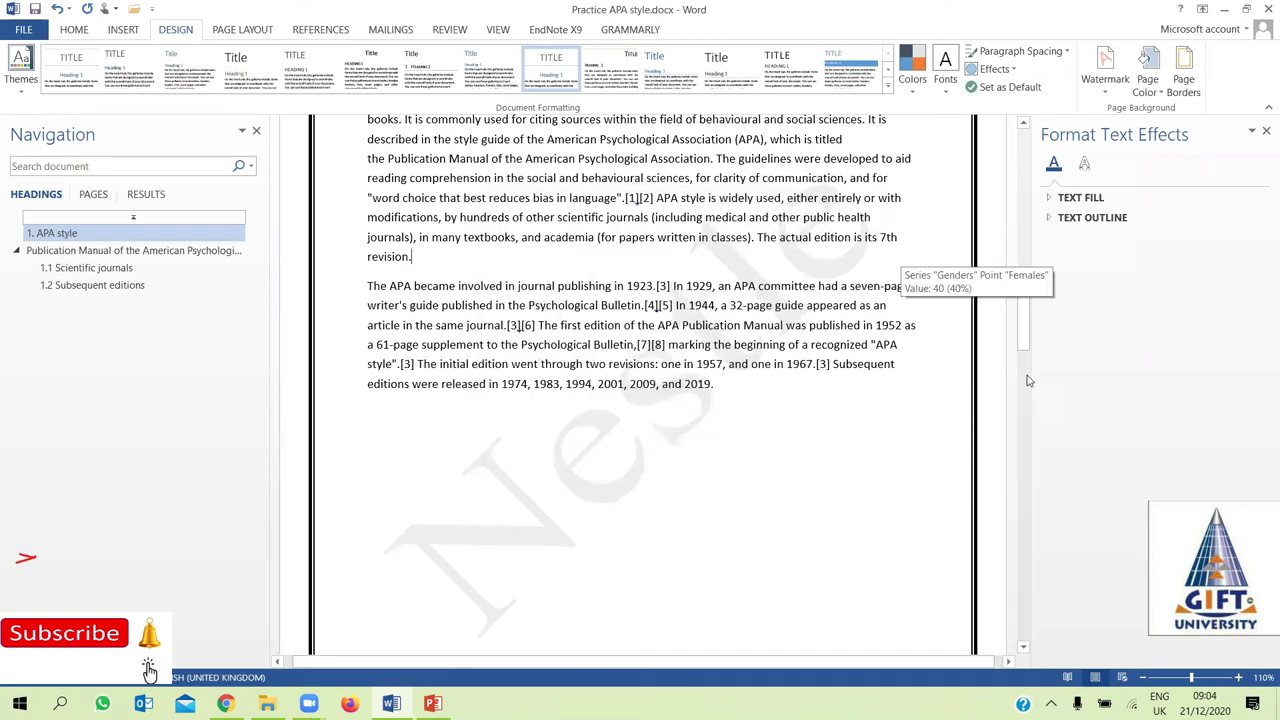
# Scroll through the document to check the new Nestle watermark on the pages
pyautogui.moveTo(1028, 322); pyautogui.dragTo(1037, 452)
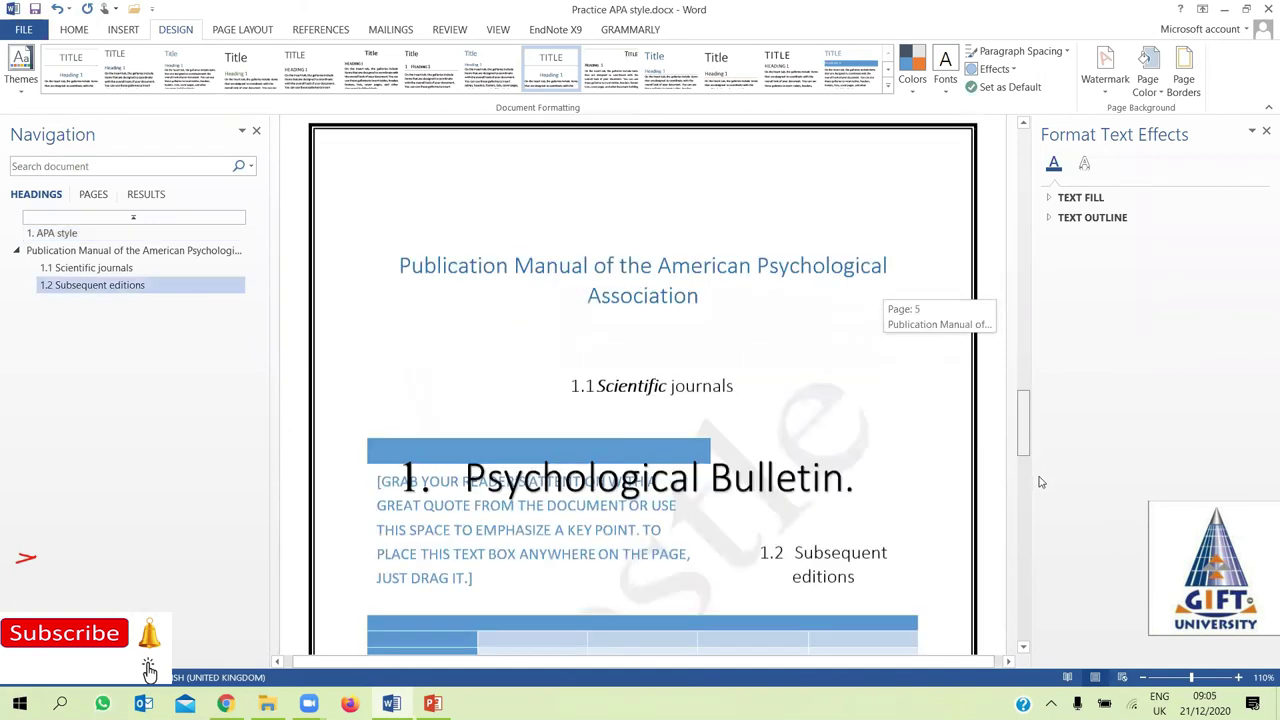
pyautogui.moveTo(1038, 459)
pyautogui.mouseDown()
pyautogui.moveTo(1041, 565)
pyautogui.moveTo(1017, 625)
pyautogui.mouseUp()
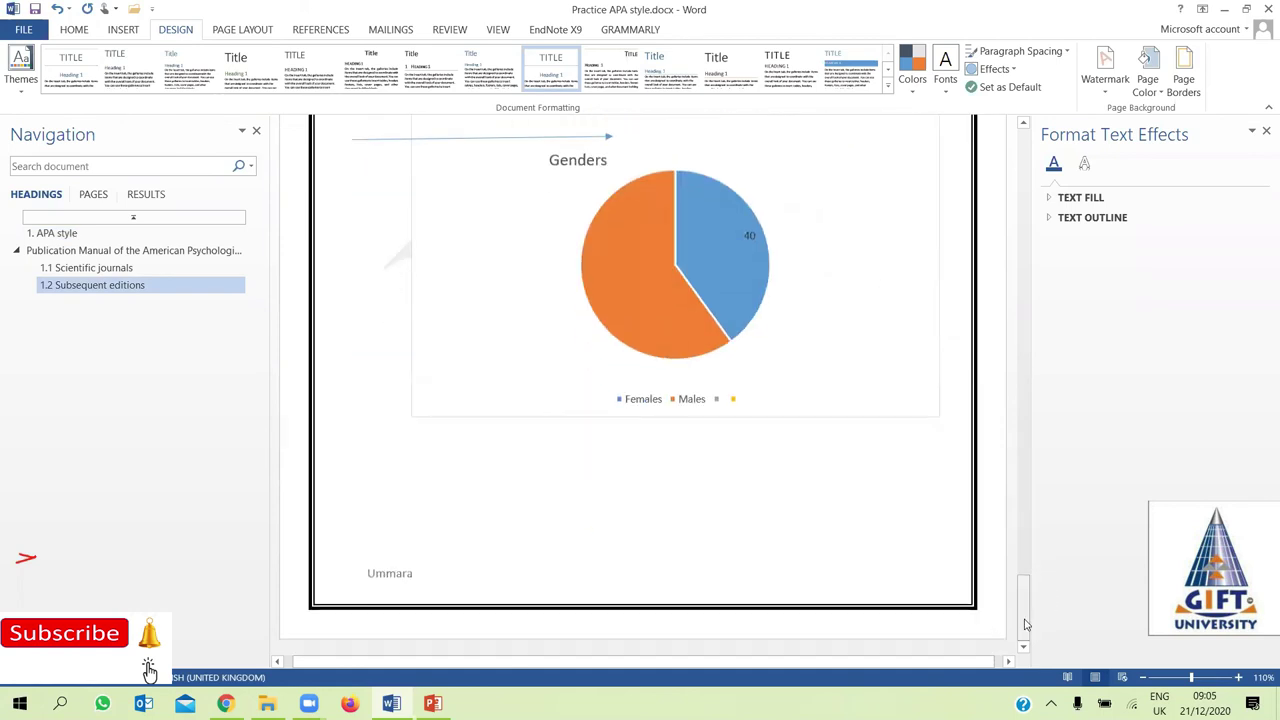
pyautogui.moveTo(1017, 625)
pyautogui.mouseDown()
pyautogui.moveTo(1024, 533)
pyautogui.moveTo(975, 162)
pyautogui.mouseUp()
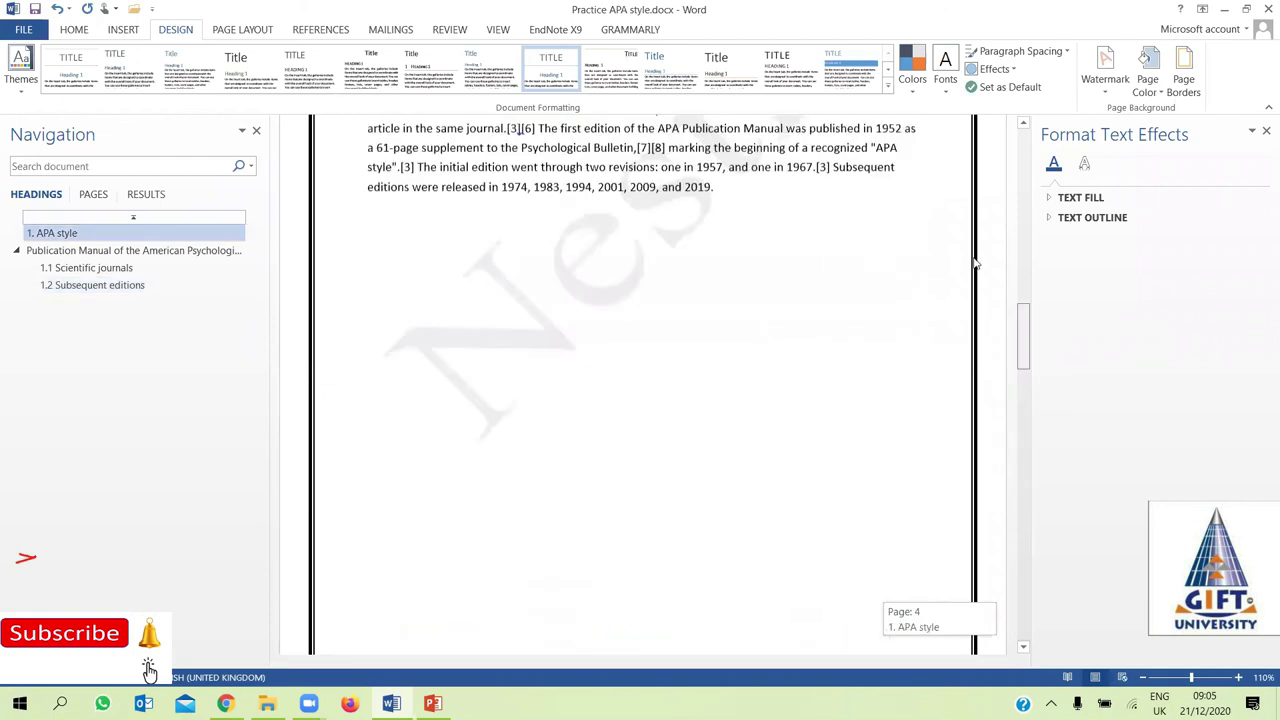
pyautogui.moveTo(986, 208); pyautogui.dragTo(1008, 381)
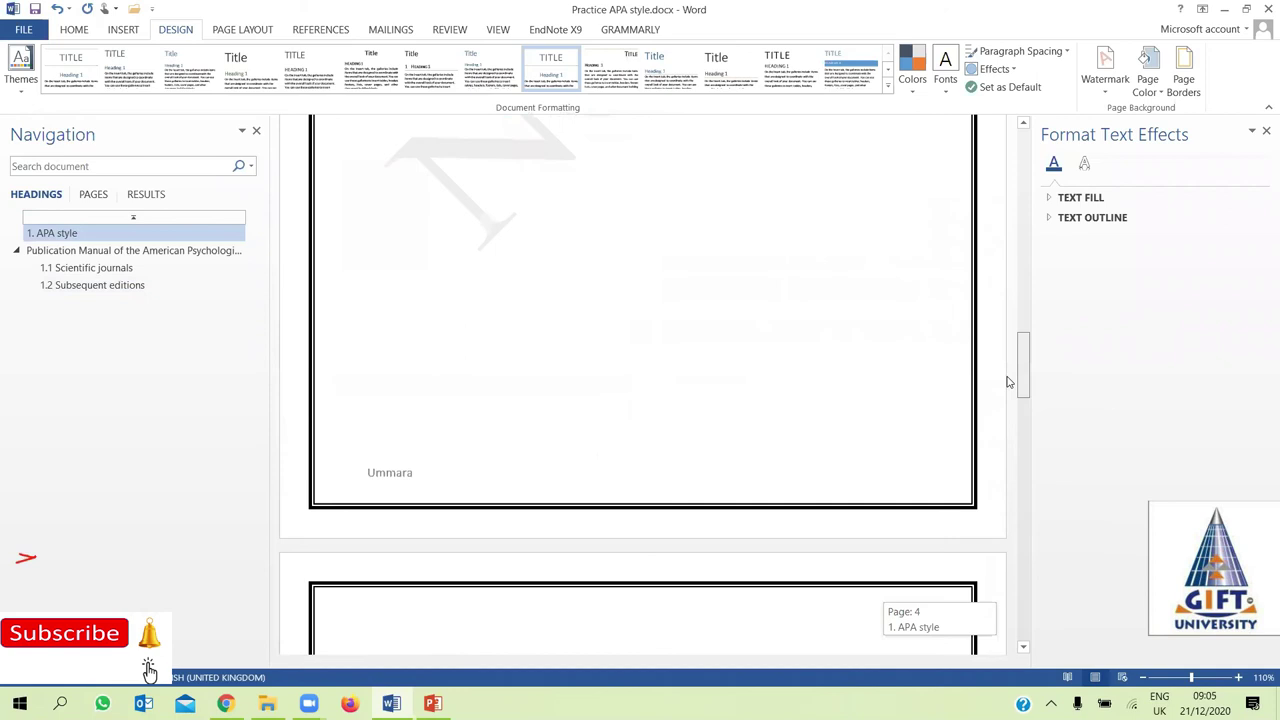
pyautogui.moveTo(1008, 381); pyautogui.dragTo(1030, 140)
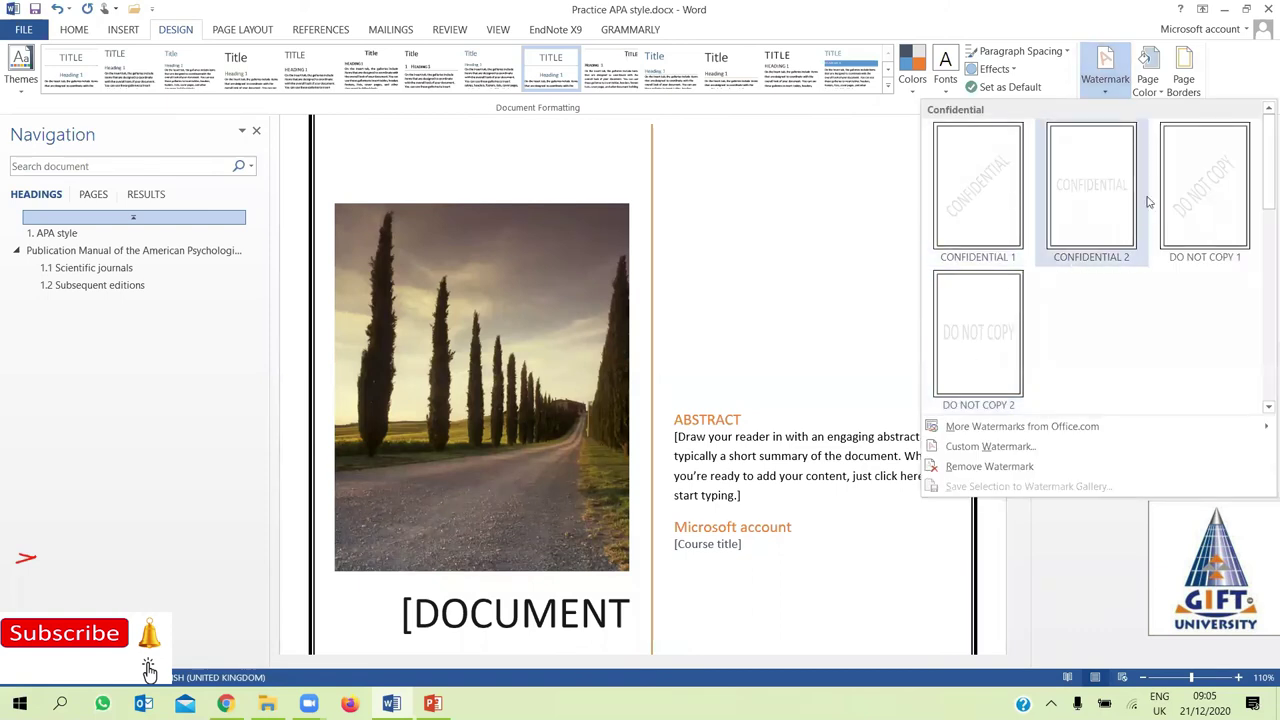
# Choose Remove Watermark so no page shows a watermark
pyautogui.click(989, 466)
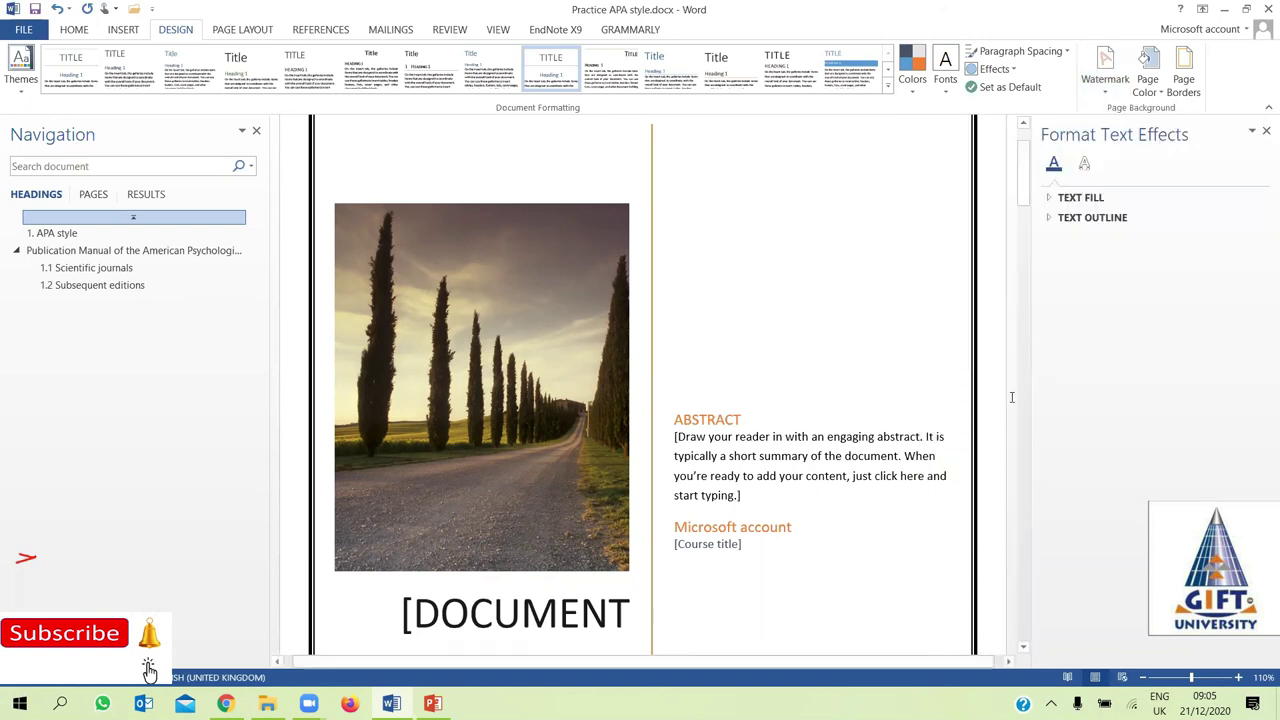
pyautogui.moveTo(1024, 195); pyautogui.dragTo(1057, 411)
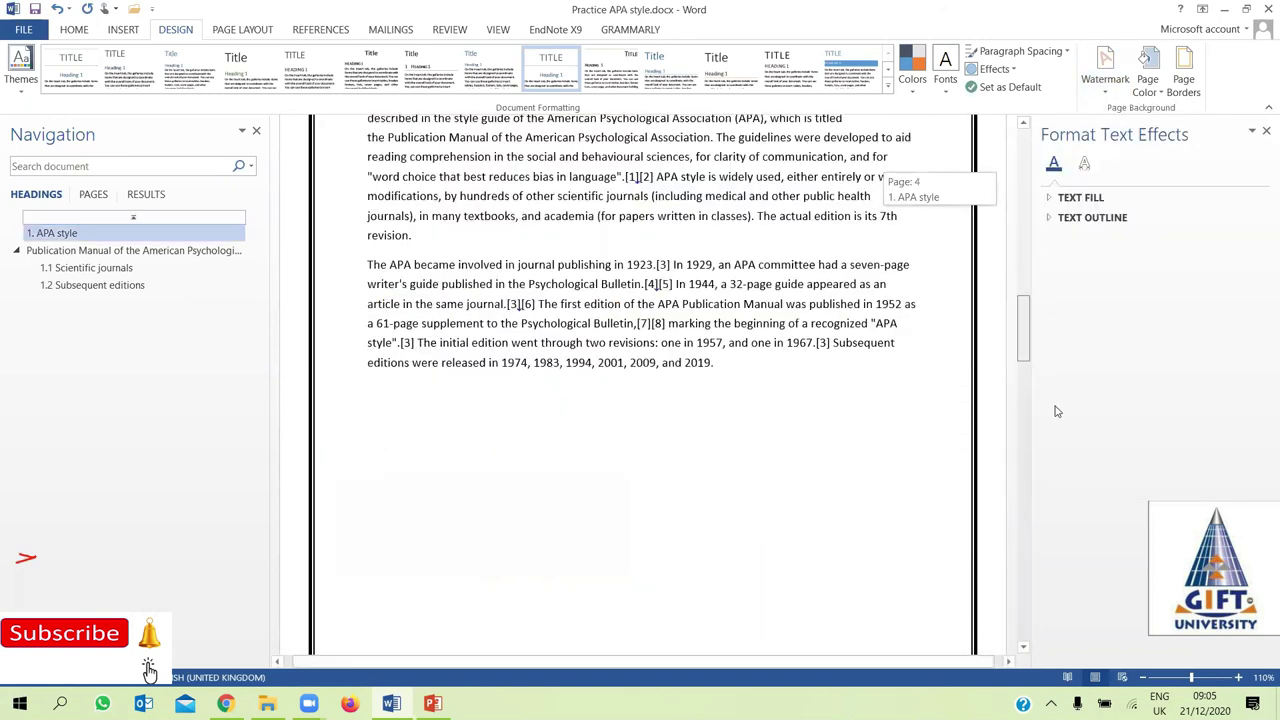
pyautogui.moveTo(906, 98); pyautogui.dragTo(1237, 128)
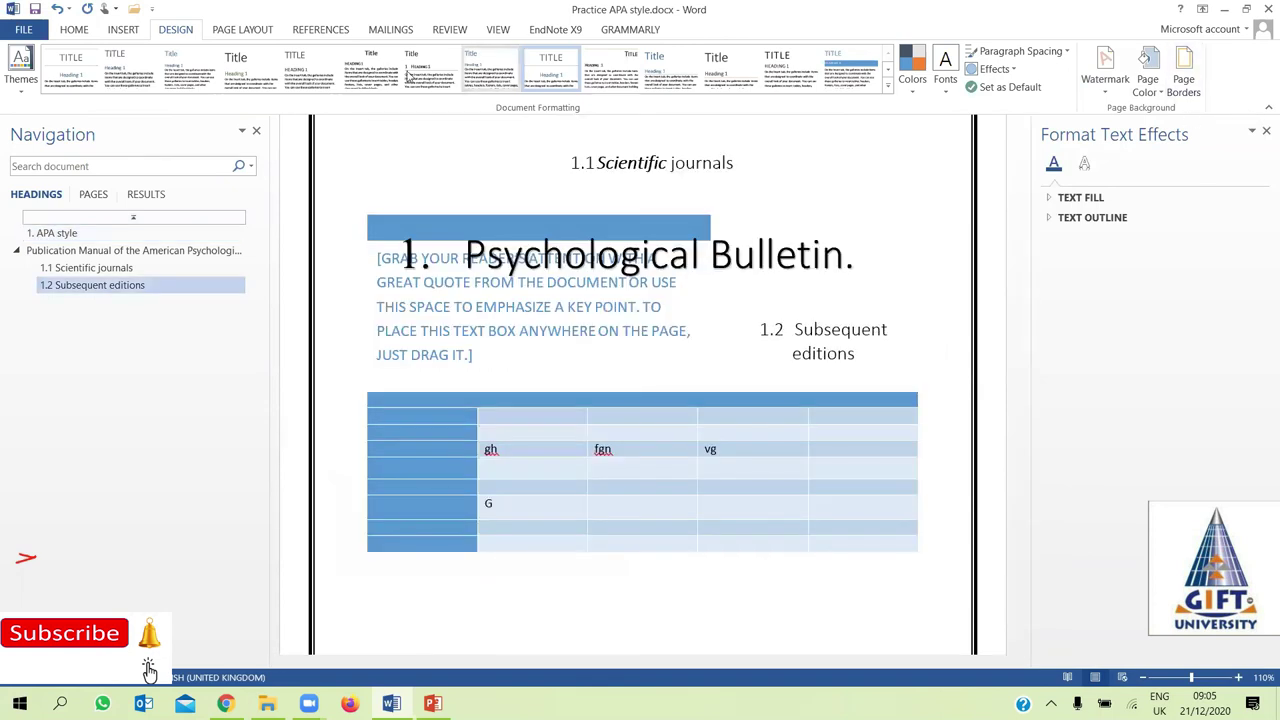
# Preview the theme Colors and Fonts lists without changing anything
pyautogui.click(912, 68)
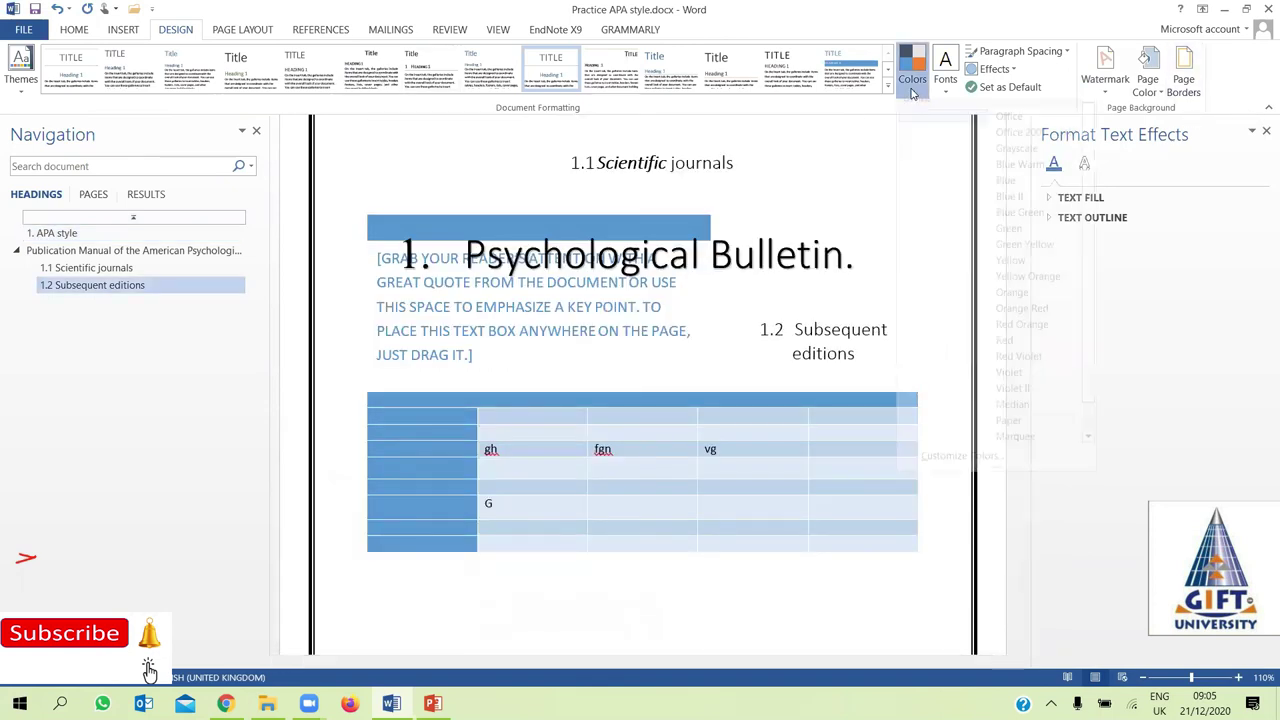
pyautogui.press('Escape')
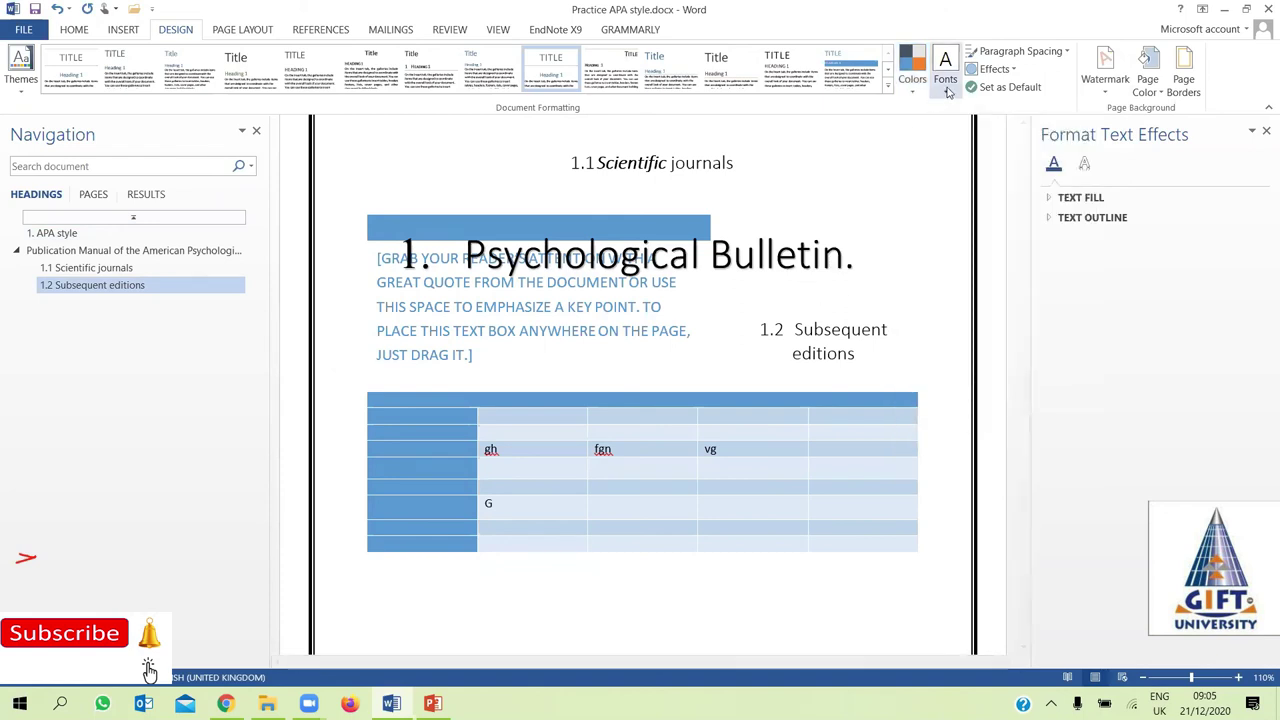
pyautogui.click(945, 70)
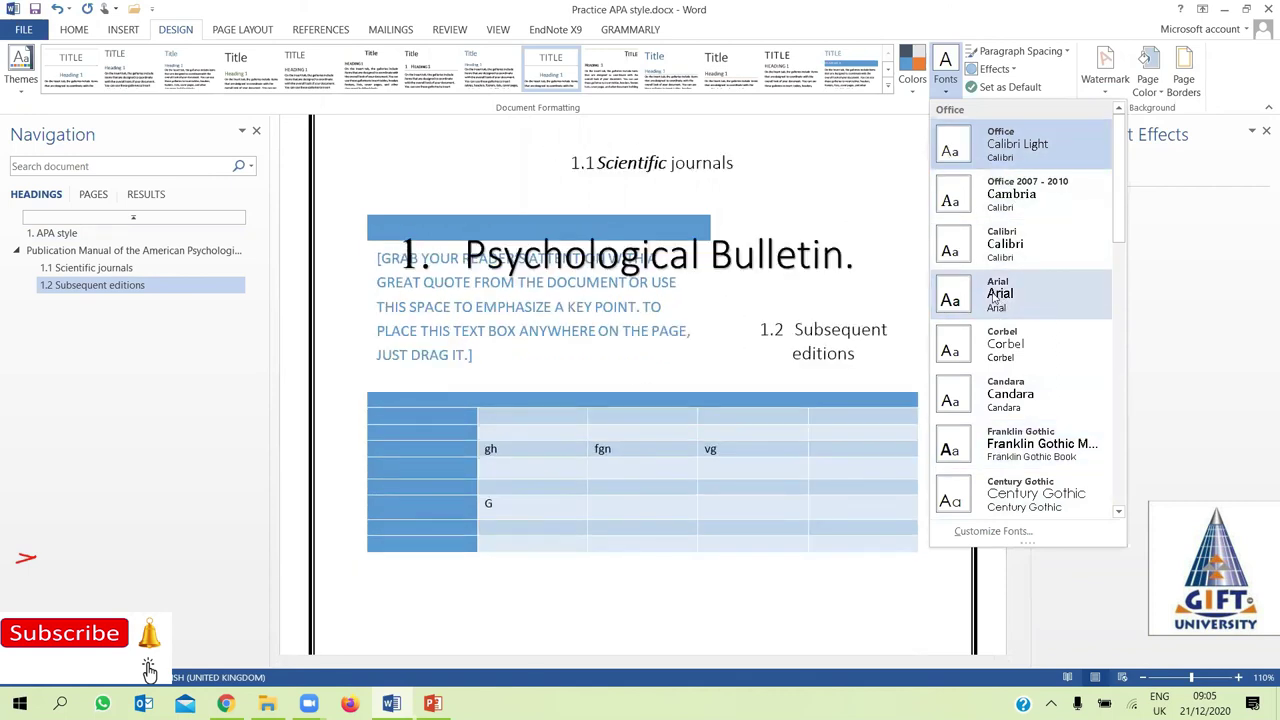
pyautogui.click(856, 175)
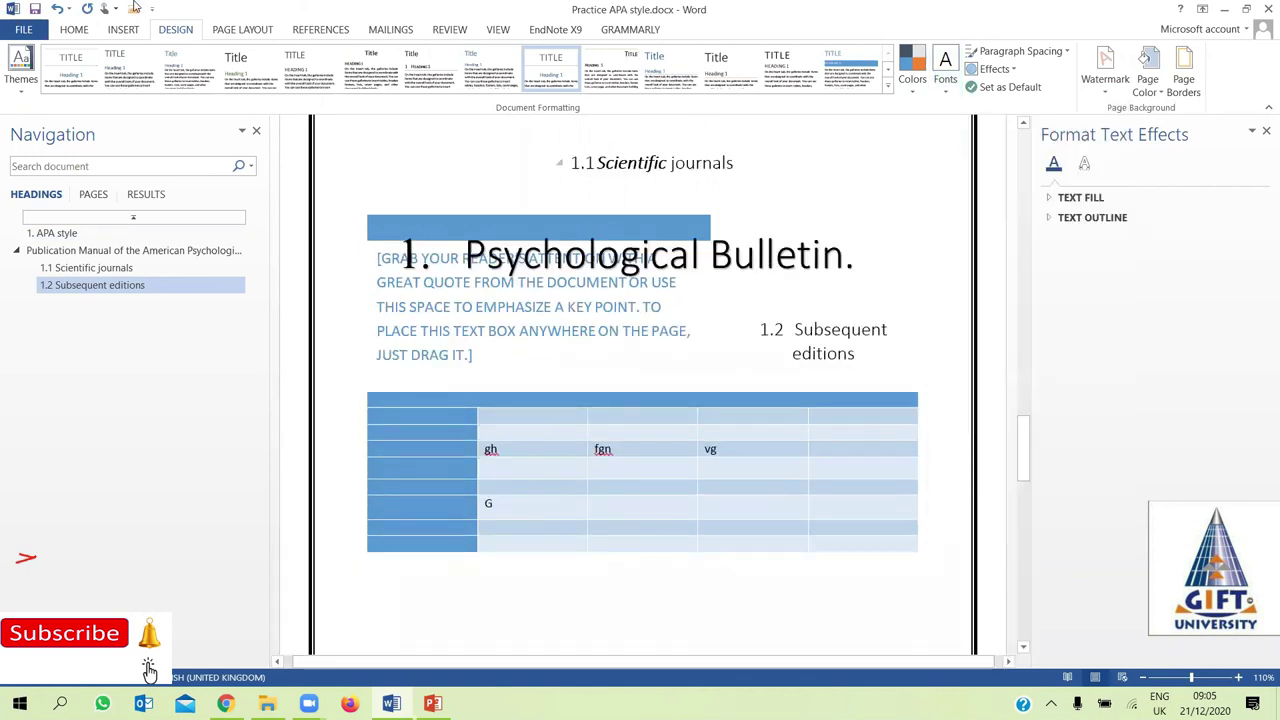
pyautogui.click(245, 30)
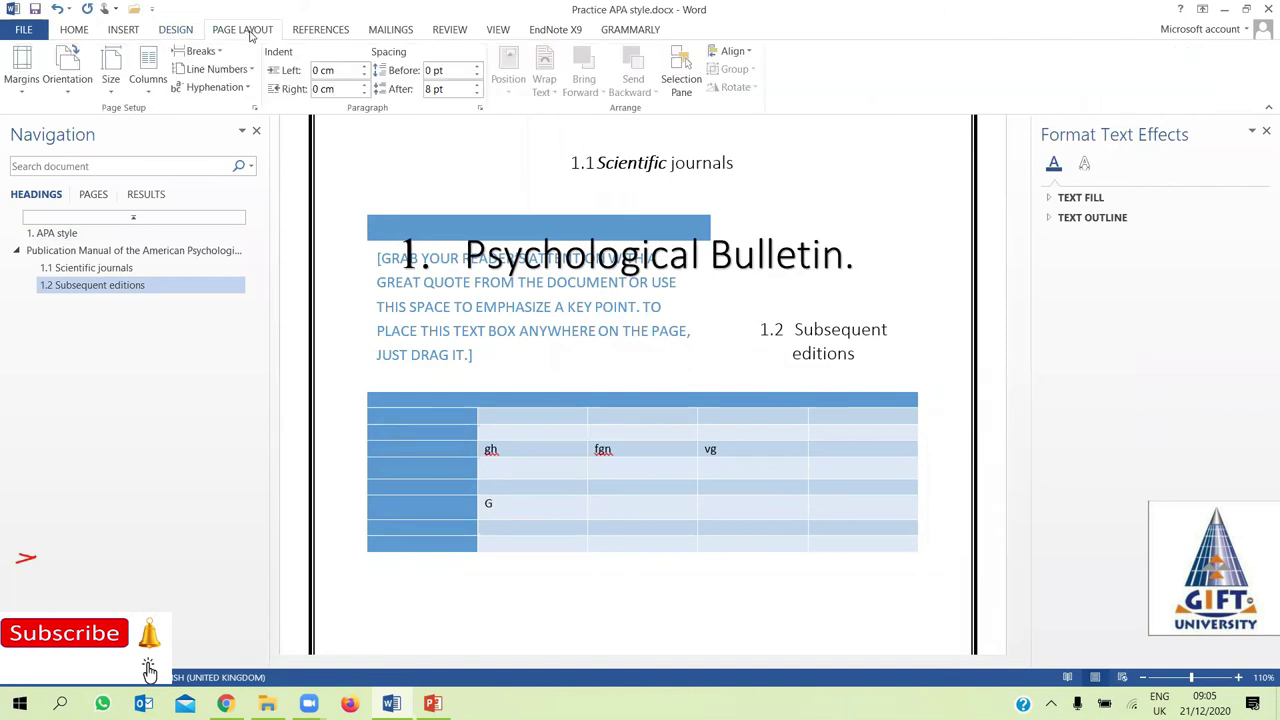
# In Custom Margins, enter Top and Bottom 4 cm, Left and Right 3 cm
pyautogui.click(21, 95)
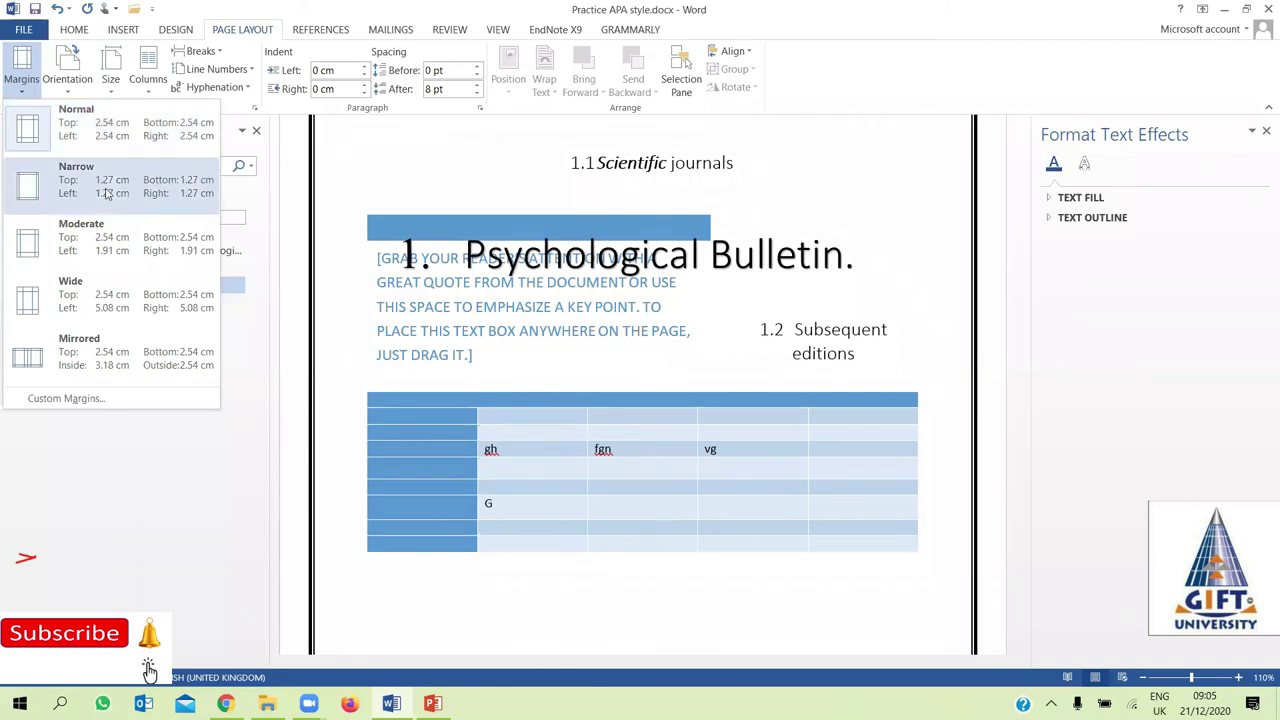
pyautogui.click(106, 405)
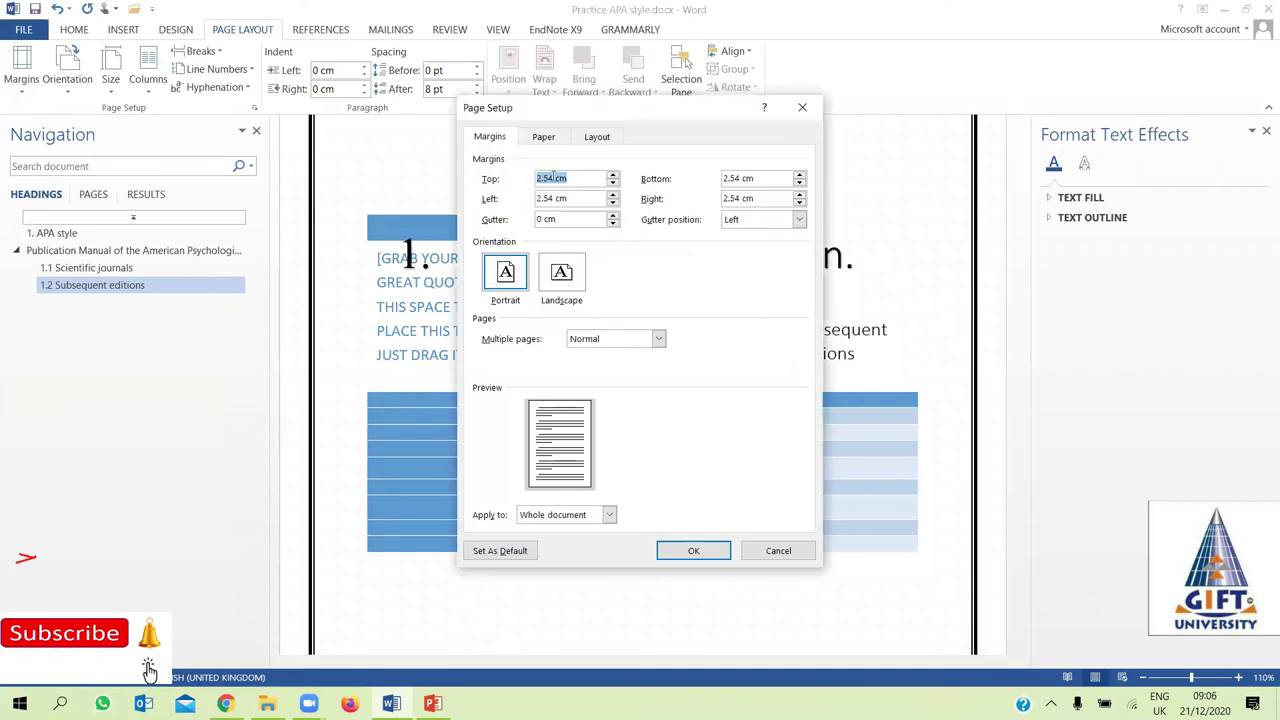
pyautogui.click(567, 199)
pyautogui.press('BackSpace')
pyautogui.press('BackSpace')
pyautogui.press('BackSpace')
pyautogui.click(558, 199)
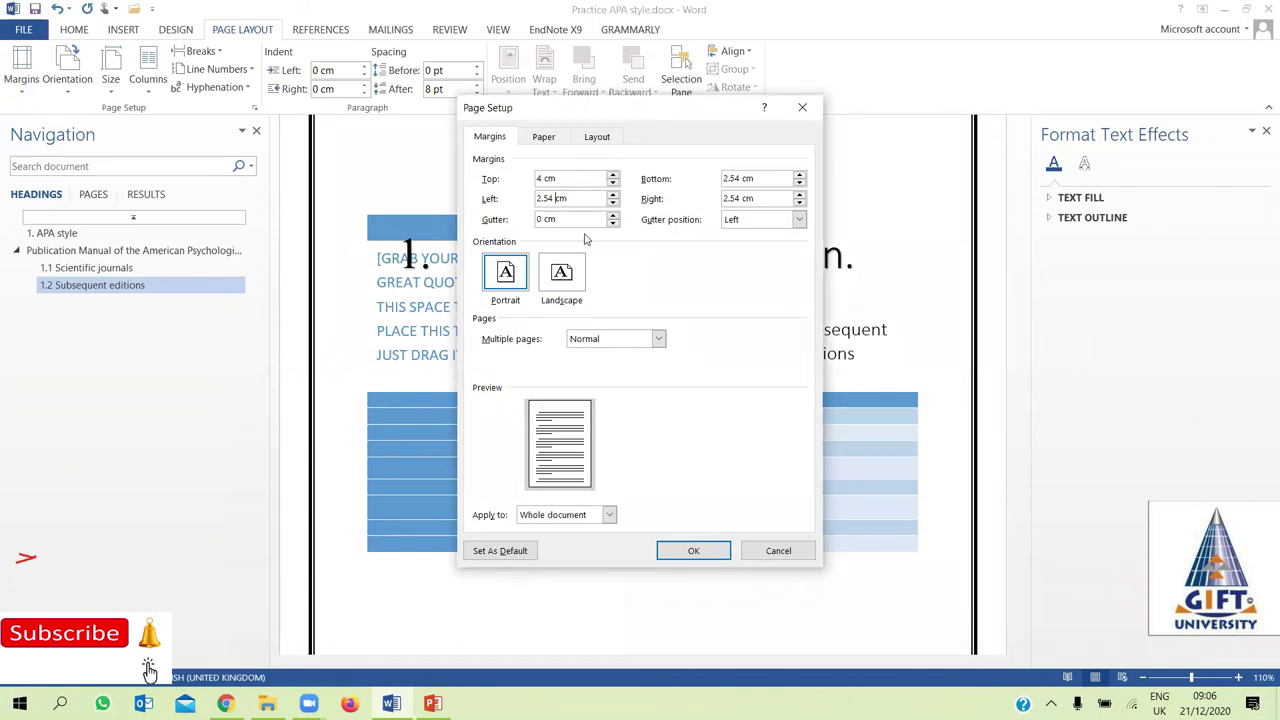
pyautogui.press('BackSpace')
pyautogui.press('BackSpace')
pyautogui.press('BackSpace')
pyautogui.write('4')
pyautogui.press('BackSpace')
pyautogui.press('BackSpace')
pyautogui.press('BackSpace')
pyautogui.press('Tab')
pyautogui.write('3')
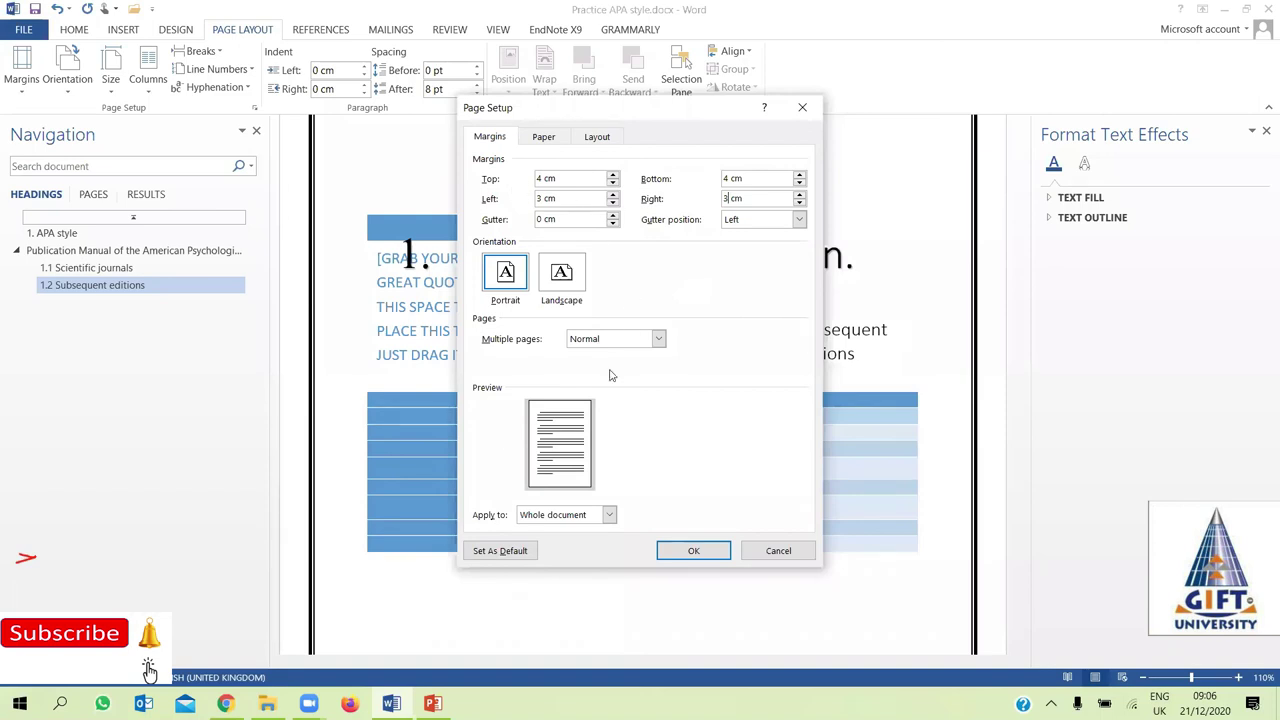
pyautogui.click(690, 550)
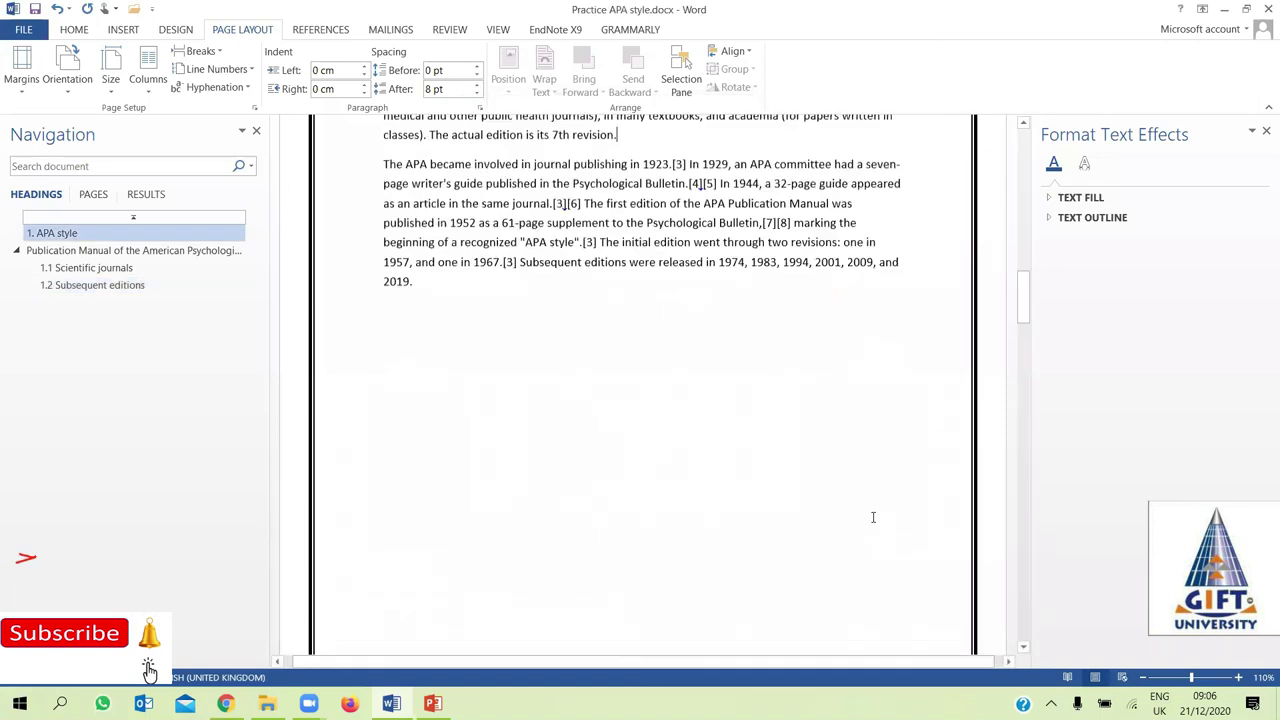
# Close the Navigation pane and move down to the 1. APA style heading
pyautogui.moveTo(1022, 285); pyautogui.dragTo(1018, 188)
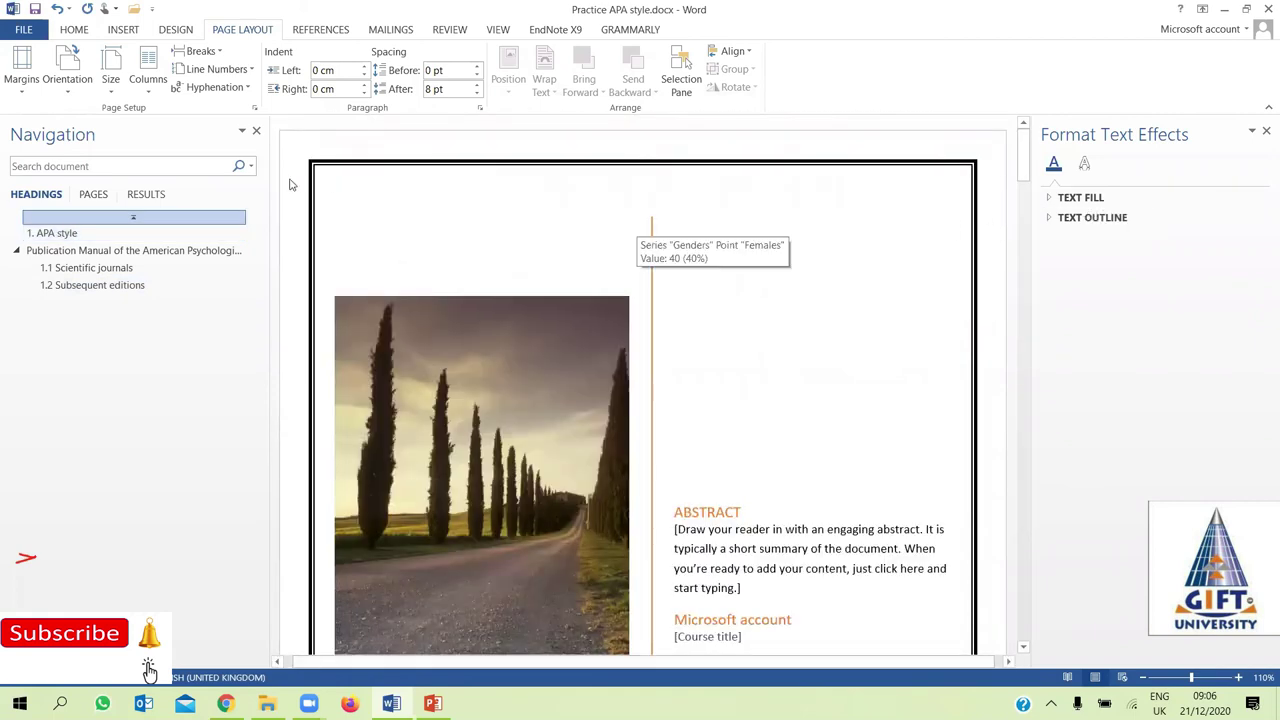
pyautogui.click(256, 131)
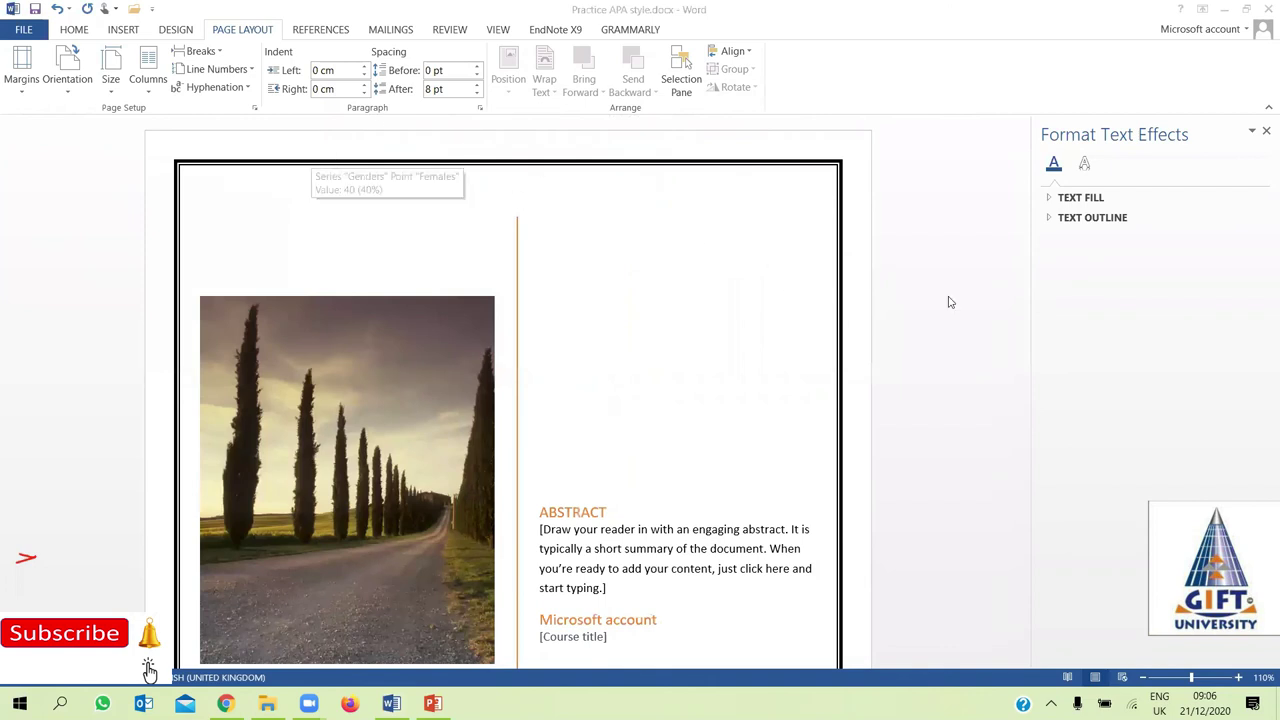
pyautogui.click(436, 251)
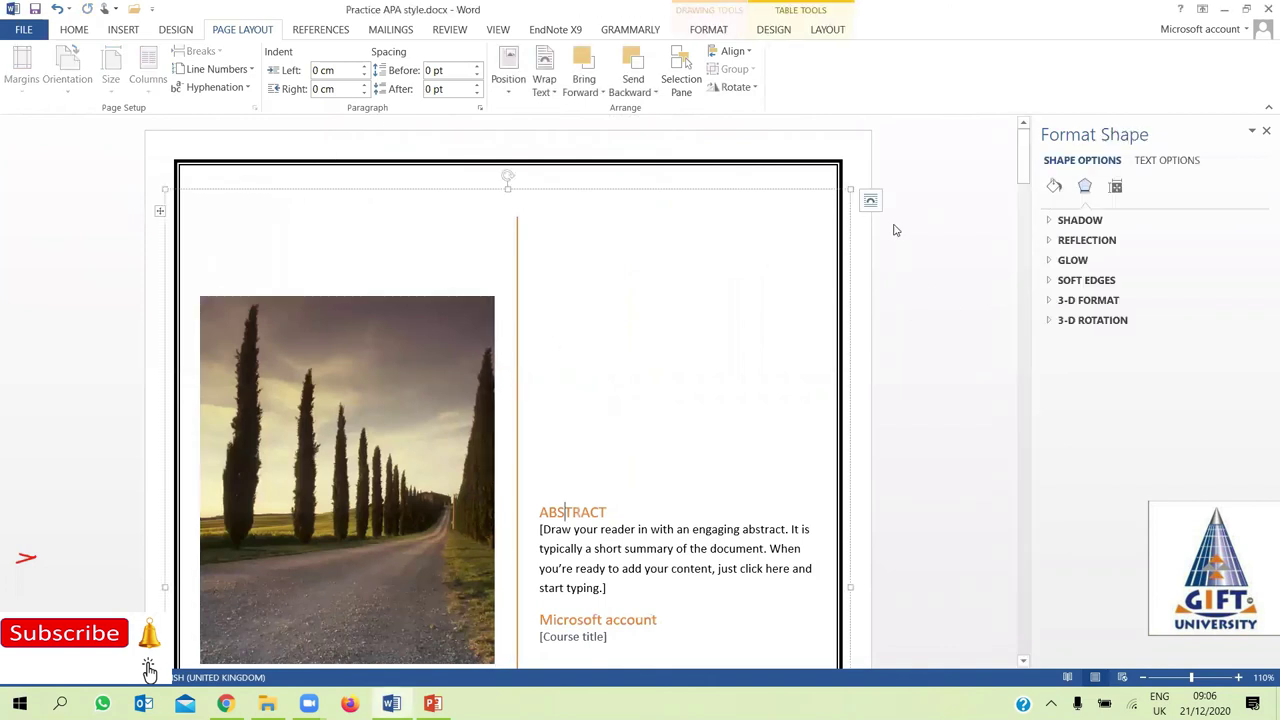
pyautogui.moveTo(1023, 173); pyautogui.dragTo(1019, 265)
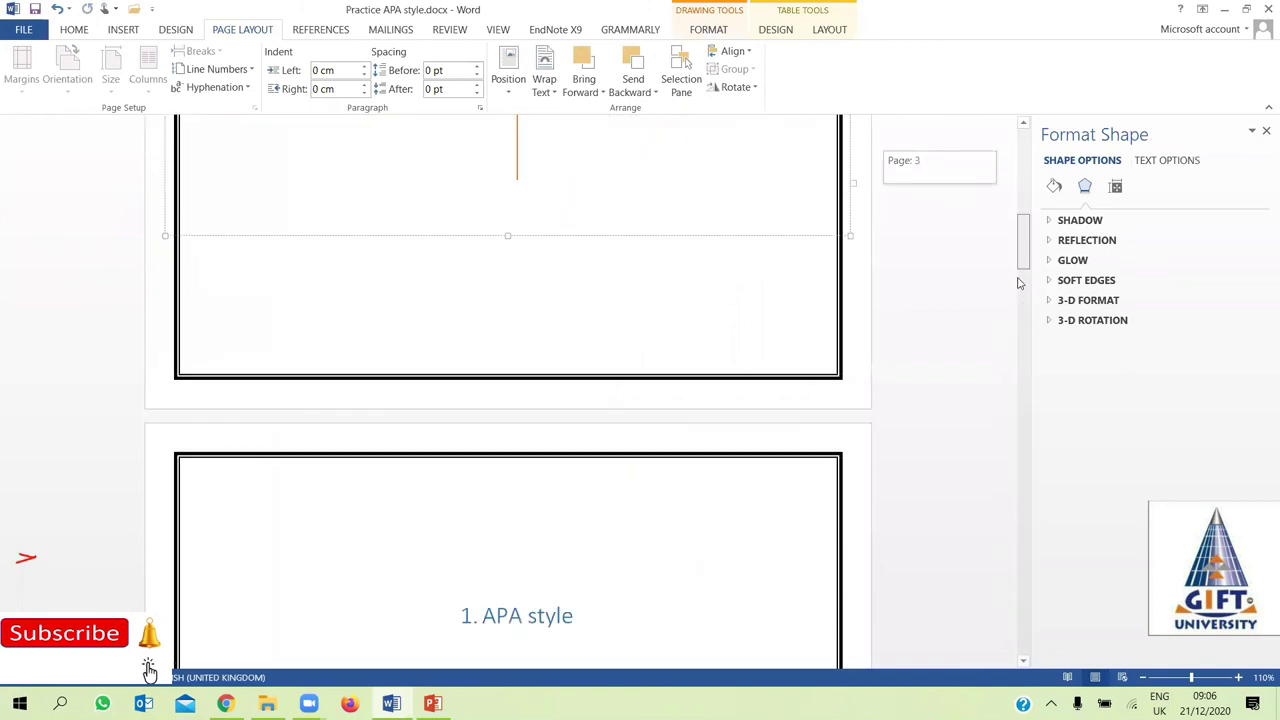
pyautogui.scroll(-3, 463, 378)
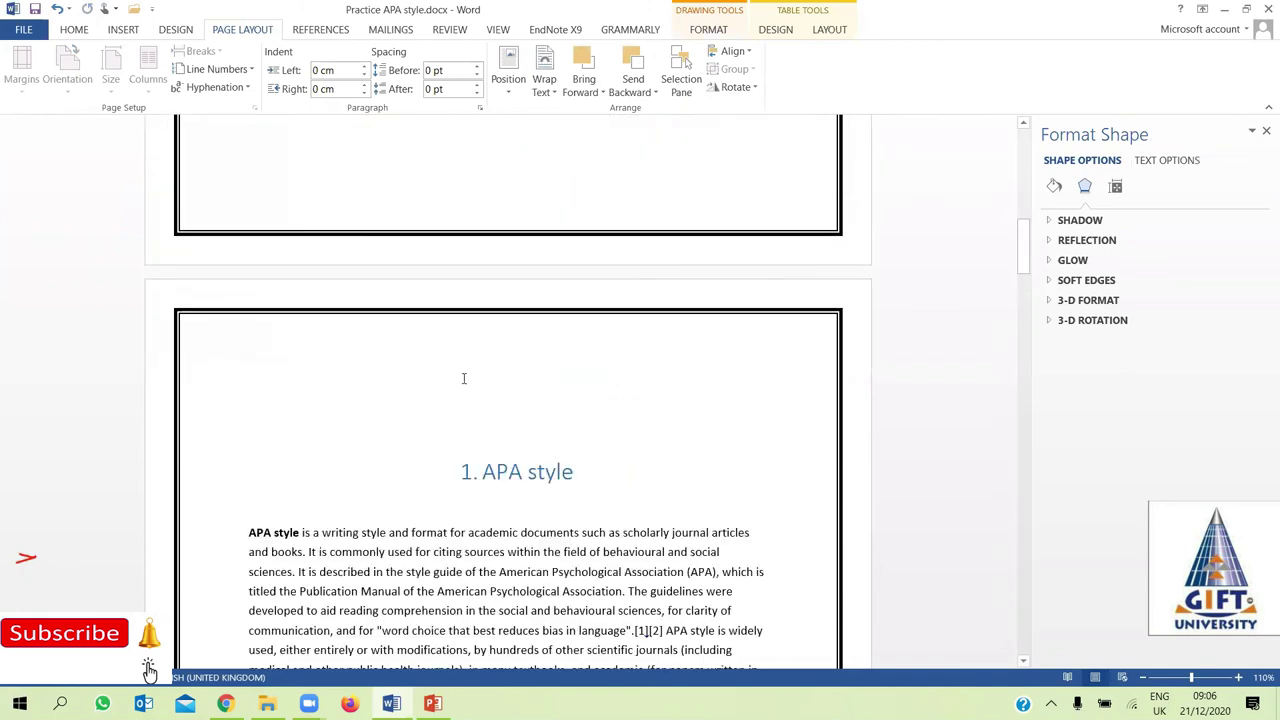
pyautogui.click(506, 426)
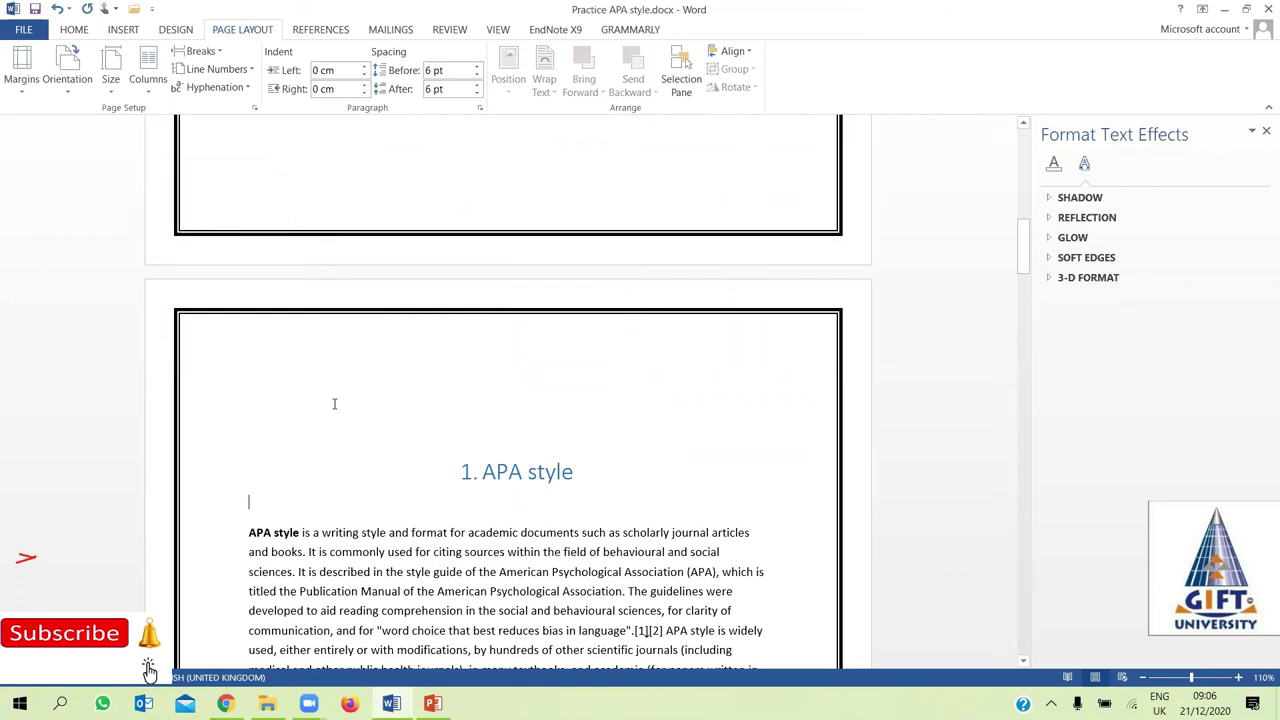
# Select both paragraphs under 1. APA style and justify them with Ctrl+J
pyautogui.moveTo(1022, 265); pyautogui.dragTo(849, 292)
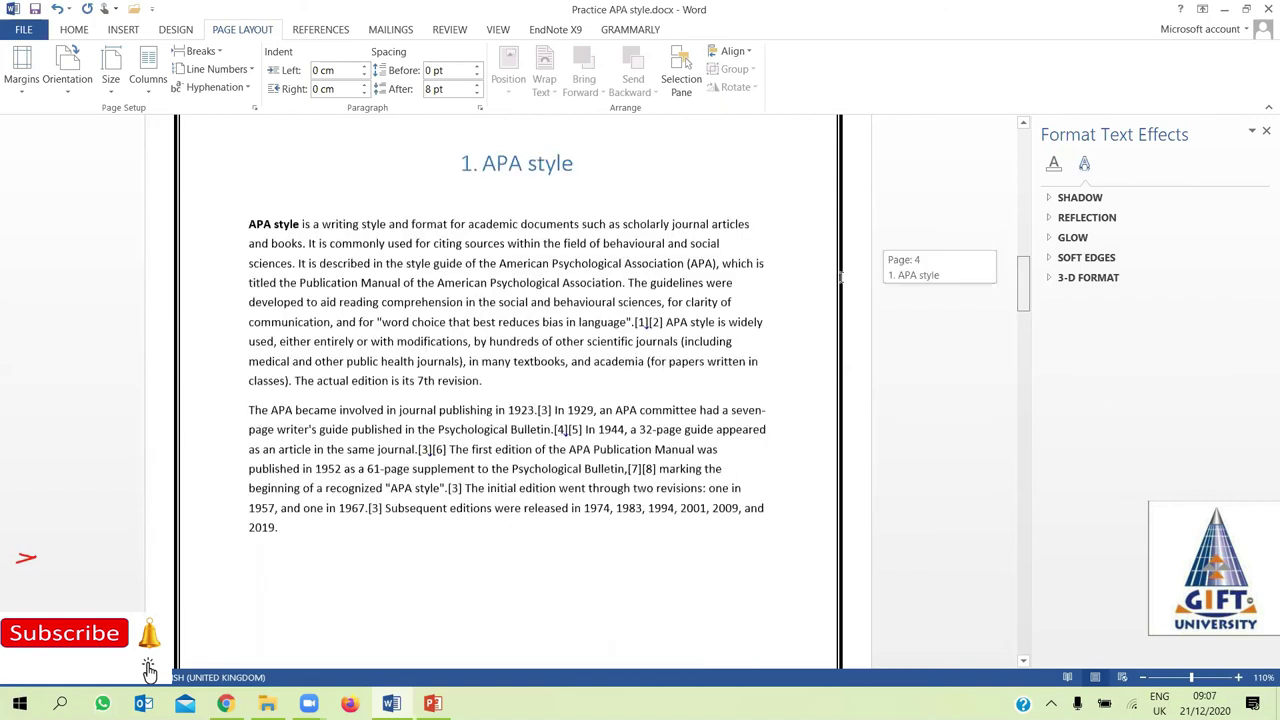
pyautogui.scroll(-3, 785, 280)
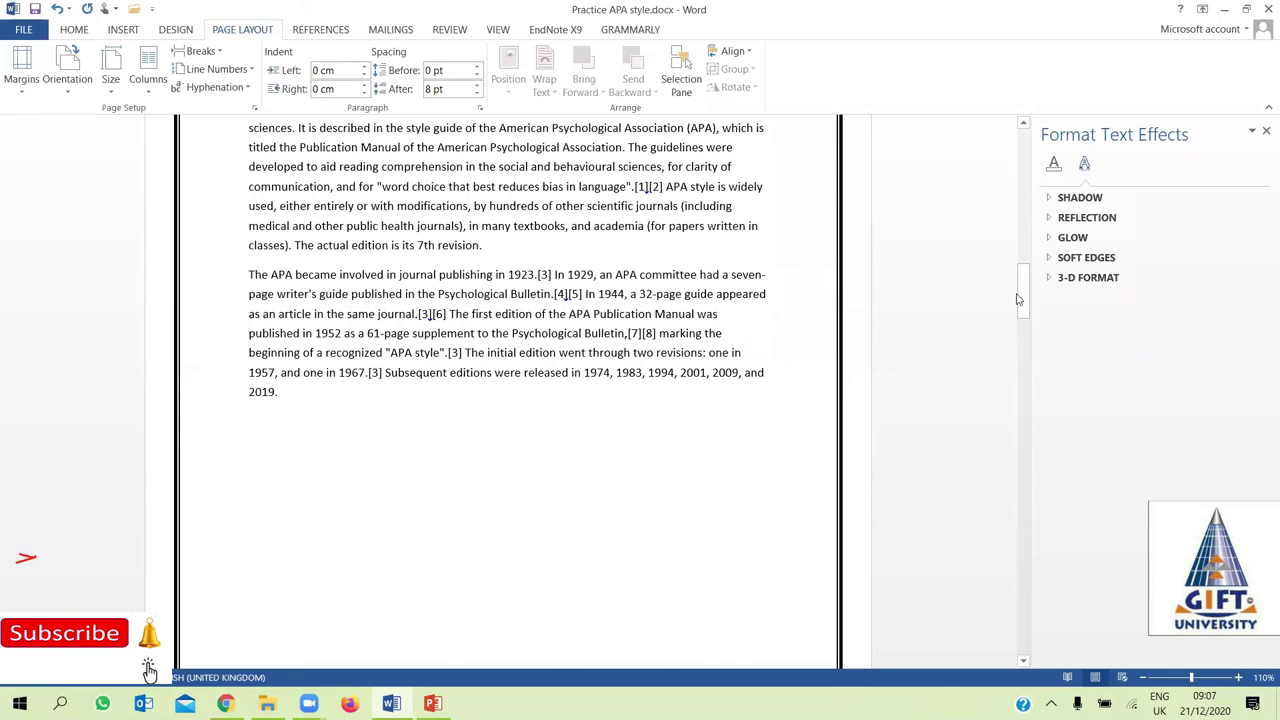
pyautogui.moveTo(1022, 305); pyautogui.dragTo(1011, 281)
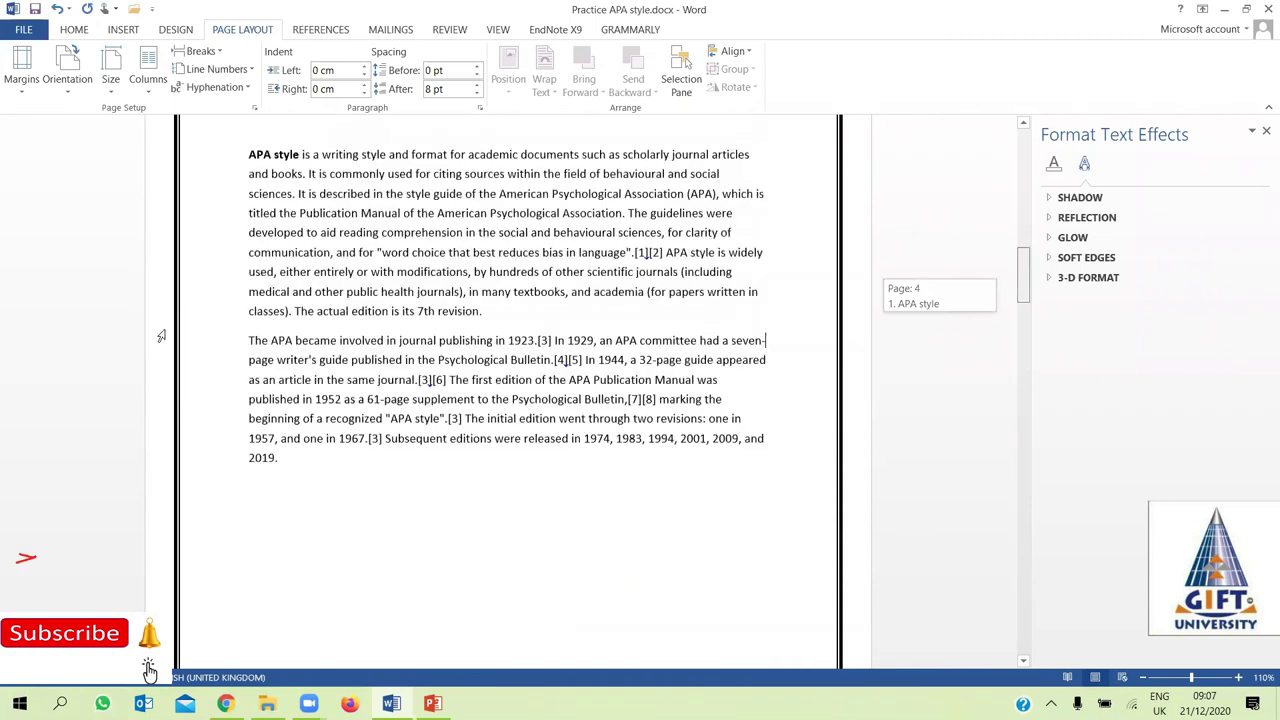
pyautogui.scroll(3, 434, 517)
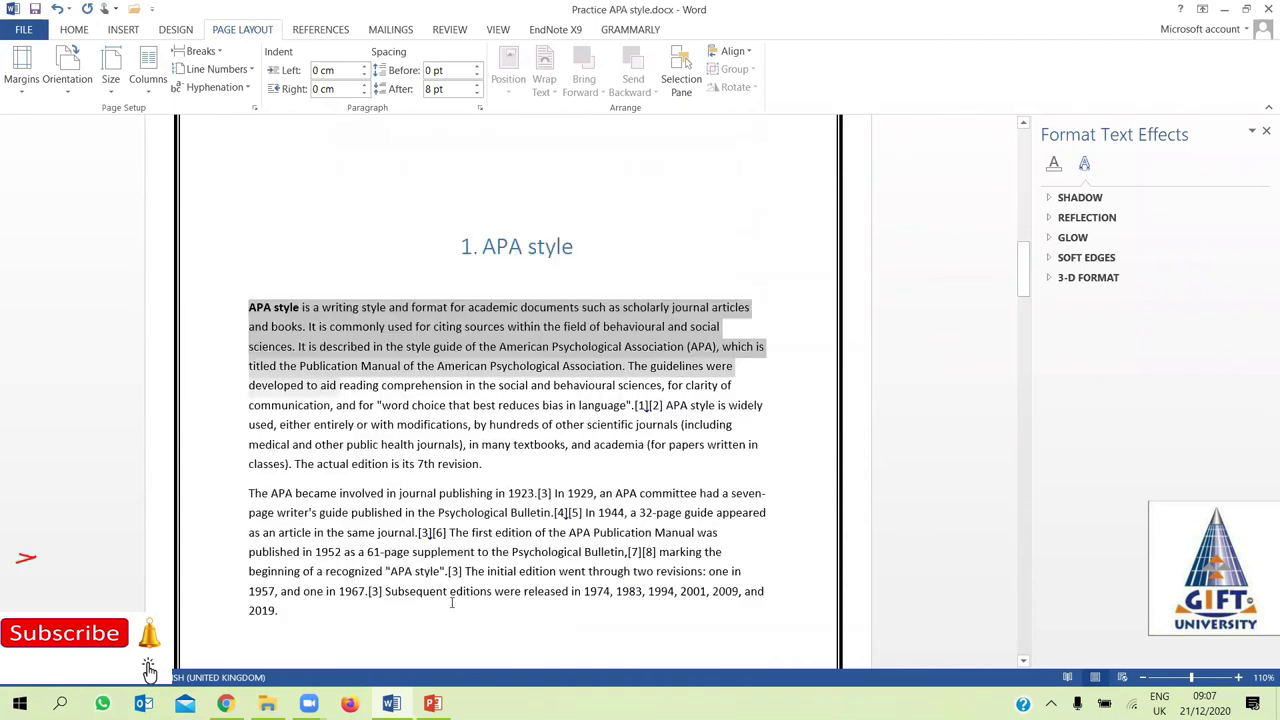
pyautogui.moveTo(403, 608); pyautogui.dragTo(403, 615)
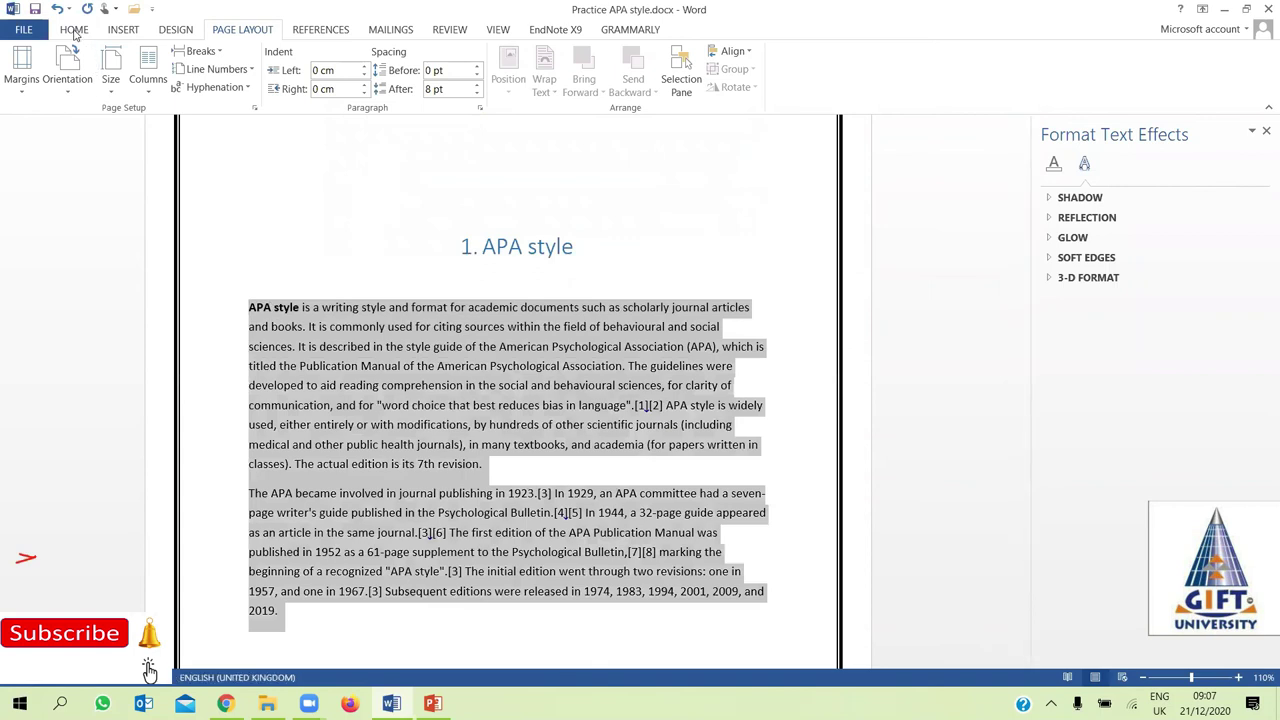
pyautogui.scroll(3, 395, 88)
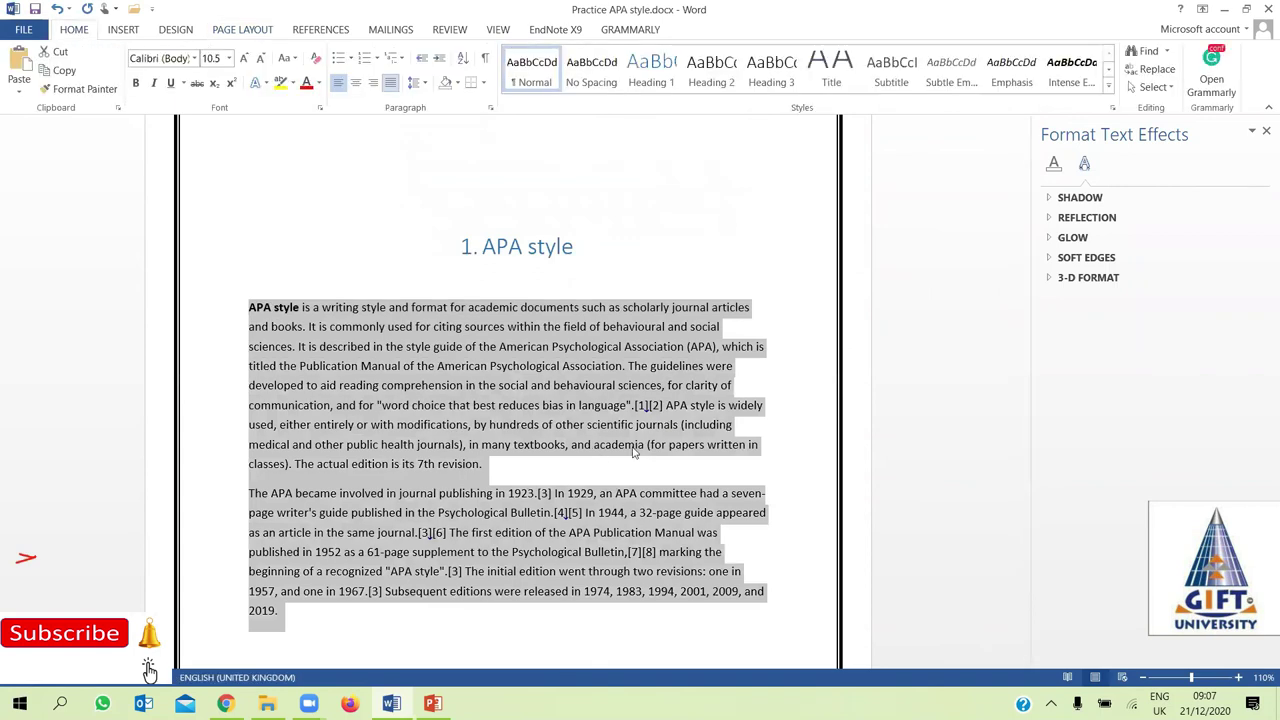
pyautogui.hotkey('ctrl', 'j')
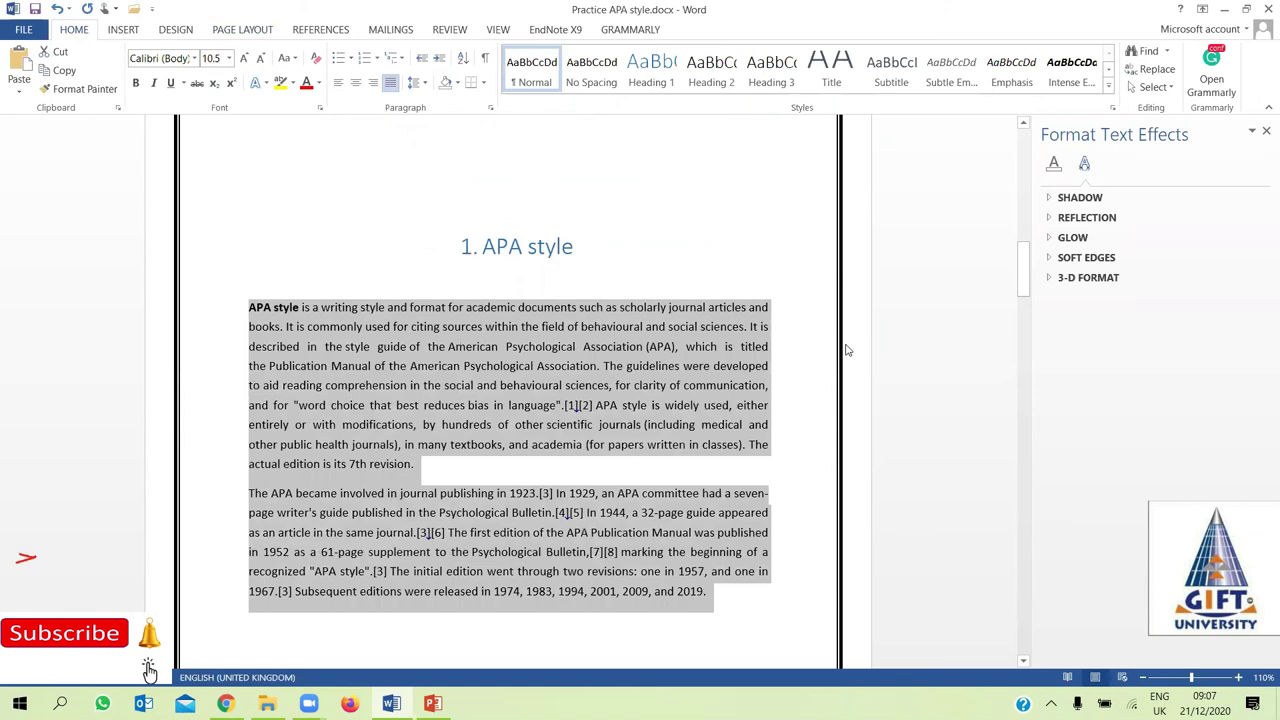
pyautogui.click(508, 246)
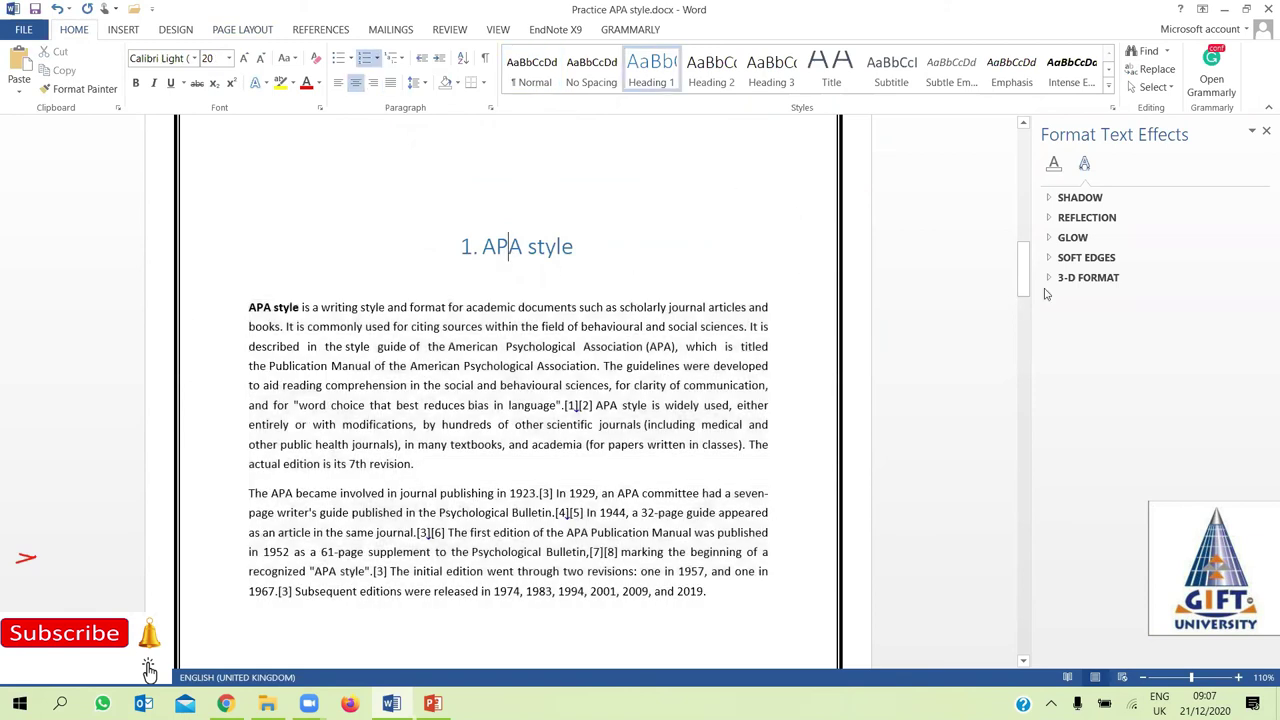
pyautogui.press('Up')
pyautogui.moveTo(1023, 285); pyautogui.dragTo(1023, 170)
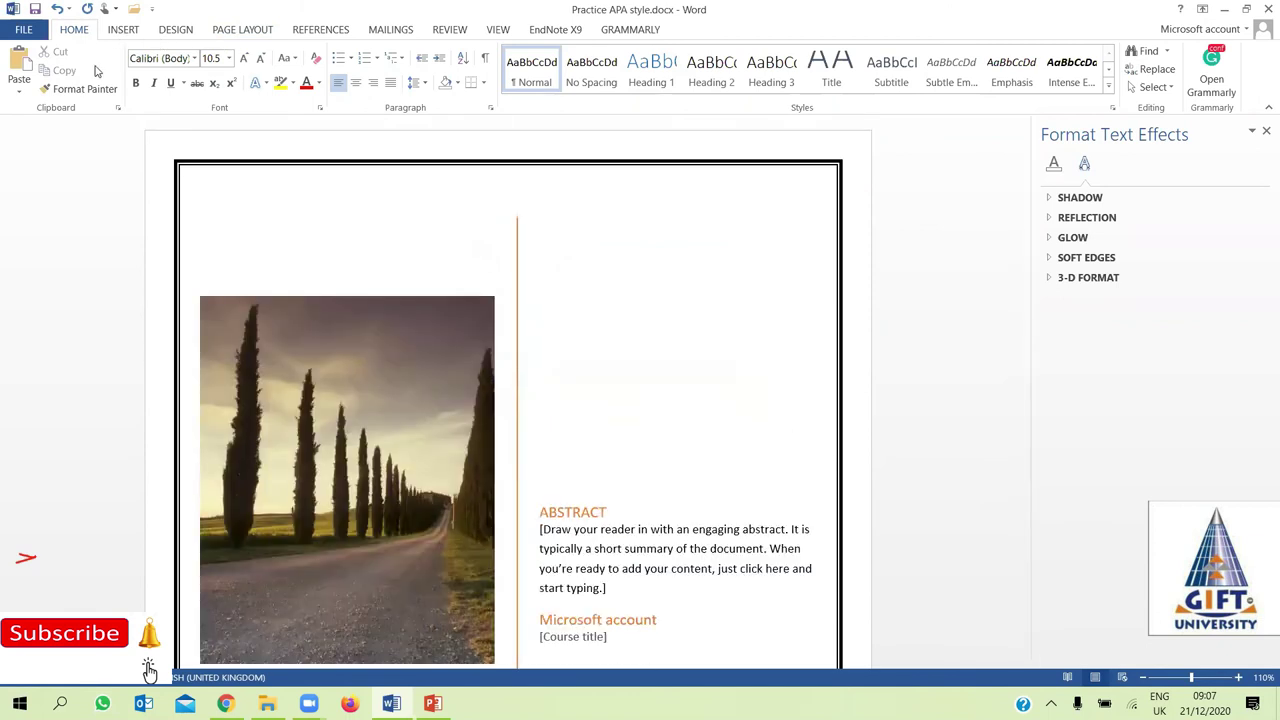
# Switch the page orientation to Landscape
pyautogui.click(123, 30)
pyautogui.click(165, 33)
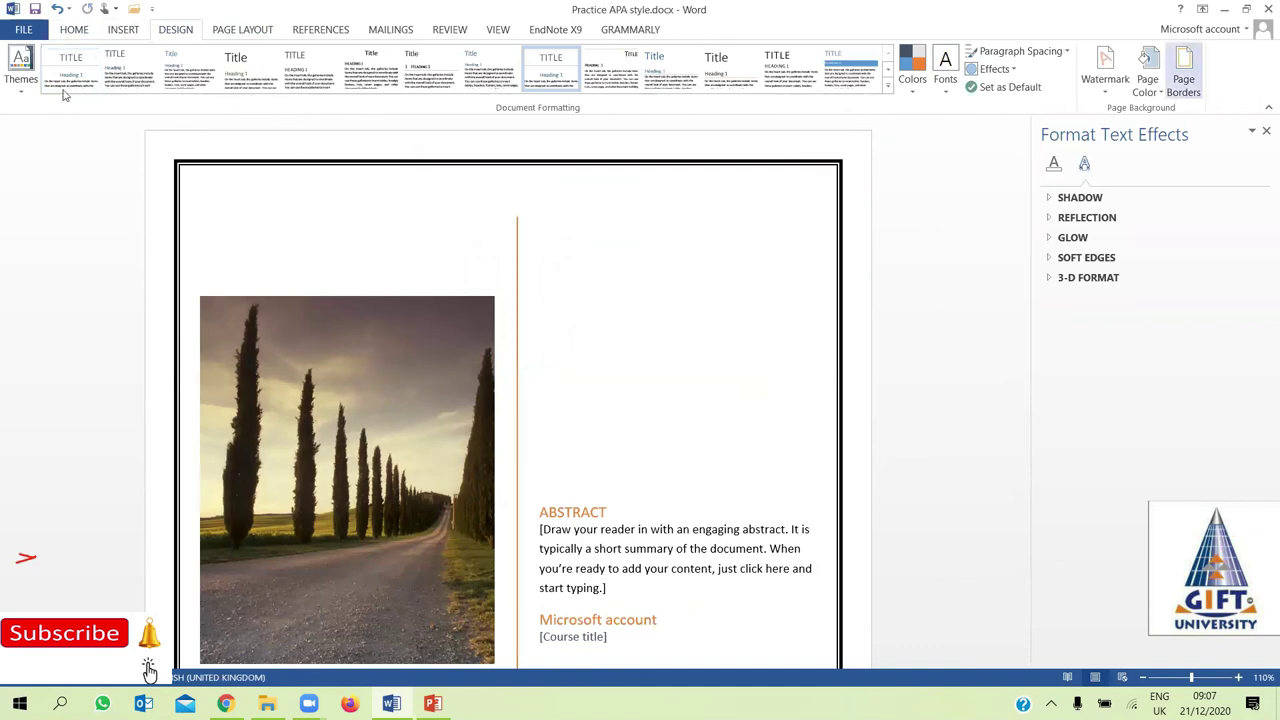
pyautogui.click(242, 30)
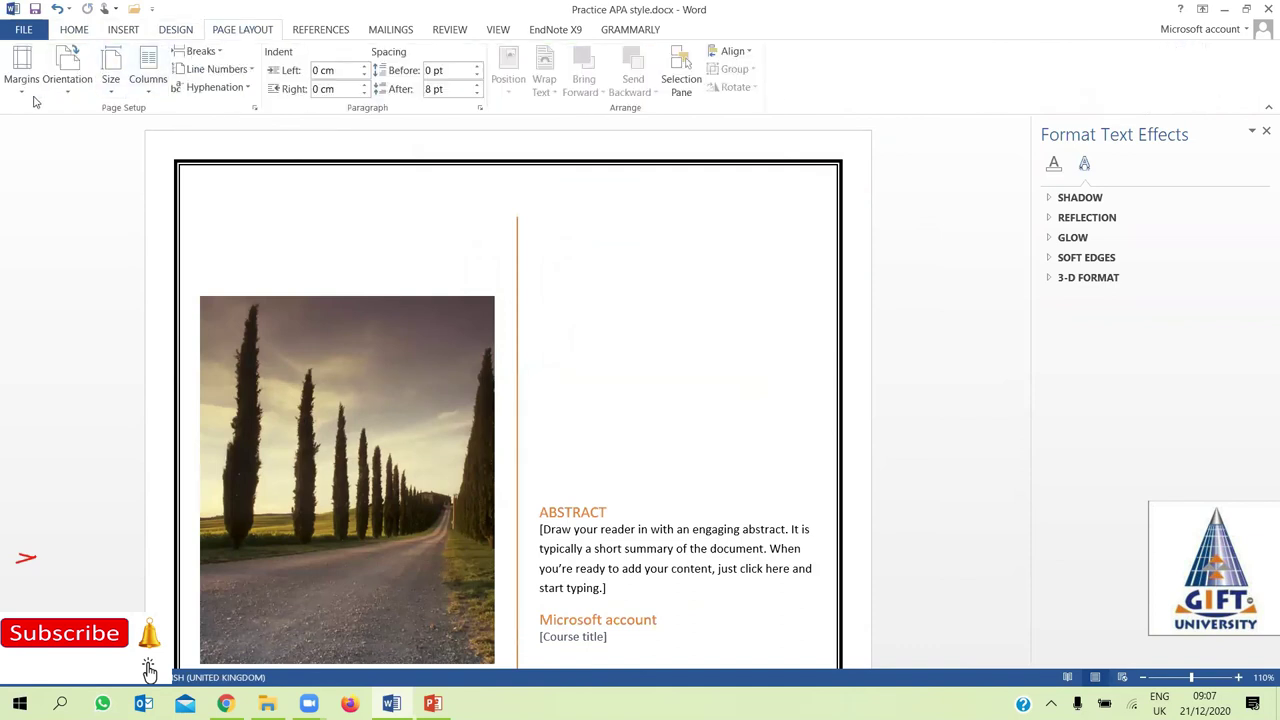
pyautogui.click(68, 90)
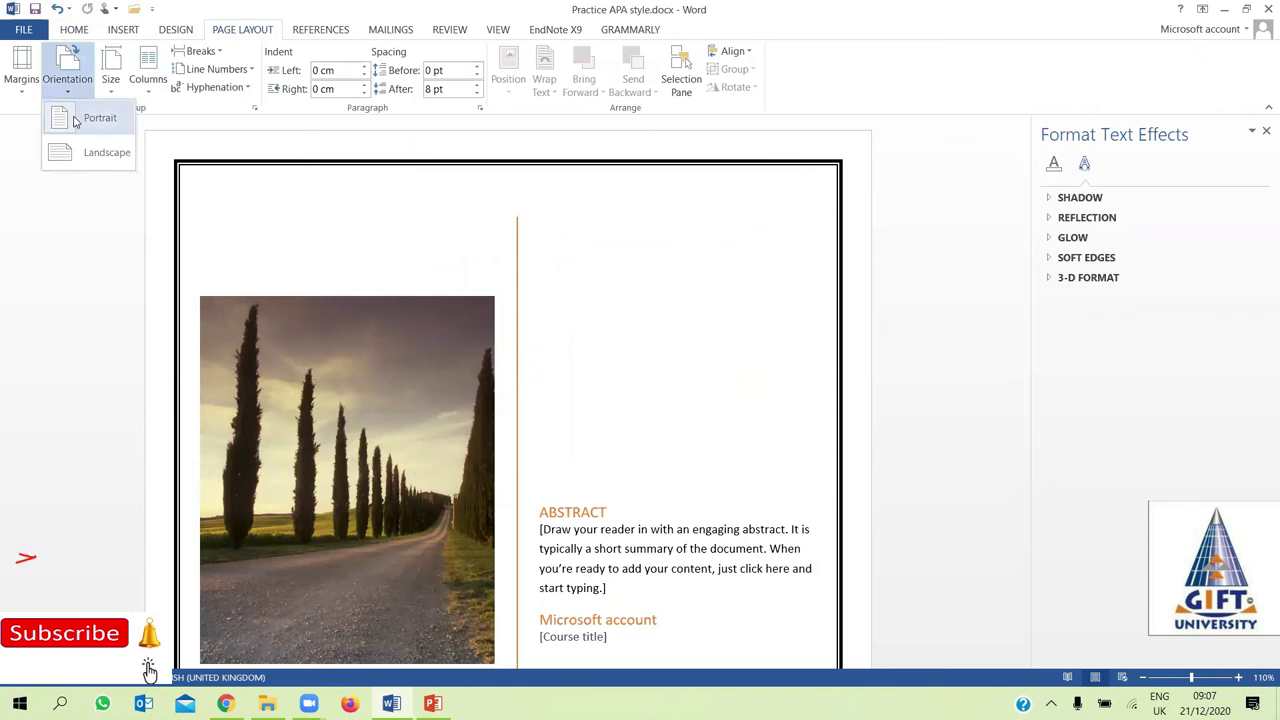
pyautogui.click(76, 121)
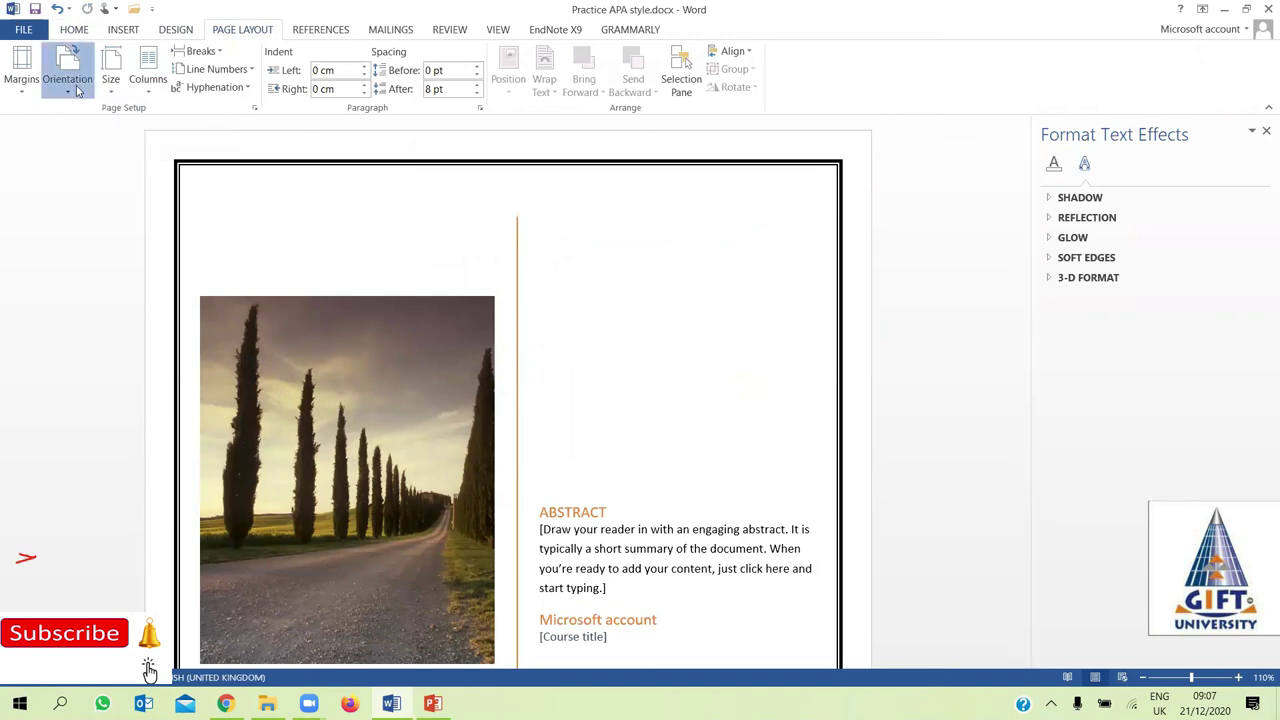
pyautogui.click(78, 90)
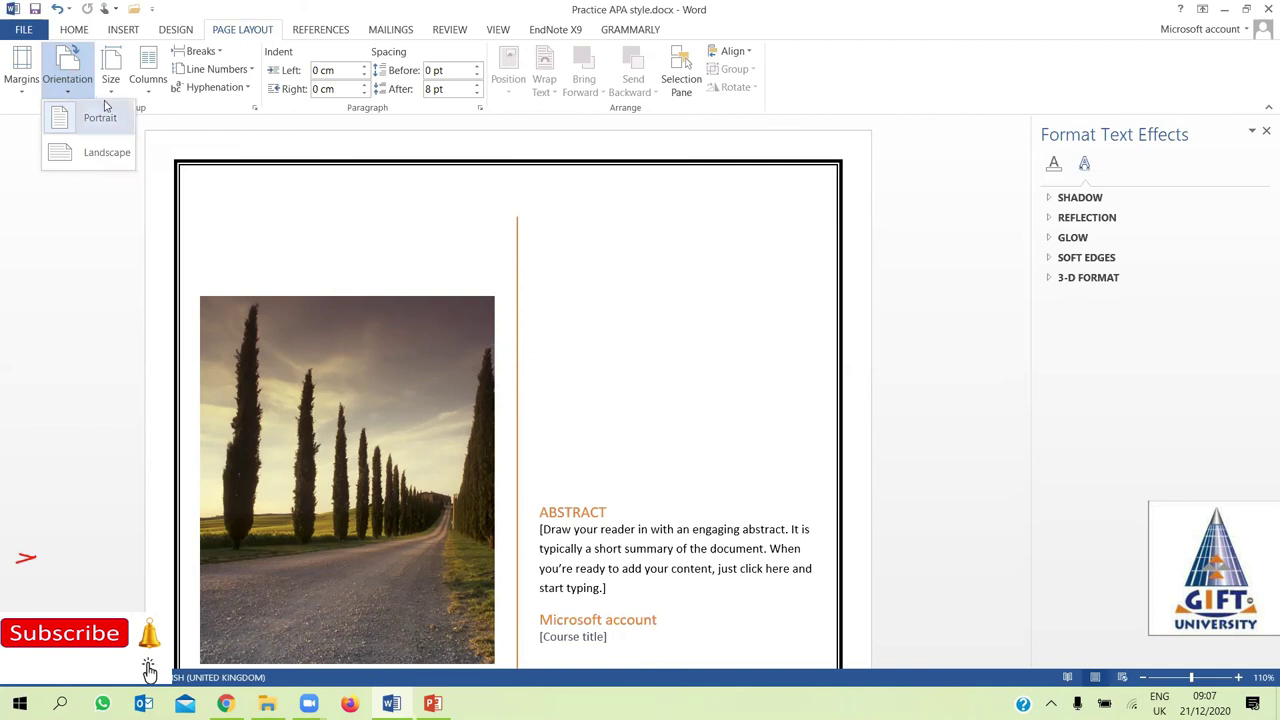
pyautogui.click(85, 152)
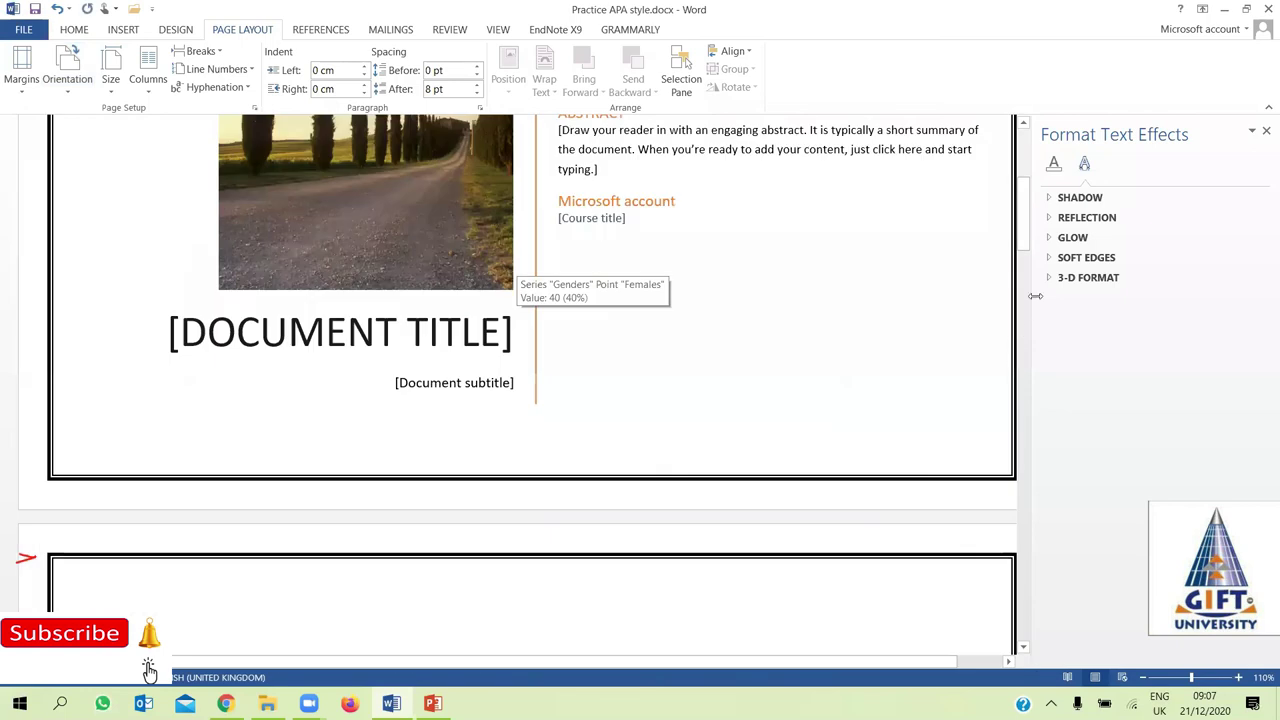
# Close the Format Text Effects pane, return pages to Portrait, and show the paper sizes
pyautogui.moveTo(1033, 199); pyautogui.dragTo(1033, 197)
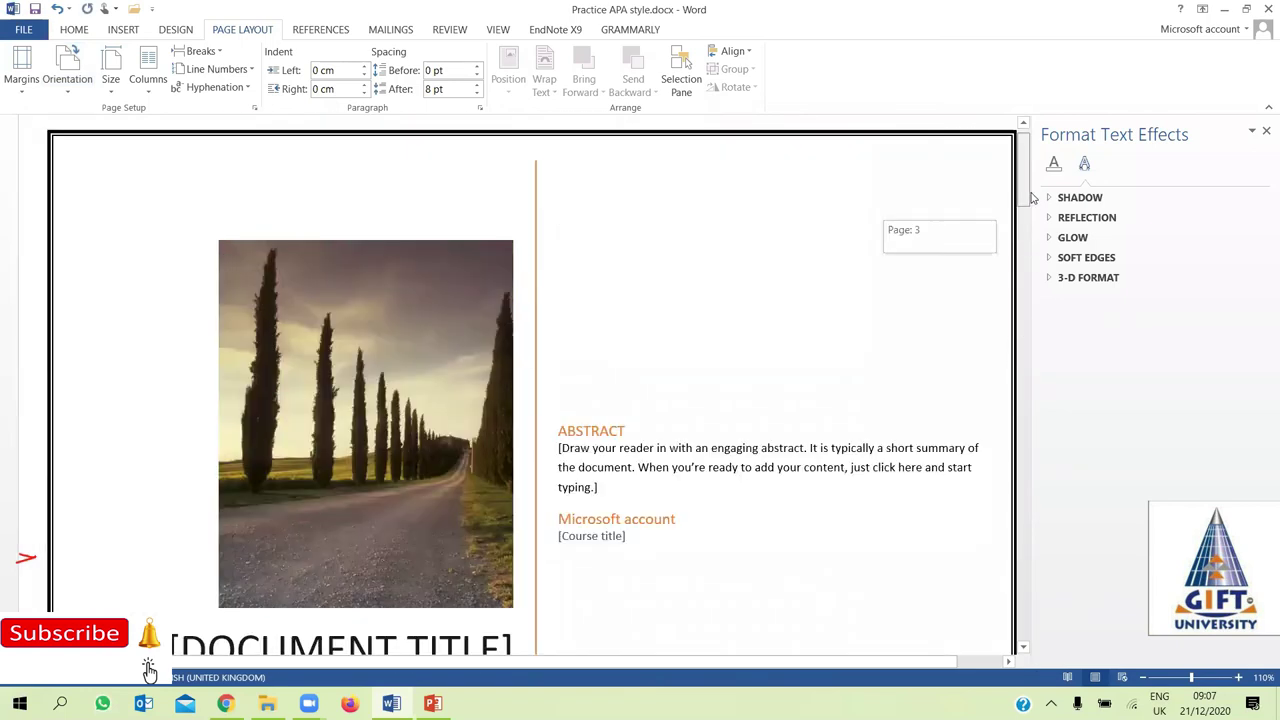
pyautogui.moveTo(1045, 254); pyautogui.dragTo(1067, 371)
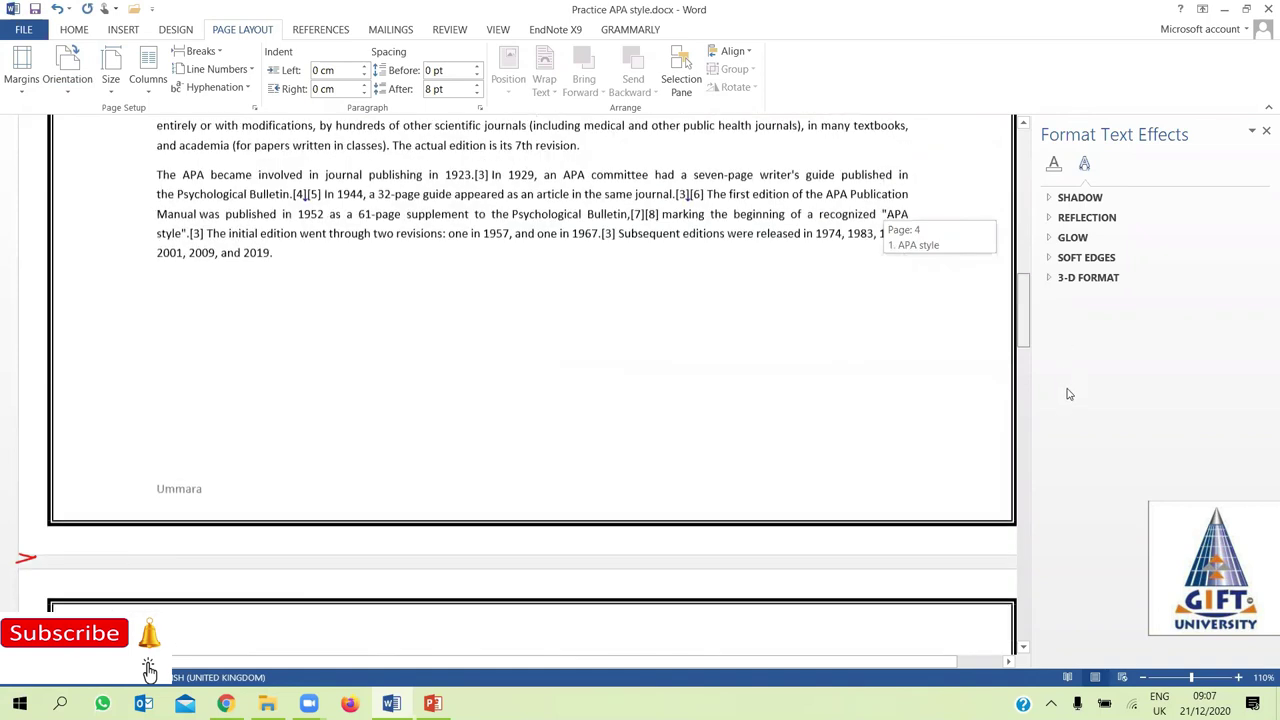
pyautogui.moveTo(1262, 152); pyautogui.dragTo(1262, 137)
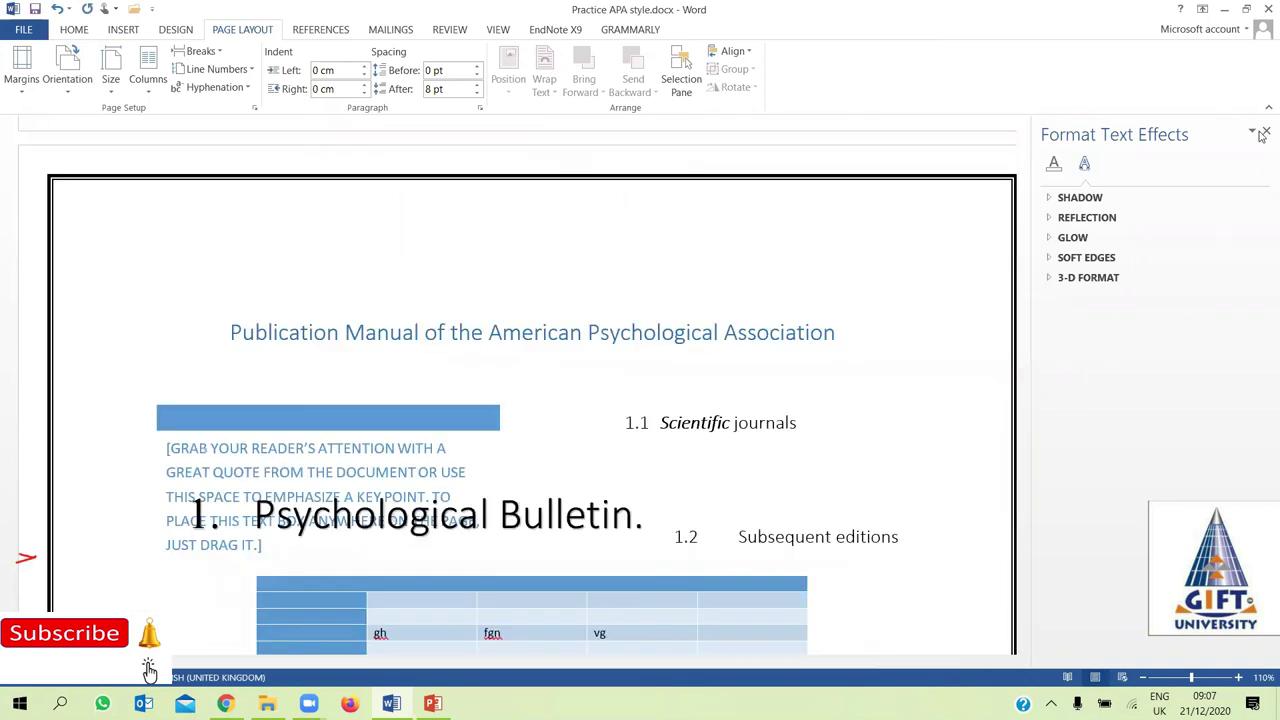
pyautogui.click(1264, 134)
pyautogui.moveTo(1262, 403); pyautogui.dragTo(1262, 500)
pyautogui.click(67, 78)
pyautogui.click(68, 128)
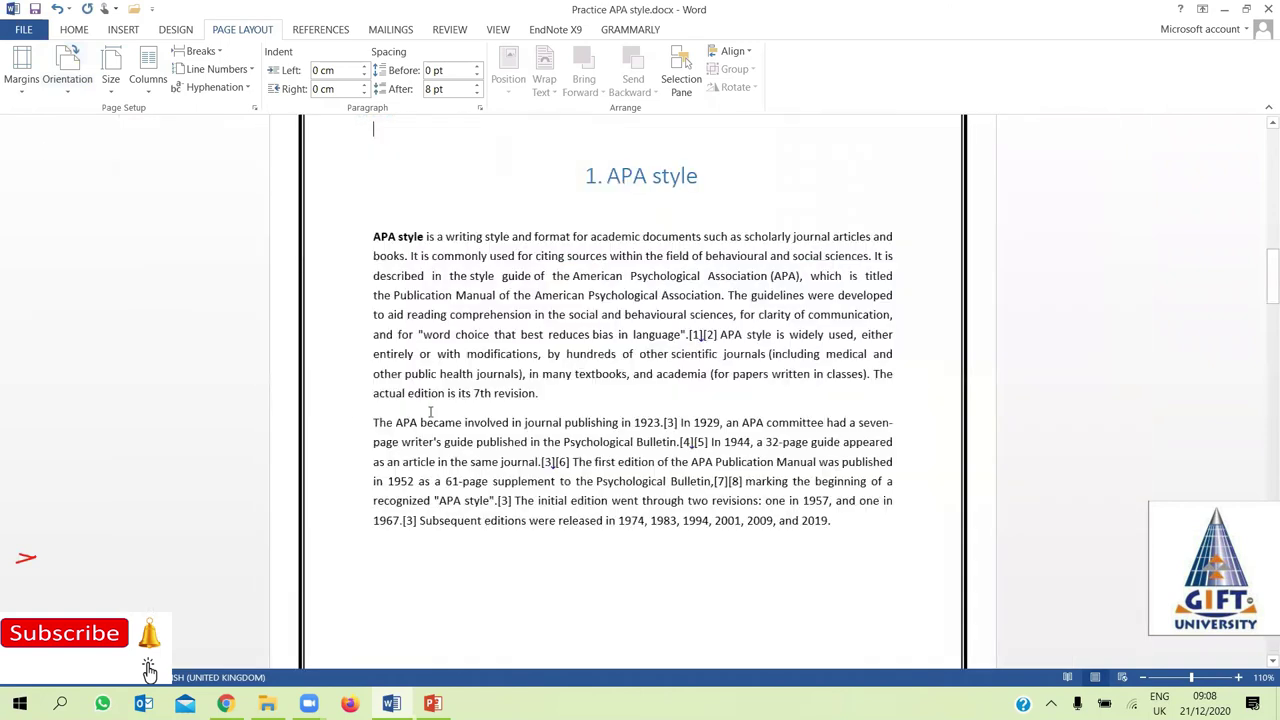
pyautogui.click(111, 88)
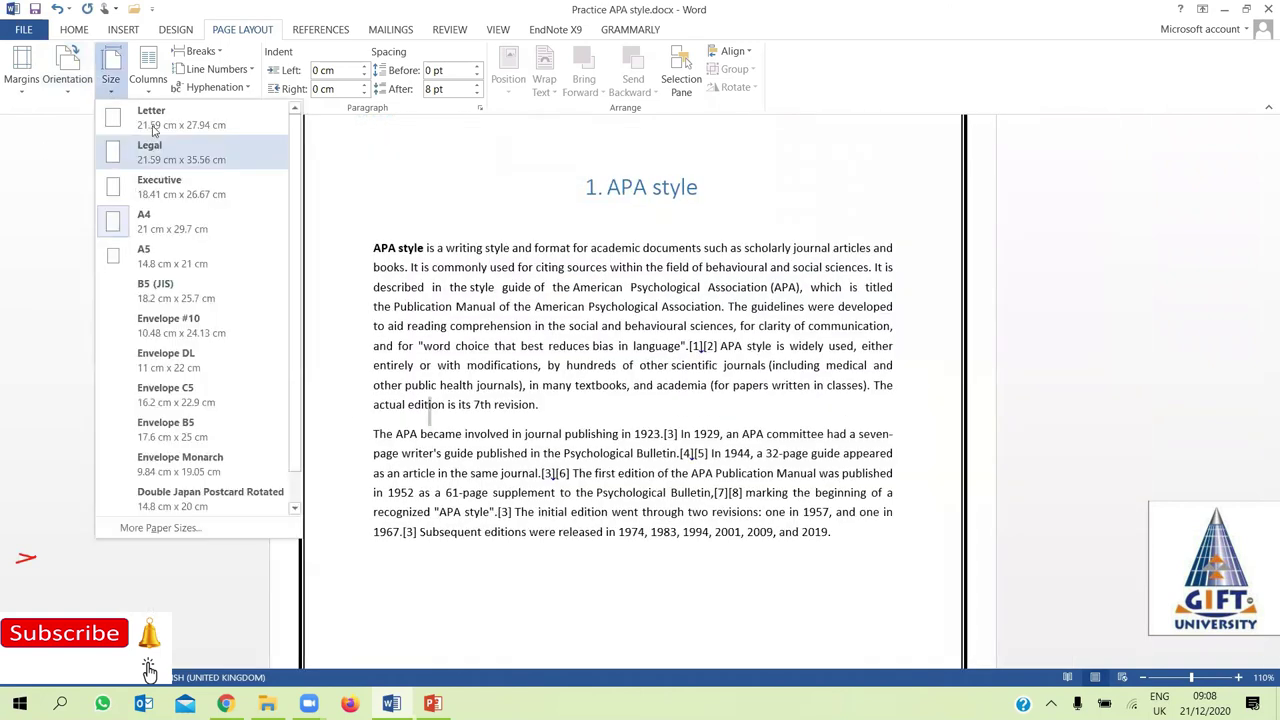
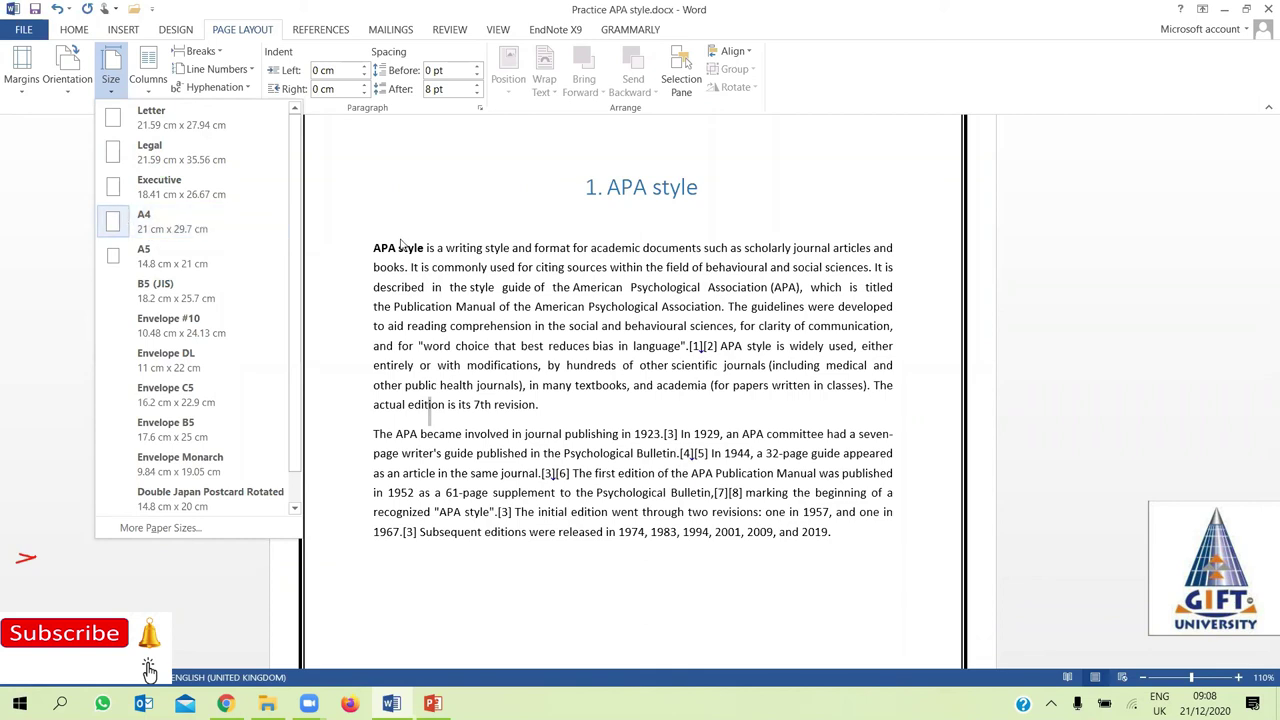
# Leave the paper size unchanged and set the current paragraph to two columns
pyautogui.click(172, 220)
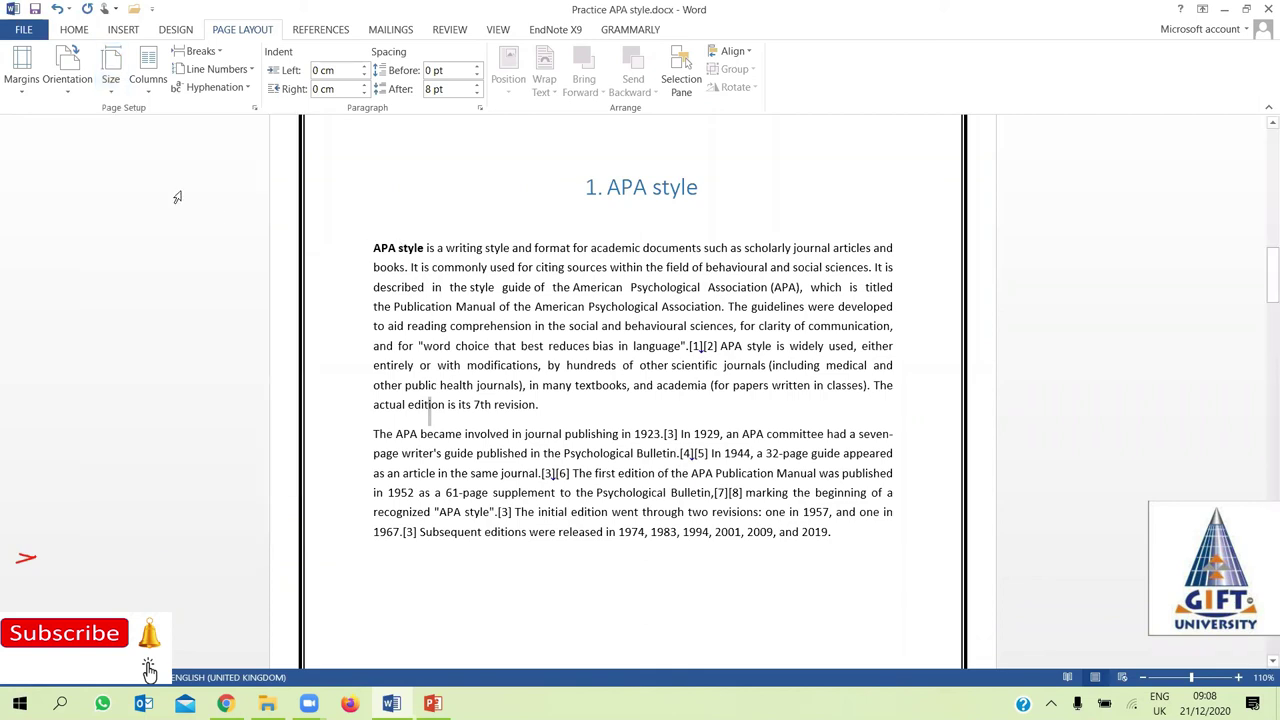
pyautogui.click(153, 94)
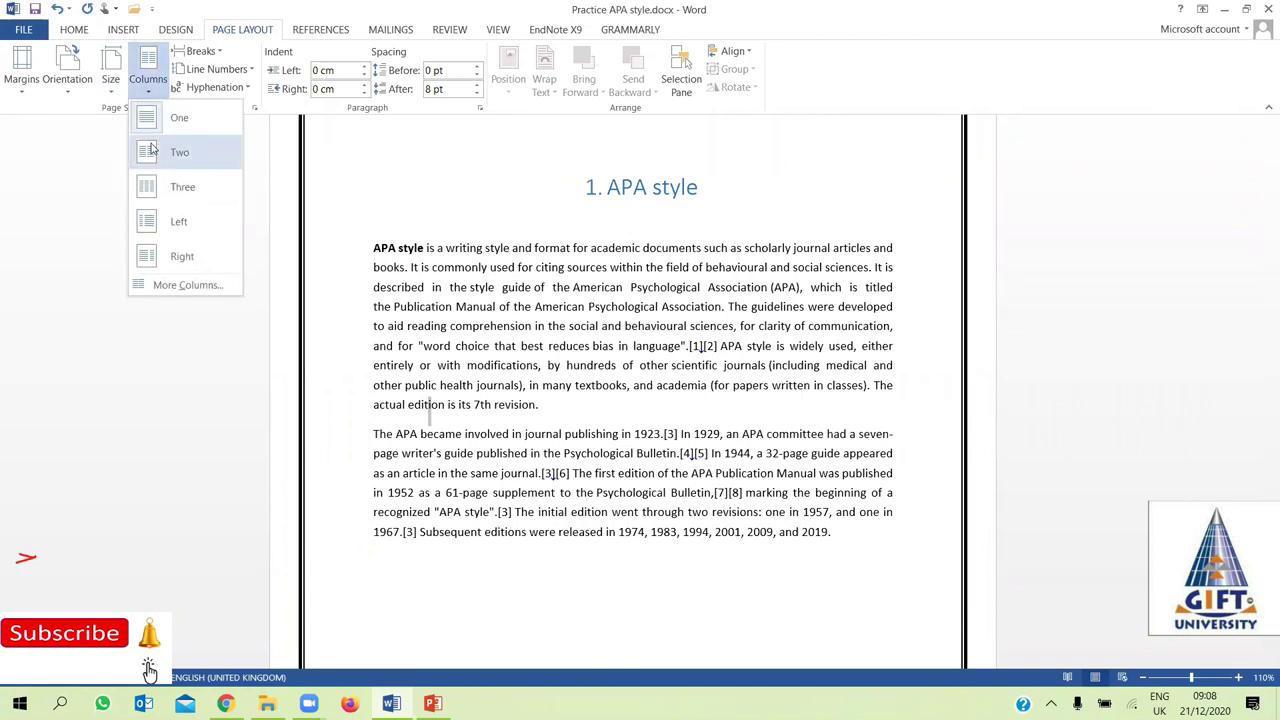
pyautogui.click(149, 151)
# Select the entire document with Ctrl+A and reflow all of it into two columns
pyautogui.click(512, 331)
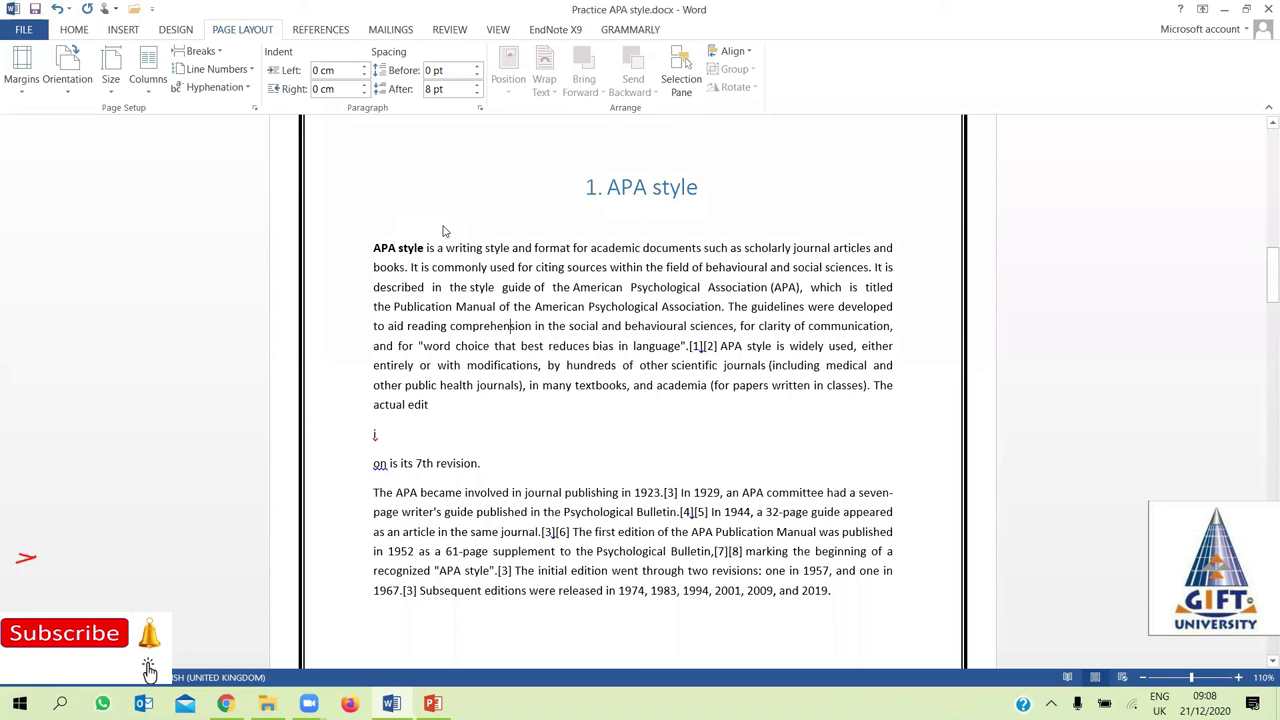
pyautogui.hotkey('ctrl', 'a')
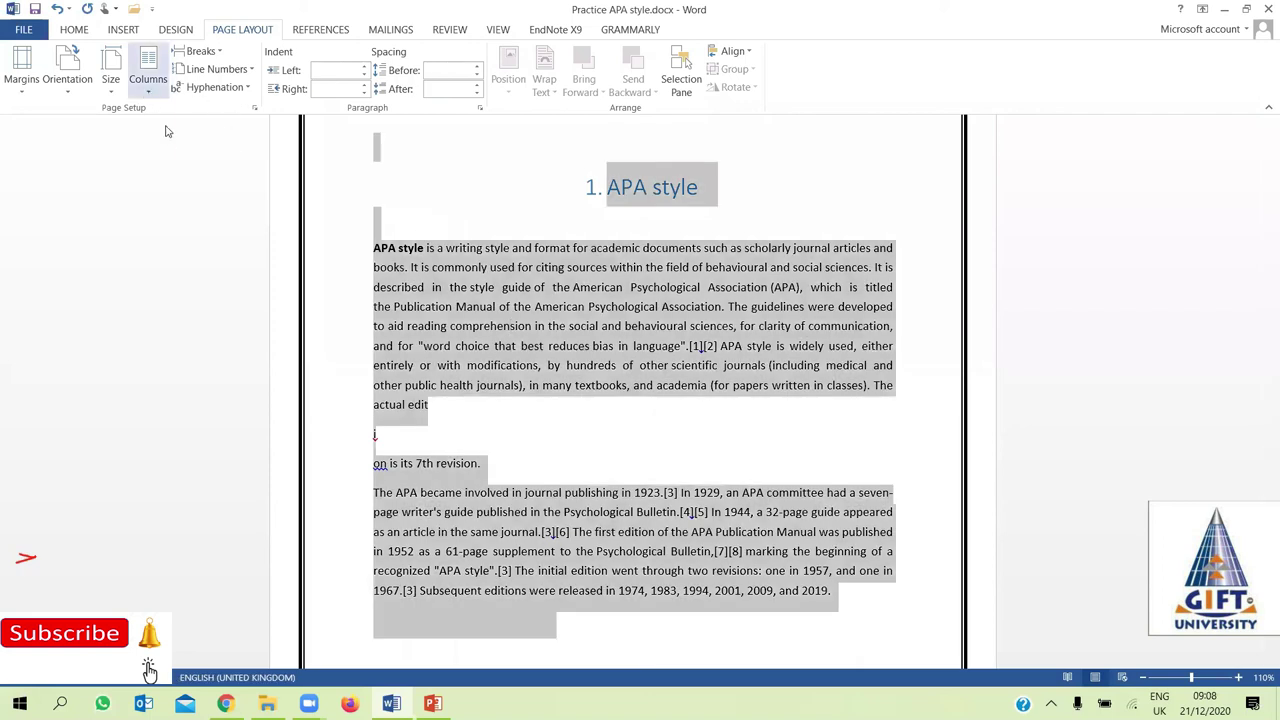
pyautogui.click(157, 95)
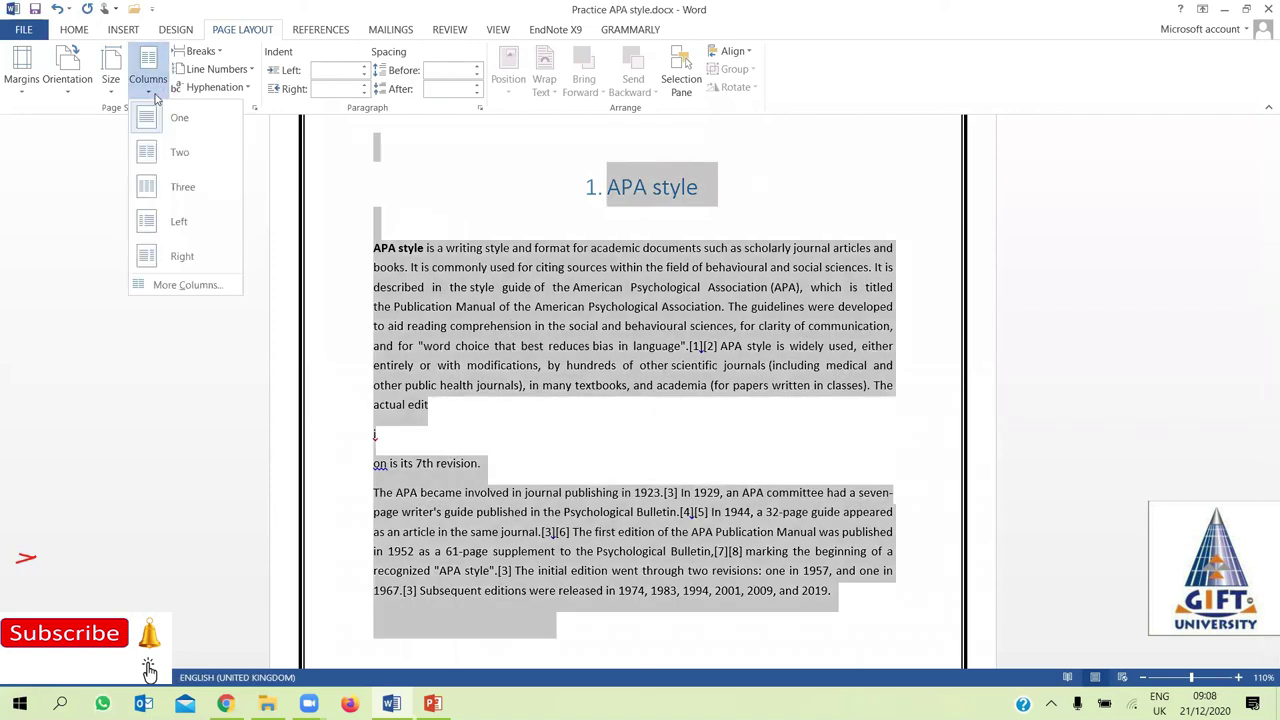
pyautogui.click(152, 150)
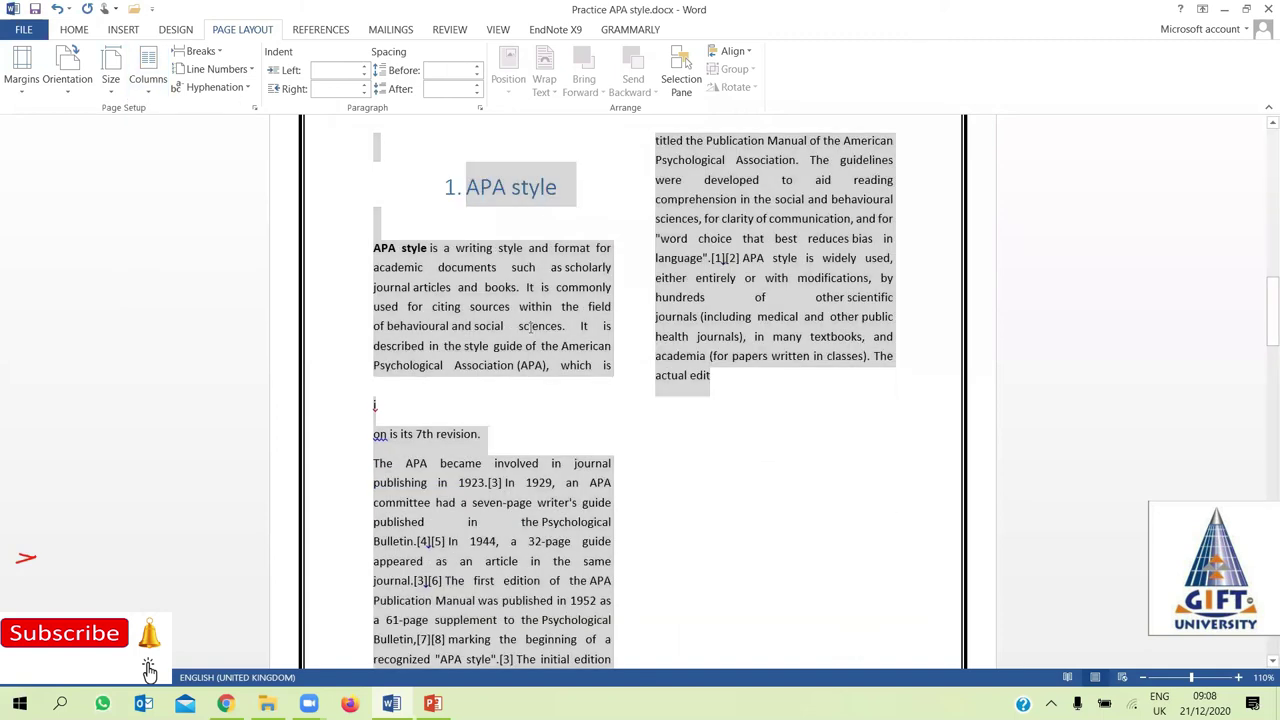
pyautogui.moveTo(1261, 342); pyautogui.dragTo(1261, 150)
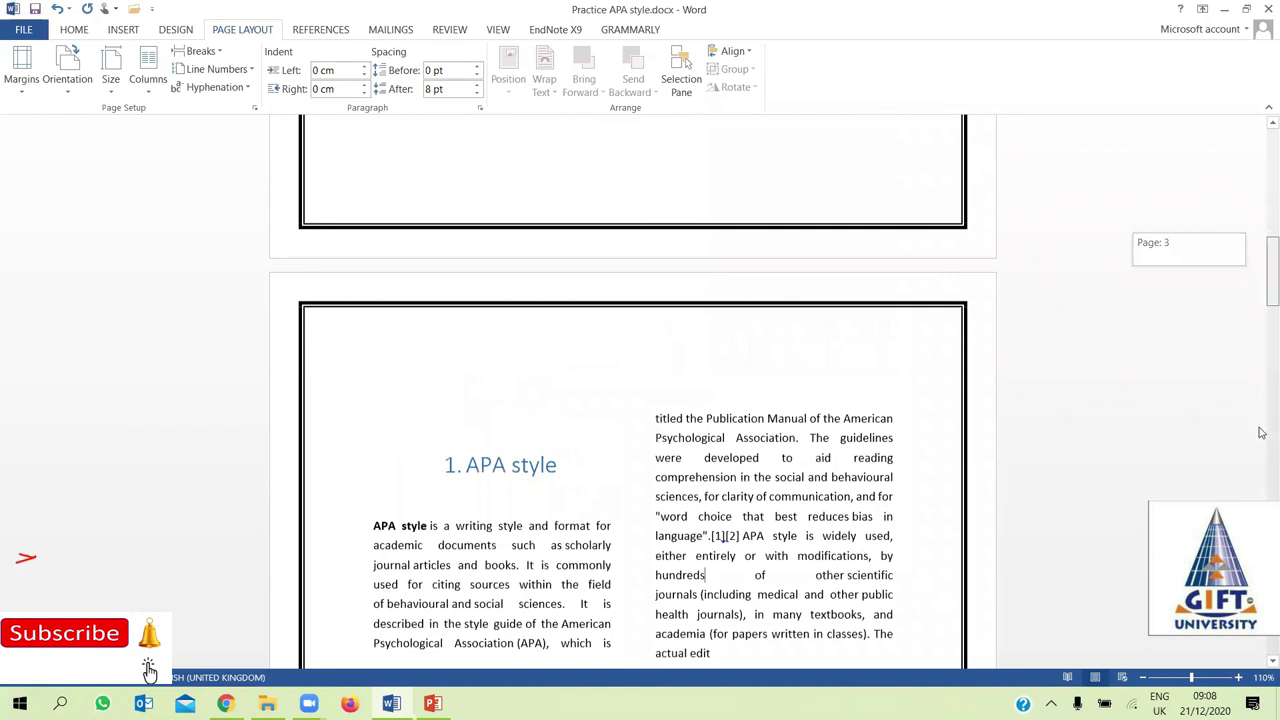
pyautogui.moveTo(1261, 432); pyautogui.dragTo(1261, 443)
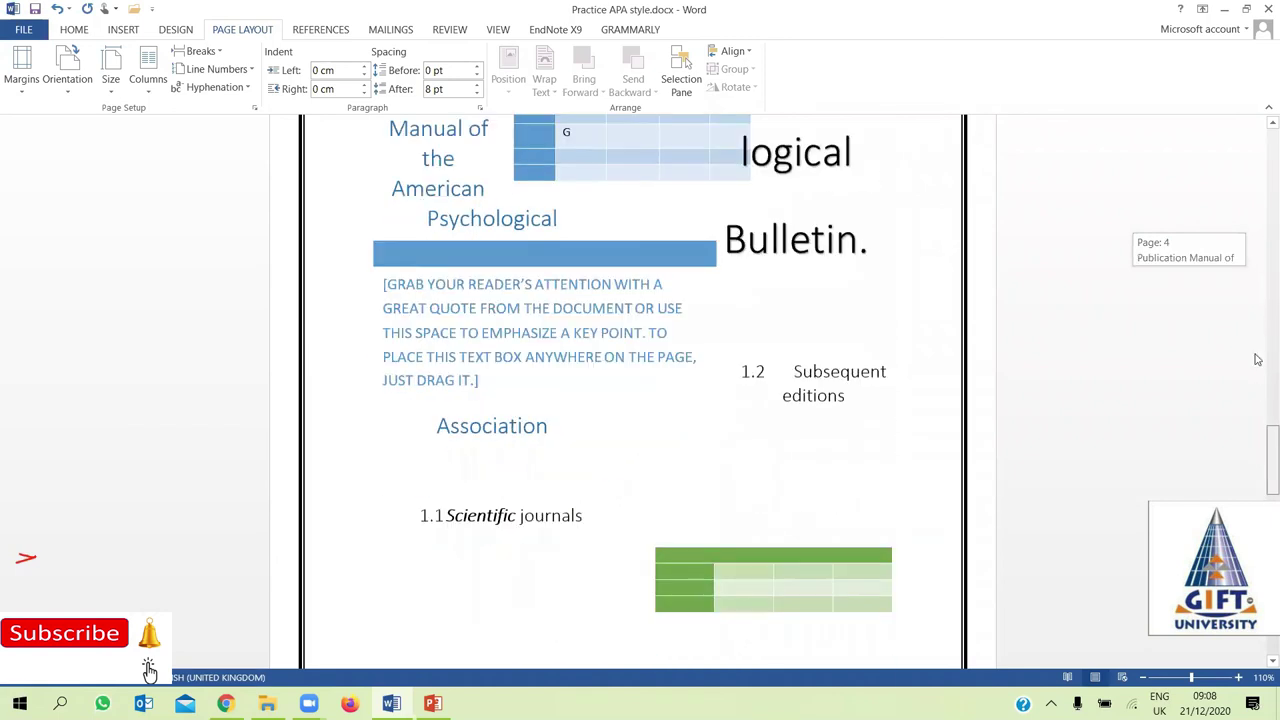
pyautogui.moveTo(1257, 359); pyautogui.dragTo(149, 97)
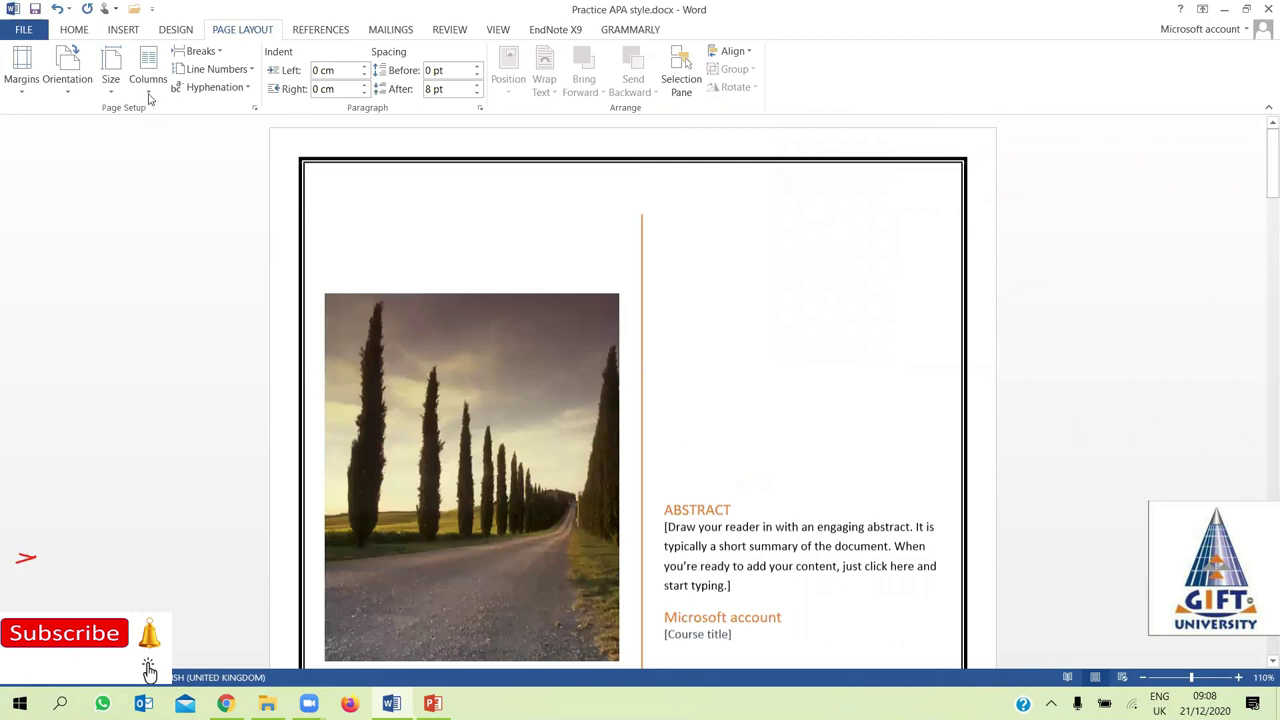
# Switch the APA style text to three columns and scroll through the pages to check them
pyautogui.click(149, 97)
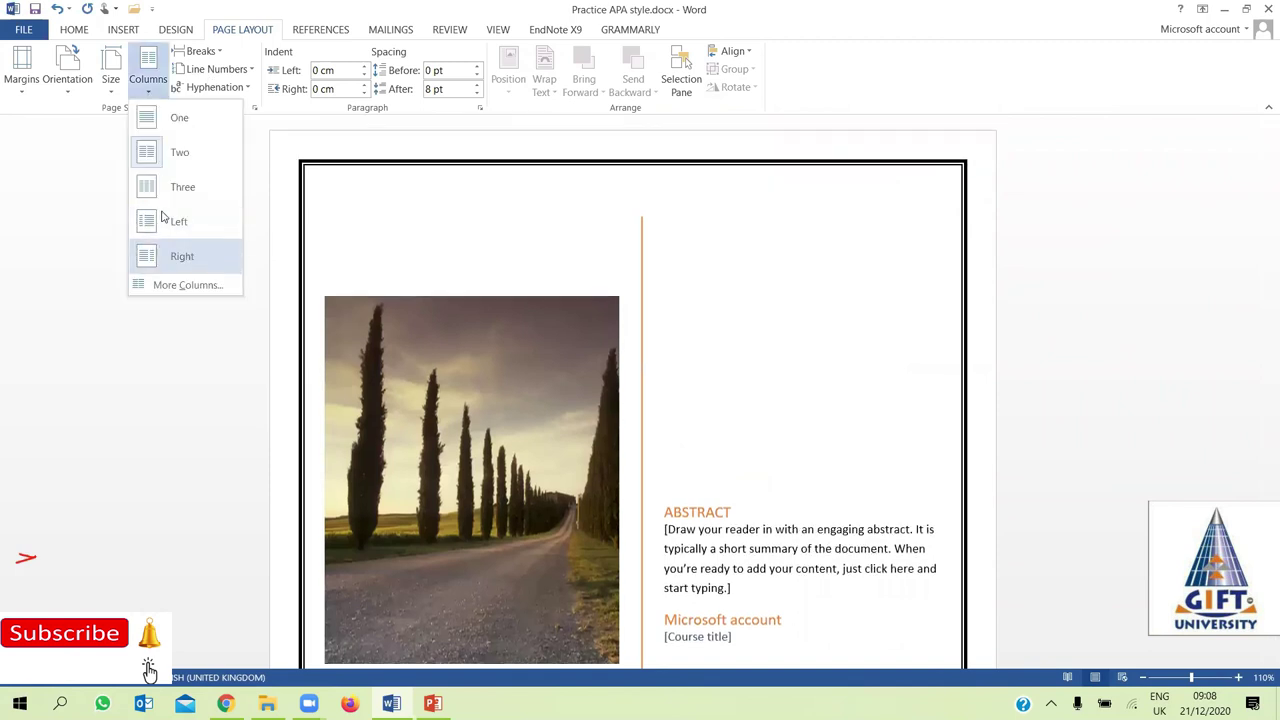
pyautogui.click(160, 187)
pyautogui.scroll(-10, 157, 191)
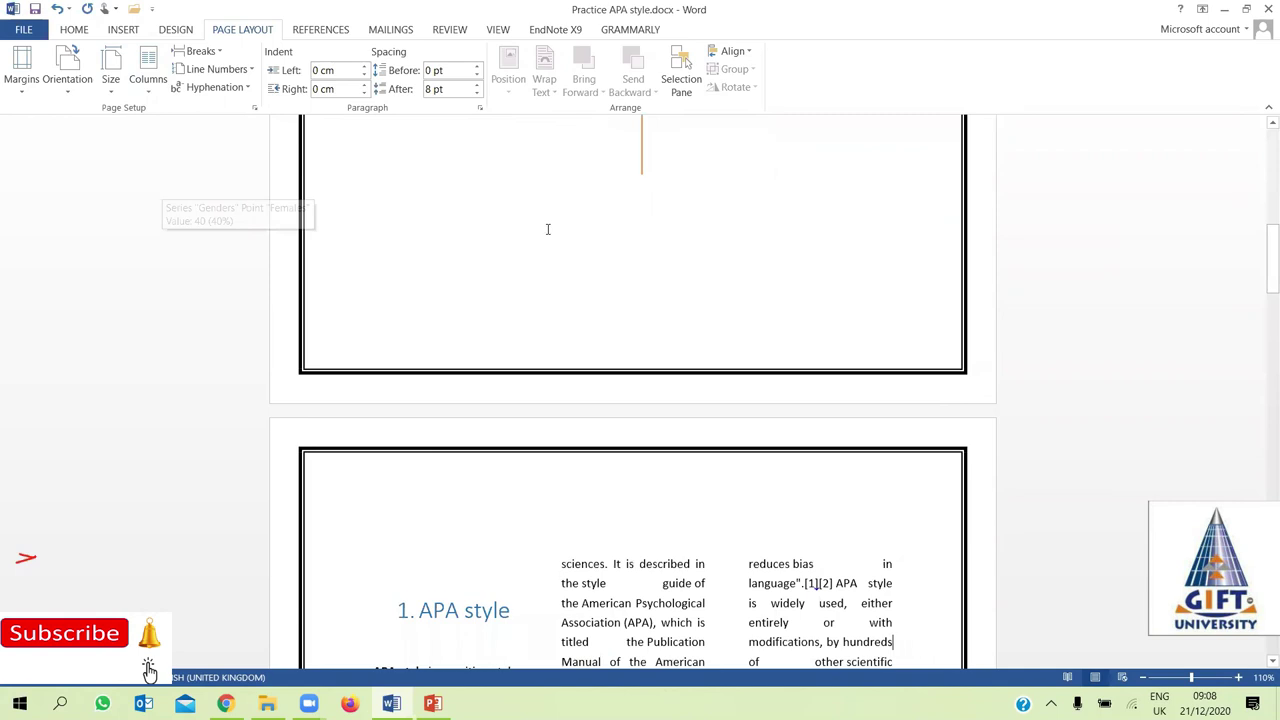
pyautogui.moveTo(1262, 294); pyautogui.dragTo(993, 310)
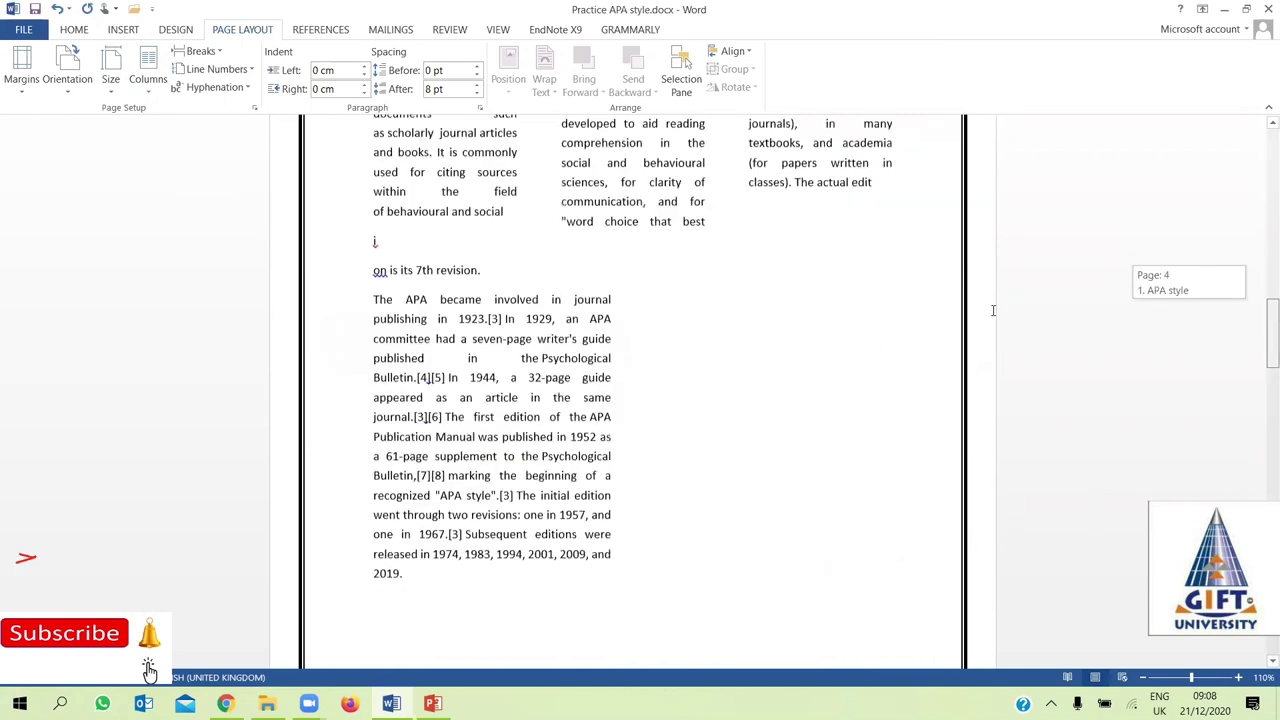
pyautogui.scroll(1, 632, 238)
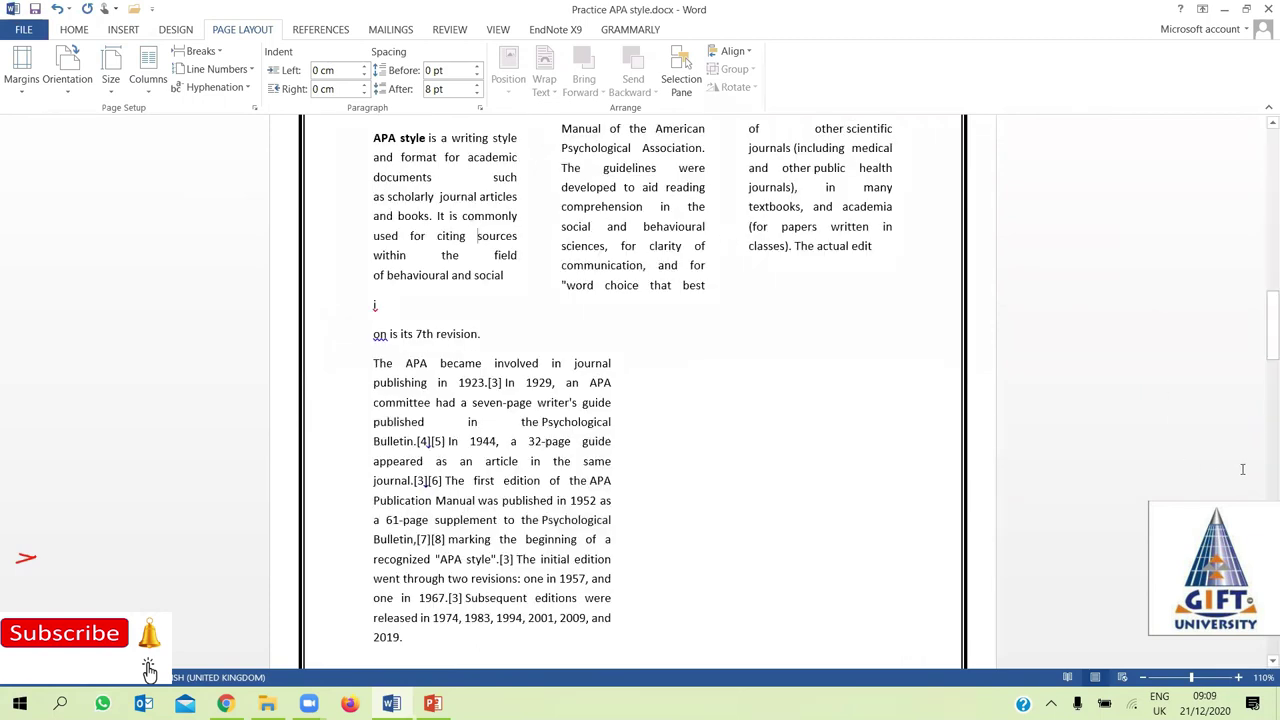
pyautogui.moveTo(1262, 347); pyautogui.dragTo(1262, 165)
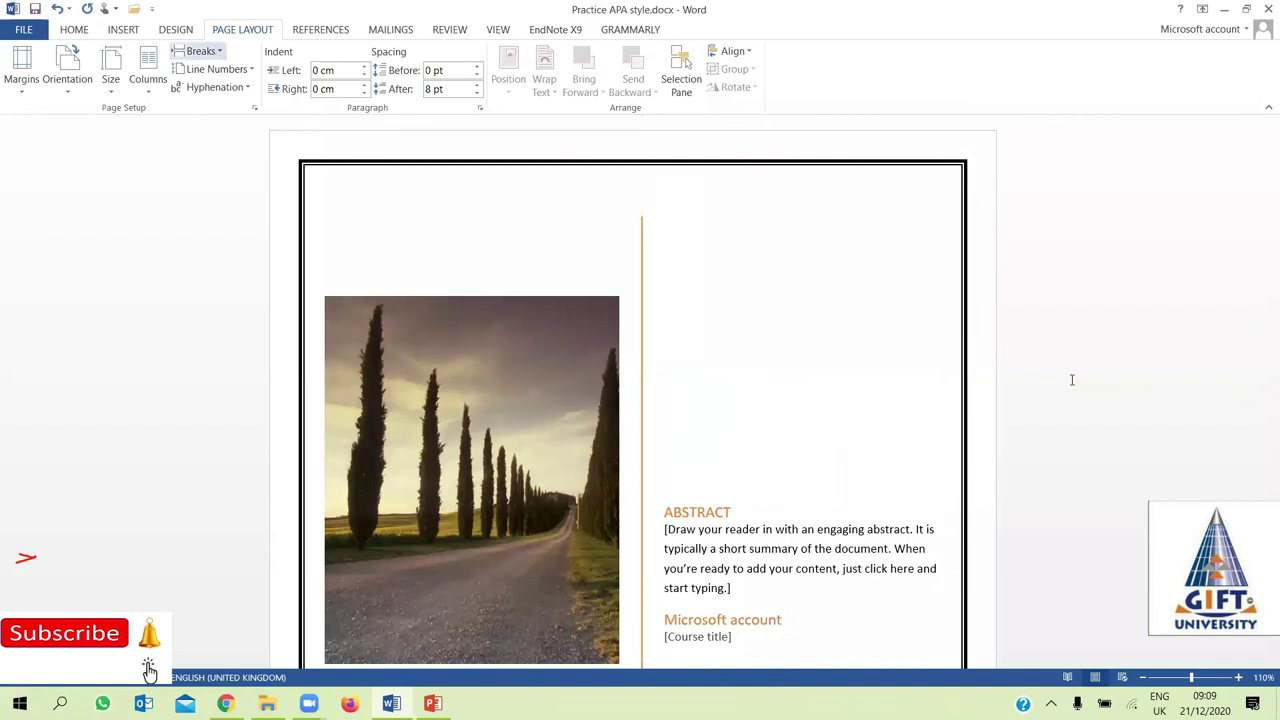
pyautogui.click(1263, 172)
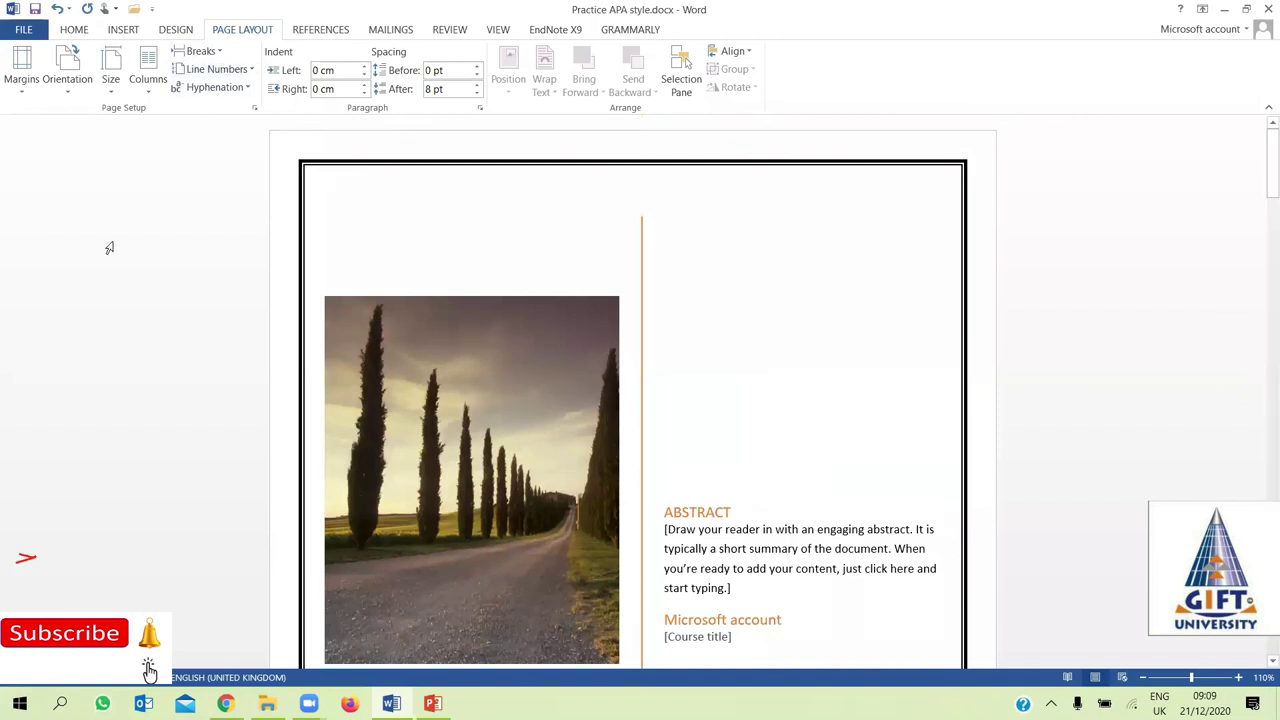
pyautogui.moveTo(109, 247)
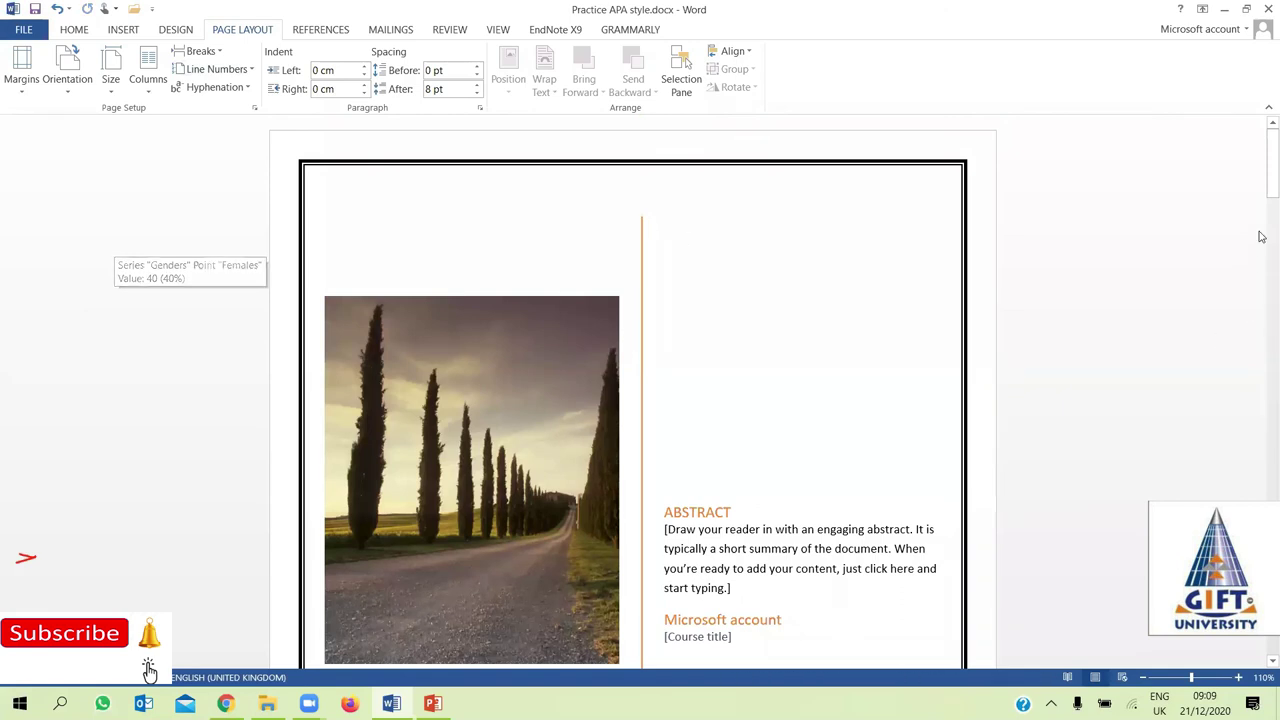
pyautogui.moveTo(1268, 185); pyautogui.dragTo(1262, 213)
pyautogui.moveTo(1261, 280); pyautogui.dragTo(1262, 312)
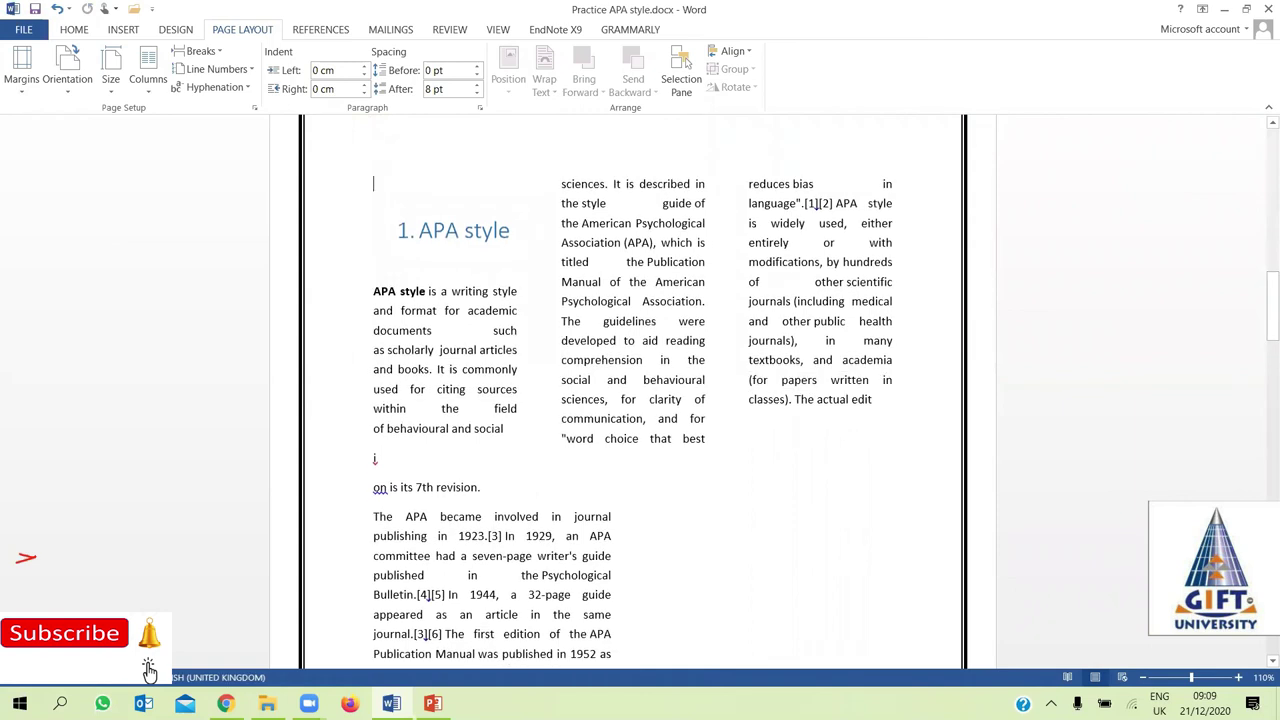
# Add blank lines above the APA style heading, then delete the extra blank lines again
pyautogui.press('Return')
pyautogui.press('Return')
pyautogui.press('Return')
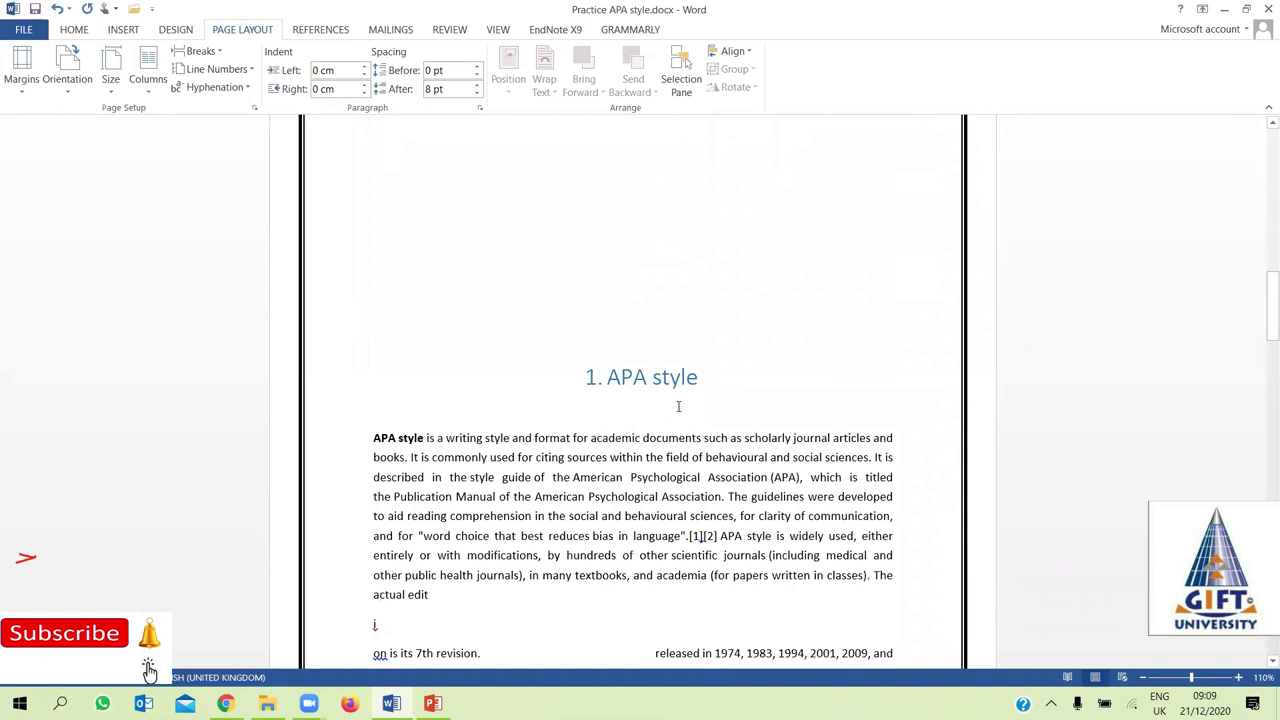
pyautogui.moveTo(1264, 305)
pyautogui.mouseDown()
pyautogui.moveTo(1261, 278)
pyautogui.moveTo(1260, 320)
pyautogui.mouseUp()
pyautogui.click(750, 273)
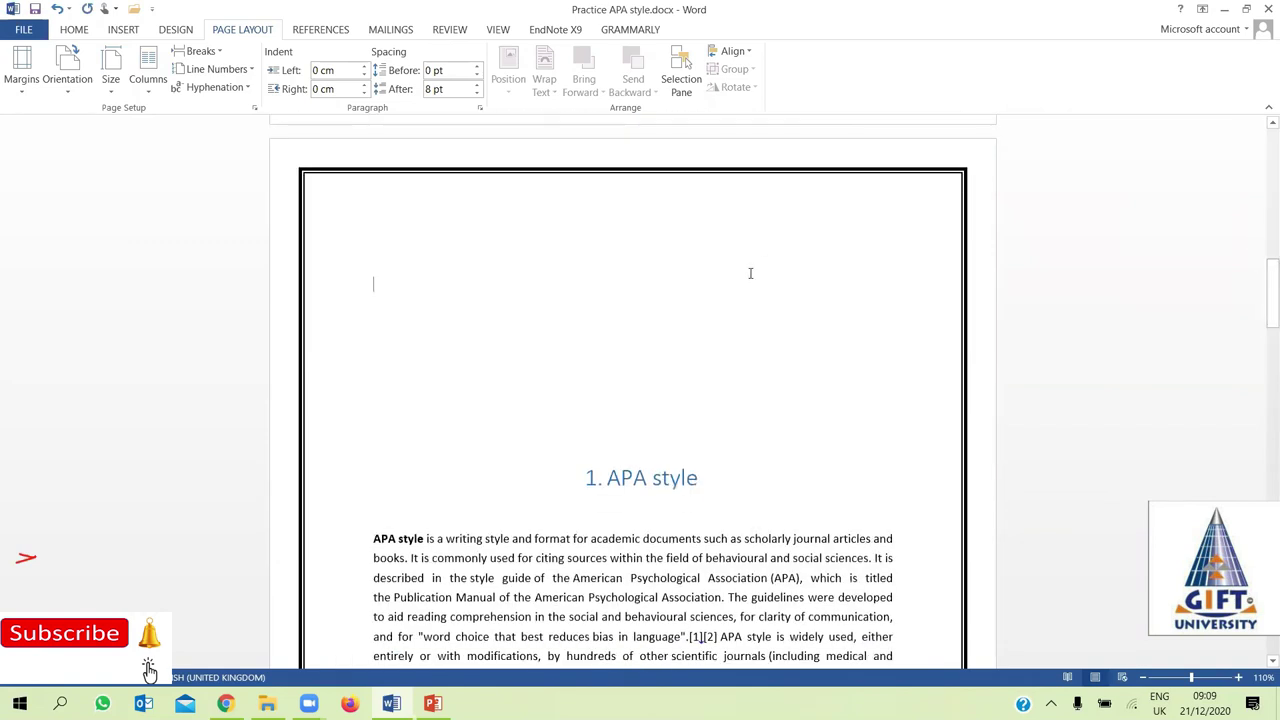
pyautogui.click(742, 401)
pyautogui.press('BackSpace')
pyautogui.press('BackSpace')
pyautogui.press('BackSpace')
pyautogui.press('BackSpace')
pyautogui.press('BackSpace')
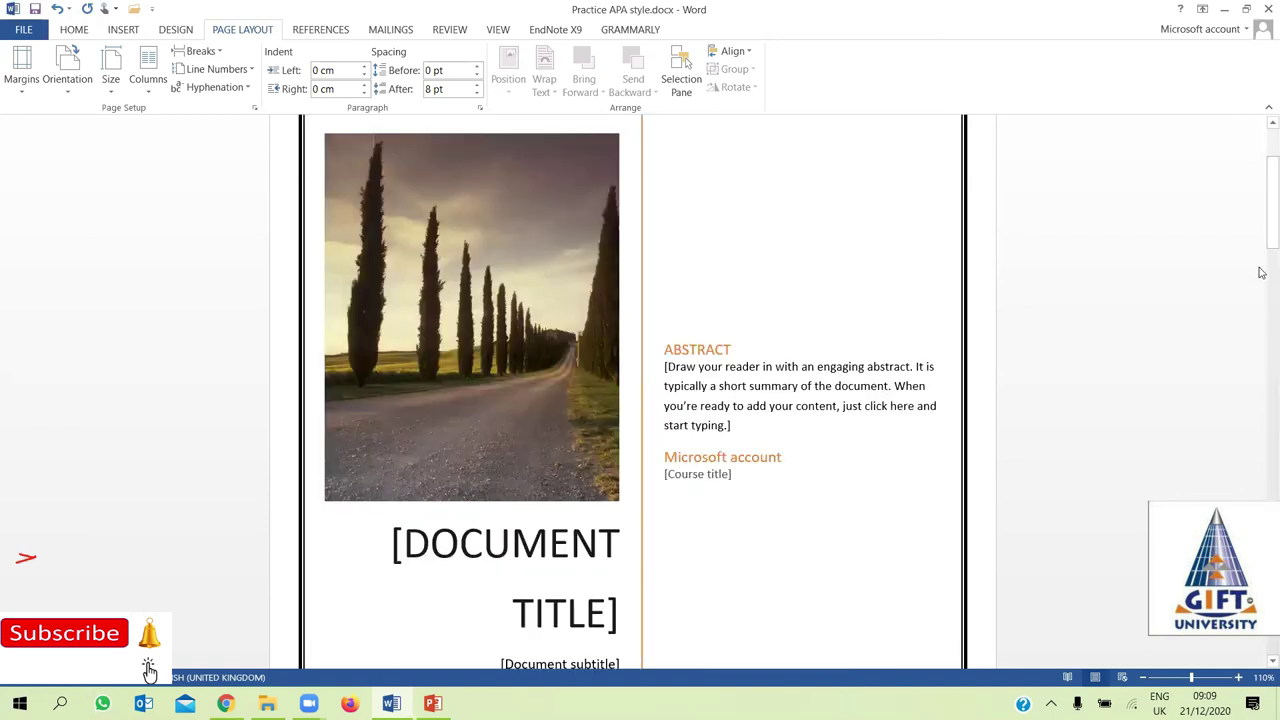
# Insert a blank line above the table on page 4
pyautogui.moveTo(1263, 233)
pyautogui.mouseDown()
pyautogui.moveTo(1261, 347)
pyautogui.moveTo(837, 377)
pyautogui.mouseUp()
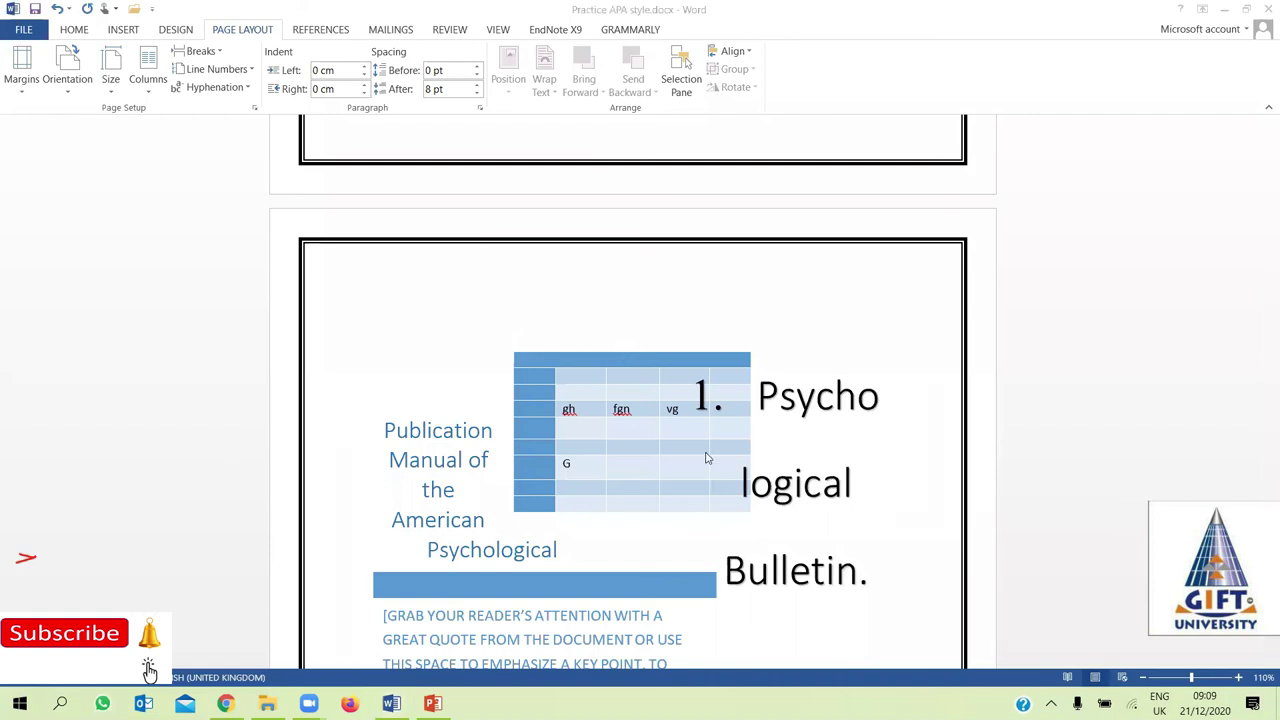
pyautogui.moveTo(1262, 331)
pyautogui.mouseDown()
pyautogui.moveTo(1118, 312)
pyautogui.moveTo(1116, 292)
pyautogui.mouseUp()
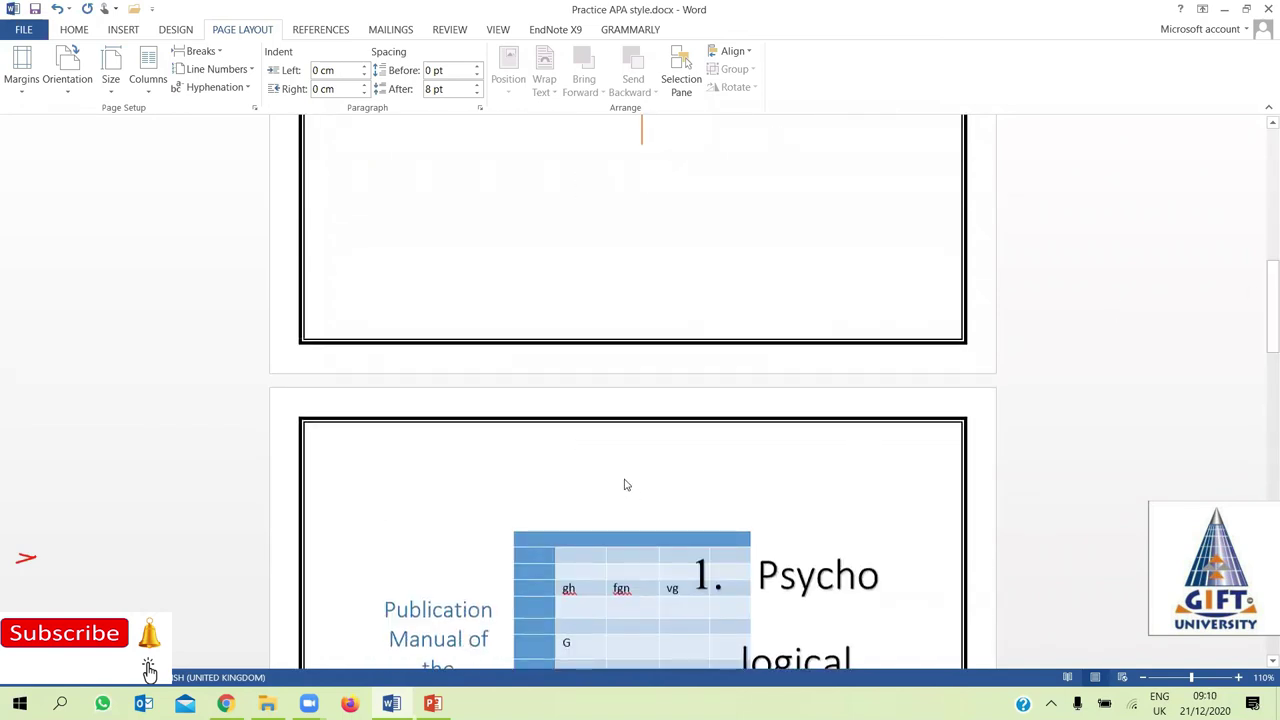
pyautogui.press('Return')
pyautogui.press('Return')
pyautogui.press('Return')
pyautogui.press('Return')
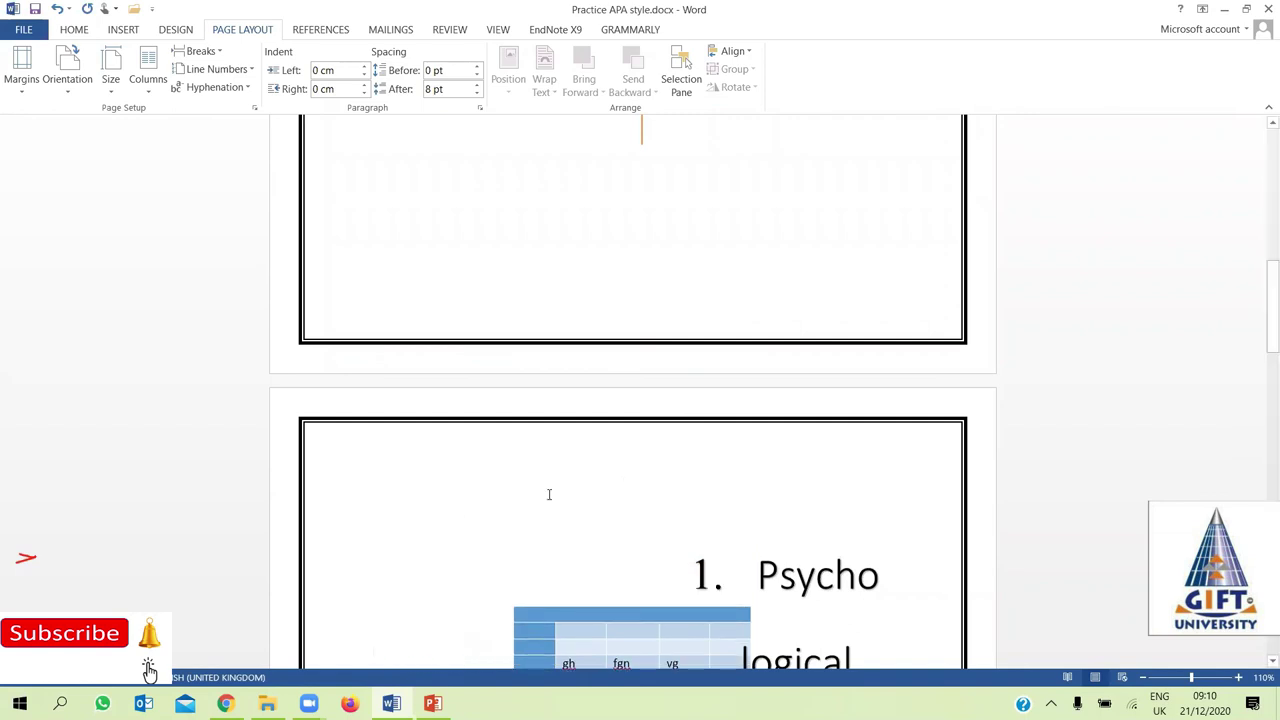
pyautogui.moveTo(1262, 327)
pyautogui.mouseDown()
pyautogui.moveTo(1262, 380)
pyautogui.moveTo(1262, 273)
pyautogui.moveTo(1262, 335)
pyautogui.mouseUp()
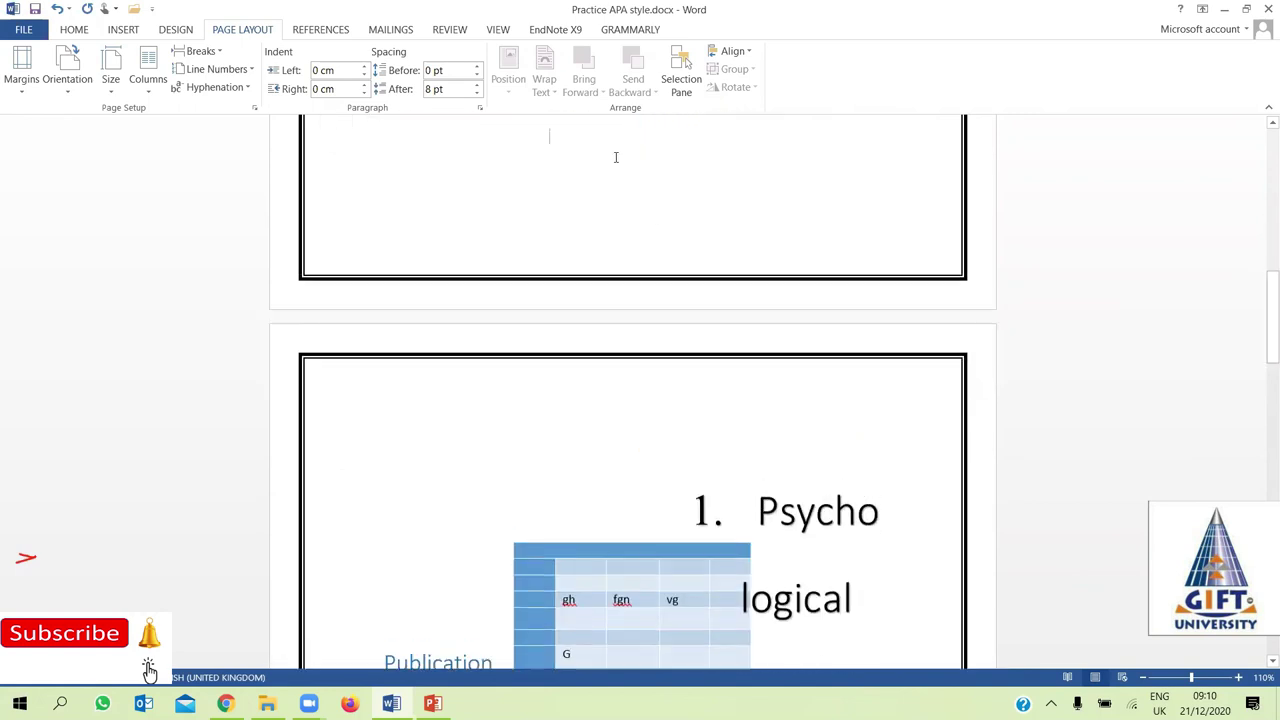
# Insert a page break at the blank line on the lower page
pyautogui.click(528, 422)
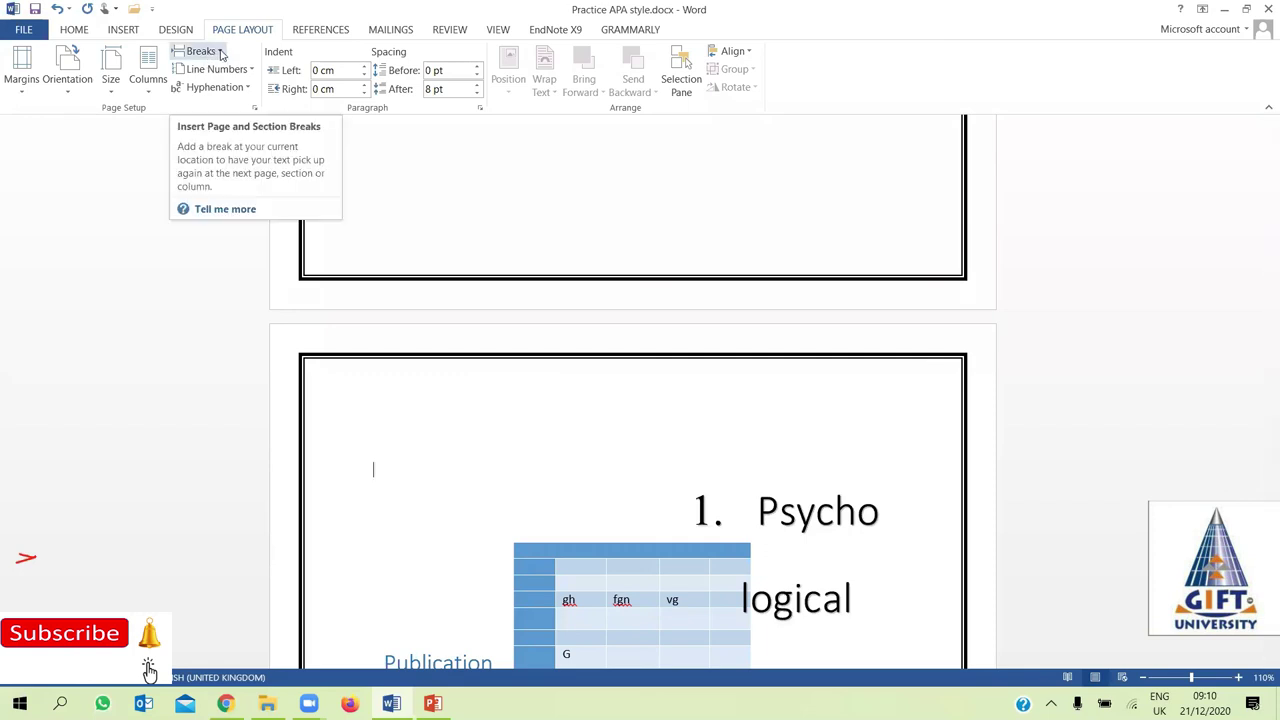
pyautogui.click(221, 54)
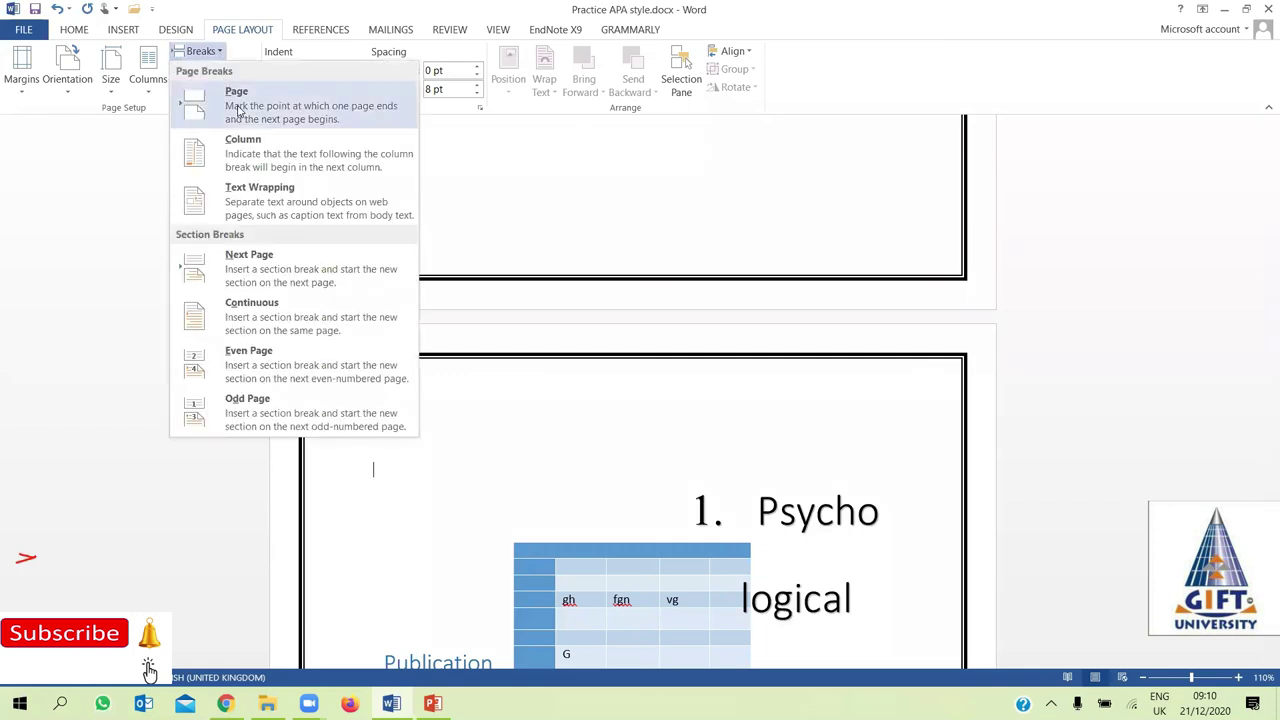
pyautogui.click(239, 110)
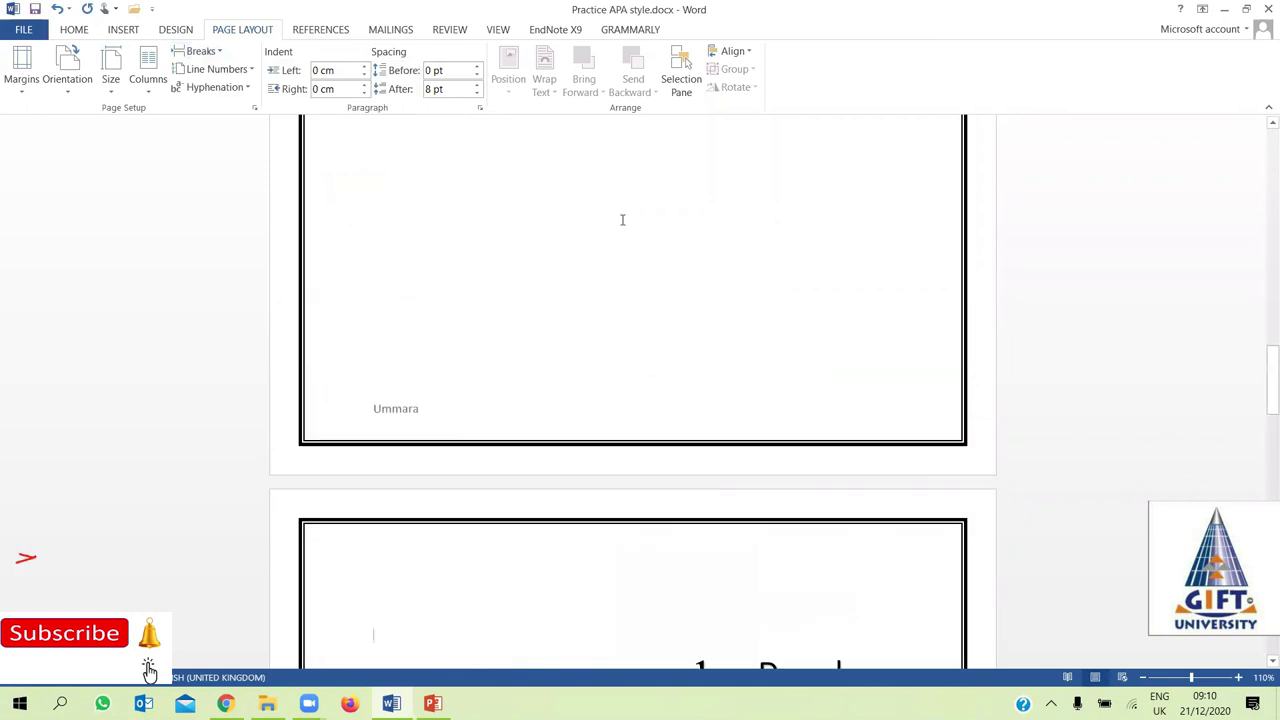
# Insert a Next Page section break before the Psychological Bulletin page
pyautogui.moveTo(1263, 345); pyautogui.dragTo(1261, 429)
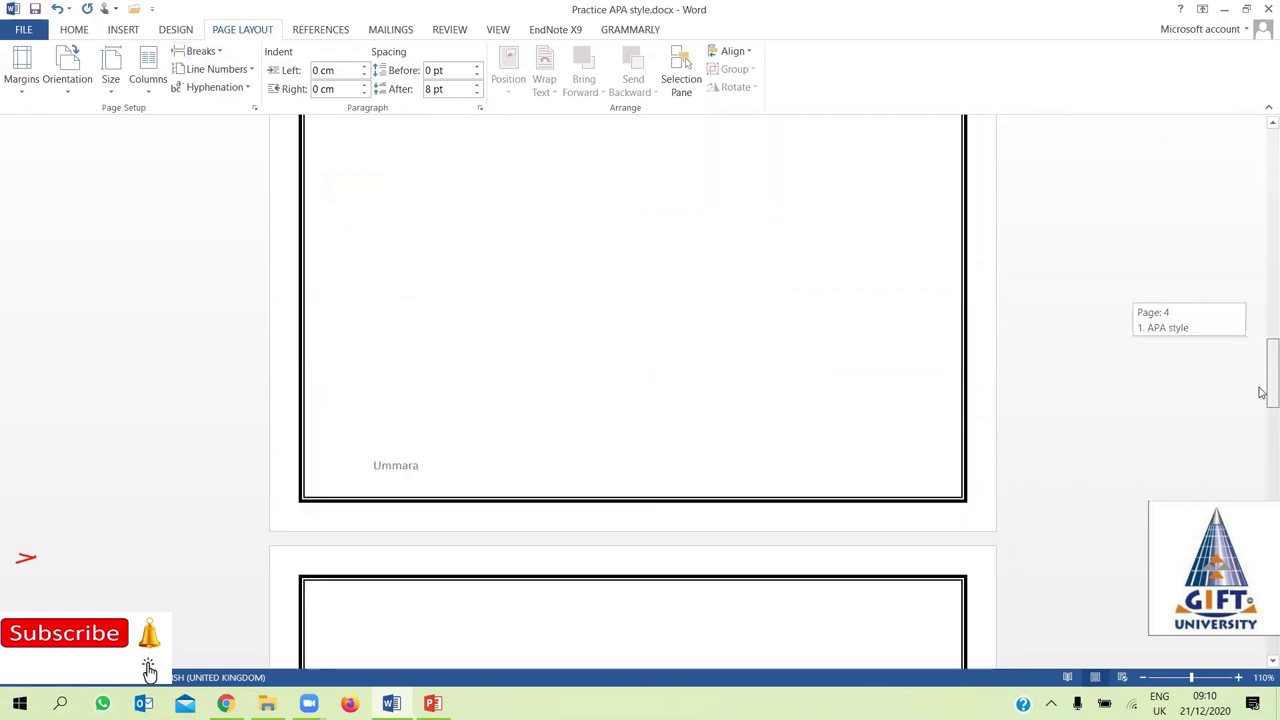
pyautogui.scroll(-3, 884, 429)
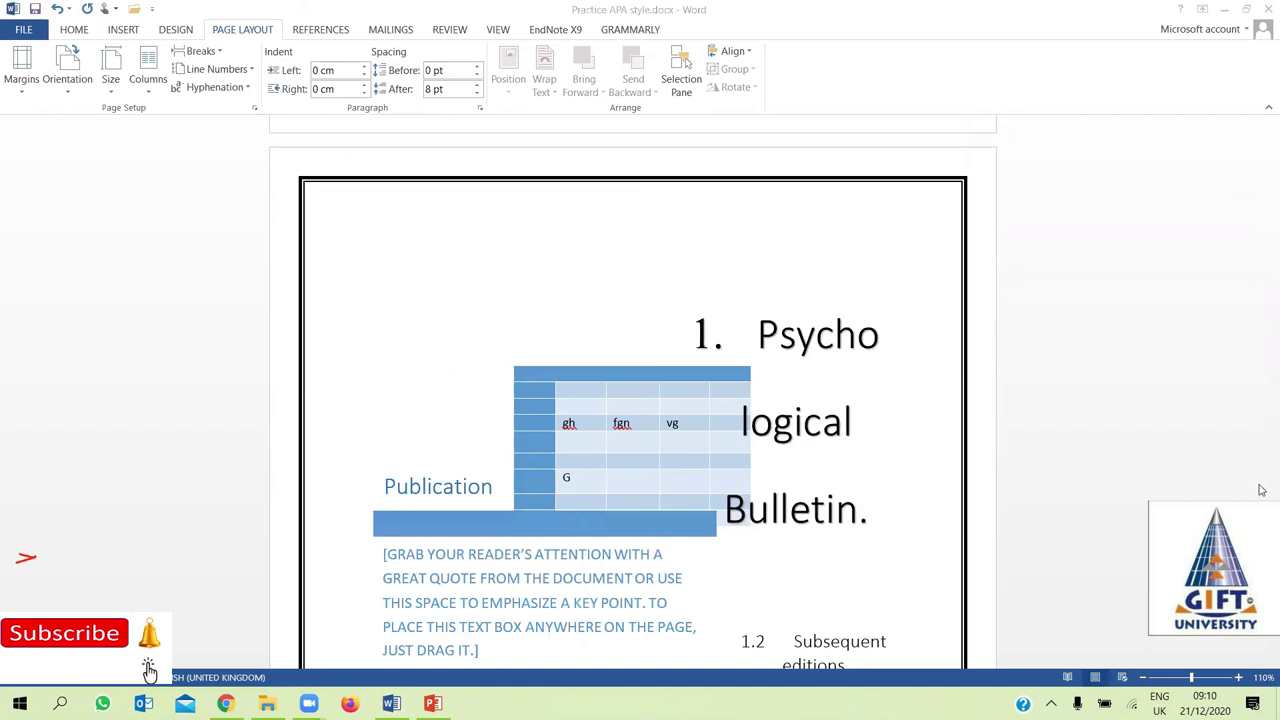
pyautogui.moveTo(1262, 447)
pyautogui.mouseDown()
pyautogui.moveTo(1262, 388)
pyautogui.moveTo(1262, 430)
pyautogui.moveTo(1209, 351)
pyautogui.mouseUp()
pyautogui.scroll(5, 500, 255)
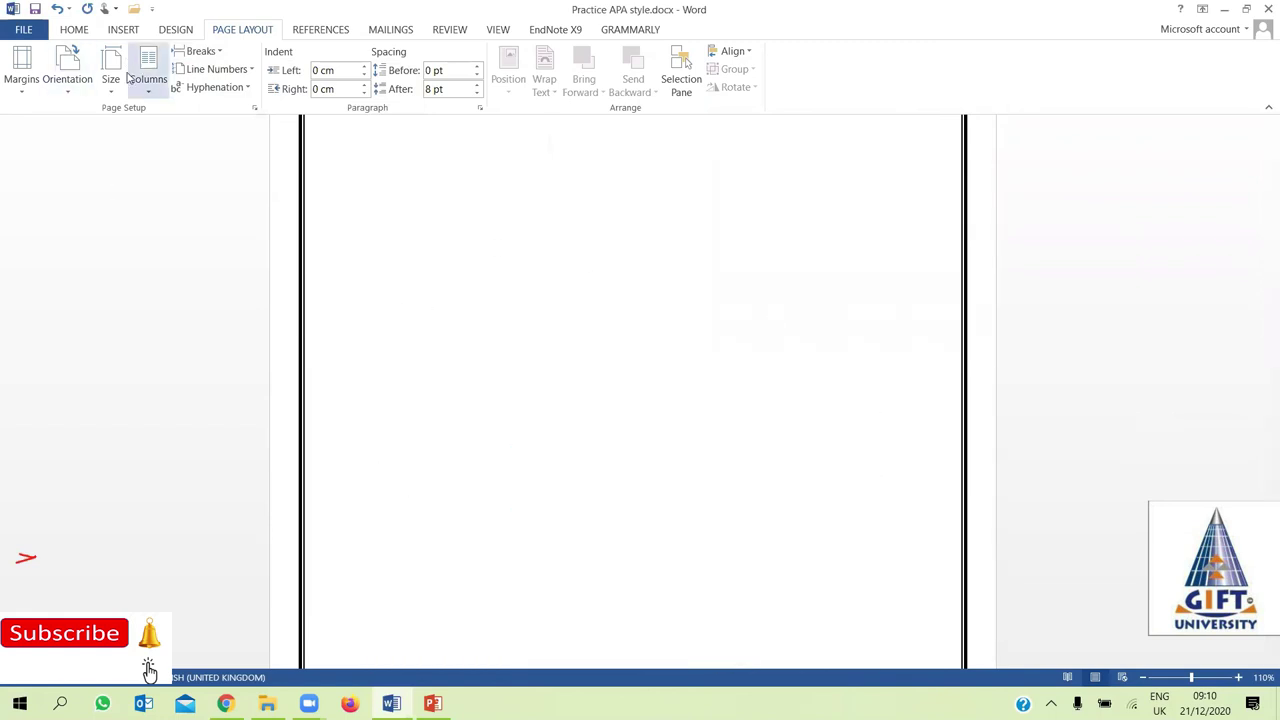
pyautogui.click(222, 52)
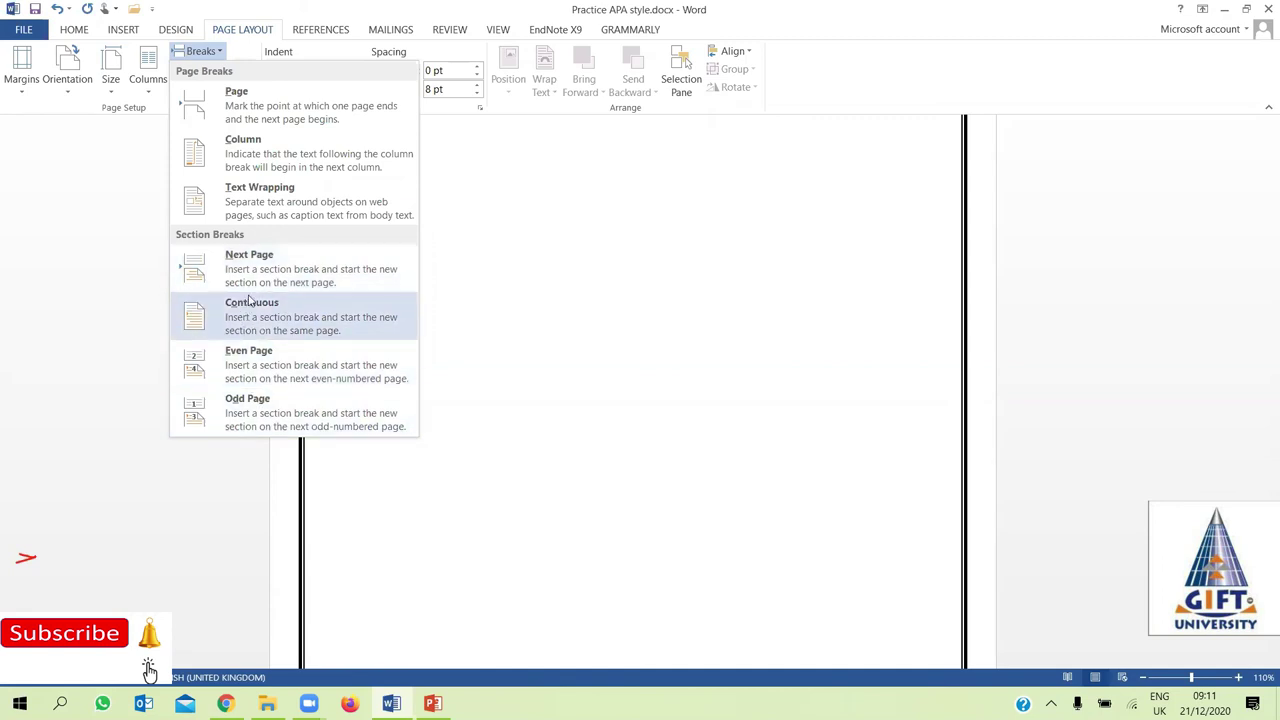
pyautogui.click(256, 278)
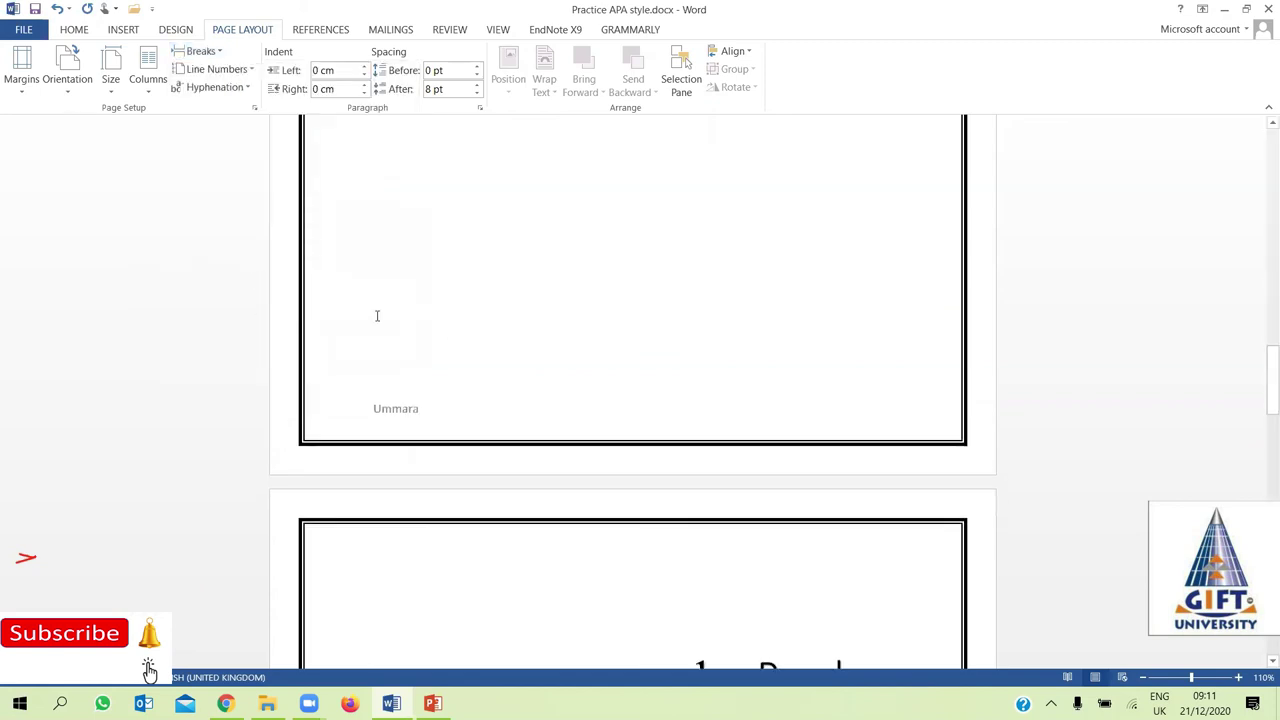
pyautogui.moveTo(368, 306)
pyautogui.moveTo(1263, 363)
pyautogui.mouseDown()
pyautogui.moveTo(1262, 457)
pyautogui.moveTo(1262, 207)
pyautogui.moveTo(1240, 333)
pyautogui.mouseUp()
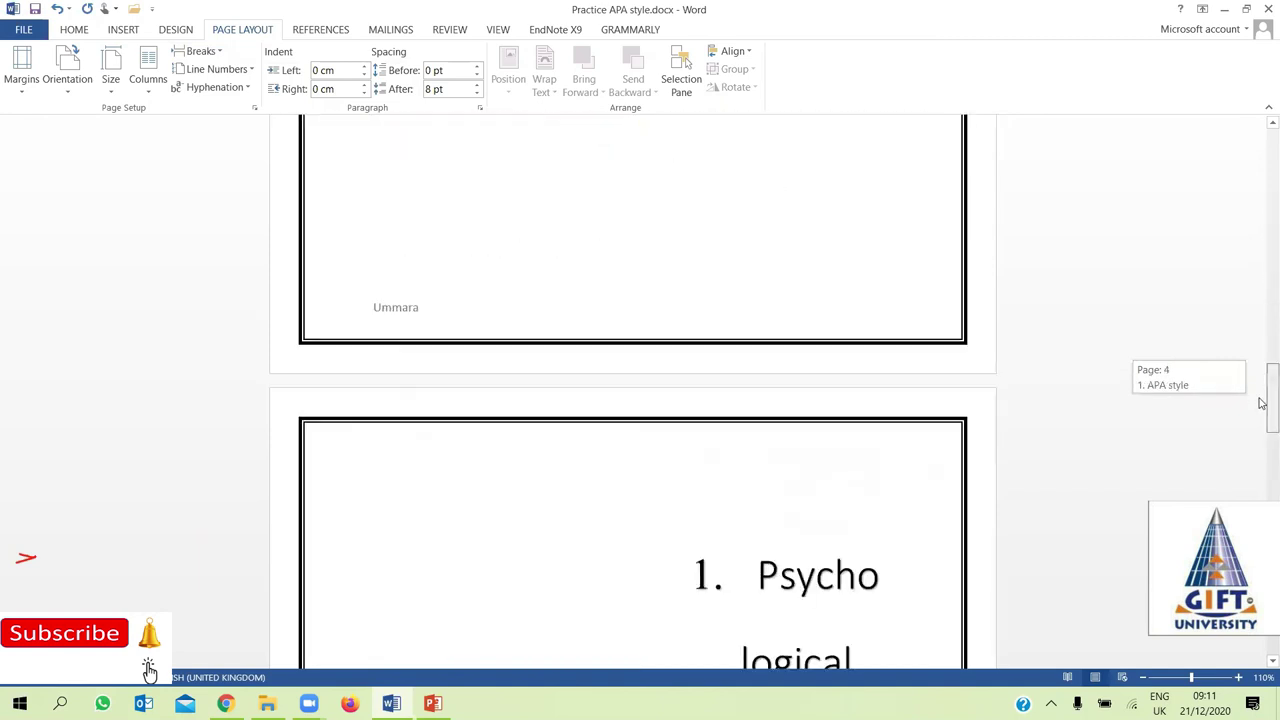
# Turn on Show/Hide ¶ formatting marks and scroll to the Section Break (Next Page) marker
pyautogui.click(74, 29)
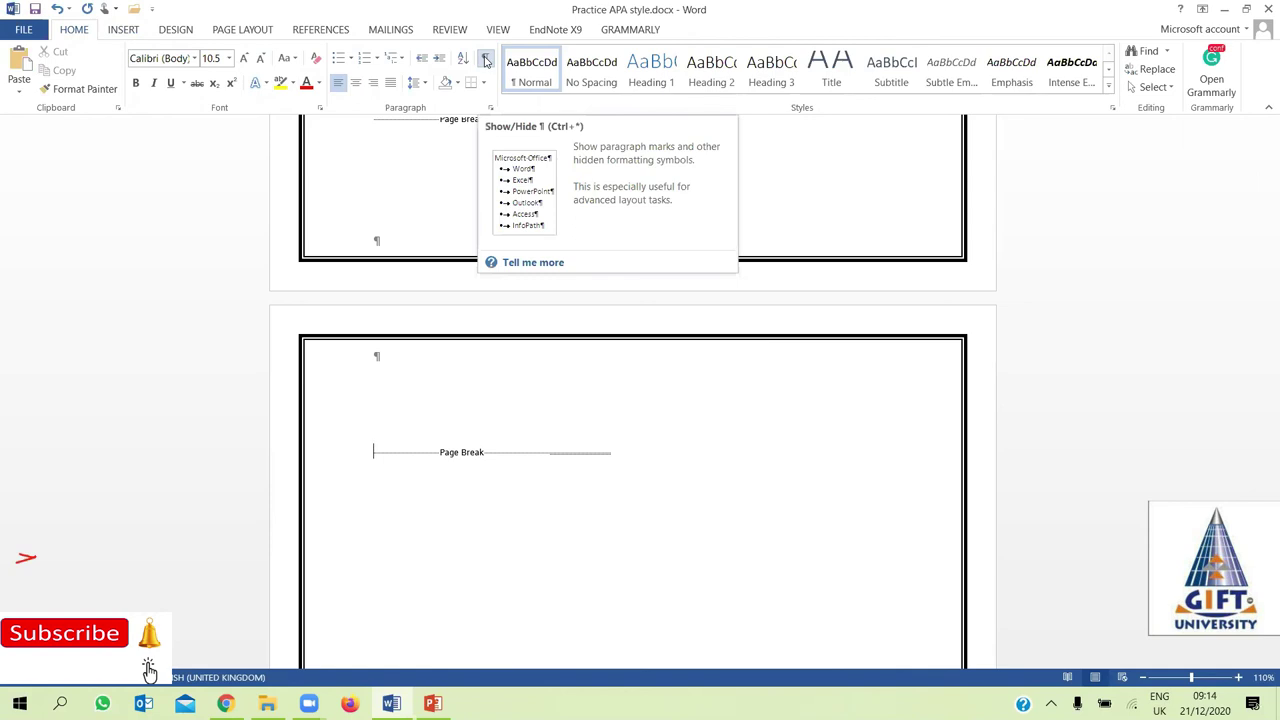
pyautogui.click(487, 61)
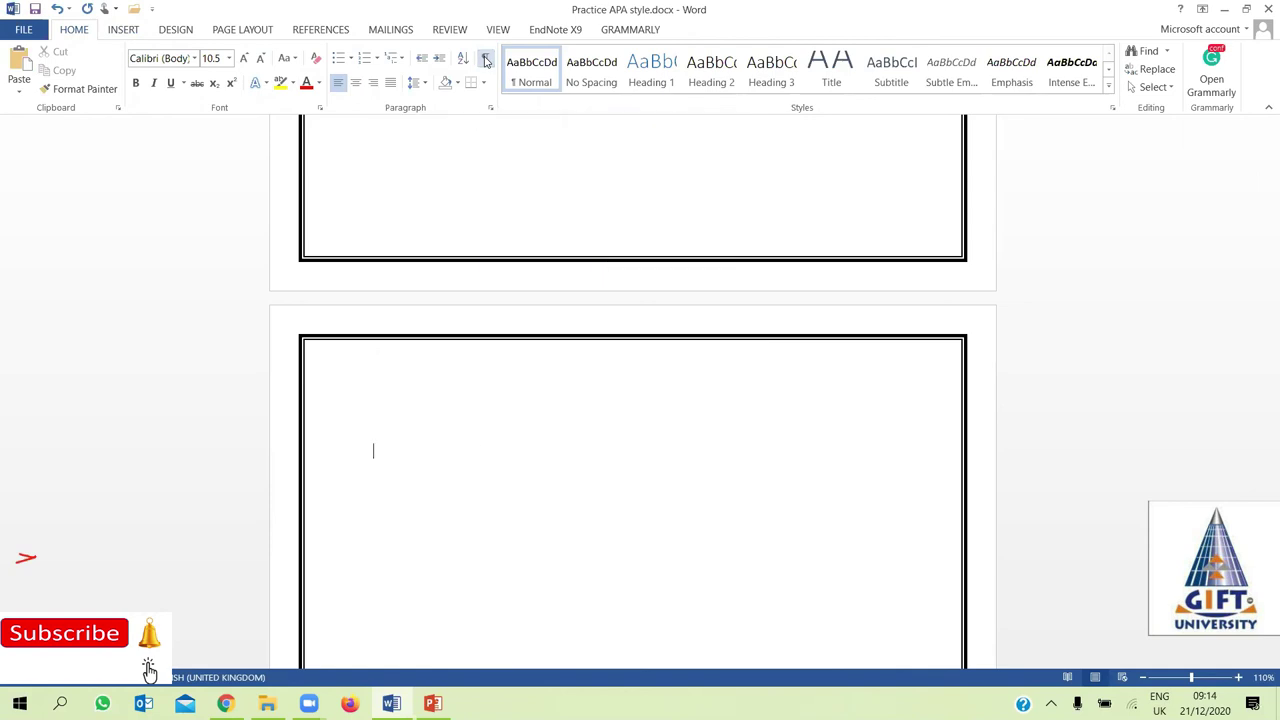
pyautogui.click(487, 61)
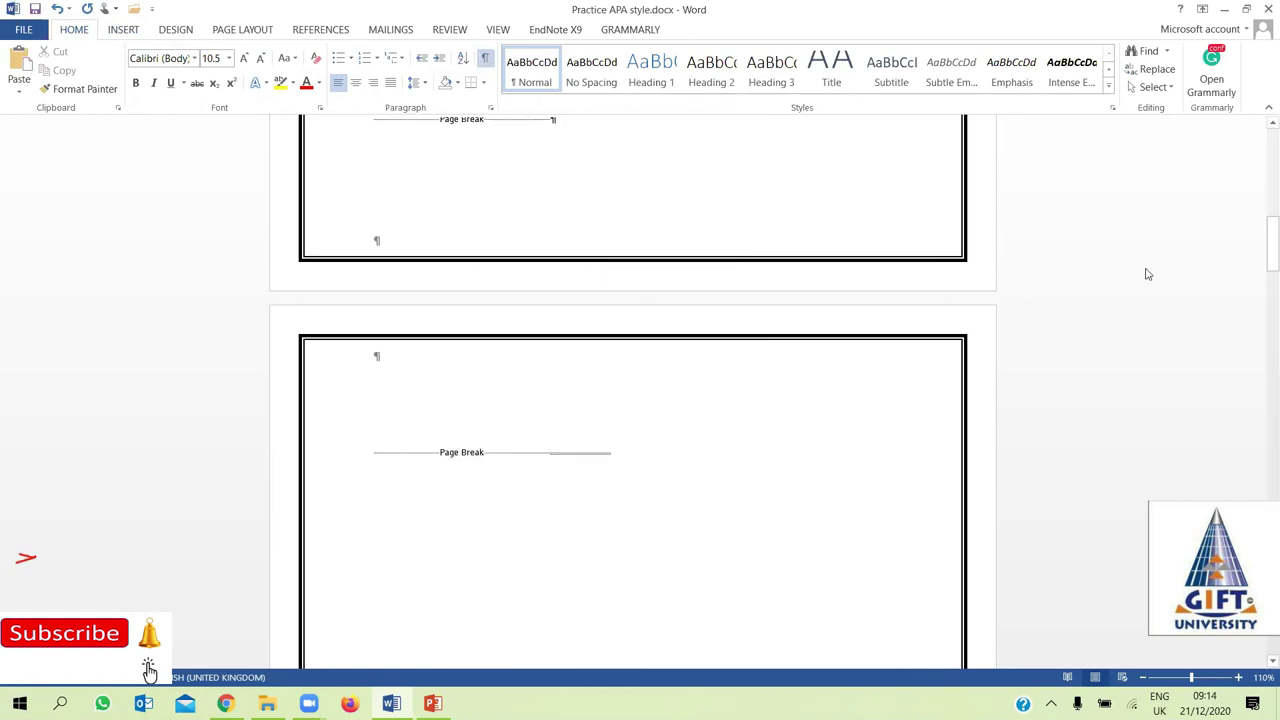
pyautogui.scroll(3, 1260, 258)
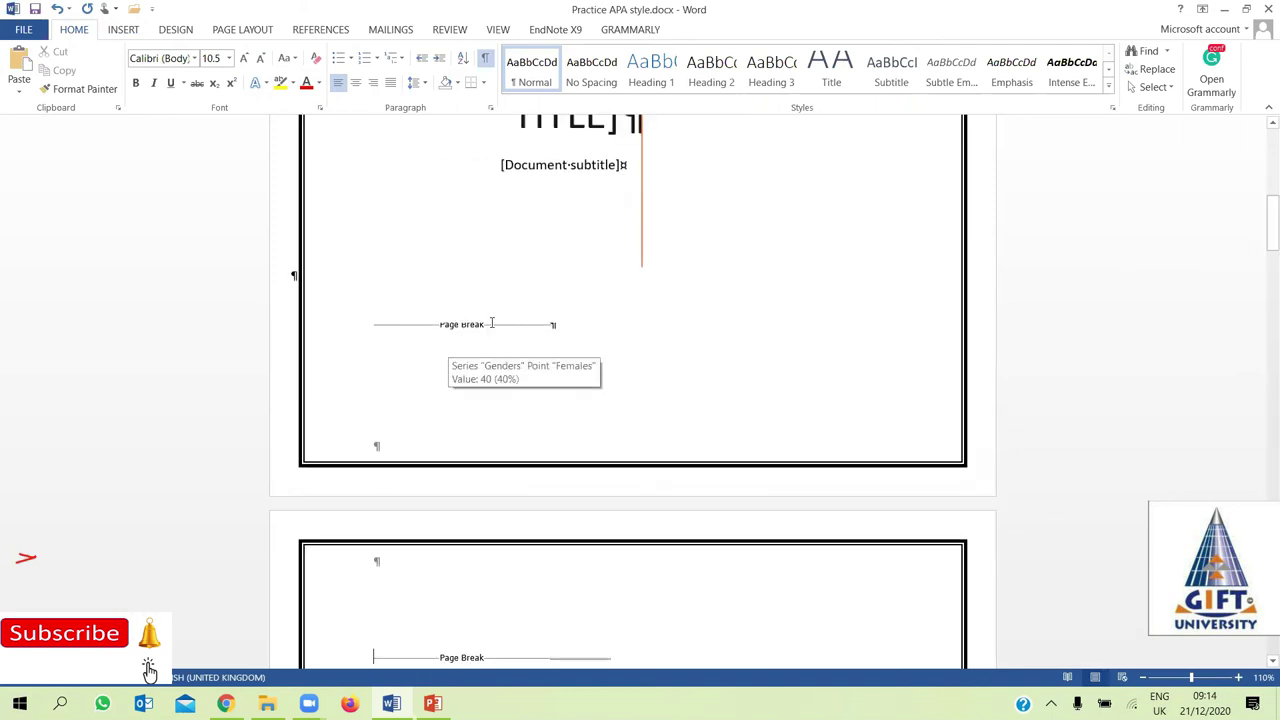
pyautogui.moveTo(1262, 244); pyautogui.dragTo(1262, 282)
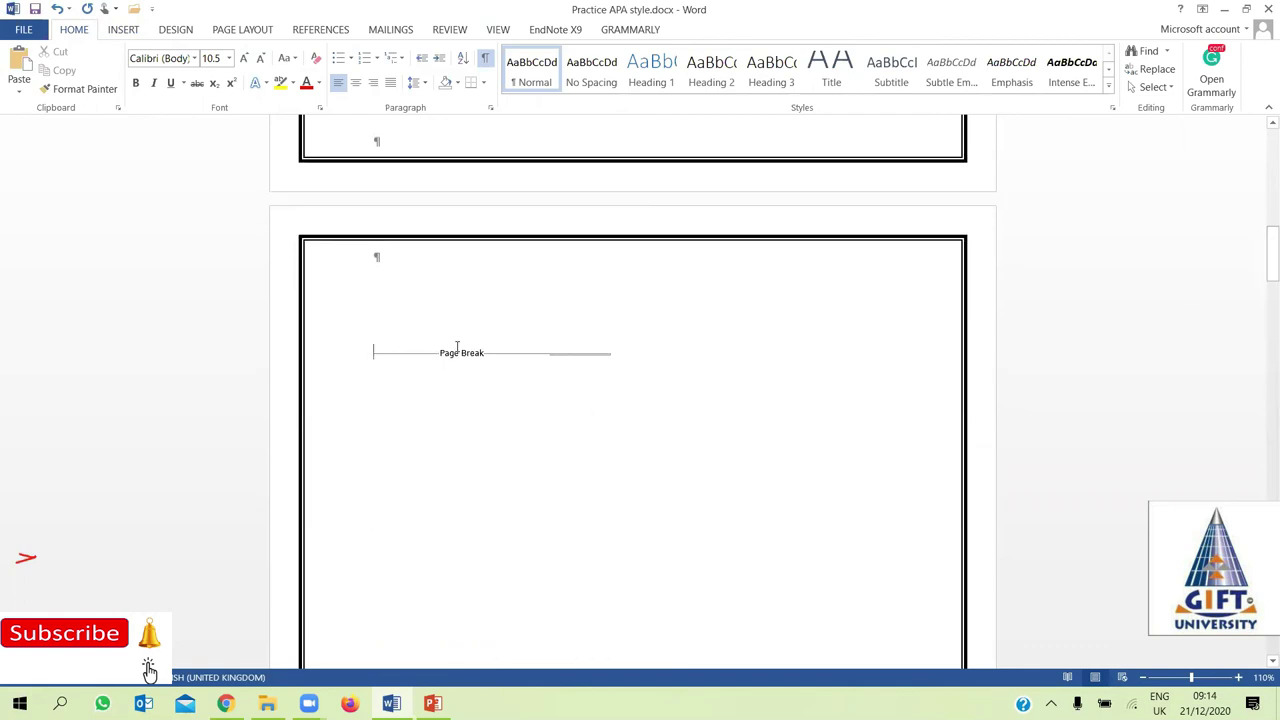
pyautogui.moveTo(1262, 272); pyautogui.dragTo(1261, 379)
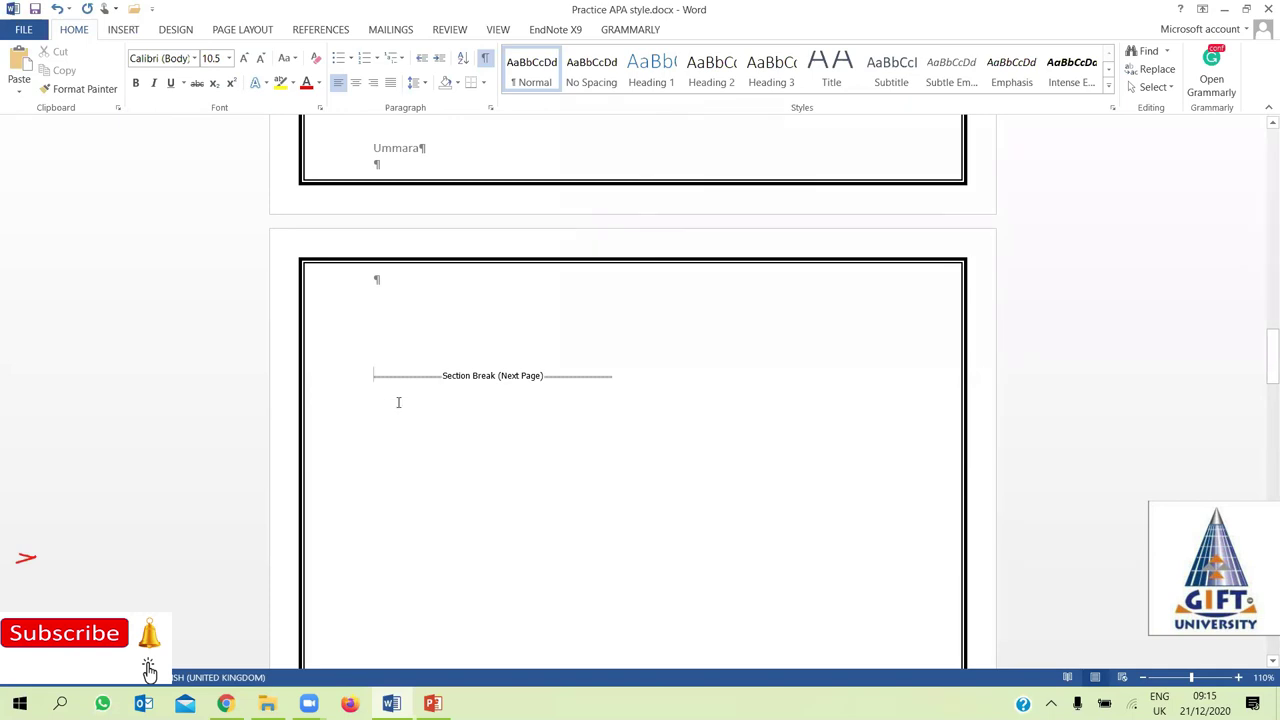
pyautogui.scroll(10, 614, 306)
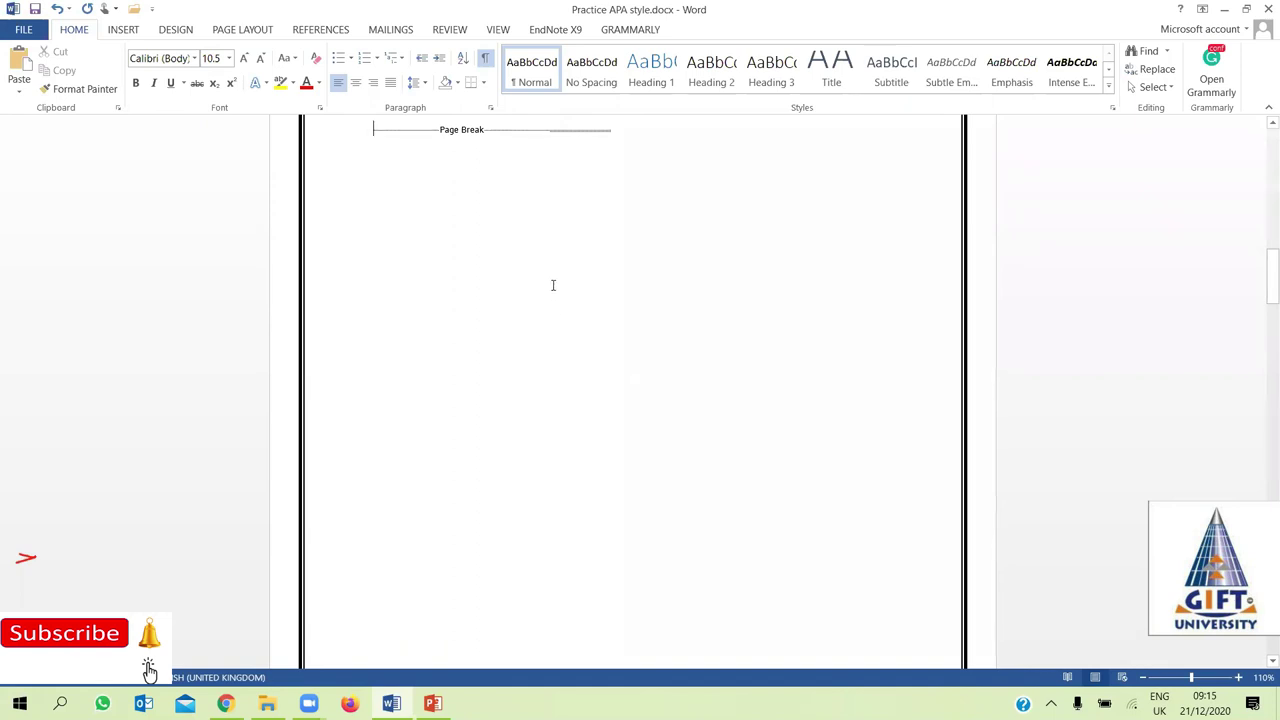
pyautogui.moveTo(1268, 280)
pyautogui.mouseDown()
pyautogui.moveTo(1259, 236)
pyautogui.moveTo(1265, 372)
pyautogui.mouseUp()
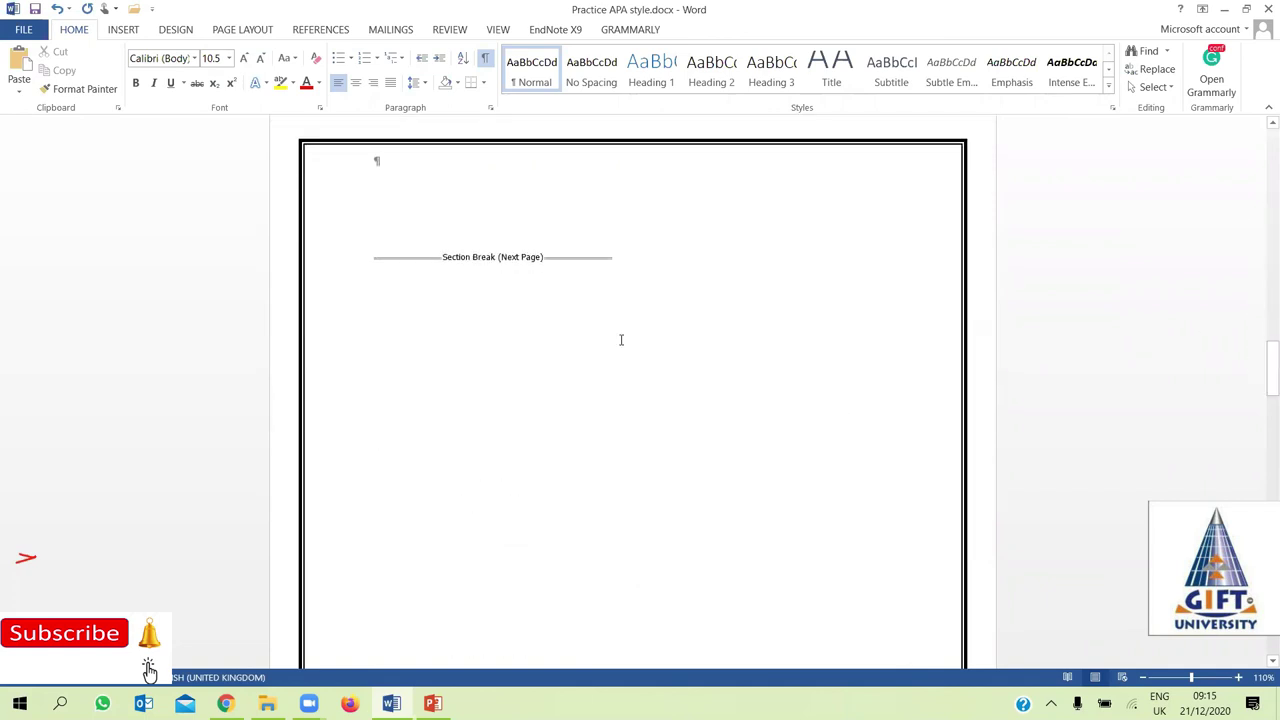
pyautogui.doubleClick(447, 268)
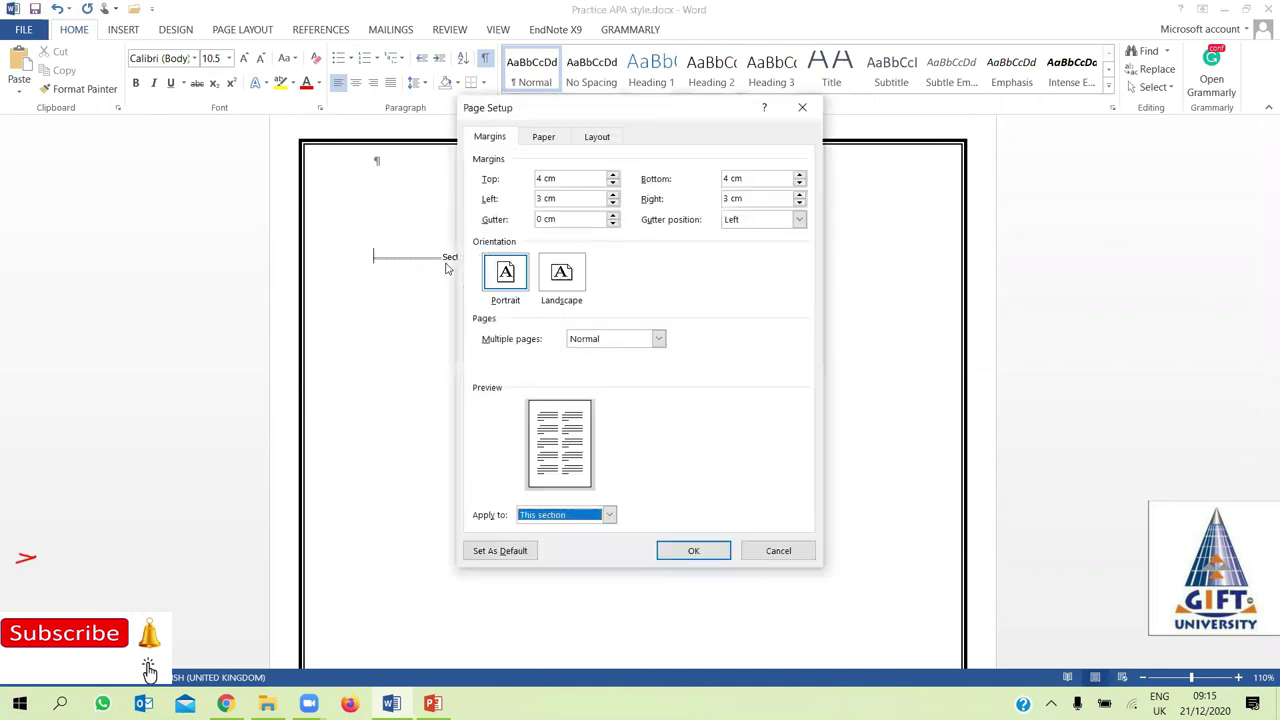
pyautogui.click(786, 543)
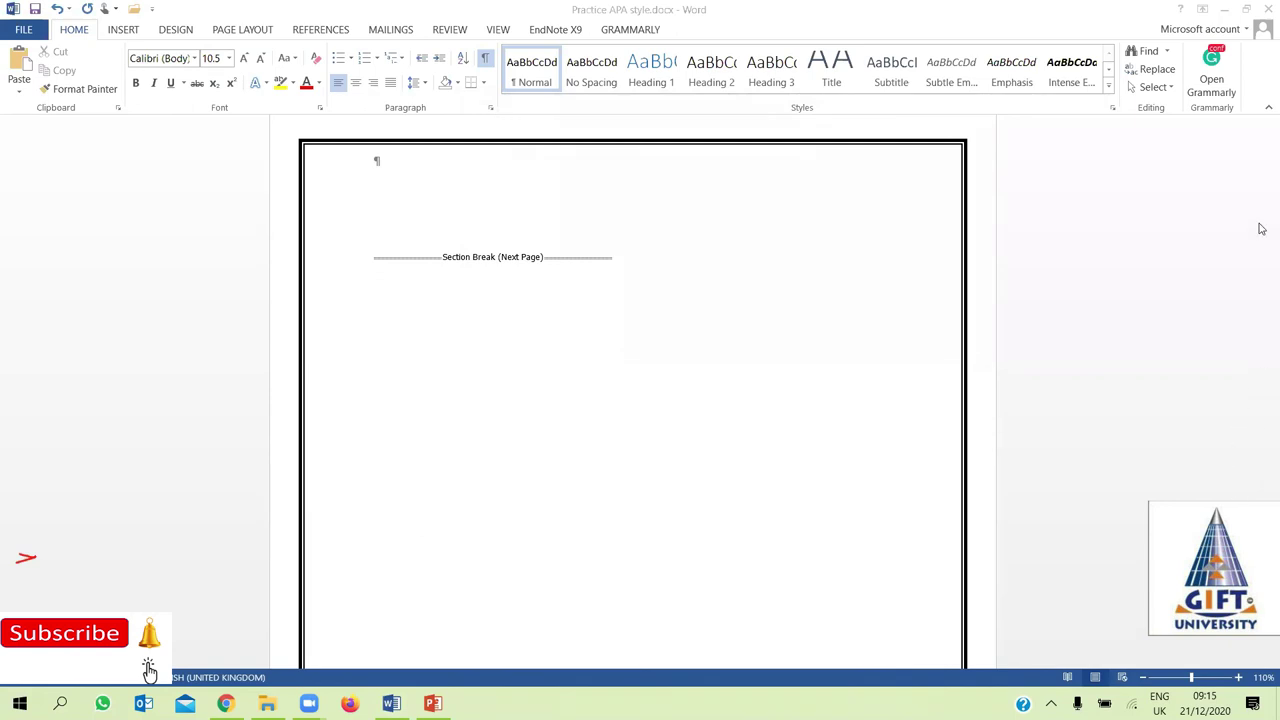
pyautogui.moveTo(499, 321)
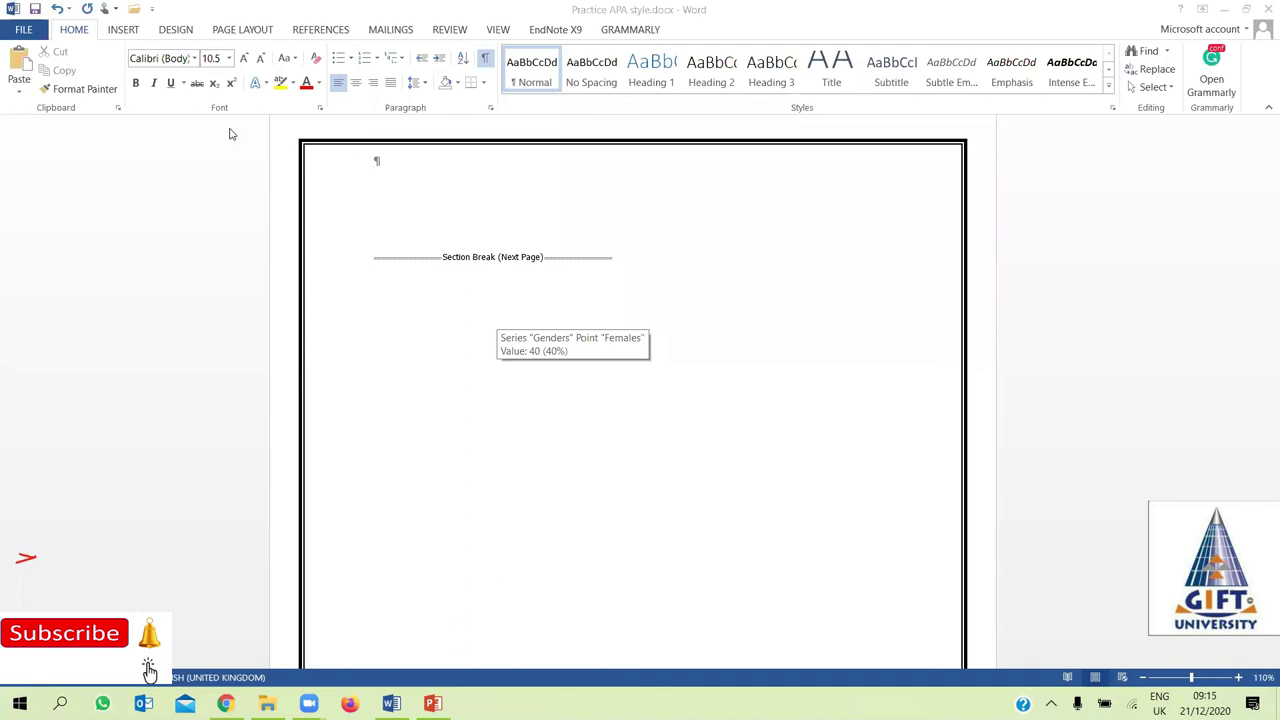
# Insert another Next Page section break from the Page Layout breaks list
pyautogui.click(231, 27)
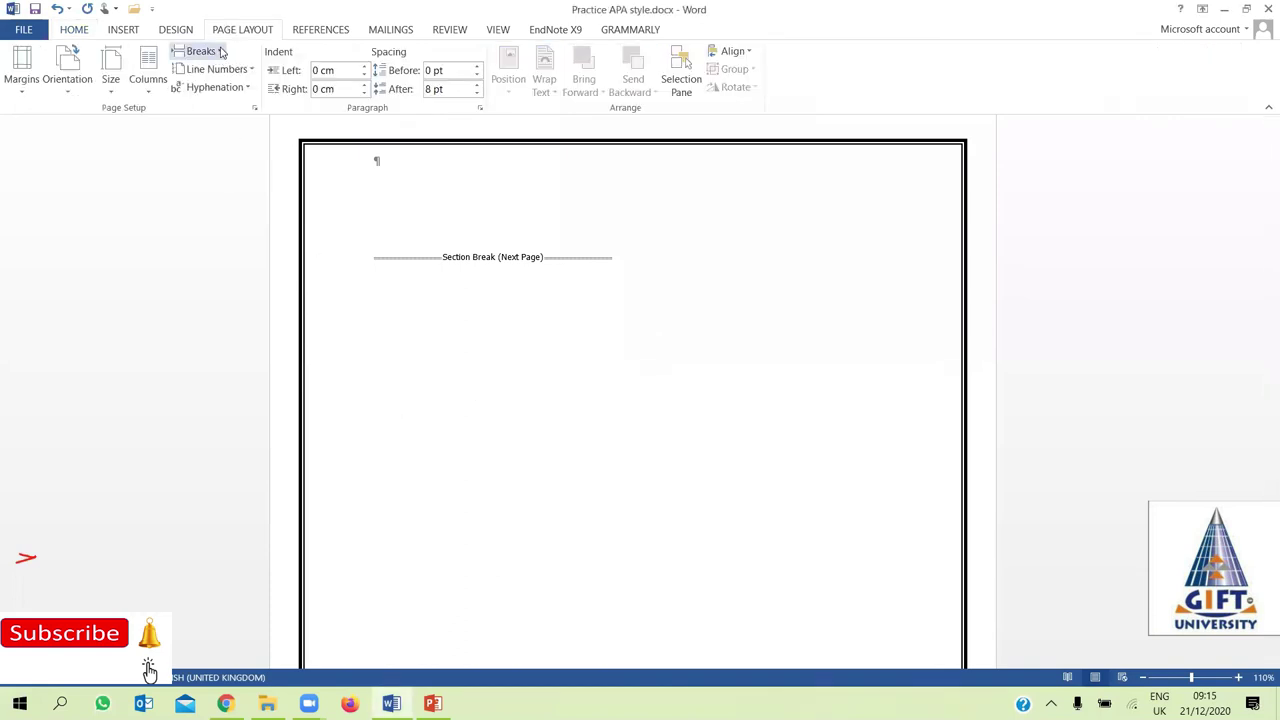
pyautogui.click(221, 51)
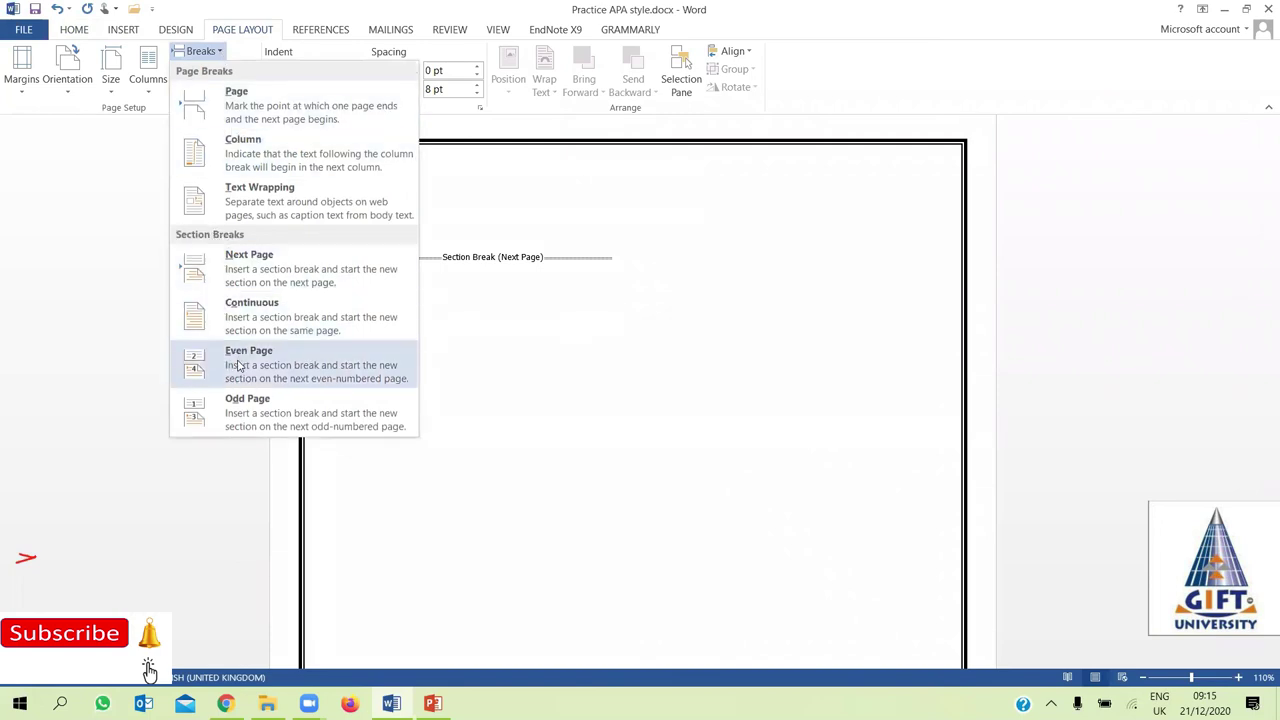
pyautogui.click(204, 267)
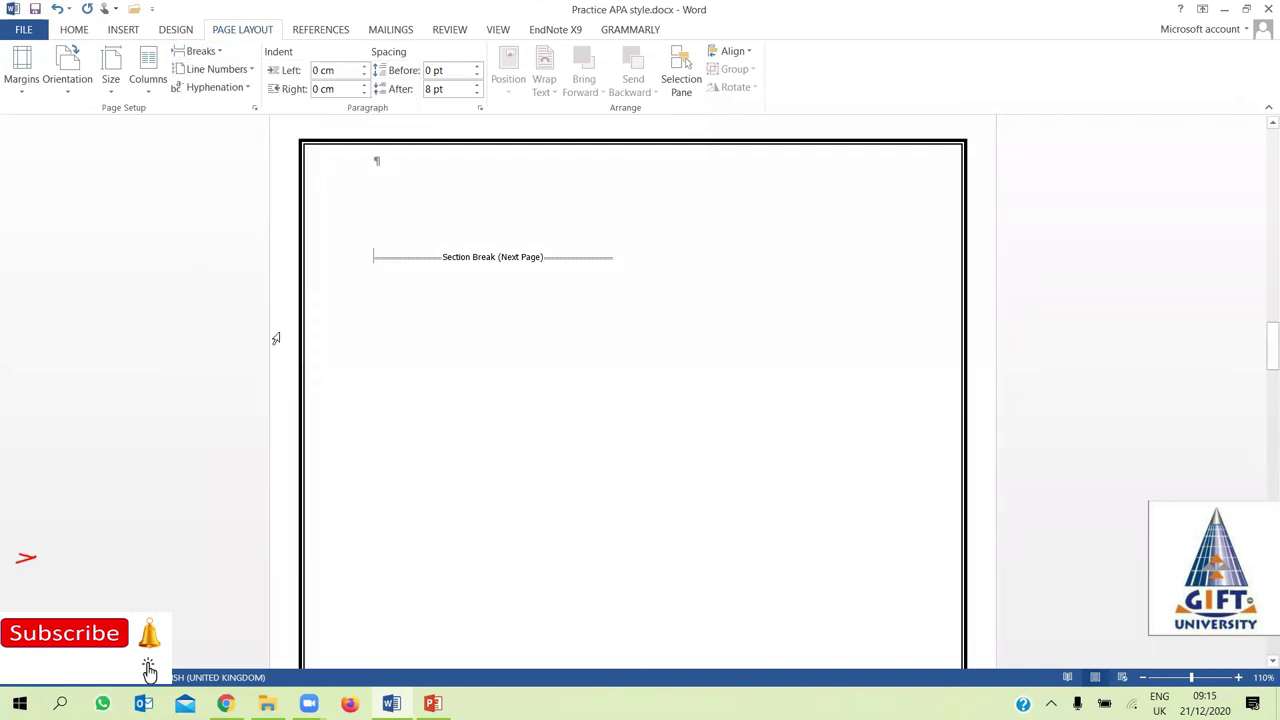
pyautogui.scroll(5, 431, 260)
pyautogui.scroll(-5, 431, 260)
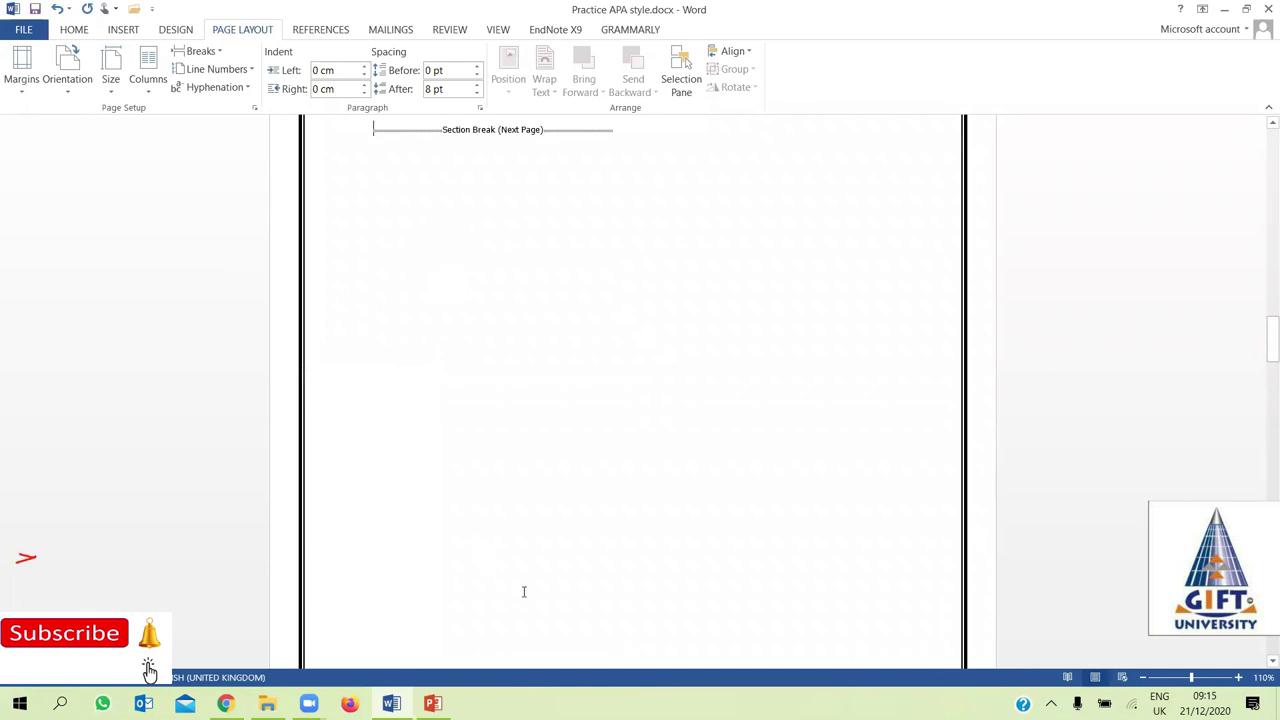
pyautogui.moveTo(1268, 349); pyautogui.dragTo(1266, 422)
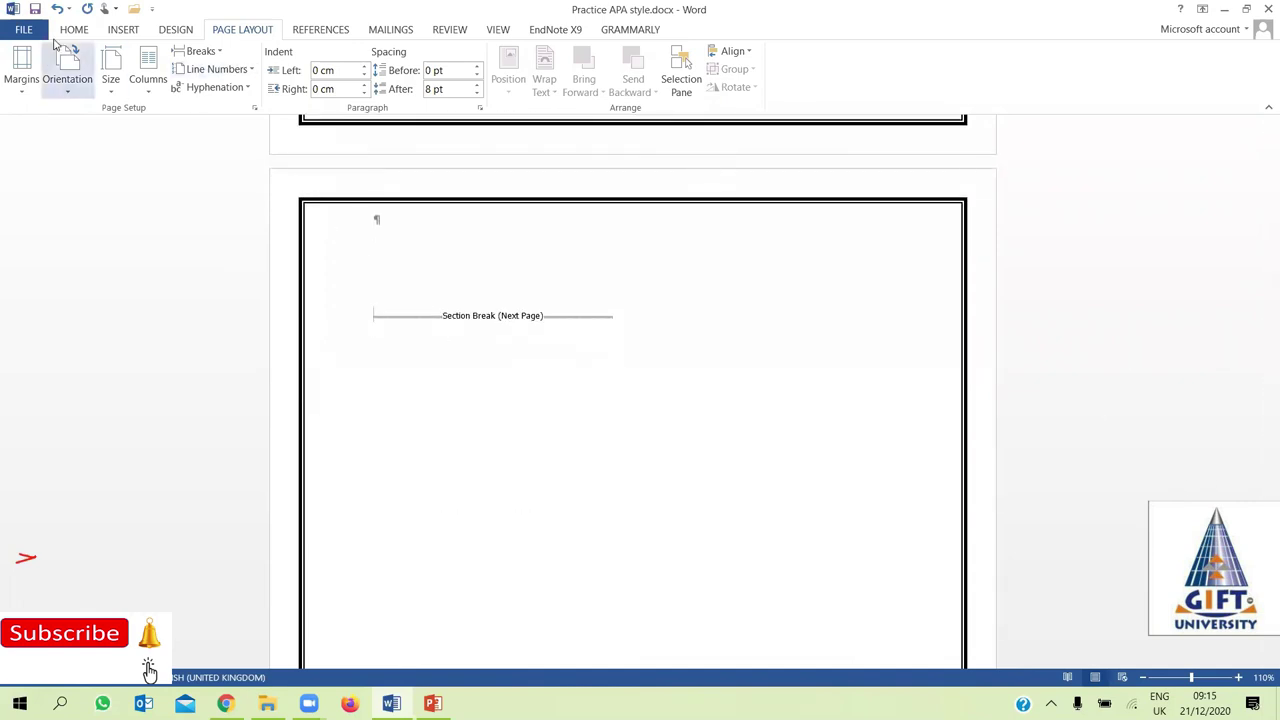
# Return to Home and scroll through the pages with formatting marks visible
pyautogui.click(74, 29)
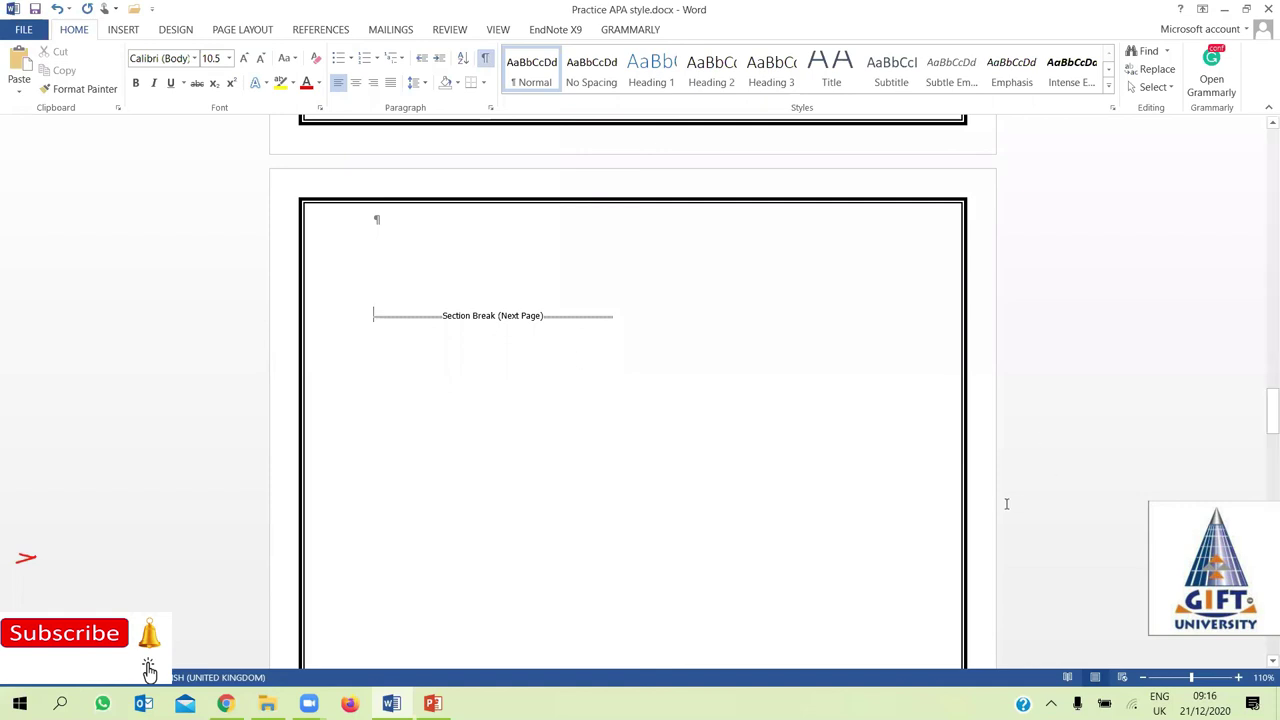
pyautogui.moveTo(1265, 412); pyautogui.dragTo(1268, 497)
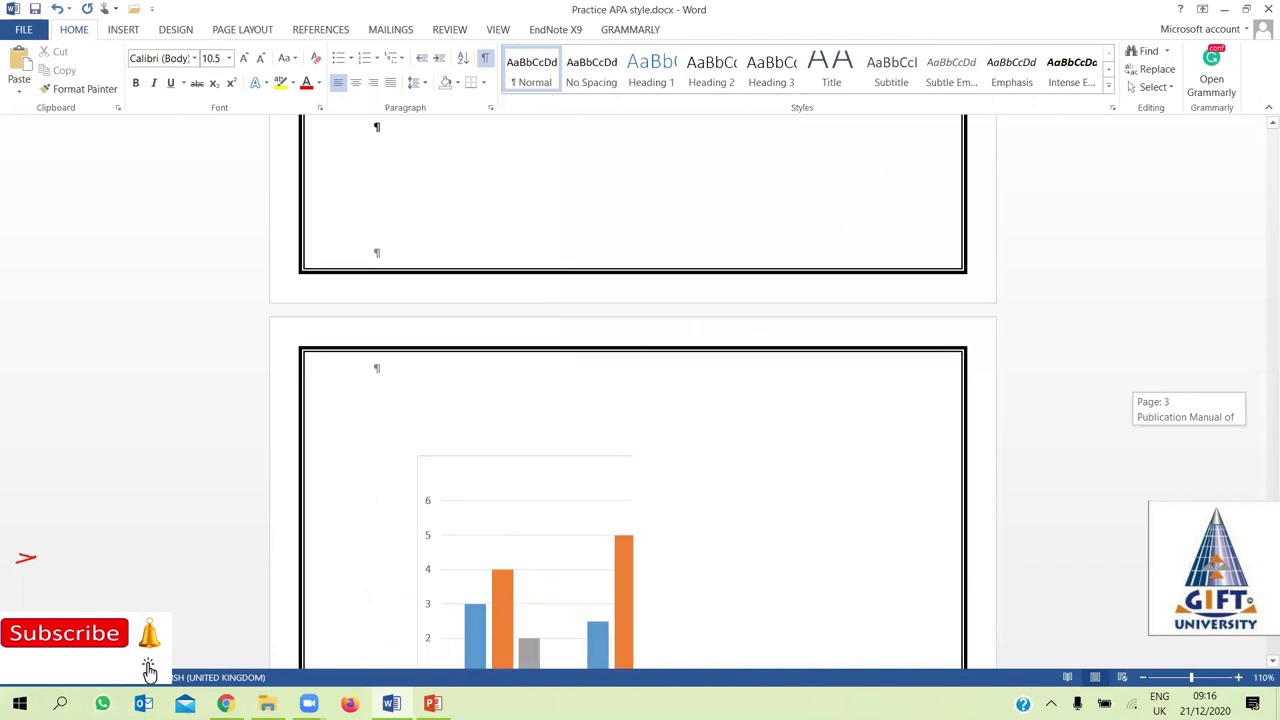
pyautogui.moveTo(1268, 497)
pyautogui.mouseDown()
pyautogui.moveTo(1263, 645)
pyautogui.moveTo(1262, 406)
pyautogui.mouseUp()
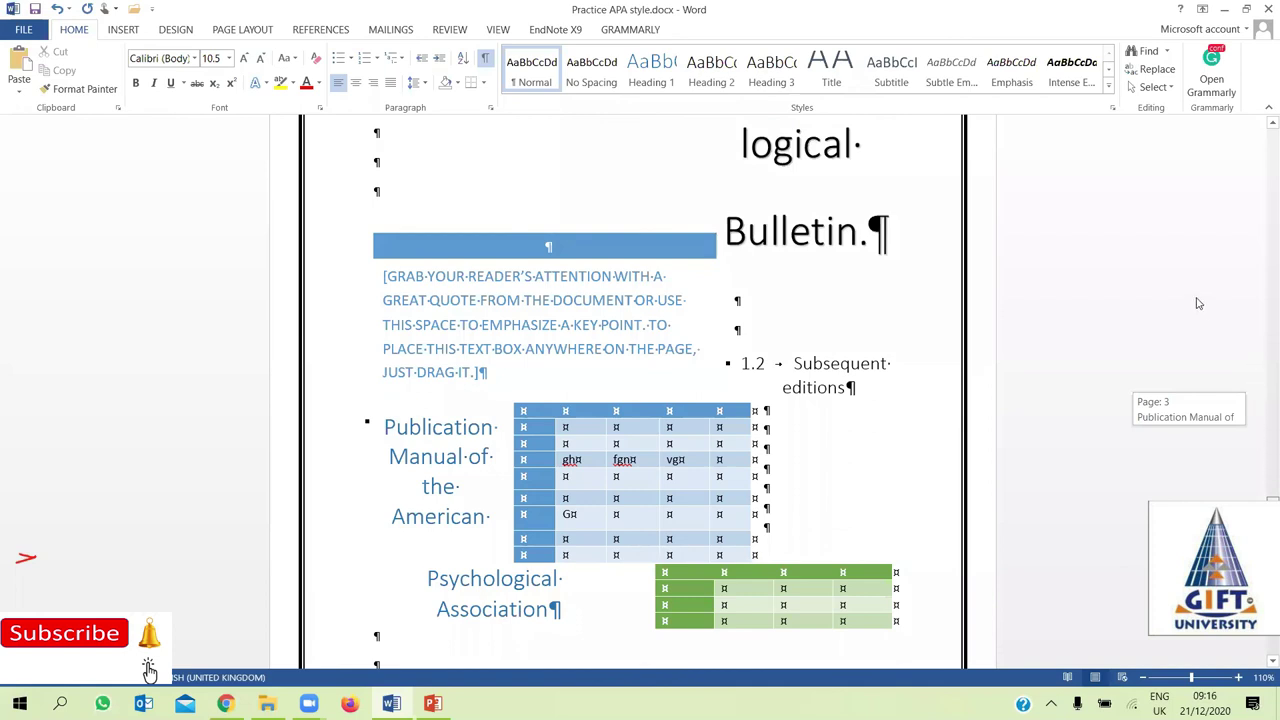
pyautogui.moveTo(1261, 406); pyautogui.dragTo(1107, 234)
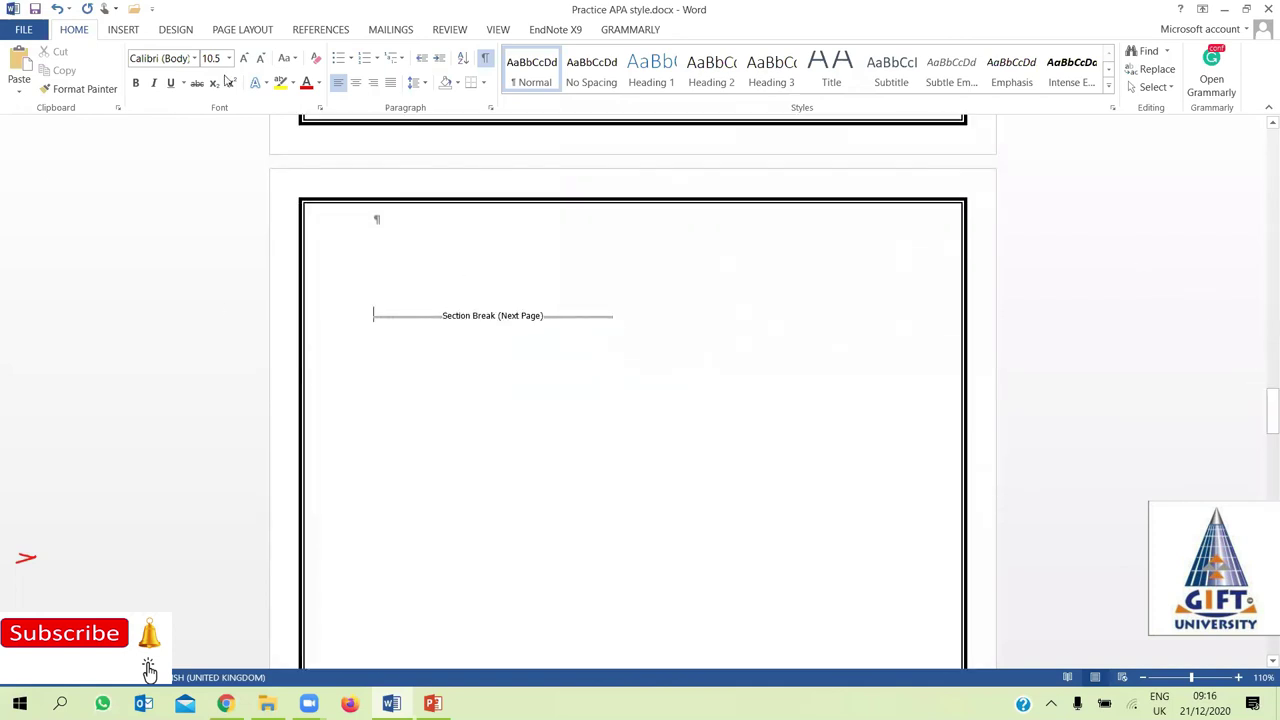